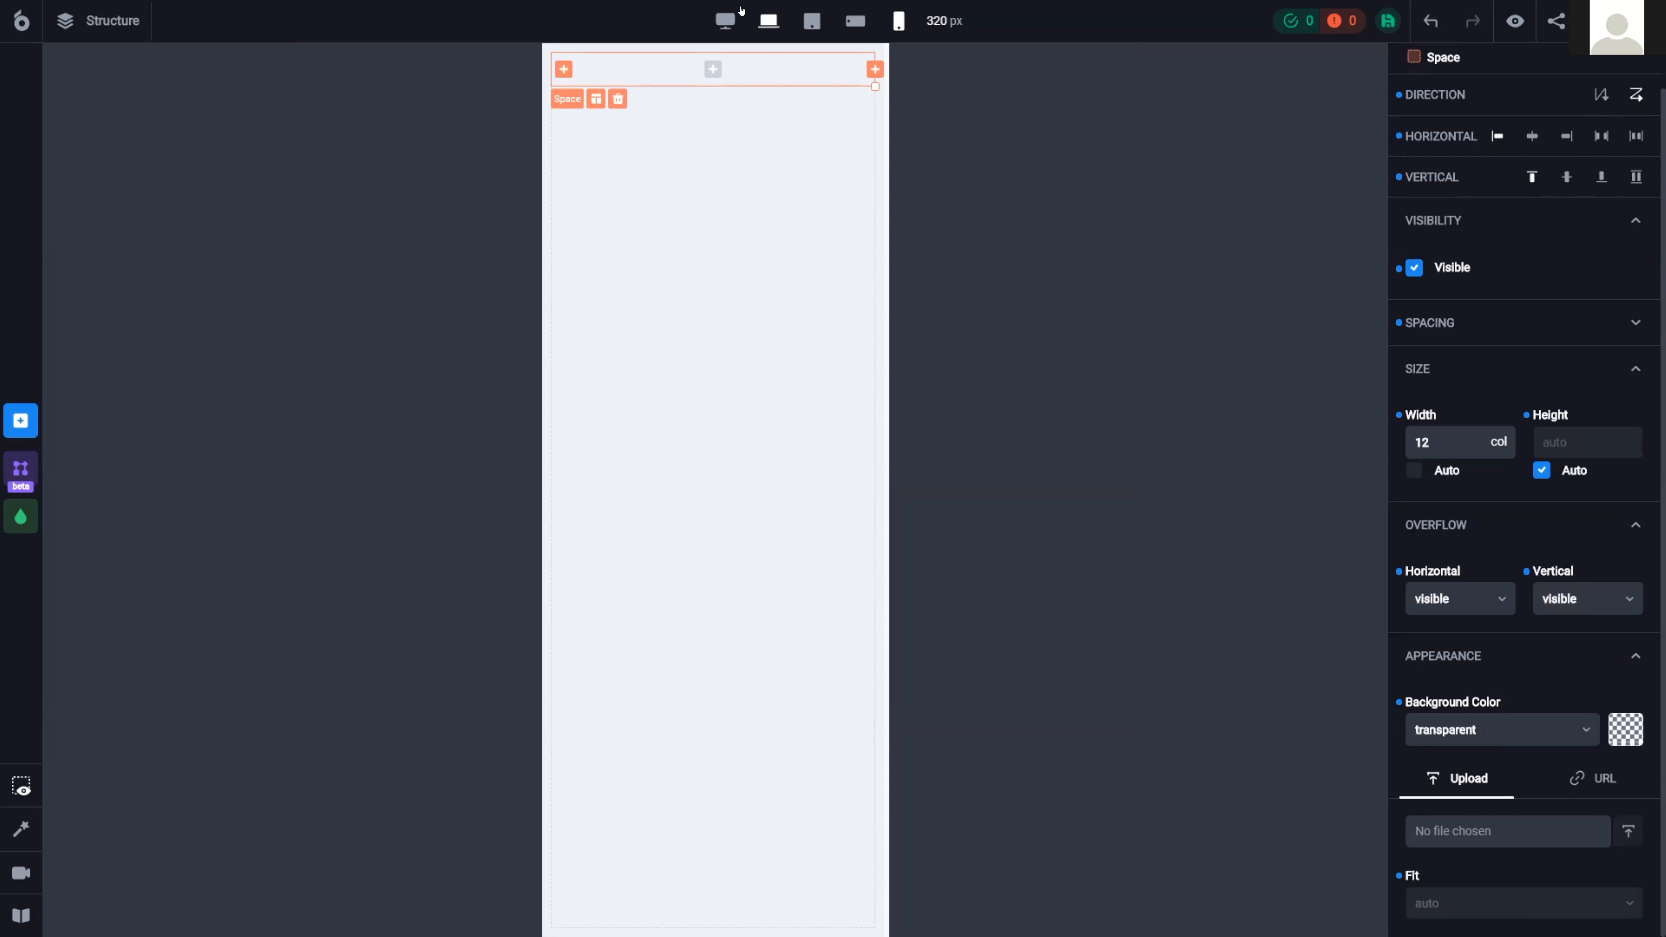
# - Switch the canvas to the 1240 px desktop layout
pyautogui.click(725, 20)
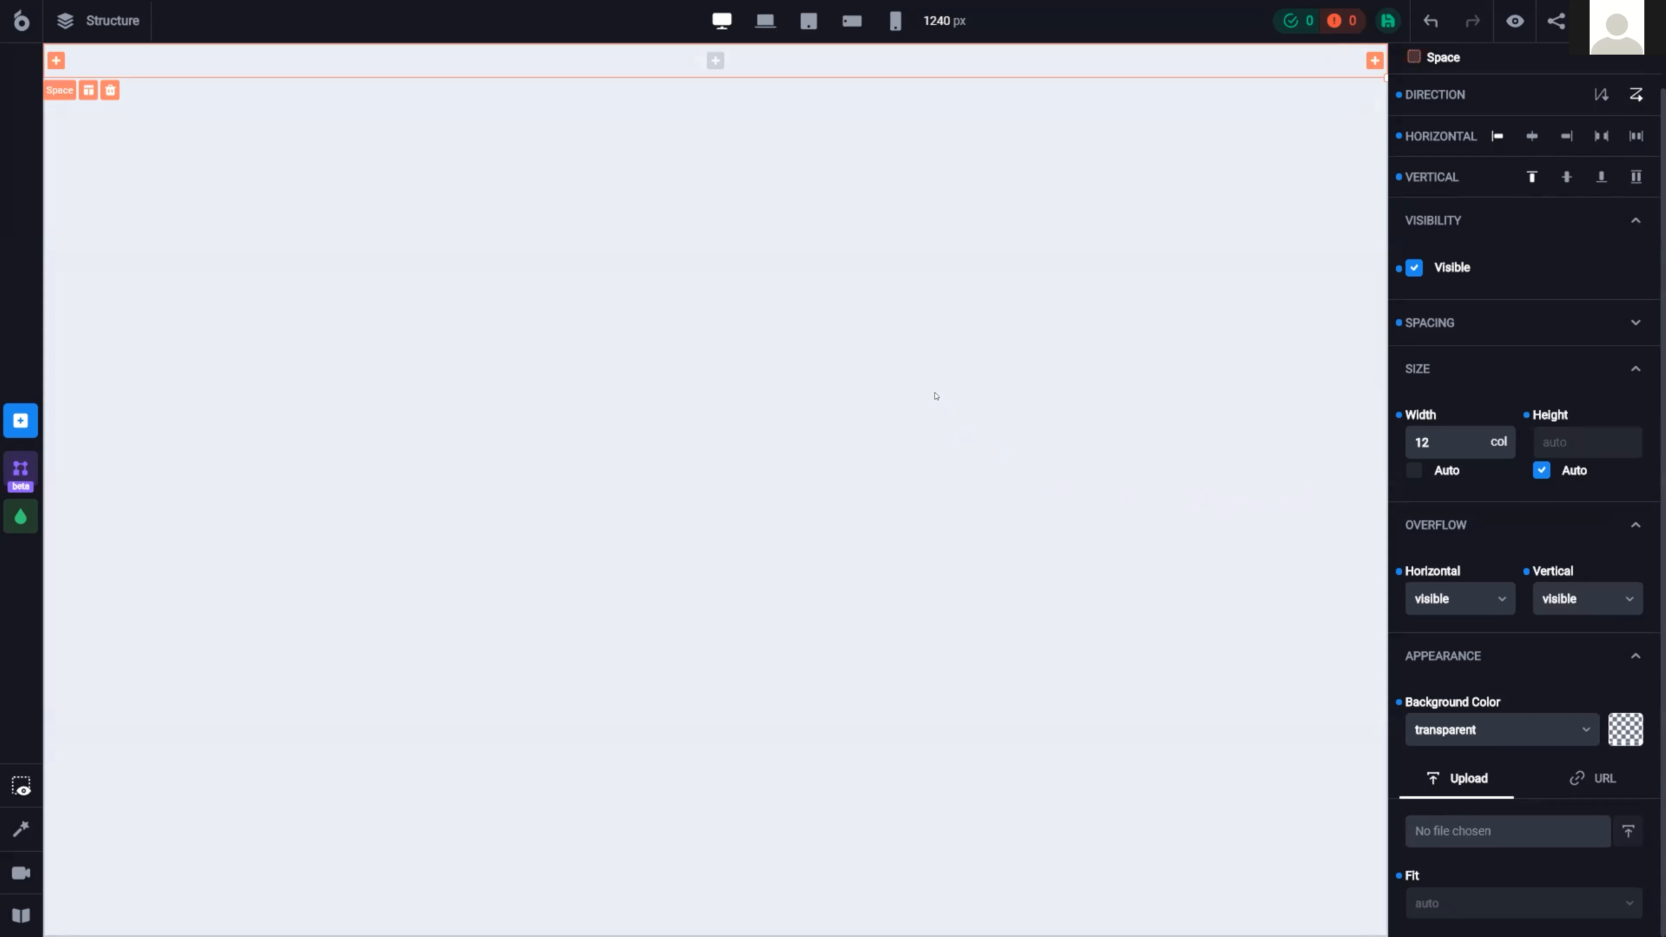
pyautogui.click(833, 71)
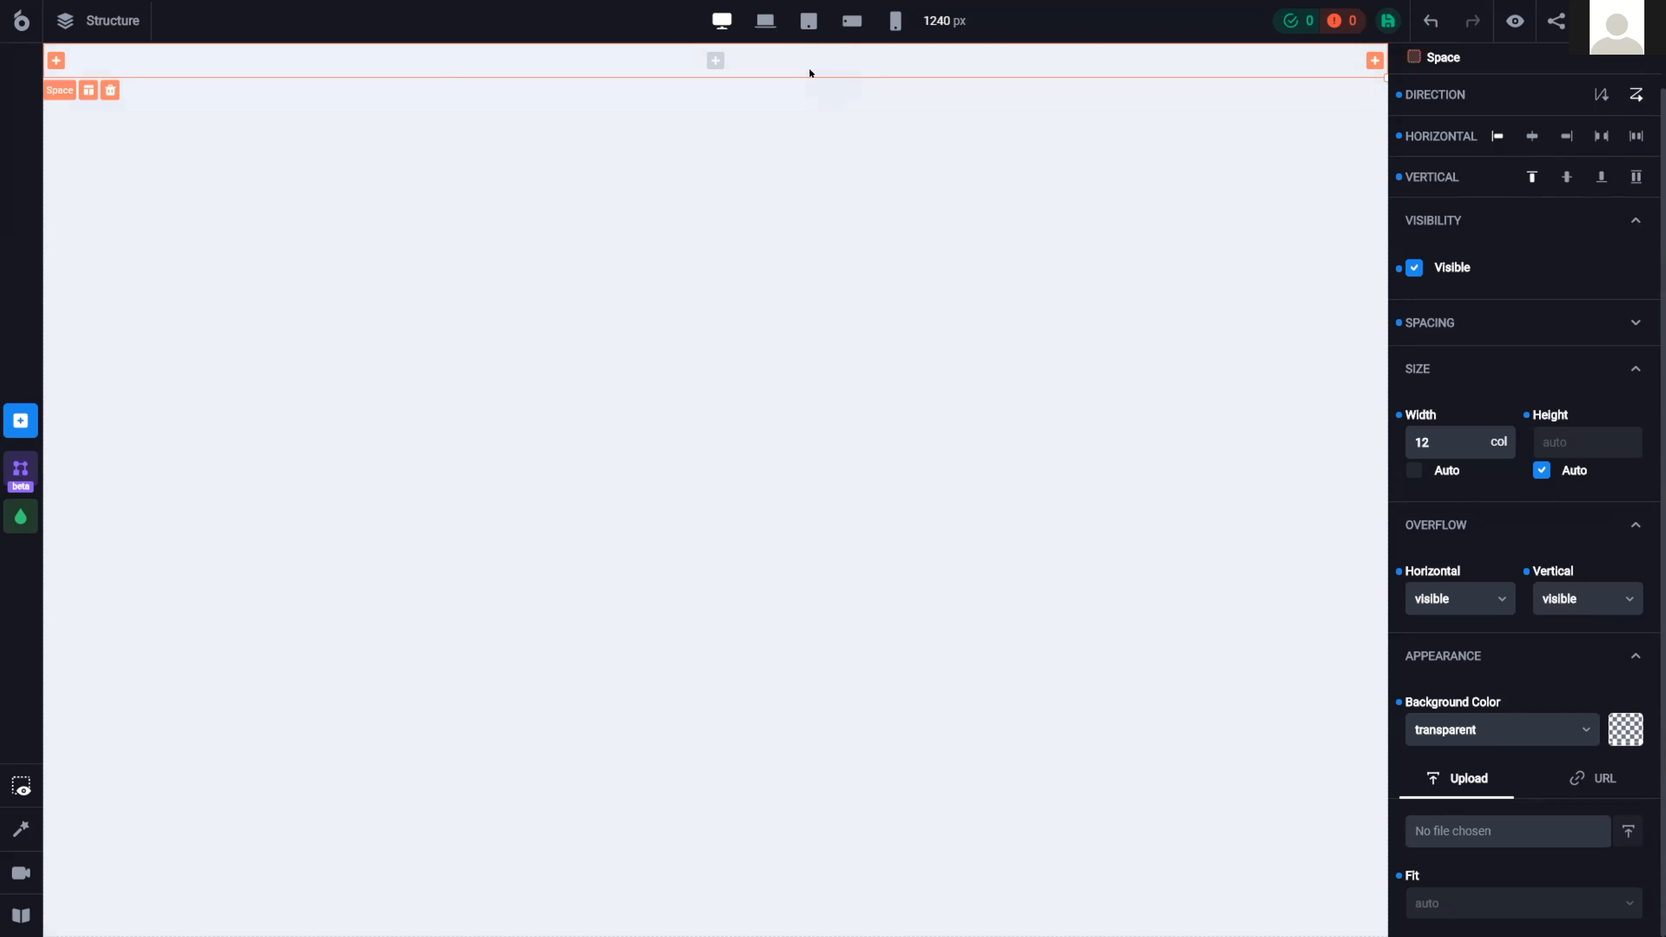
# - Measure the header and banner areas of the finished supercart page with screen-capture selections, discarding each capture
pyautogui.click(406, 26)
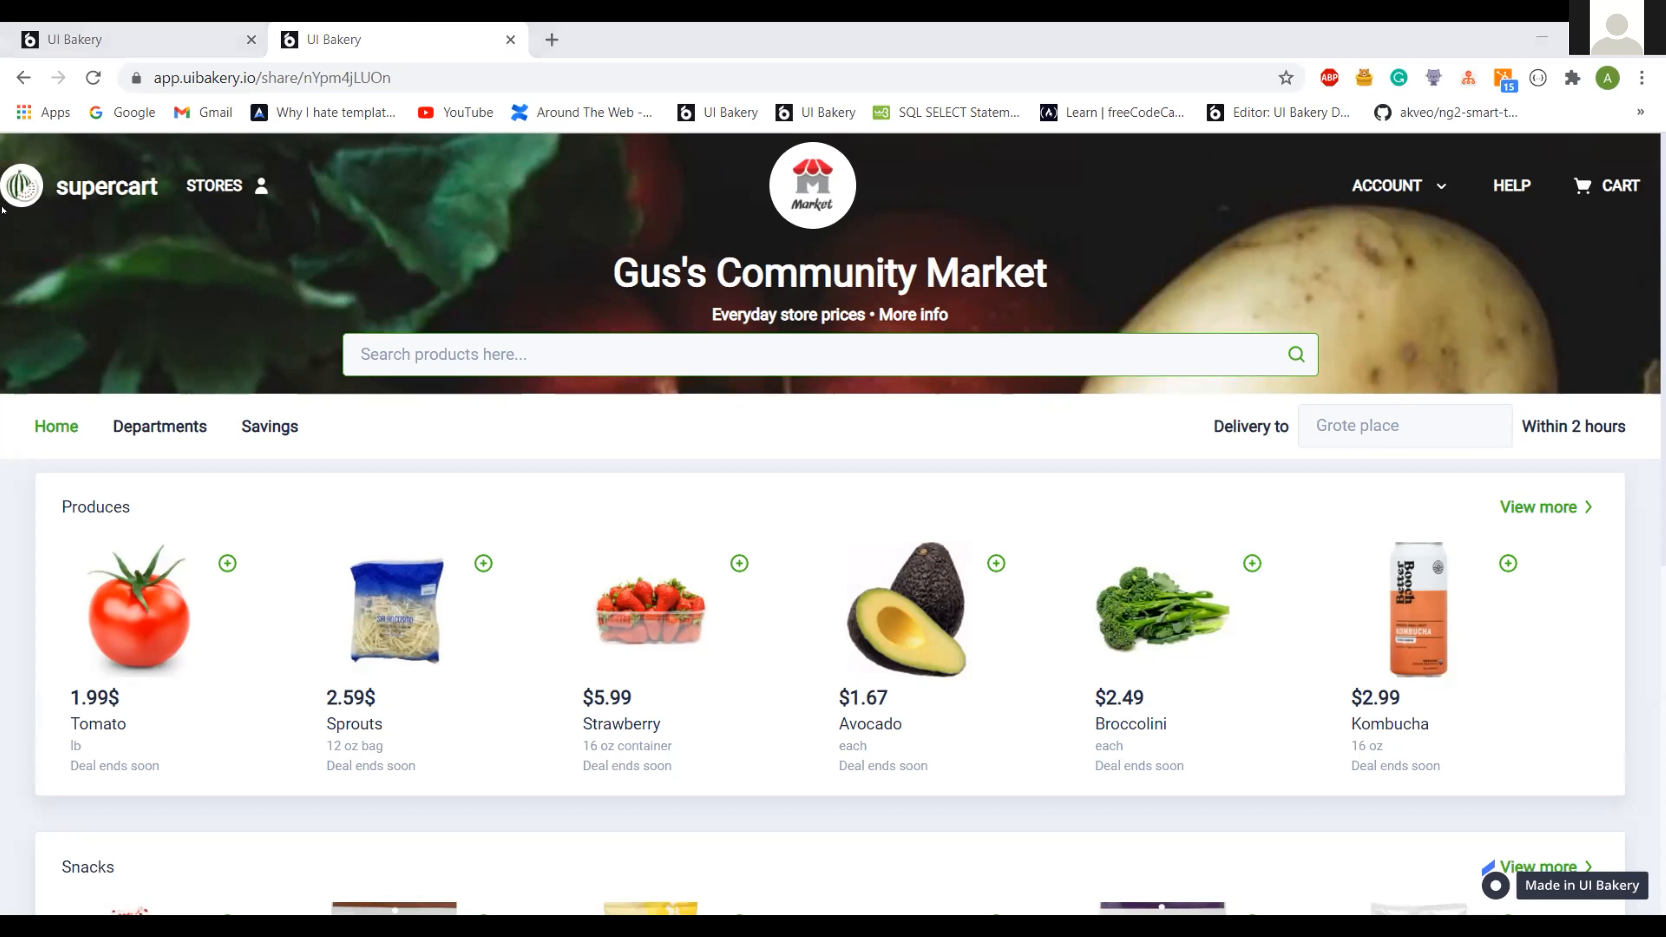
pyautogui.press('Print')
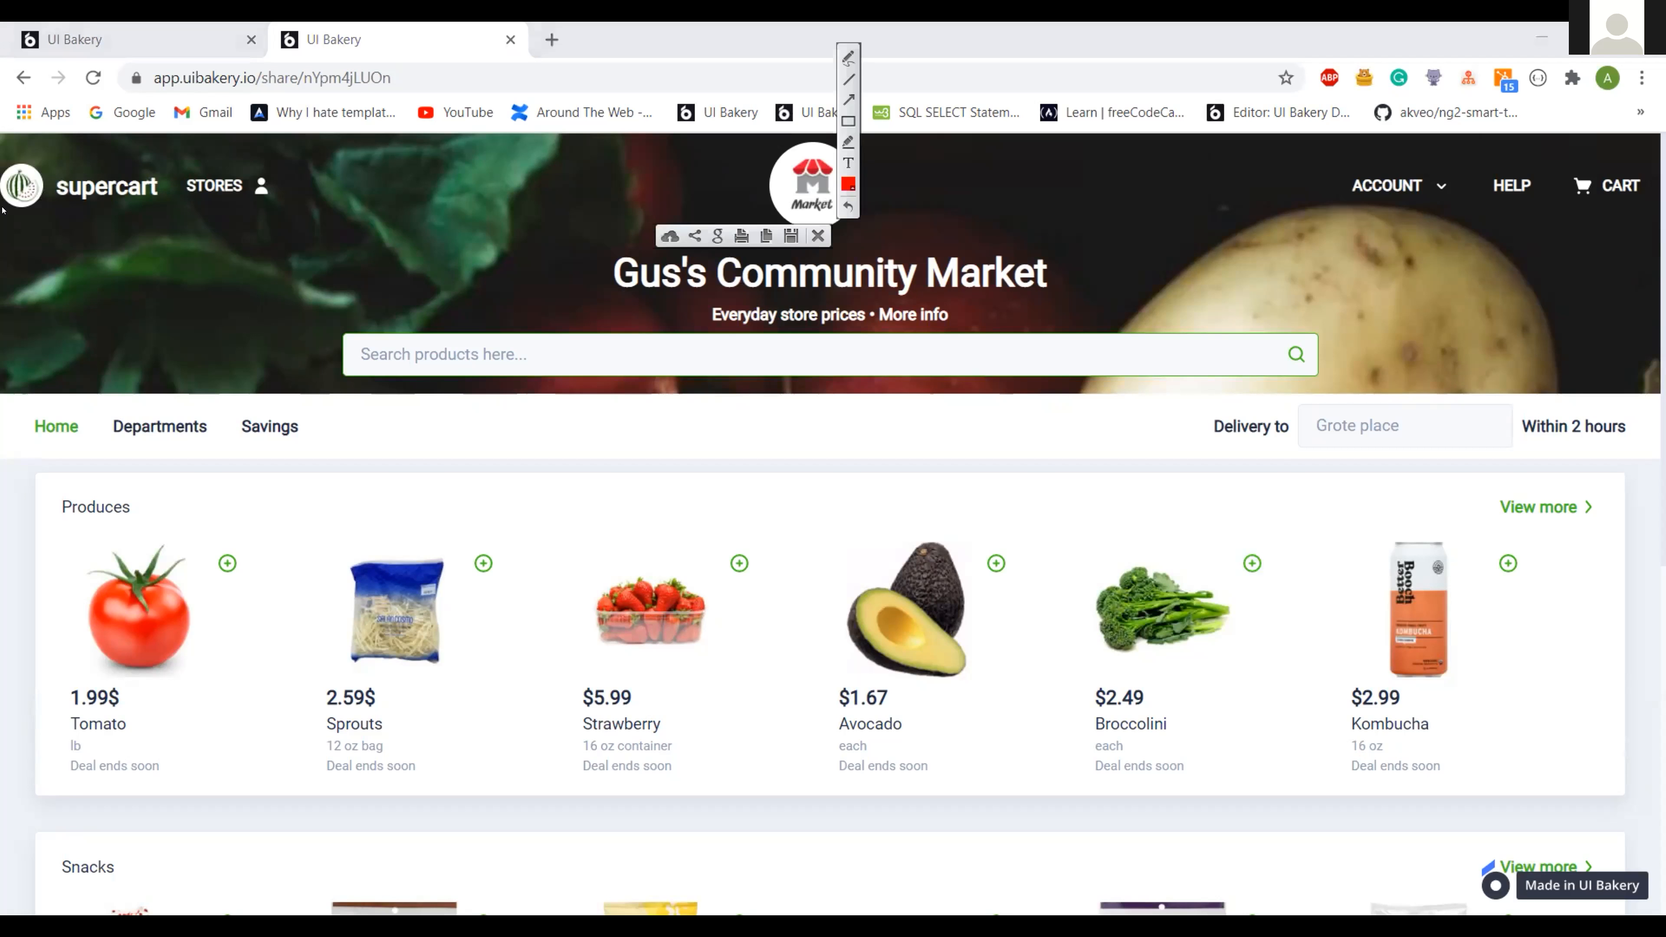
pyautogui.press('Escape')
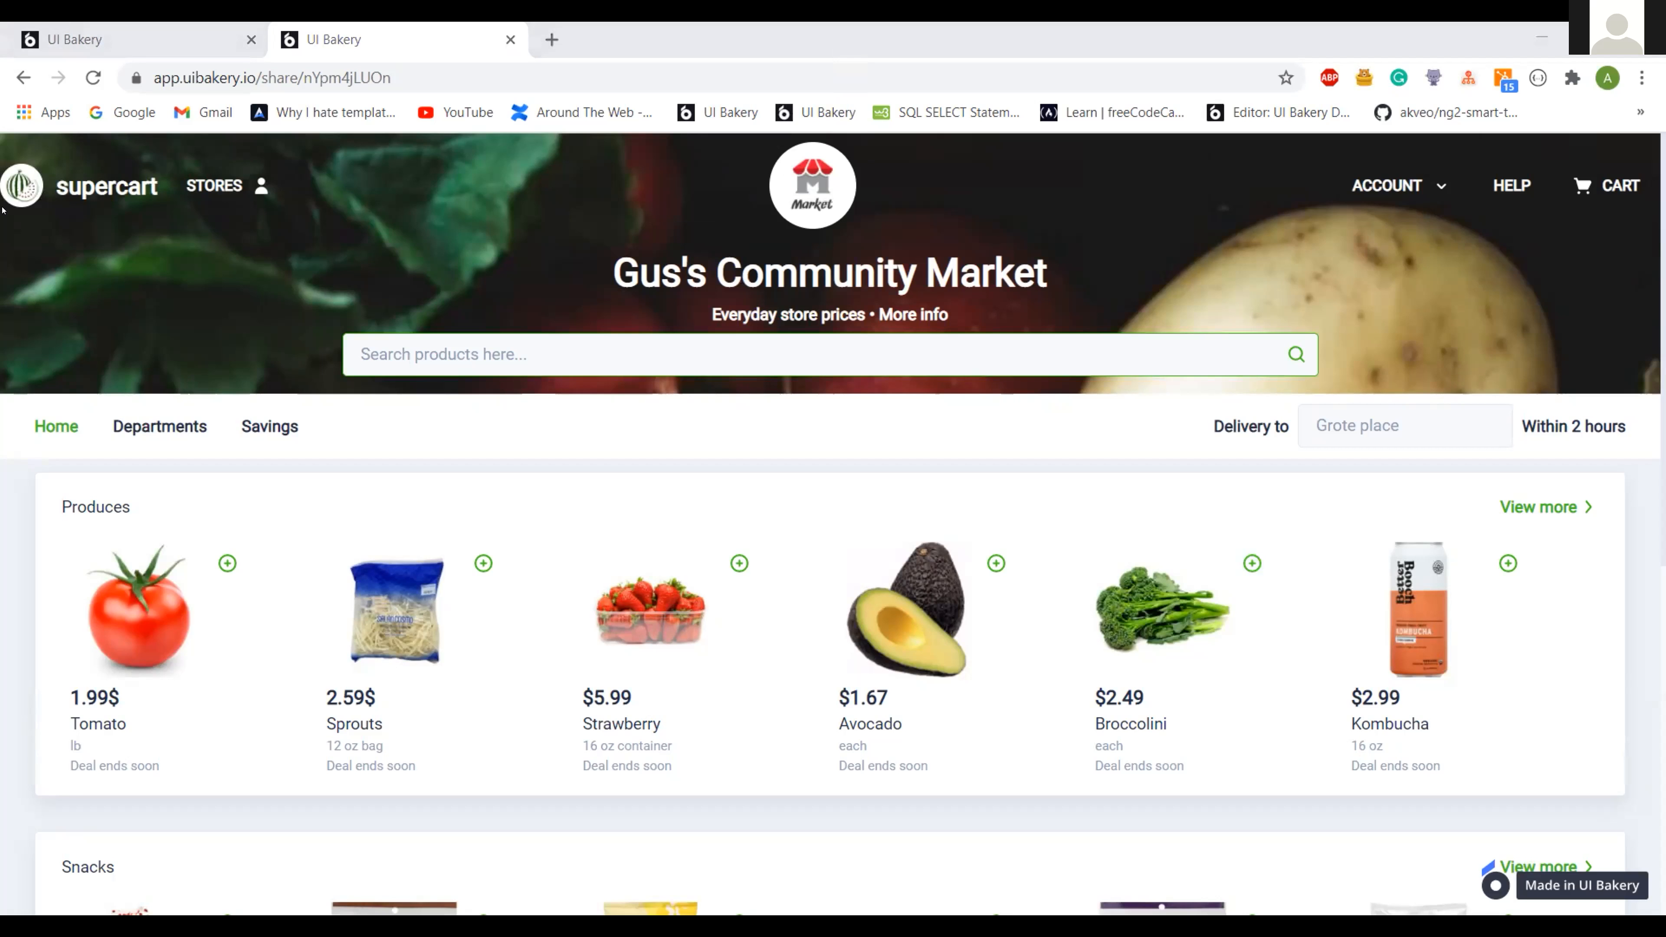
pyautogui.press('Print')
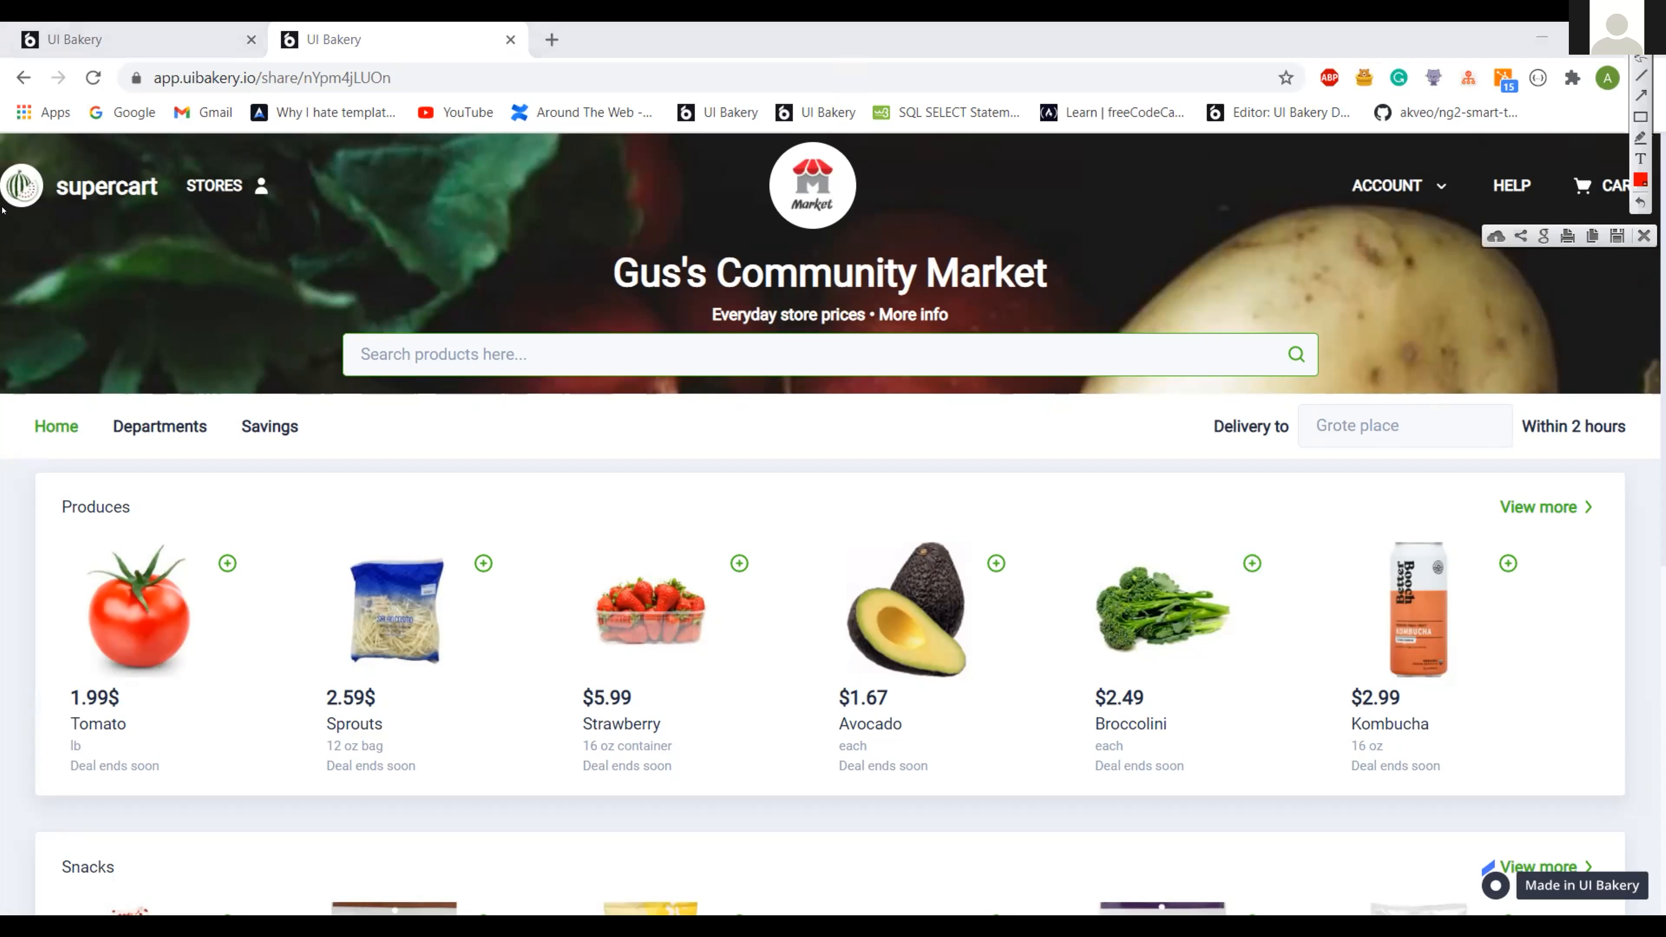
pyautogui.press('Escape')
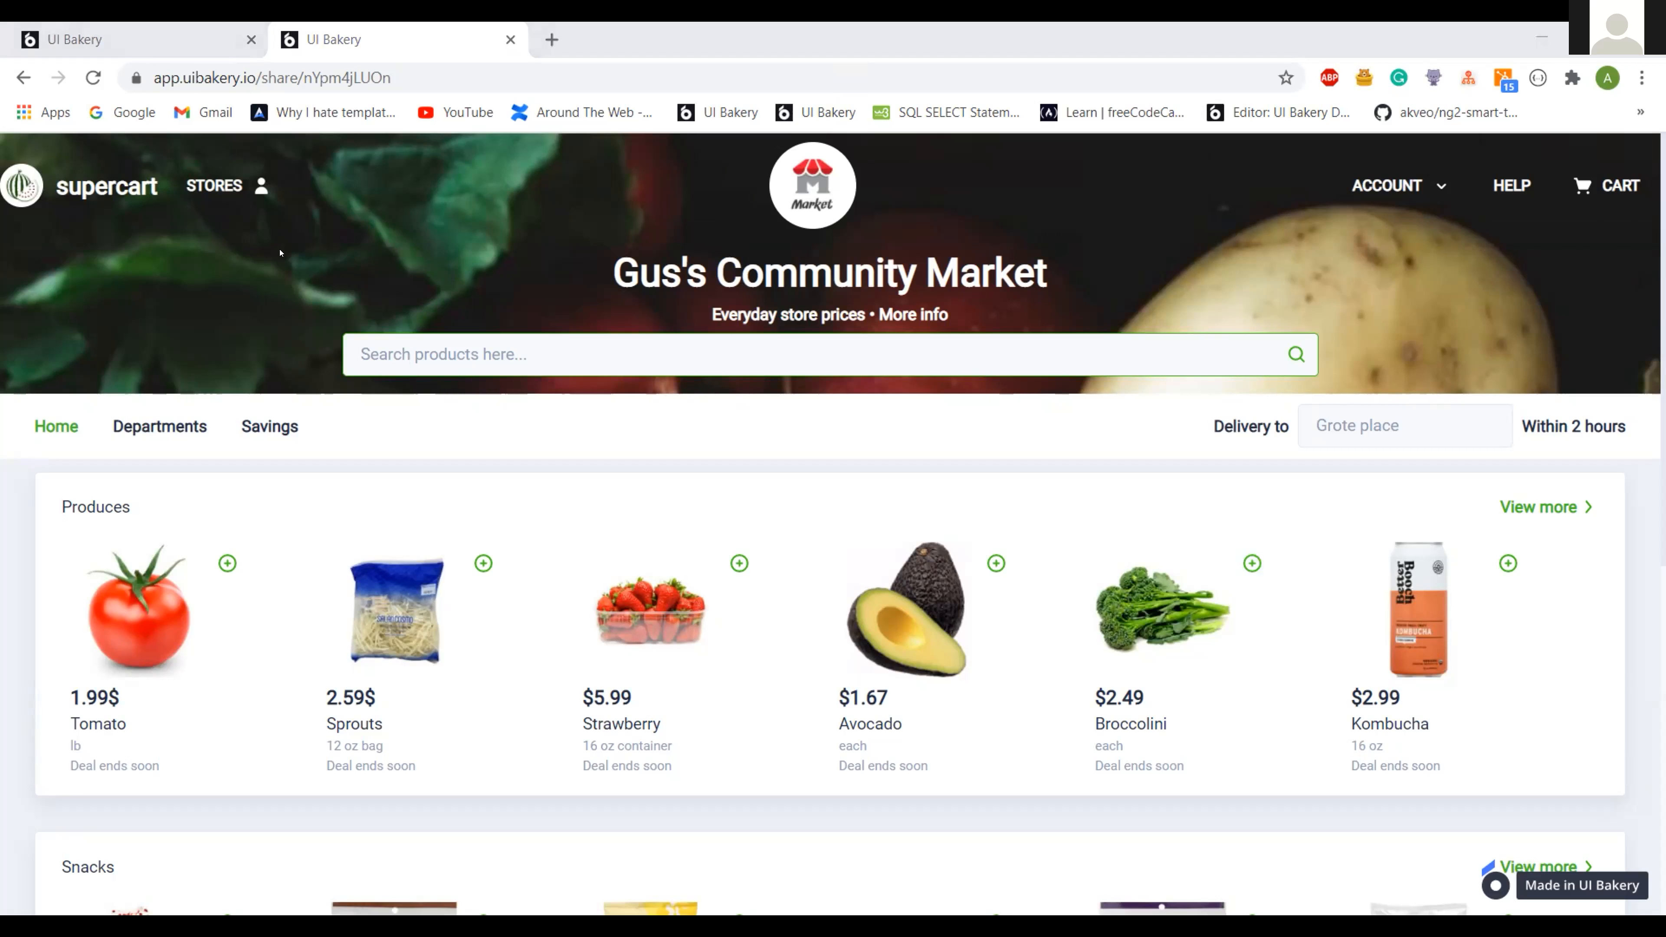
pyautogui.press('Print')
pyautogui.press('Escape')
pyautogui.press('Print')
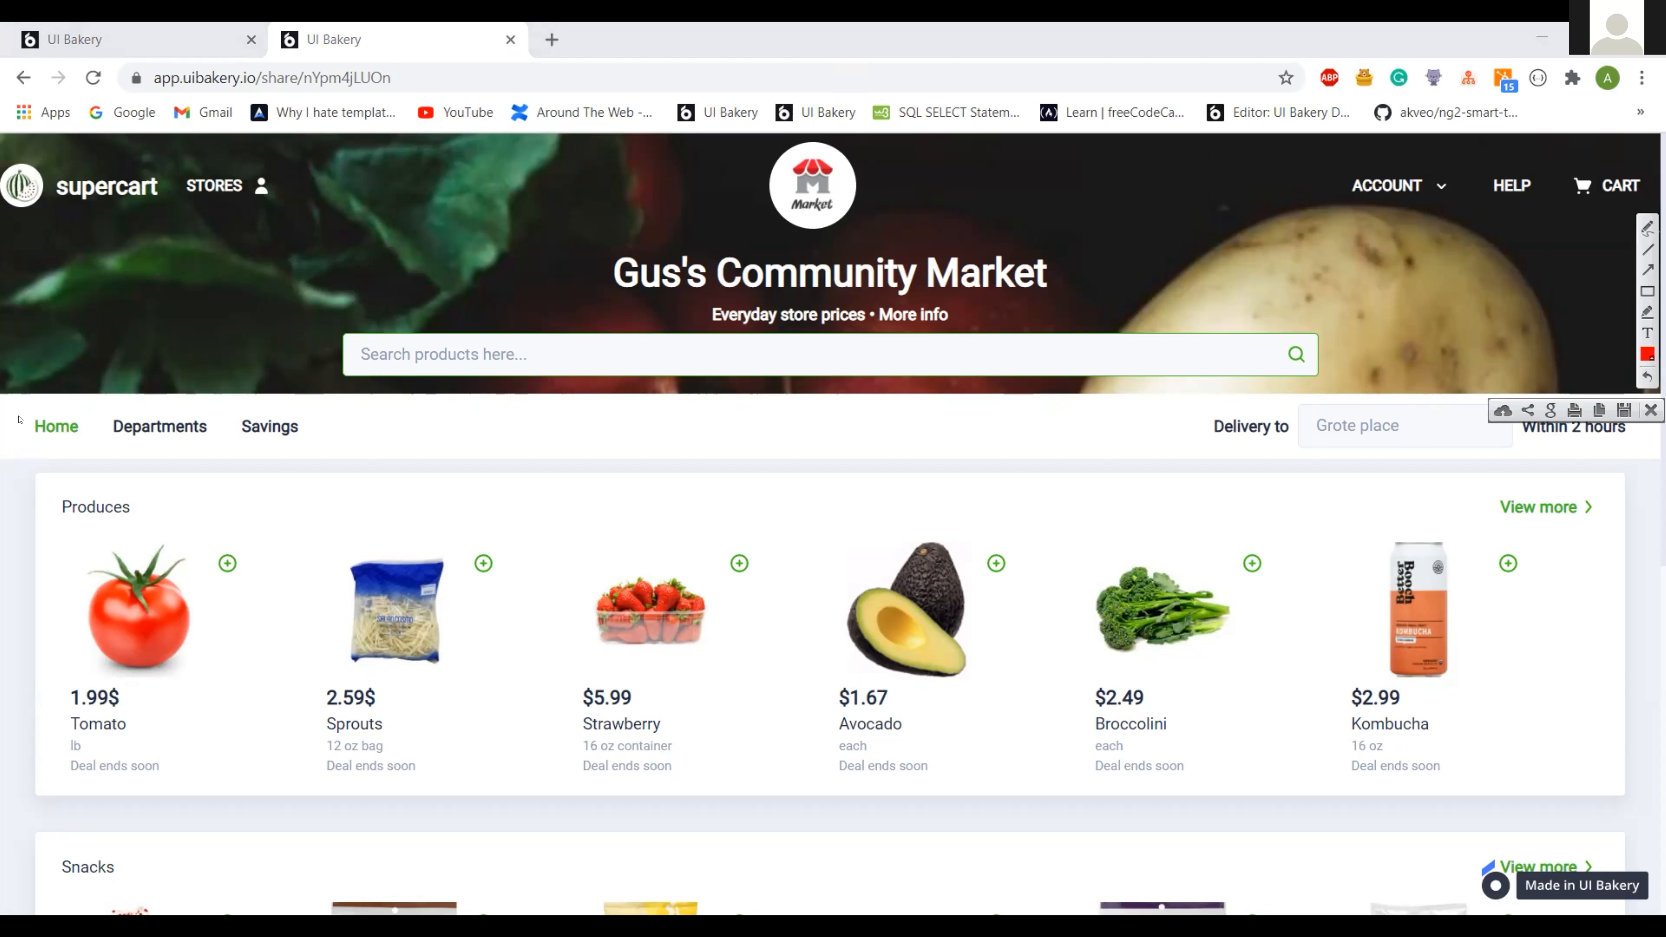
pyautogui.press('Escape')
pyautogui.press('Print')
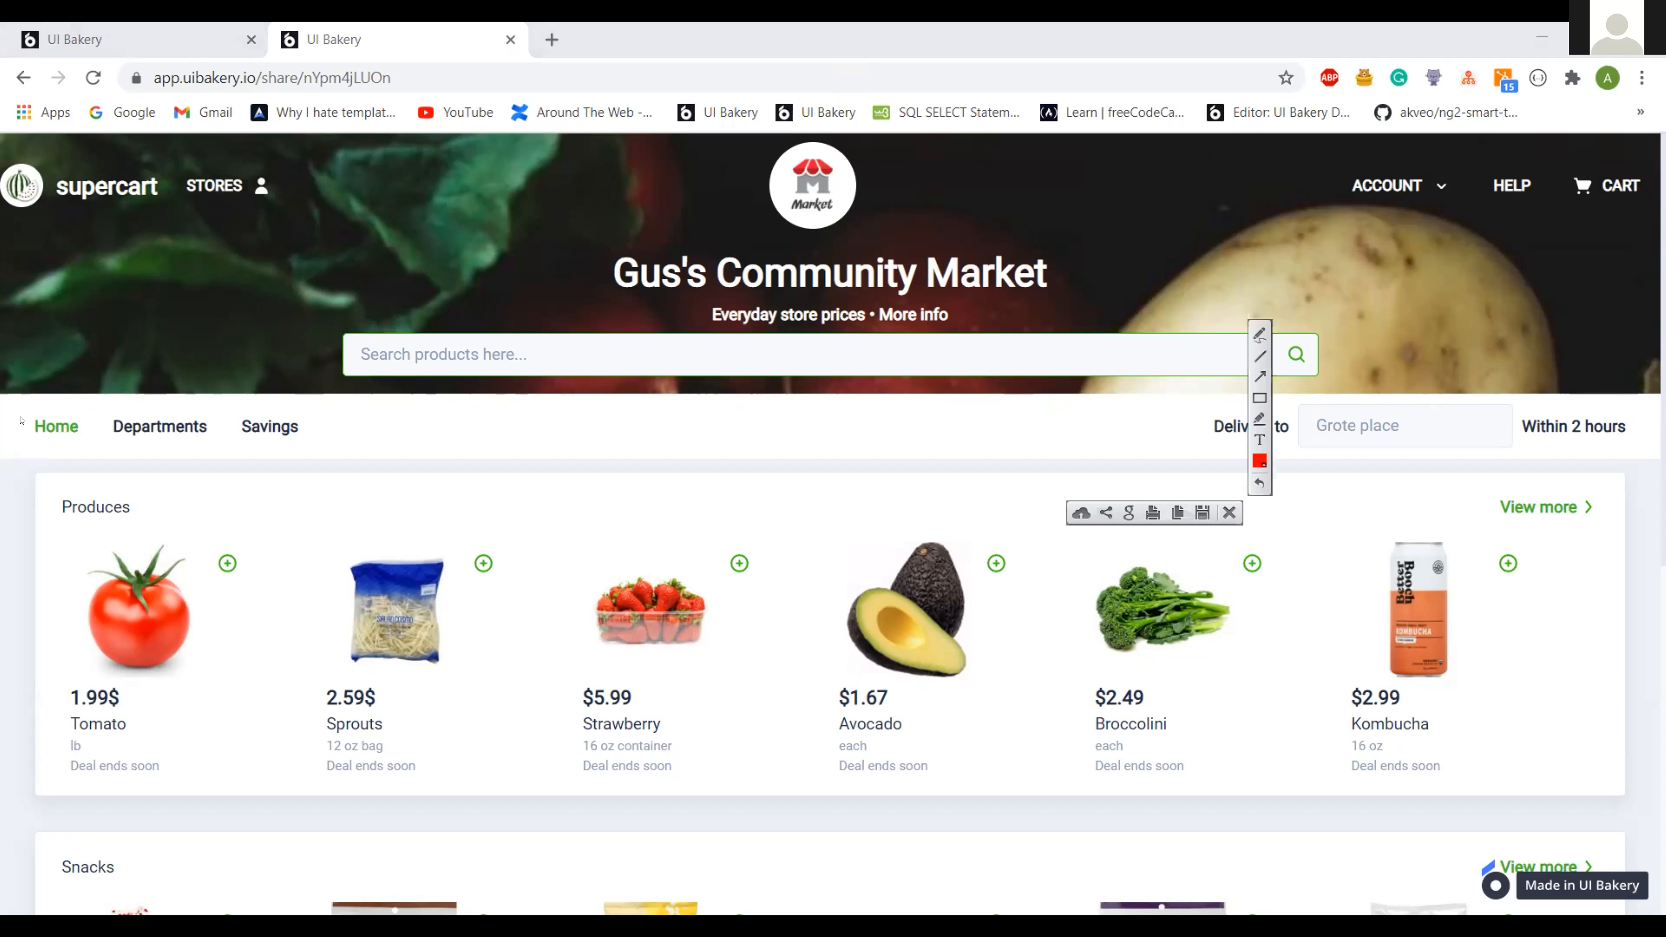
pyautogui.press('Escape')
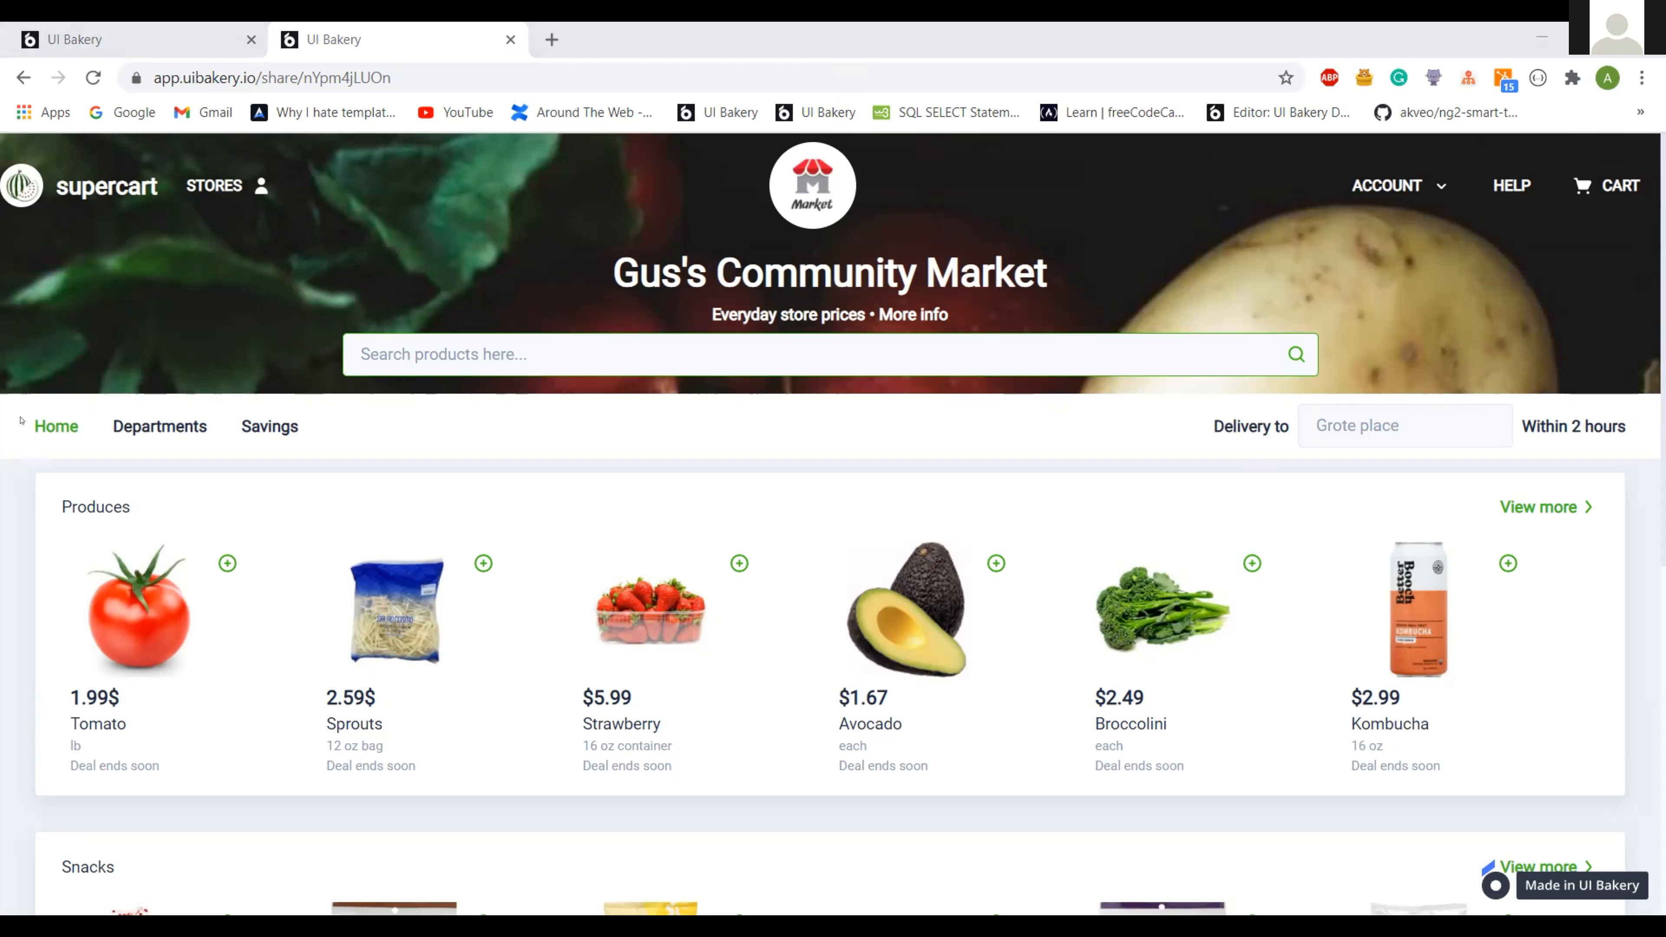
pyautogui.press('Print')
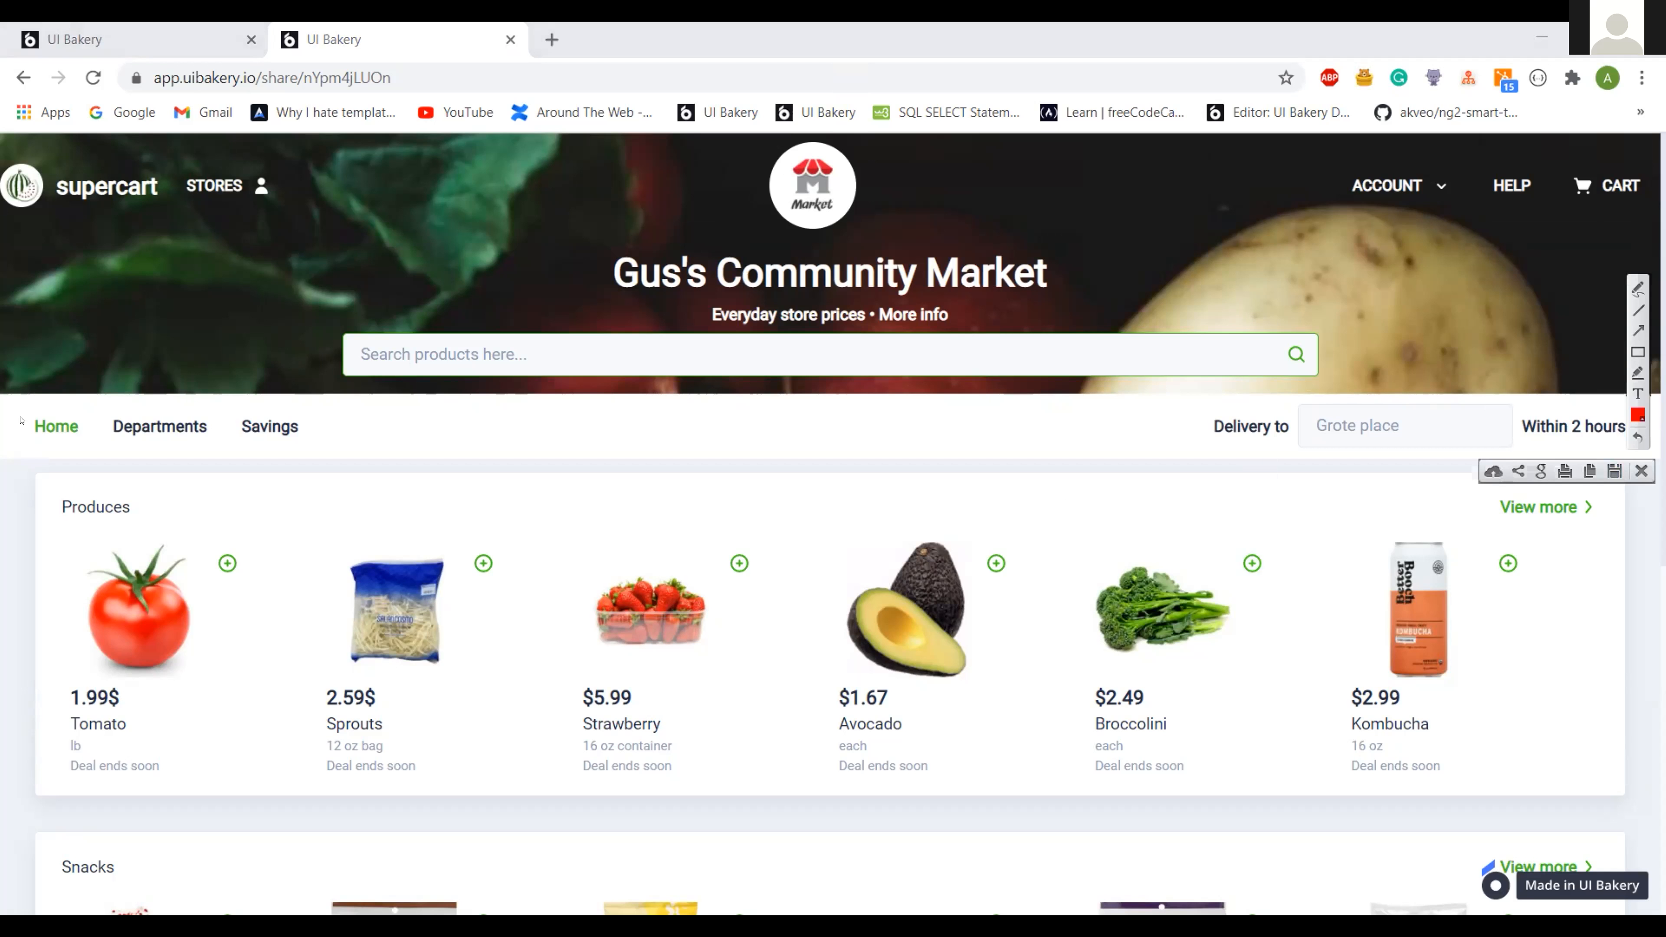
pyautogui.press('Escape')
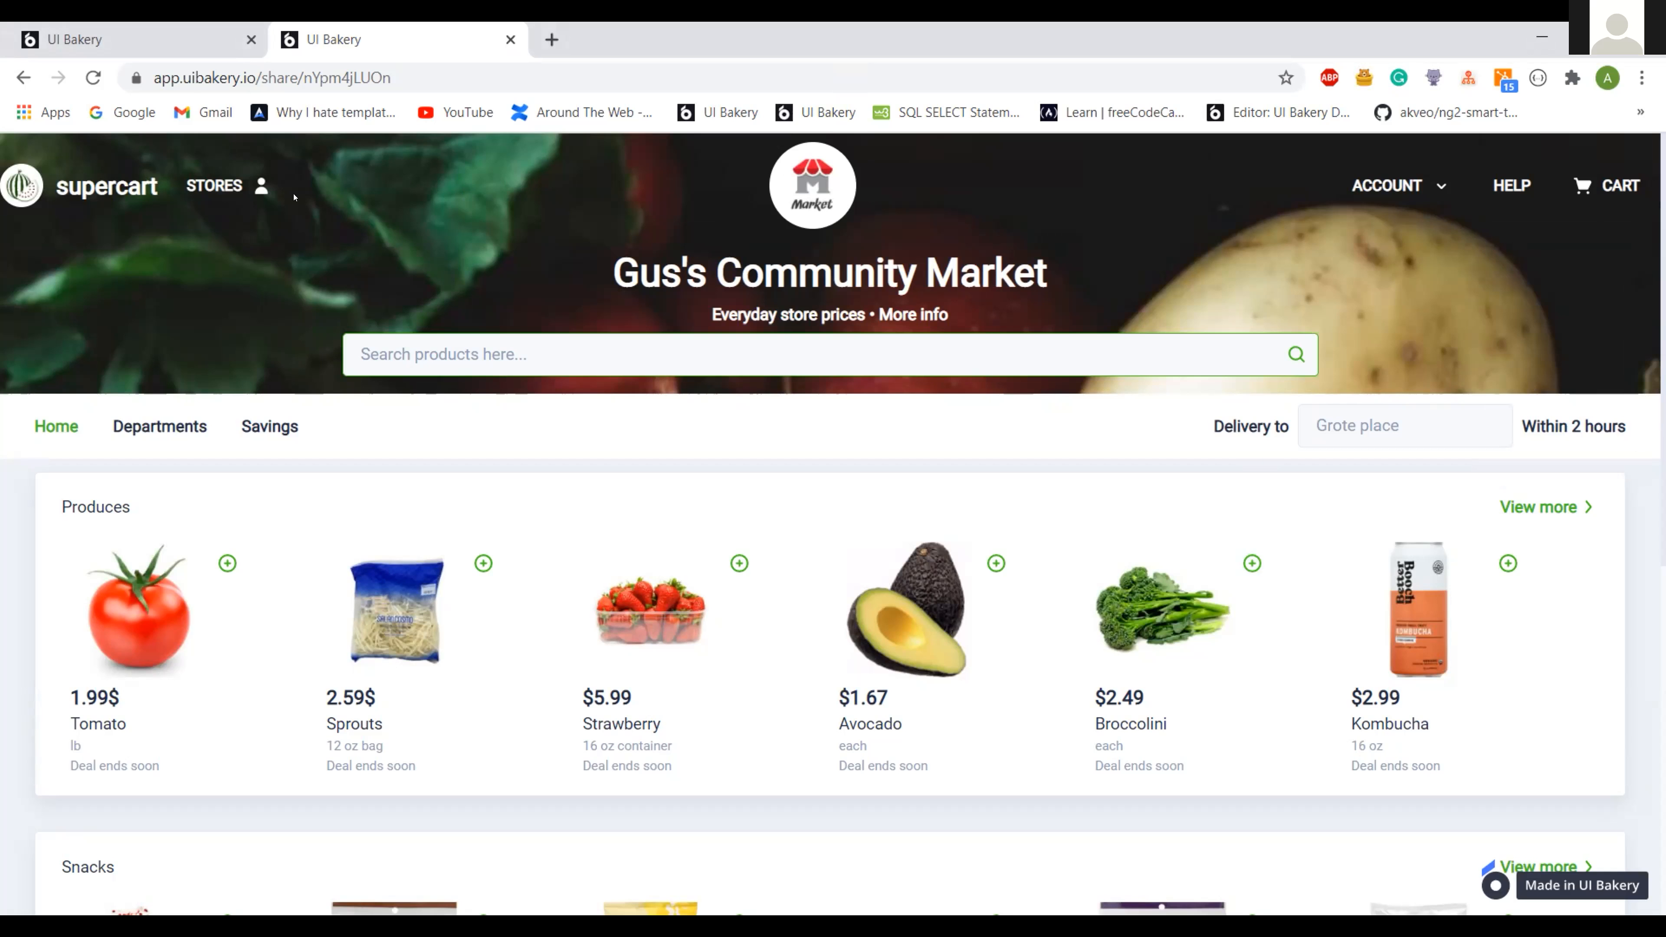
# - Return to the builder and add a Space component inside the top Space
pyautogui.click(188, 26)
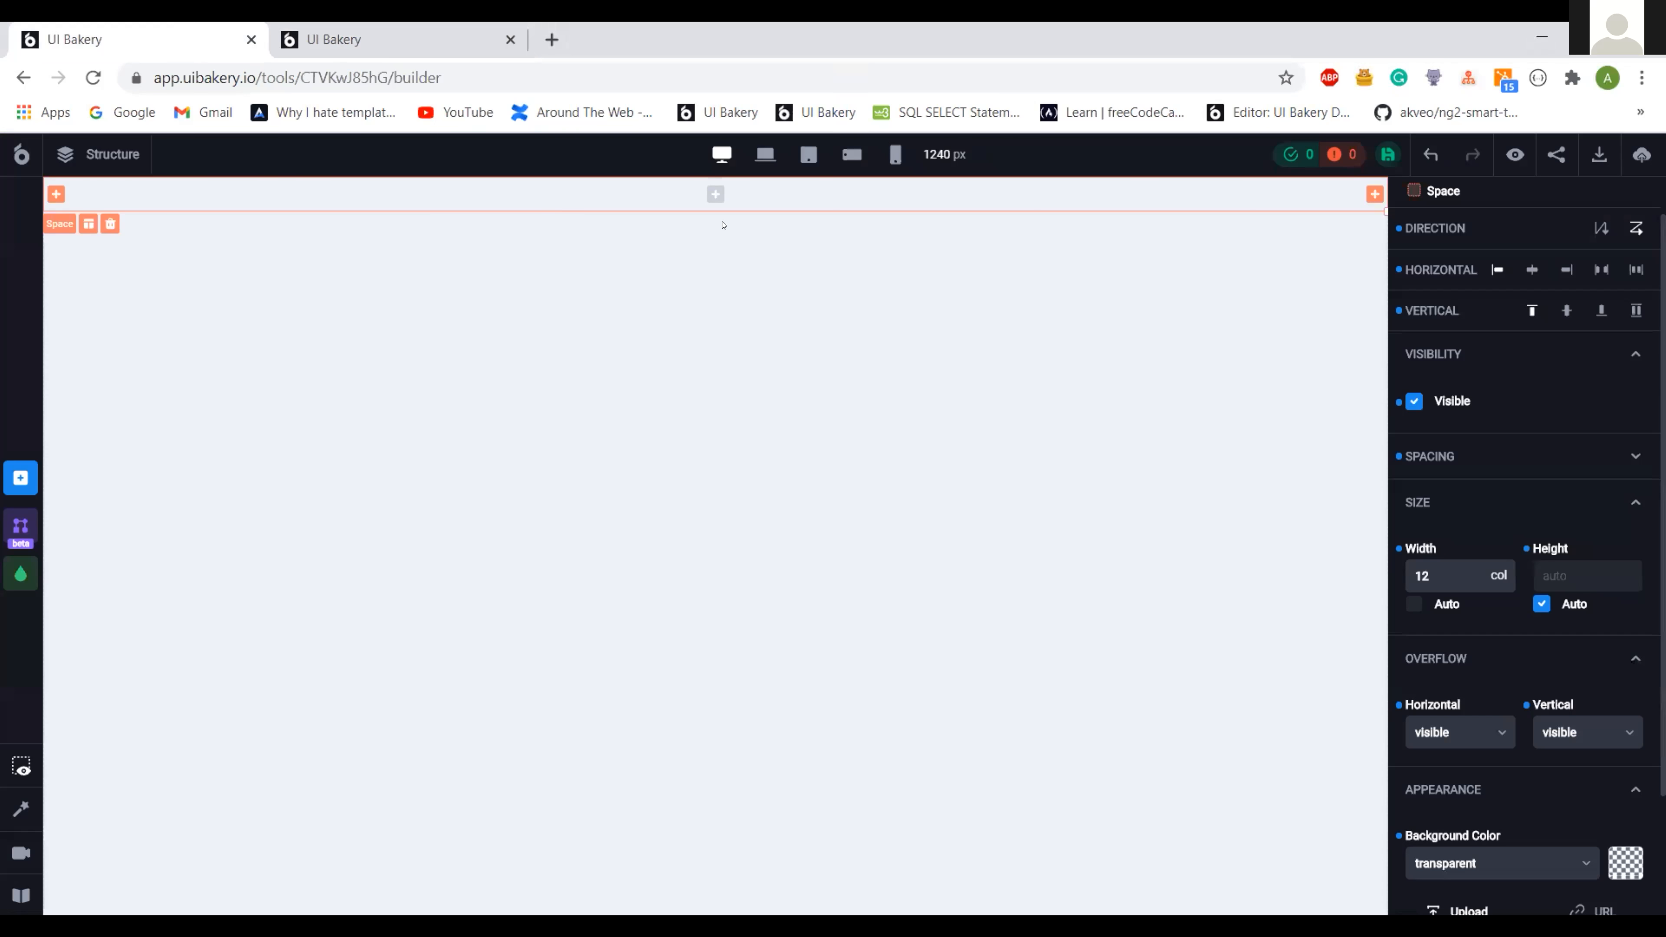
pyautogui.click(712, 194)
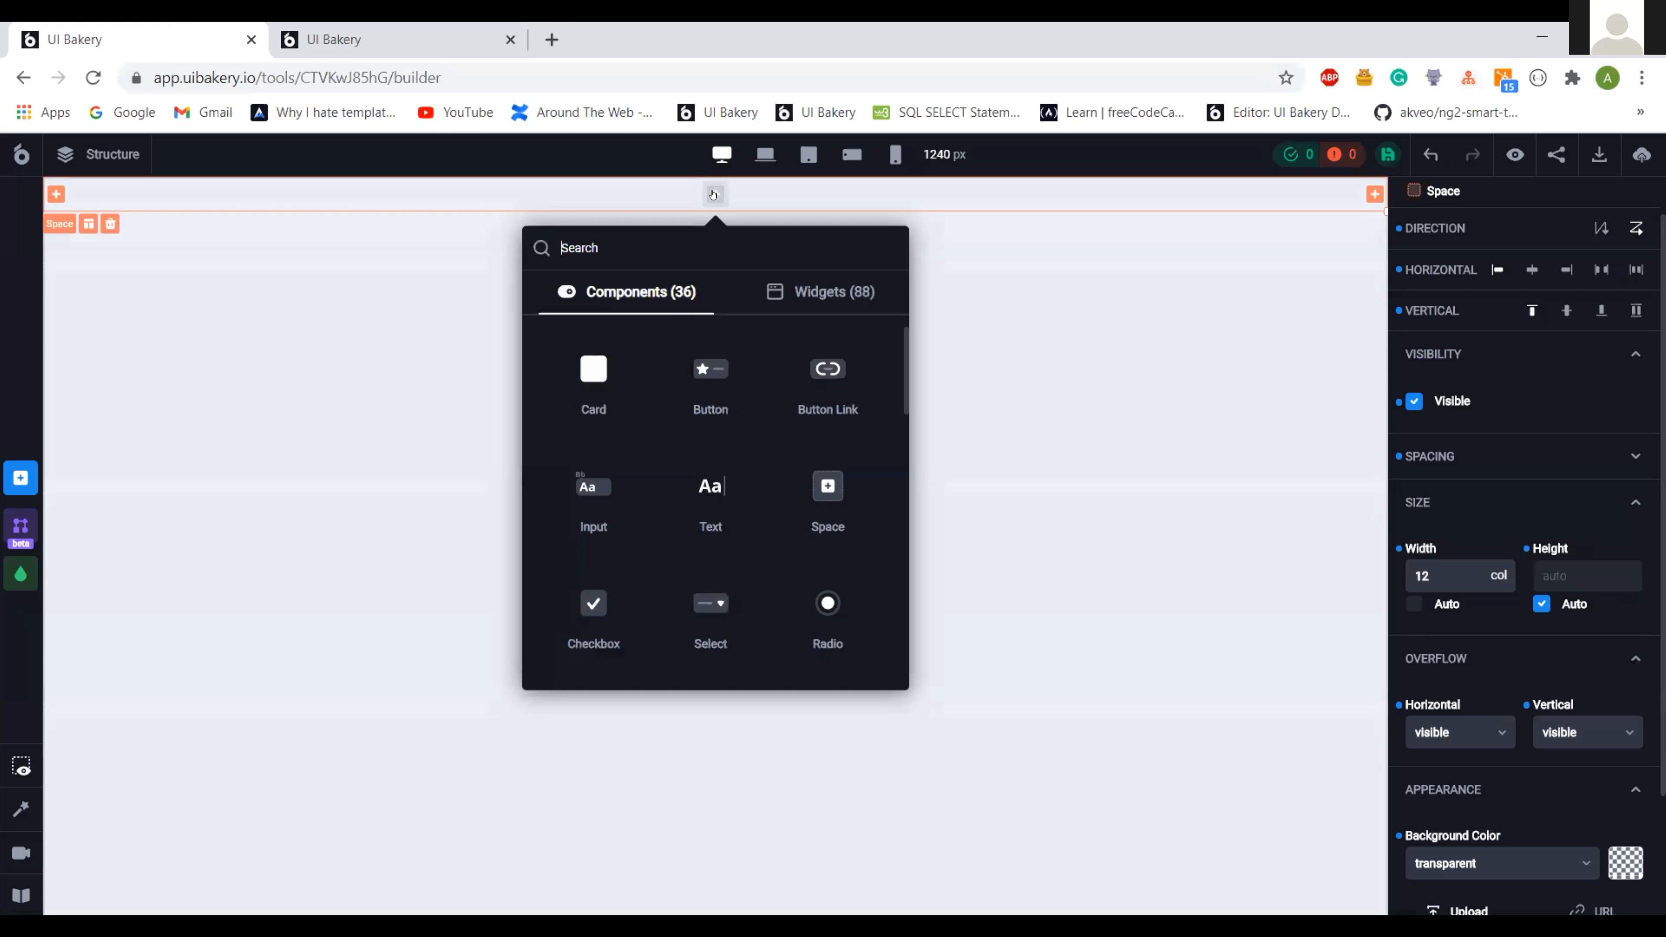
pyautogui.write('spa')
pyautogui.click(601, 374)
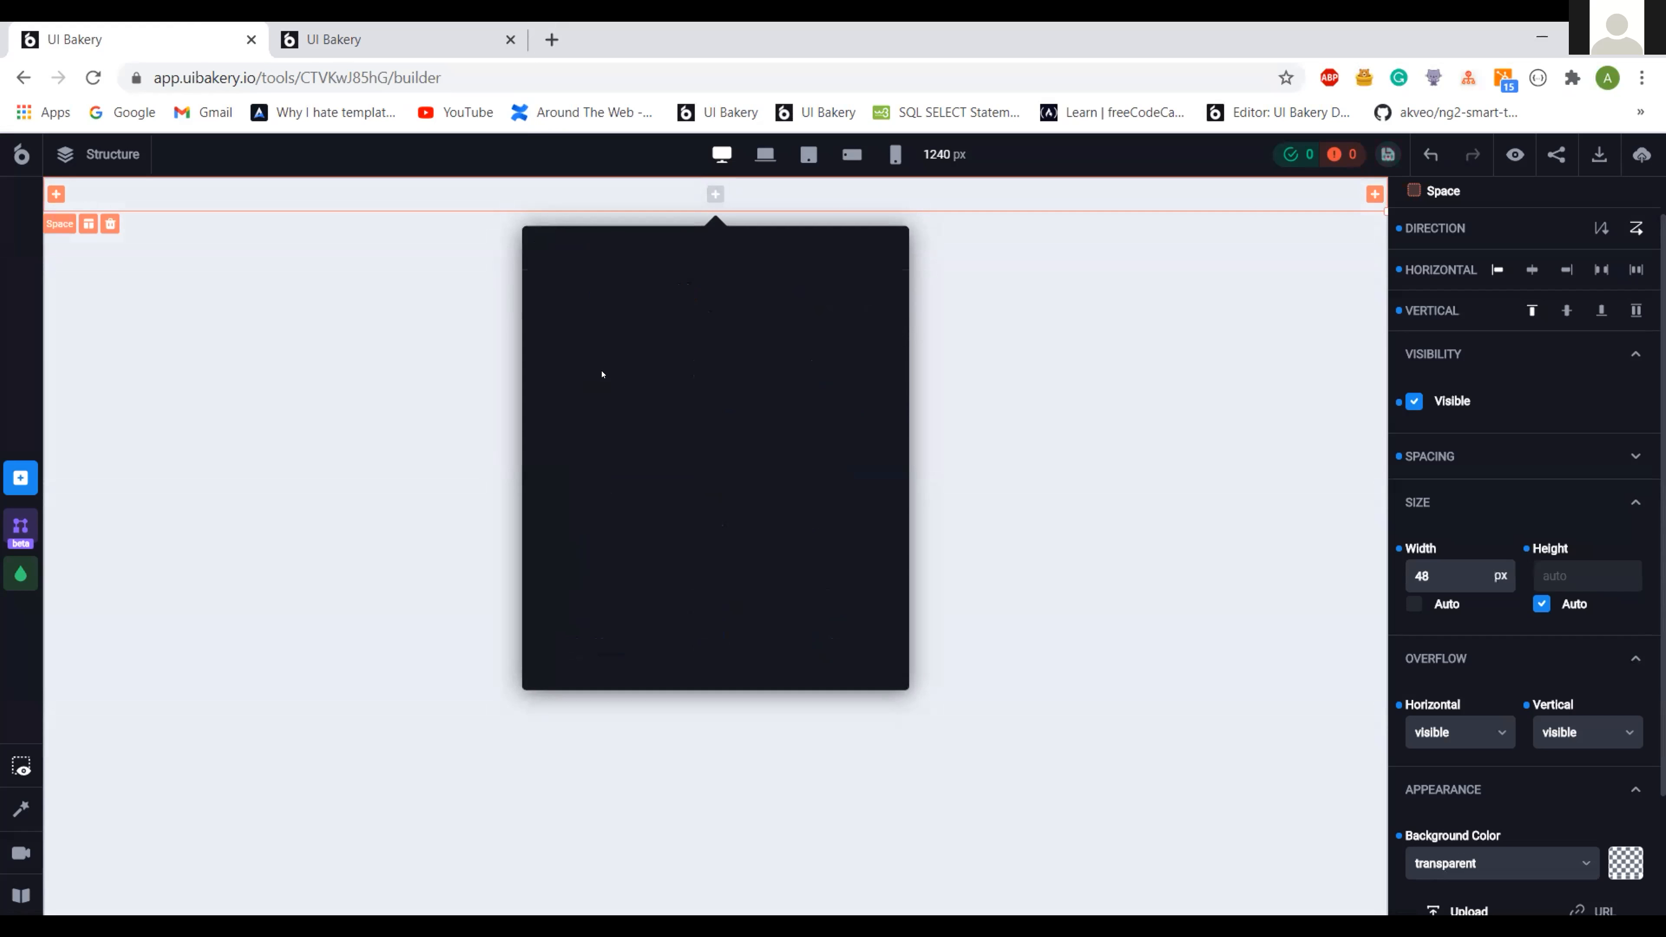
# - Set the new Space's width to 12 col and its height to 70 px
pyautogui.click(1492, 571)
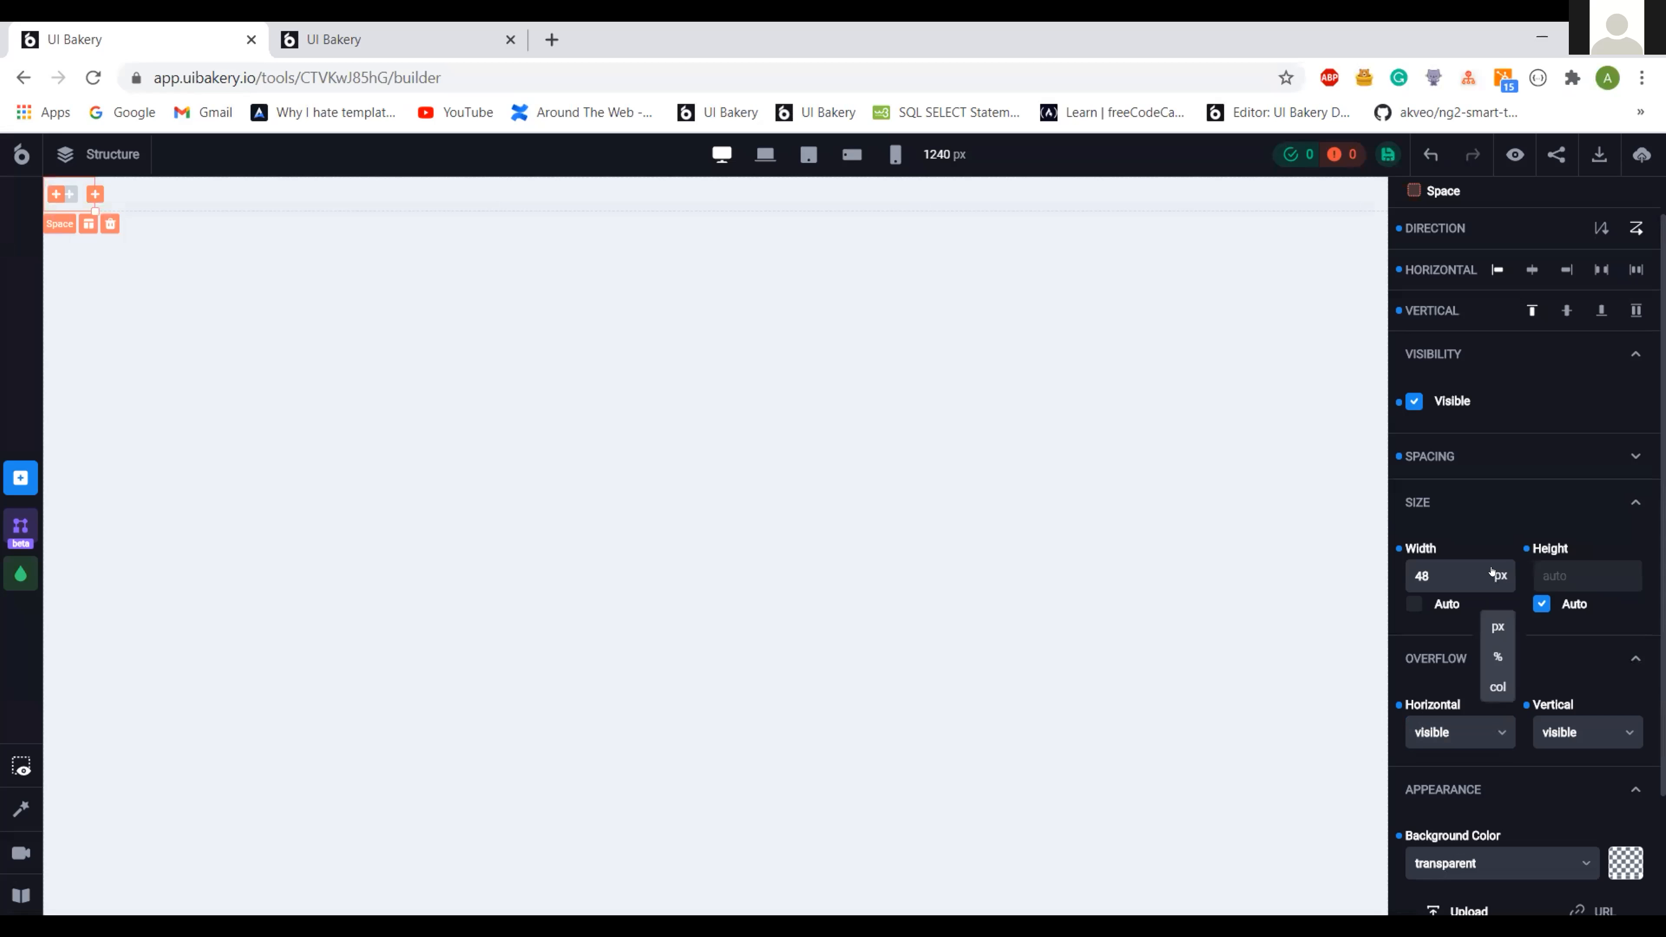
pyautogui.click(1500, 688)
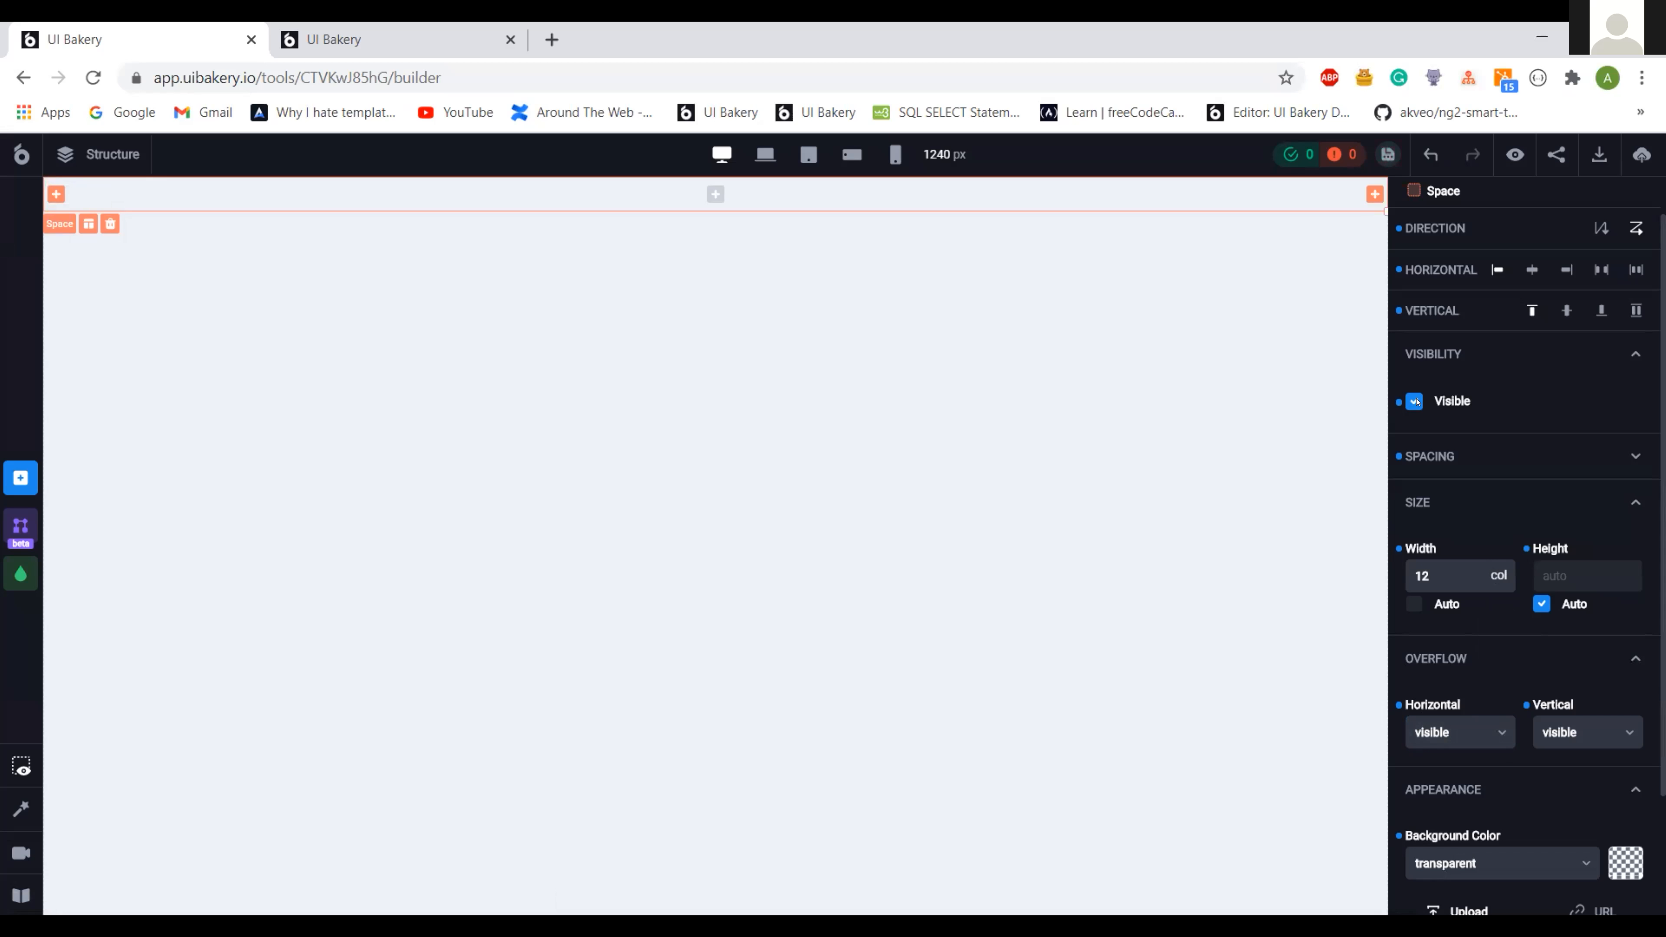
pyautogui.click(1541, 603)
pyautogui.doubleClick(1550, 576)
pyautogui.write('70')
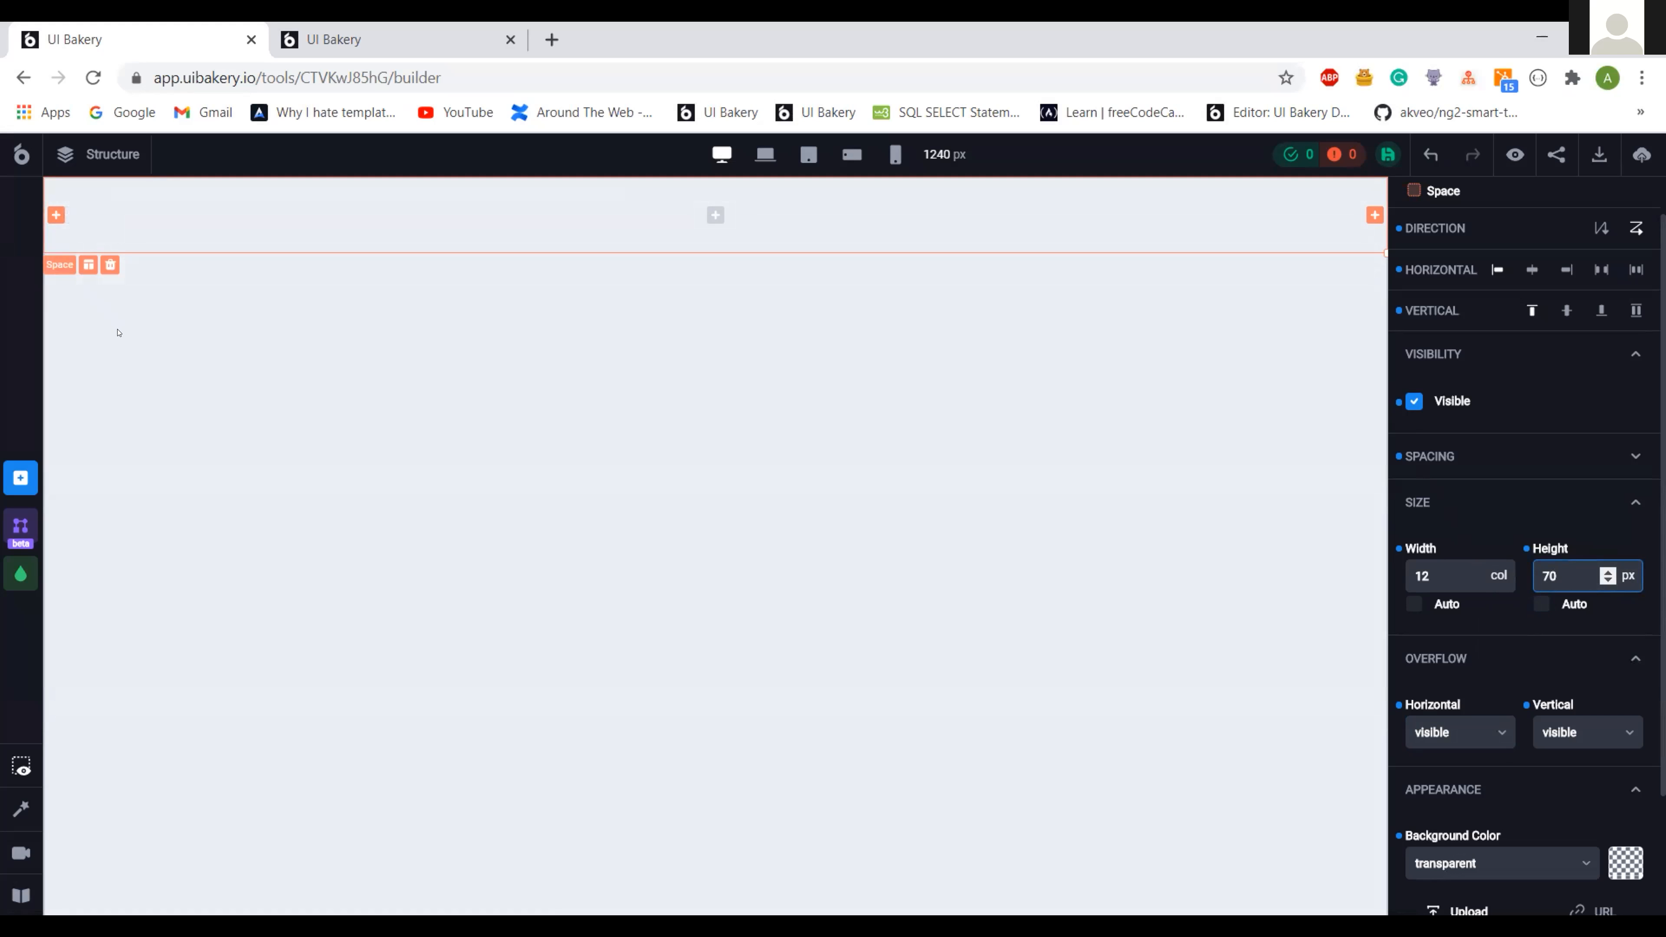
# - Go through the parent Spaces up to the page root, and reselect the 70 px high Space
pyautogui.click(59, 270)
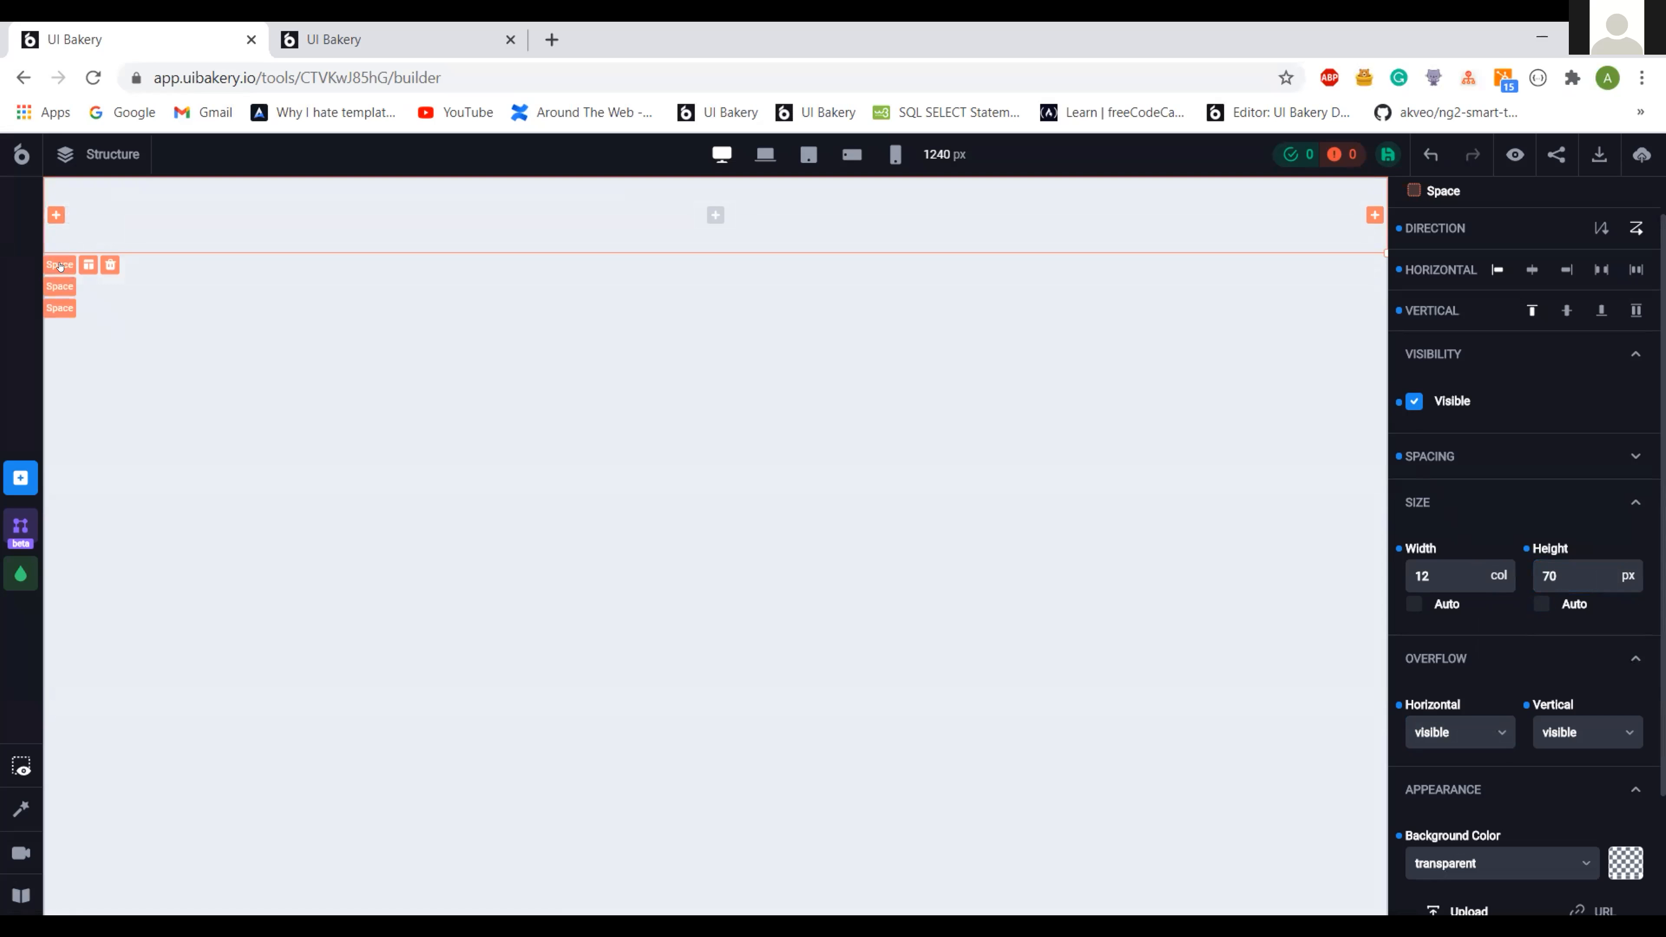
pyautogui.click(50, 290)
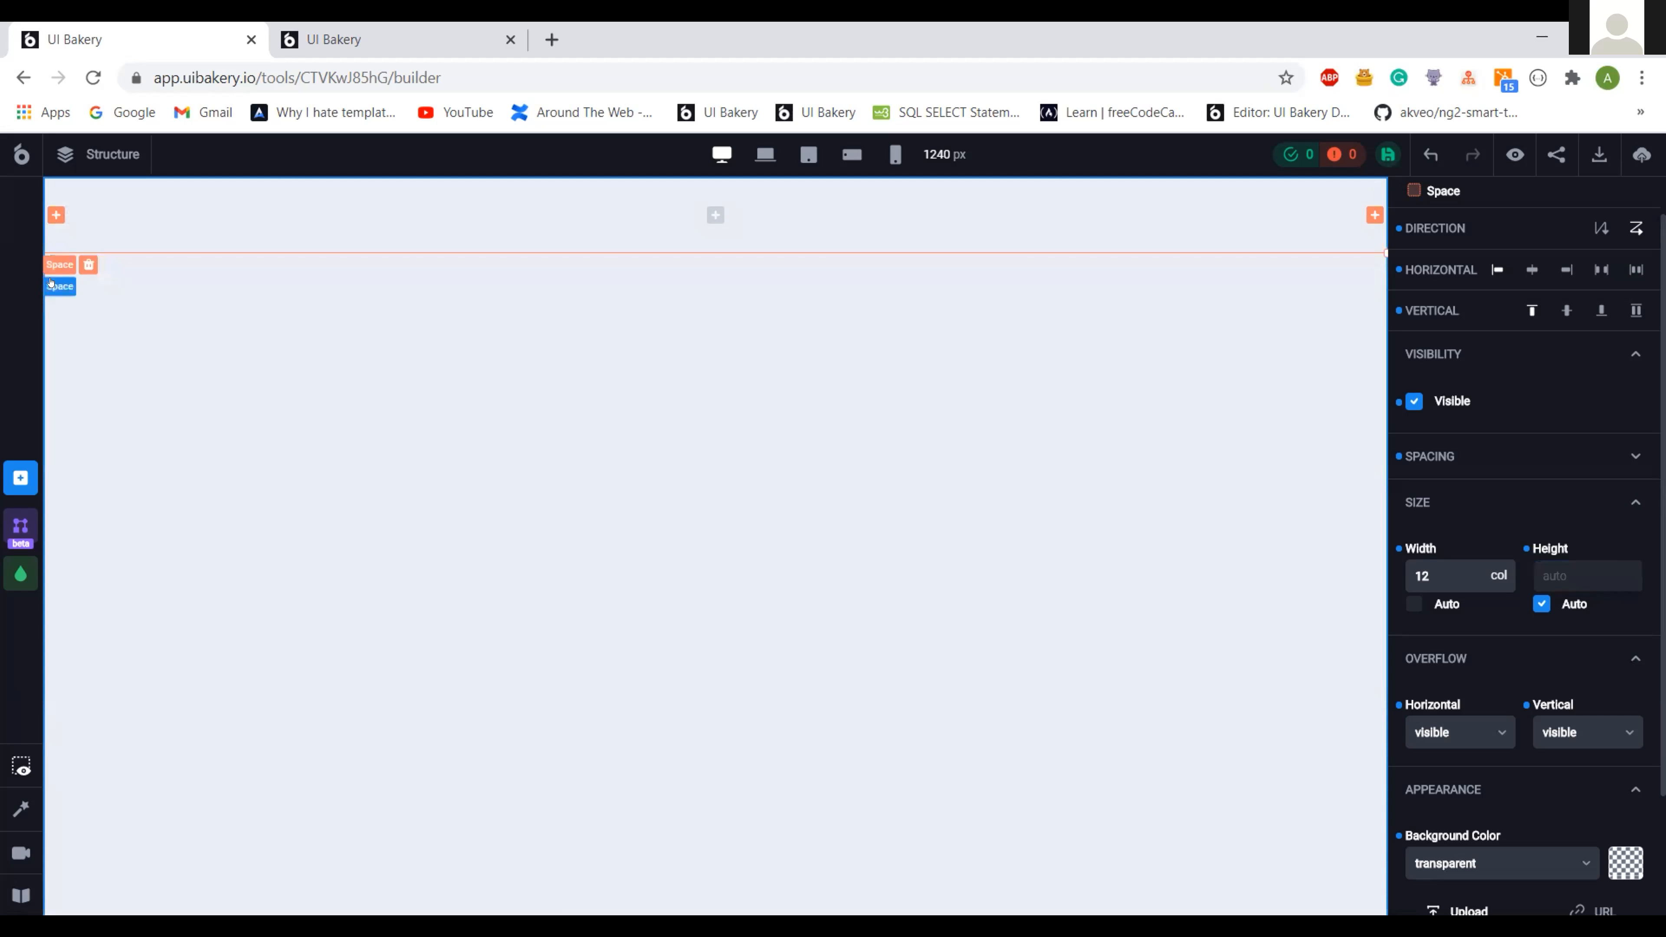
pyautogui.doubleClick(51, 283)
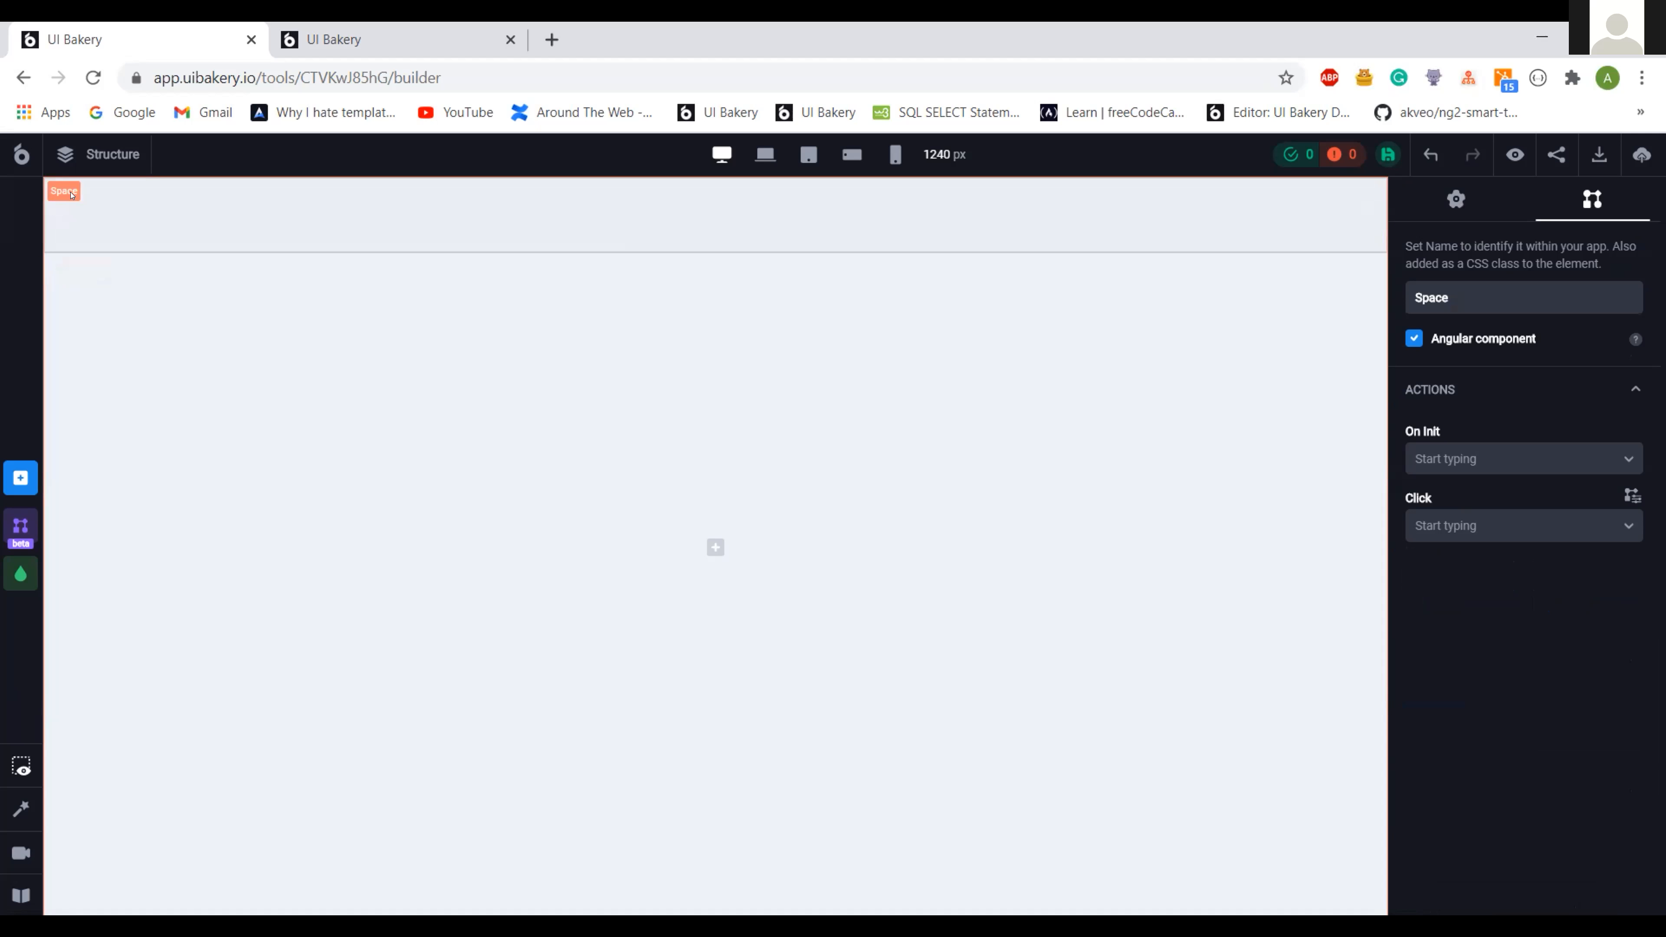
pyautogui.click(116, 211)
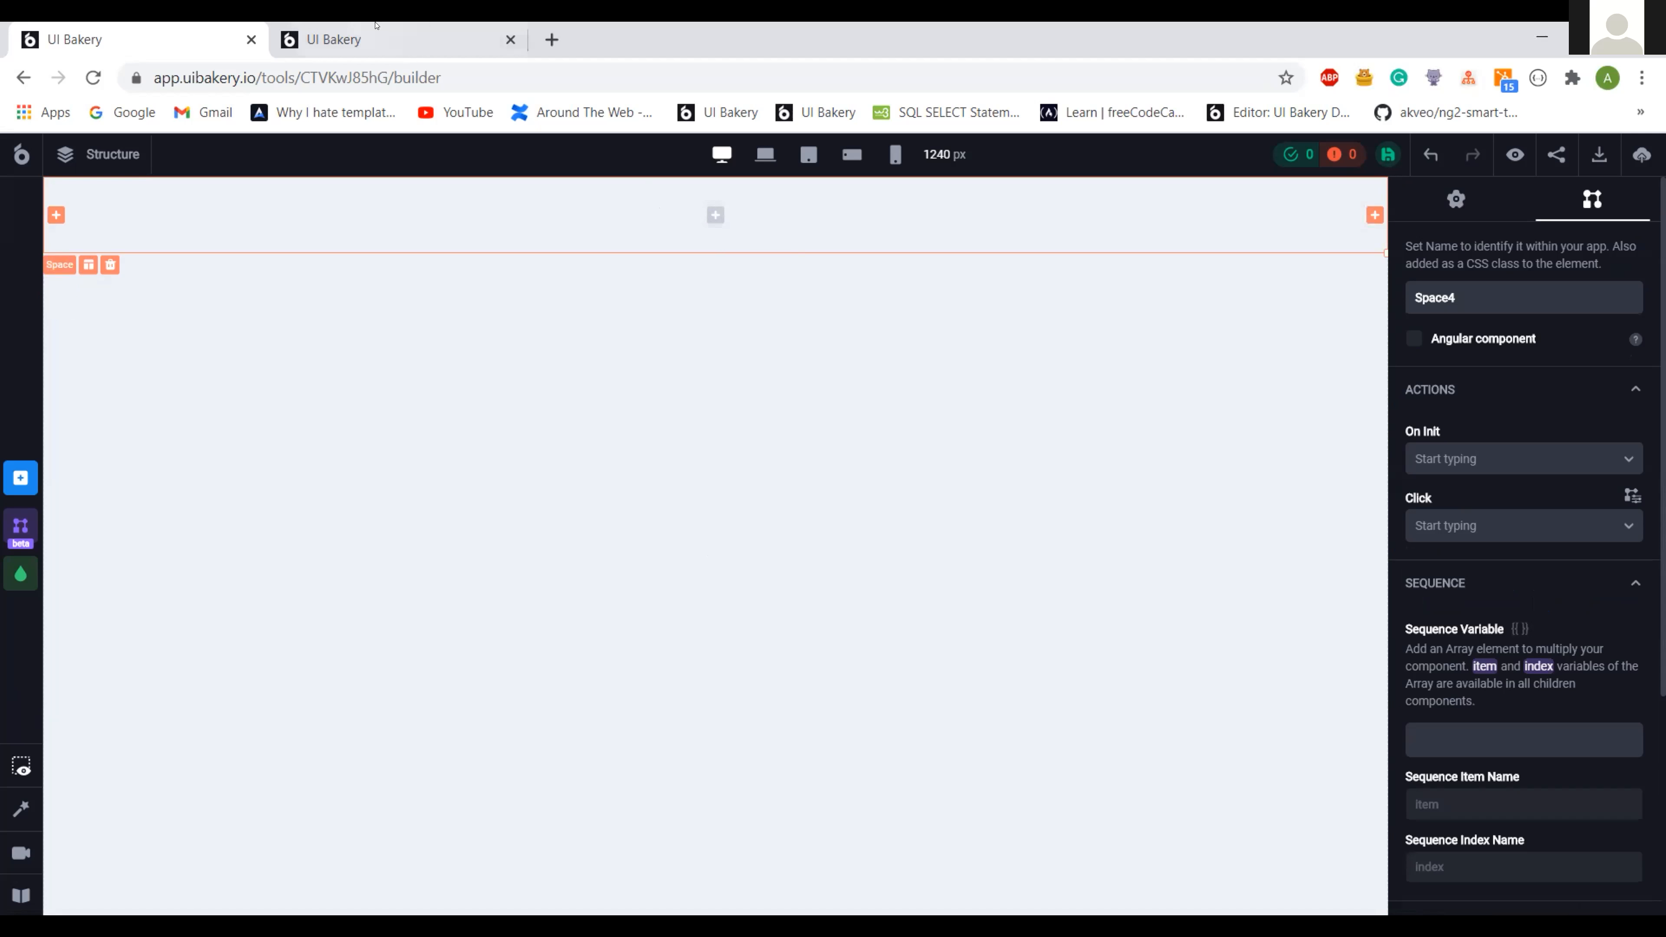
# - Check the header of the finished supercart page, and add an Image component inside the 70 px high Space
pyautogui.click(356, 33)
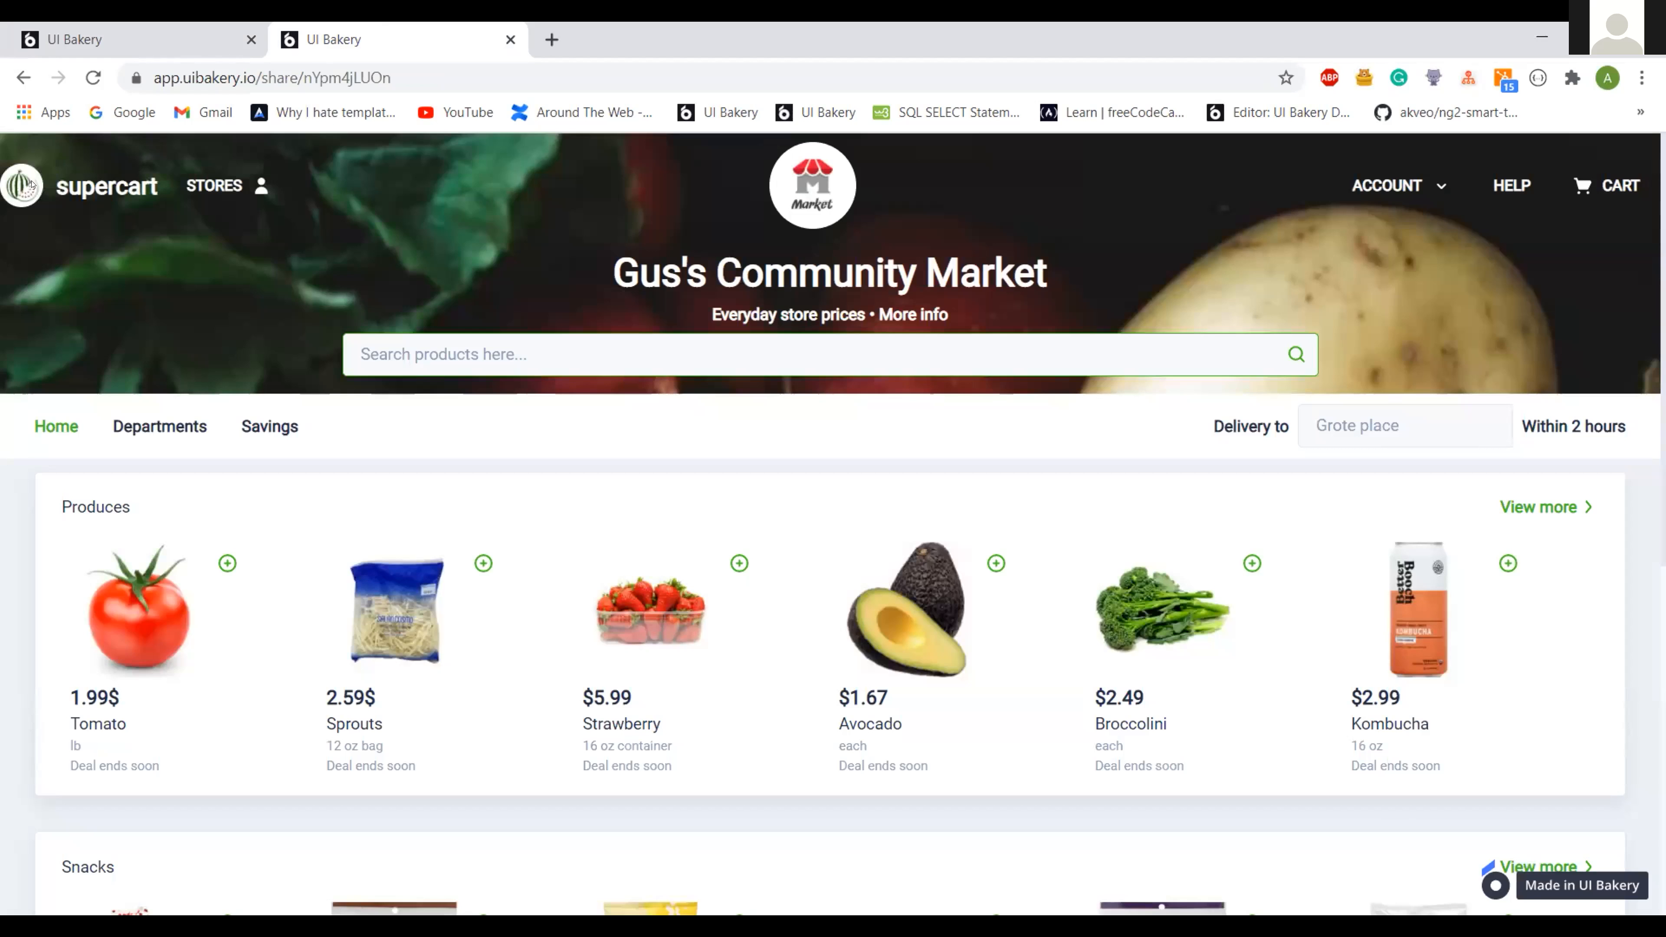
pyautogui.click(196, 44)
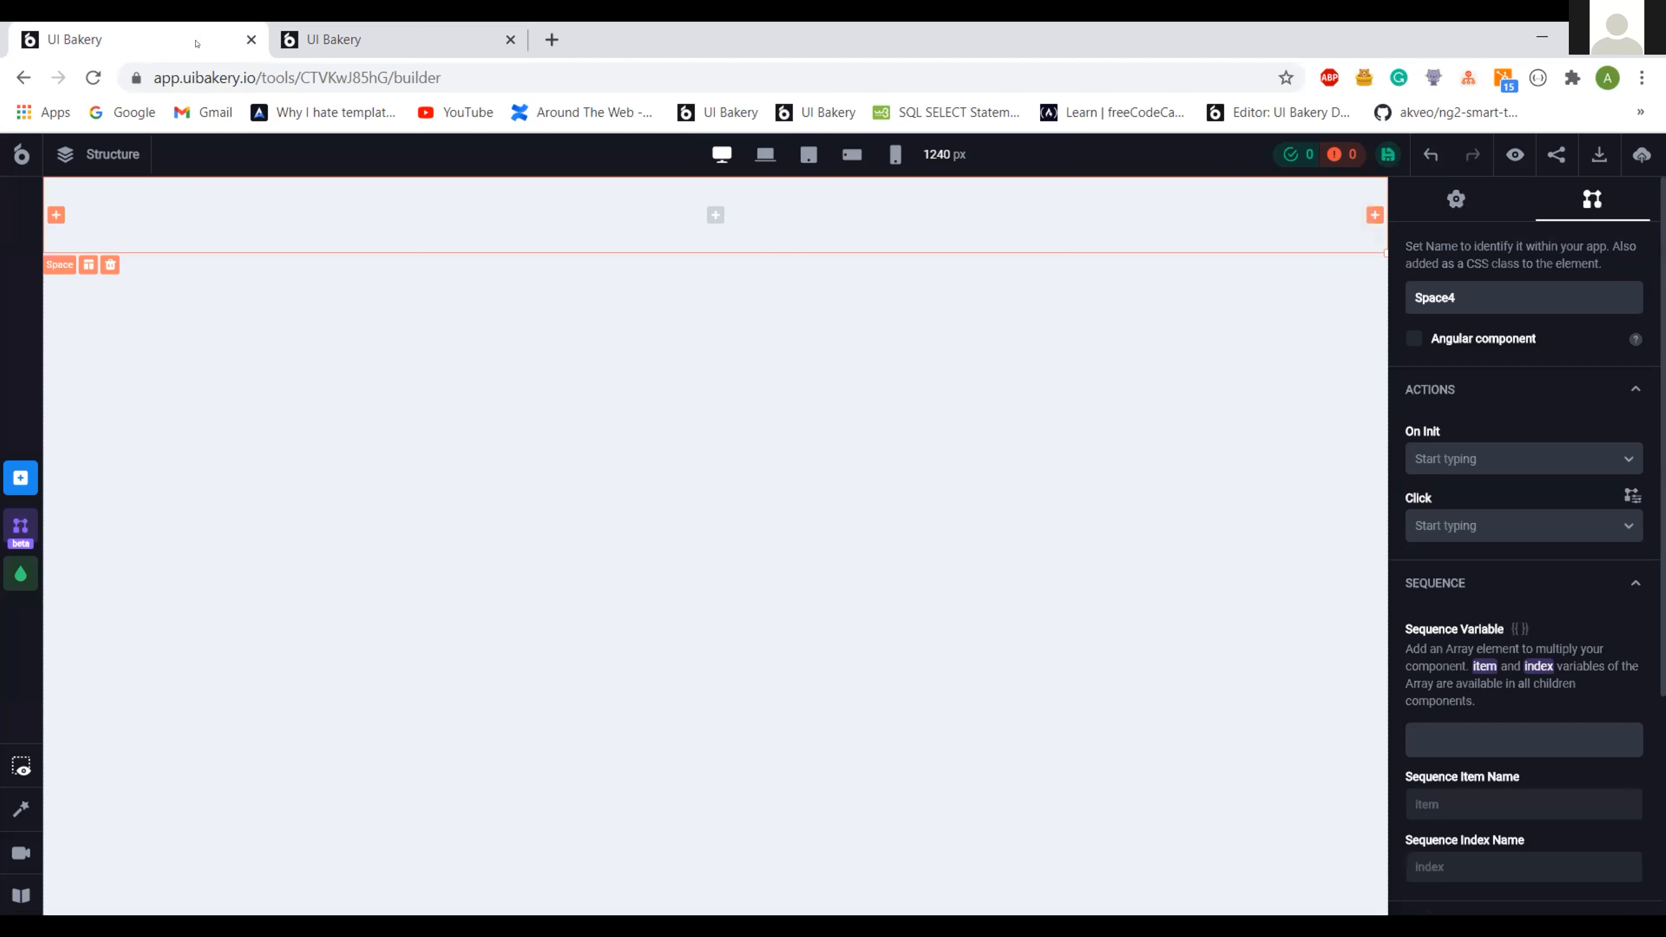
pyautogui.click(715, 217)
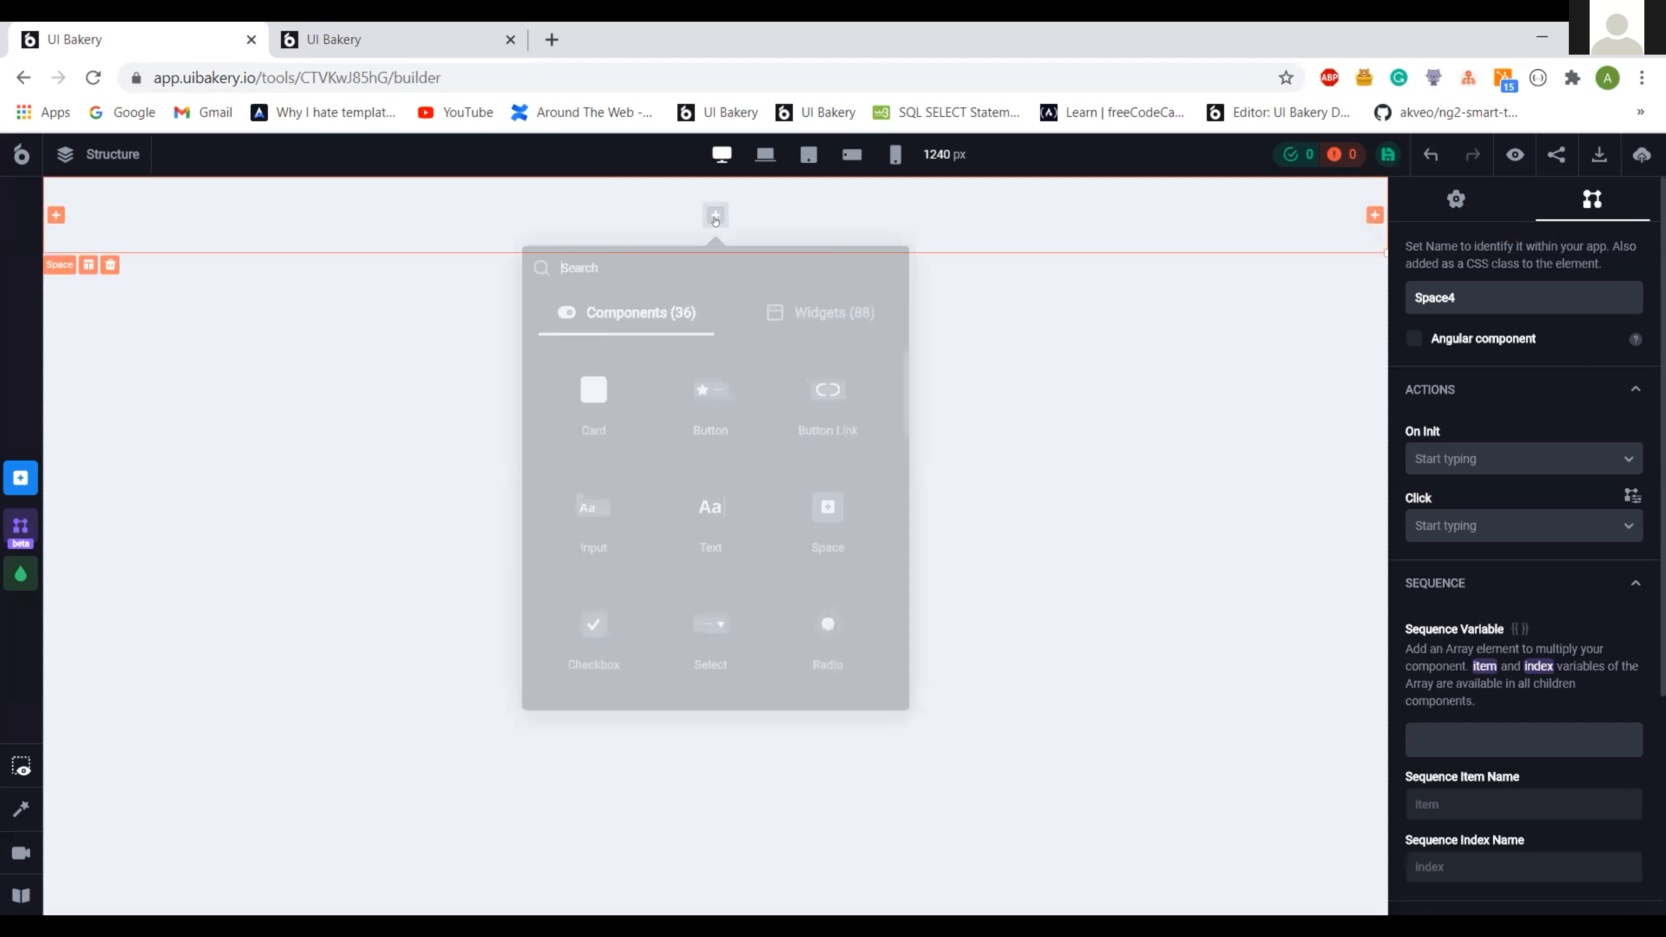
pyautogui.write('im')
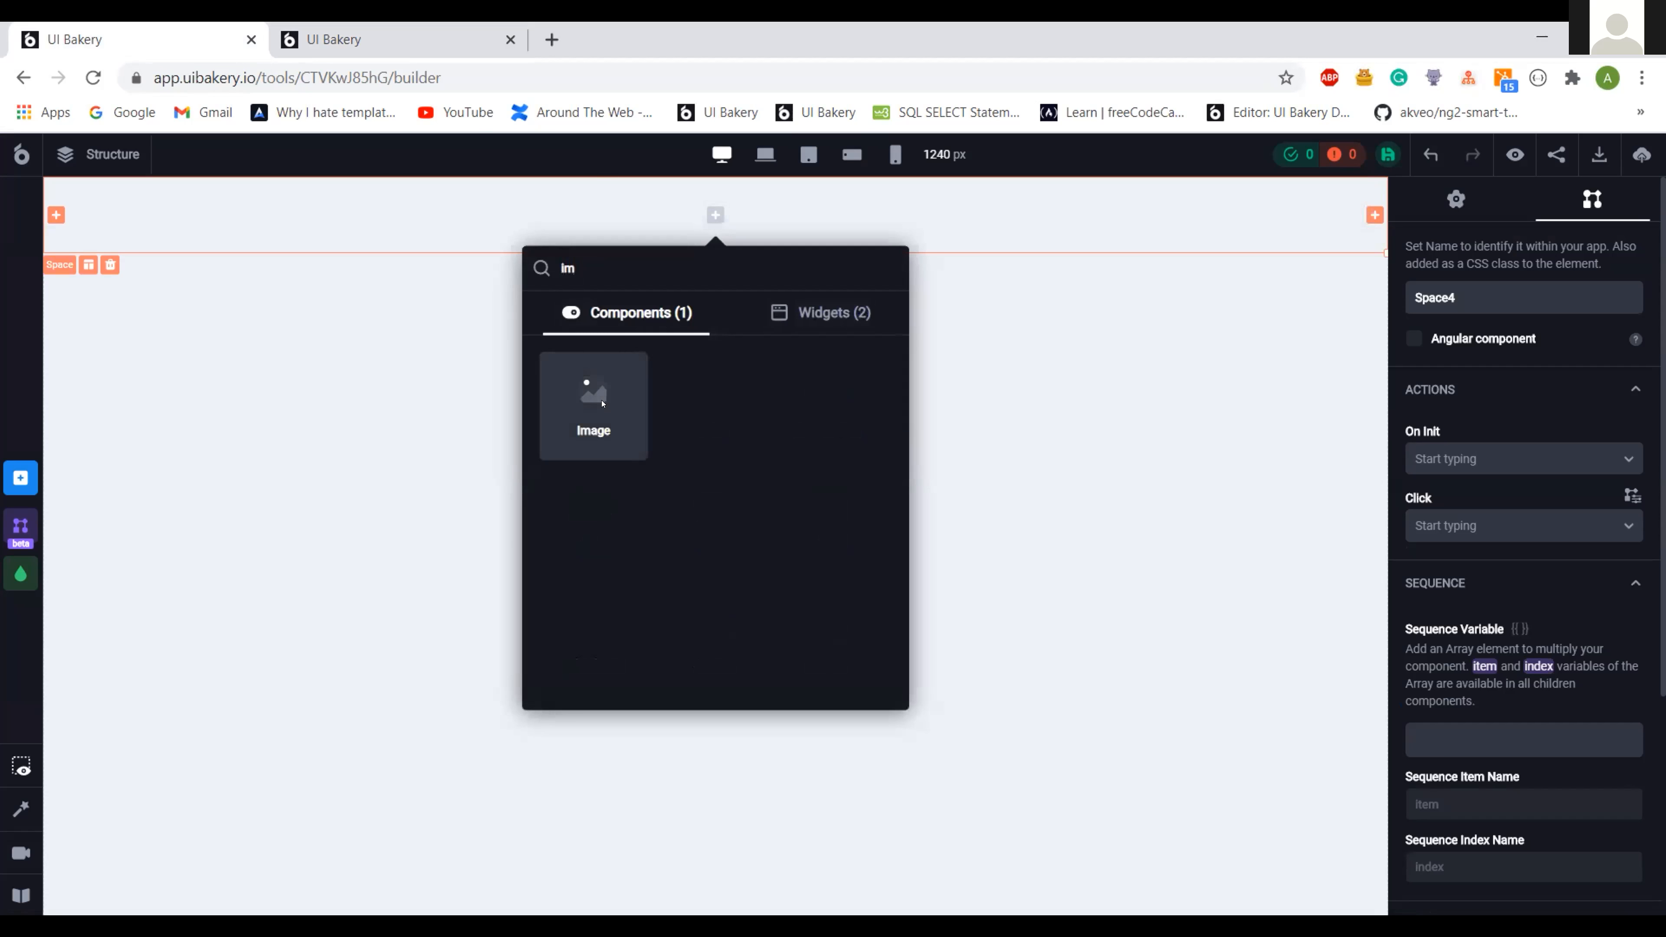
pyautogui.click(602, 404)
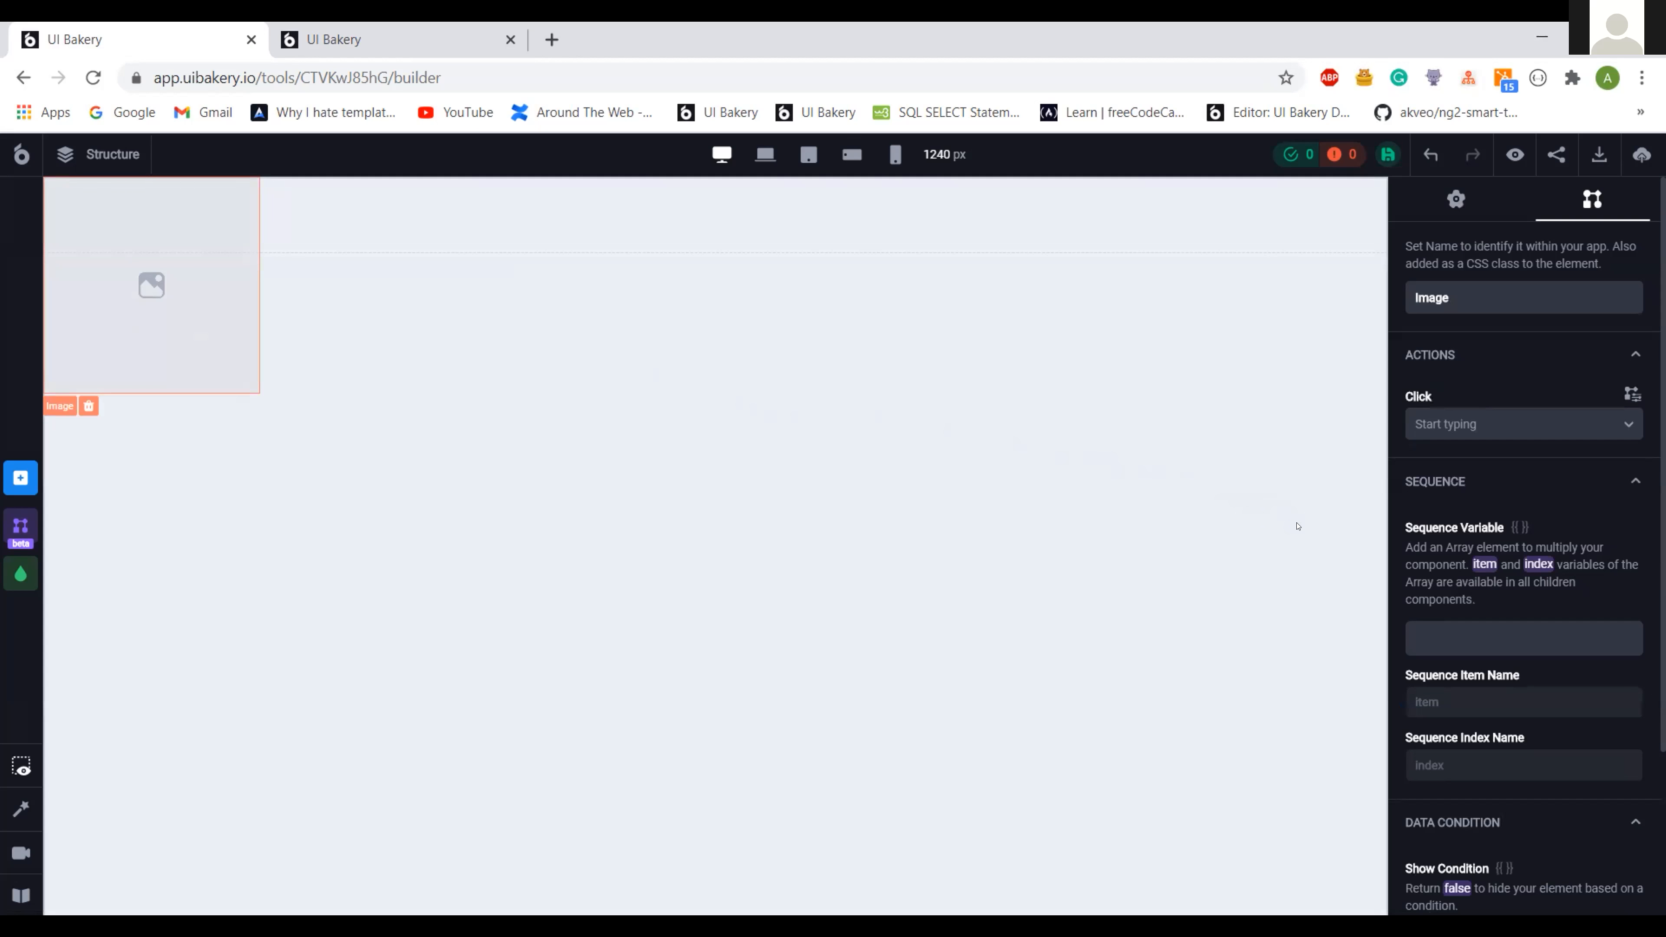
# - Set the image's width and height to 40 px each
pyautogui.click(1452, 218)
pyautogui.scroll(-1, 1454, 610)
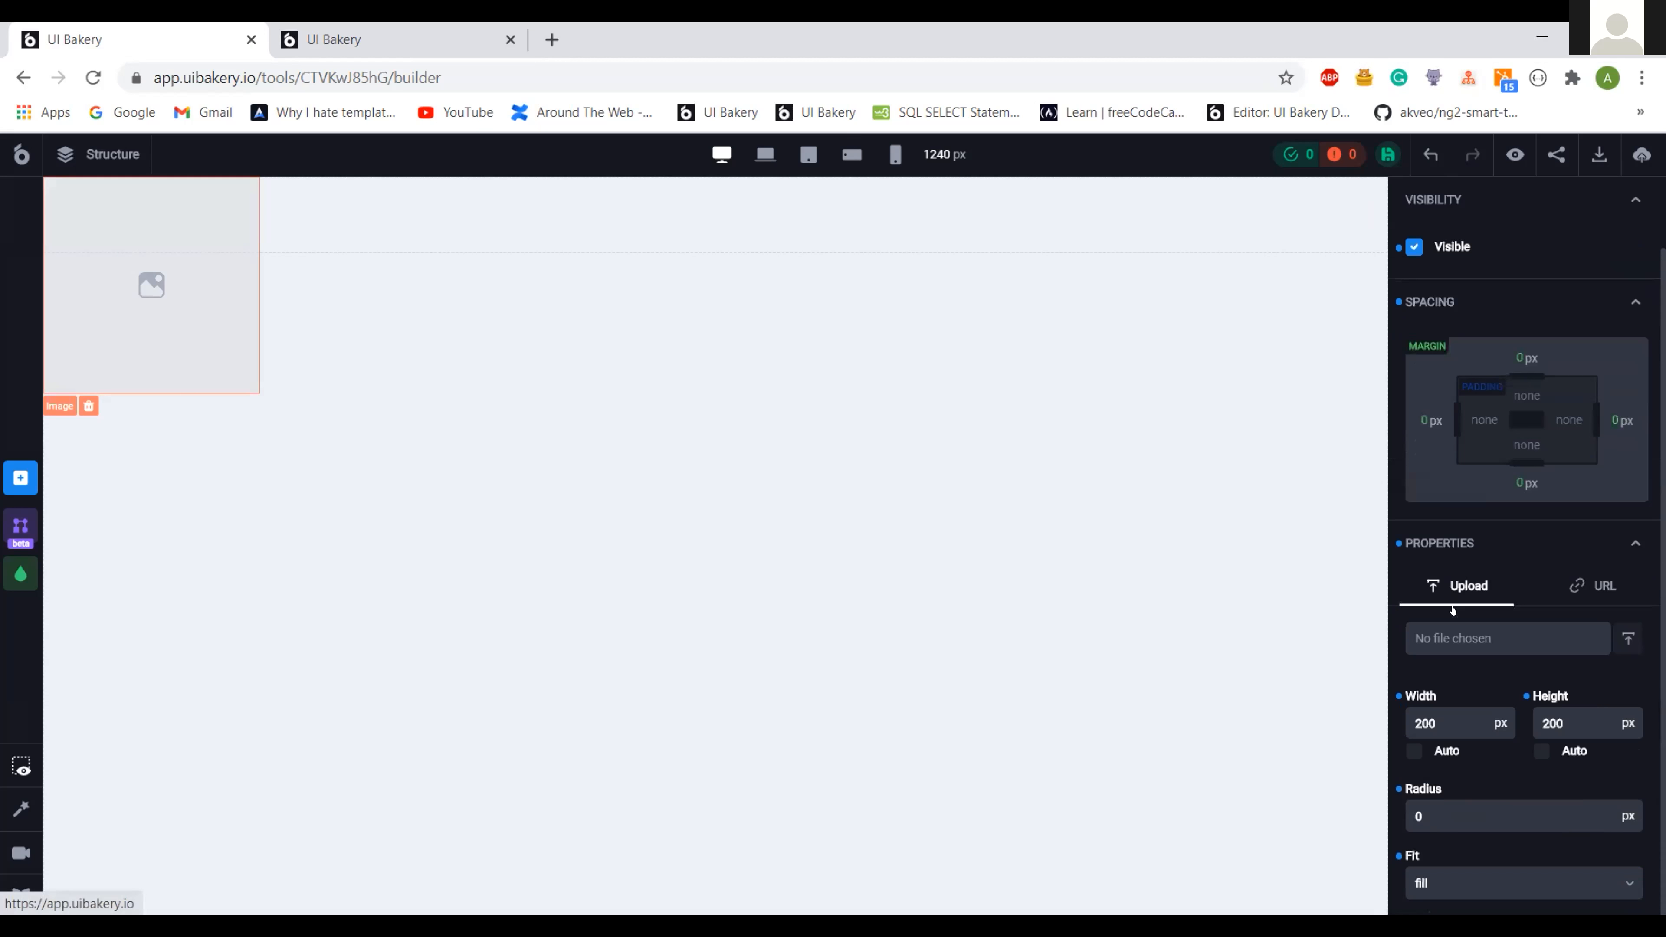
pyautogui.click(1423, 721)
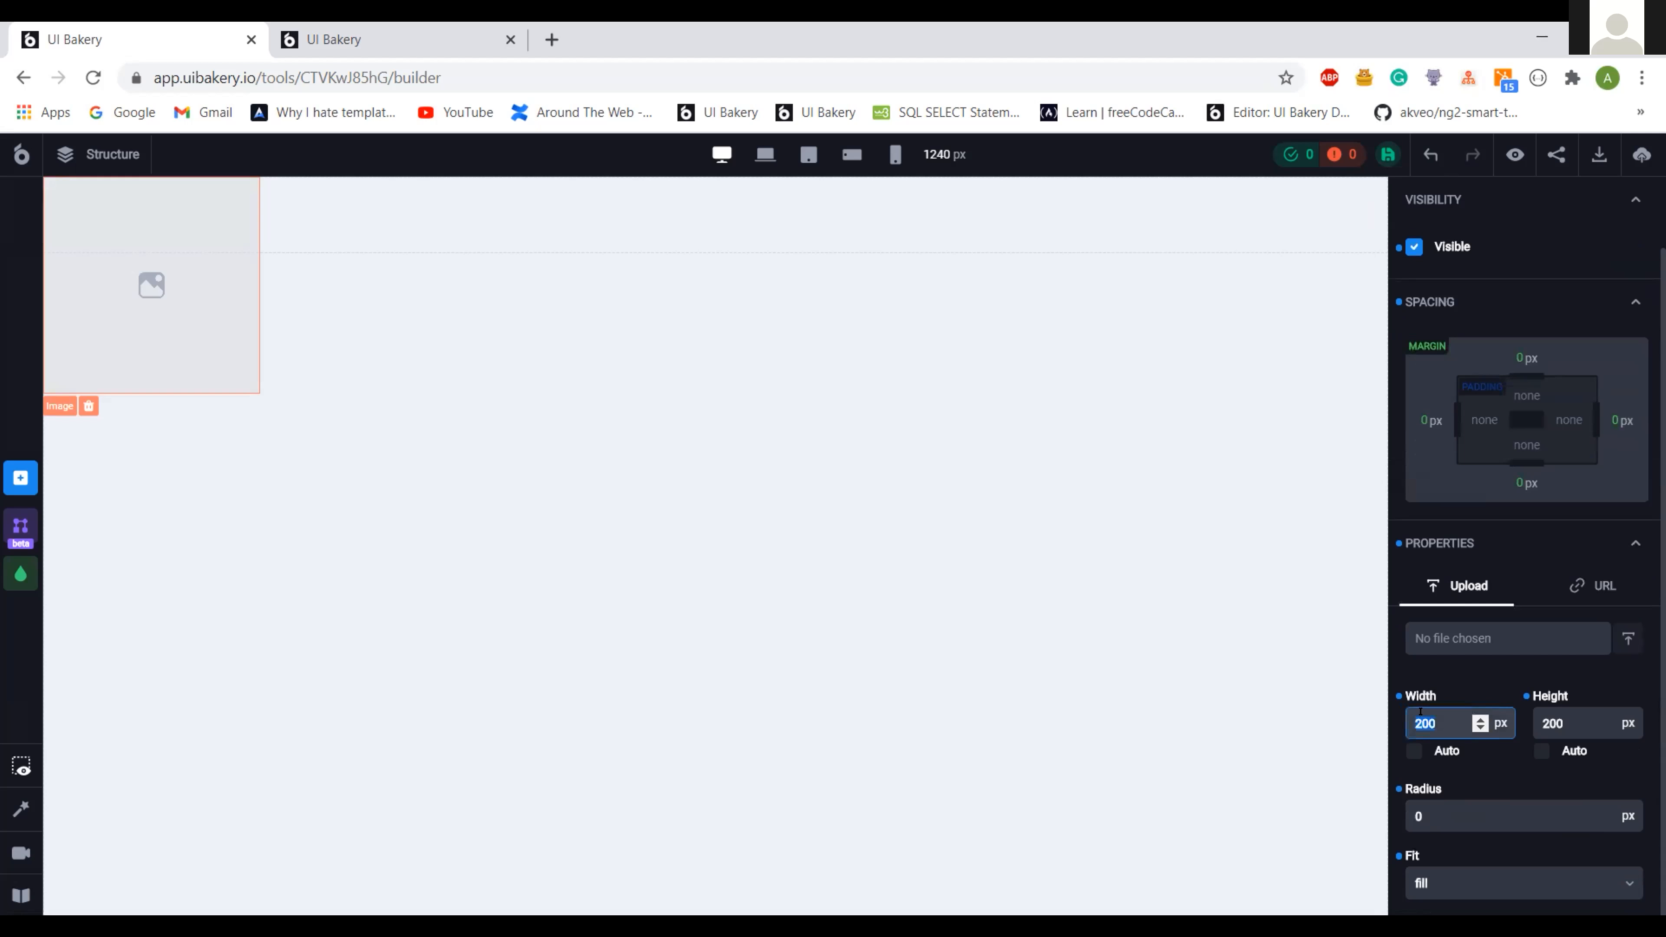
pyautogui.write('40')
pyautogui.press('Tab')
pyautogui.press('Tab')
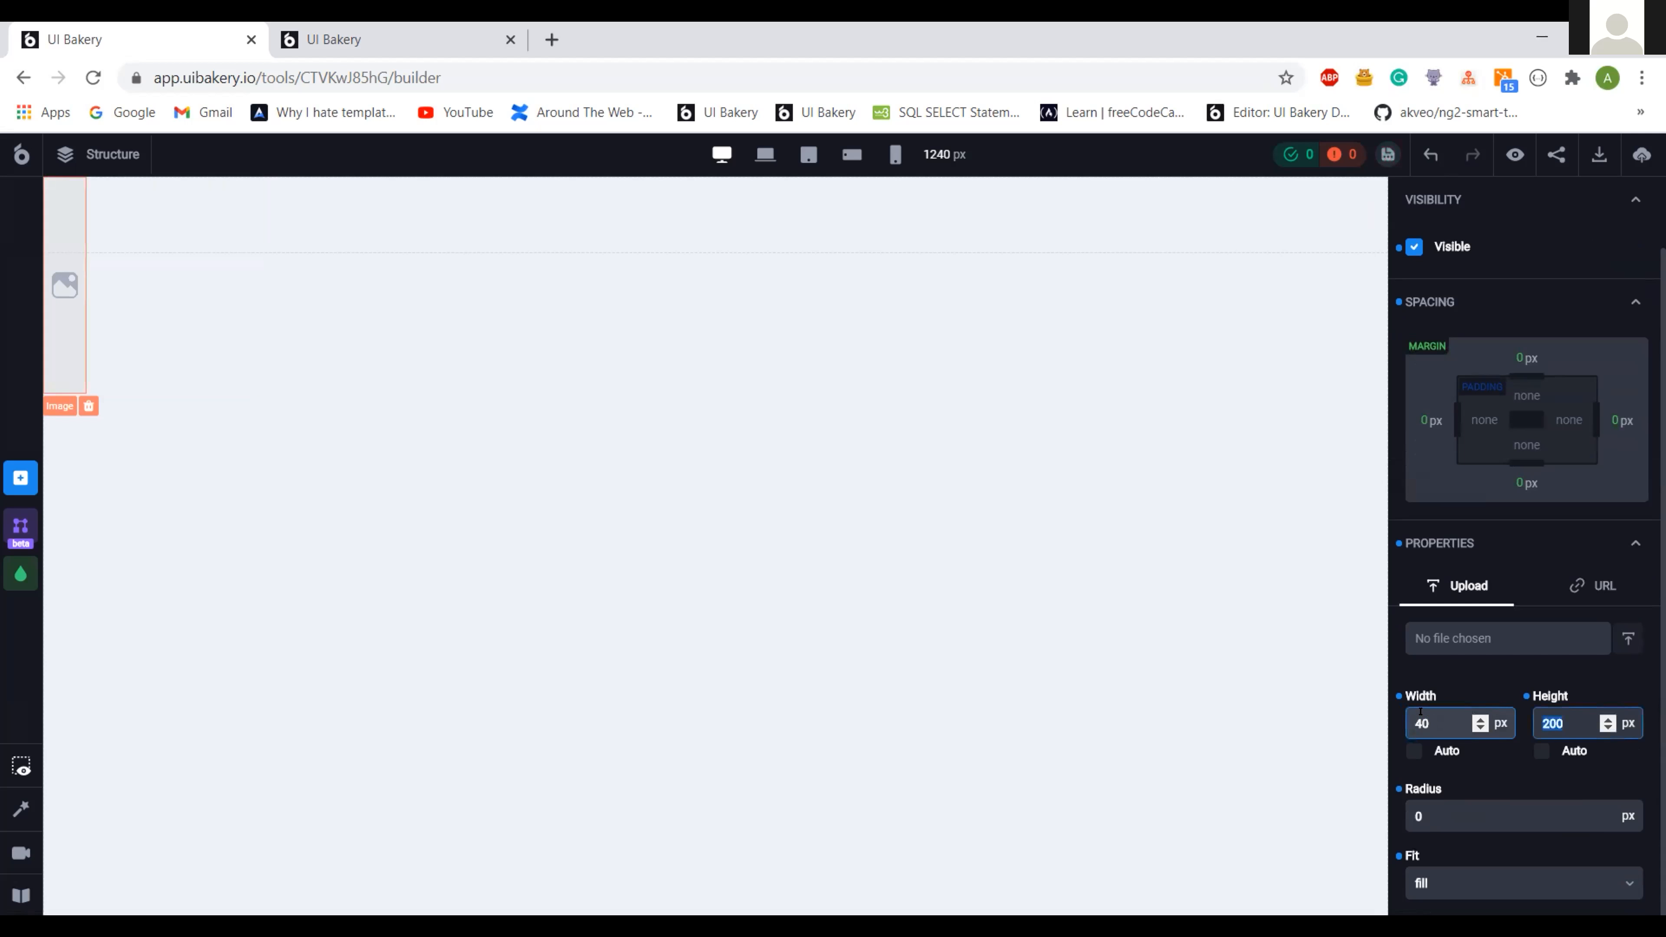
pyautogui.write('40')
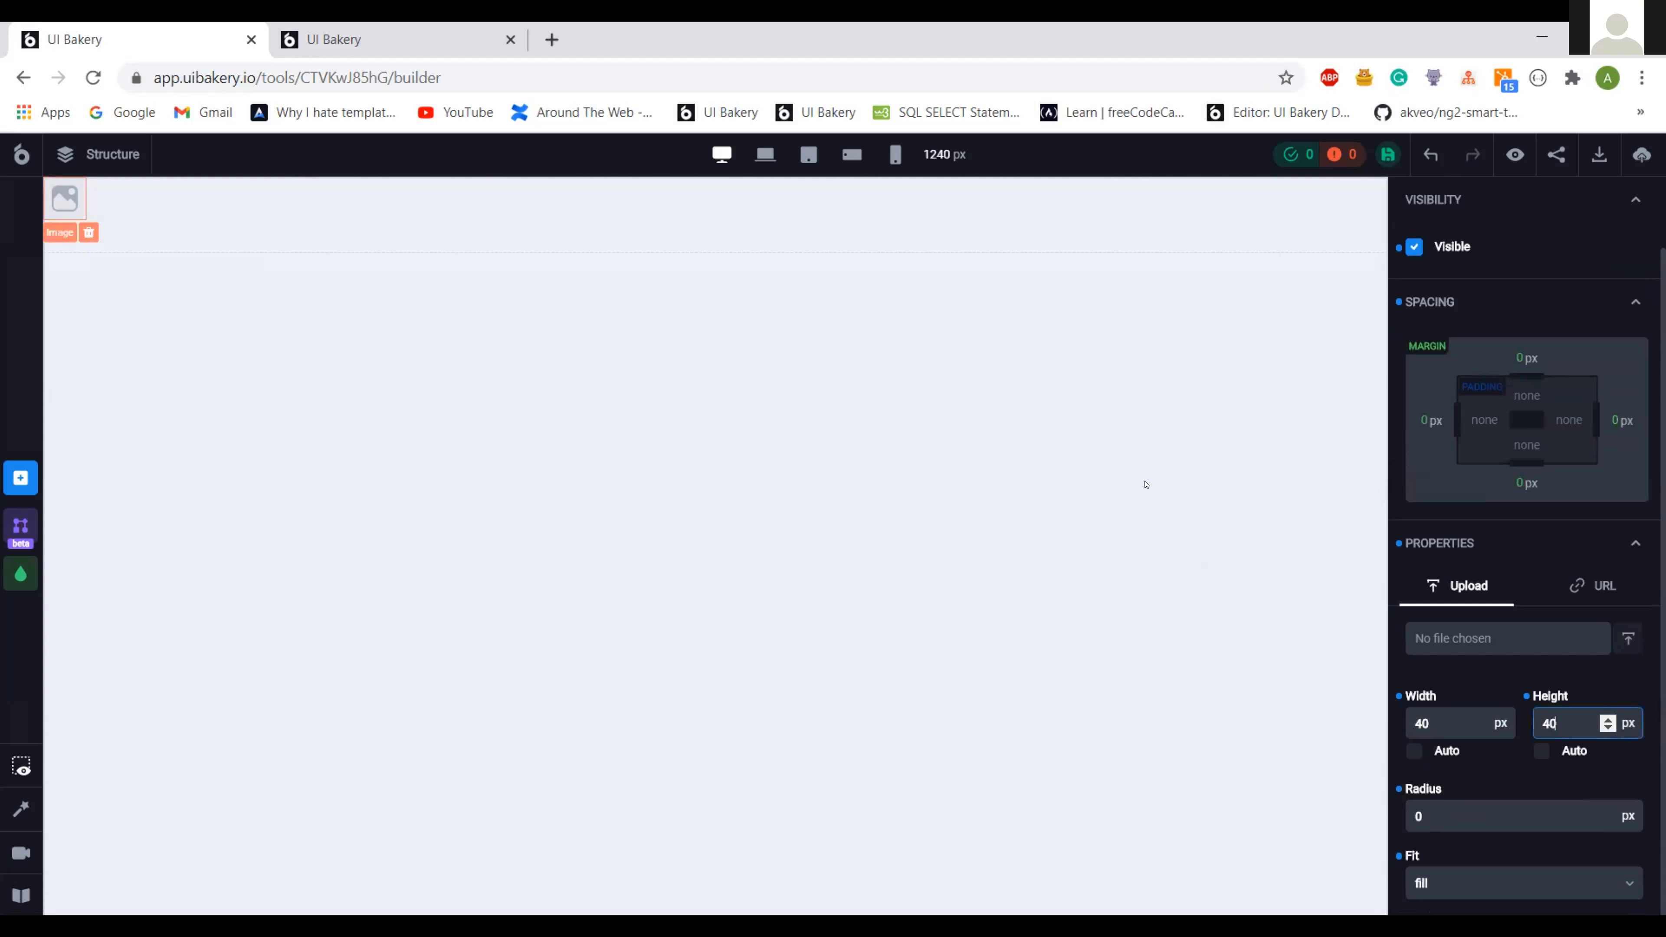
# - Align the content of the 70 px high Space vertically to the bottom
pyautogui.click(890, 235)
pyautogui.click(891, 236)
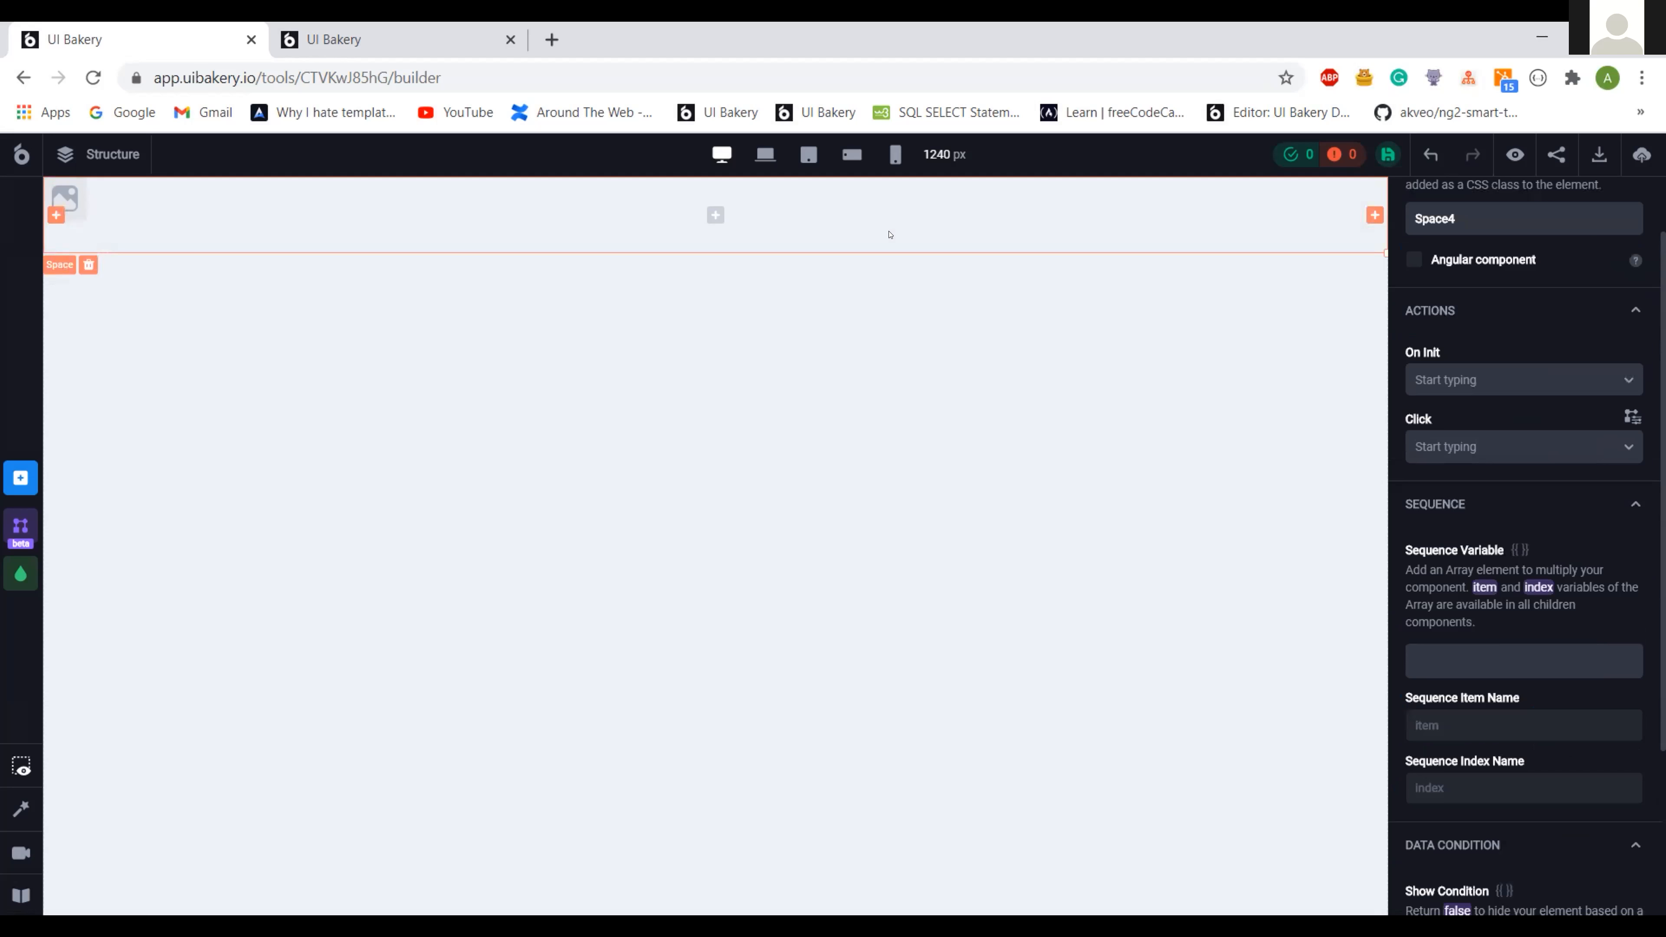
pyautogui.scroll(2, 1522, 380)
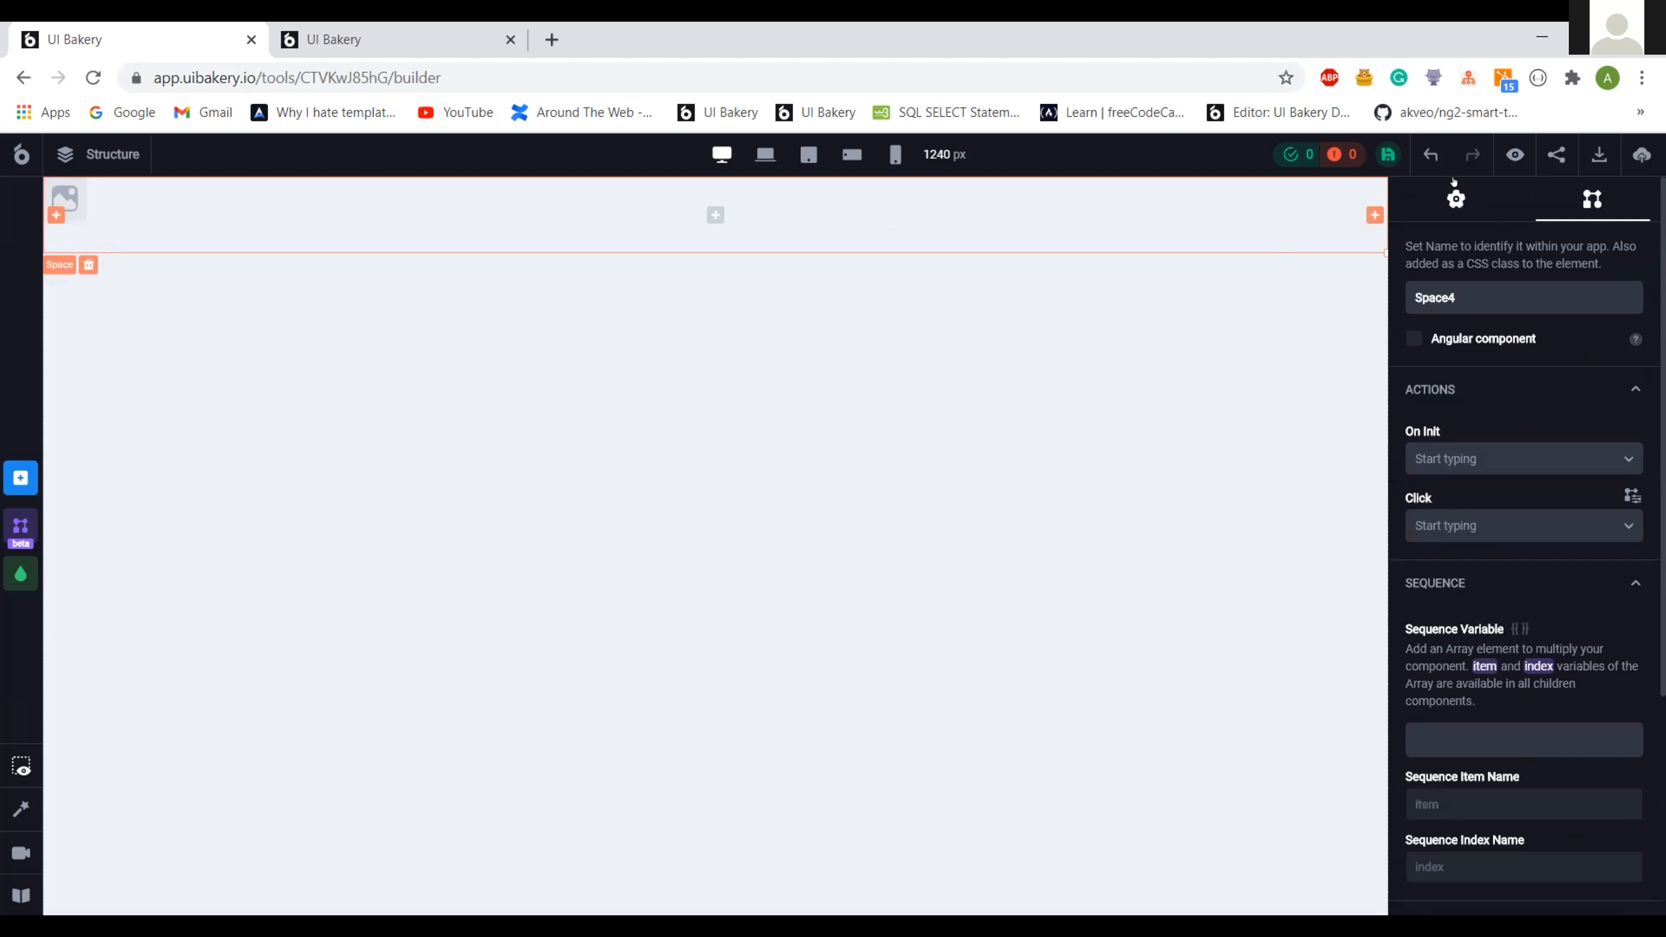
pyautogui.click(1455, 198)
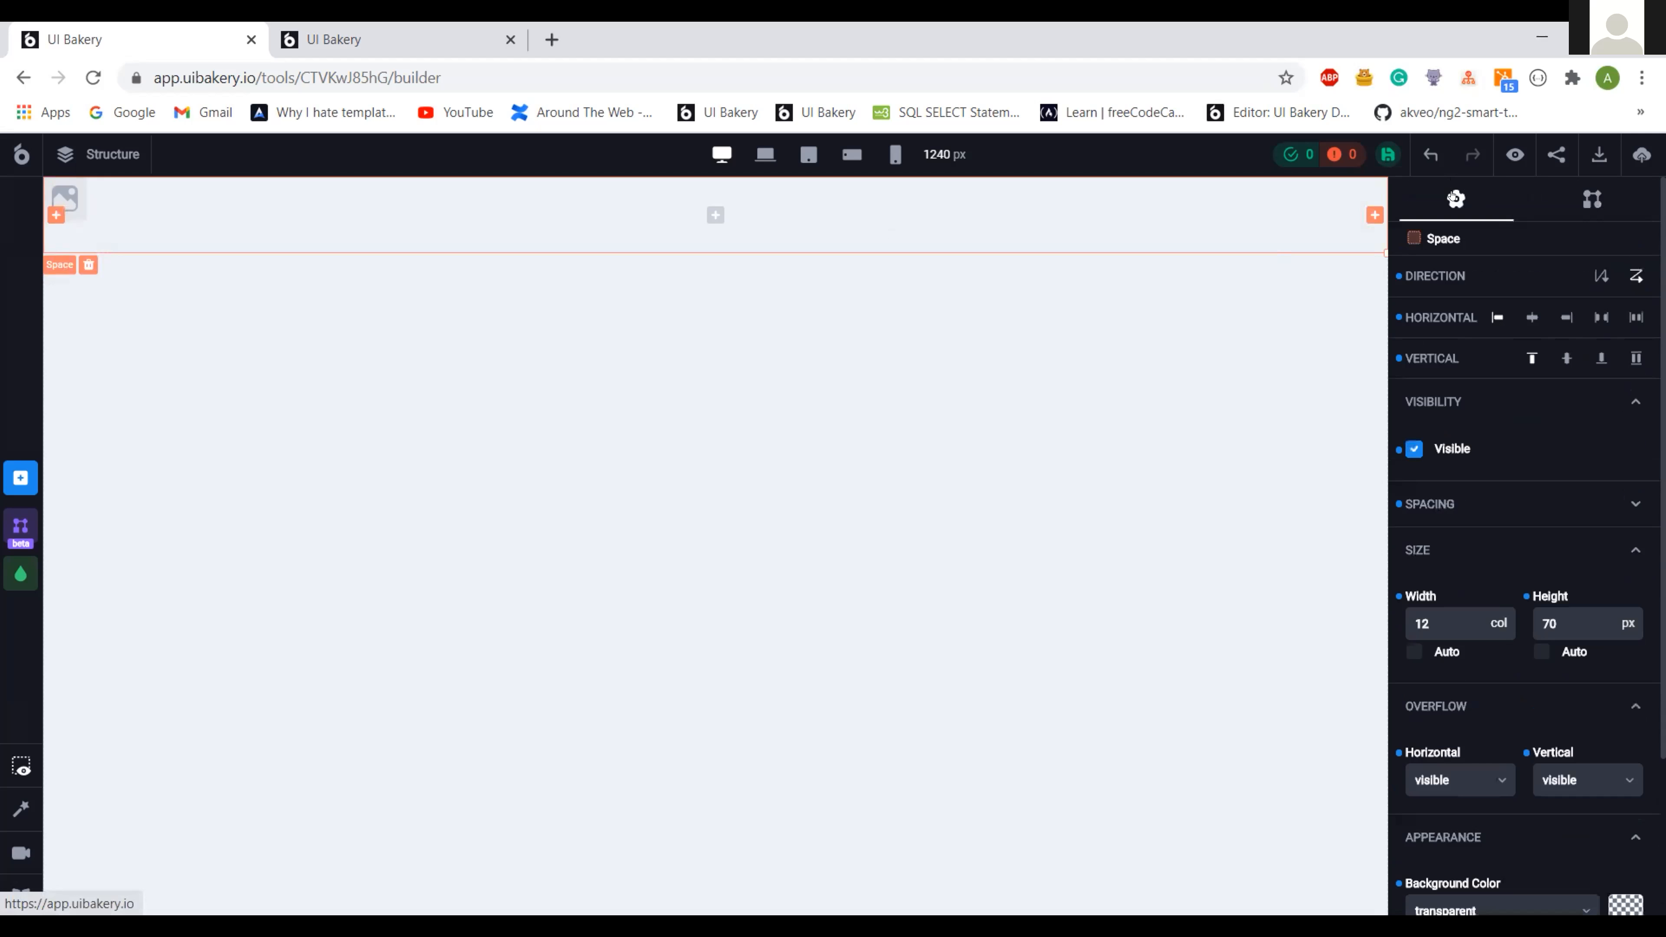
pyautogui.click(1603, 359)
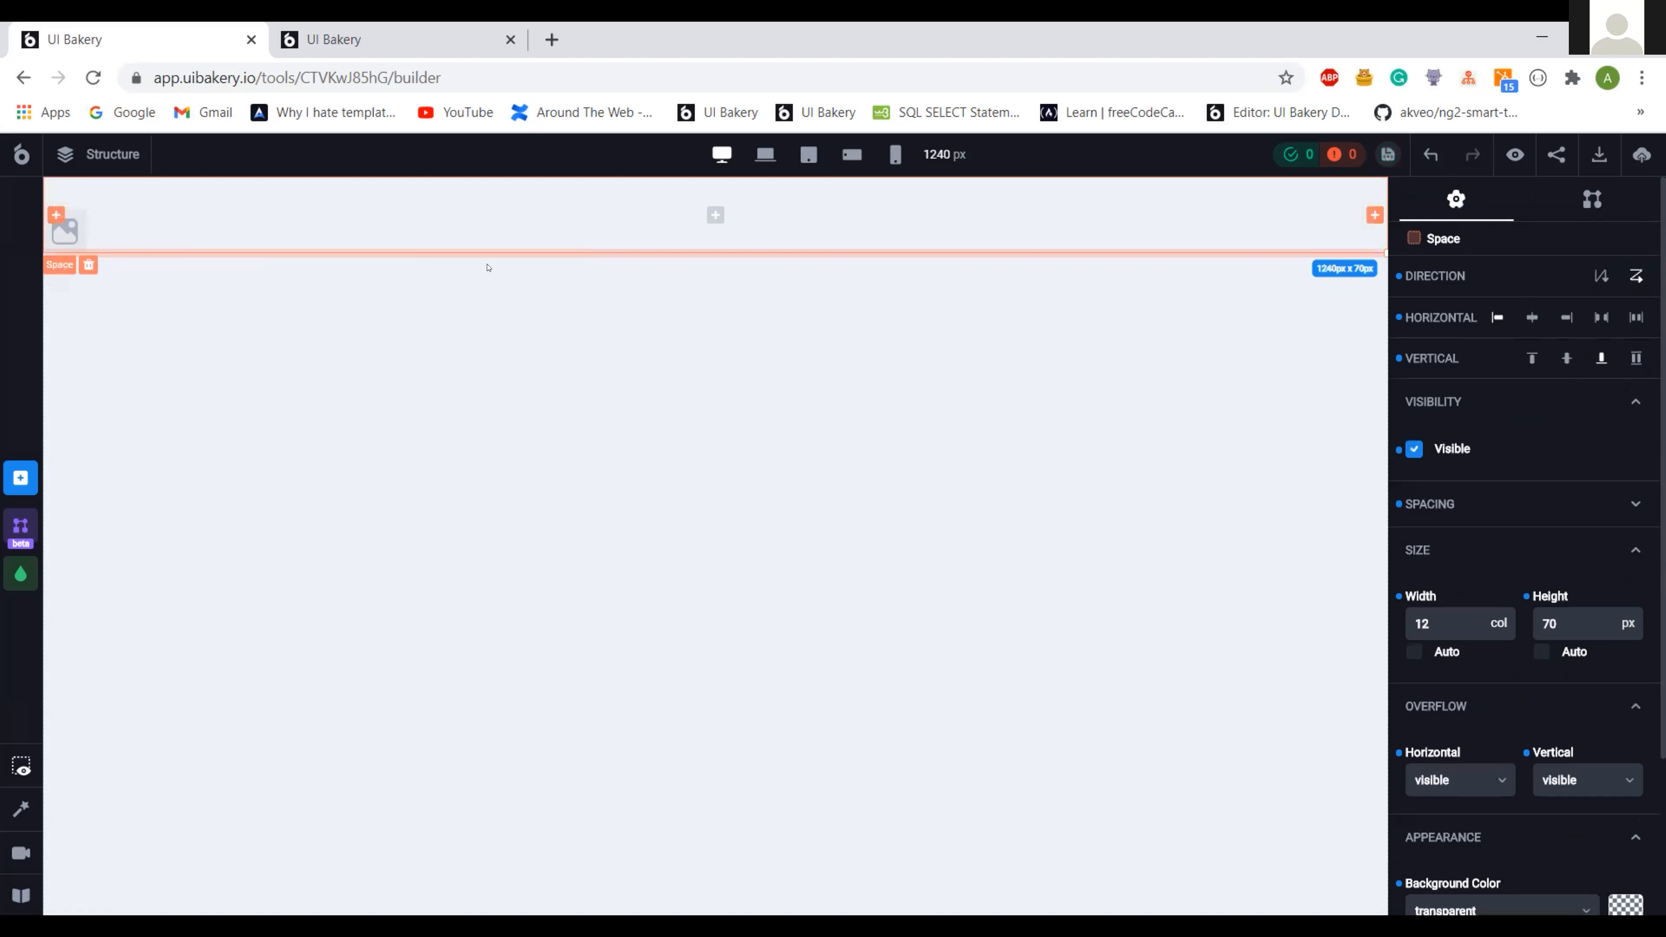
# - Upload logo.png from the instacart food delivery folder as the source of the header's Image component
pyautogui.click(73, 236)
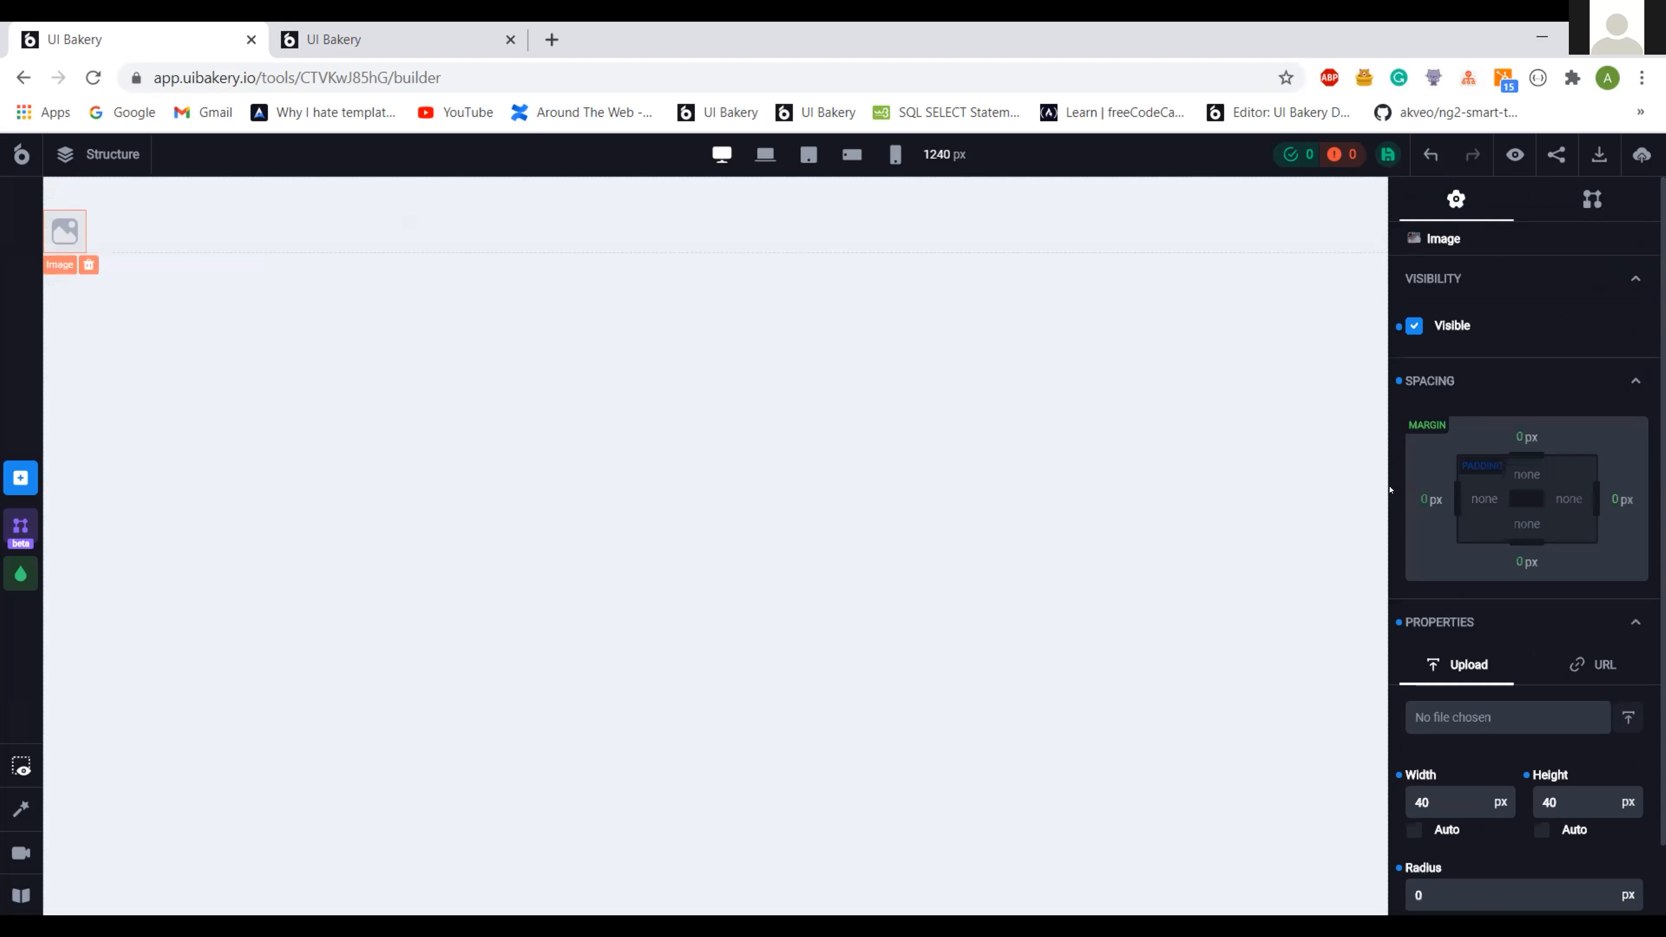
pyautogui.click(1619, 719)
pyautogui.click(342, 220)
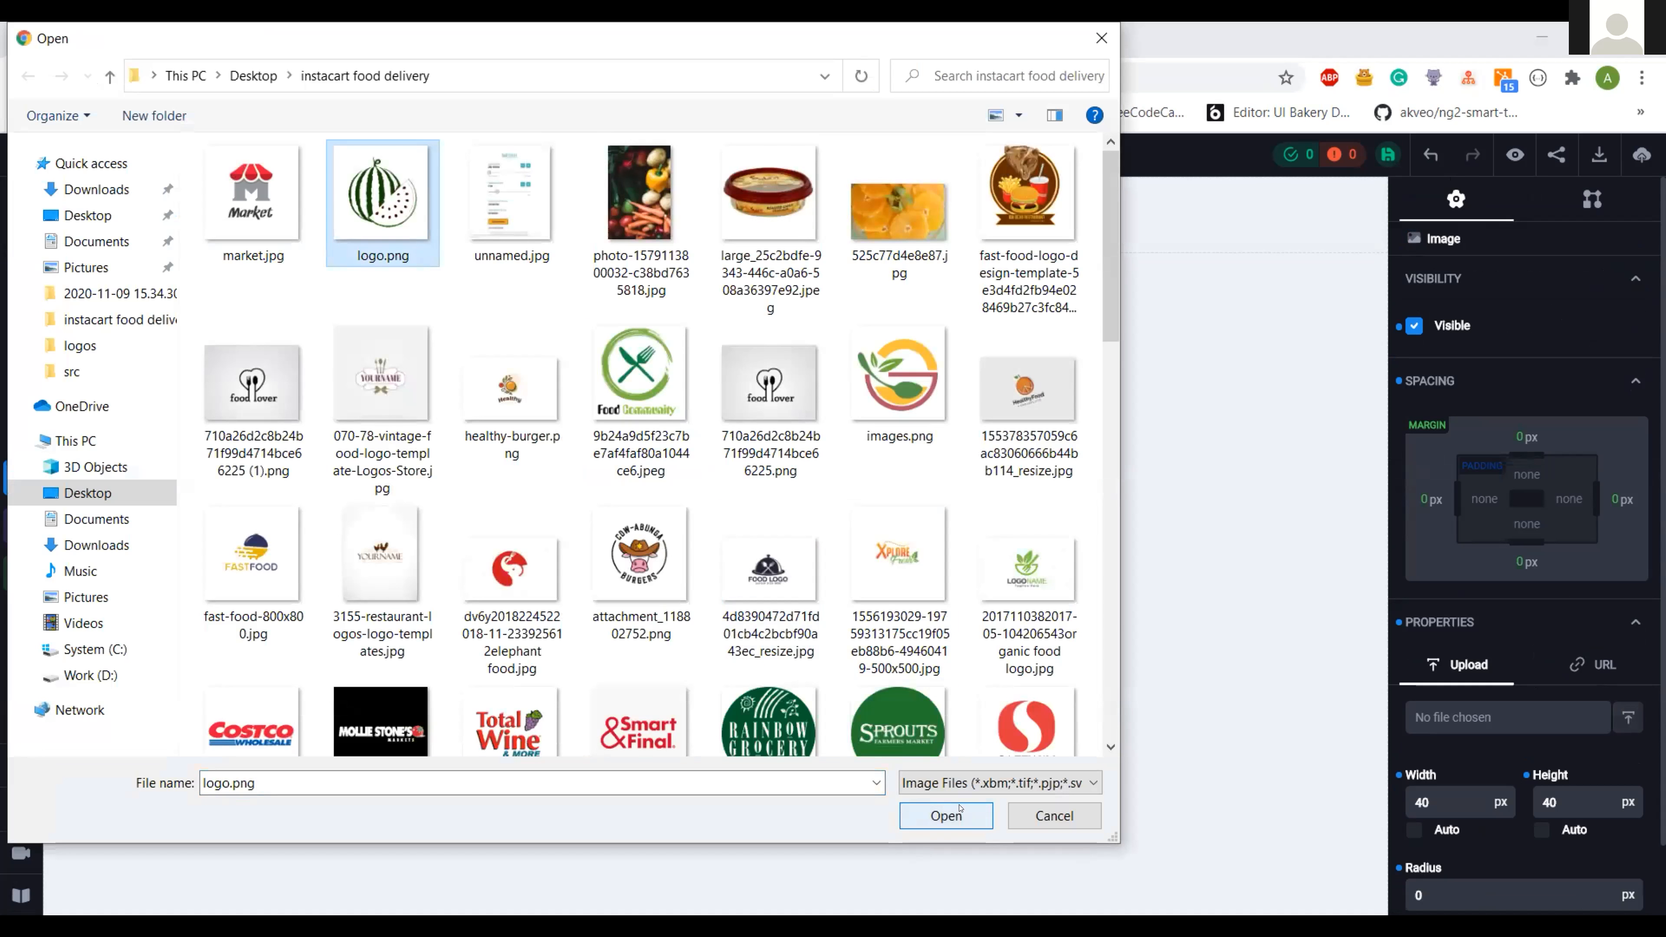
pyautogui.click(946, 815)
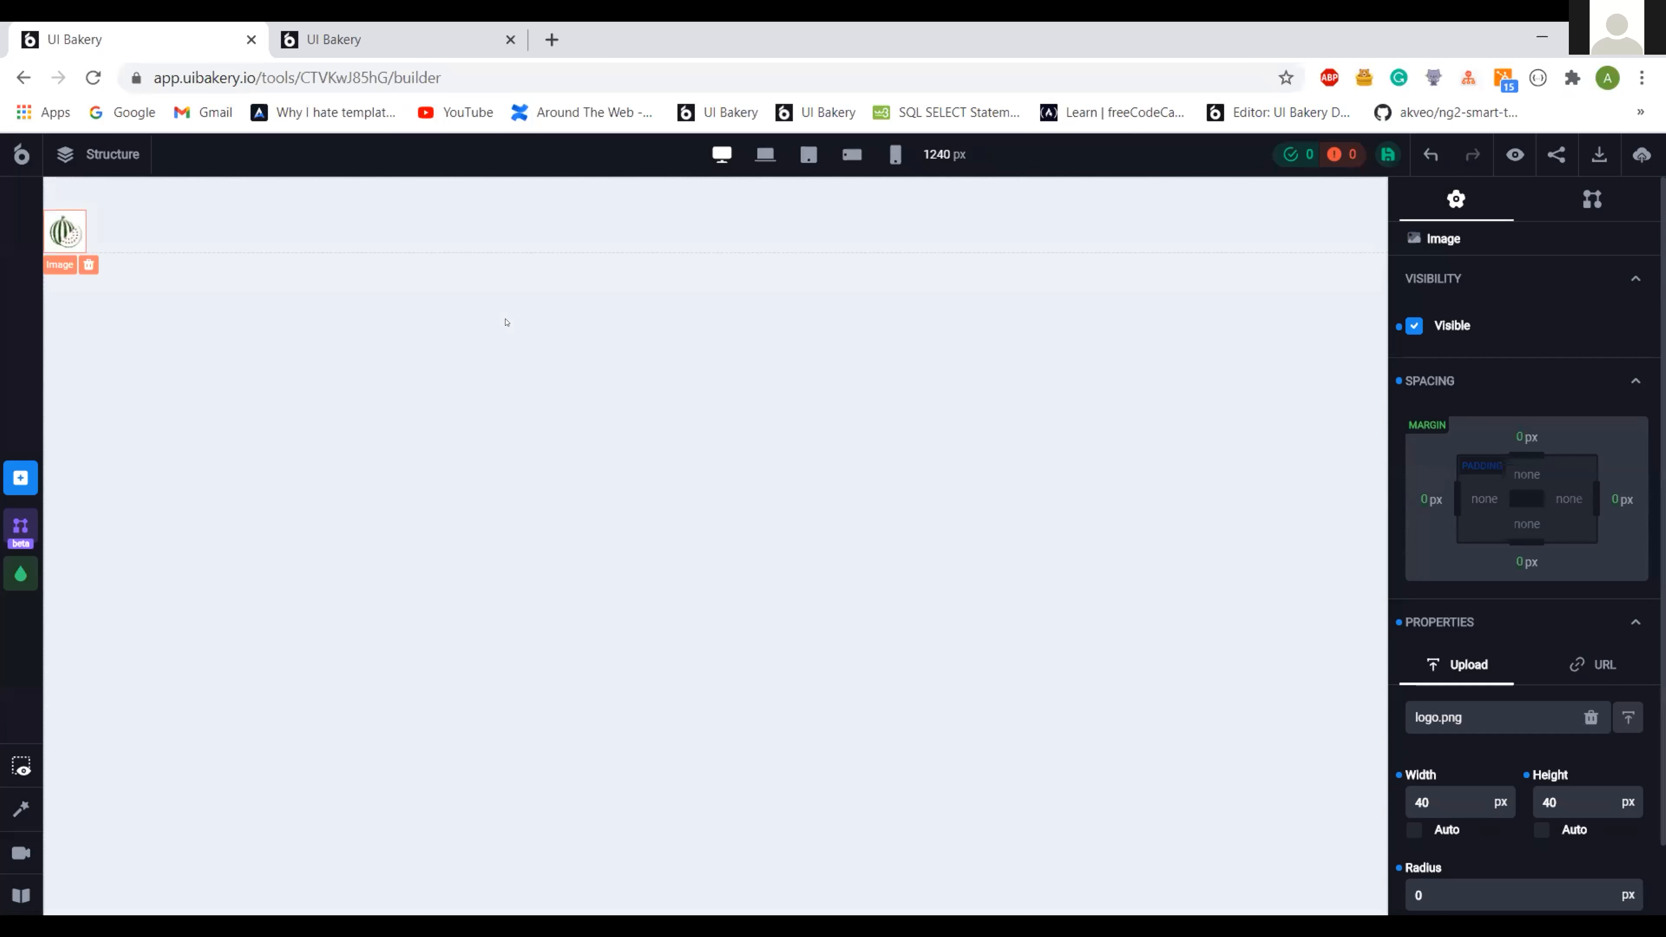
# - Round the logo image by setting its radius to 50 px, and reselect the surrounding Space
pyautogui.scroll(-1, 1522, 656)
pyautogui.click(1438, 802)
pyautogui.moveTo(1439, 801); pyautogui.dragTo(1393, 794)
pyautogui.write('50')
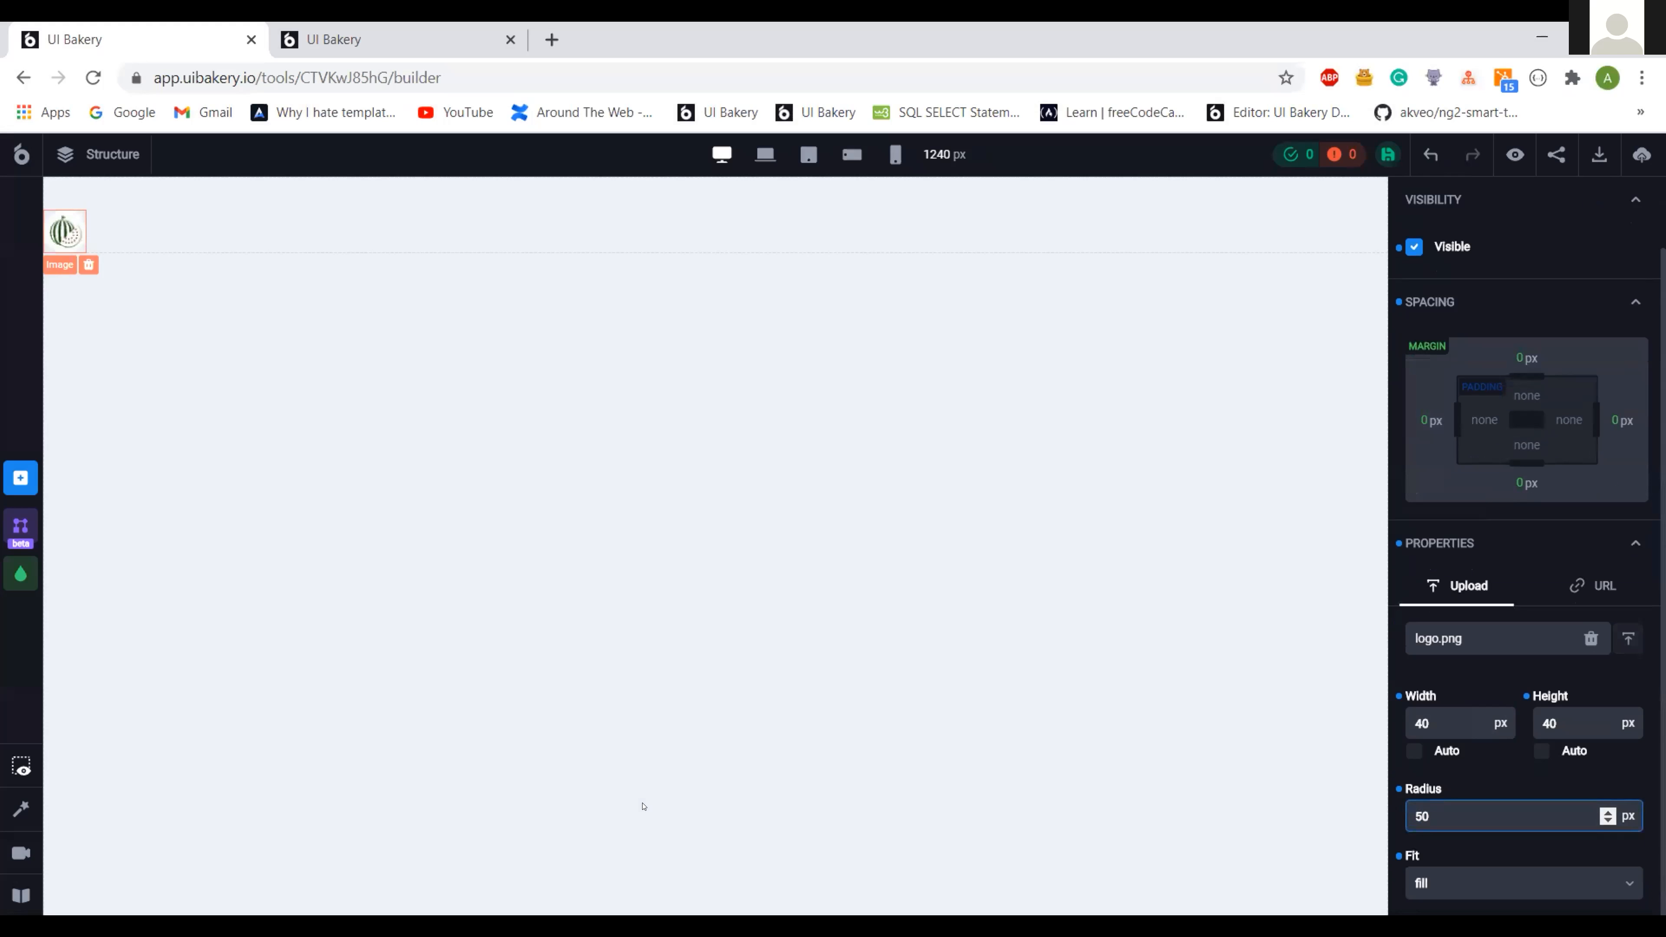
pyautogui.click(297, 223)
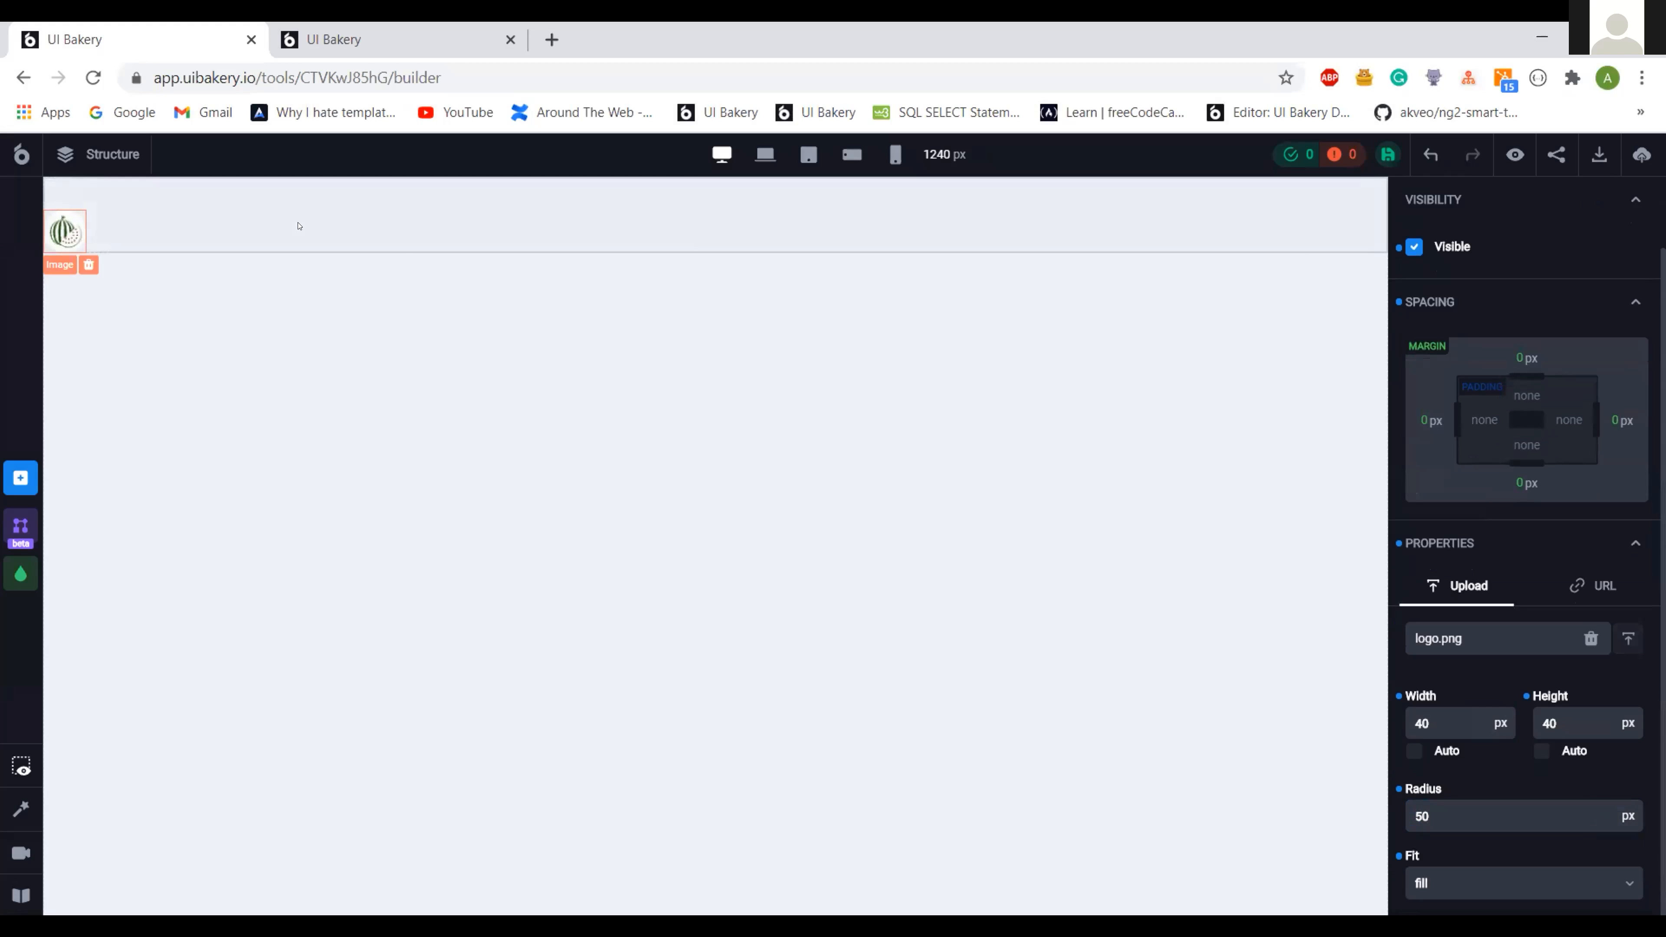
# - Copy the brand name "supercart" from the header of the finished store page
pyautogui.click(377, 30)
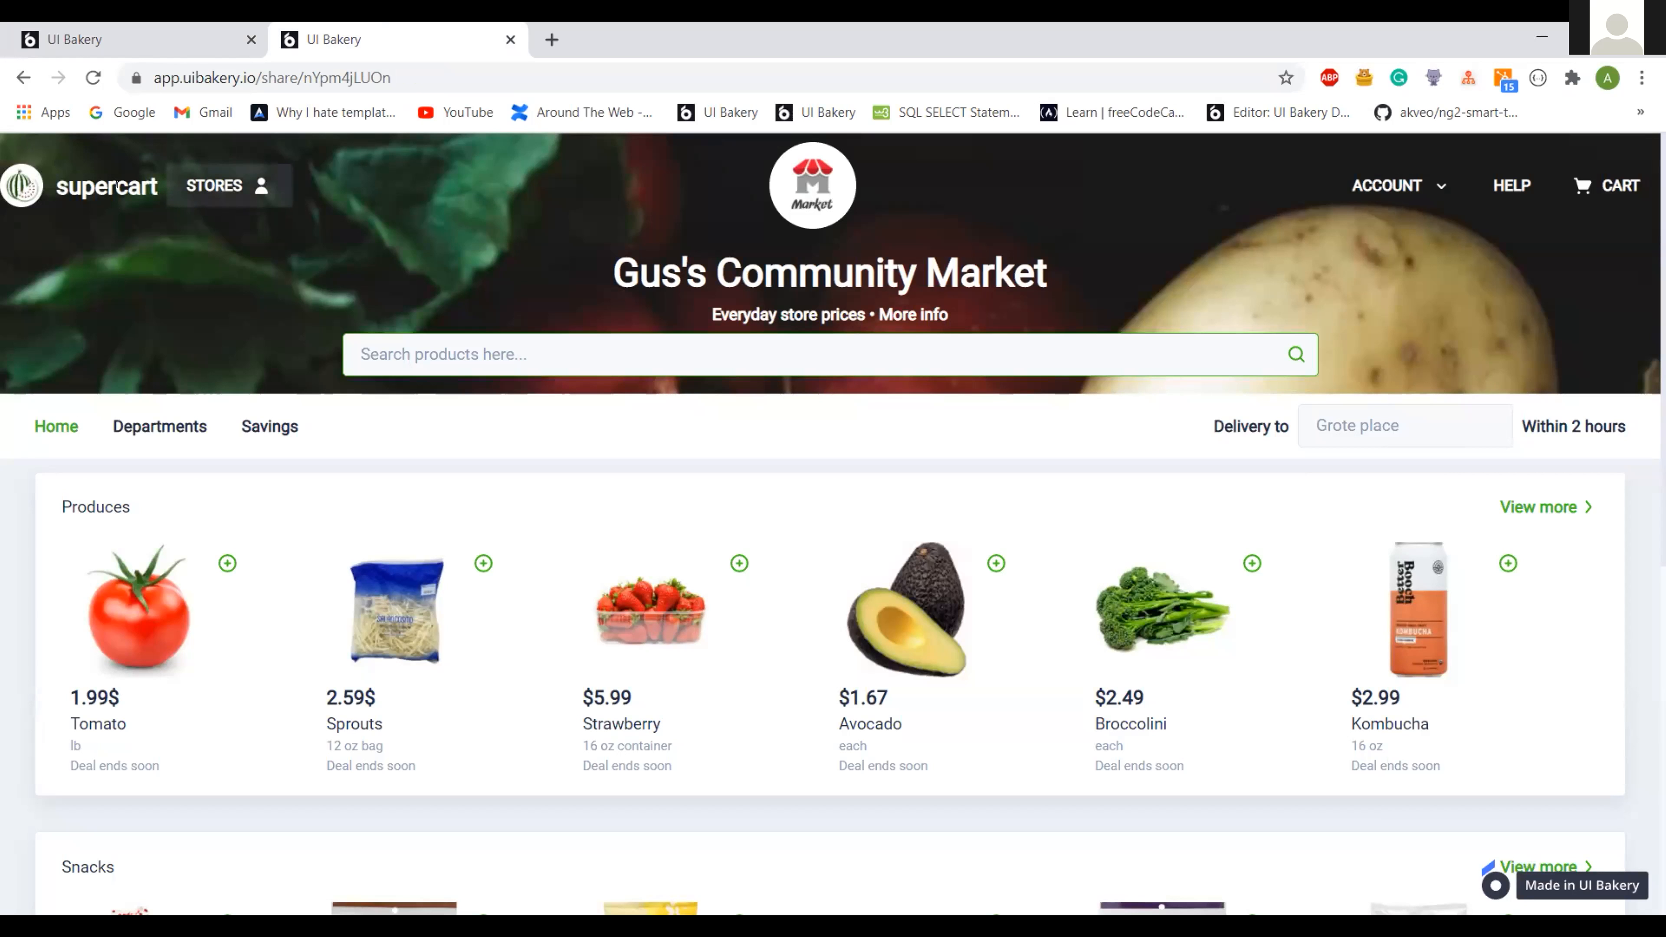
pyautogui.moveTo(145, 170); pyautogui.dragTo(157, 181)
pyautogui.hotkey('ctrl', 'c')
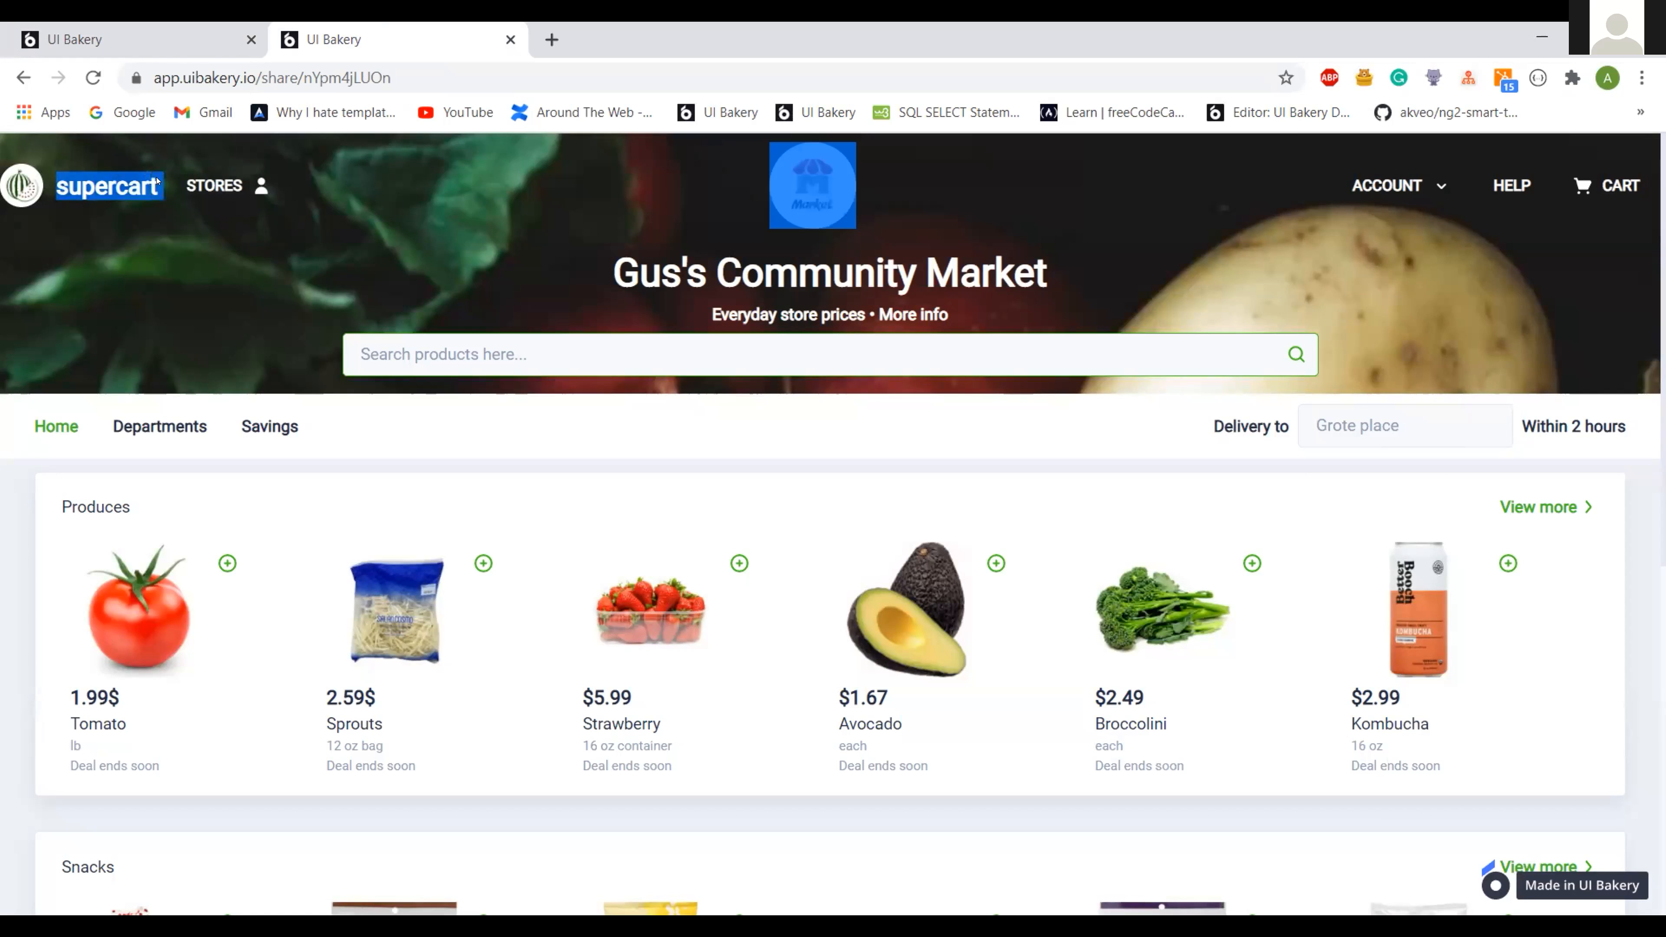
# - Return to the builder and add a Heading component after the logo in the 70 px high Space
pyautogui.click(197, 41)
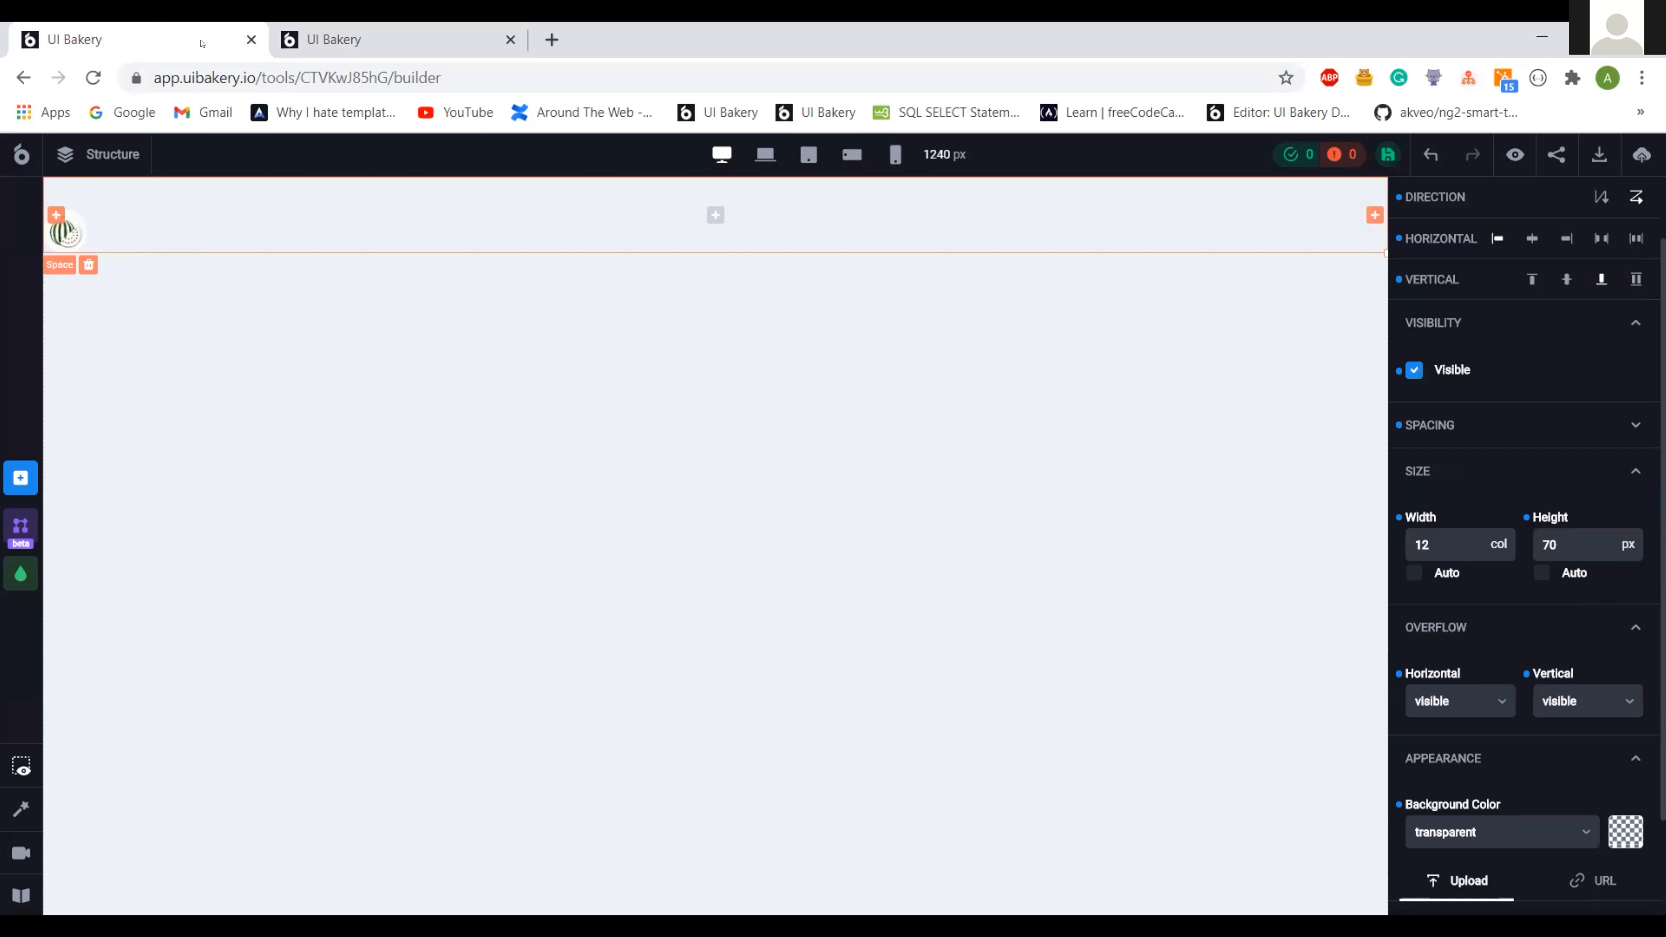
pyautogui.click(715, 216)
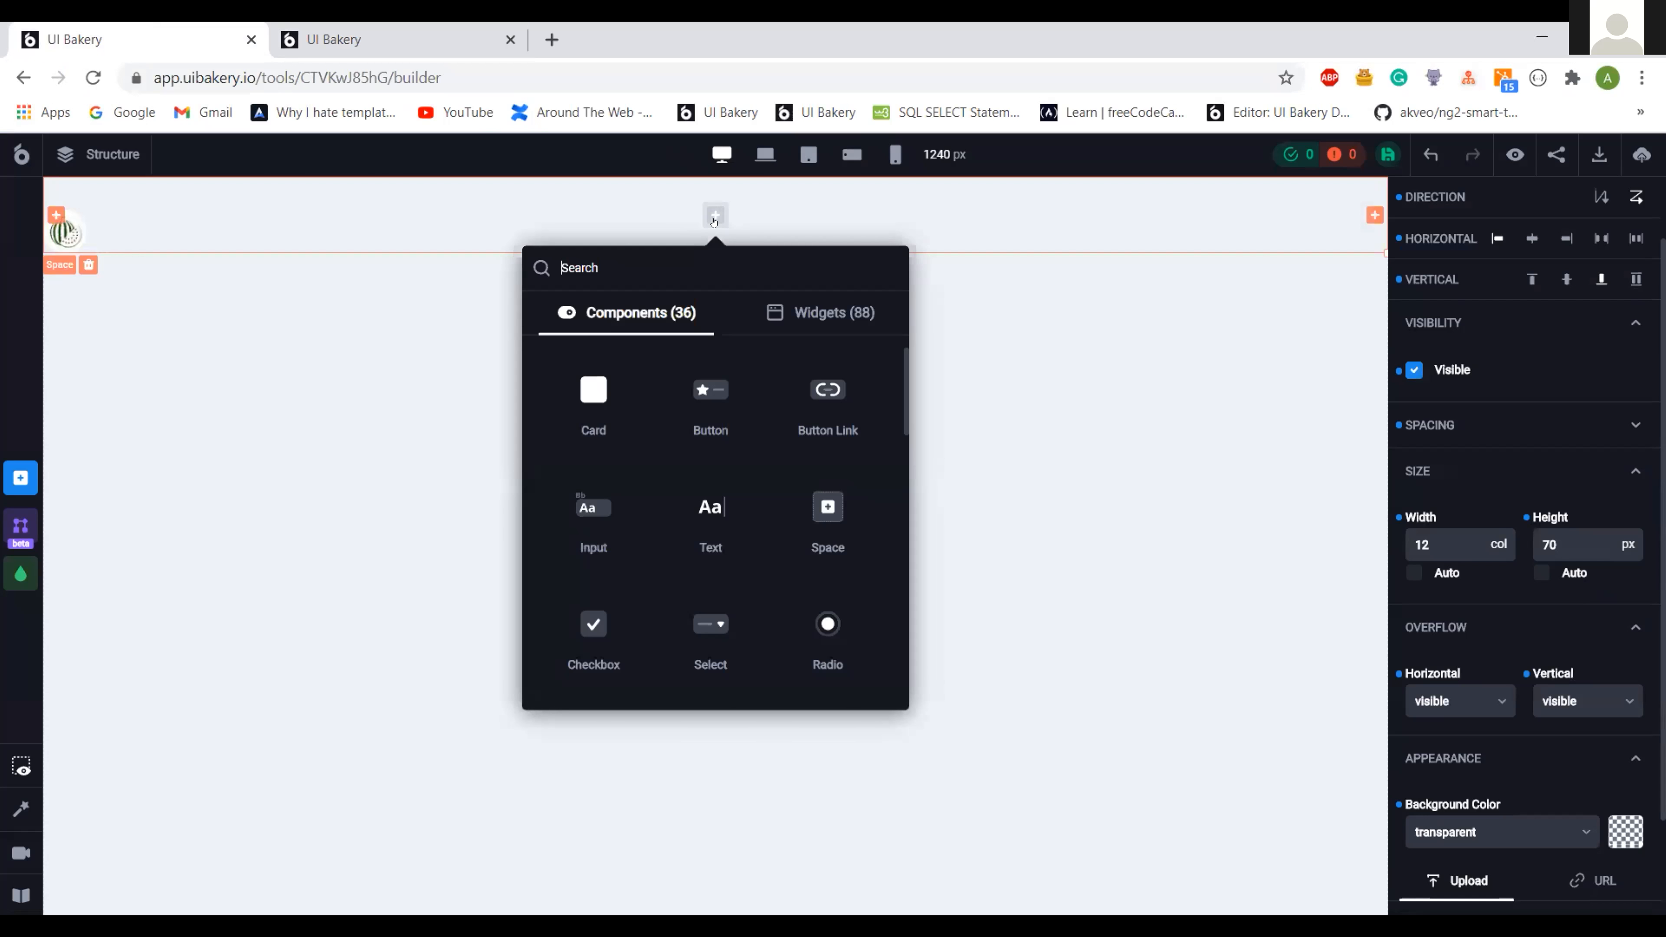
pyautogui.write('he')
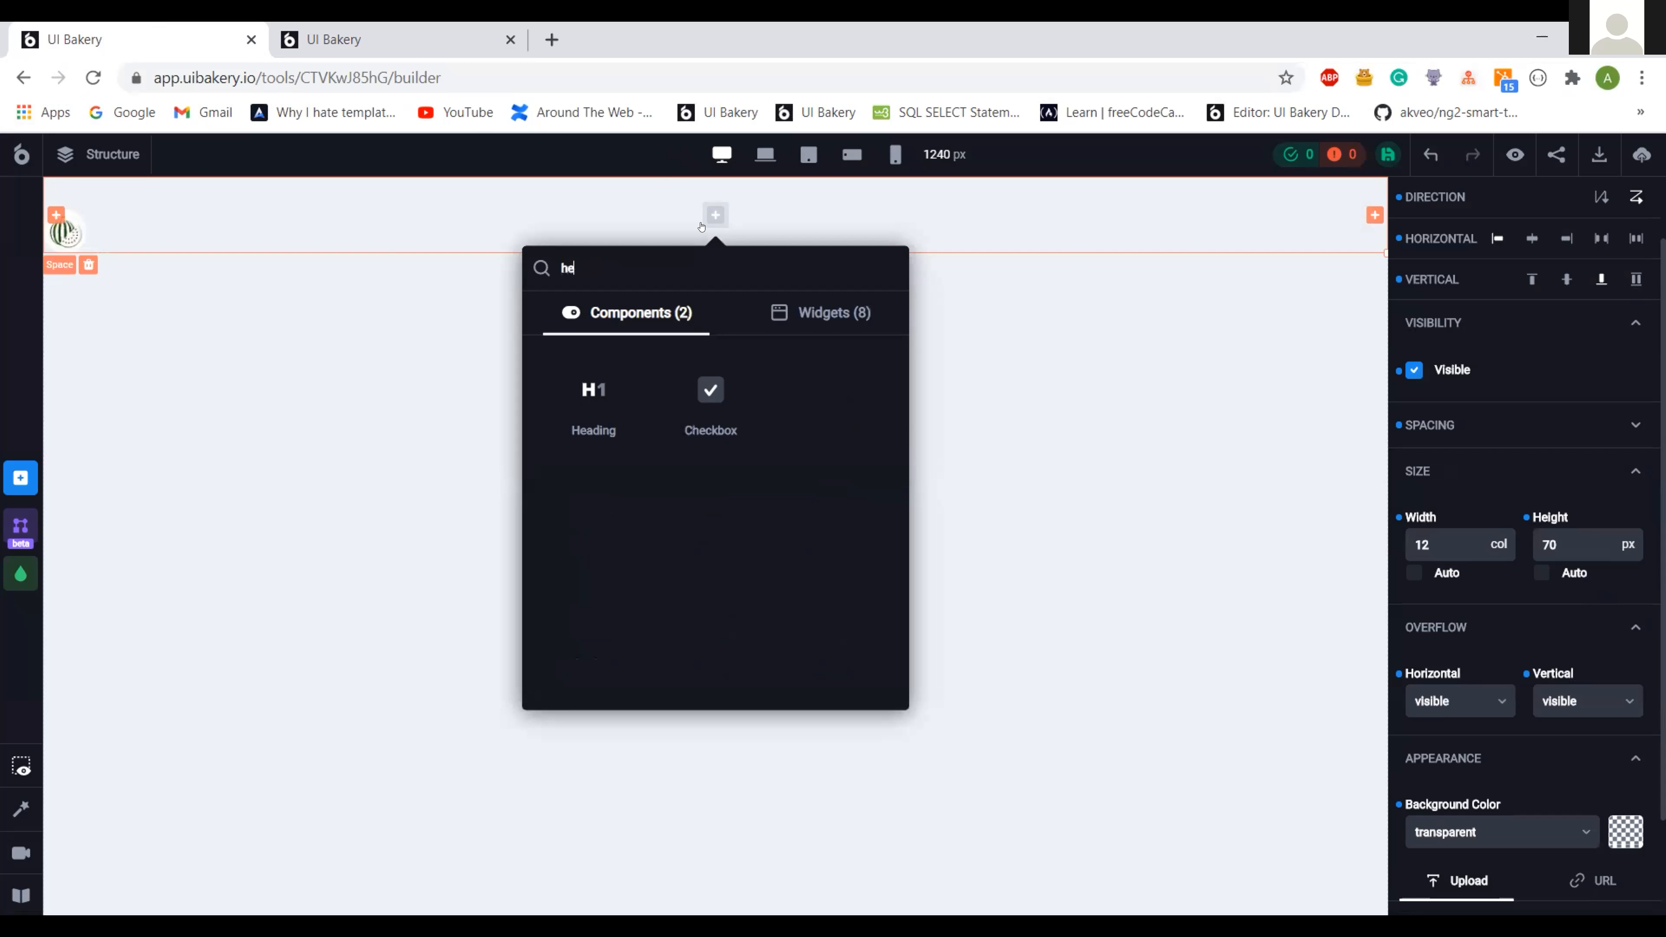
pyautogui.click(603, 389)
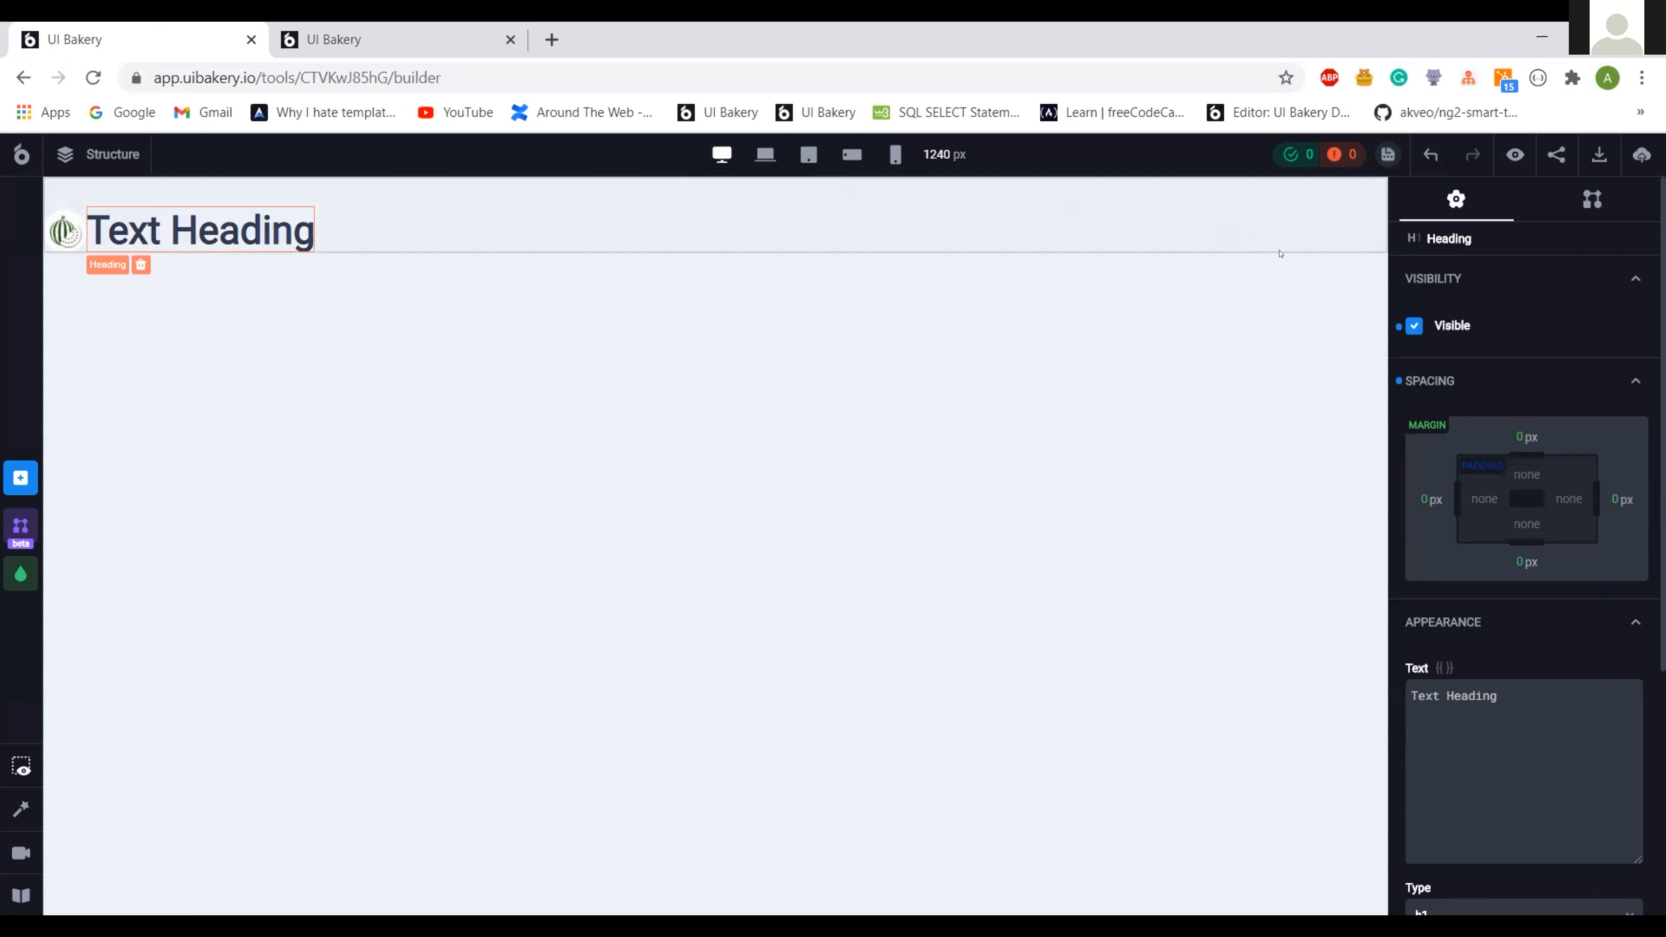
# - Change the new heading's type to h5
pyautogui.scroll(-4, 1475, 420)
pyautogui.click(1477, 417)
pyautogui.scroll(-1, 1464, 502)
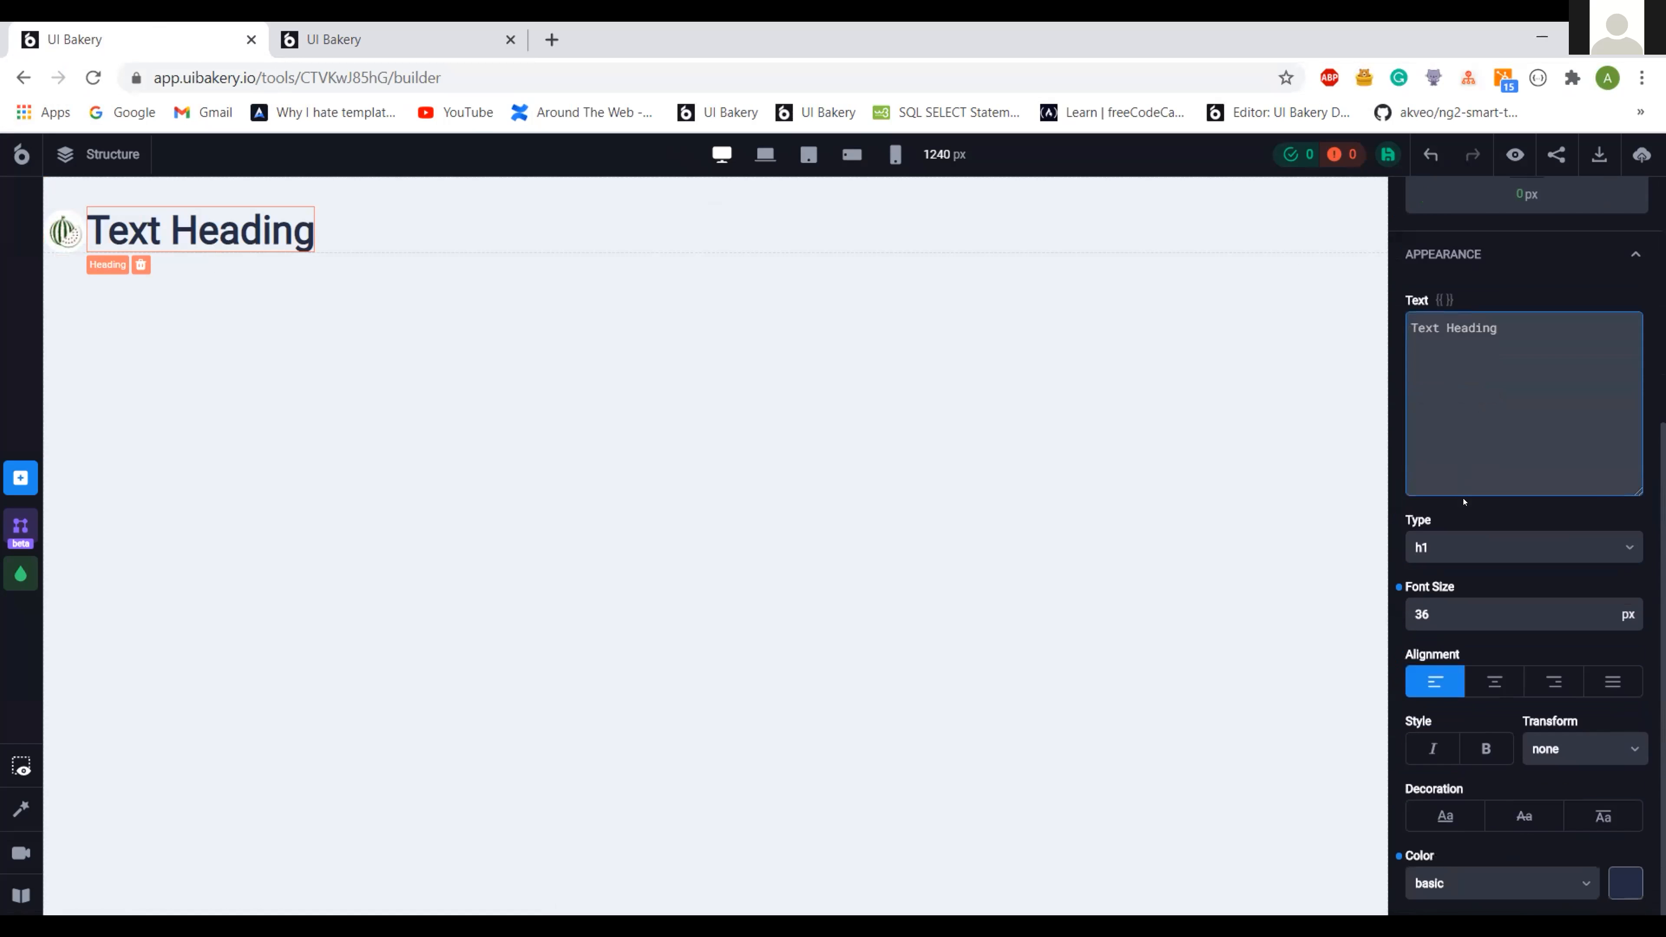
pyautogui.click(1481, 541)
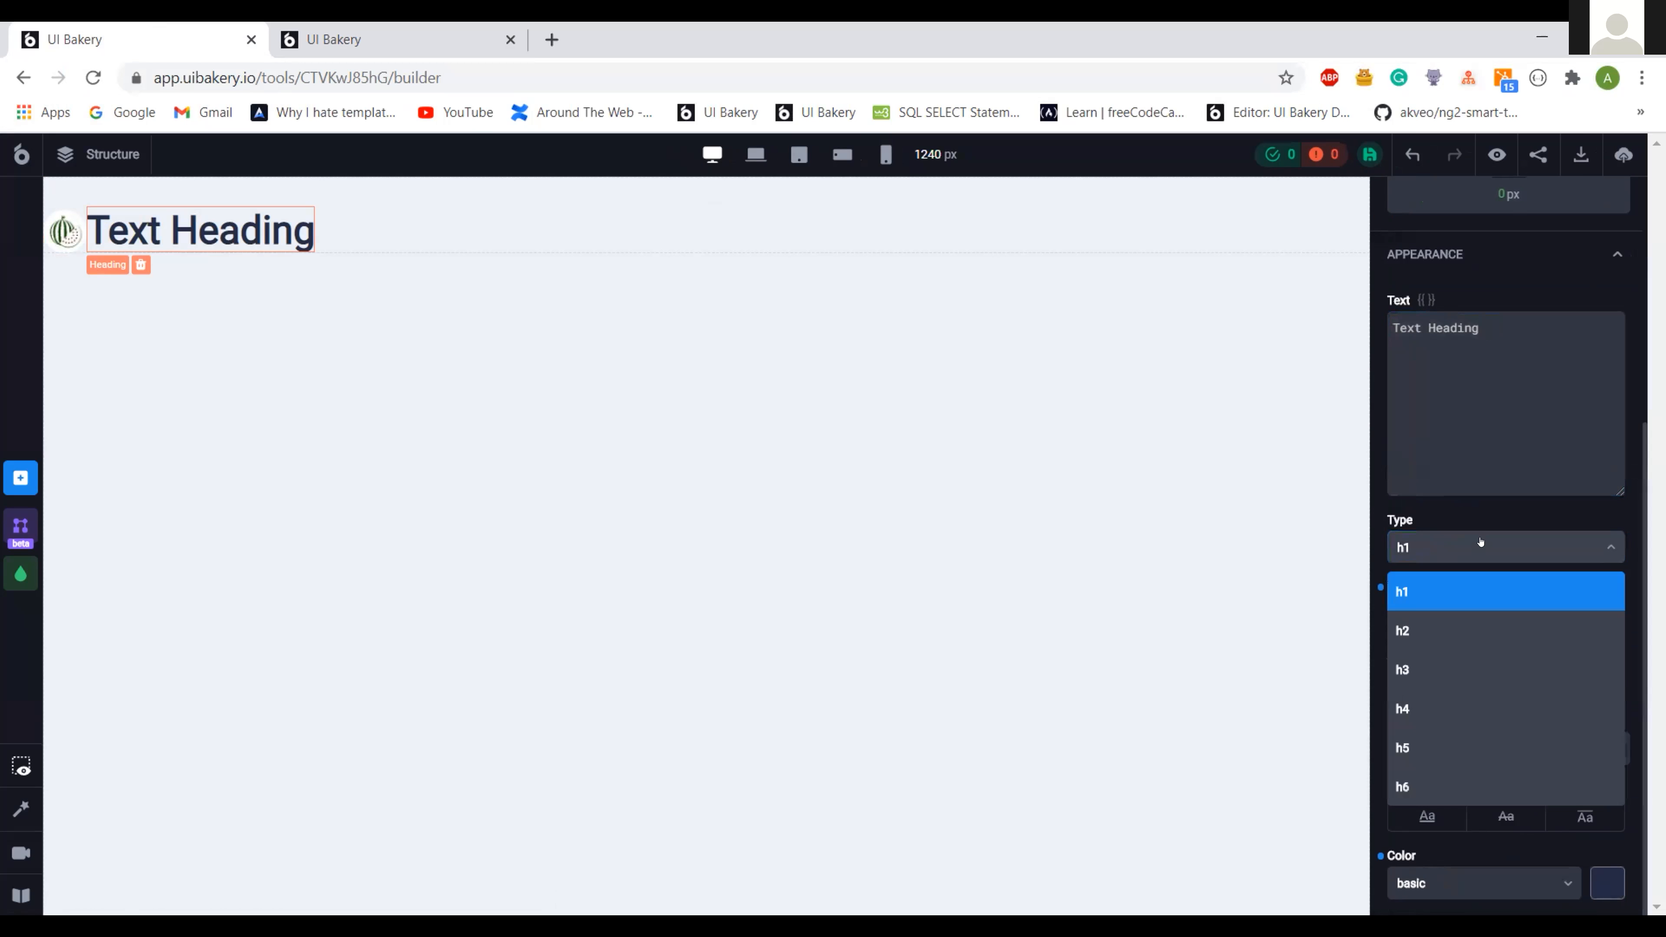
pyautogui.click(1434, 747)
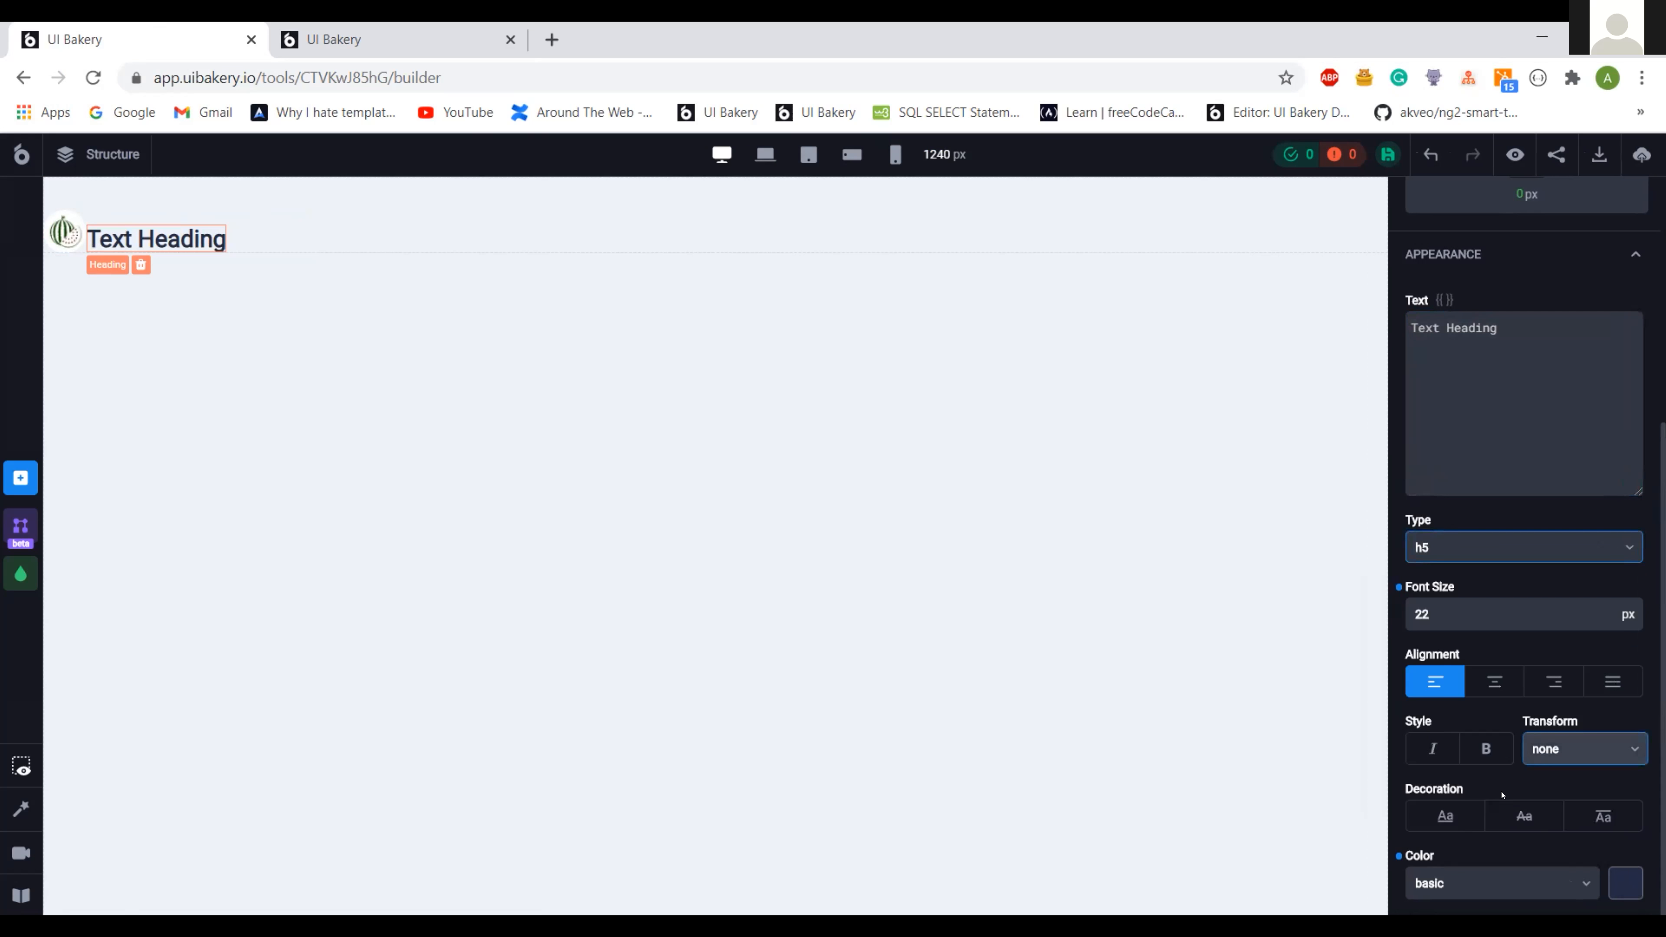
# - Set the heading's text color to alternate, and compare it with the header of the finished page
pyautogui.click(1476, 883)
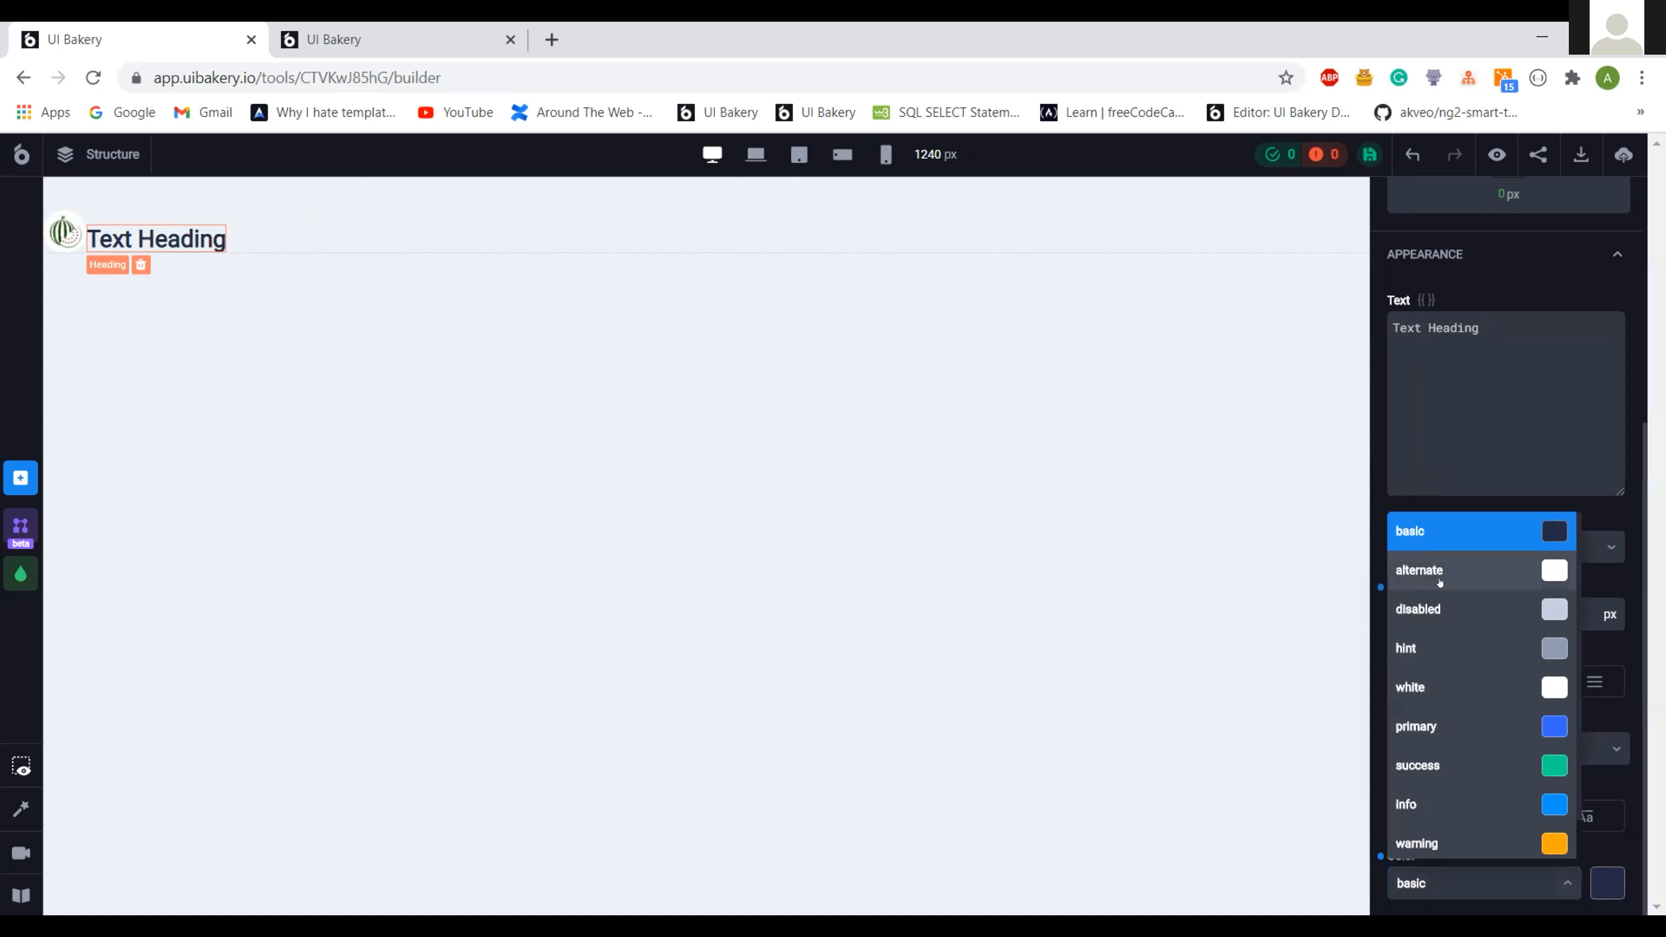
pyautogui.click(1440, 571)
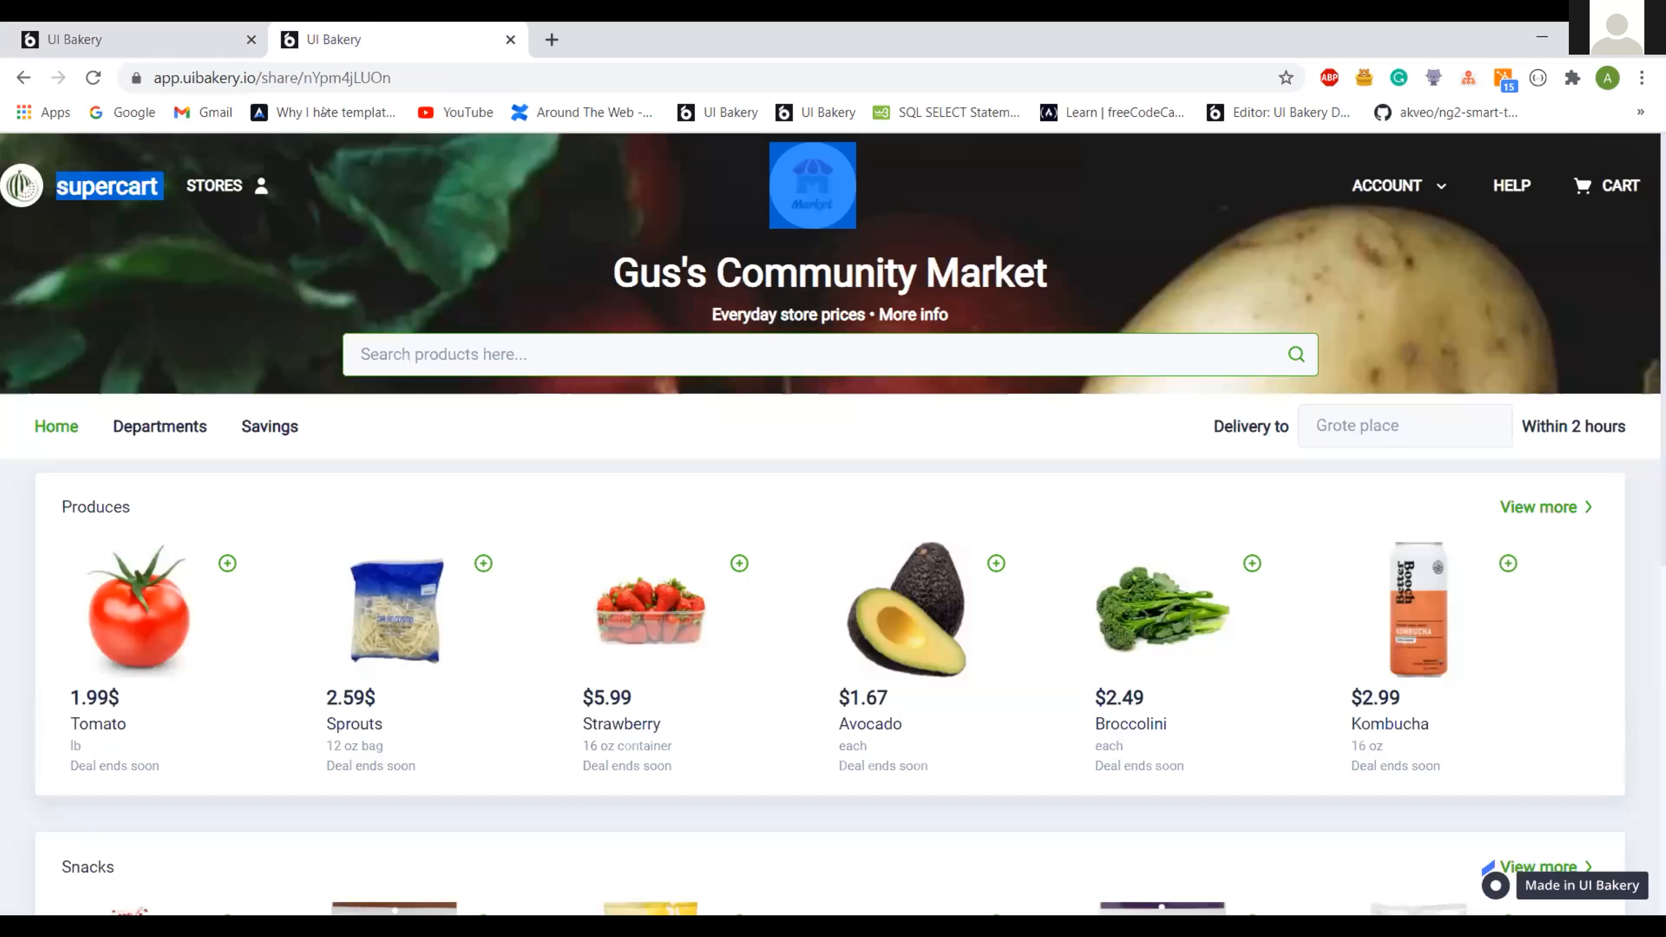
pyautogui.click(368, 39)
pyautogui.click(99, 39)
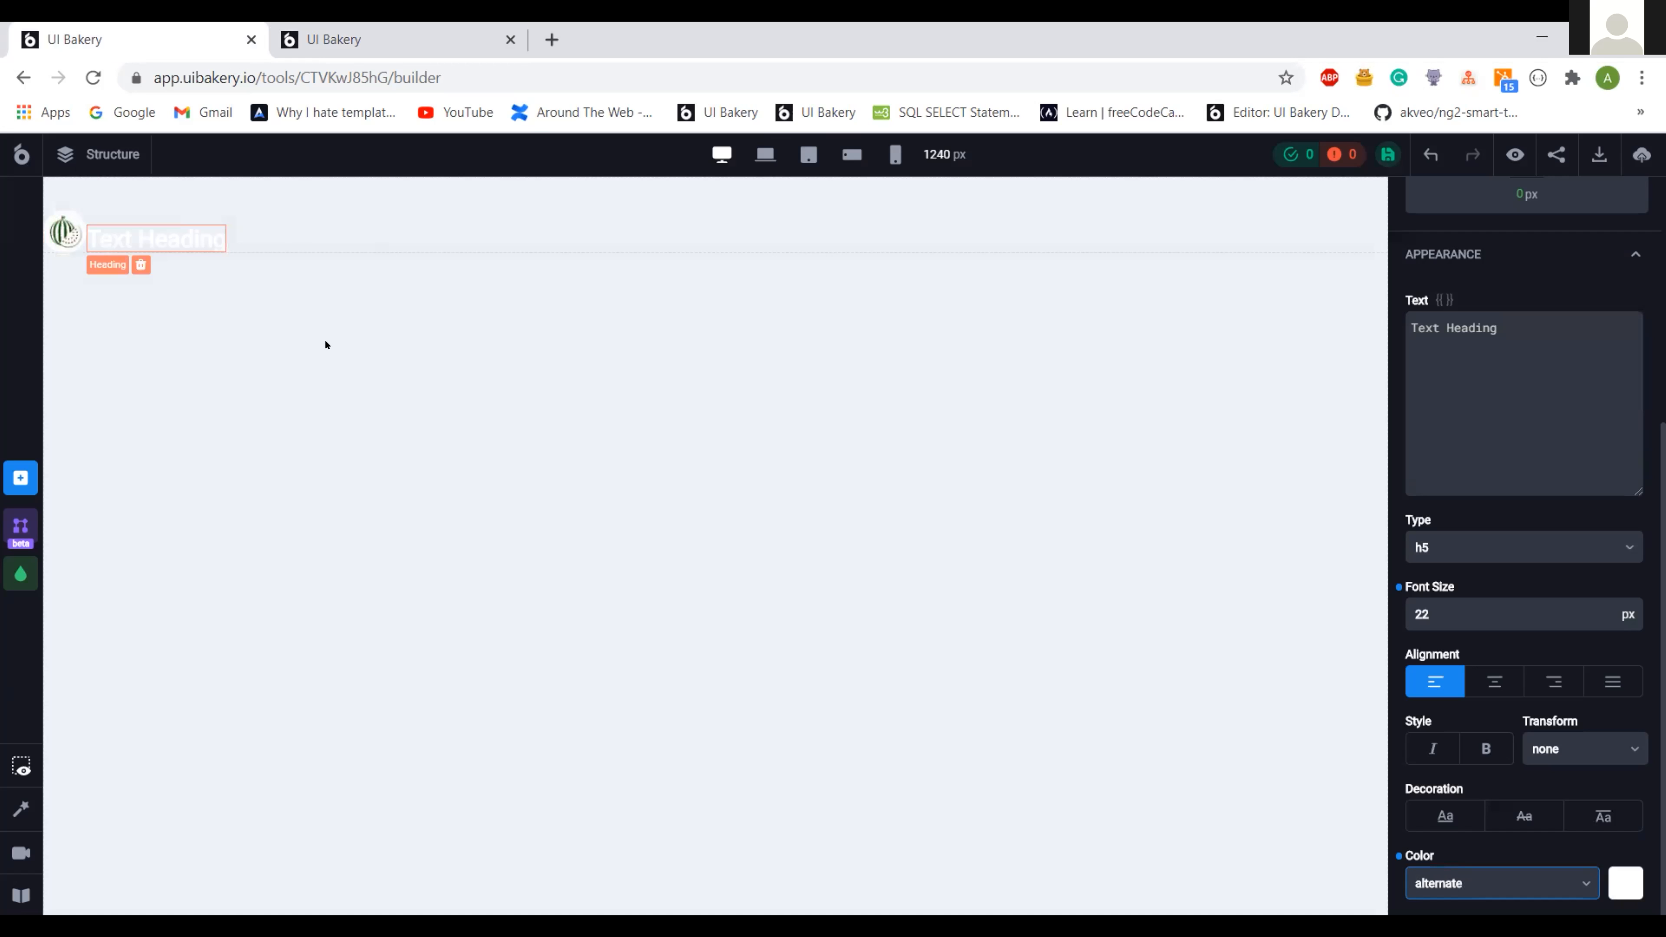
# - Replace the heading's placeholder text with the copied "supercart"
pyautogui.click(1496, 321)
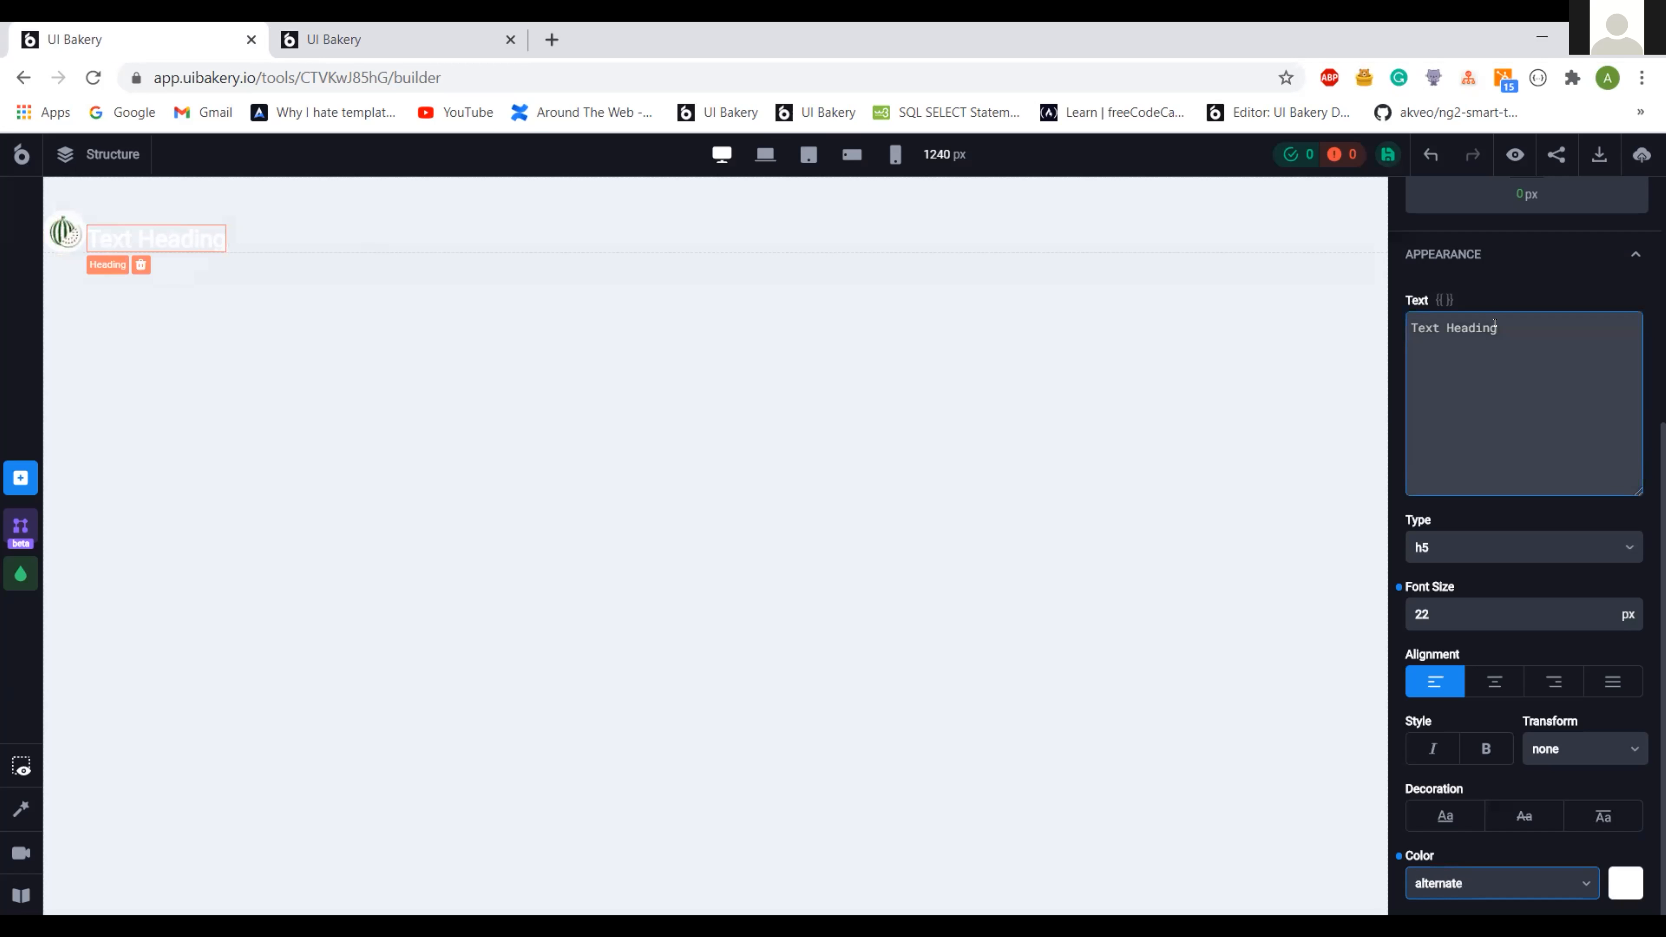
pyautogui.moveTo(1496, 325); pyautogui.dragTo(1393, 332)
pyautogui.hotkey('ctrl', 'v')
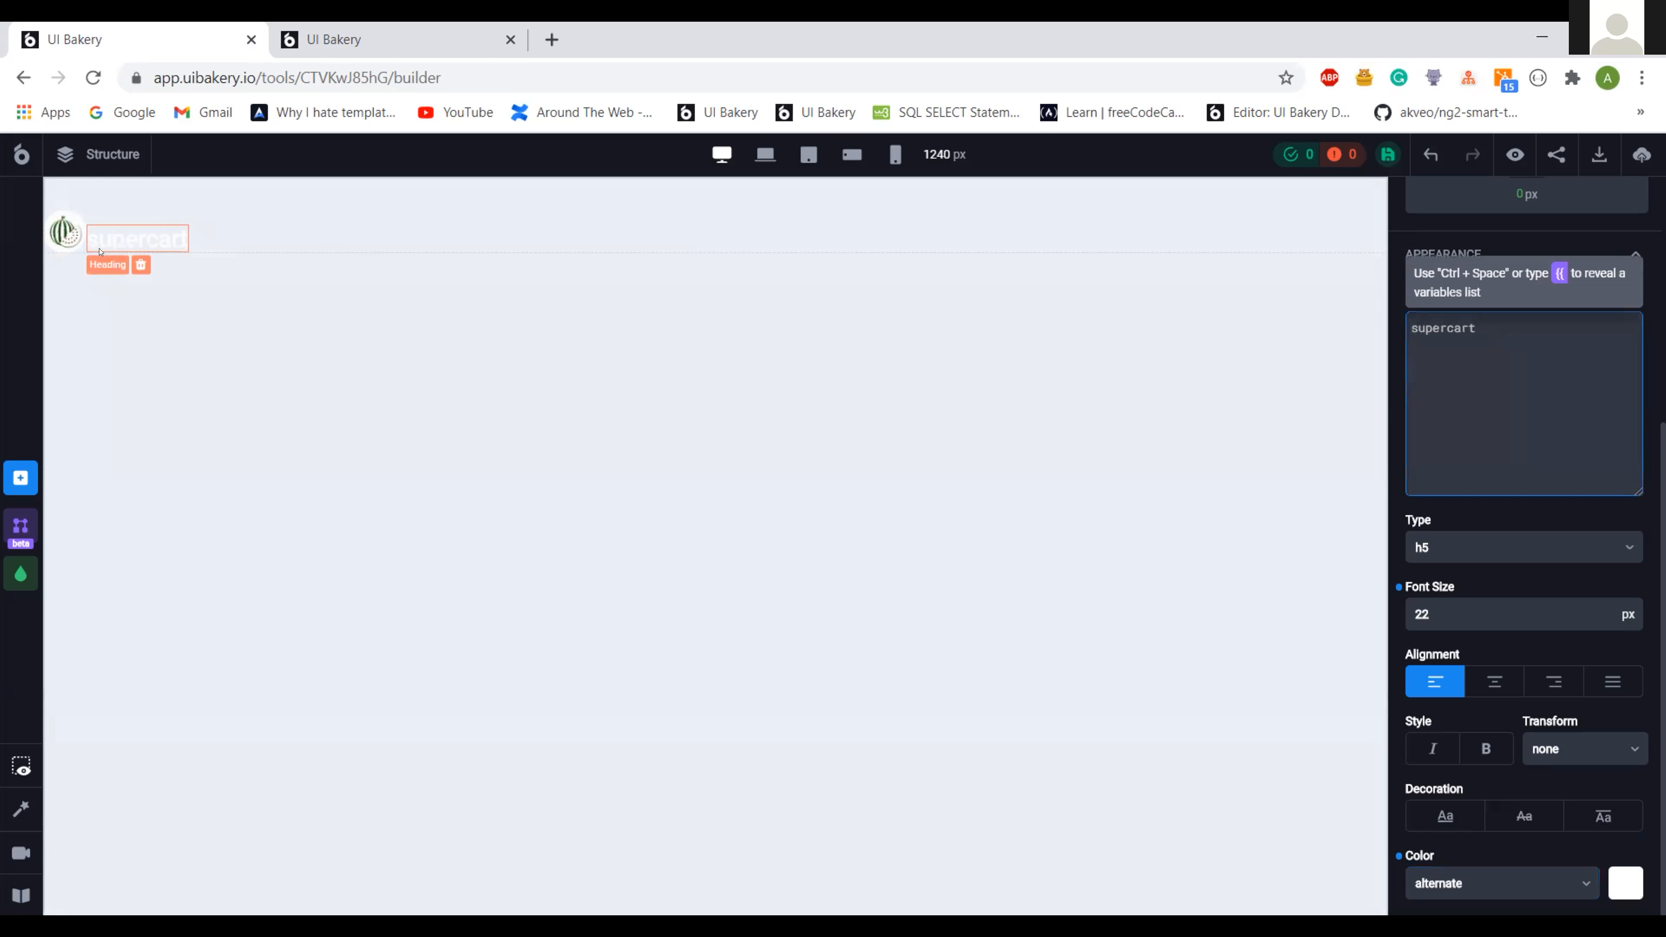
# - Check the alignment of the 70 px high Space, and set the supercart heading's bottom margin to 8 px
pyautogui.click(500, 209)
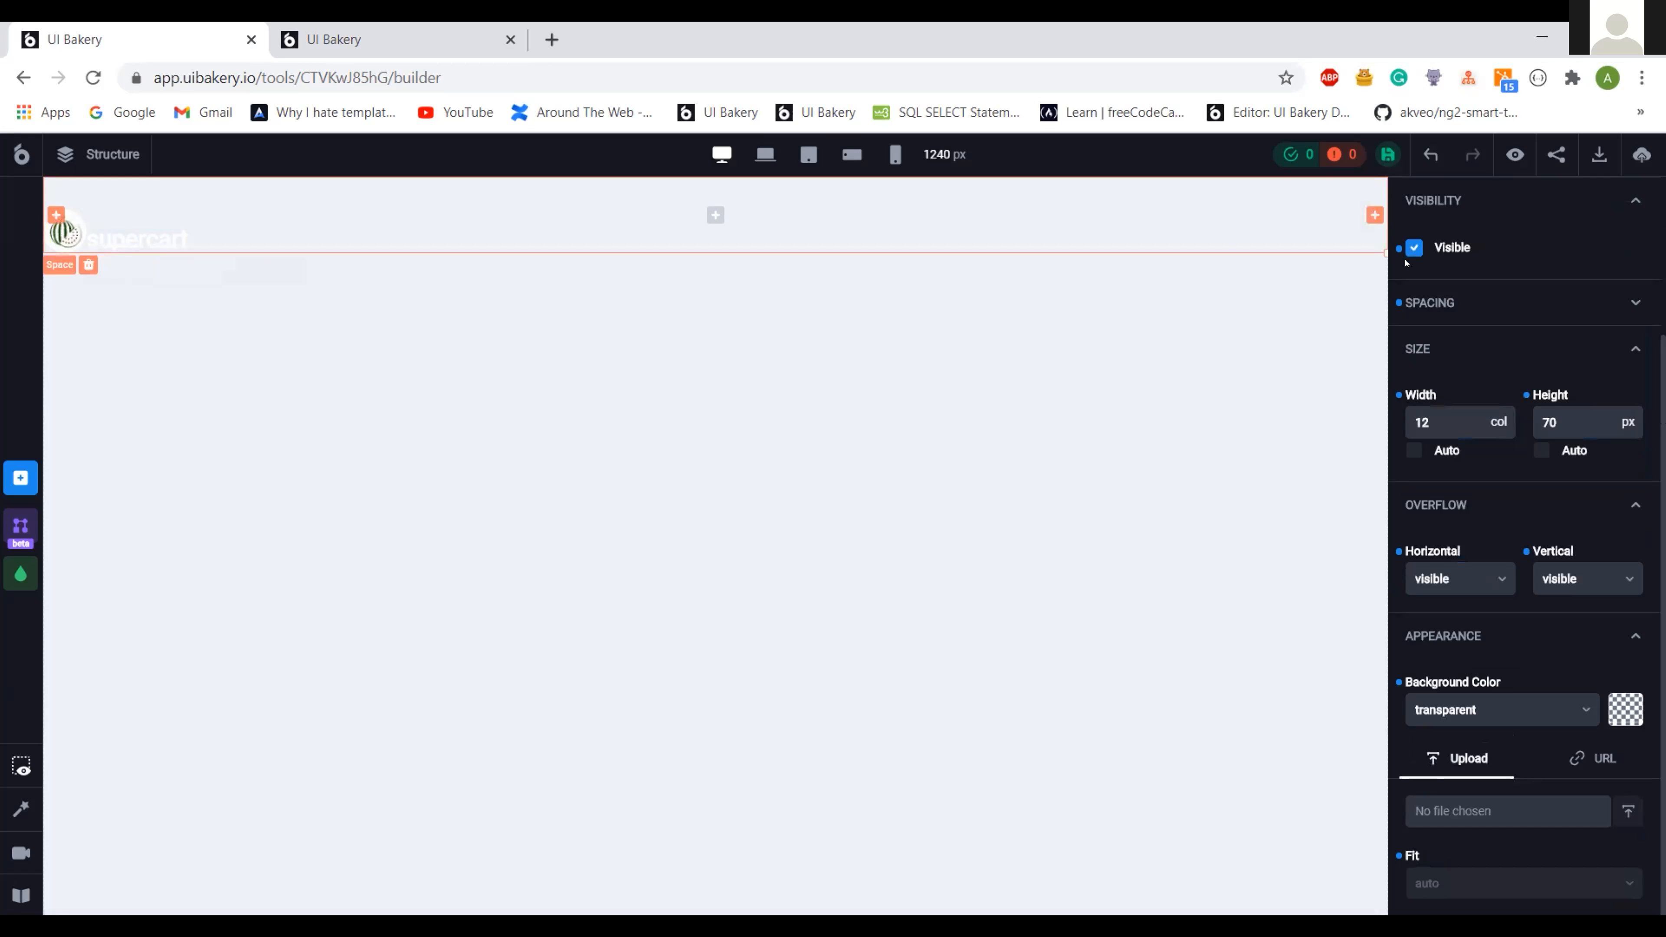
pyautogui.scroll(3, 1406, 263)
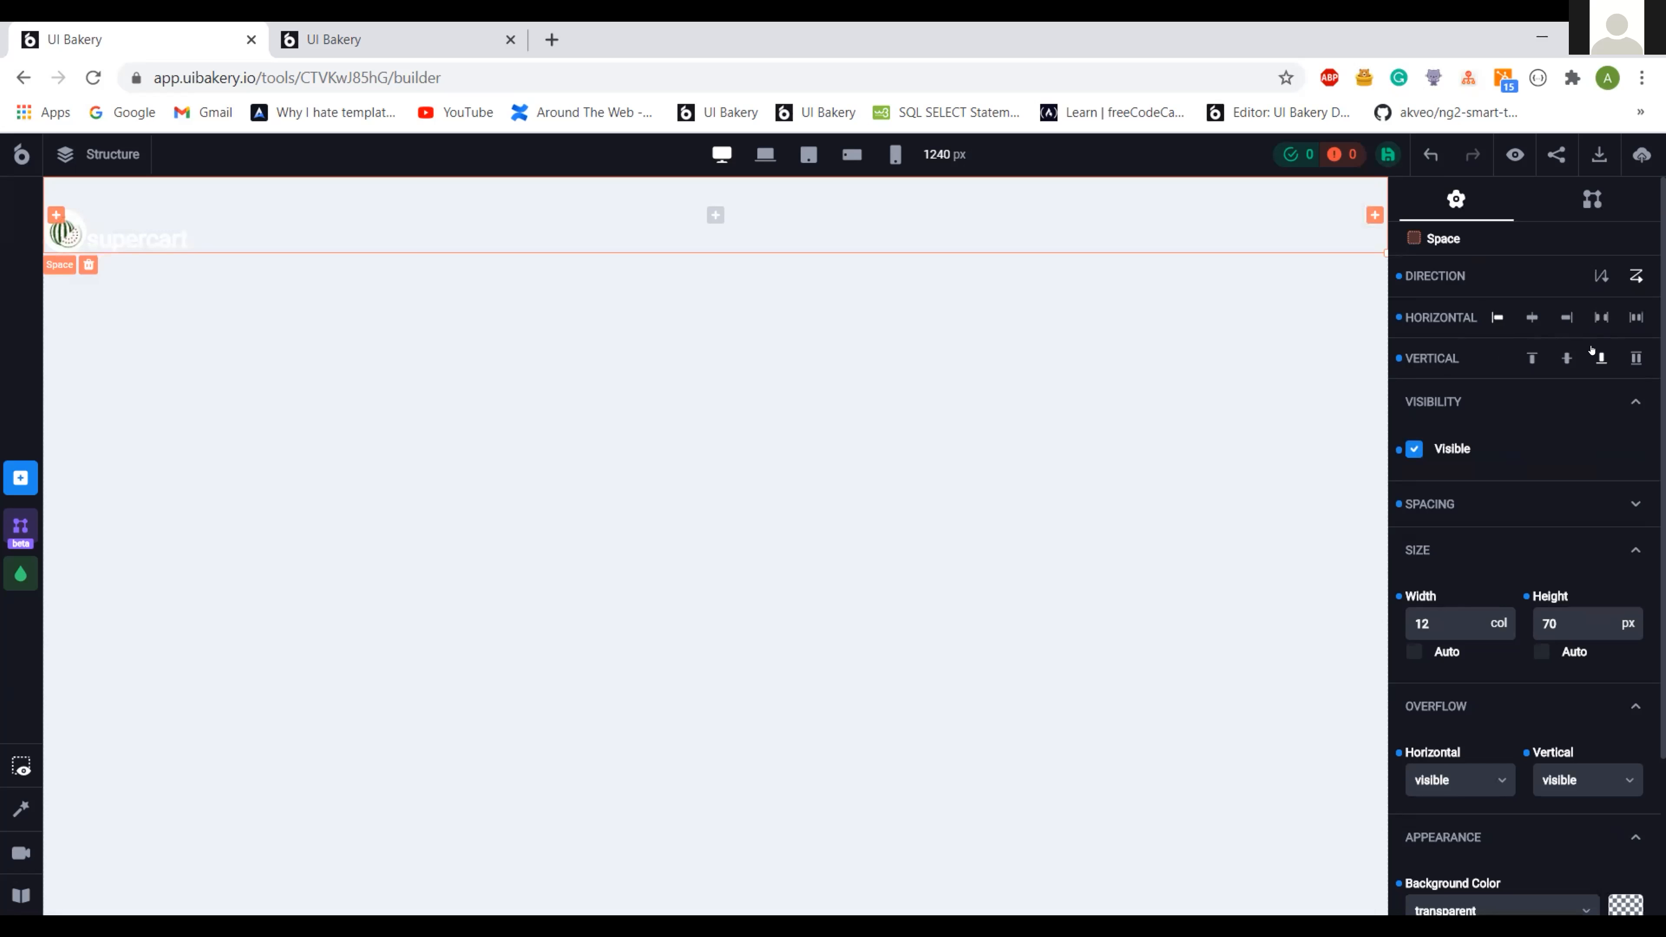
pyautogui.click(161, 239)
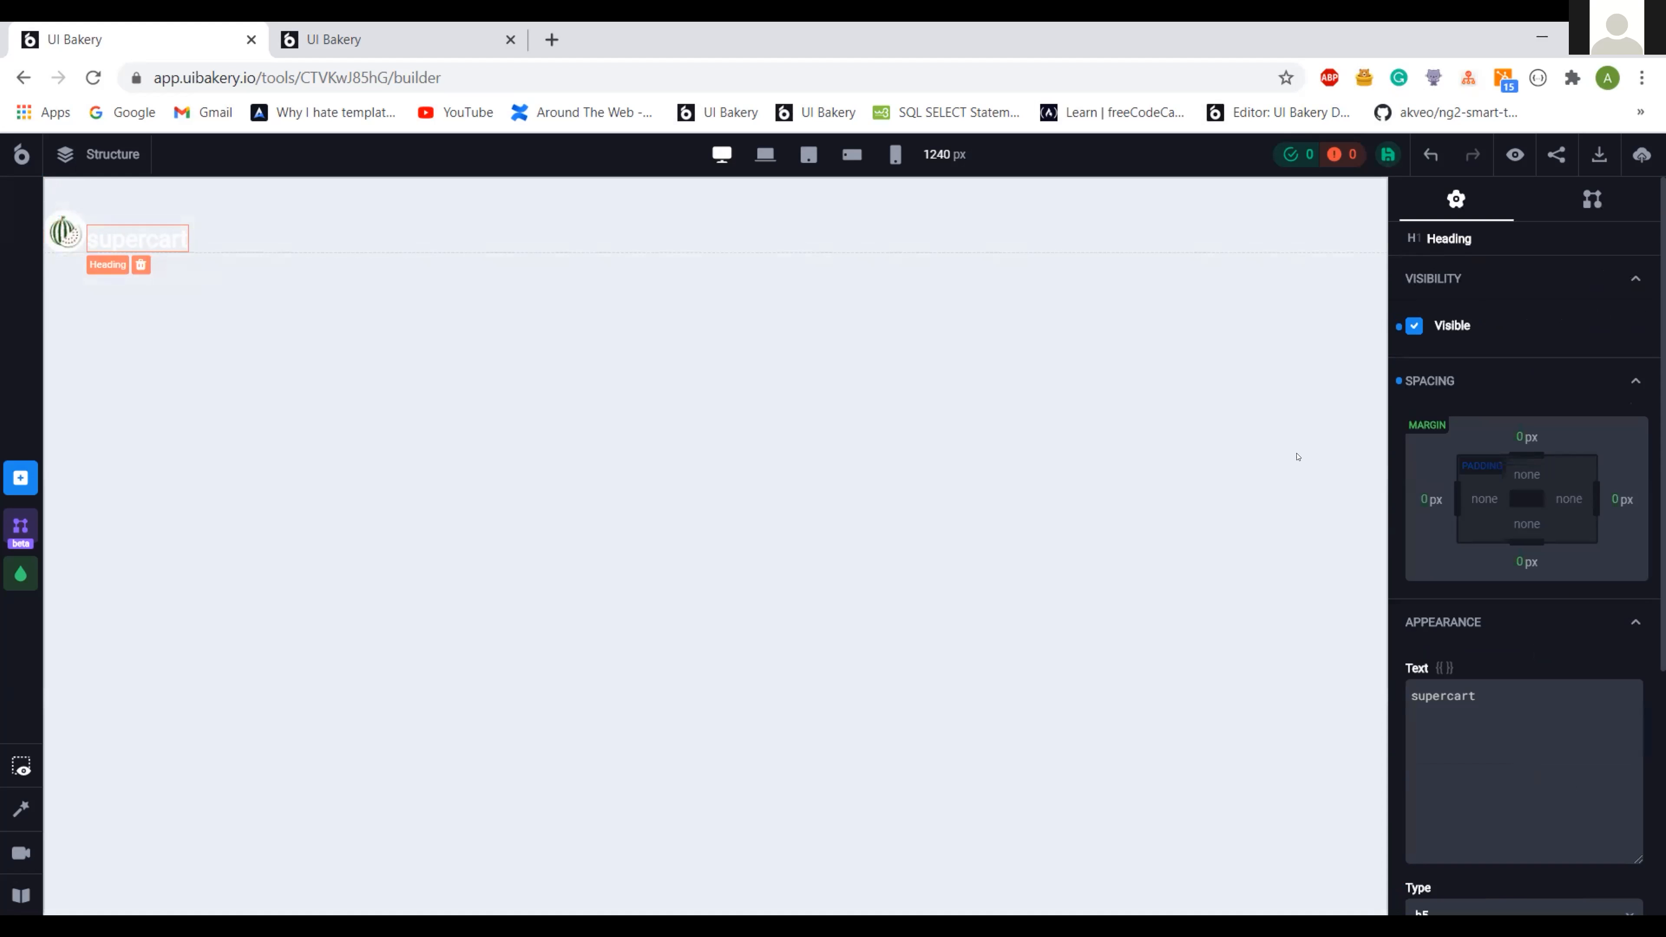
pyautogui.click(1509, 555)
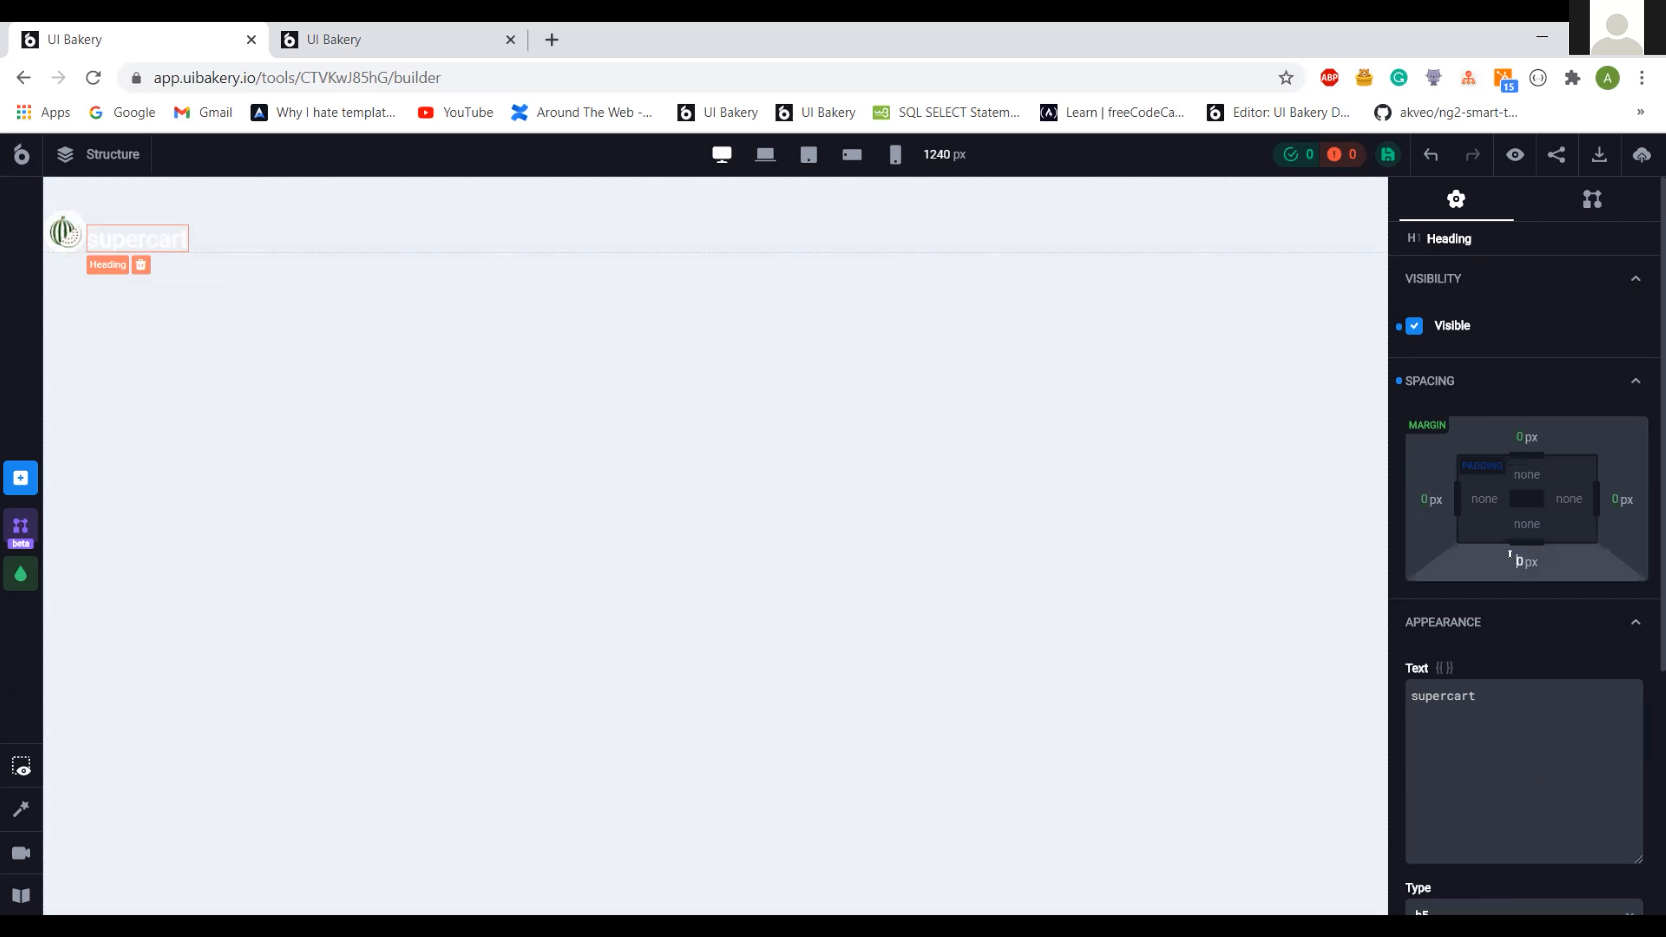
pyautogui.write('8')
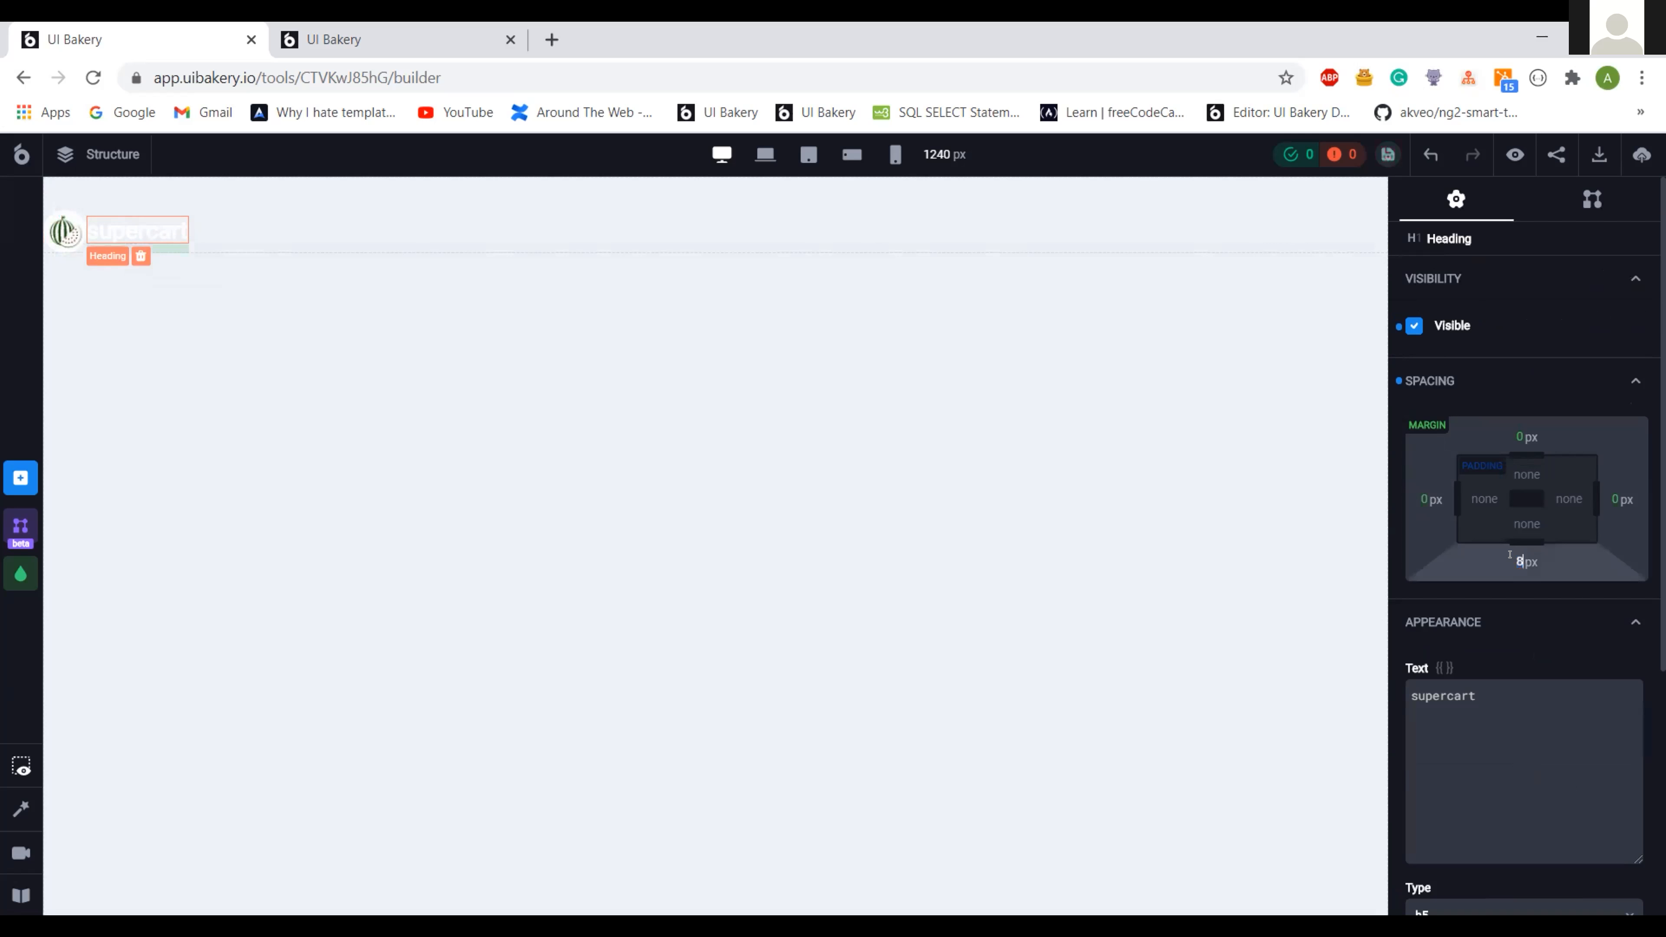
# - Give the logo image a right margin of 8 px to separate it from the supercart heading
pyautogui.click(64, 231)
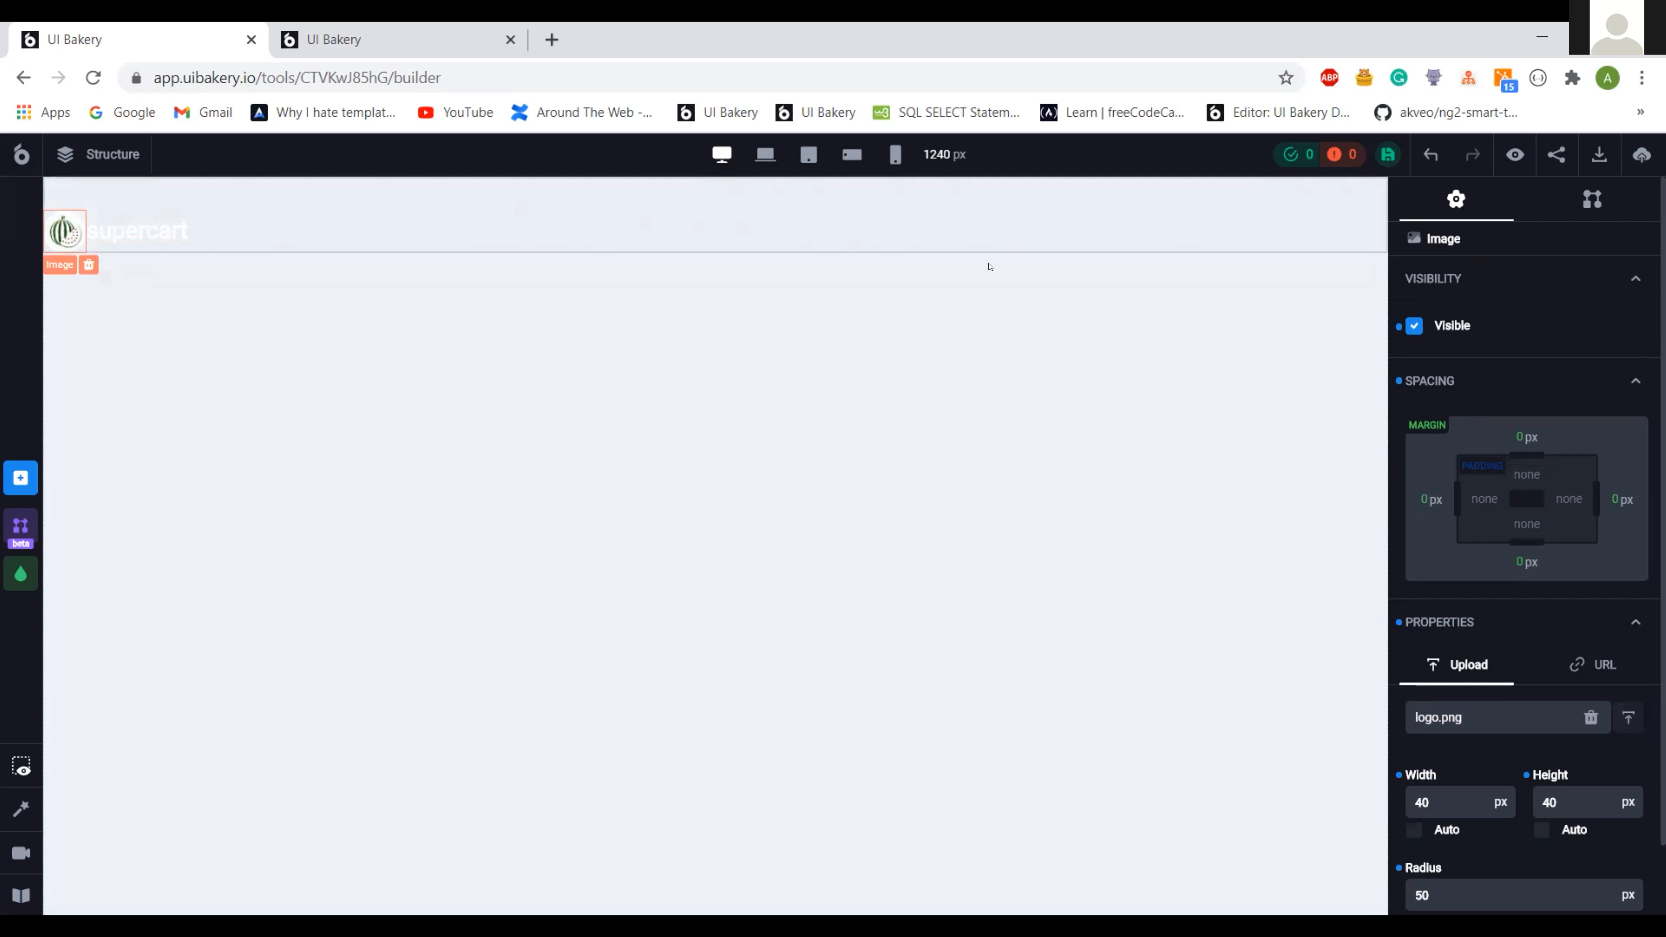
pyautogui.click(1606, 491)
pyautogui.doubleClick(1606, 490)
pyautogui.write('8')
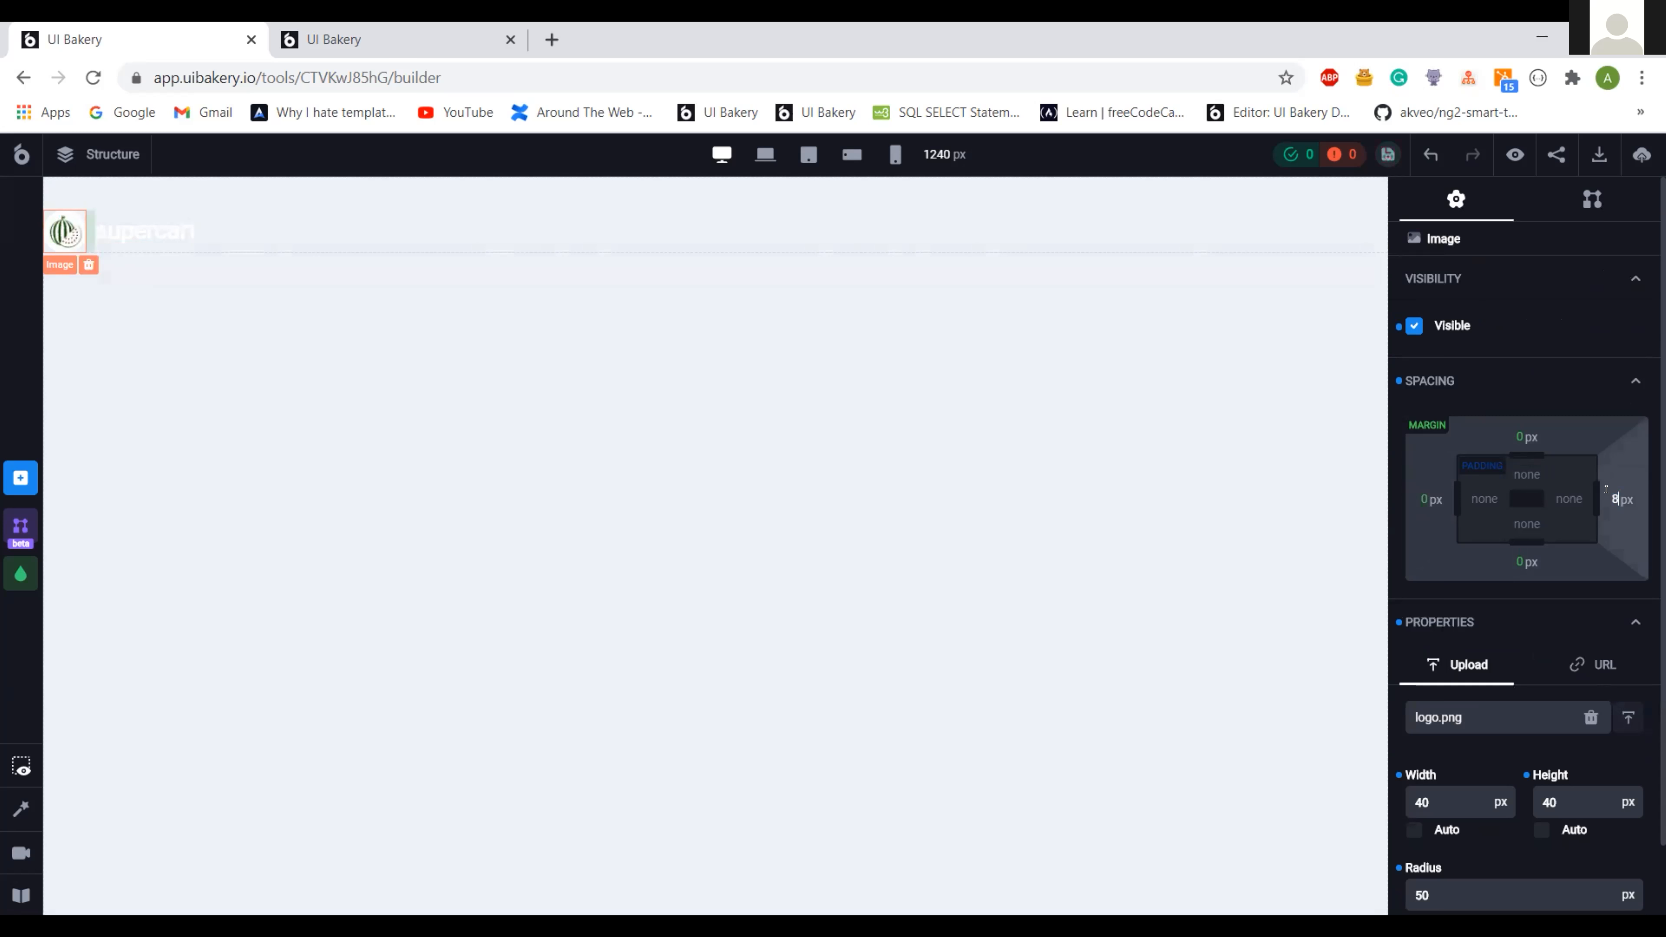
# - Select the auto-height parent Space around the header row and show its background settings
pyautogui.click(460, 225)
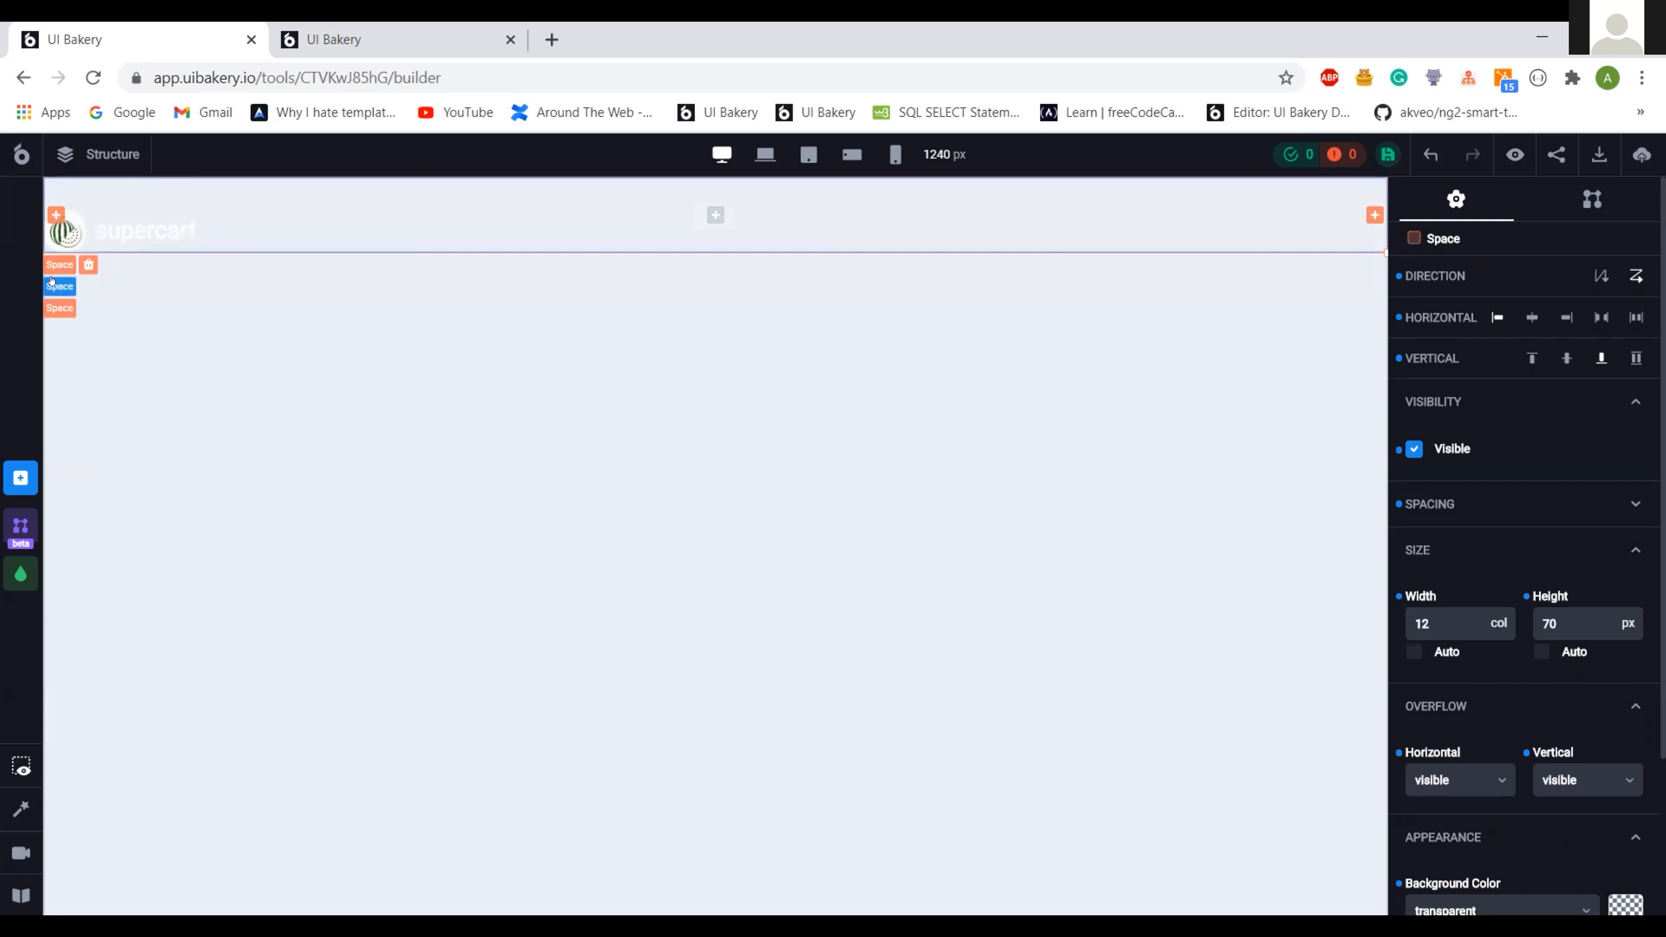
pyautogui.click(54, 284)
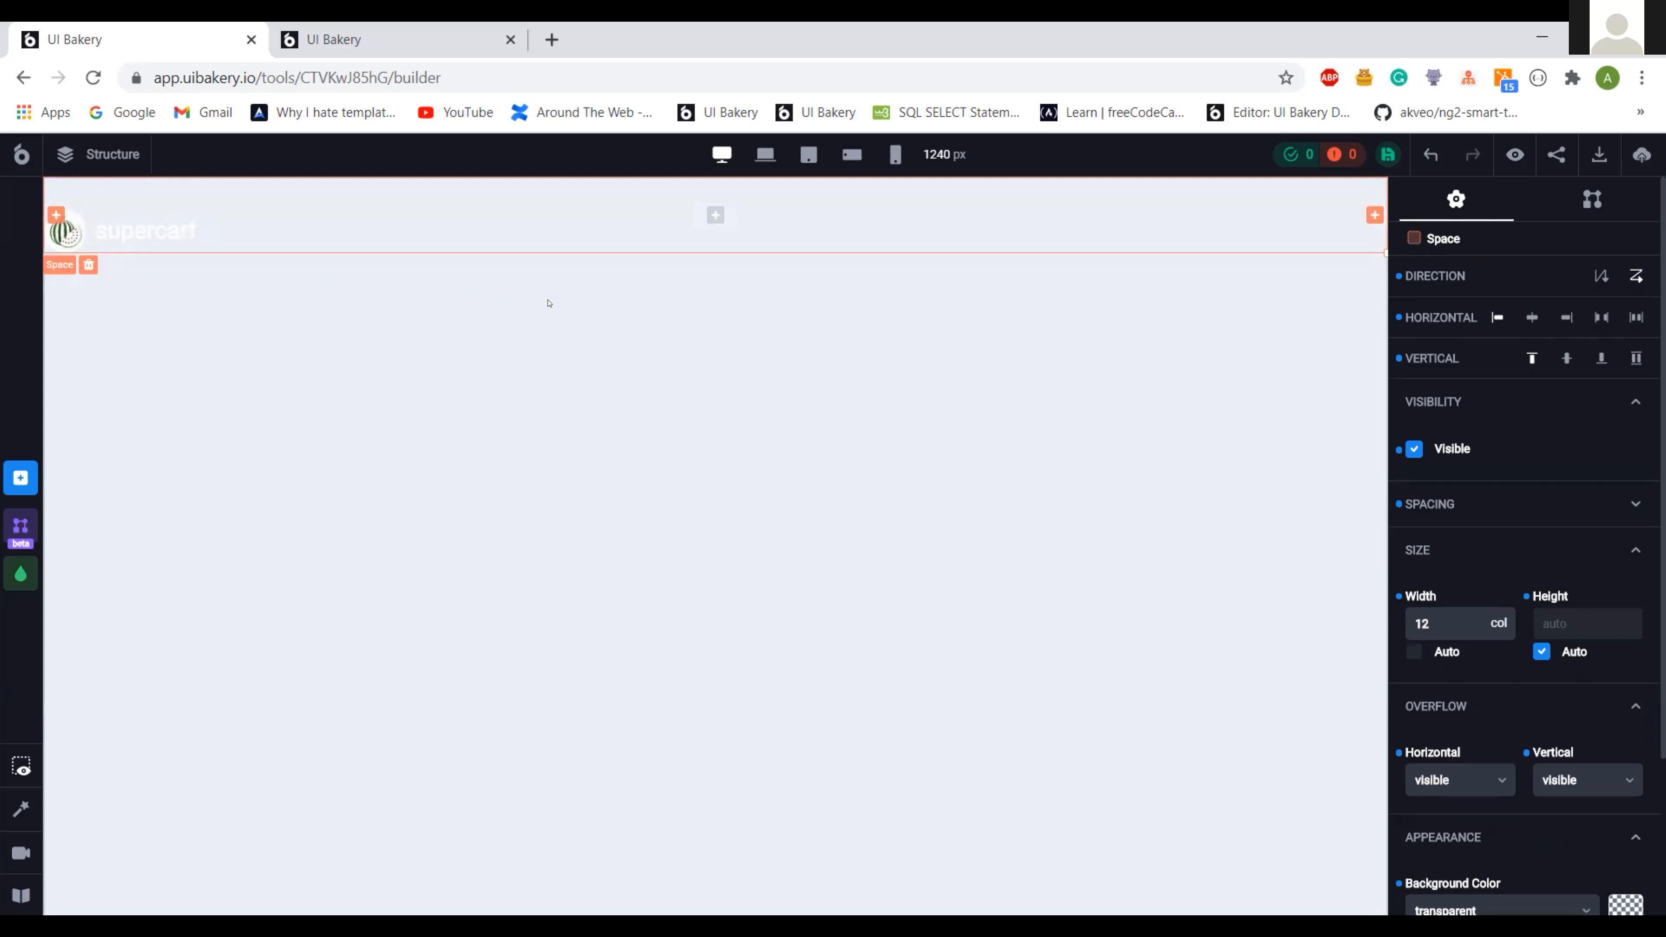
pyautogui.scroll(-3, 1491, 555)
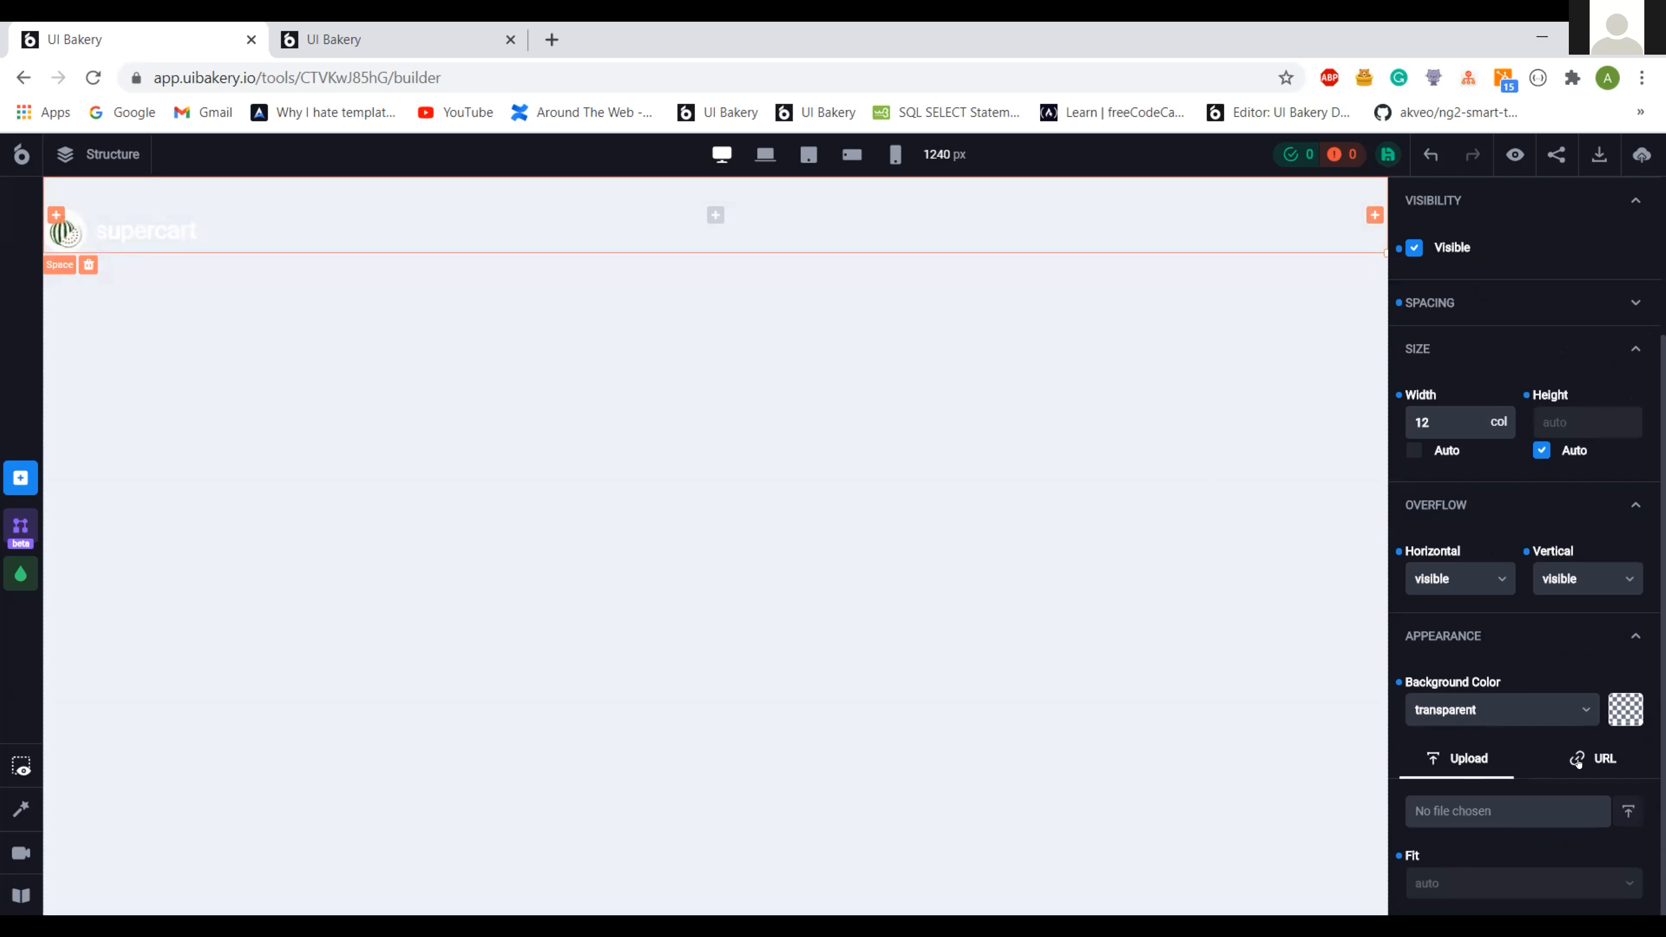
# - Look up Unsplash in a new browser tab and open its website
pyautogui.click(551, 40)
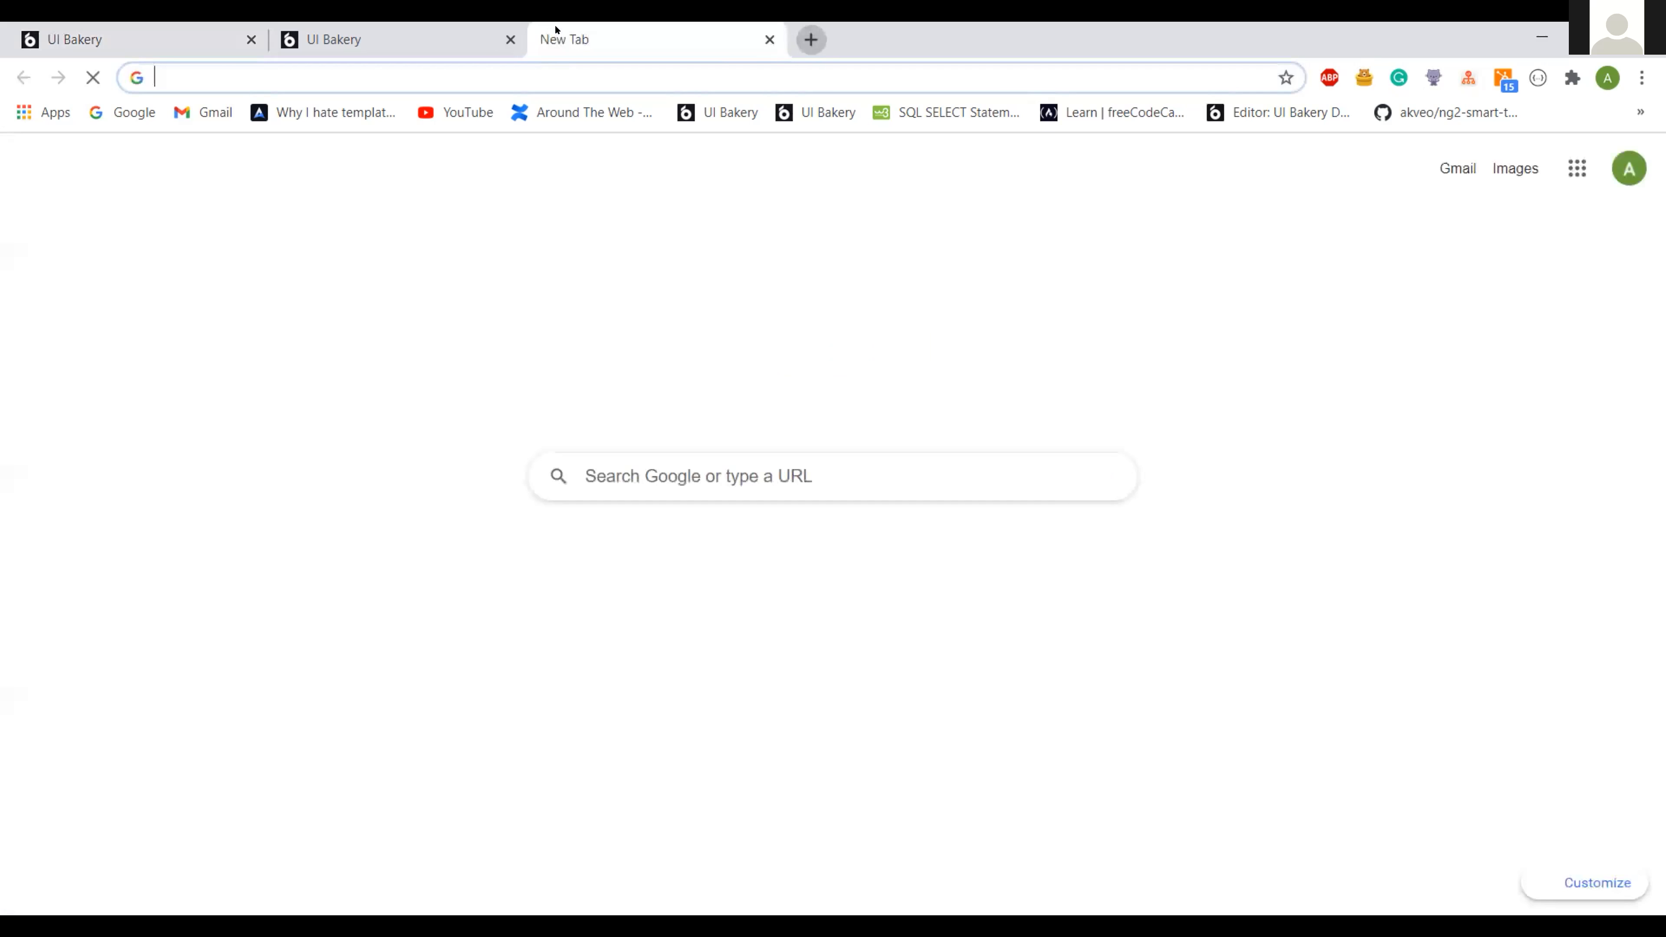
pyautogui.write('uns')
pyautogui.press('Return')
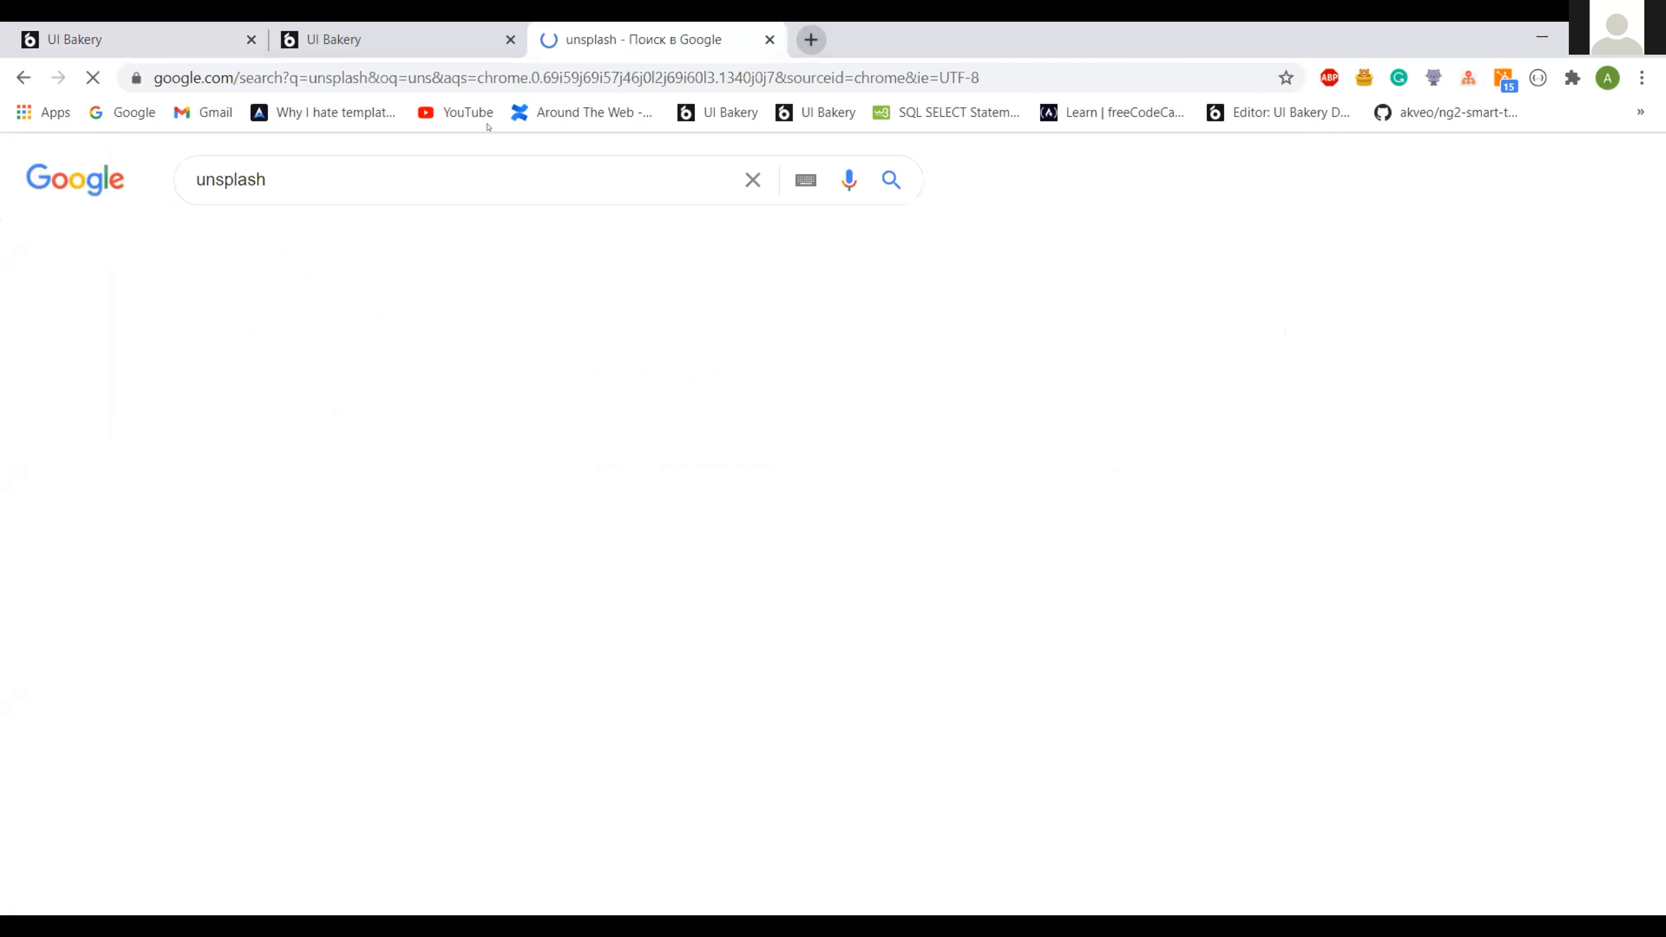
pyautogui.click(313, 363)
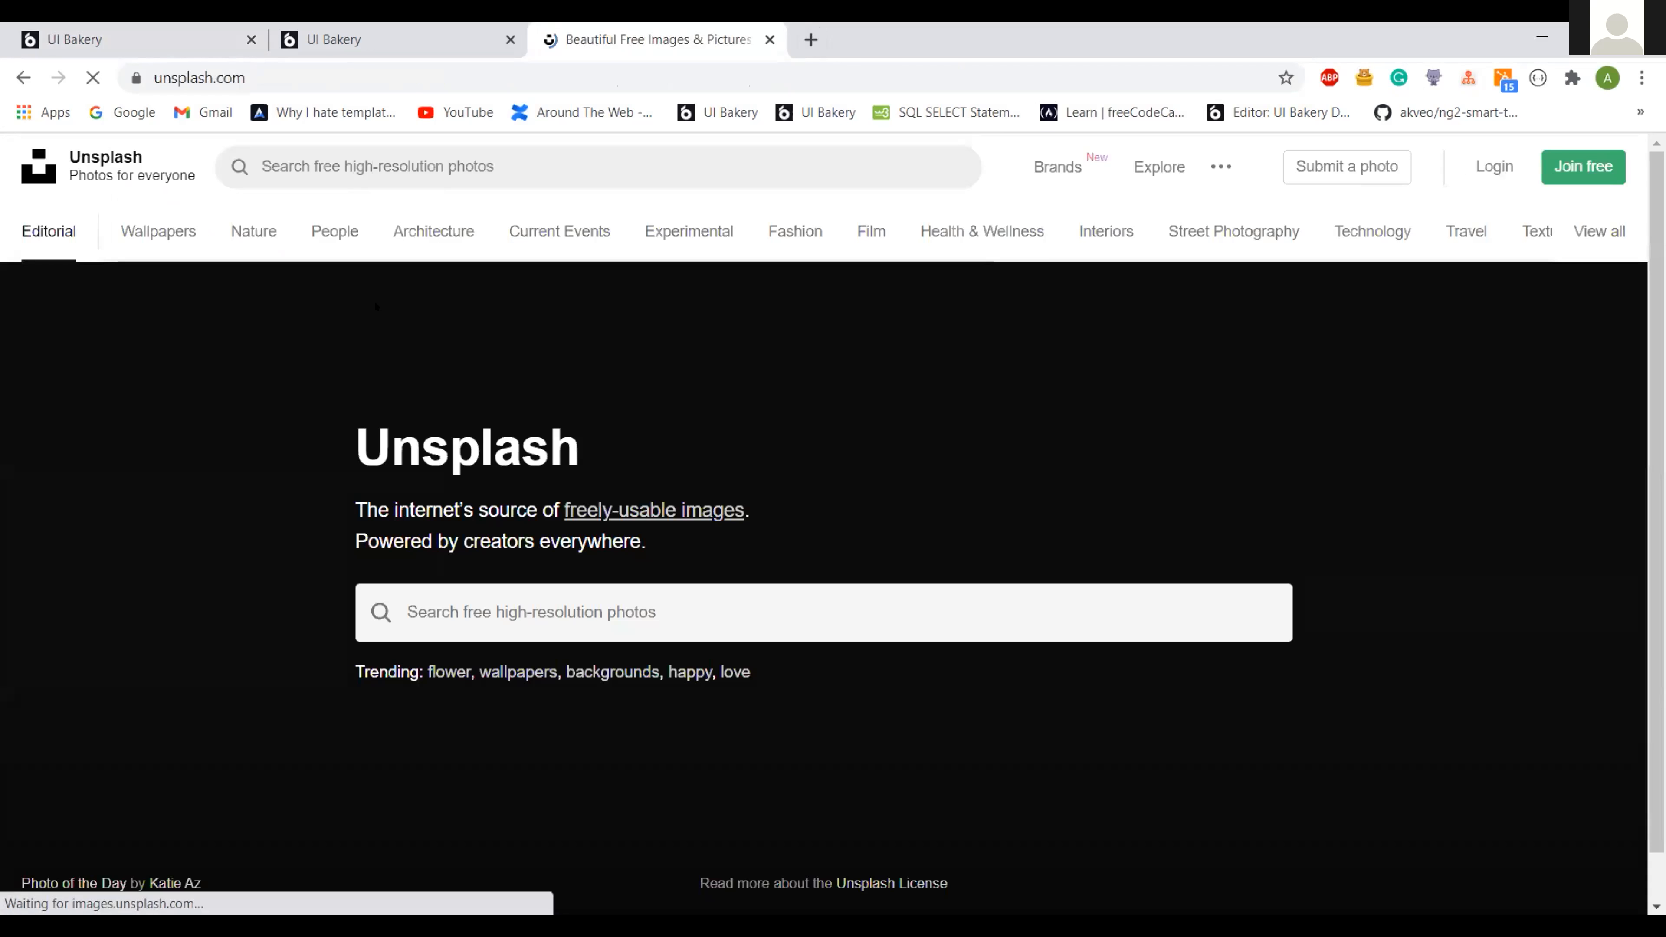
# - Search Unsplash for "pumpkin" photos and browse the results
pyautogui.click(435, 157)
pyautogui.write('p')
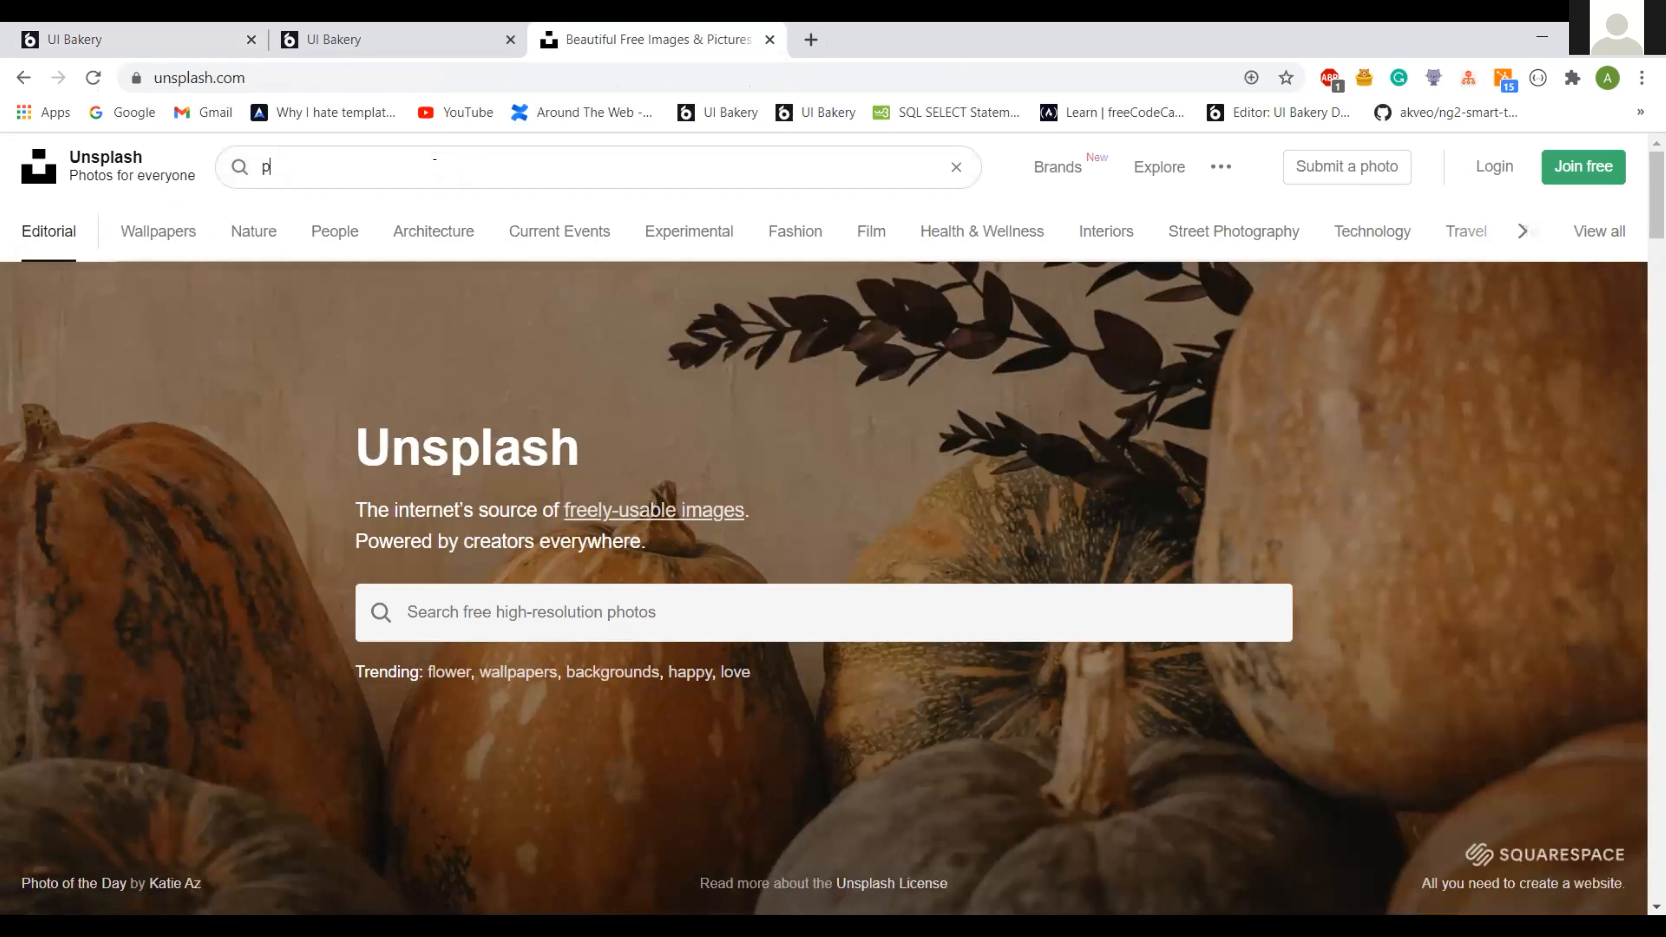
pyautogui.write('umpkin')
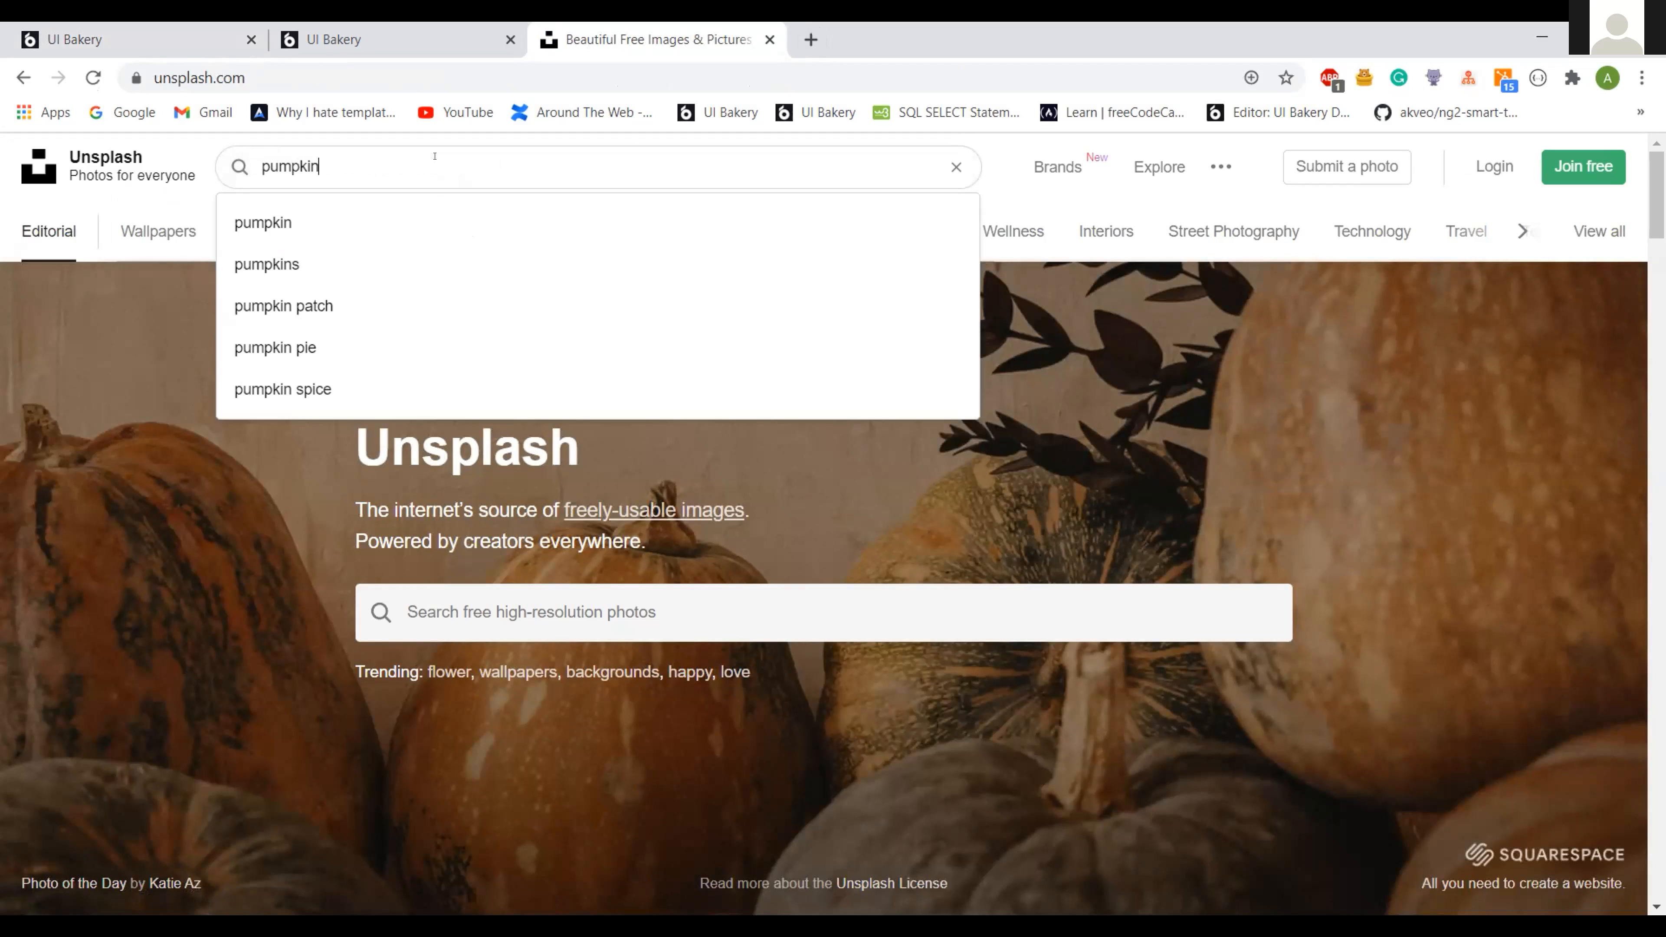
pyautogui.press('Return')
pyautogui.scroll(-1, 599, 489)
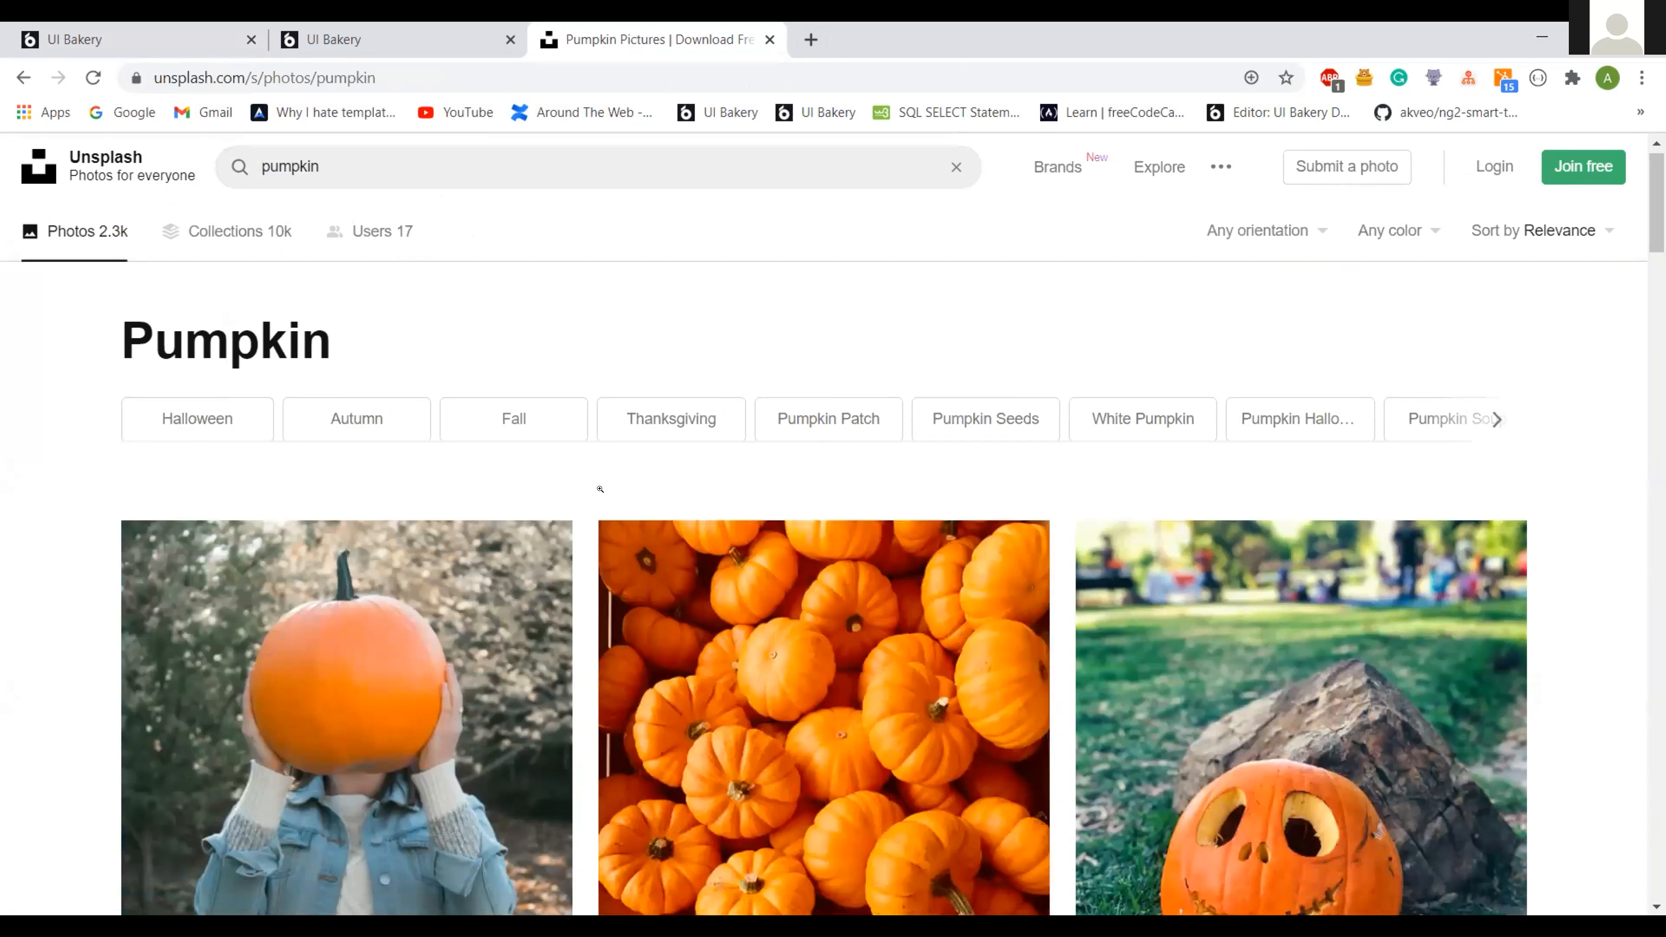
# - Copy the image address of the landscape Unsplash photo showing a pile of orange and striped pumpkins
pyautogui.scroll(-15, 600, 488)
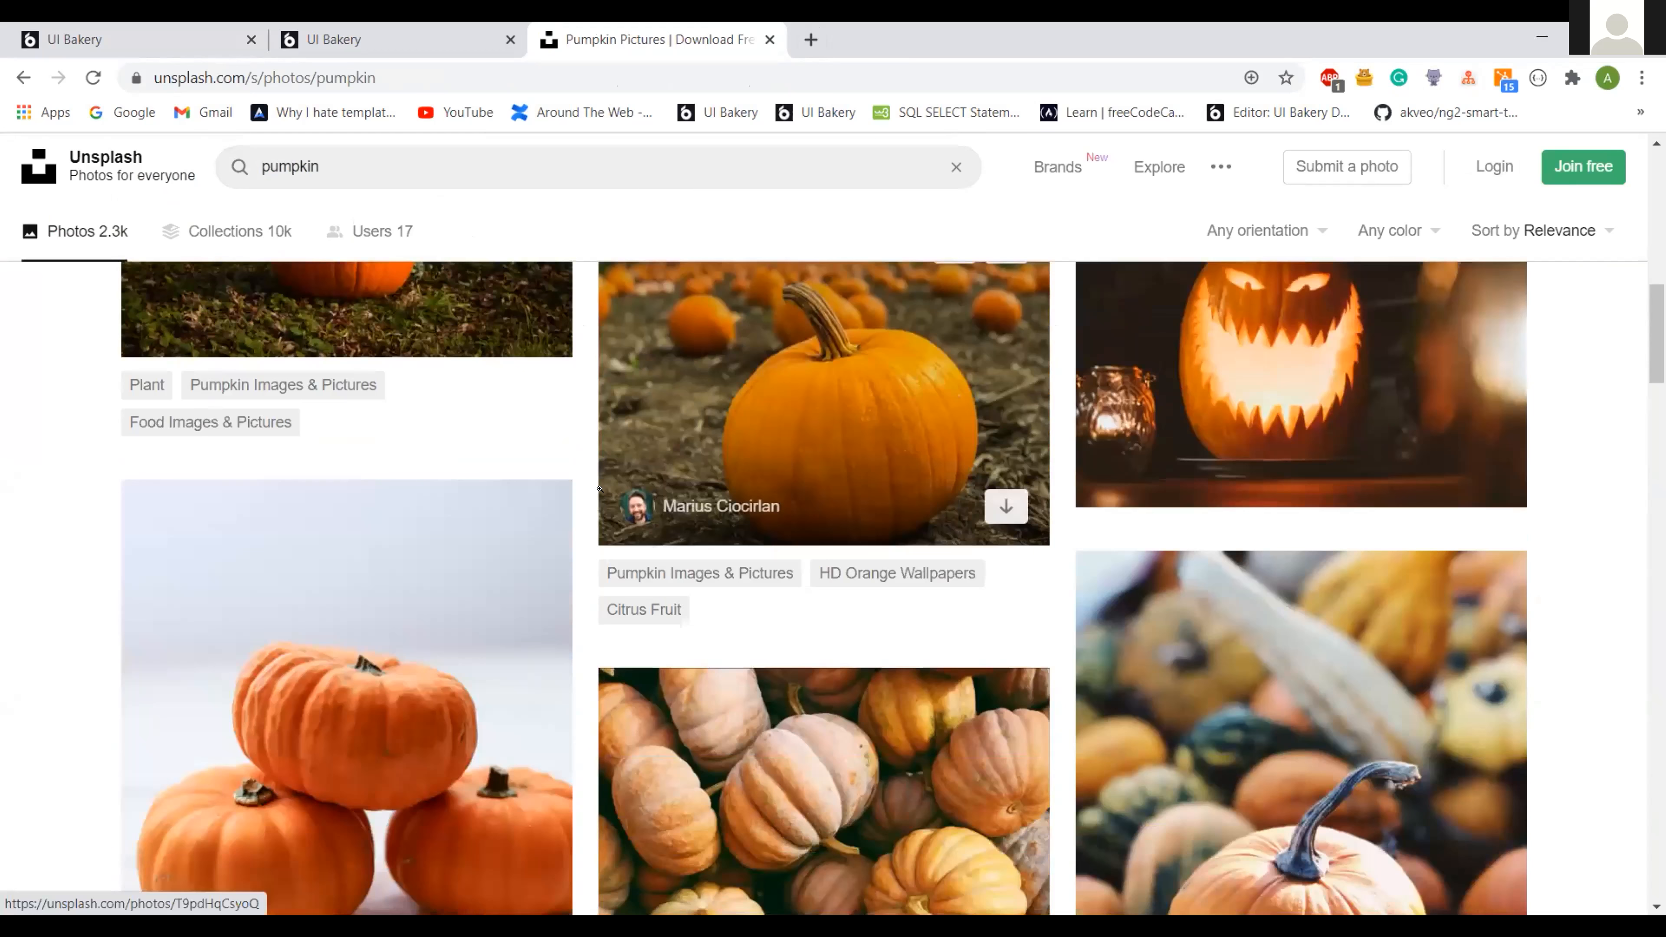
pyautogui.scroll(-12, 600, 488)
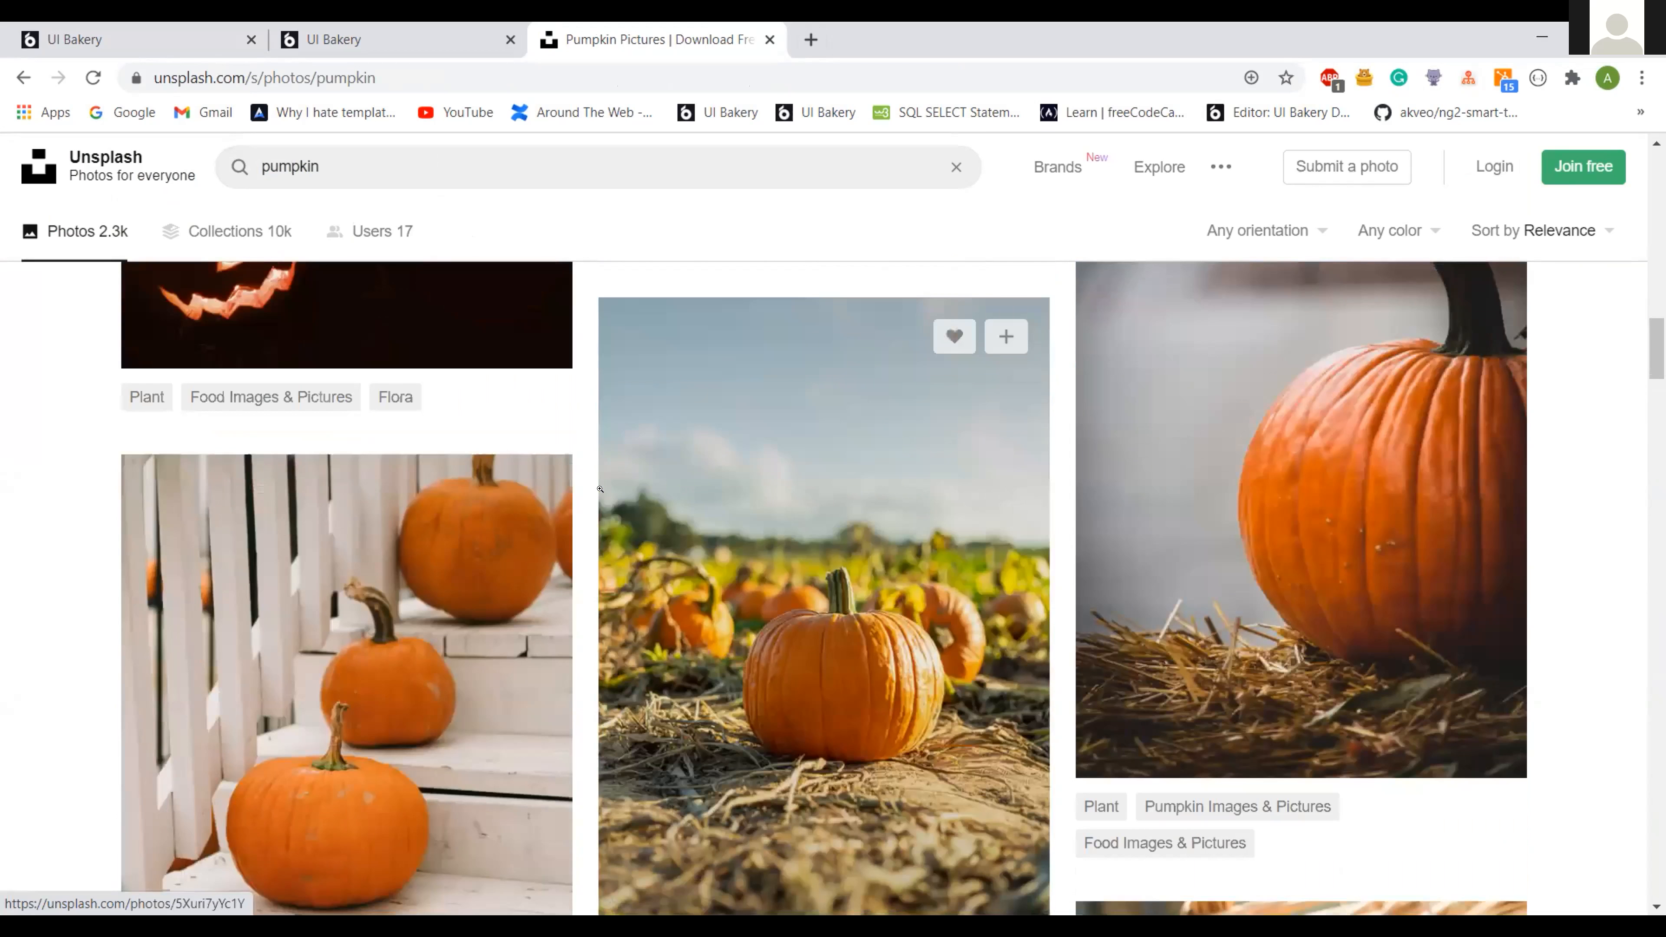
pyautogui.scroll(-10, 600, 488)
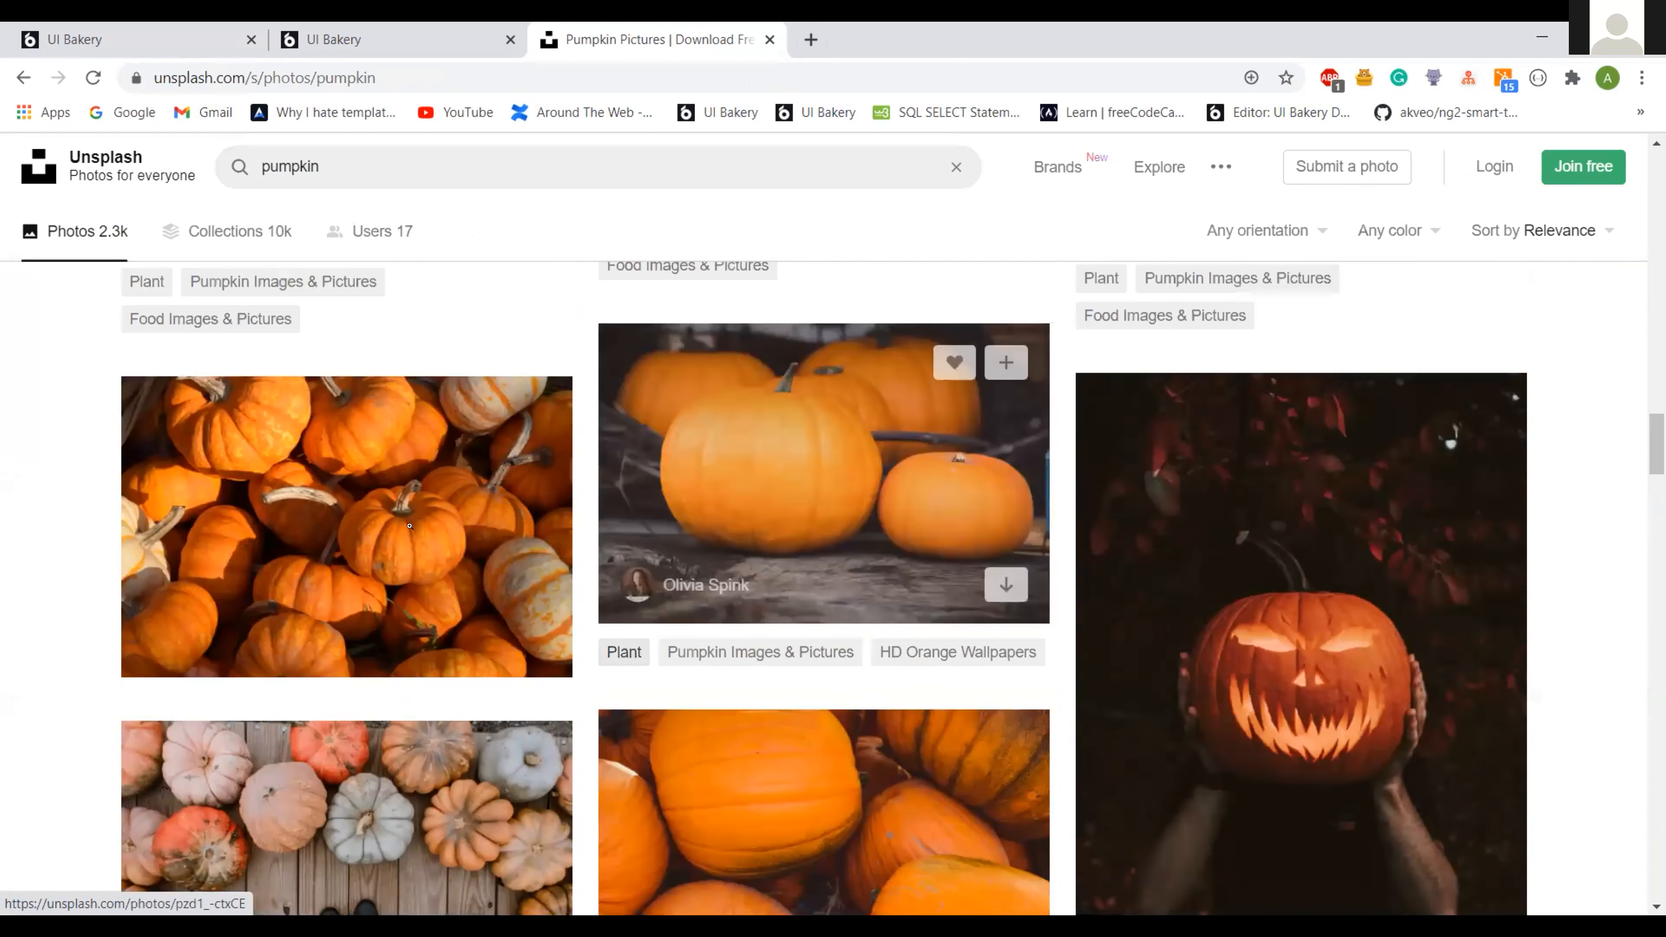
pyautogui.scroll(1, 393, 526)
pyautogui.rightClick(381, 531)
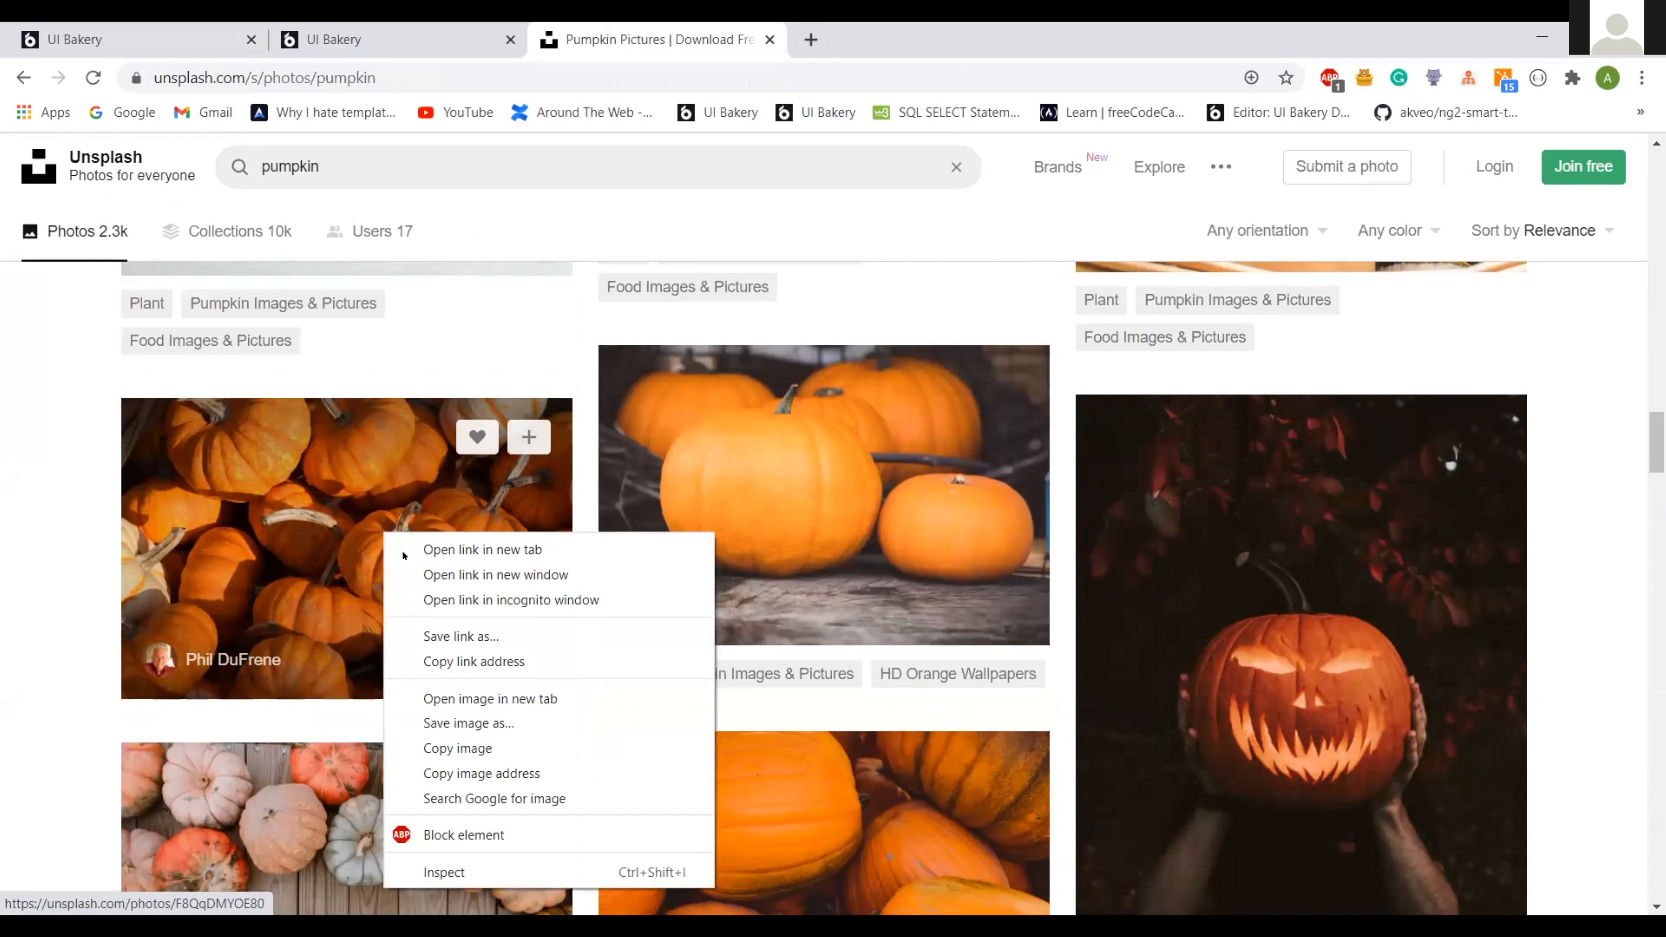
pyautogui.click(507, 773)
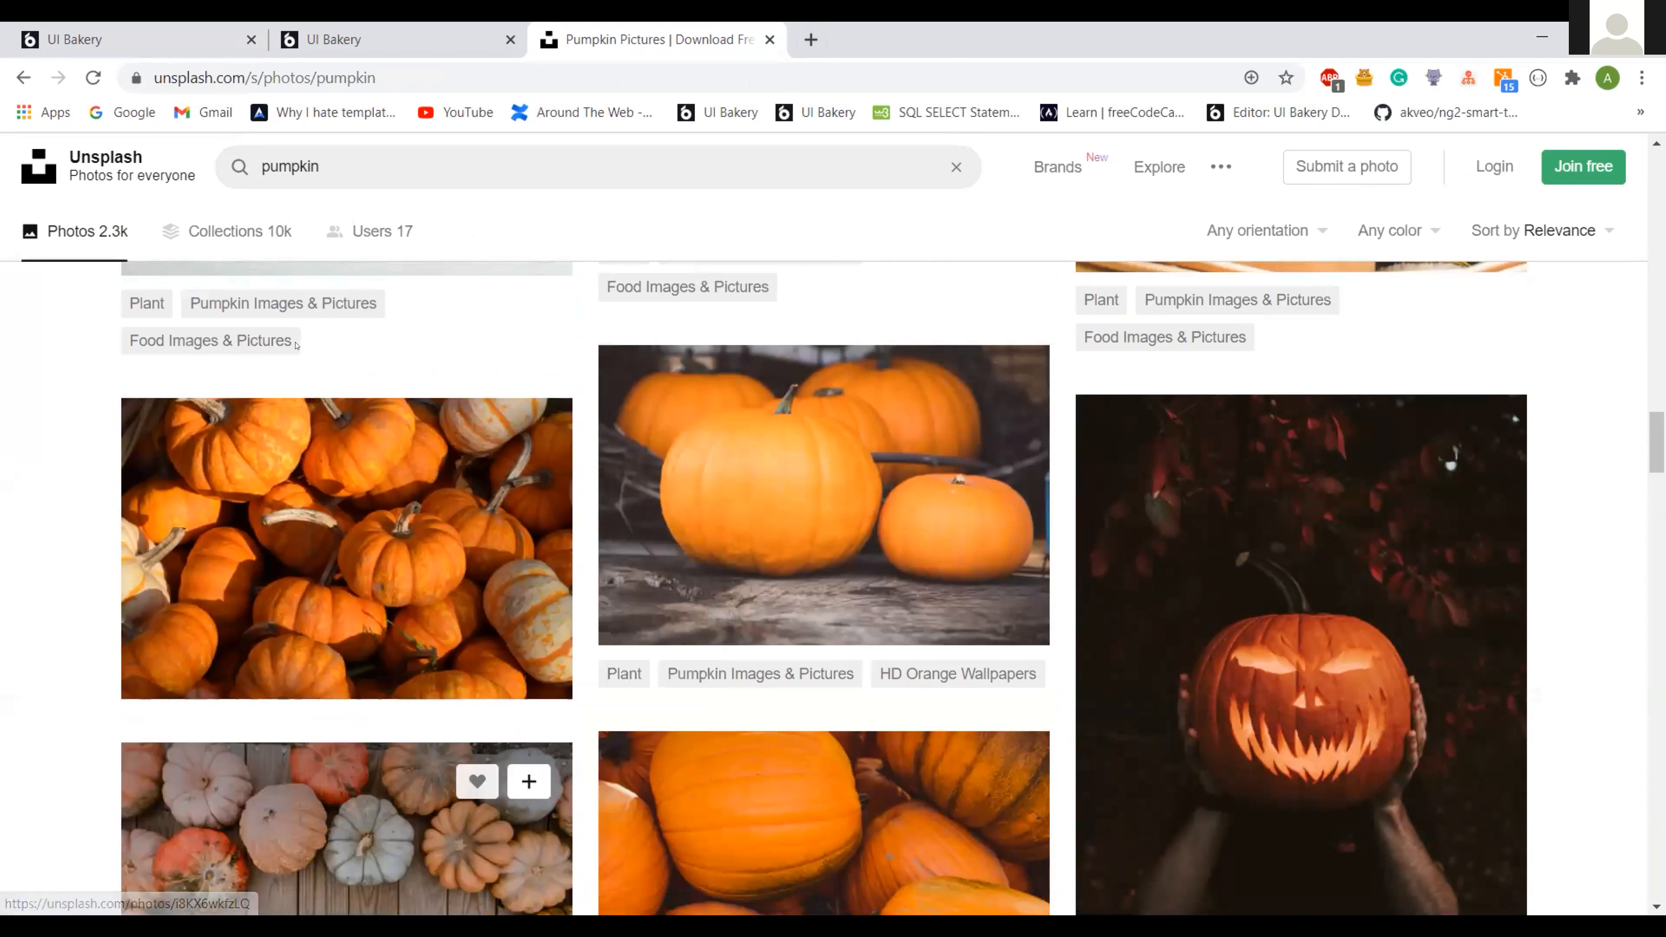
# - Switch back to the UI Bakery builder and use the copied image URL as the header Space's background, with fit set to cover
pyautogui.click(115, 27)
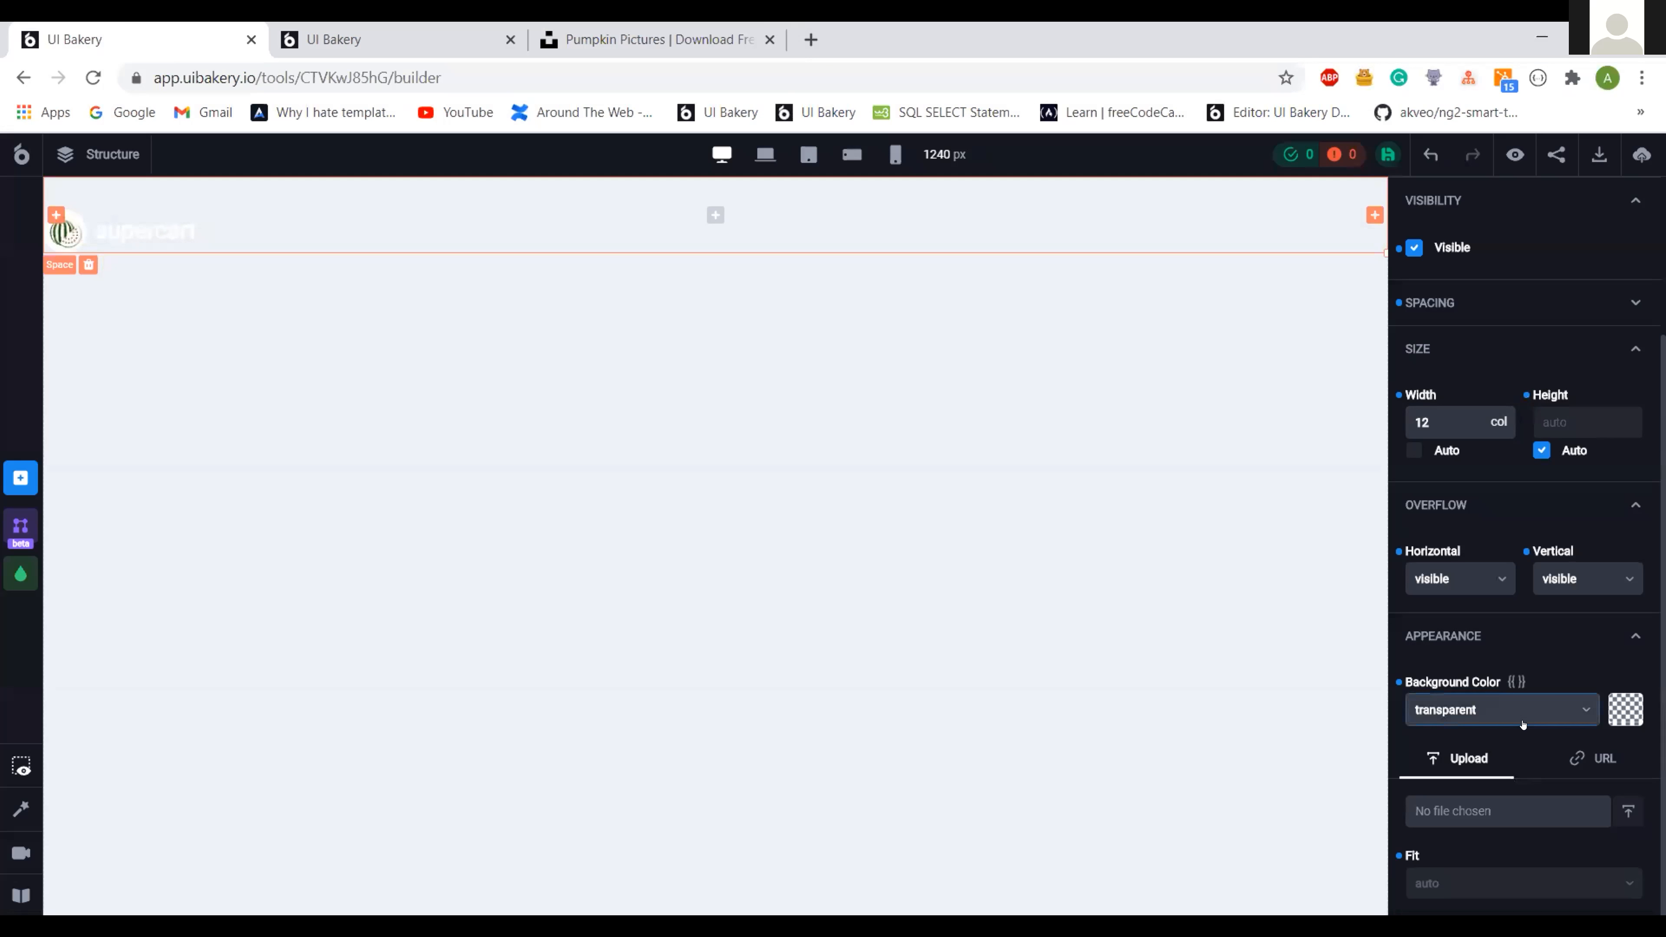
pyautogui.click(1586, 762)
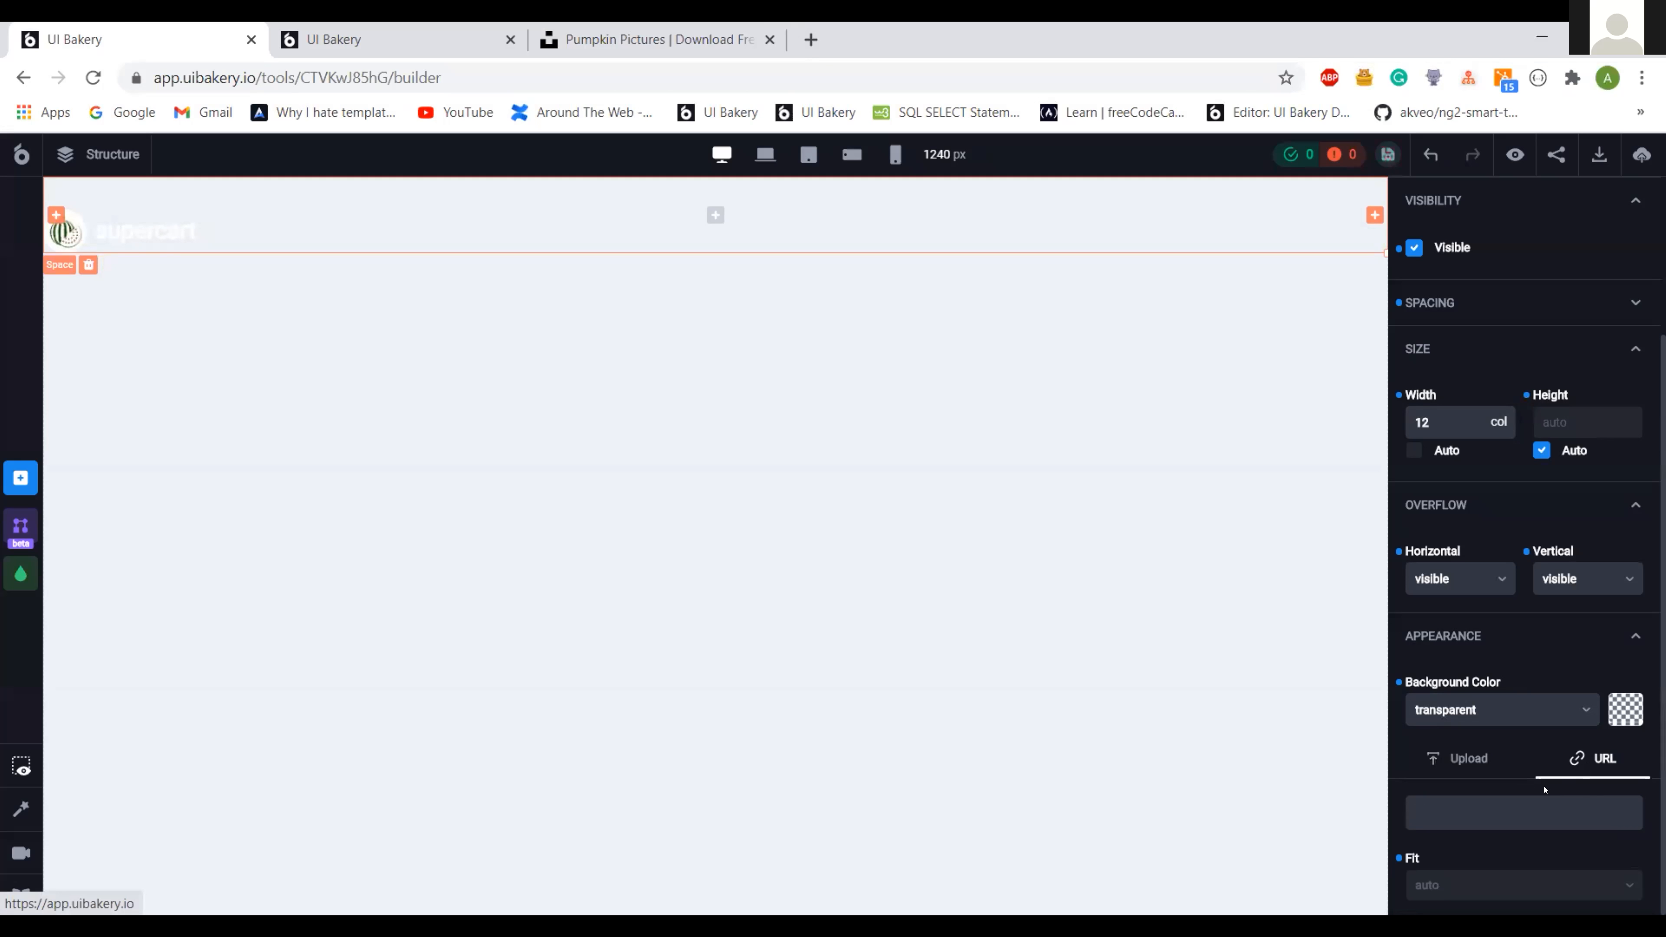
pyautogui.click(1543, 803)
pyautogui.hotkey('ctrl', 'v')
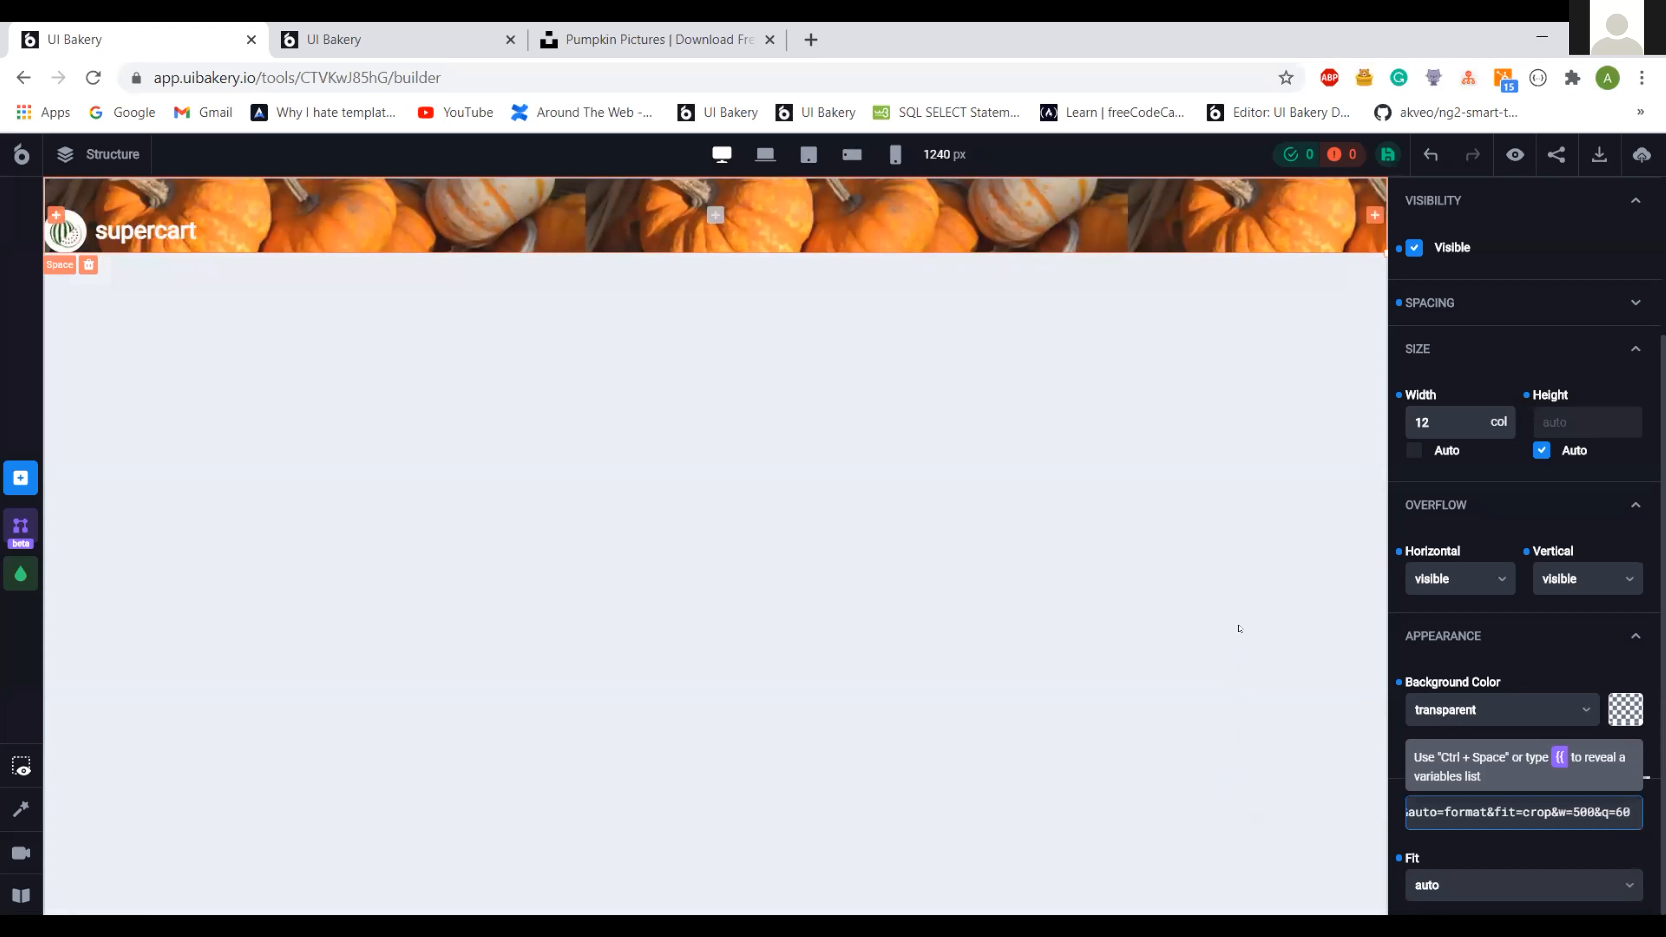
pyautogui.click(1519, 878)
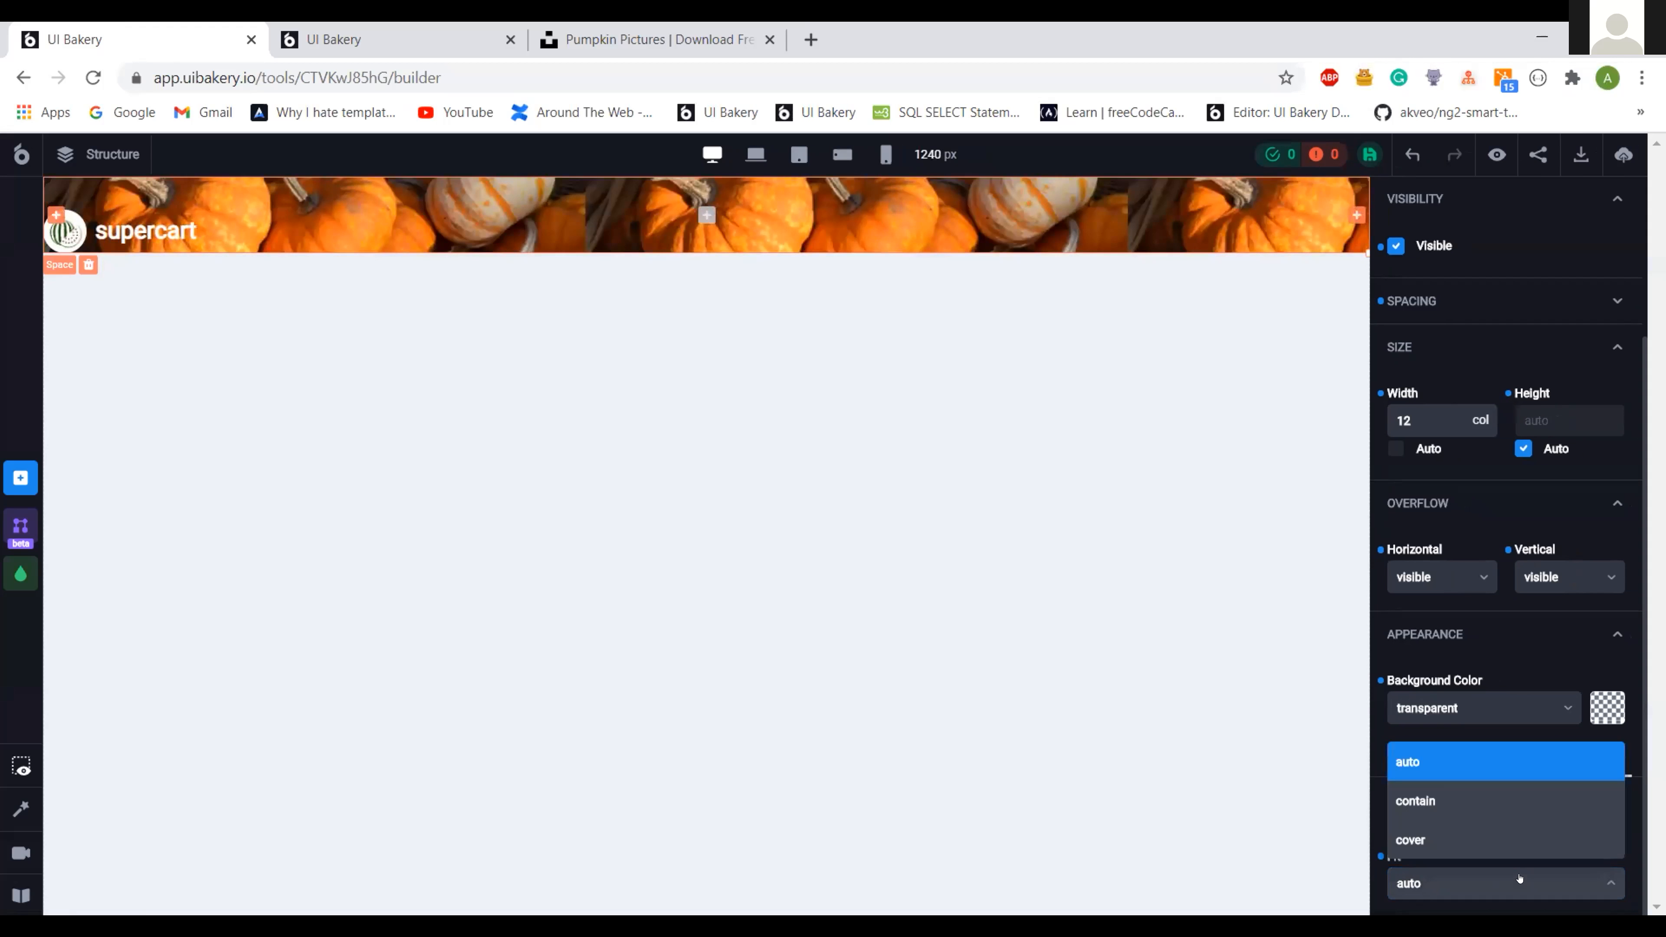
pyautogui.click(1491, 836)
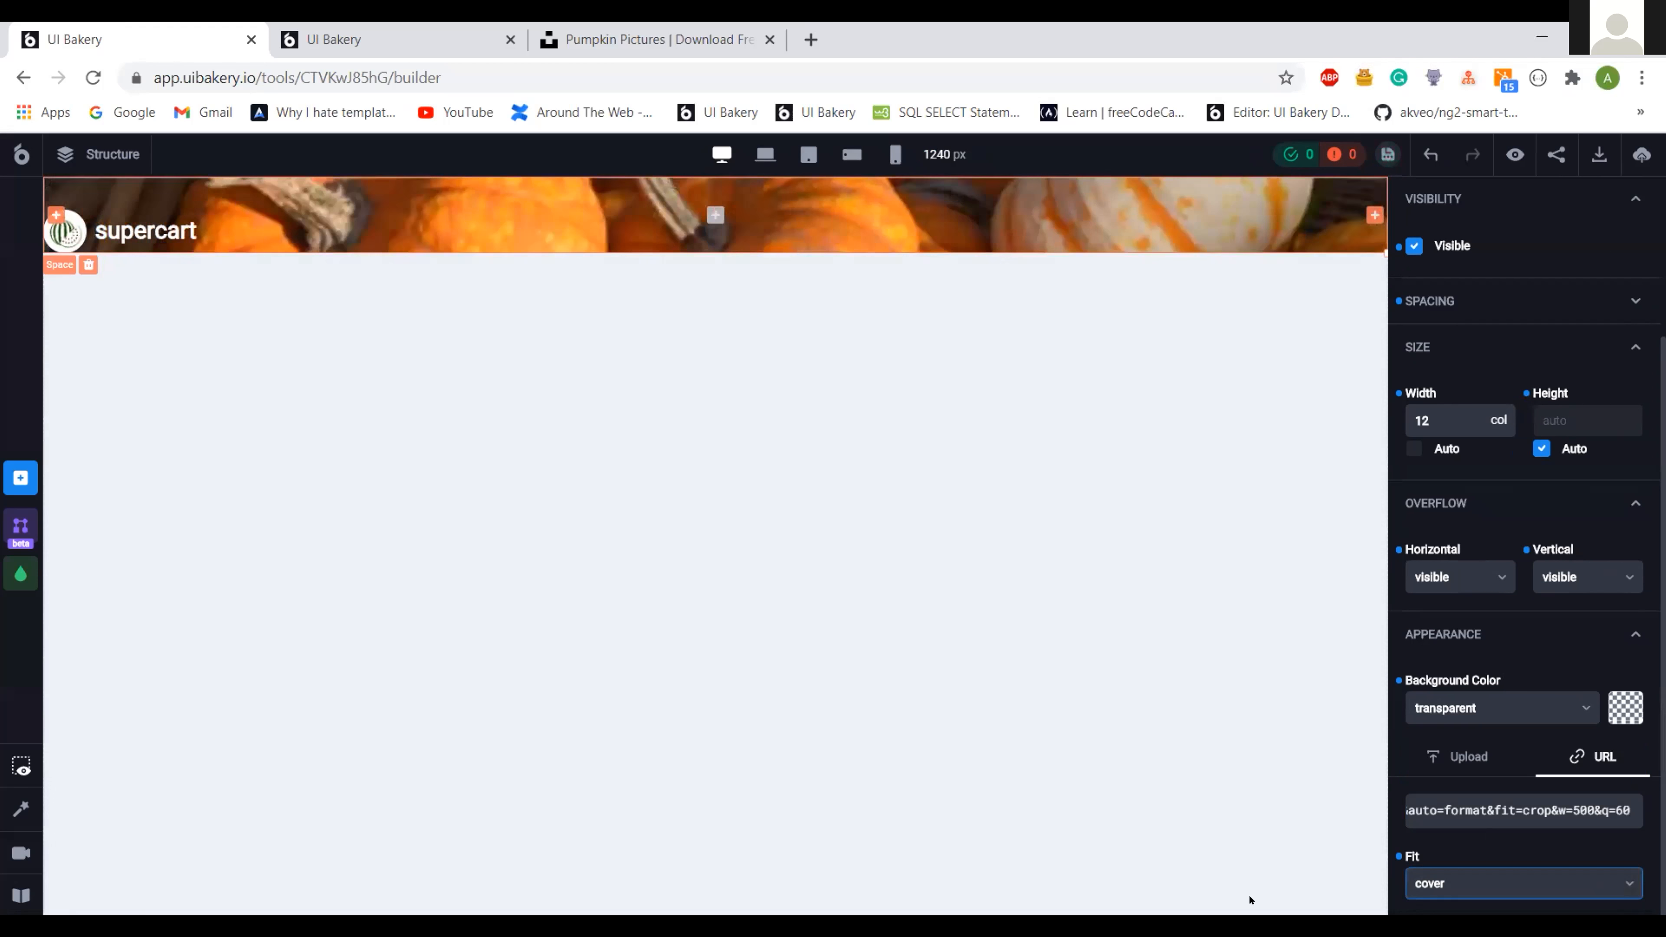
# - Check the finished reference page, then add a Button component after the supercart heading in the header row
pyautogui.click(379, 26)
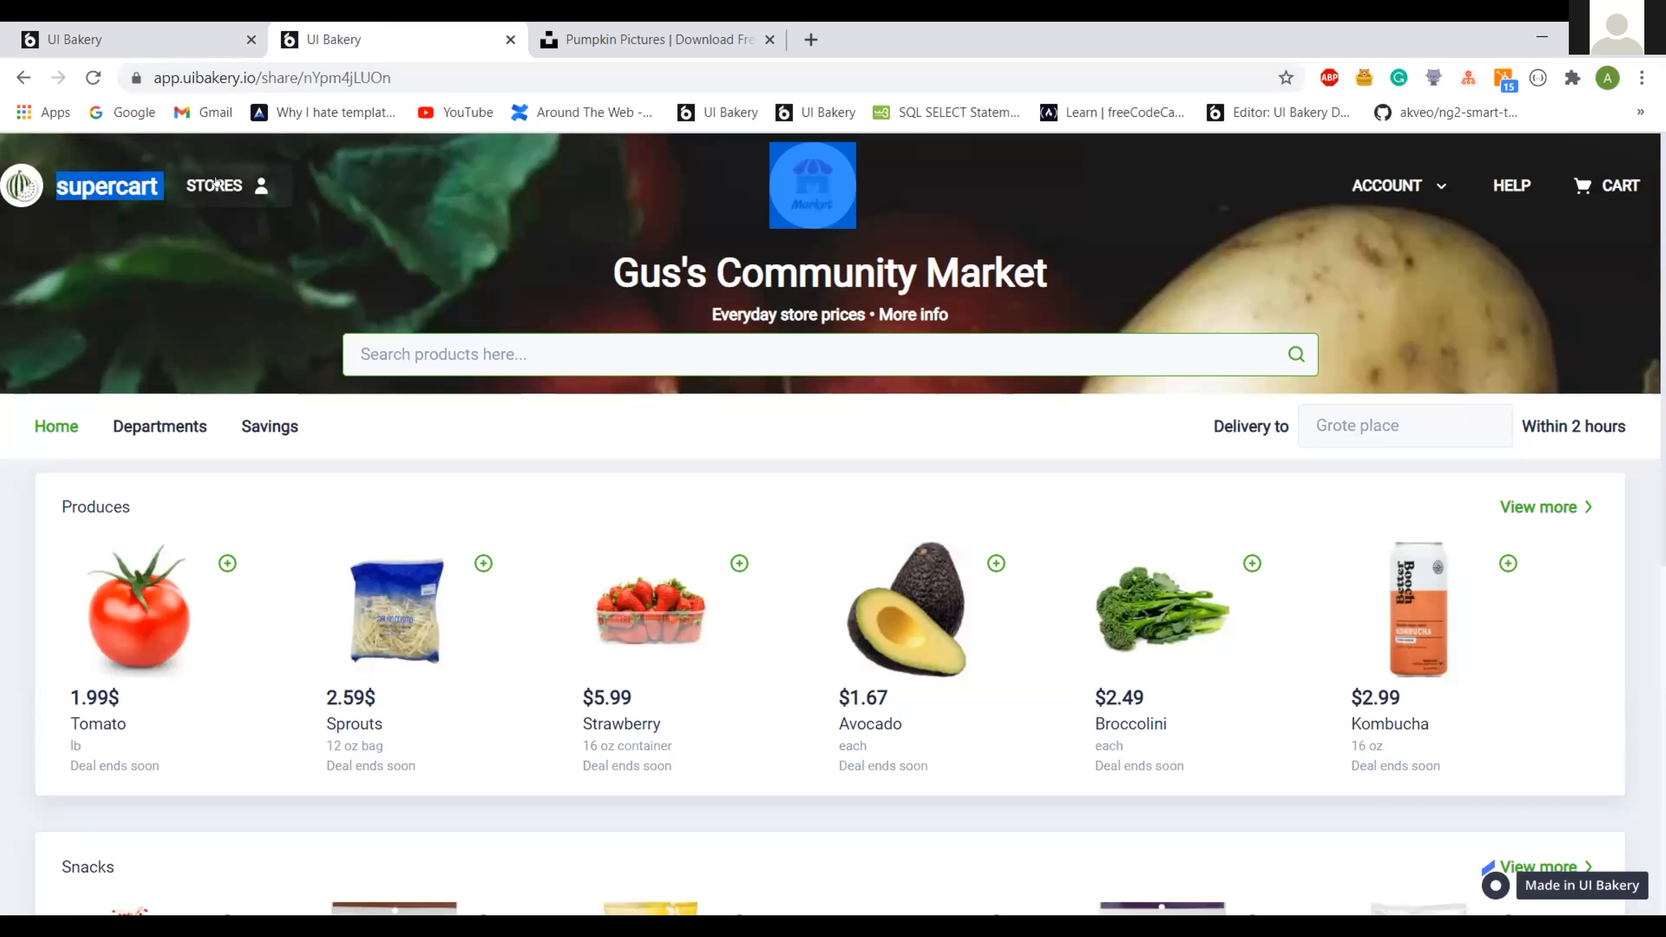
pyautogui.click(190, 38)
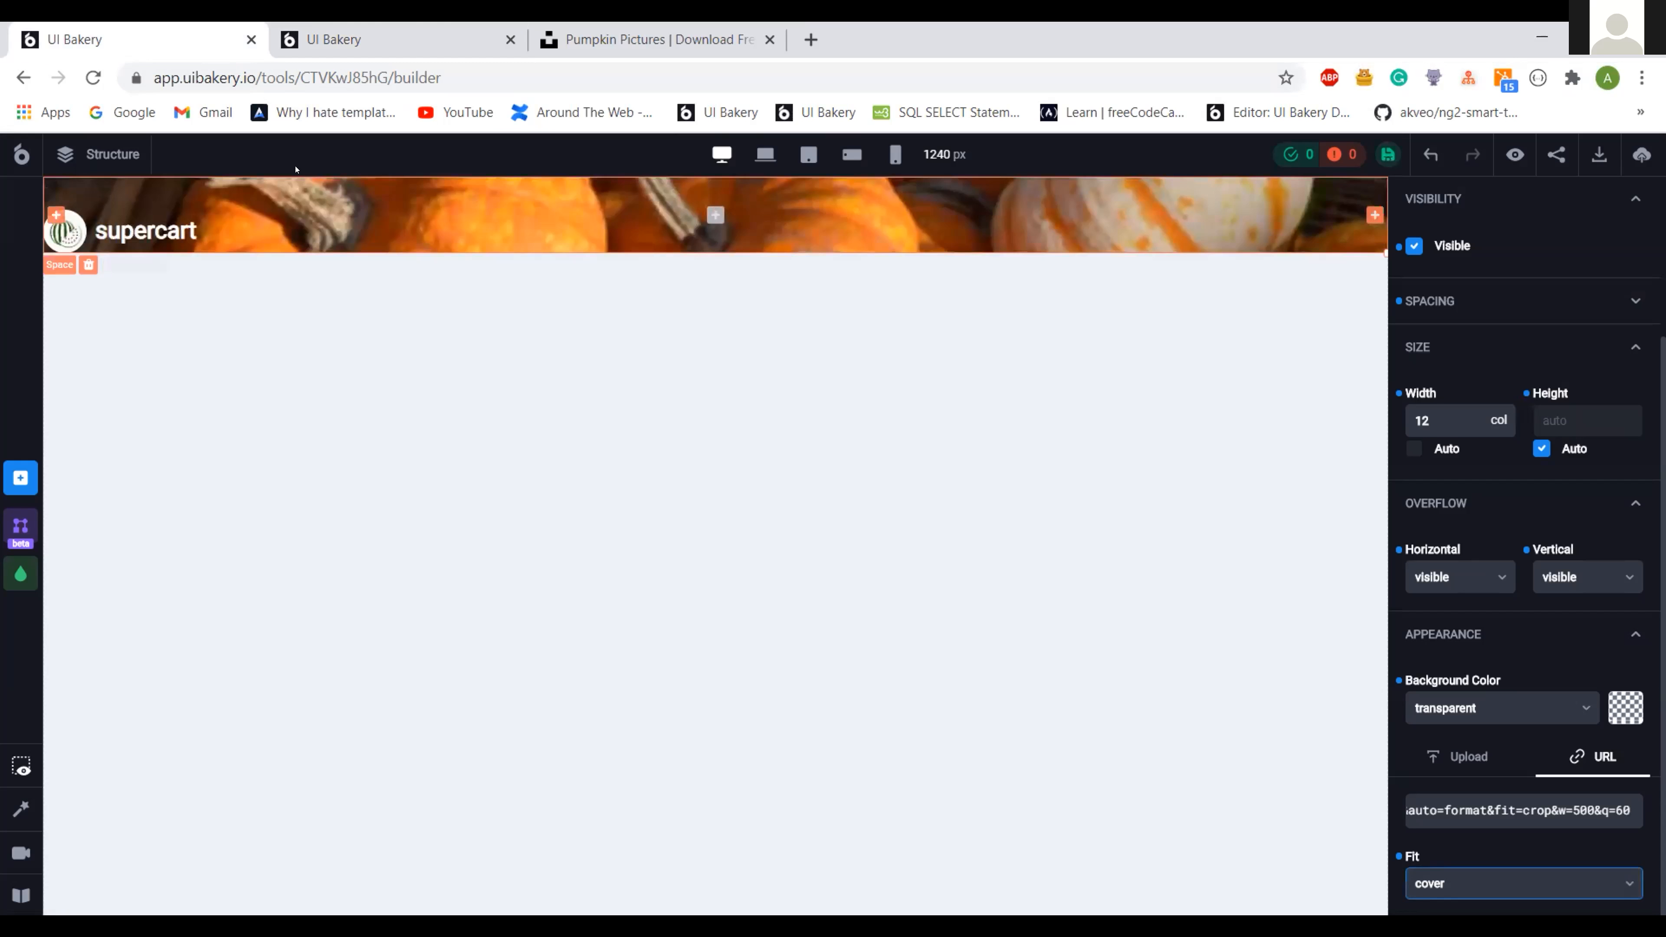
pyautogui.click(701, 210)
pyautogui.write('but')
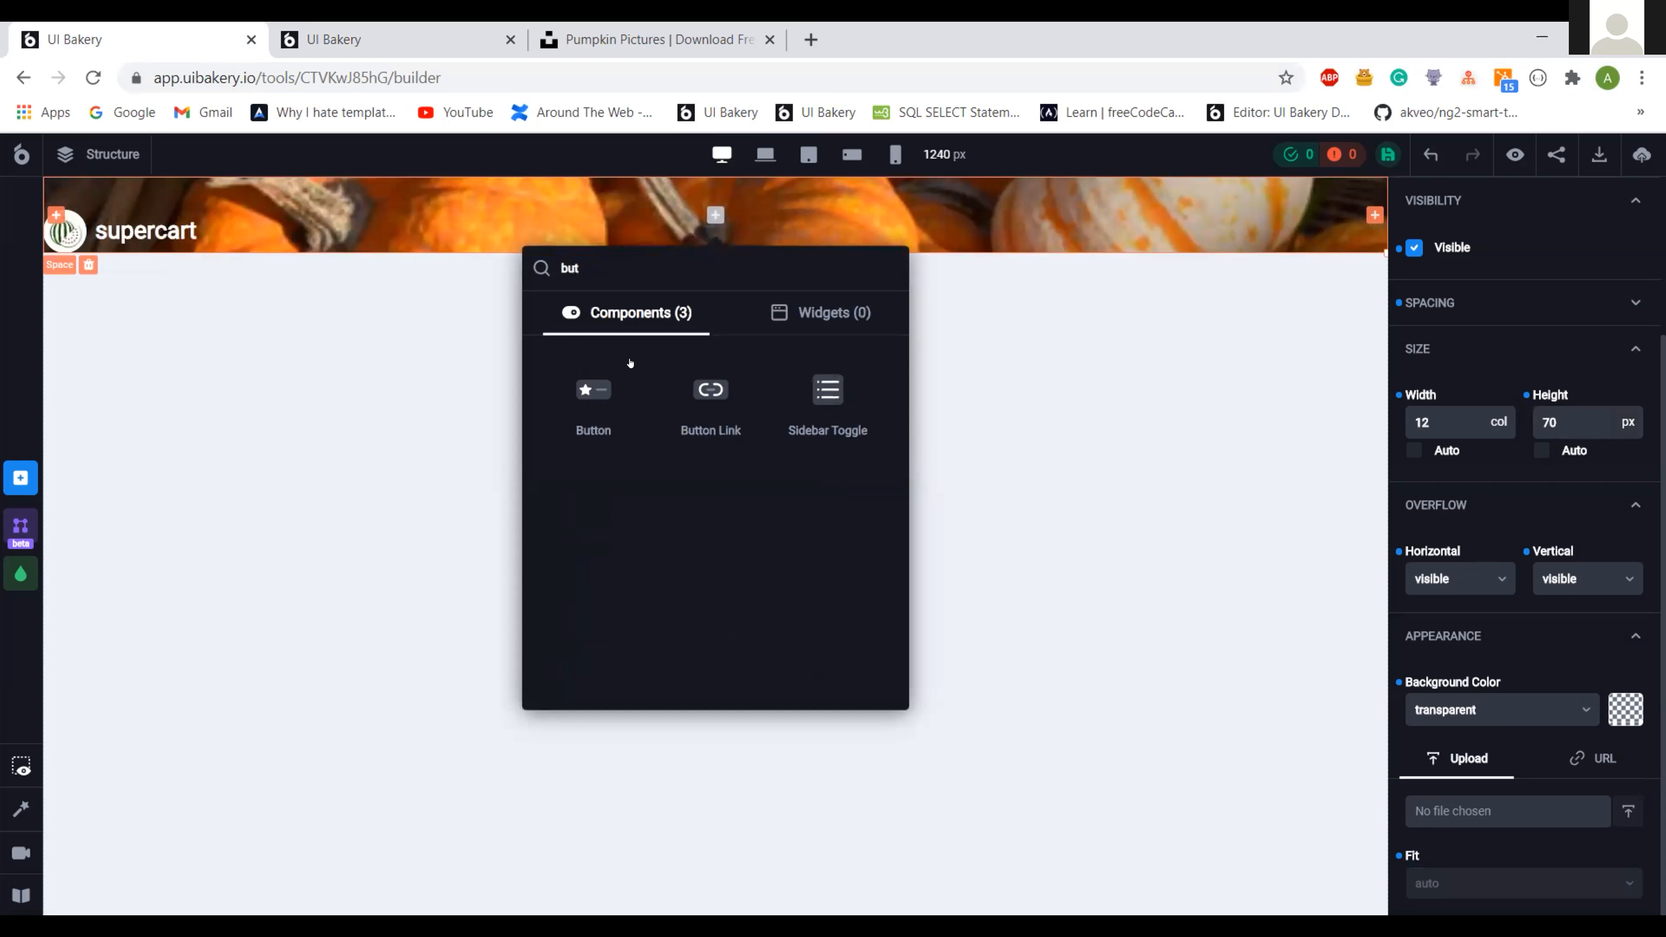
pyautogui.click(605, 393)
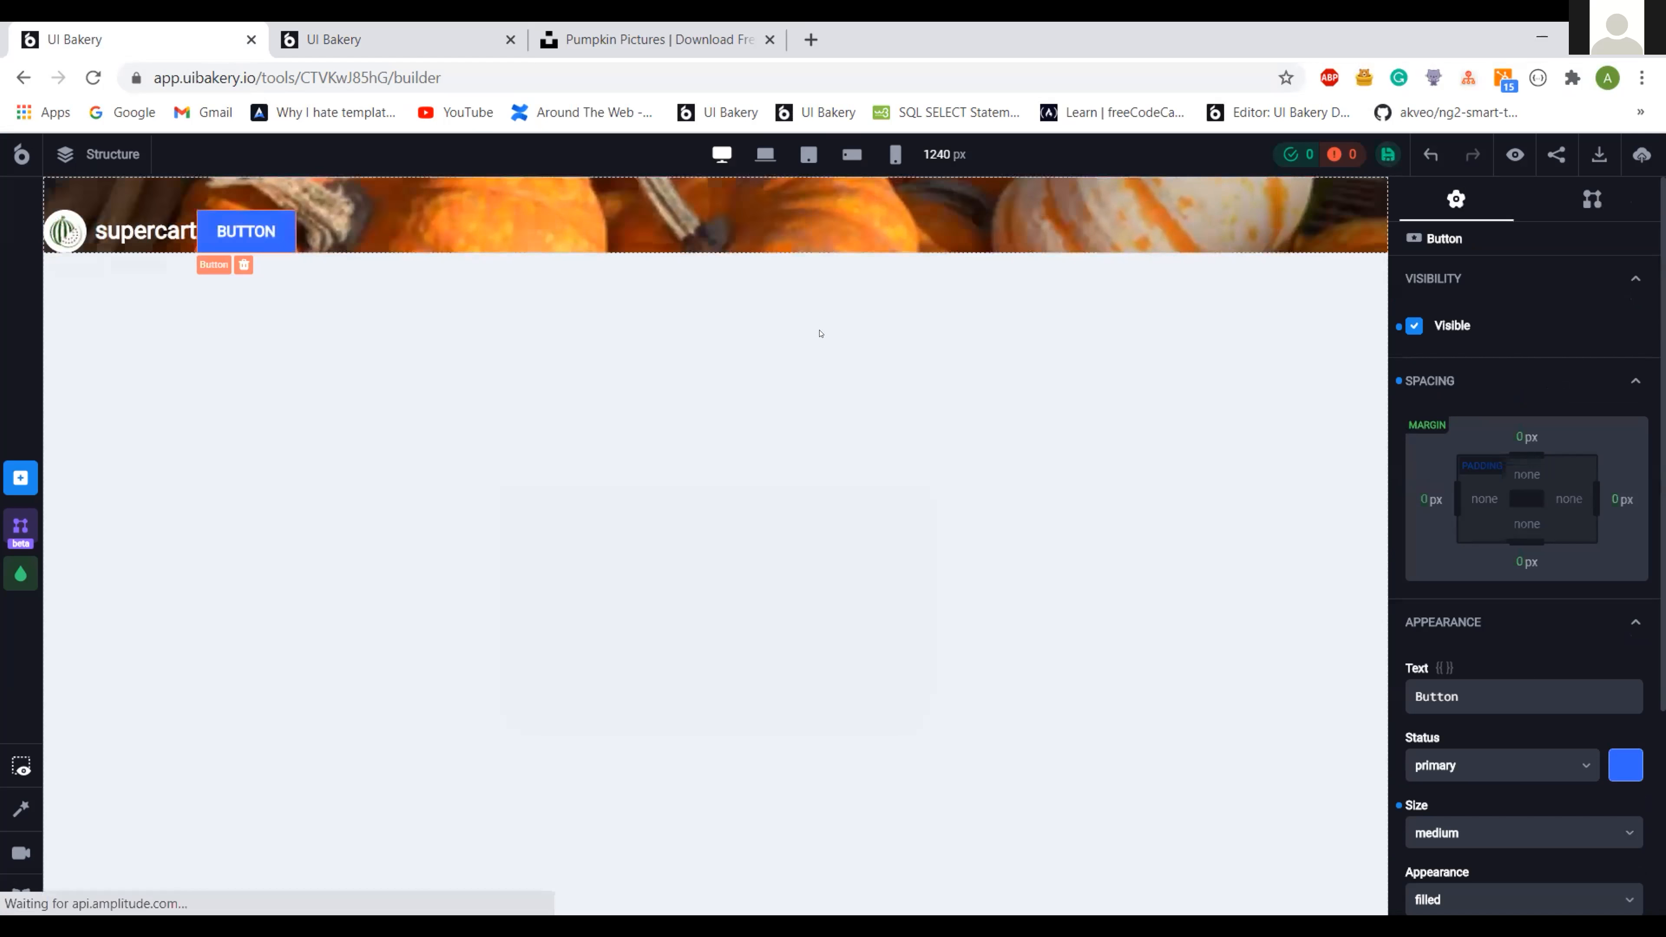
# - Set the new header button's status to control and its appearance to ghost
pyautogui.scroll(-3, 1444, 499)
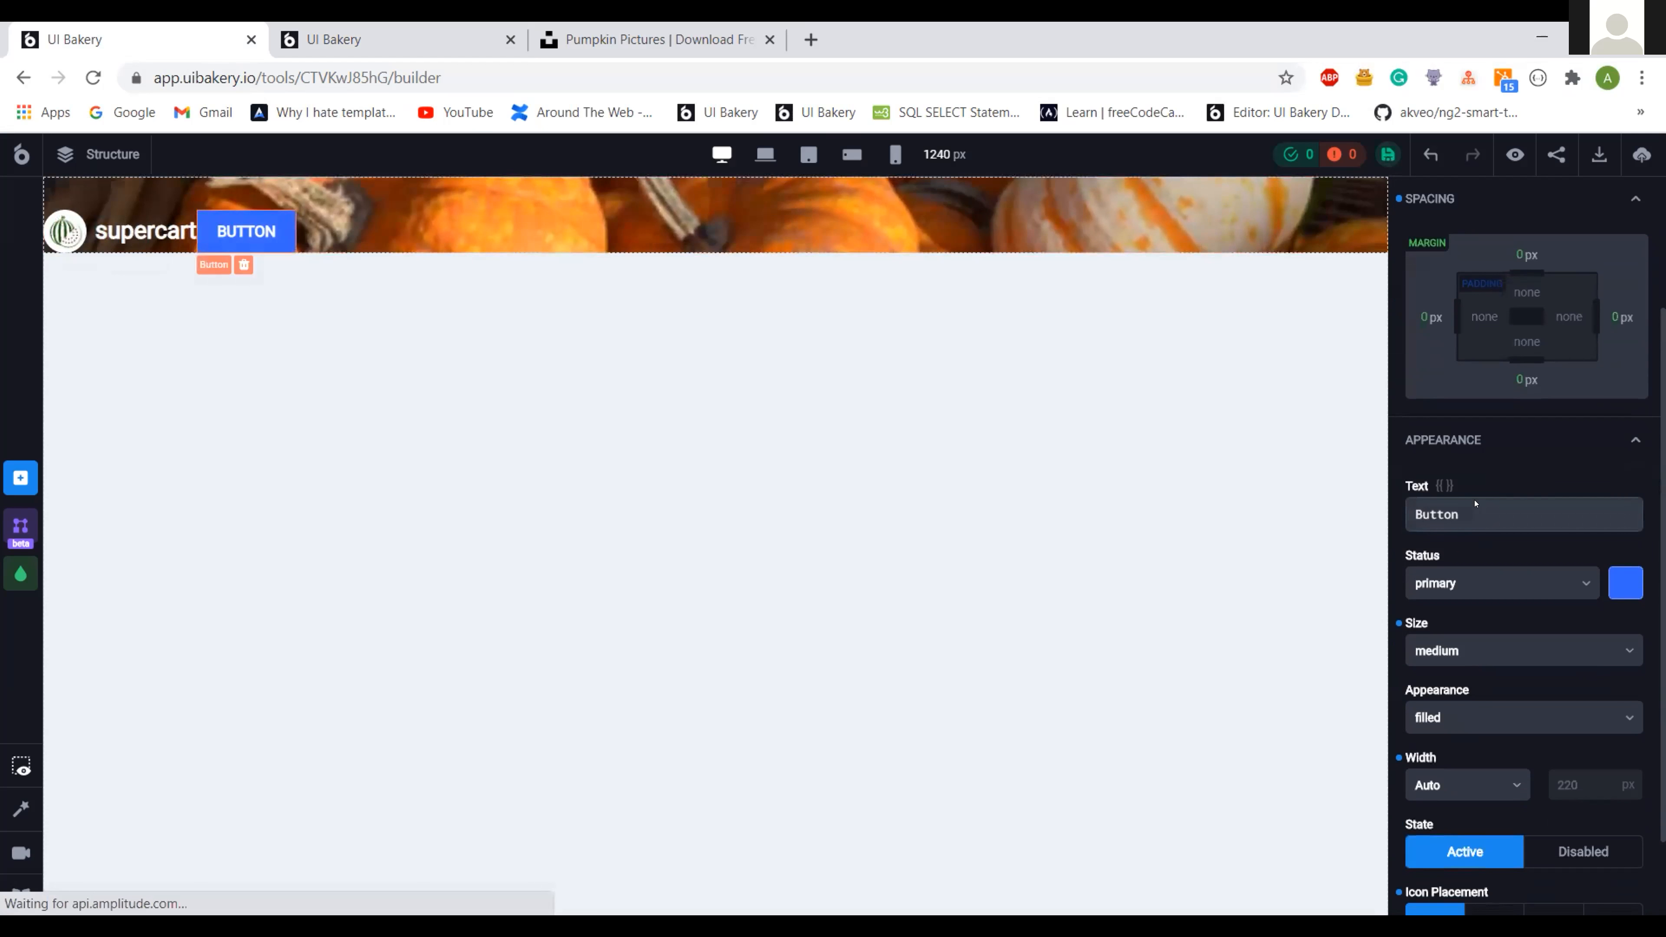
pyautogui.click(1480, 584)
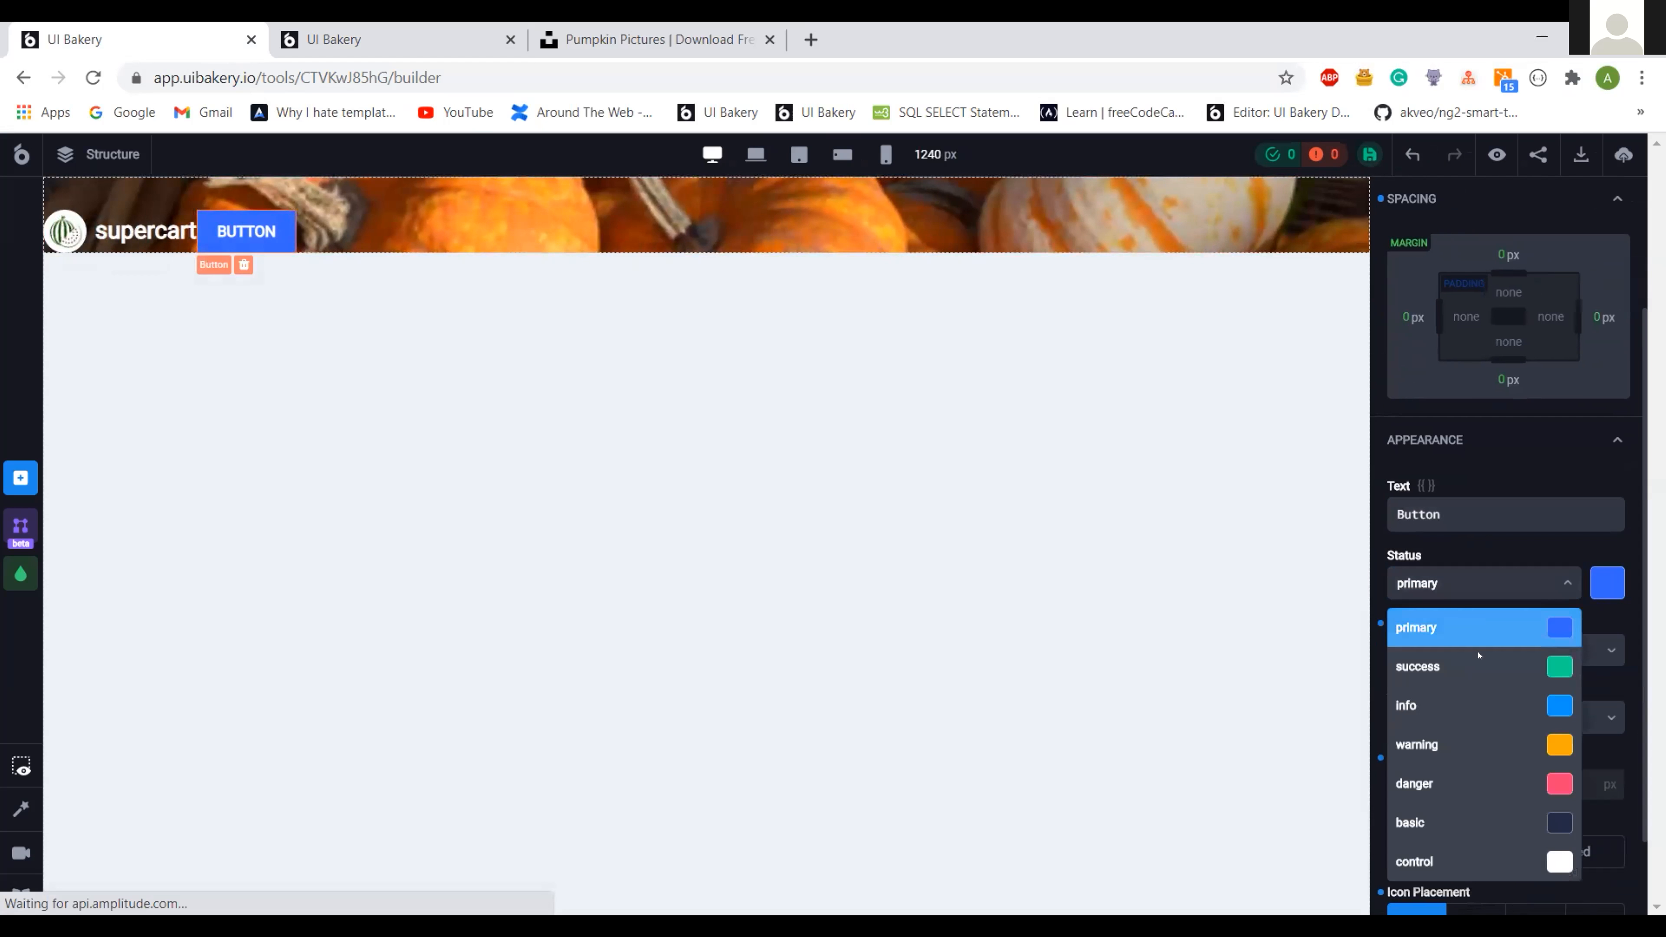
pyautogui.click(1467, 849)
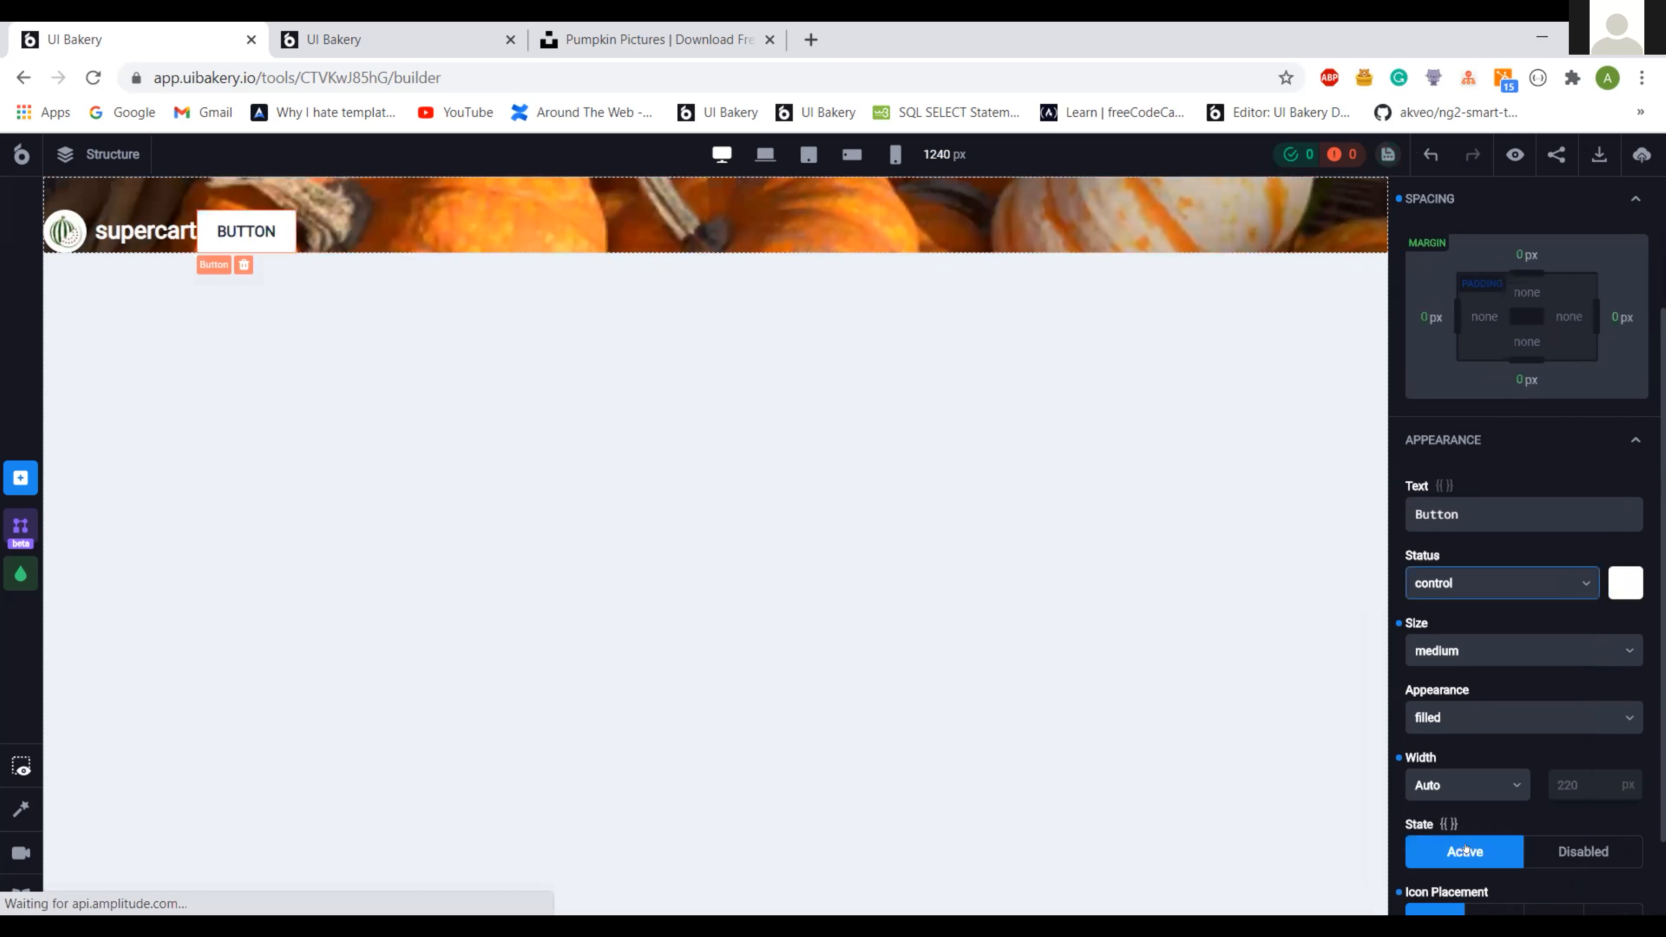
pyautogui.click(1480, 724)
pyautogui.click(1480, 724)
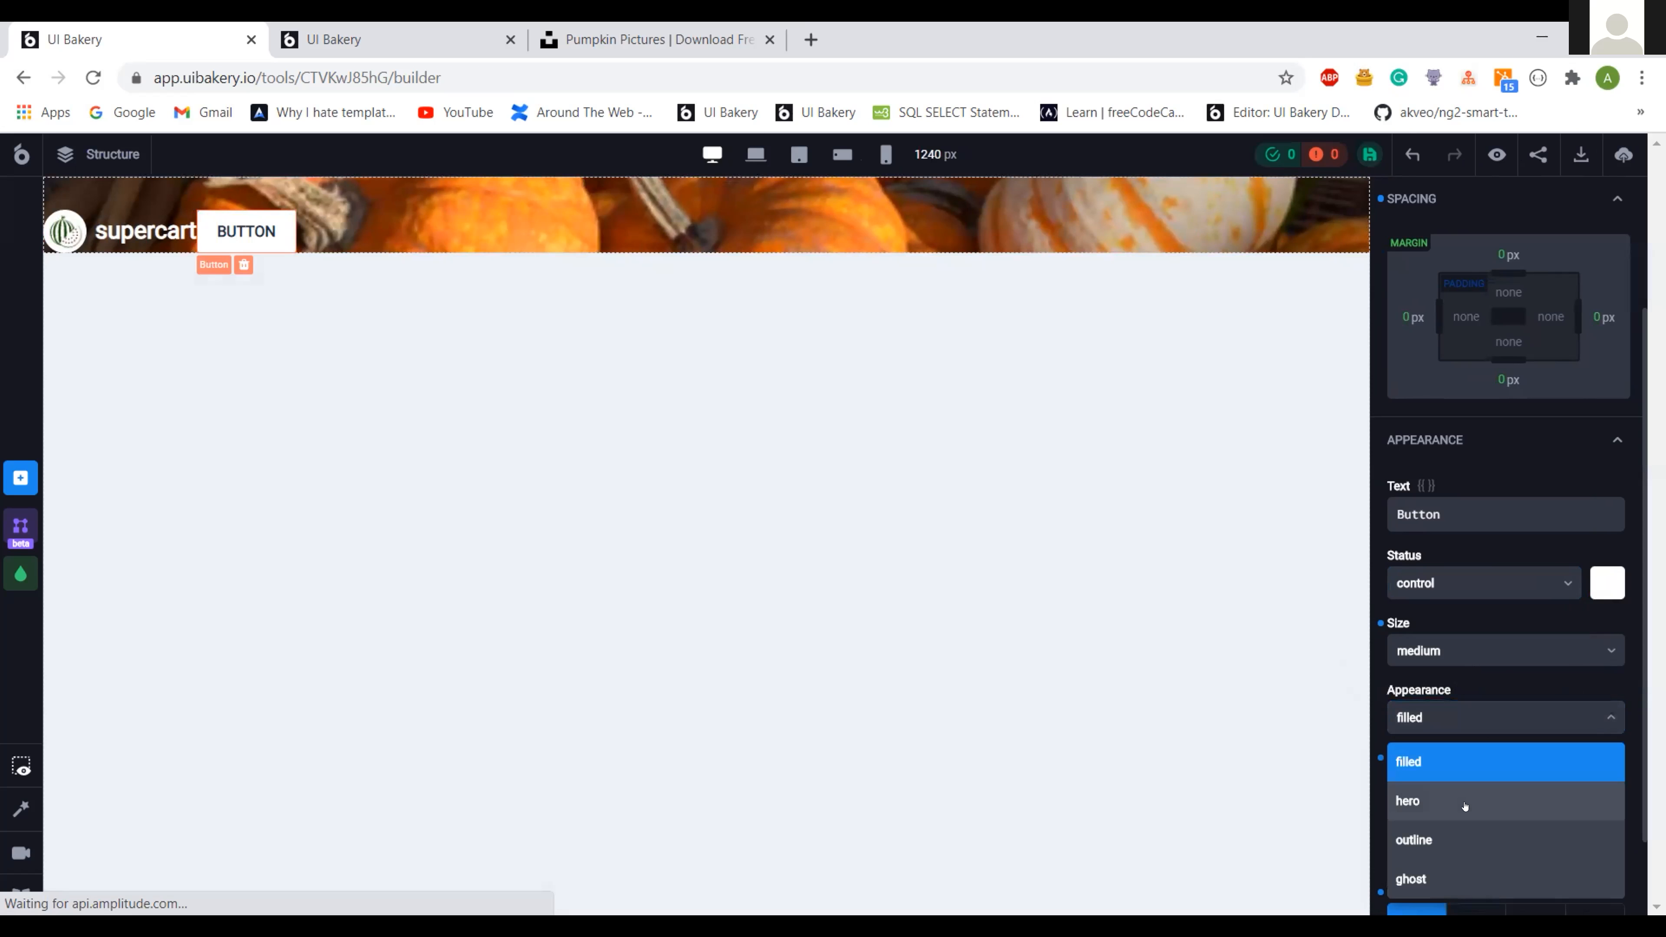
pyautogui.click(1451, 877)
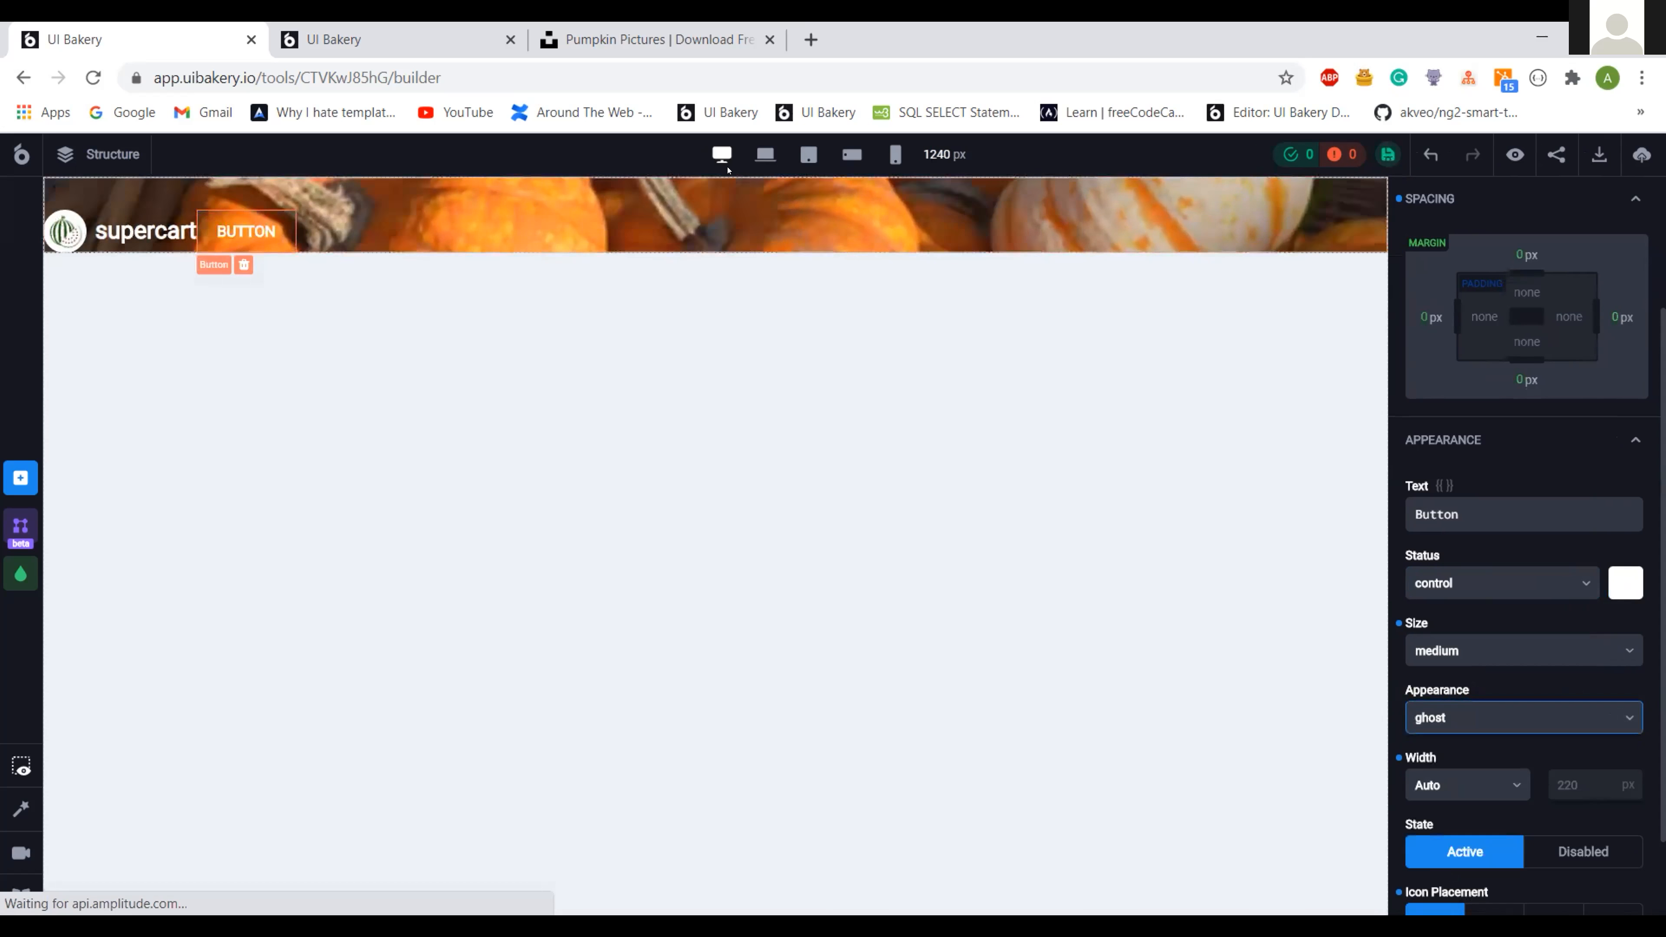
# - Compare with the reference page and change the header button's text to "stores"
pyautogui.click(394, 39)
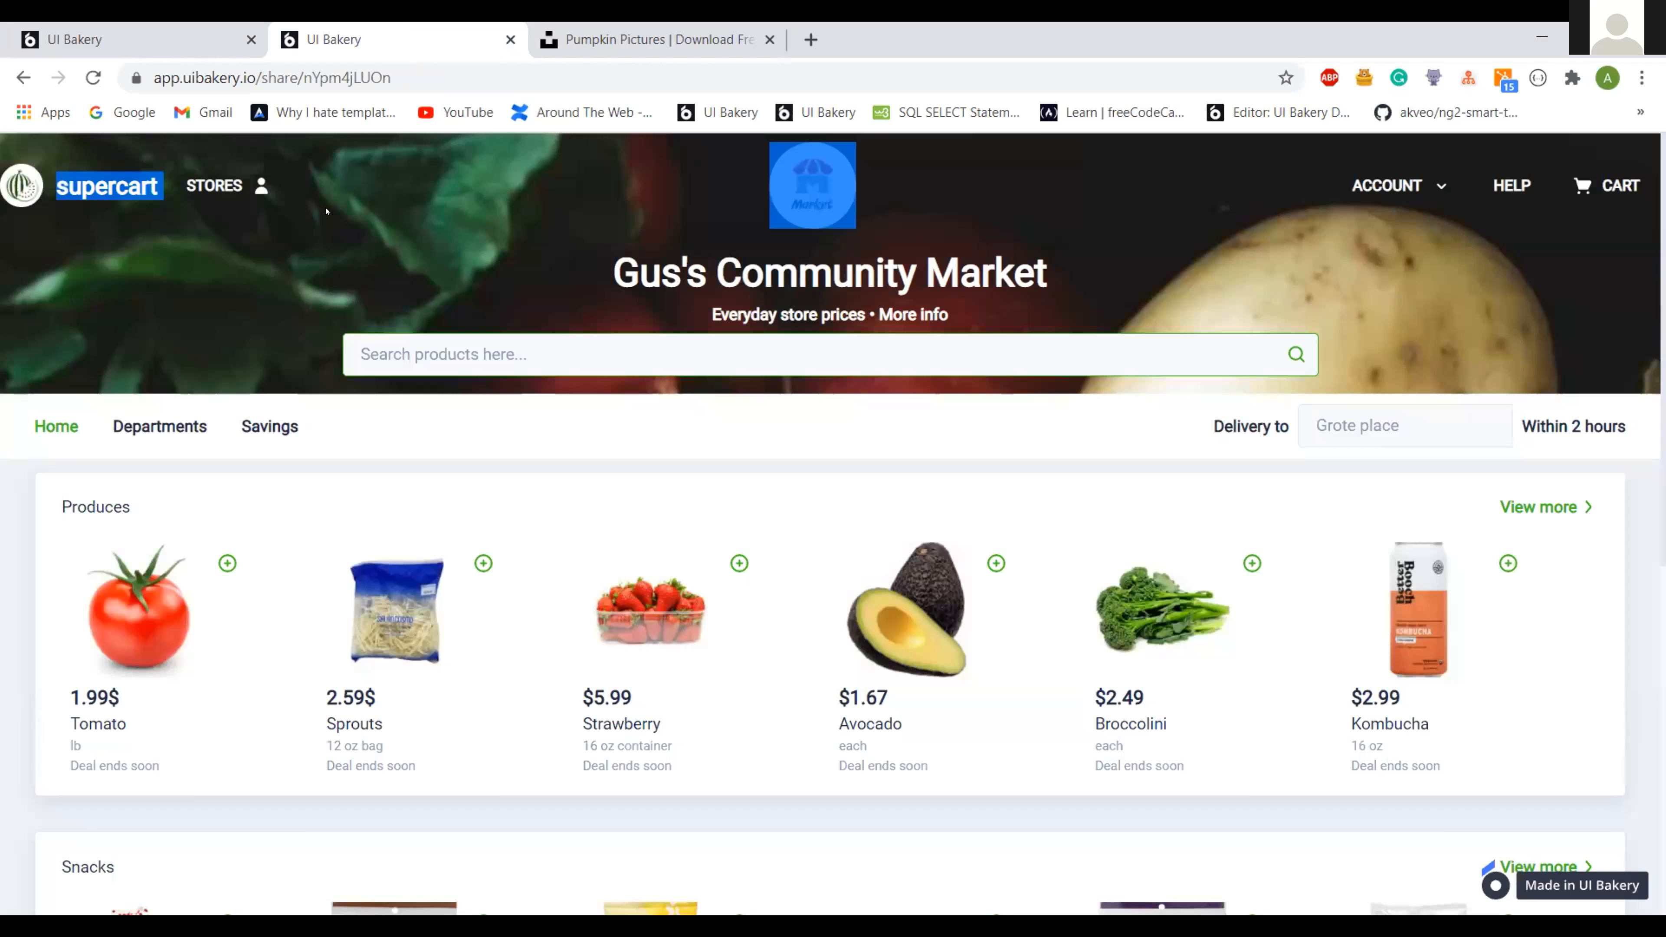
pyautogui.click(131, 40)
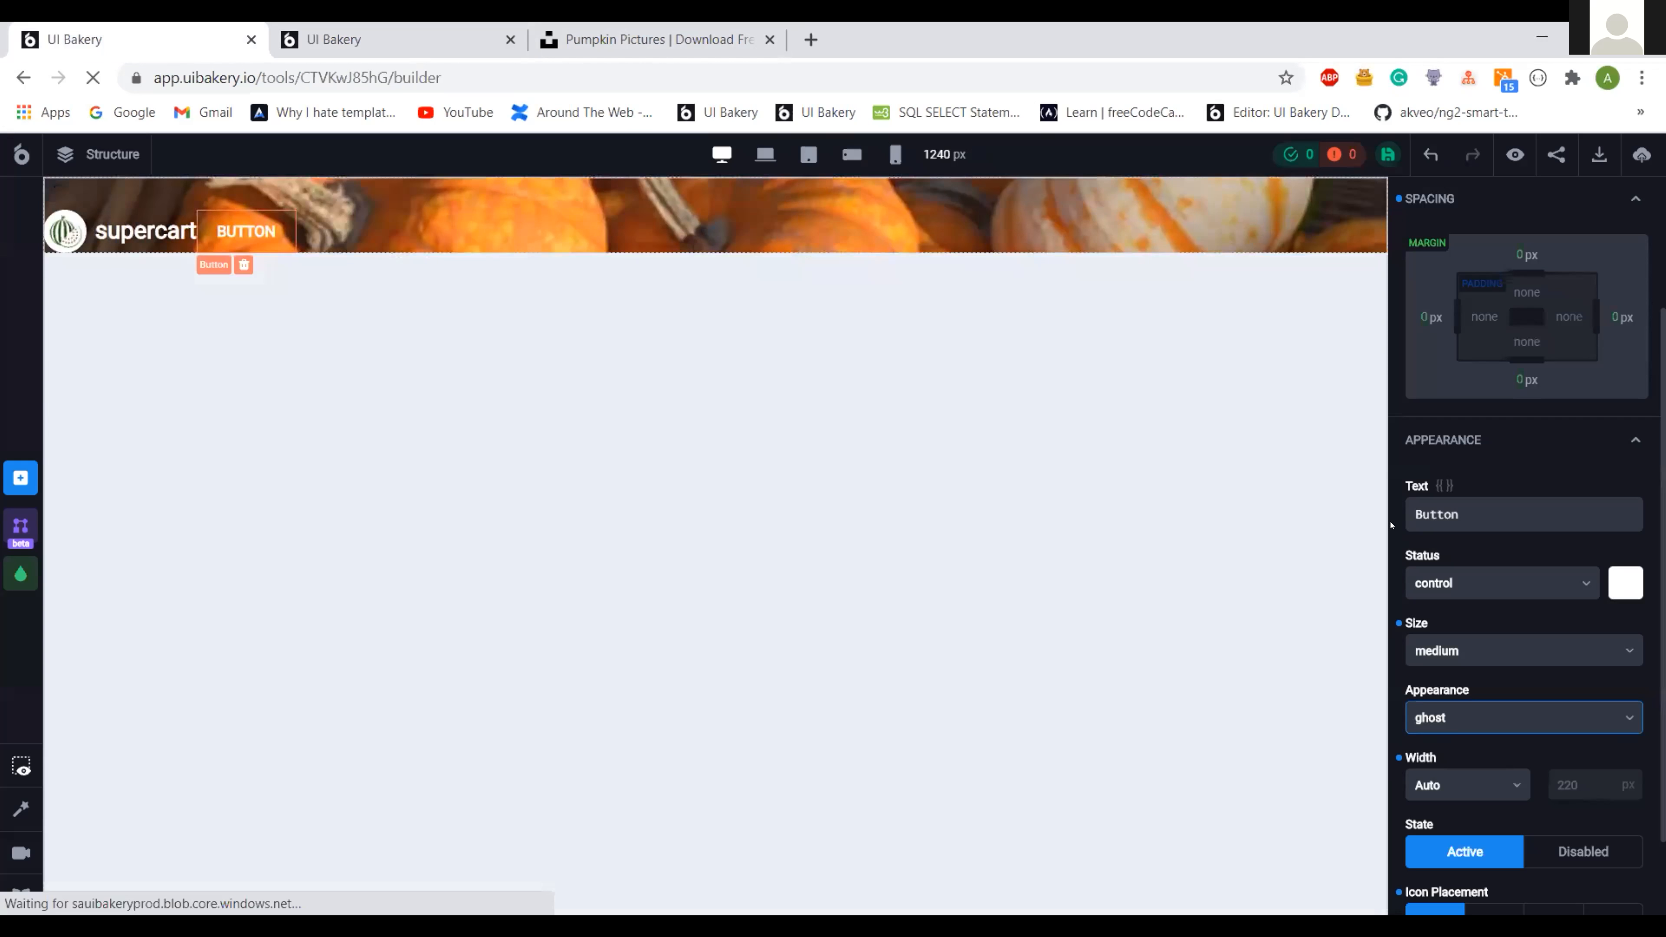
pyautogui.click(1460, 515)
pyautogui.doubleClick(1461, 515)
pyautogui.write('s')
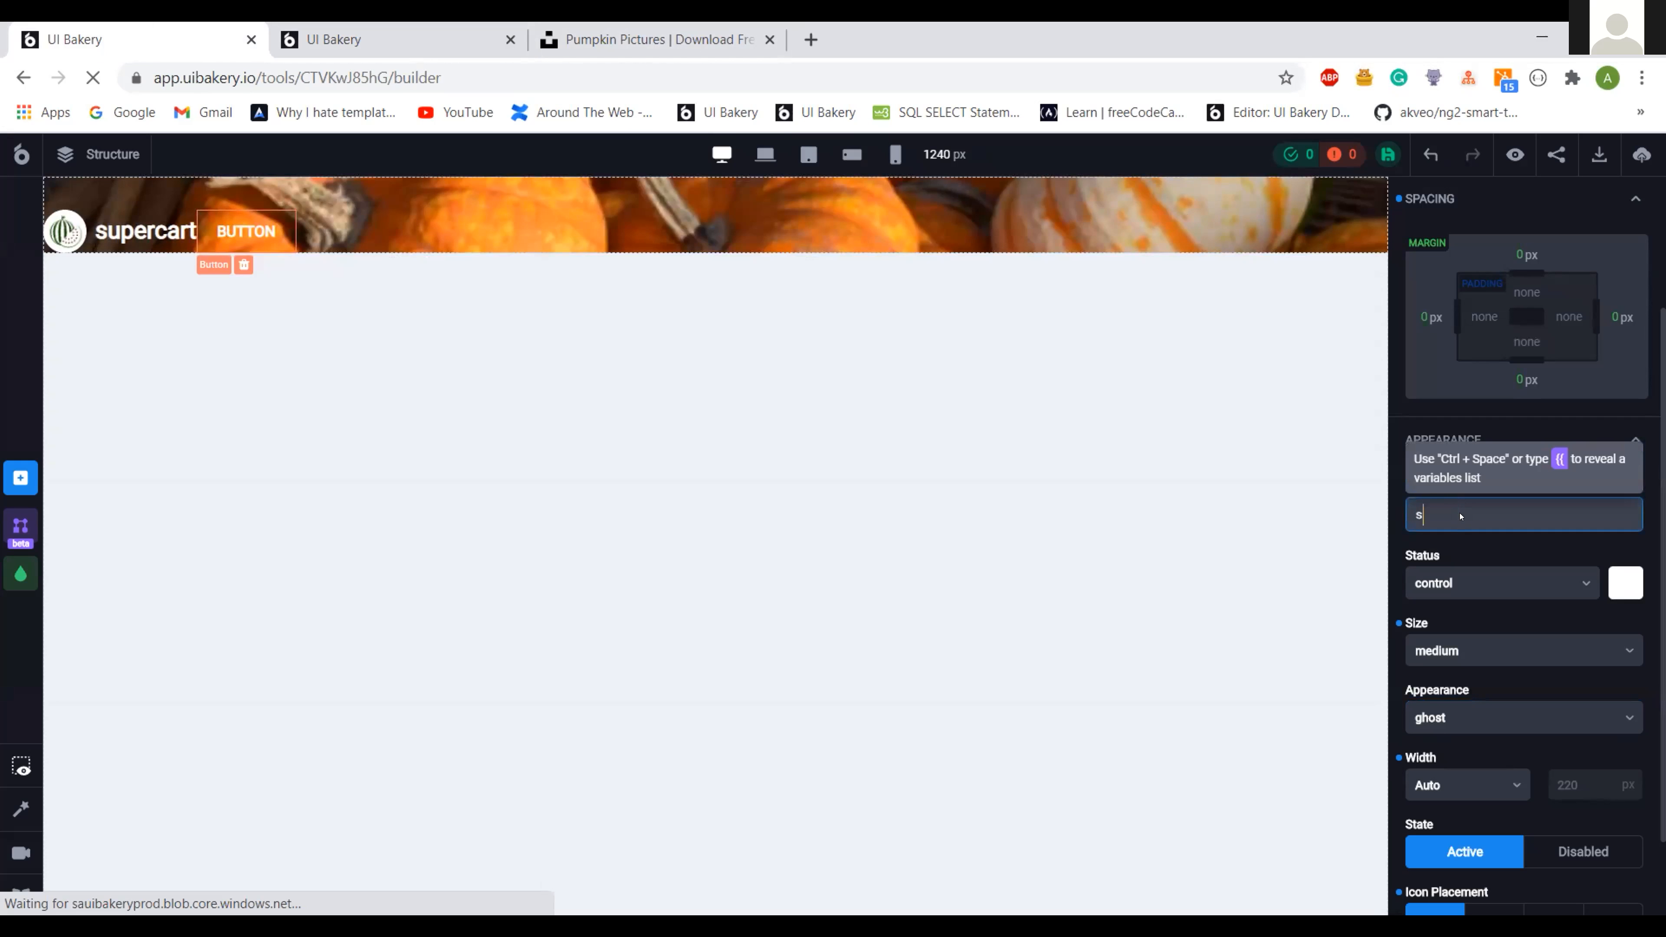
pyautogui.write('tores')
# - Place an icon after the stores button's text and set it to the person icon, as on the reference page
pyautogui.scroll(-1, 1507, 654)
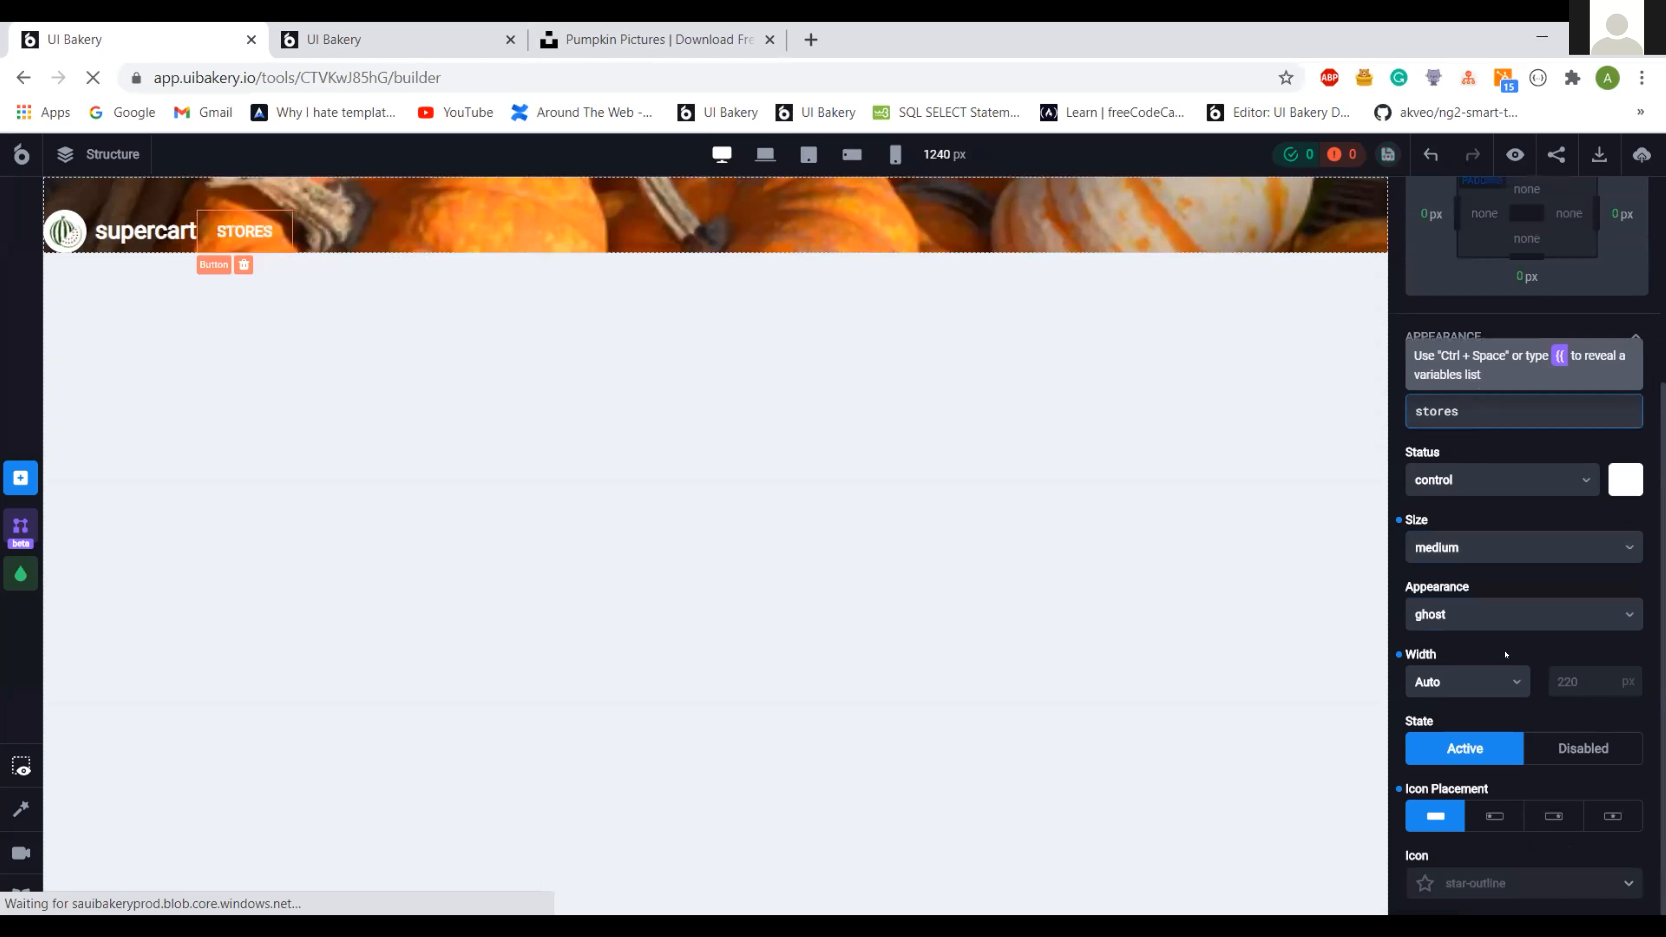
pyautogui.click(1556, 817)
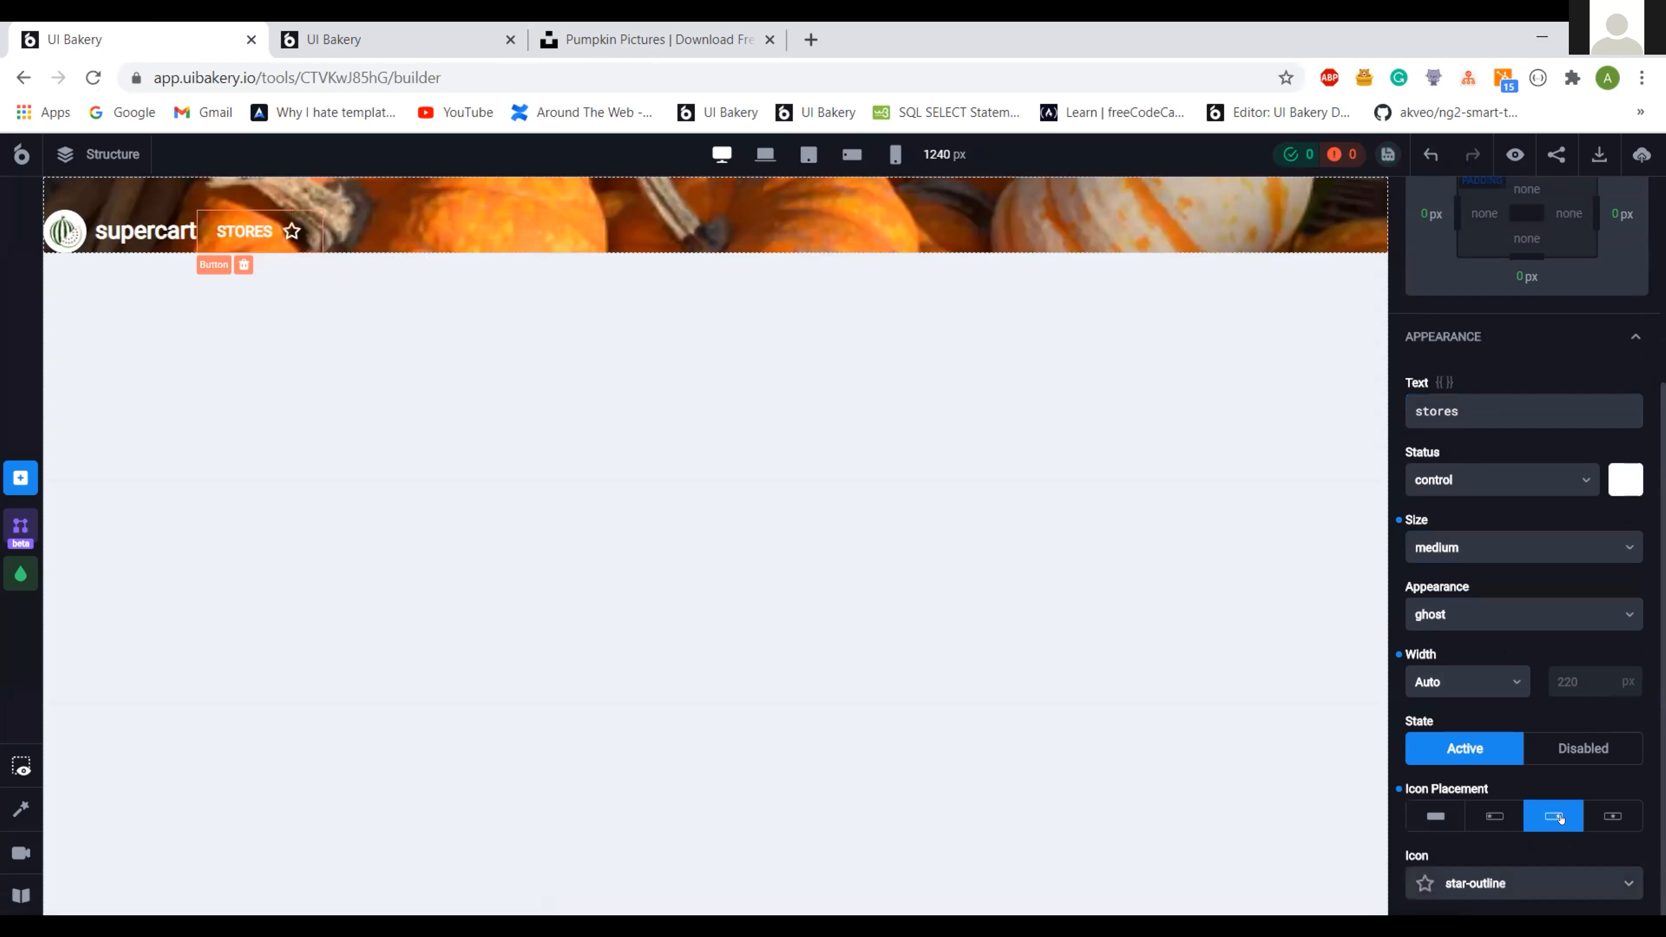
pyautogui.click(715, 547)
pyautogui.click(350, 26)
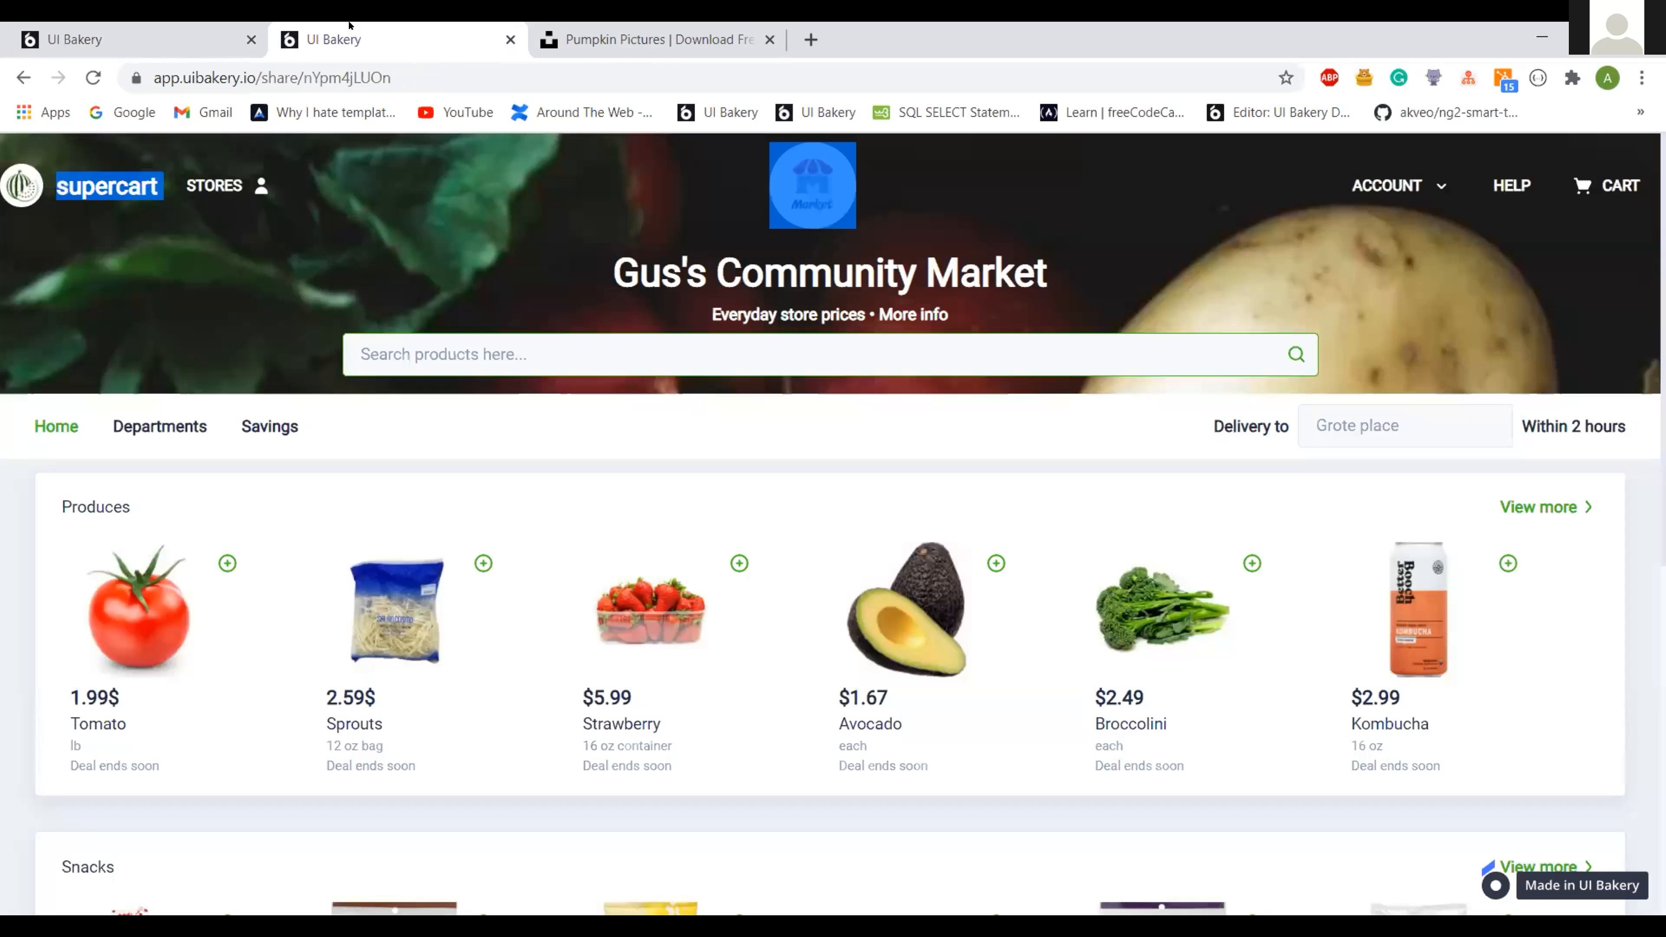
pyautogui.click(186, 27)
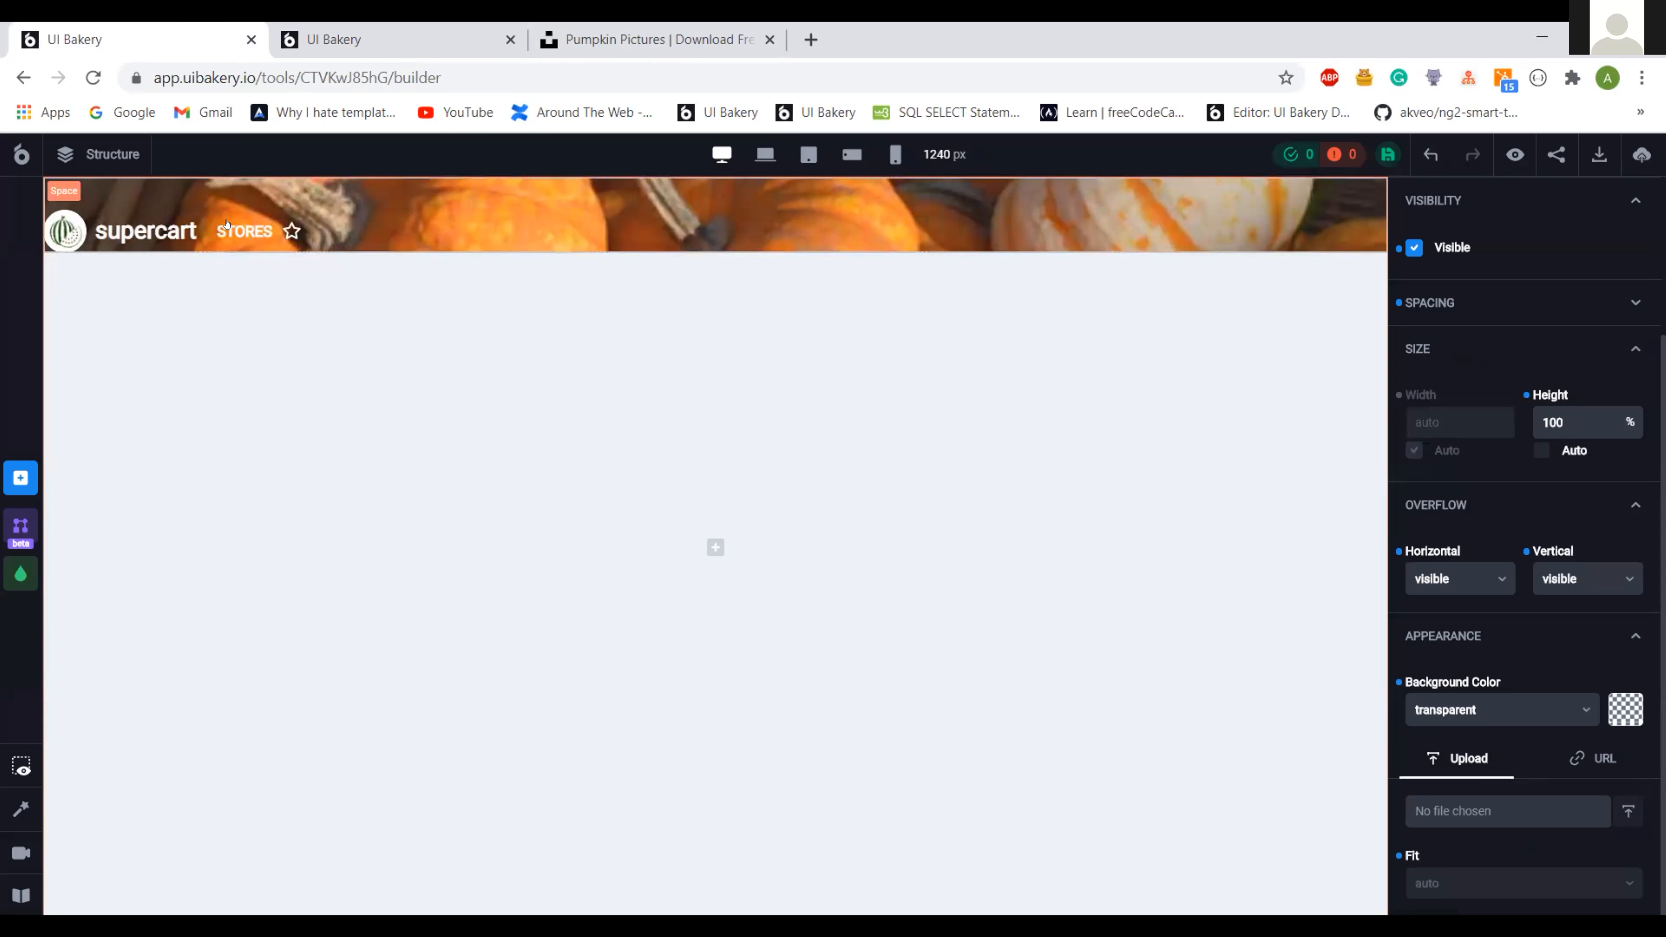
pyautogui.click(244, 231)
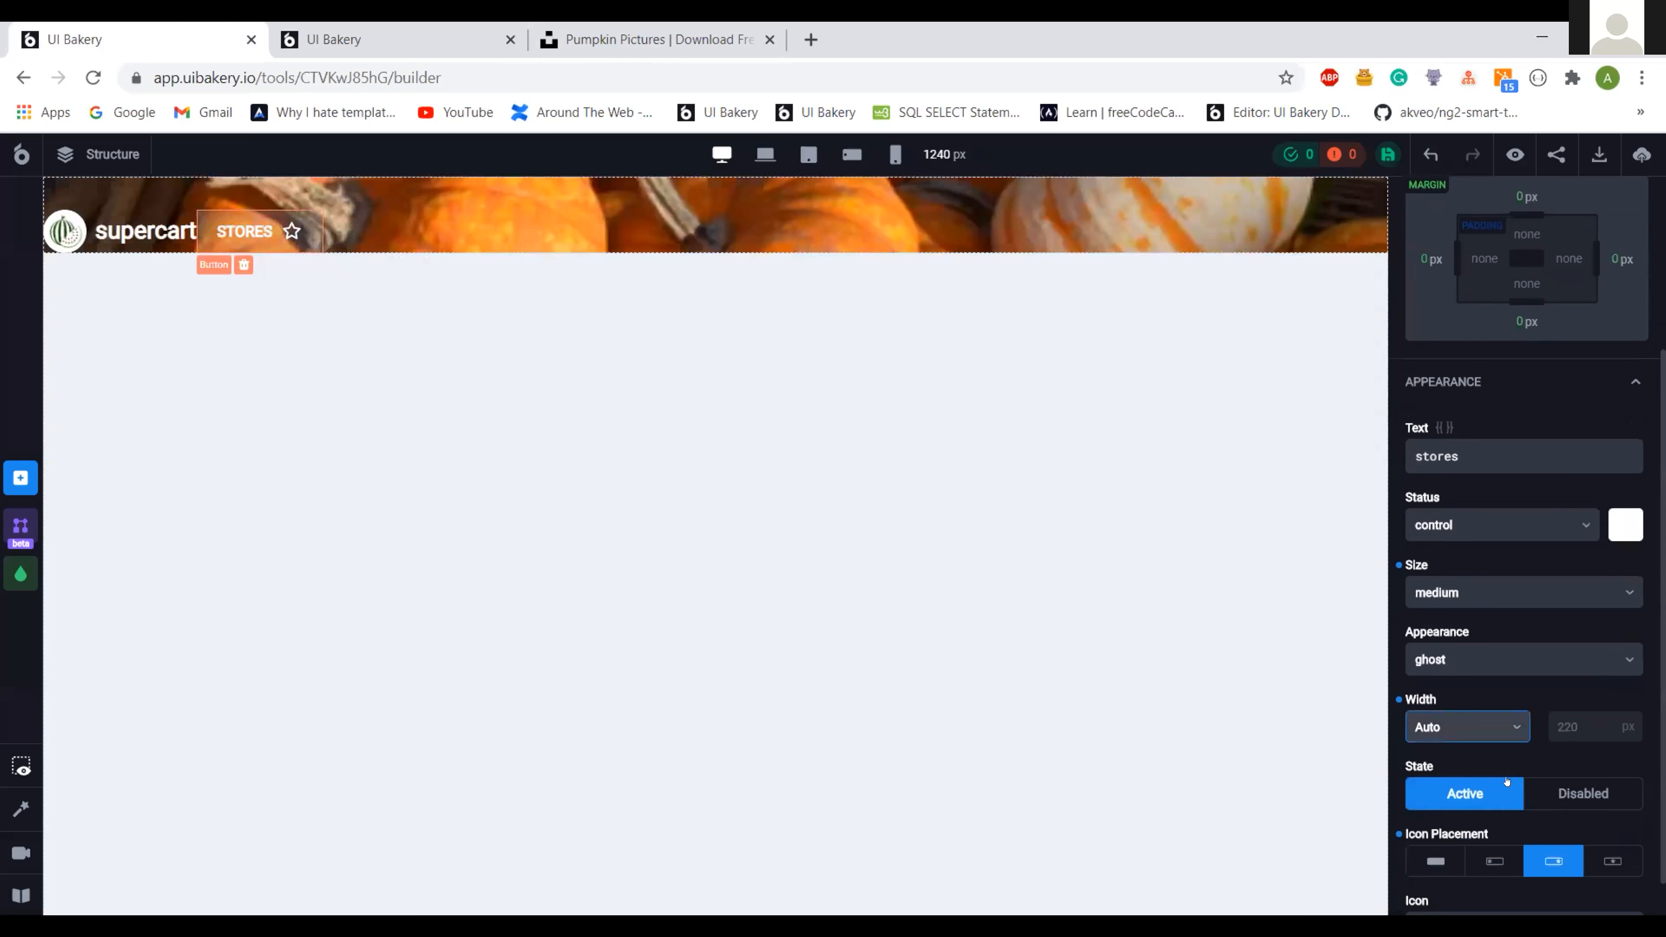
pyautogui.scroll(-1, 1507, 781)
pyautogui.click(1522, 875)
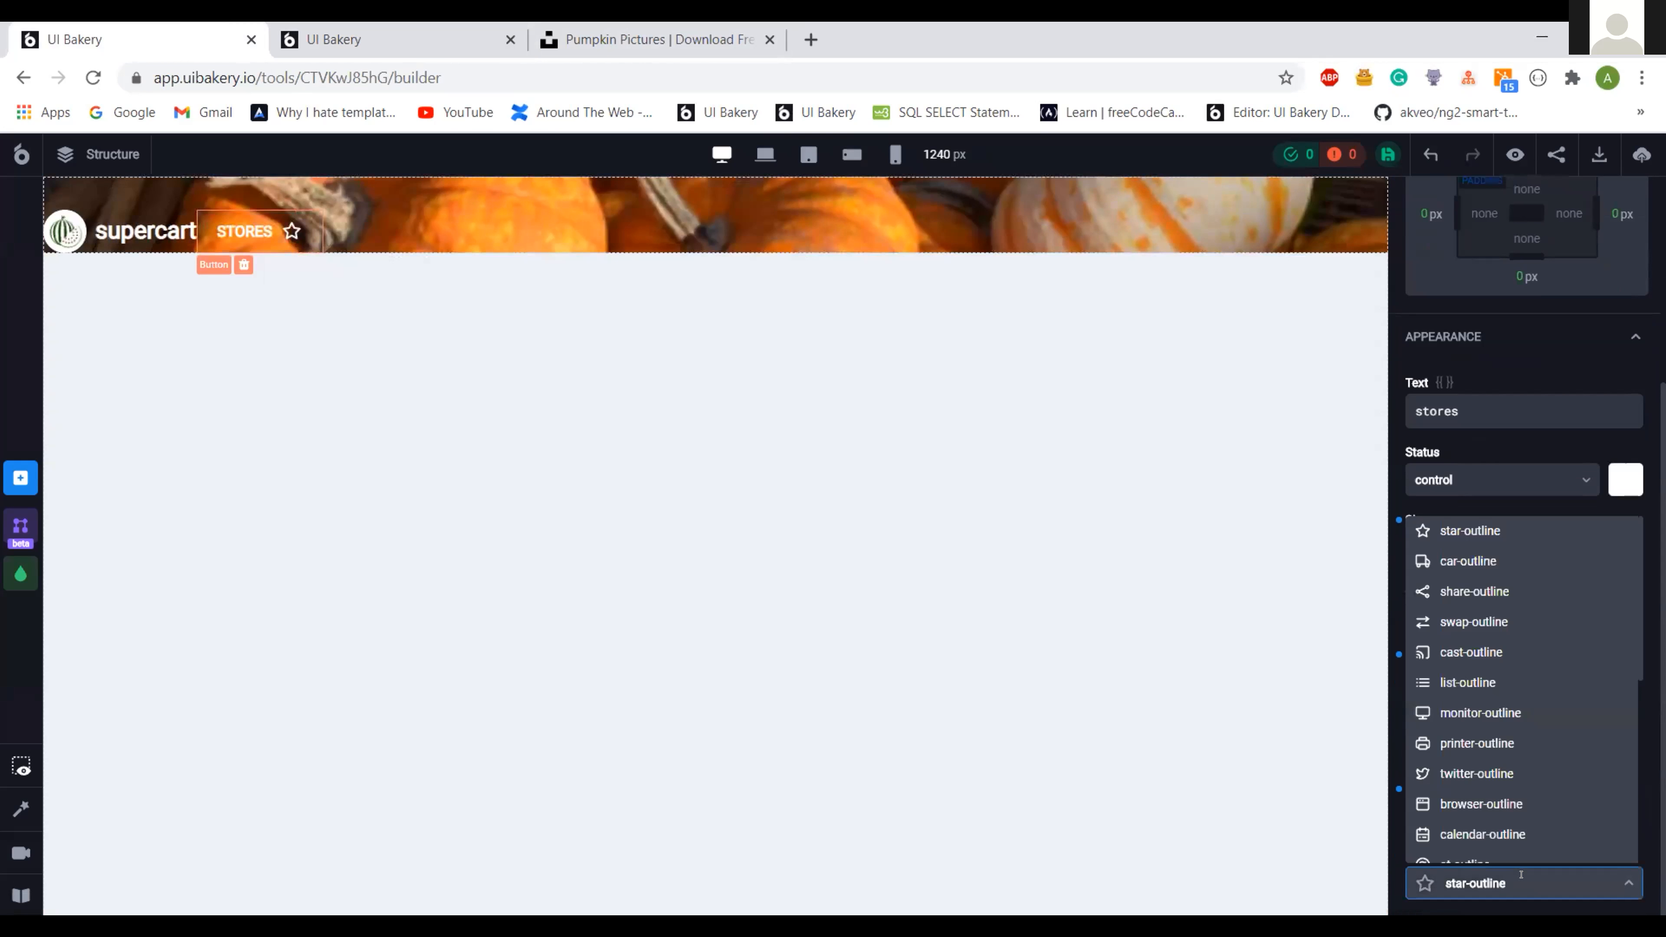
pyautogui.hotkey('ctrl', 'a')
pyautogui.write('pers')
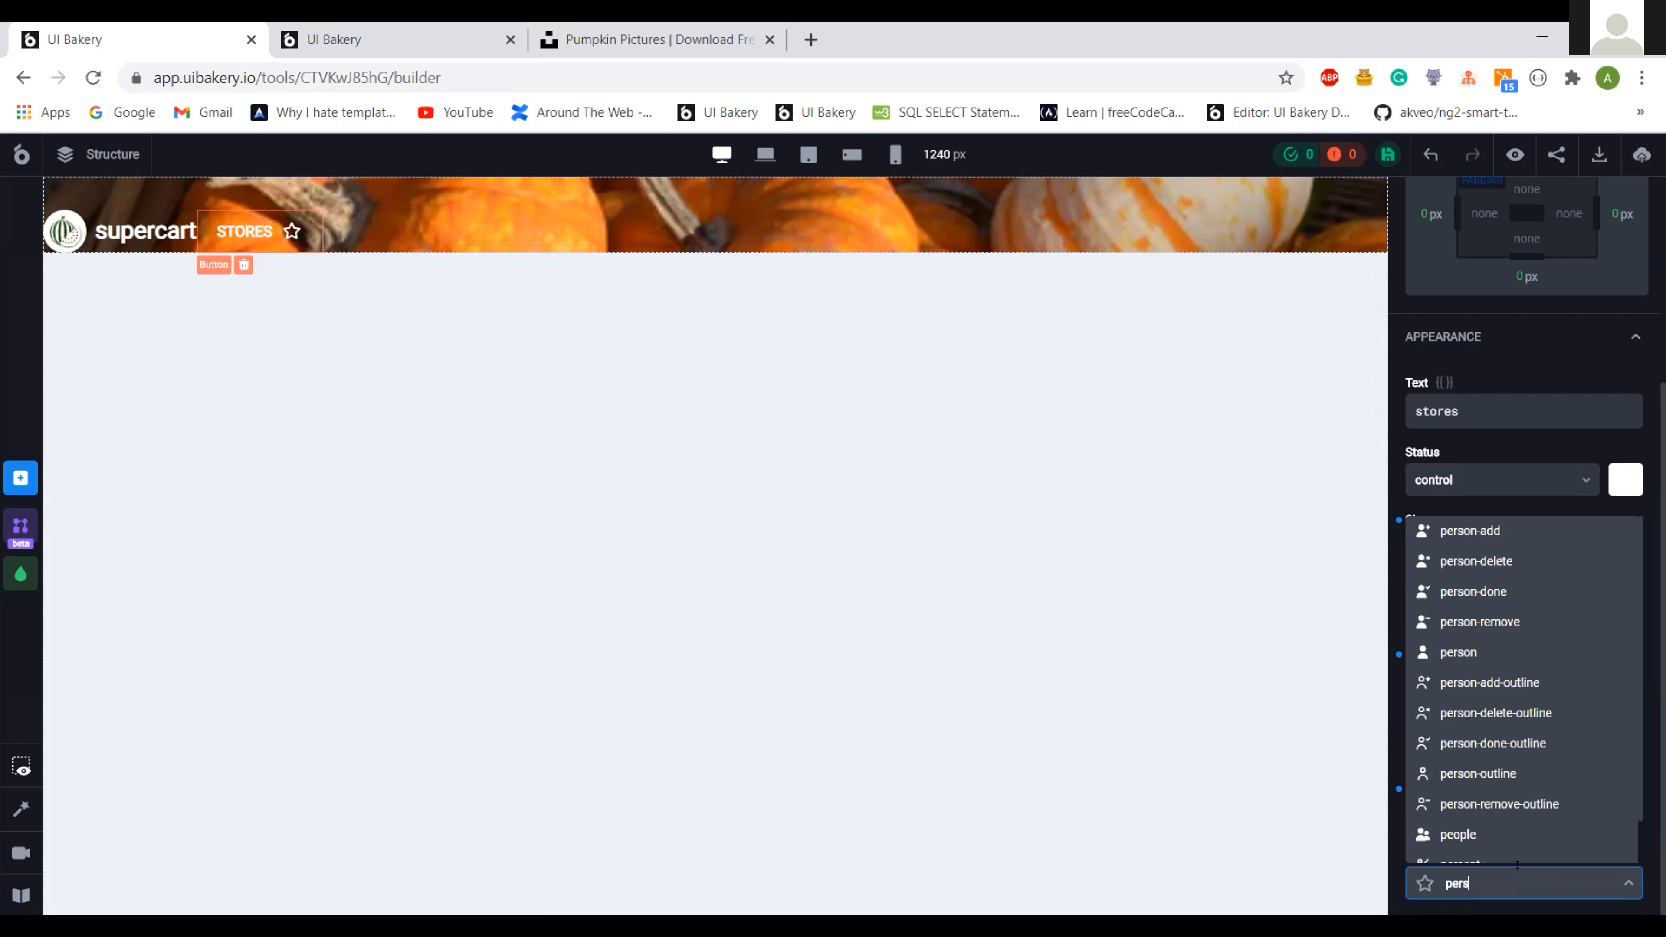
pyautogui.click(1455, 654)
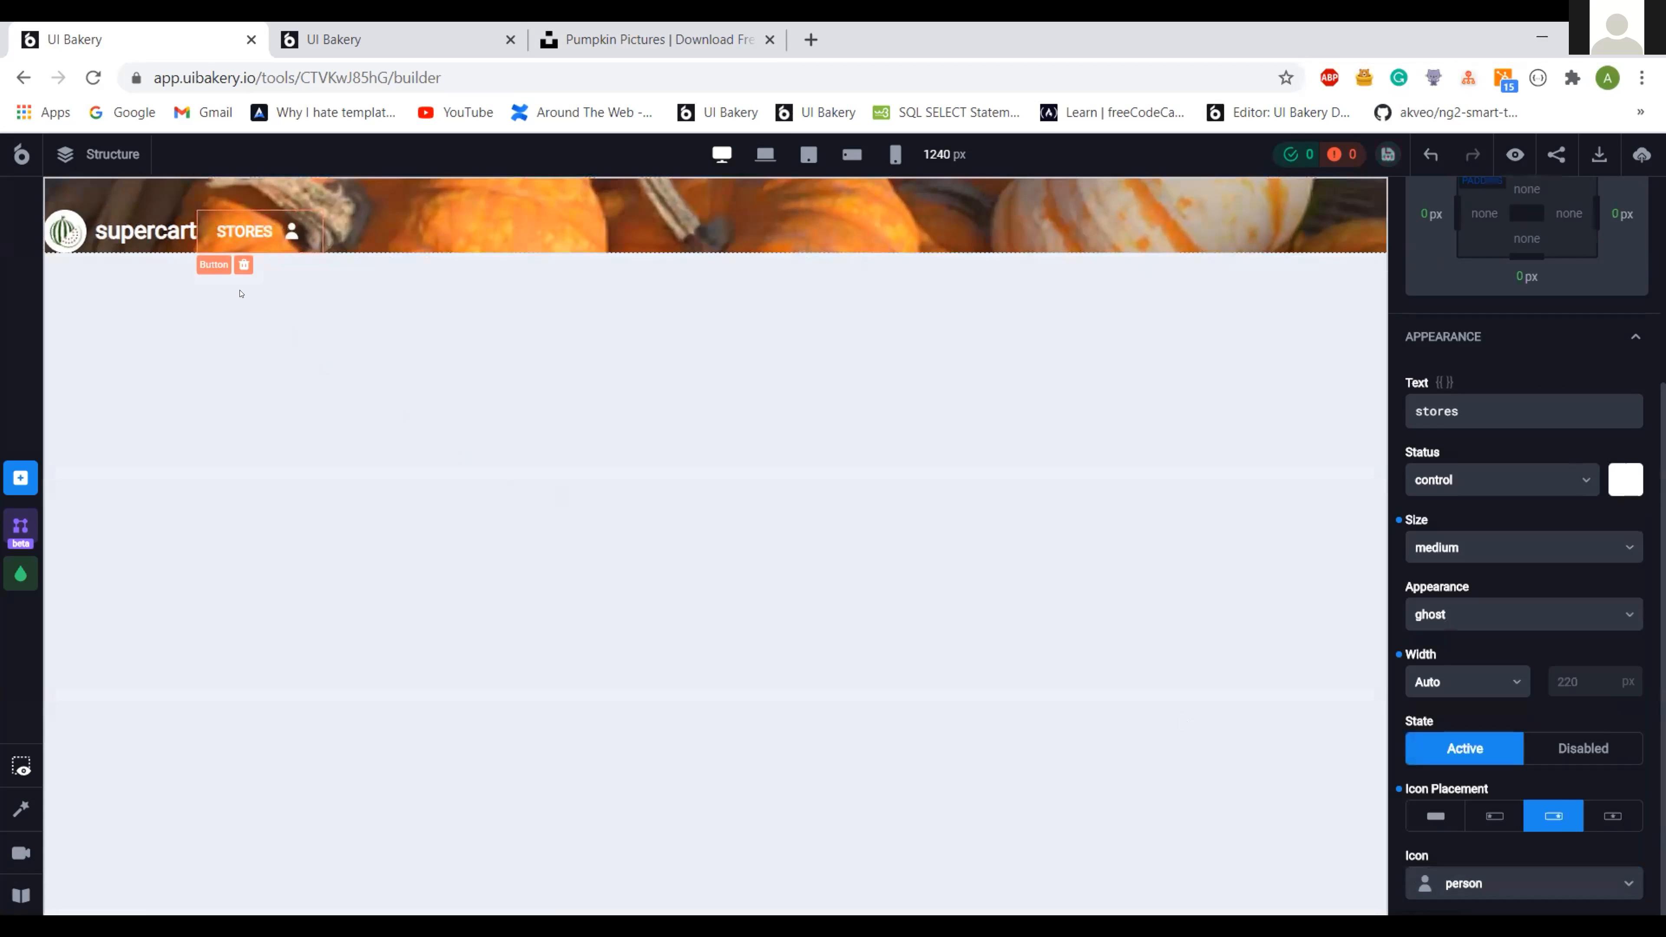
# - Give the supercart heading a right margin of 8 px and compare the header with the reference page
pyautogui.click(146, 231)
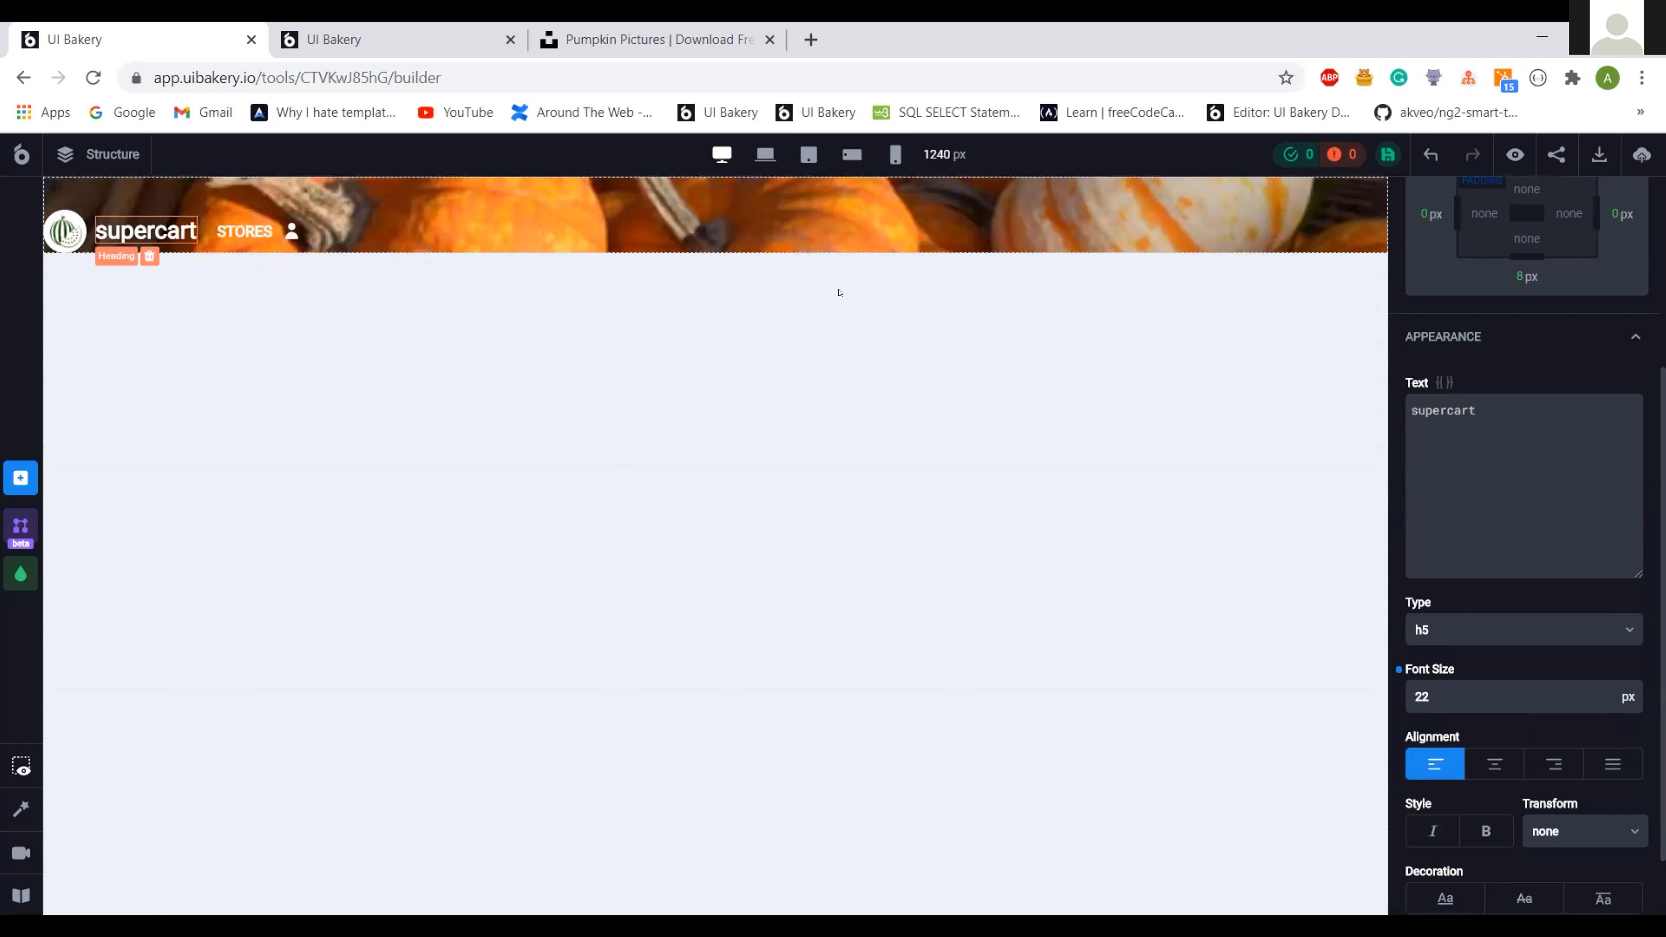
pyautogui.click(1608, 209)
pyautogui.write('8')
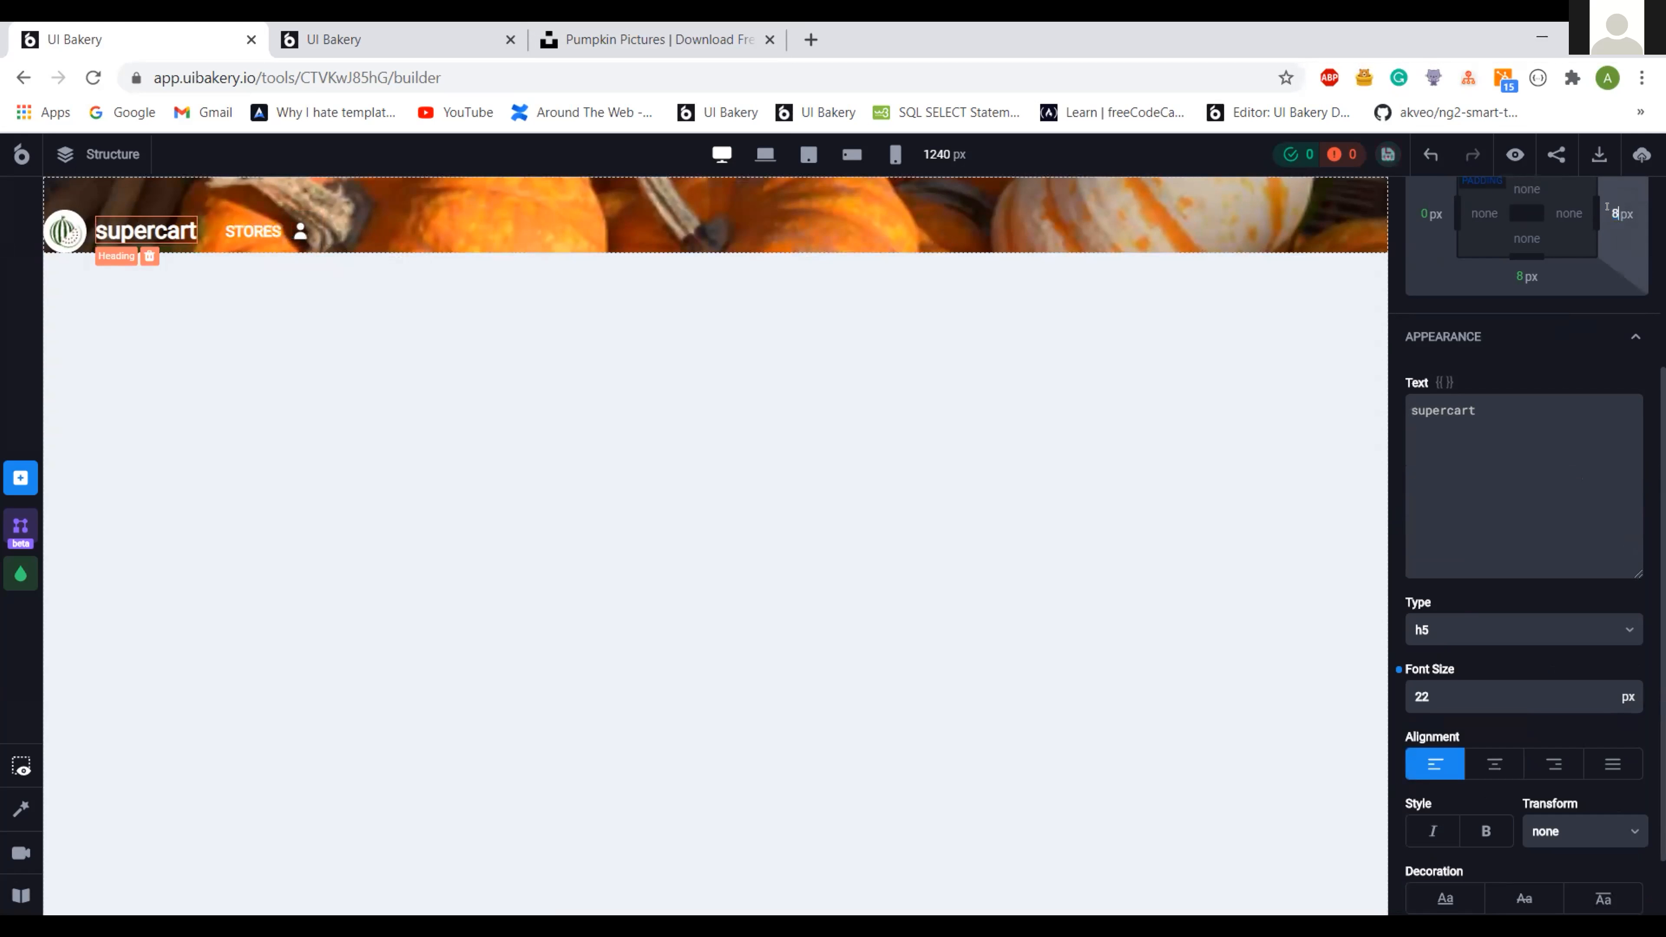
pyautogui.press('Return')
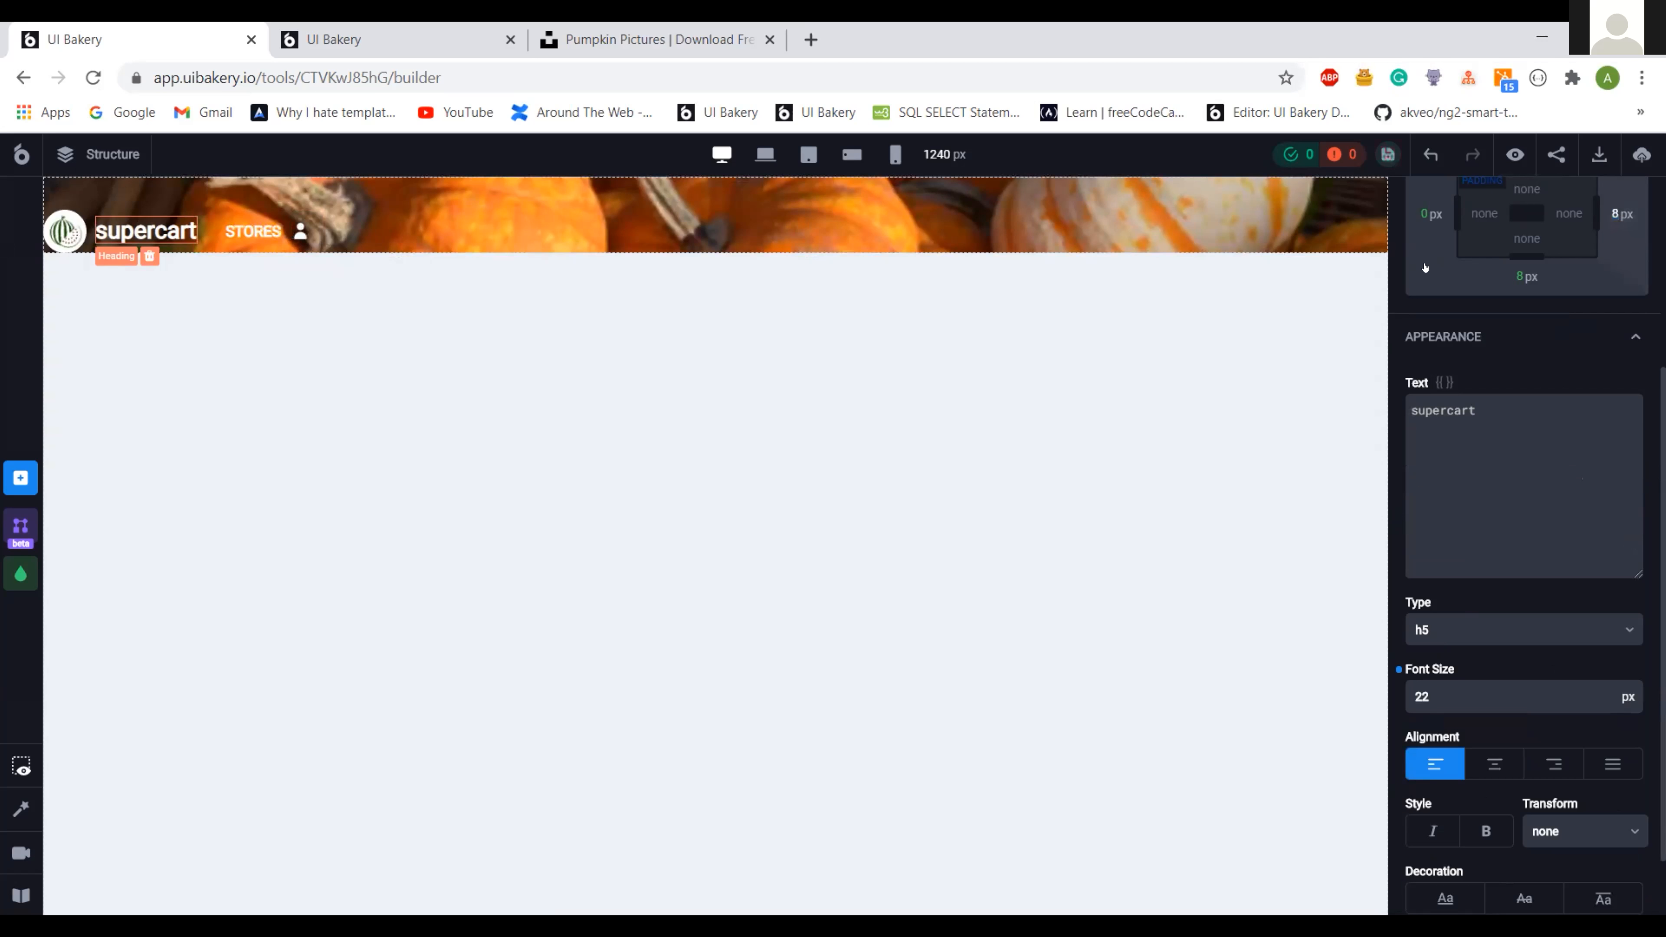
pyautogui.click(390, 52)
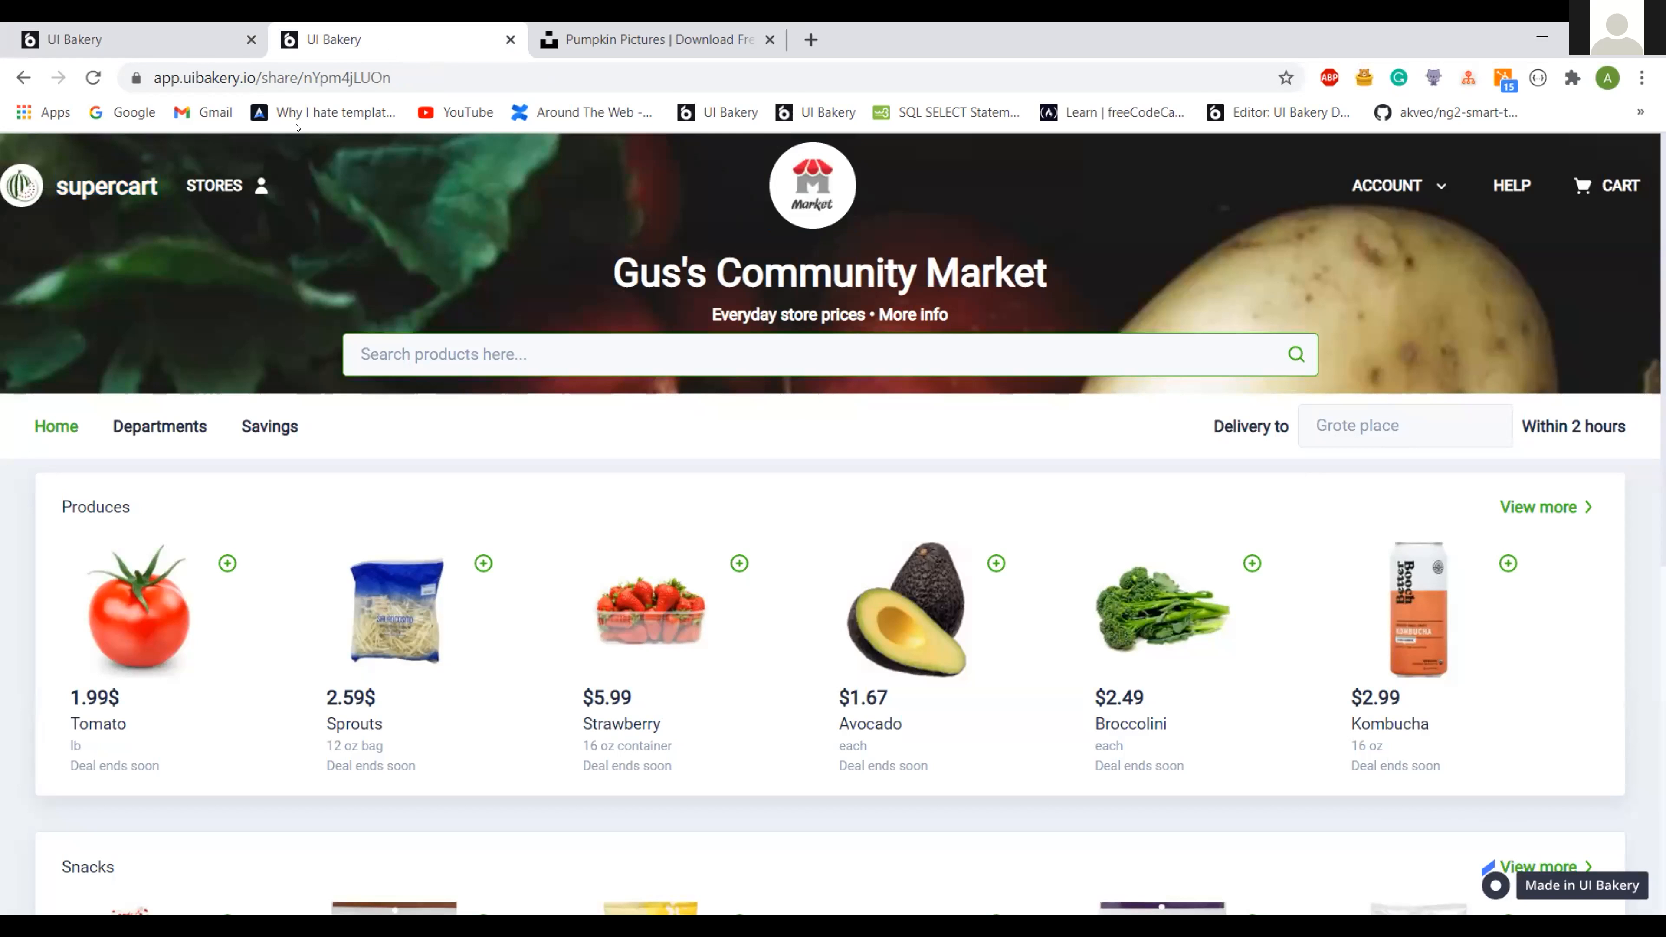
pyautogui.click(159, 43)
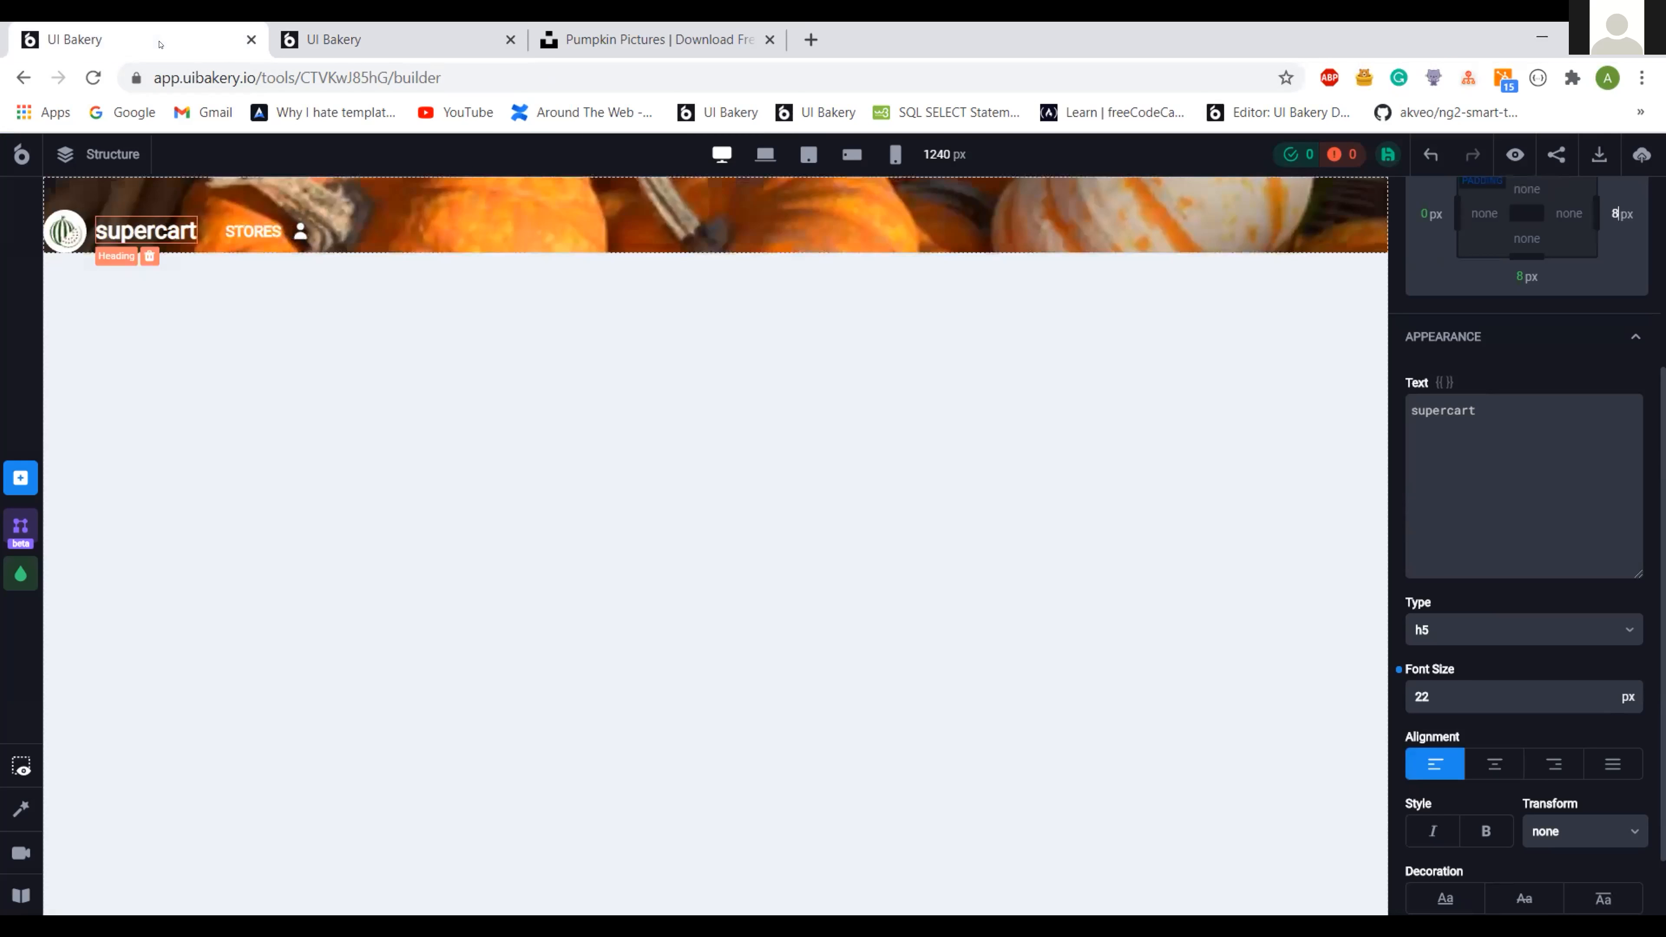
# - Duplicate the watermelon logo image inside the header and replace the copy's file with market.jpg
pyautogui.click(46, 235)
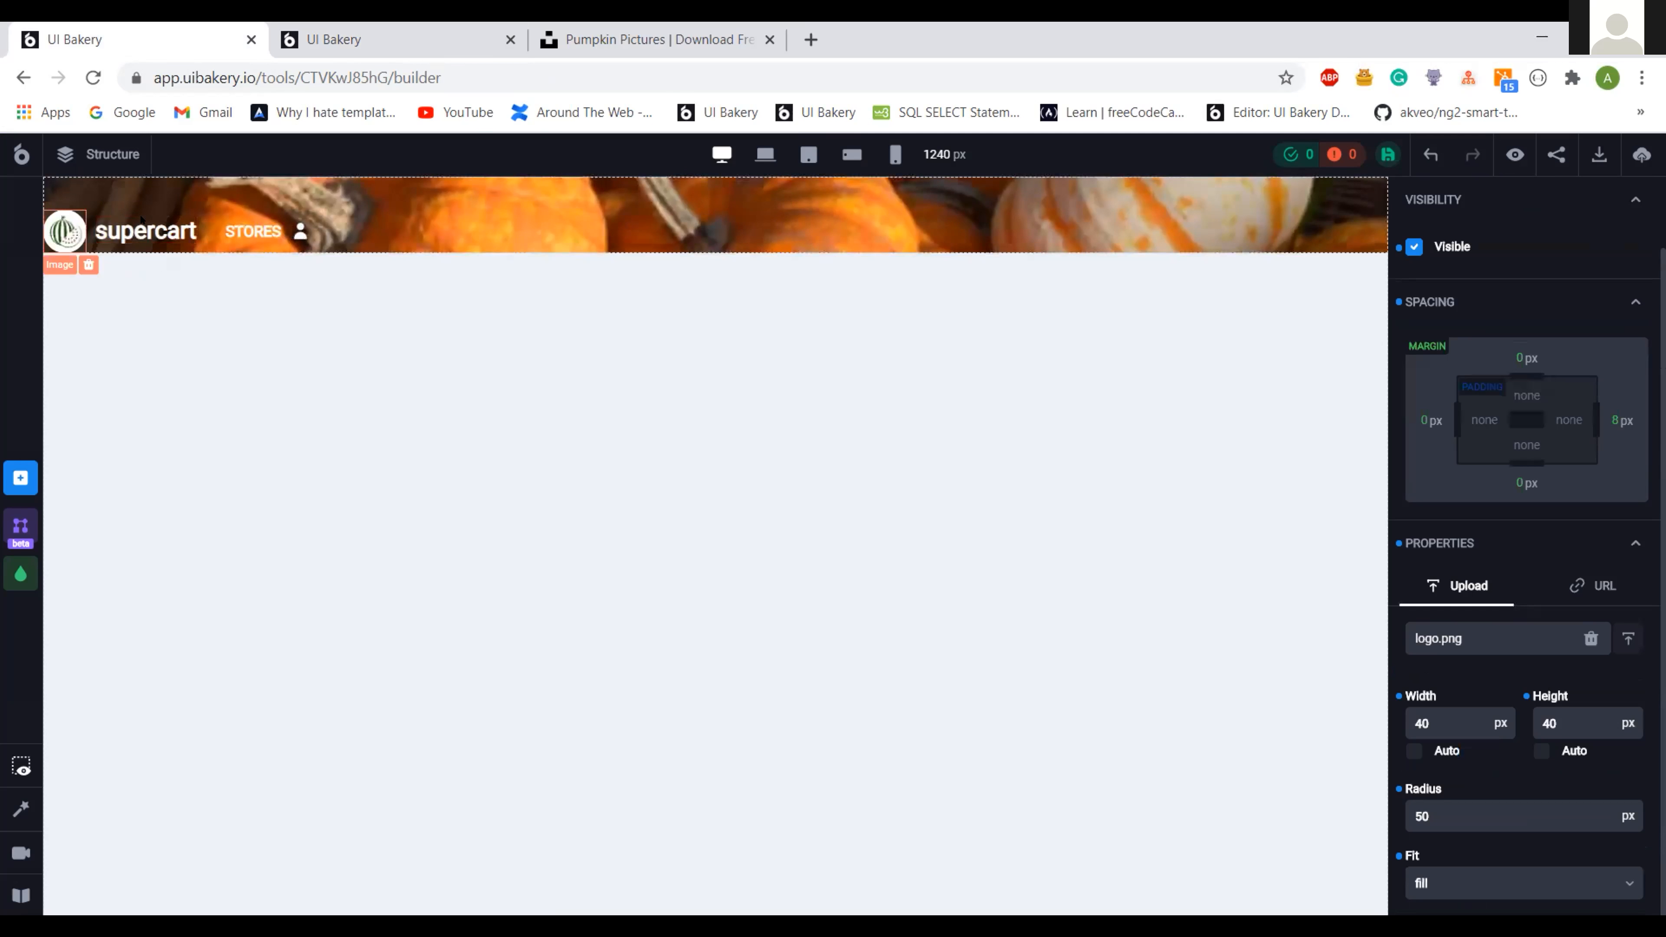
pyautogui.click(410, 192)
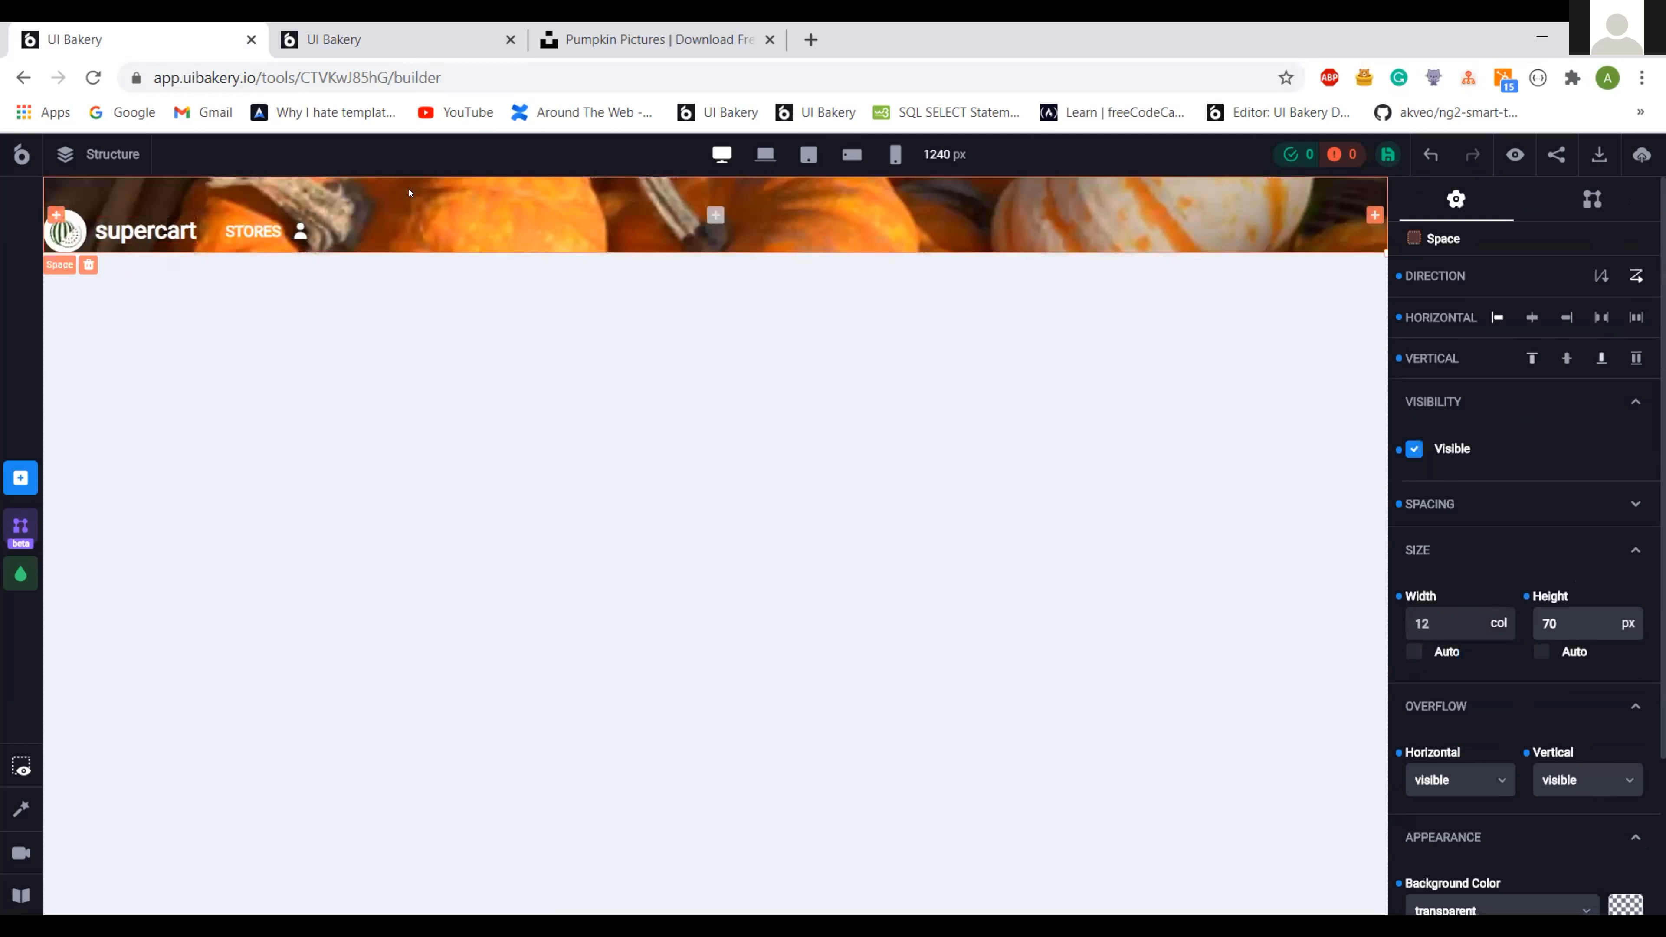
pyautogui.hotkey('ctrl', 'v')
pyautogui.click(352, 223)
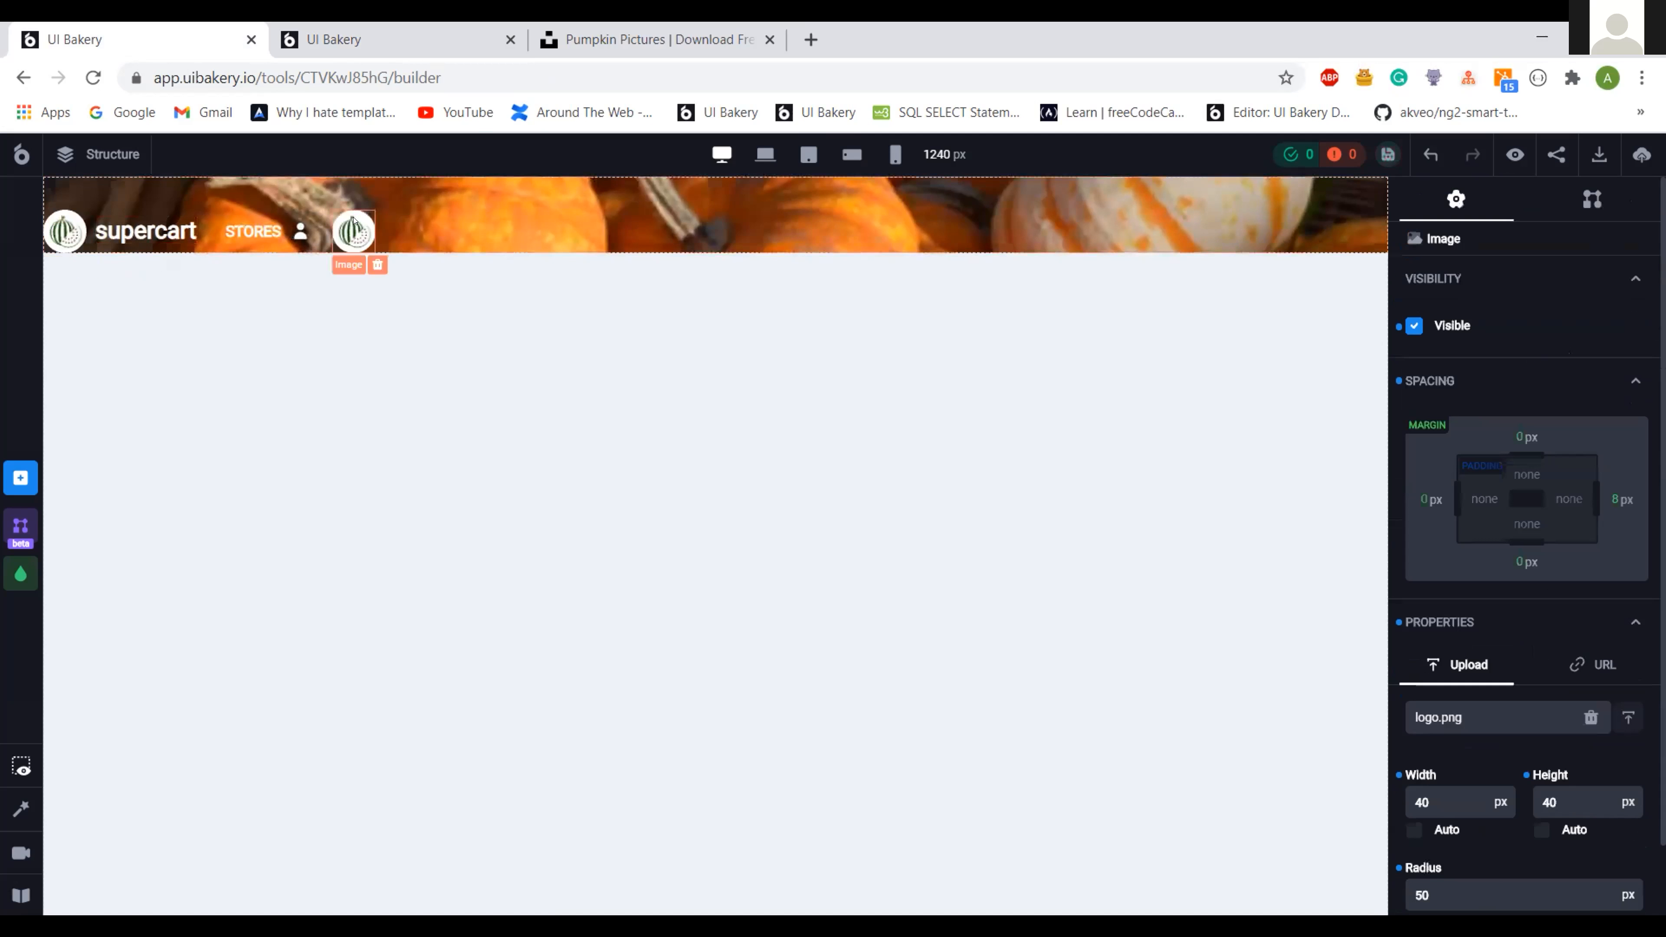
pyautogui.click(1591, 718)
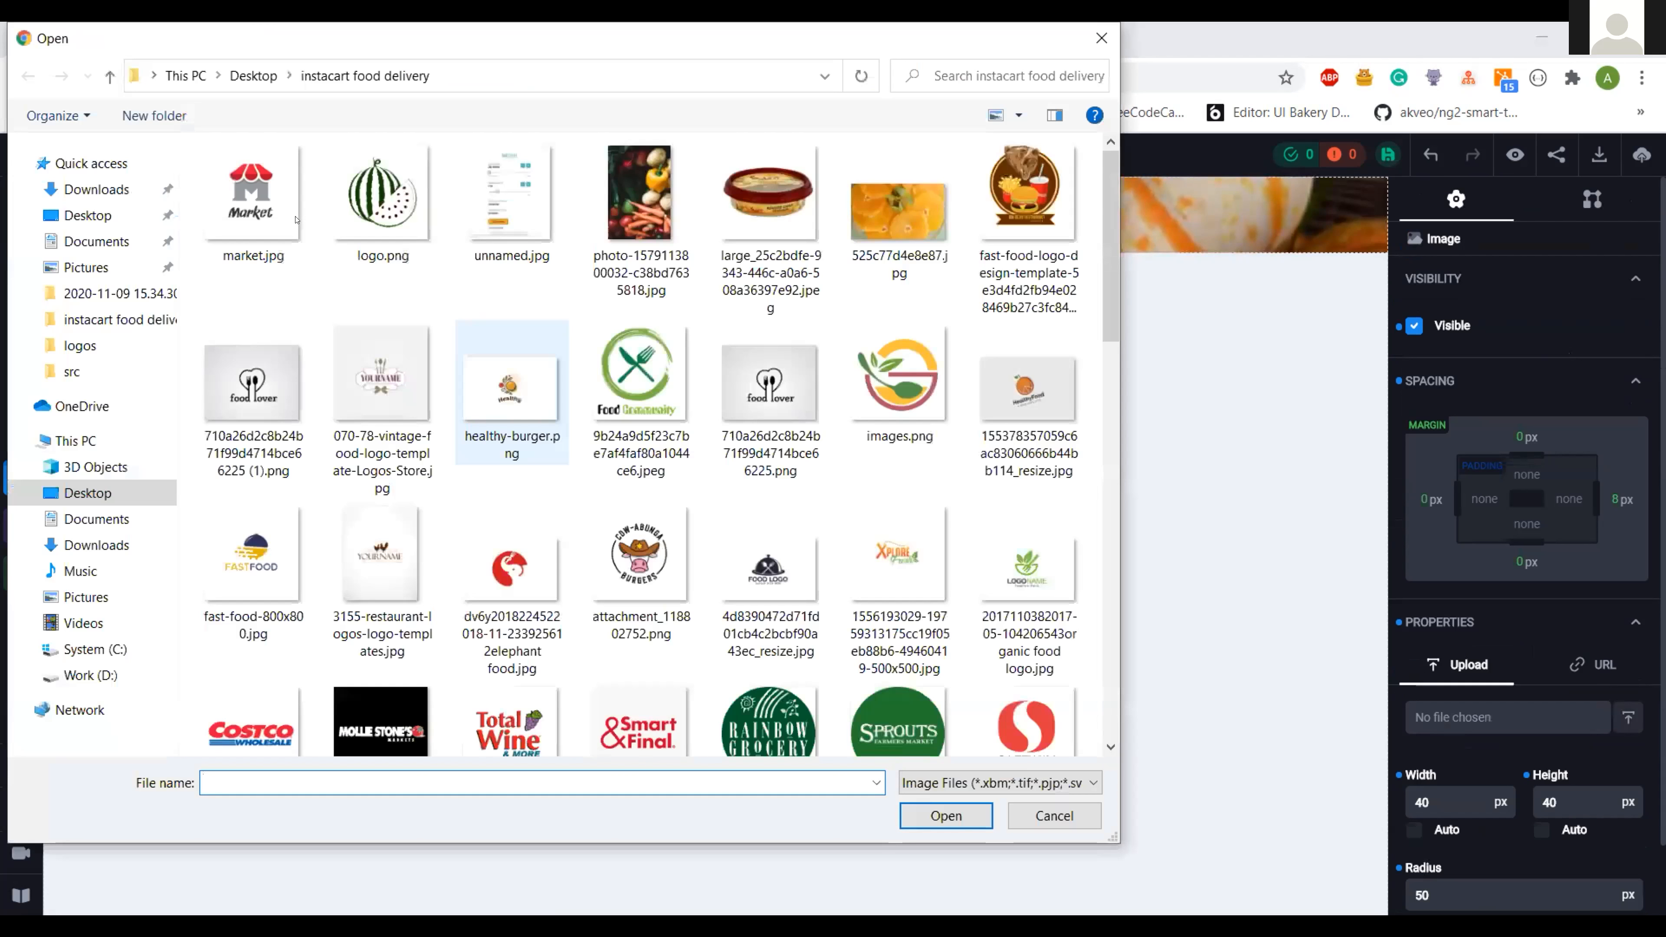
pyautogui.click(253, 197)
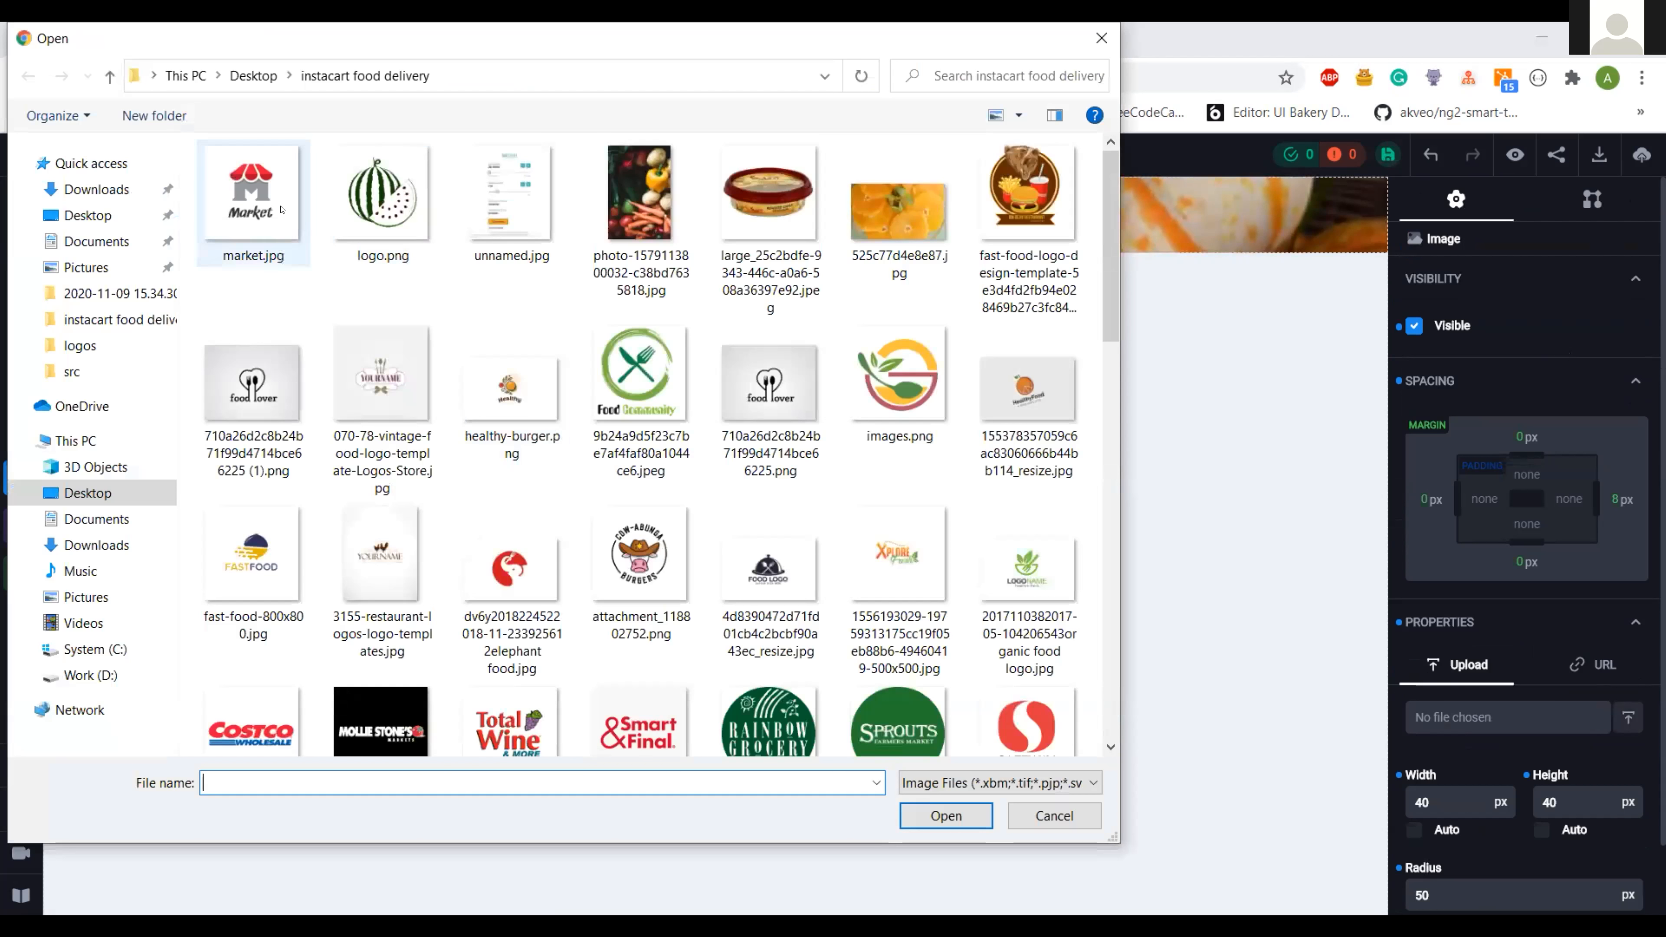
pyautogui.click(979, 818)
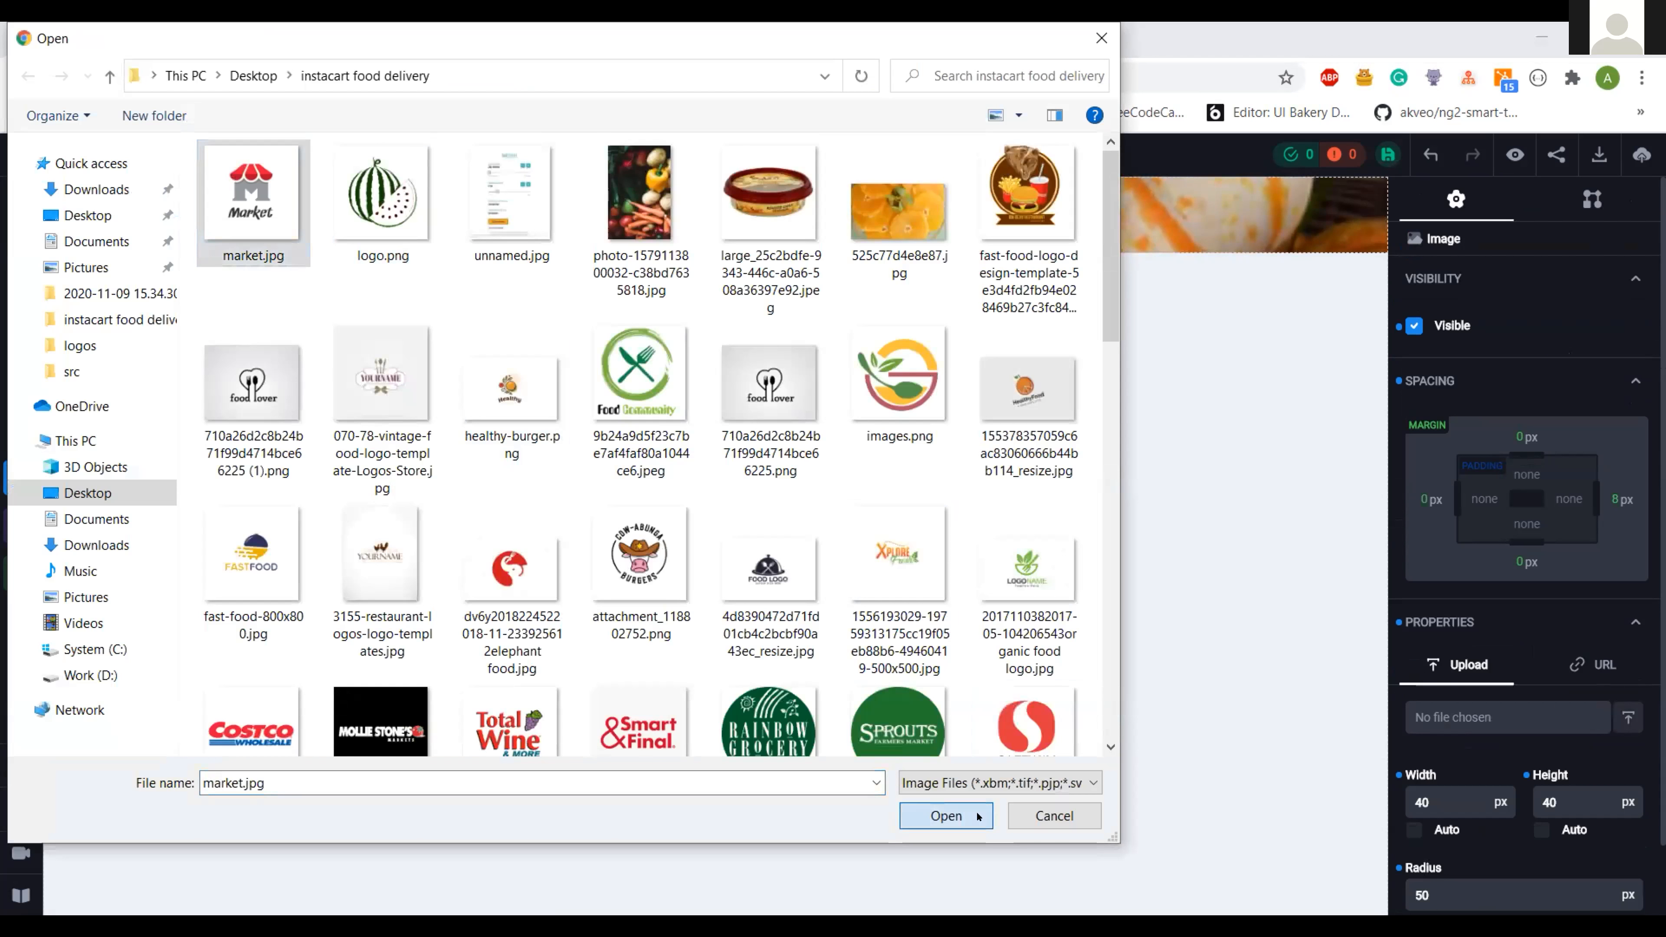
# - Set the market logo image's width and height to 70 px each
pyautogui.scroll(-1, 1418, 706)
pyautogui.doubleClick(1419, 722)
pyautogui.write('70')
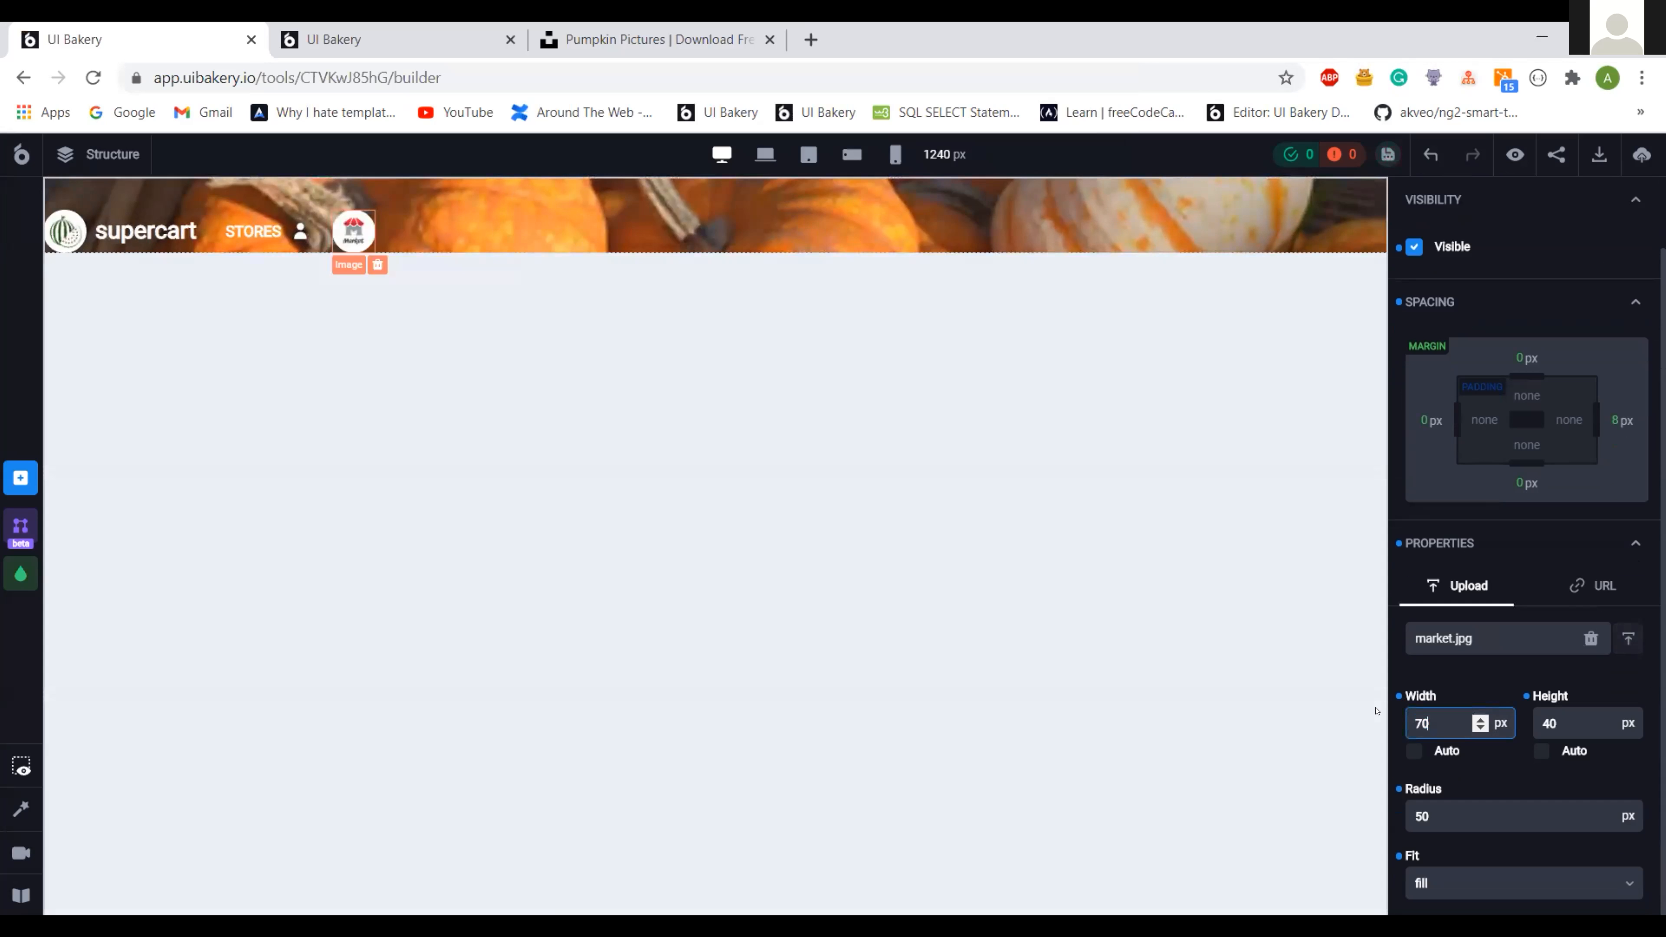
pyautogui.press('Tab')
pyautogui.write('7')
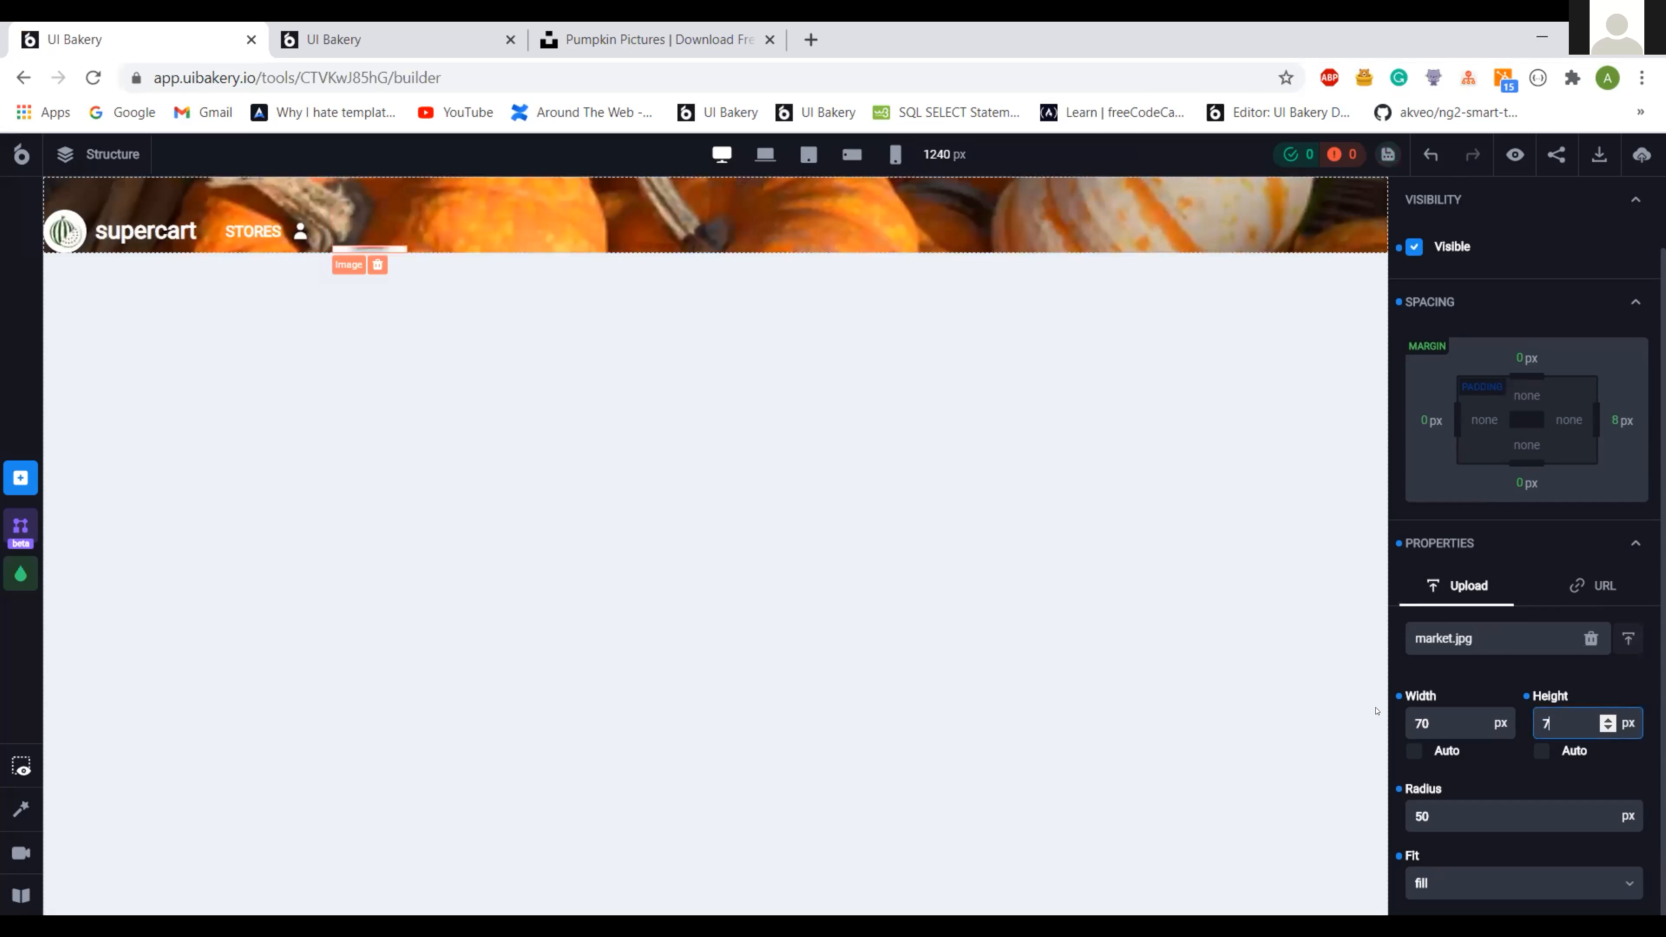
pyautogui.write('0')
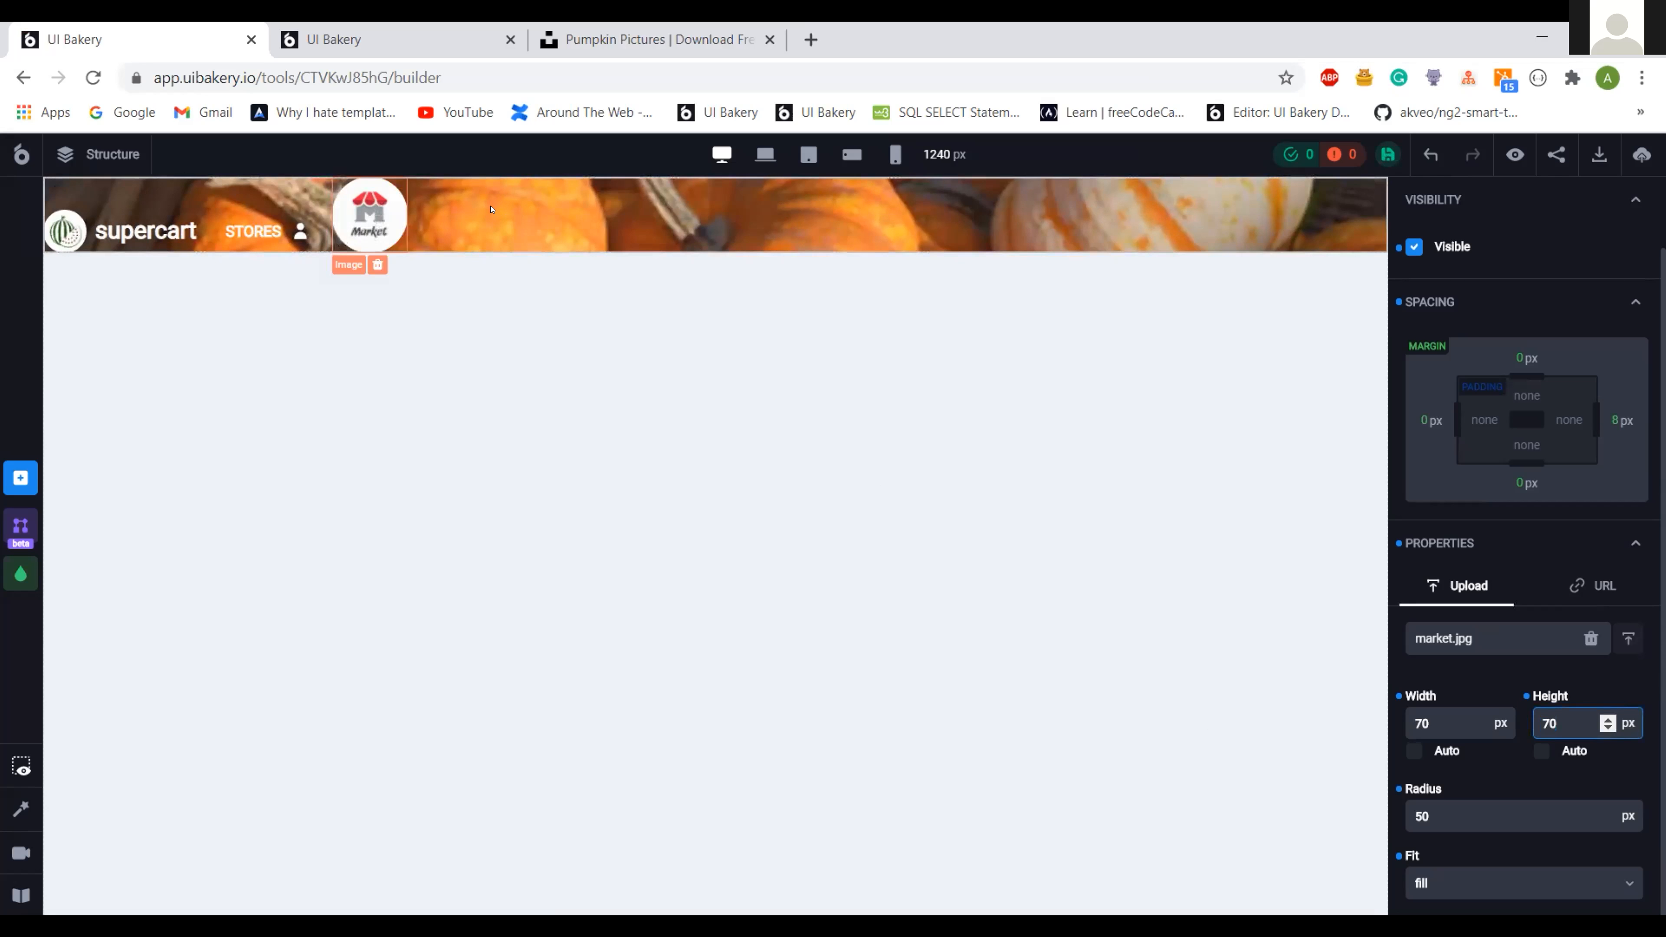
# - Compare with the reference page and add three copies of the stores button to the header after the market logo
pyautogui.click(364, 28)
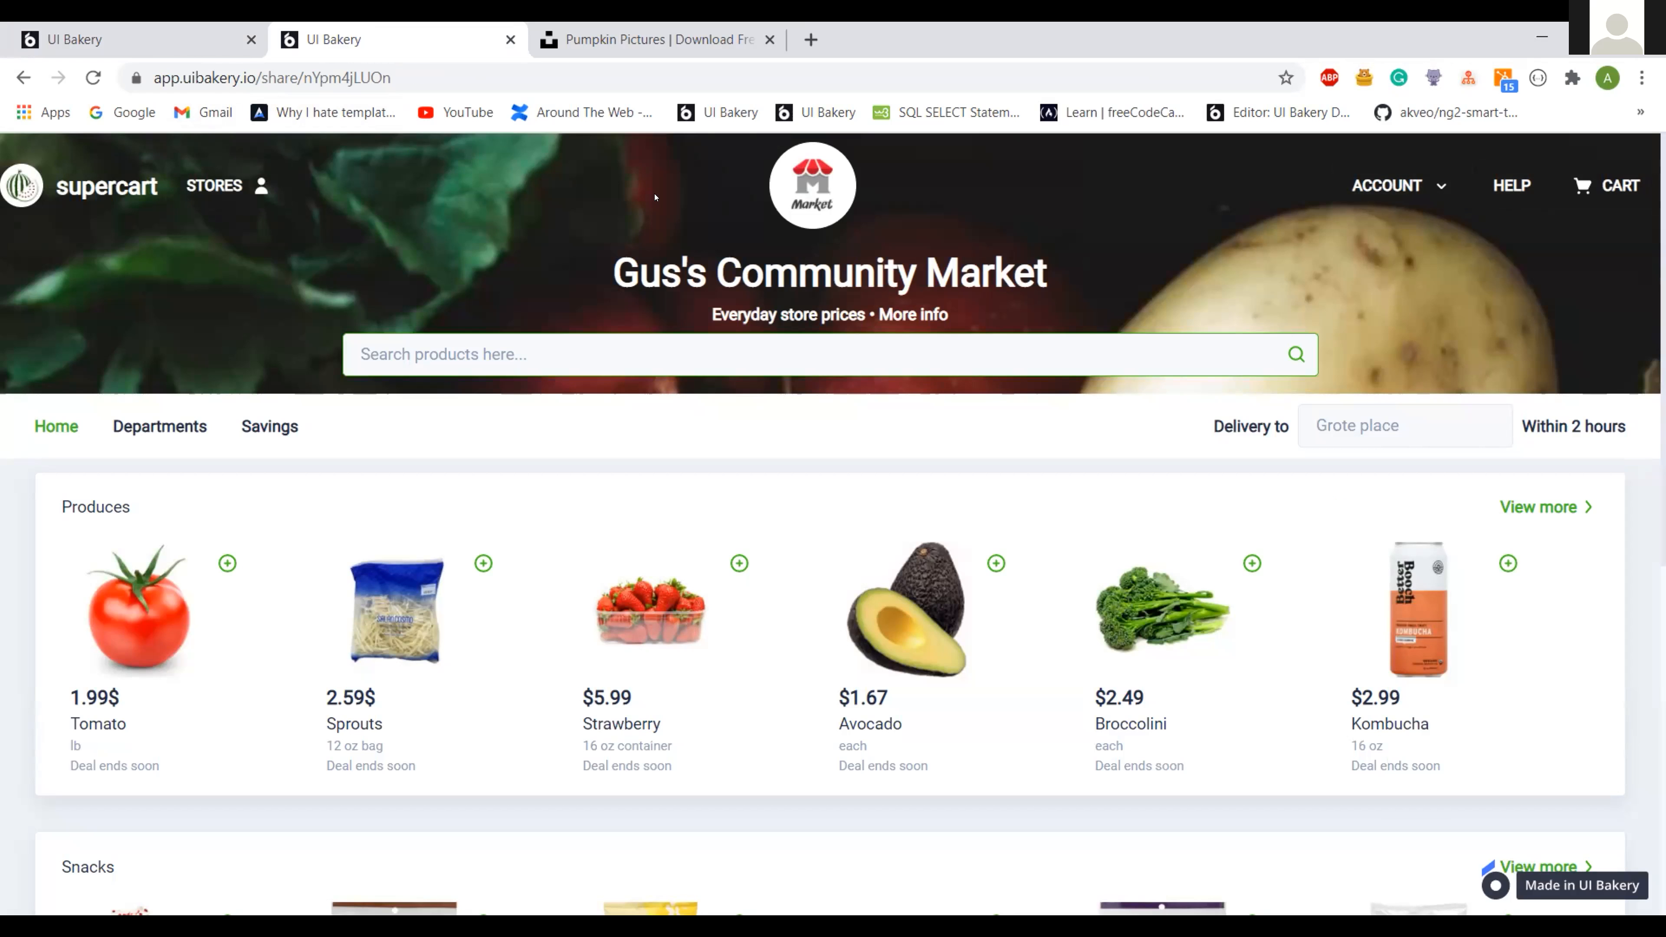
pyautogui.click(252, 24)
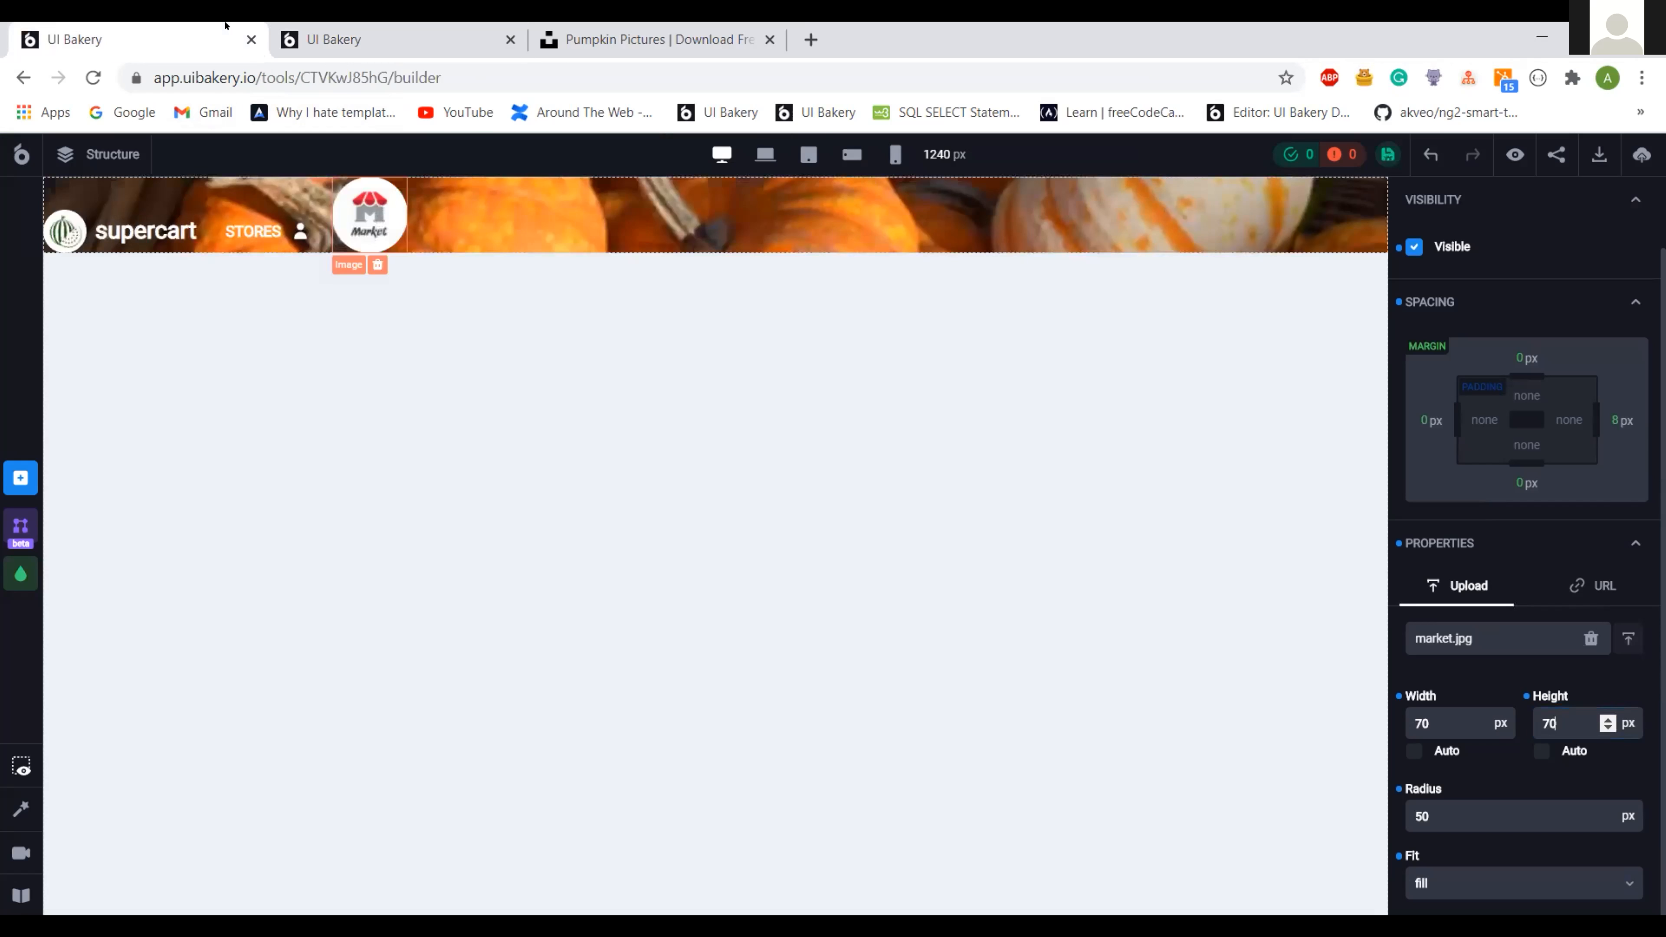
pyautogui.click(282, 235)
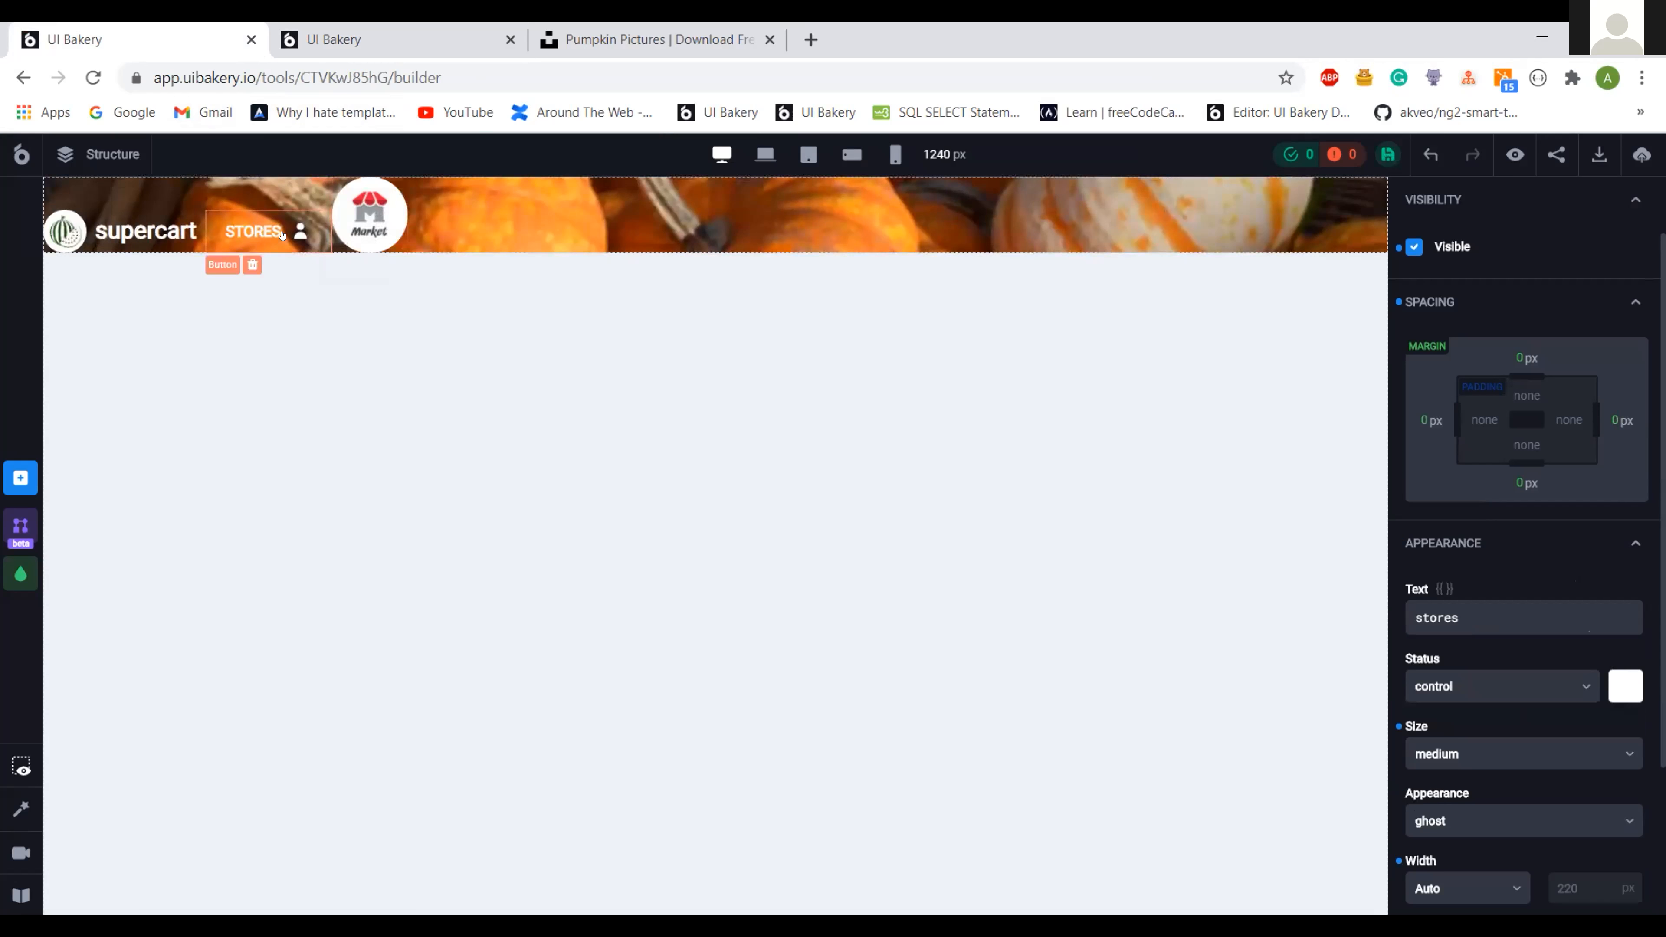
pyautogui.click(515, 222)
pyautogui.hotkey('ctrl', 'v')
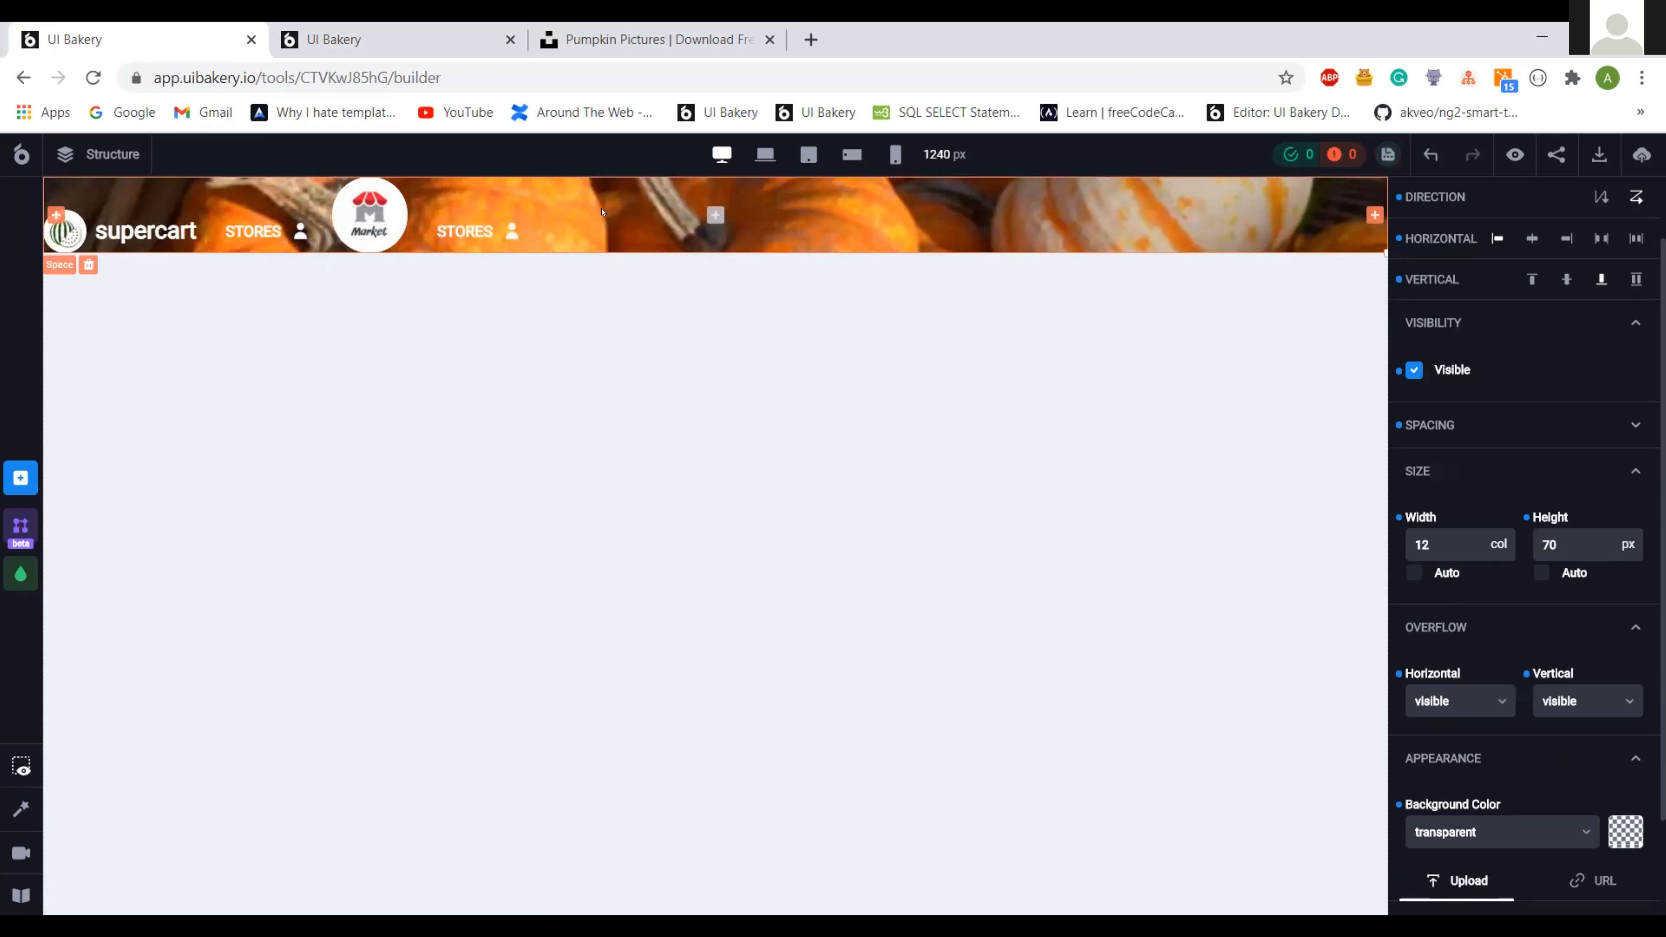
pyautogui.hotkey('ctrl', 'v')
pyautogui.hotkey('ctrl', 'v')
# - Check the reference page and change the text of the first copied button after the market logo to "account"
pyautogui.click(365, 28)
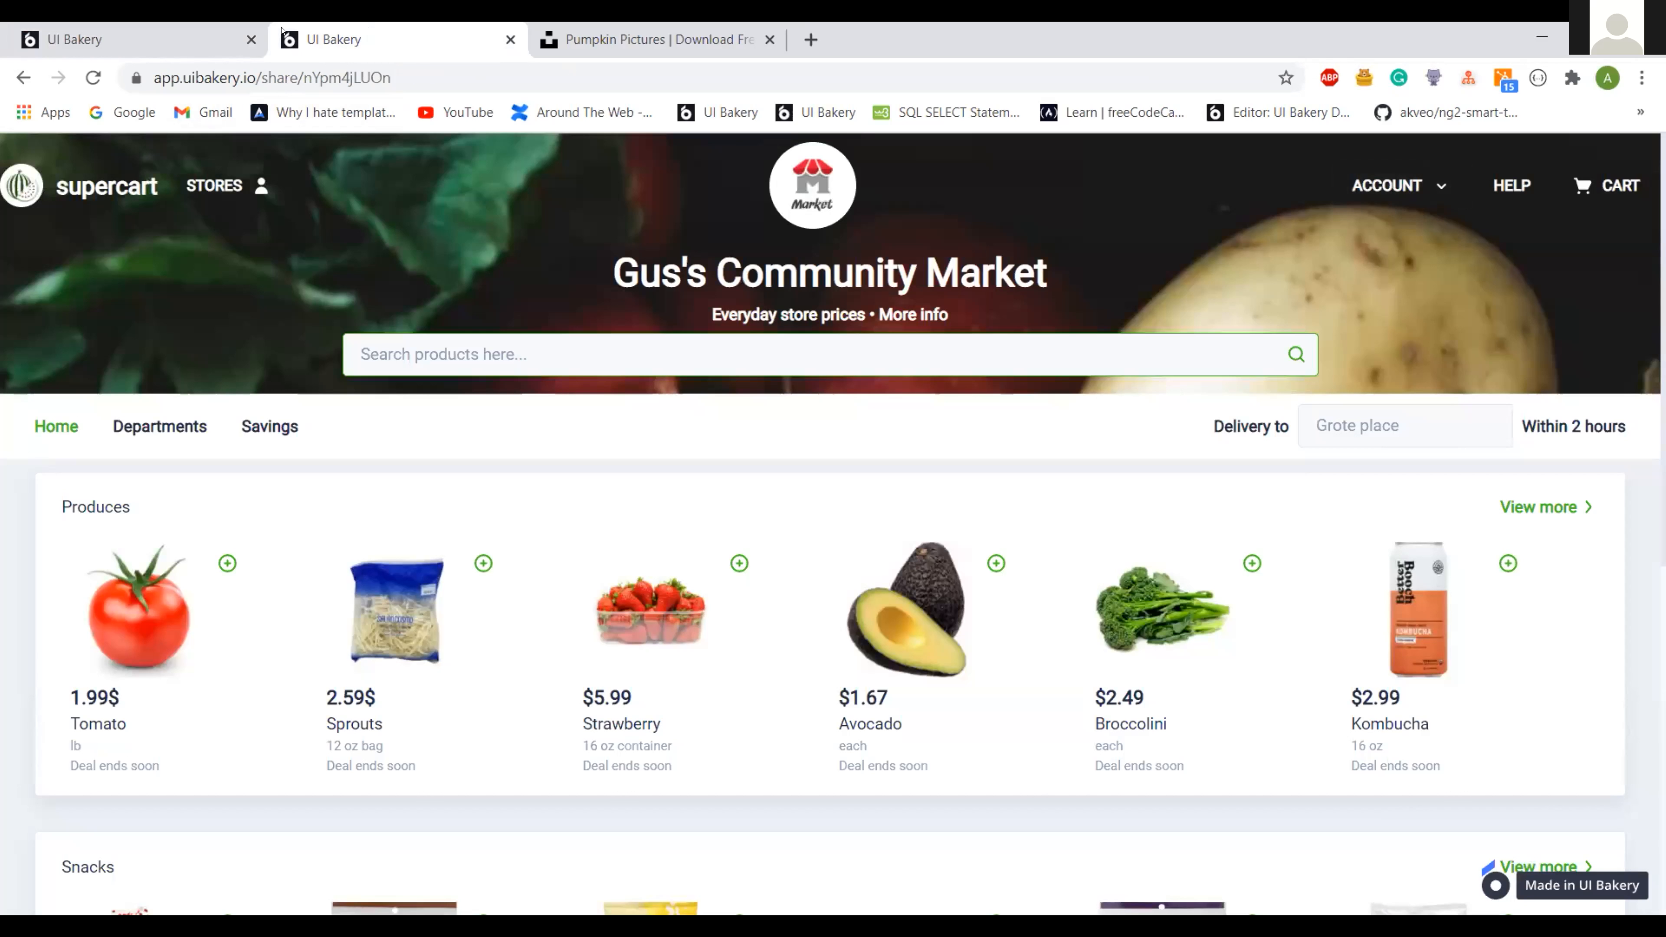
pyautogui.click(197, 29)
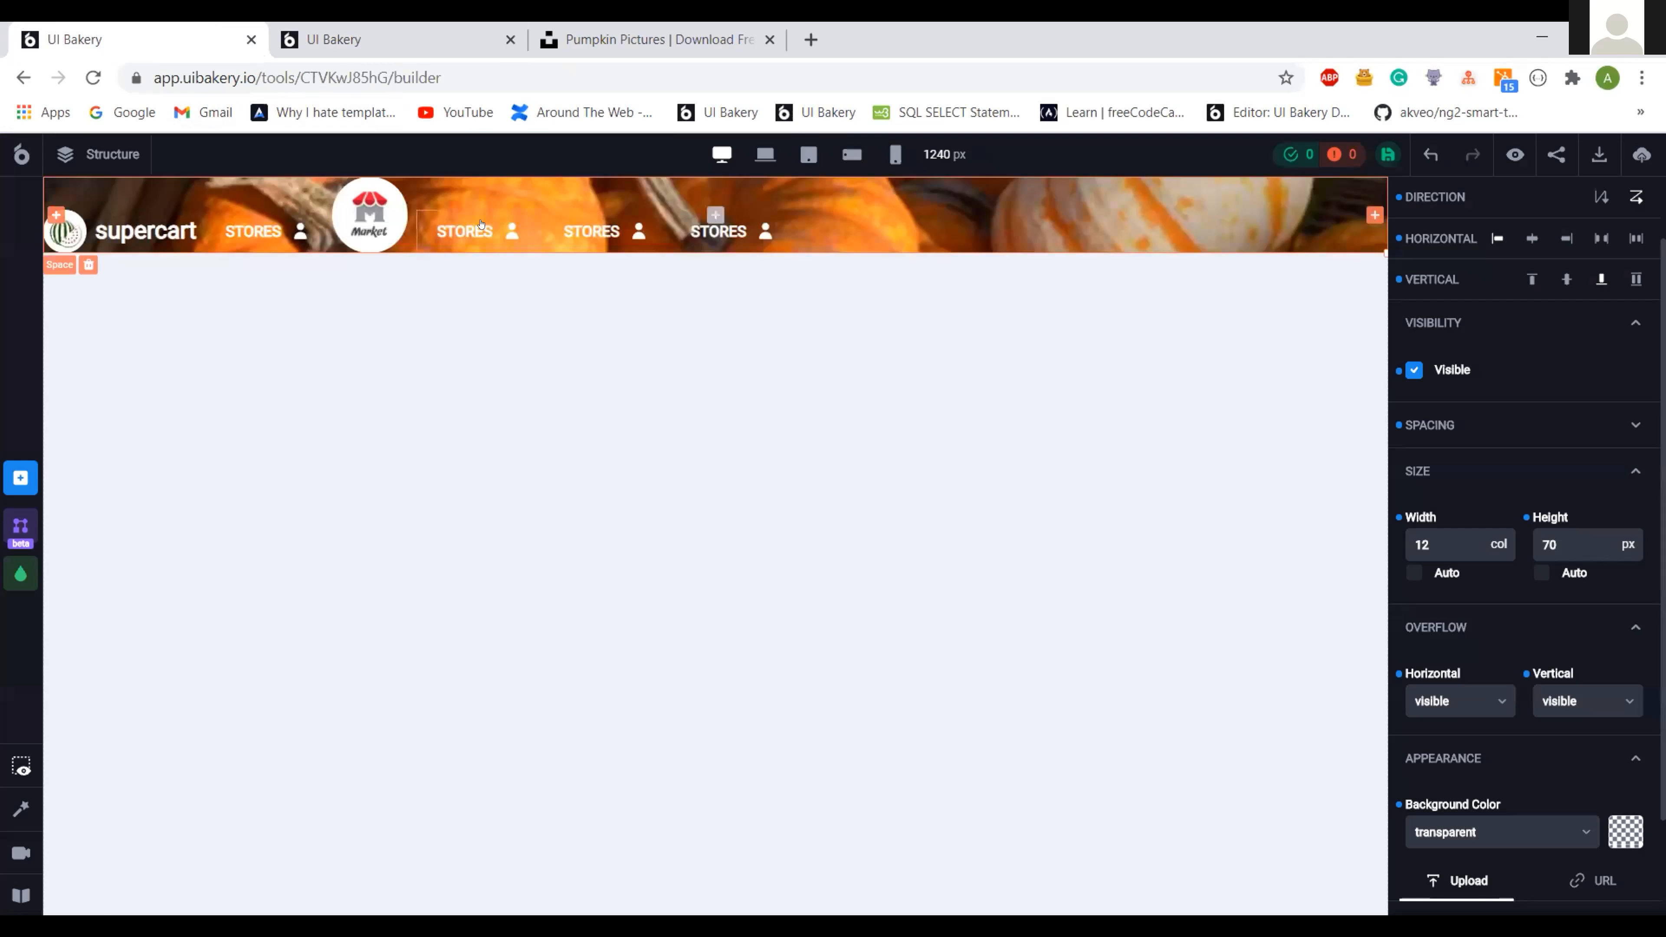
pyautogui.click(469, 229)
pyautogui.click(1489, 628)
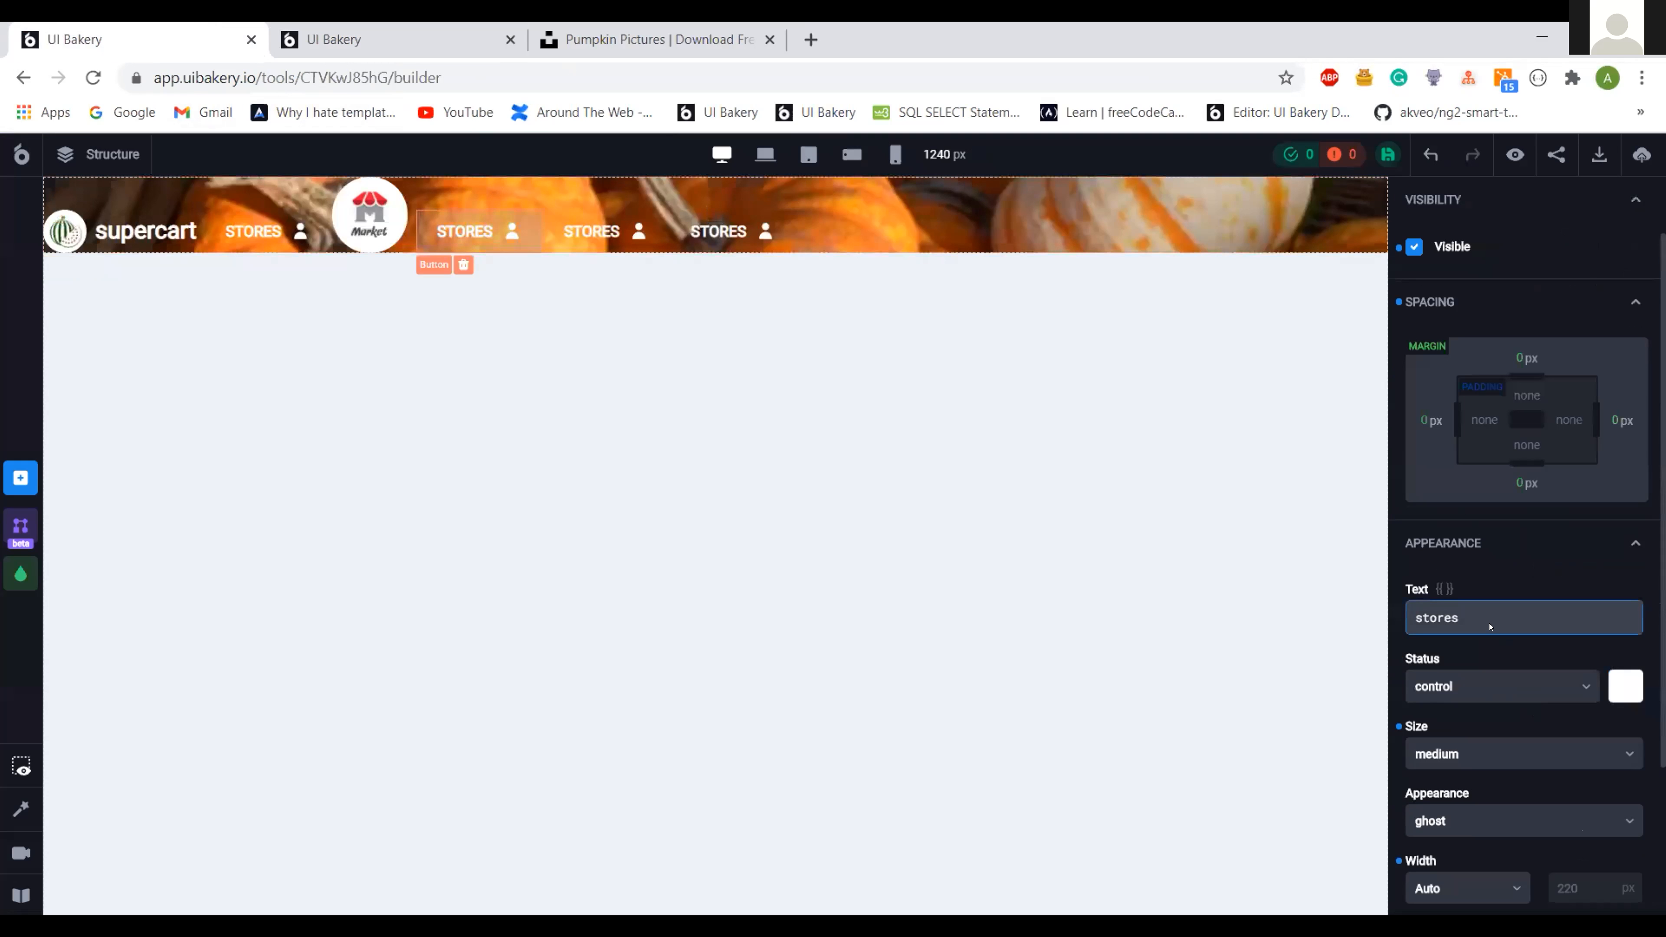
pyautogui.hotkey('ctrl', 'a')
pyautogui.write('a')
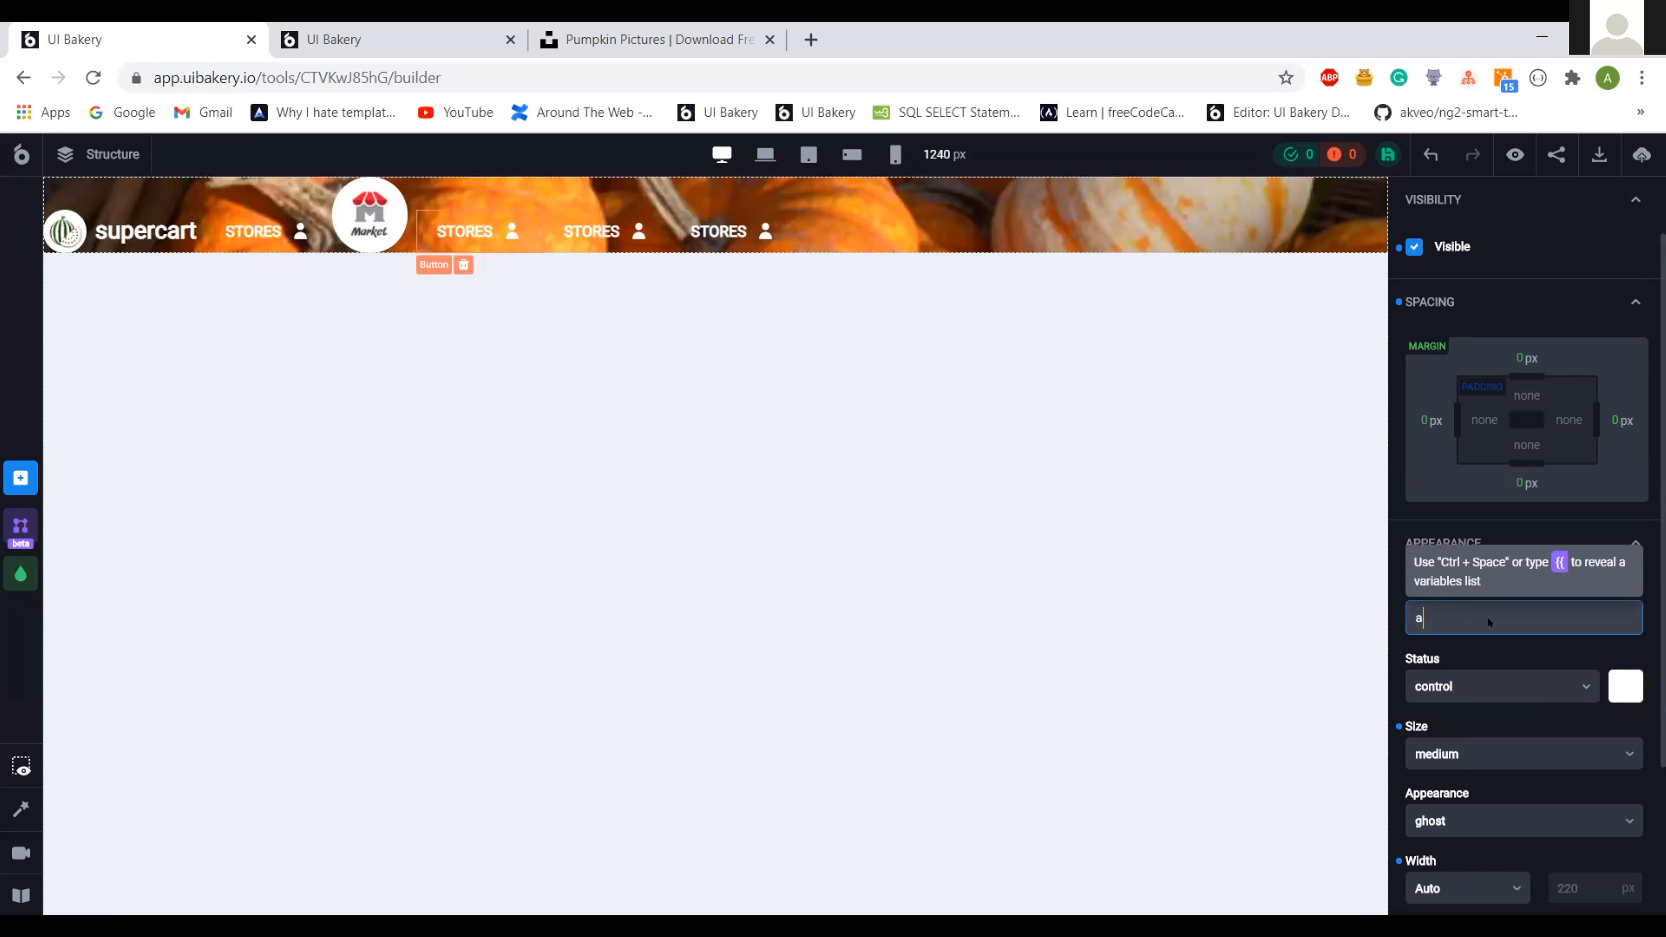
pyautogui.write('ccount')
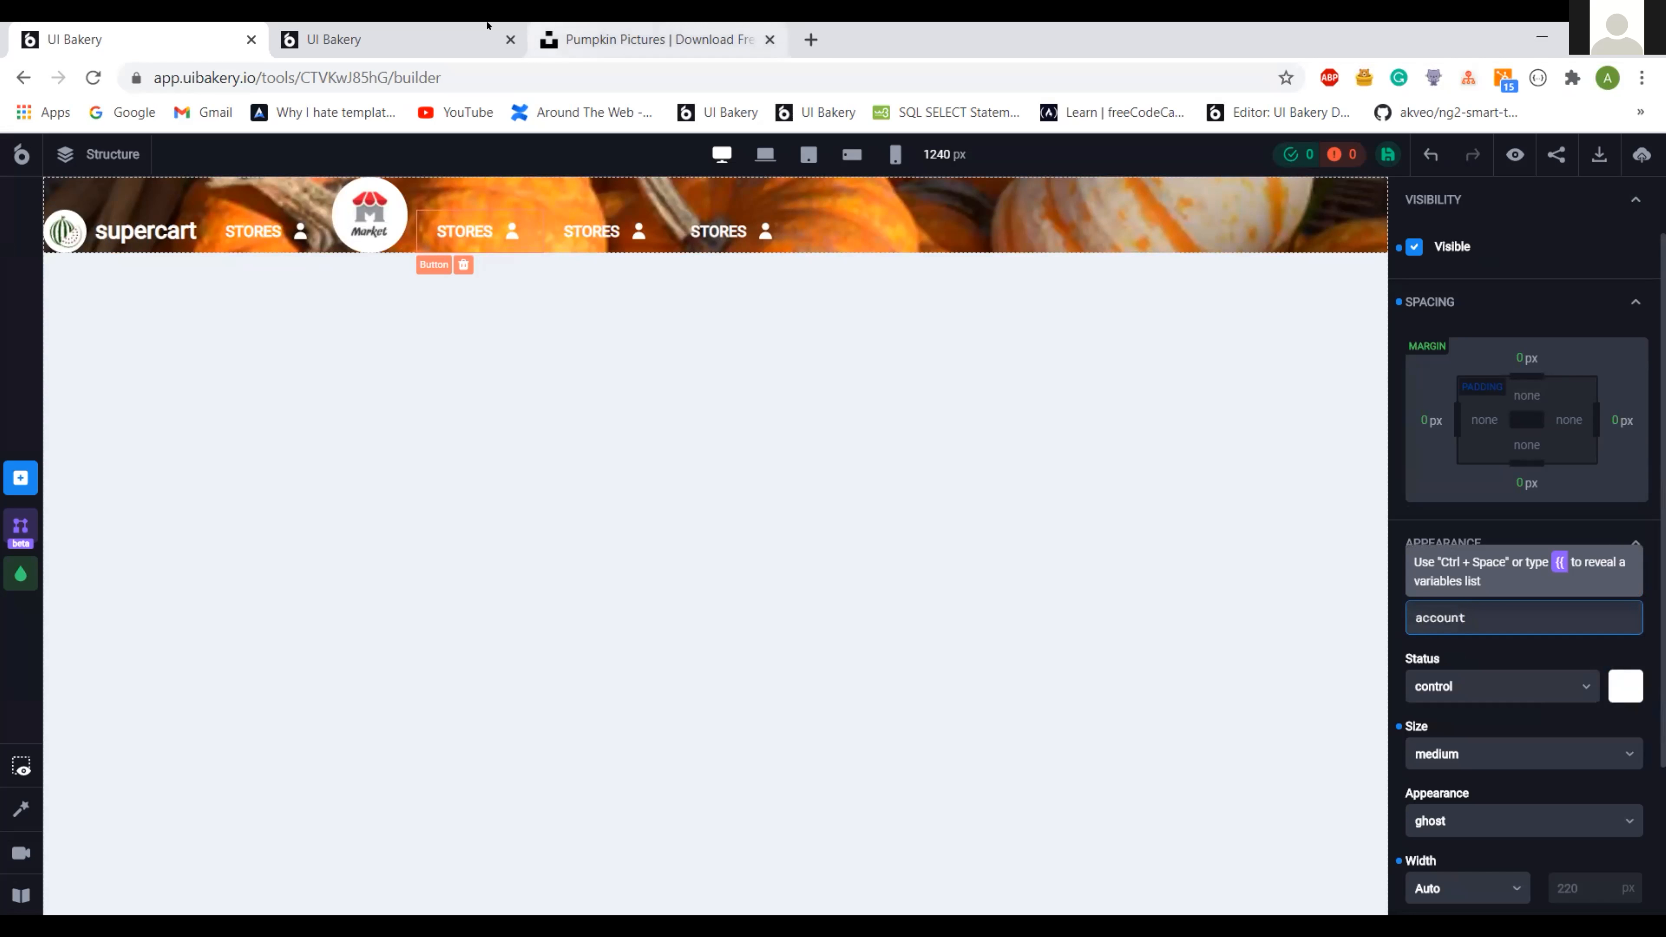
# - Set the account button's icon to chevron-down, matching the reference page
pyautogui.click(404, 29)
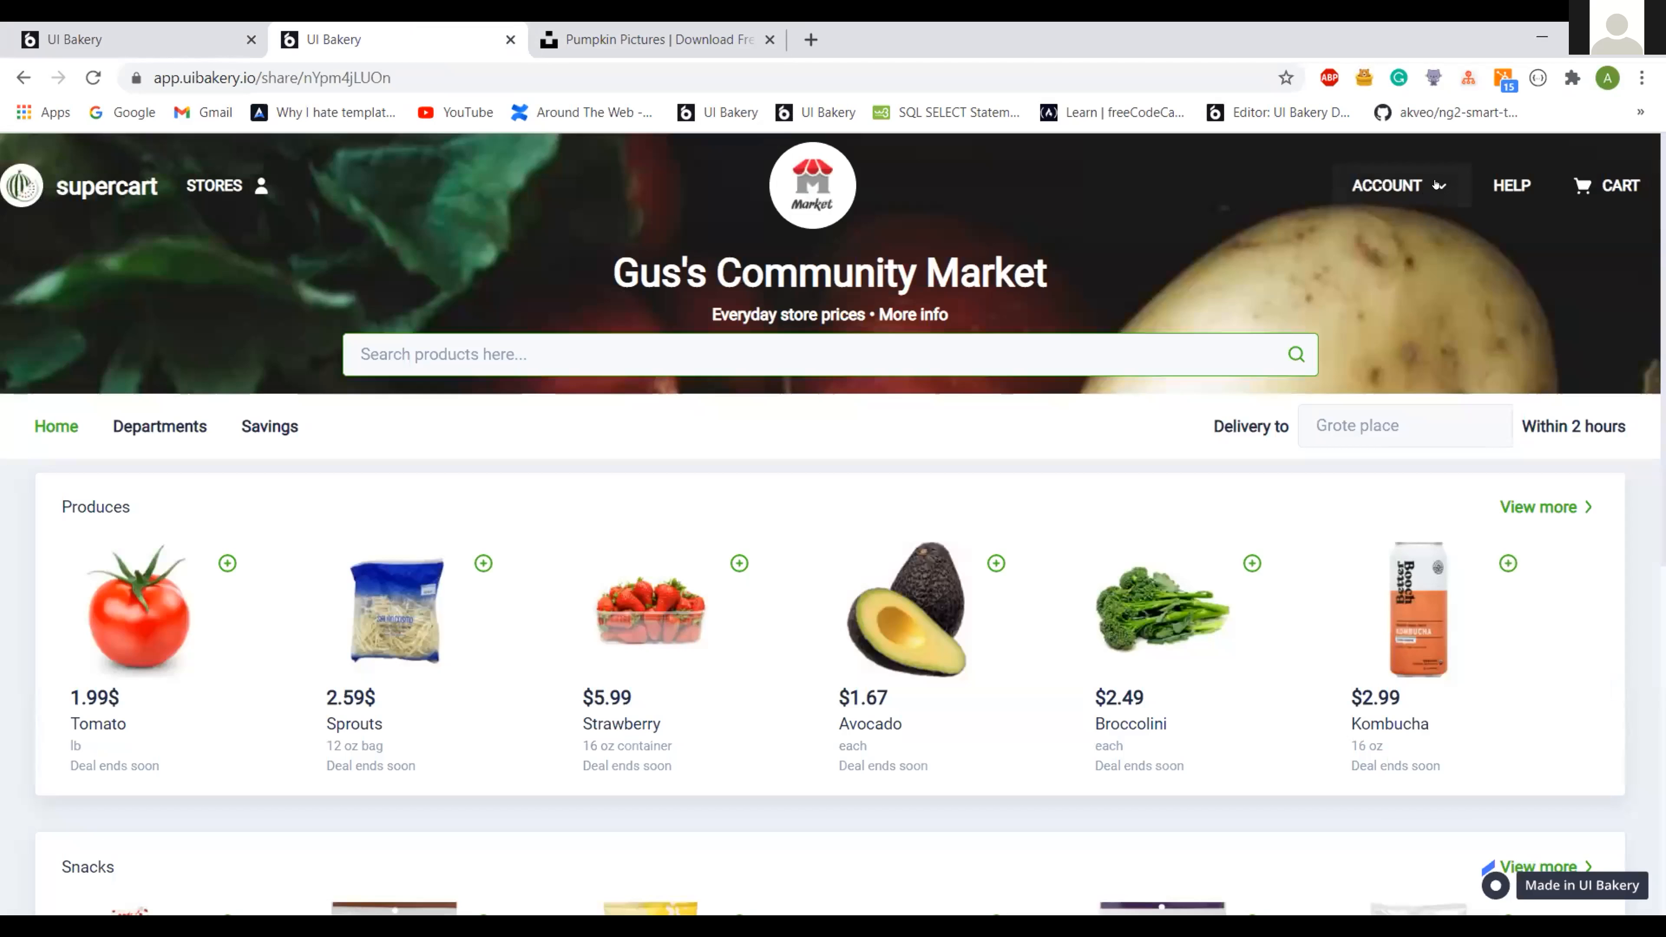
pyautogui.click(131, 39)
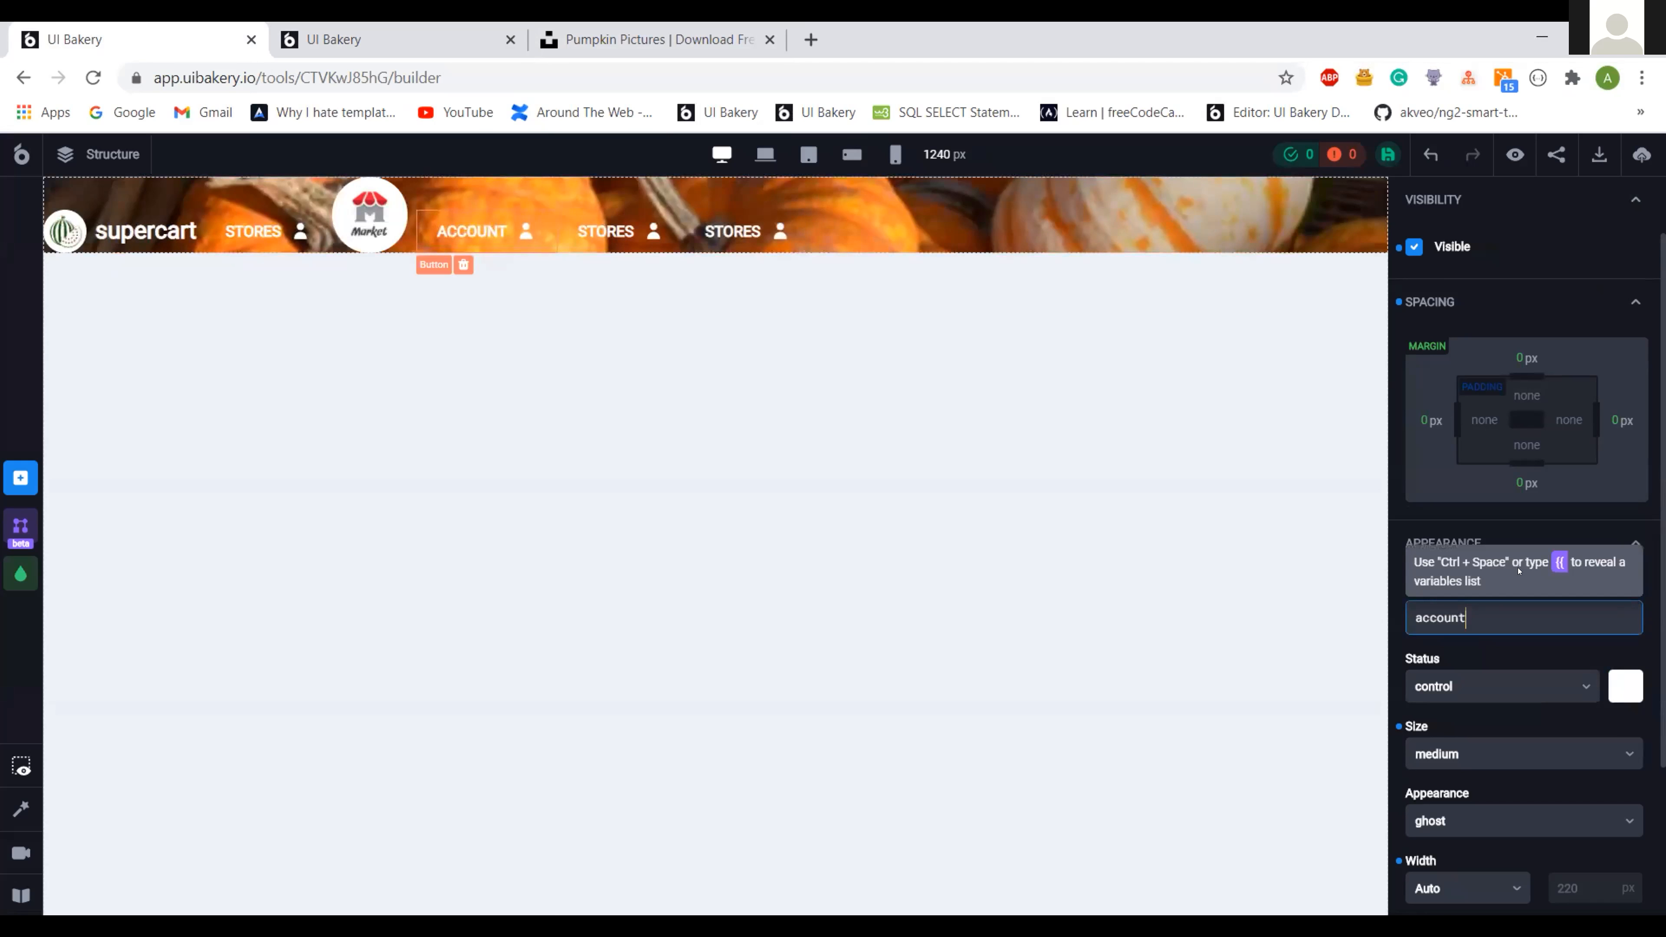
pyautogui.moveTo(1627, 571); pyautogui.dragTo(1630, 777)
pyautogui.scroll(-3, 1629, 776)
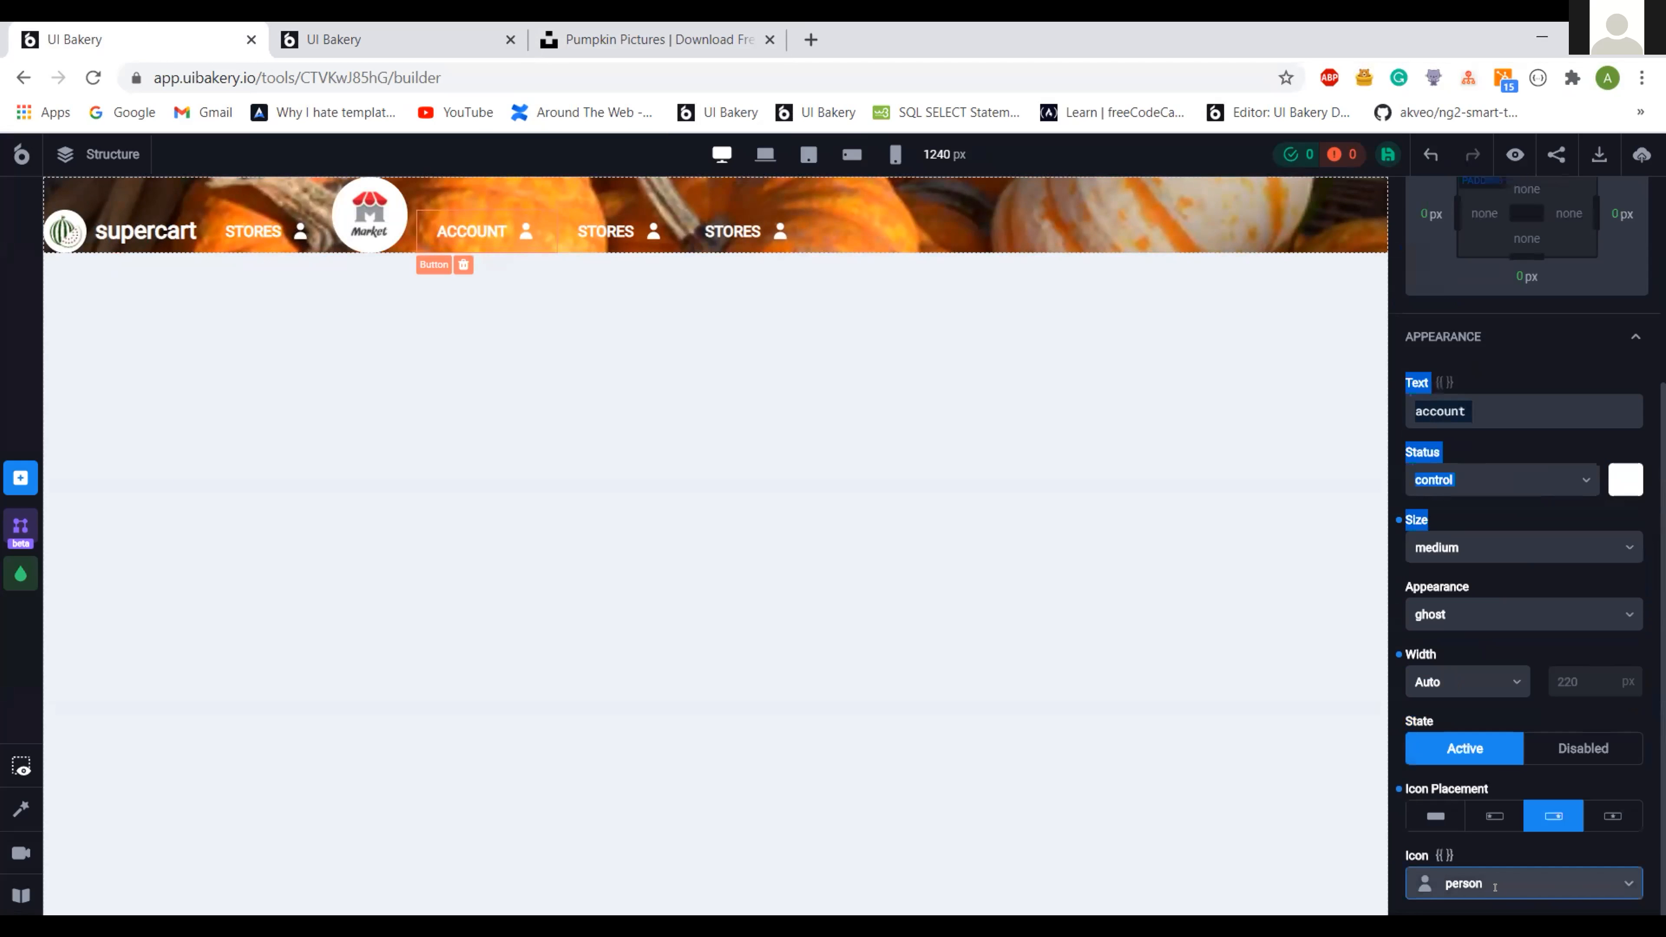
pyautogui.click(1509, 883)
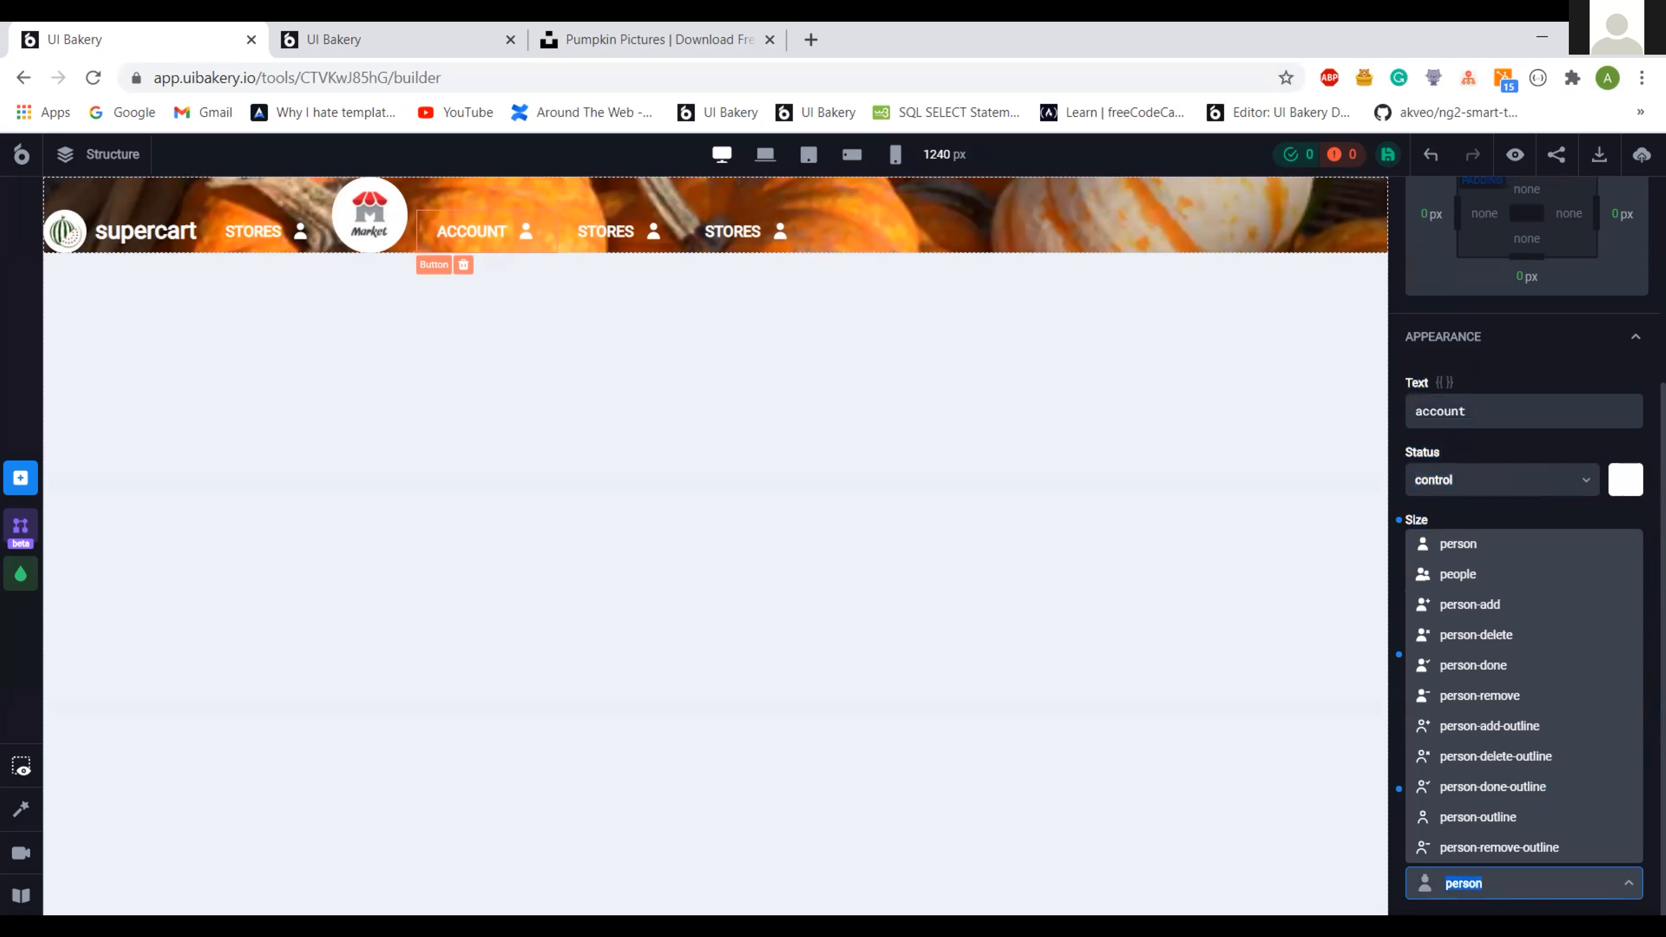
pyautogui.click(501, 26)
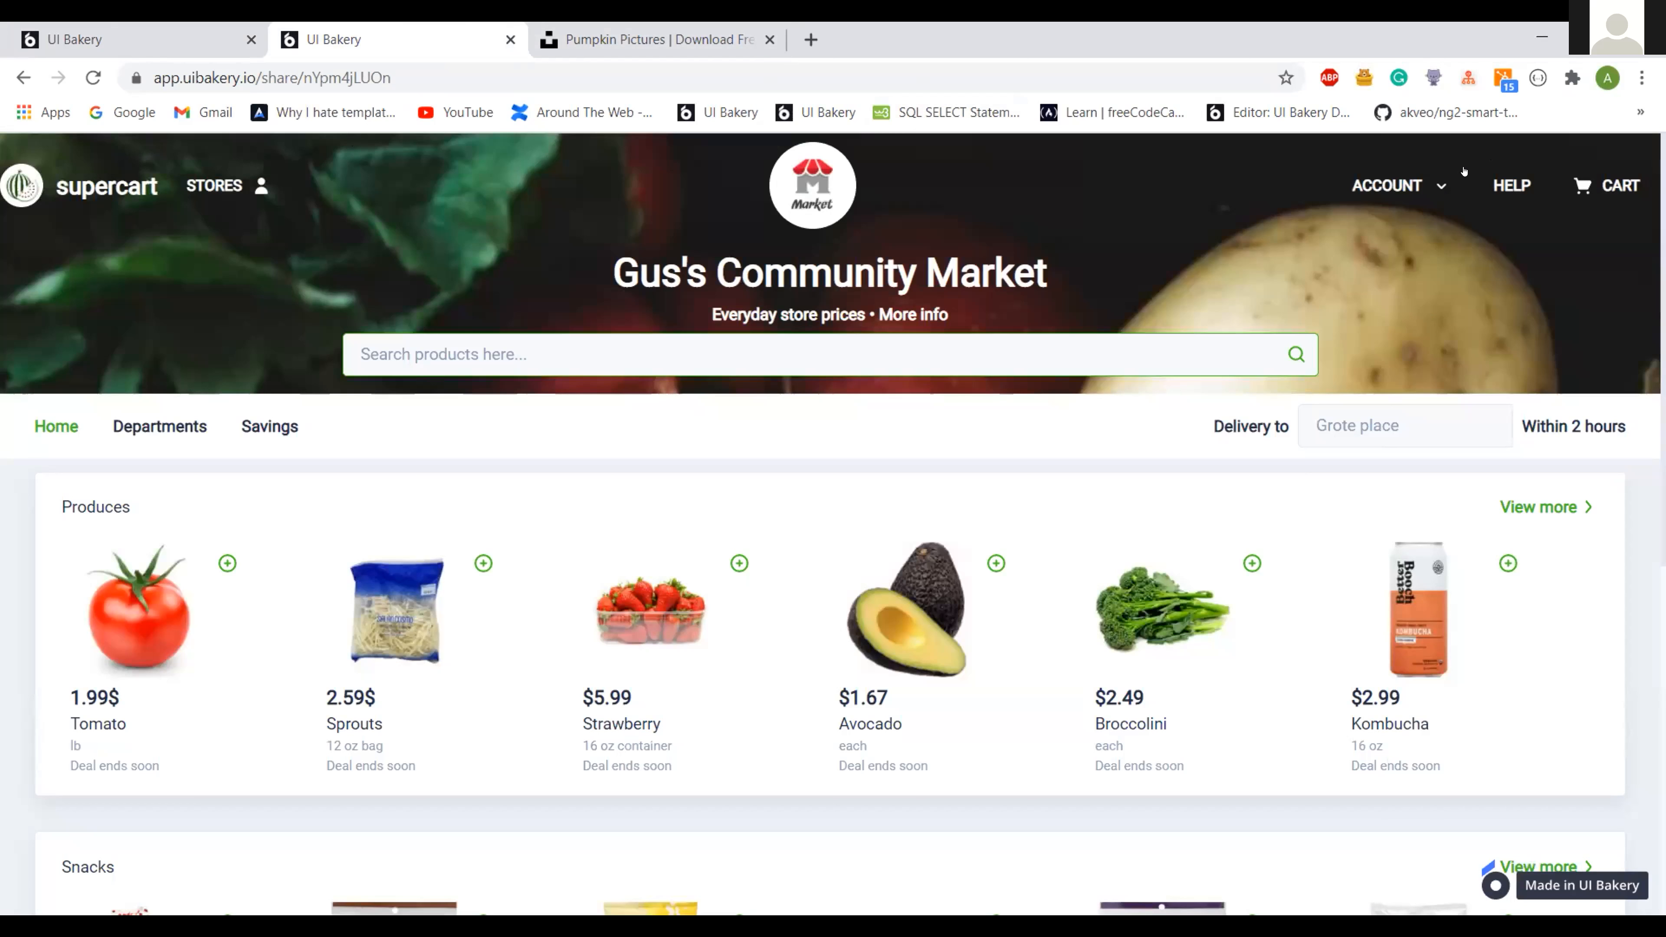
pyautogui.click(230, 26)
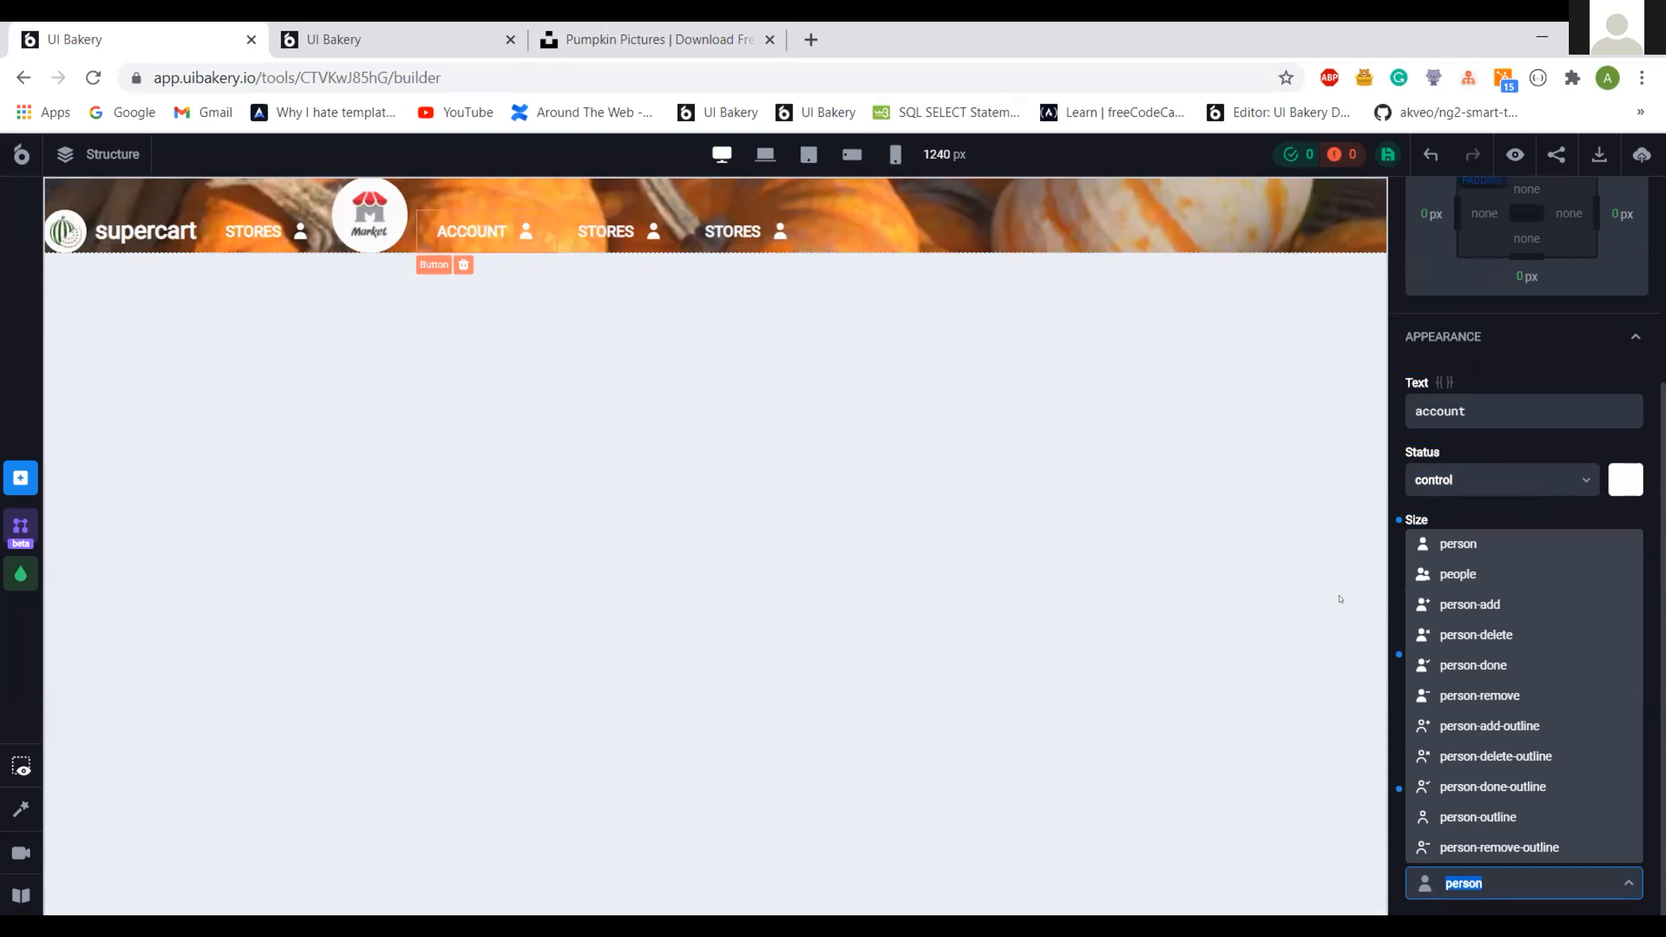
pyautogui.write('arrow')
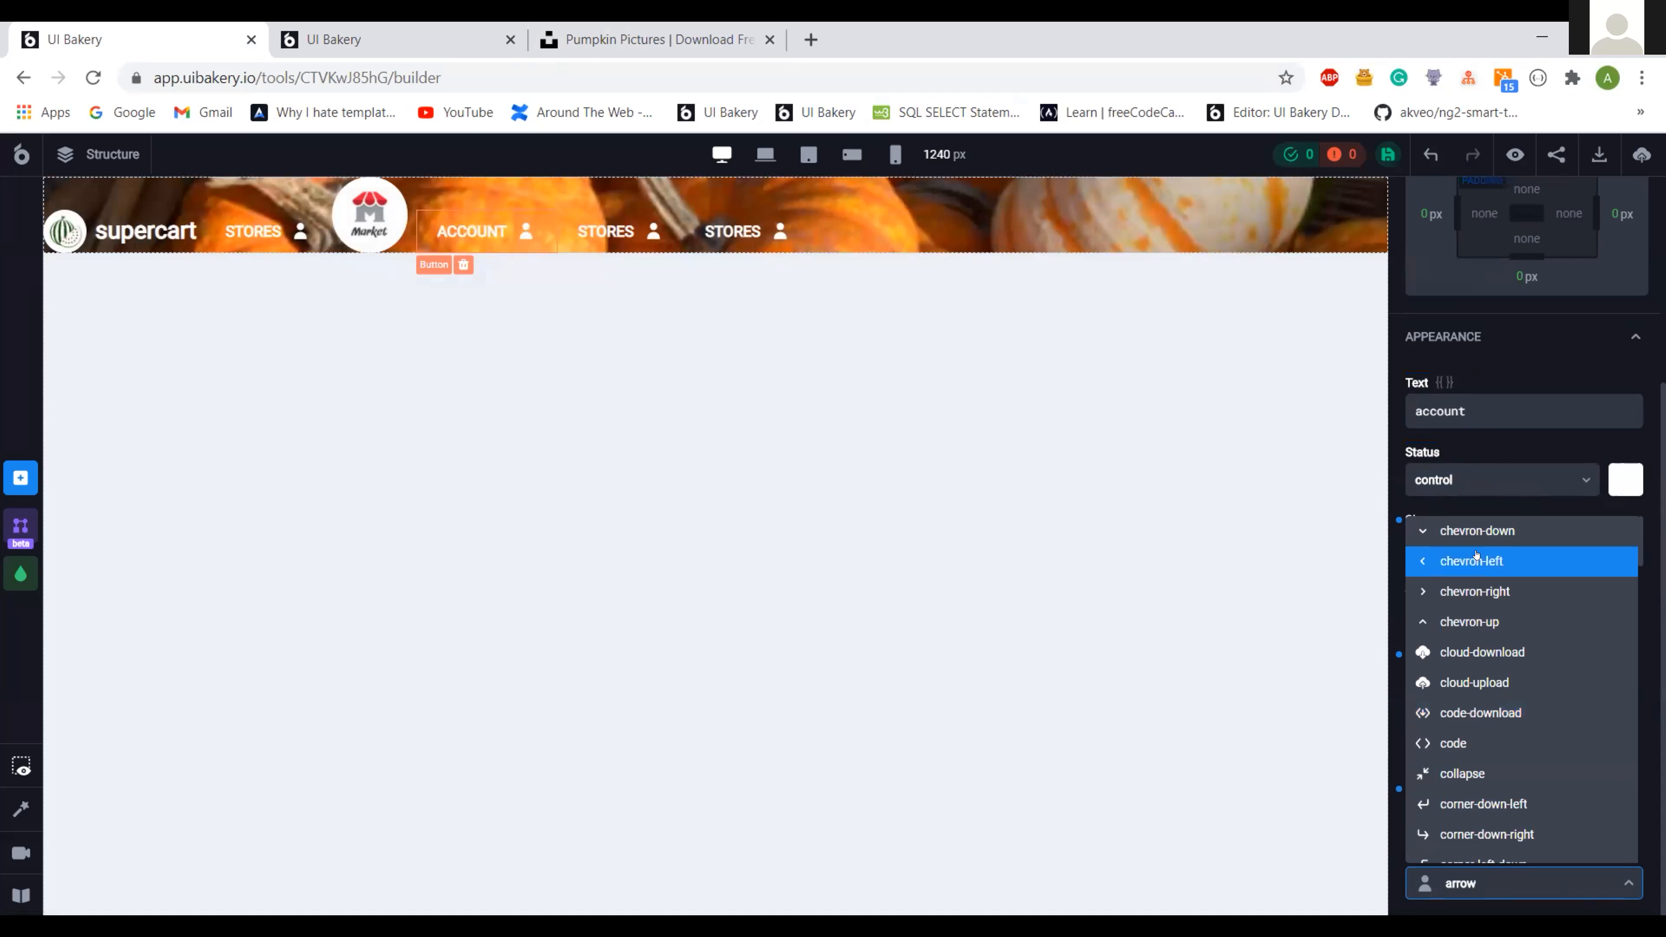
pyautogui.click(1473, 531)
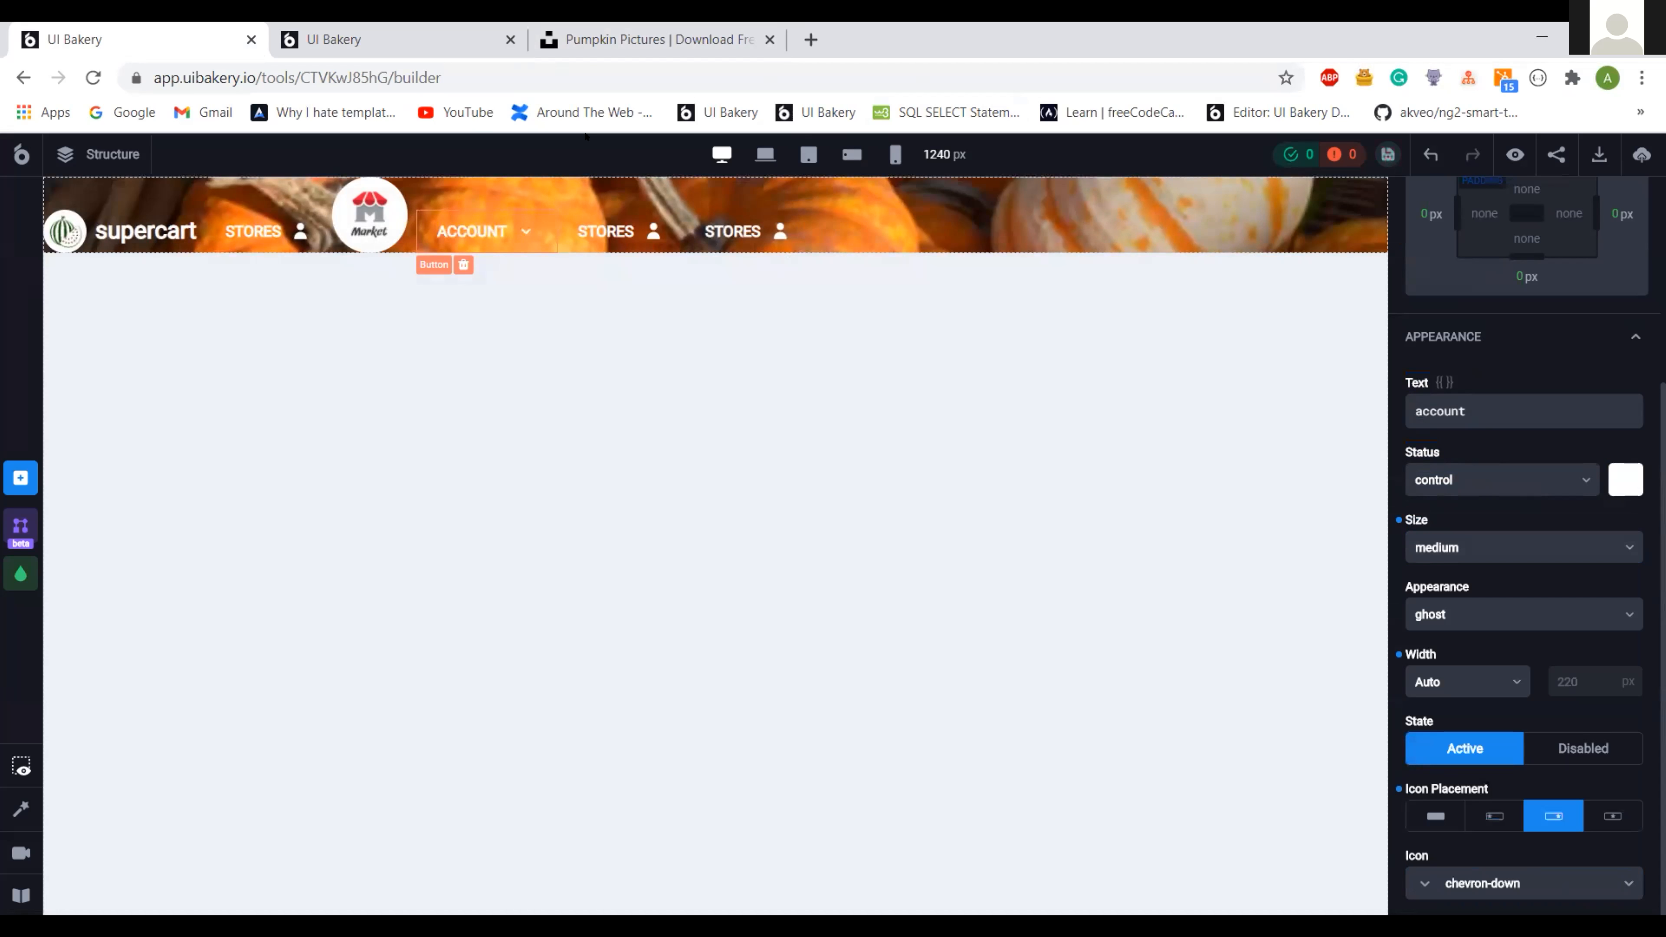
# - Check the reference page and remove the icon from the stores button directly after the account button
pyautogui.click(446, 41)
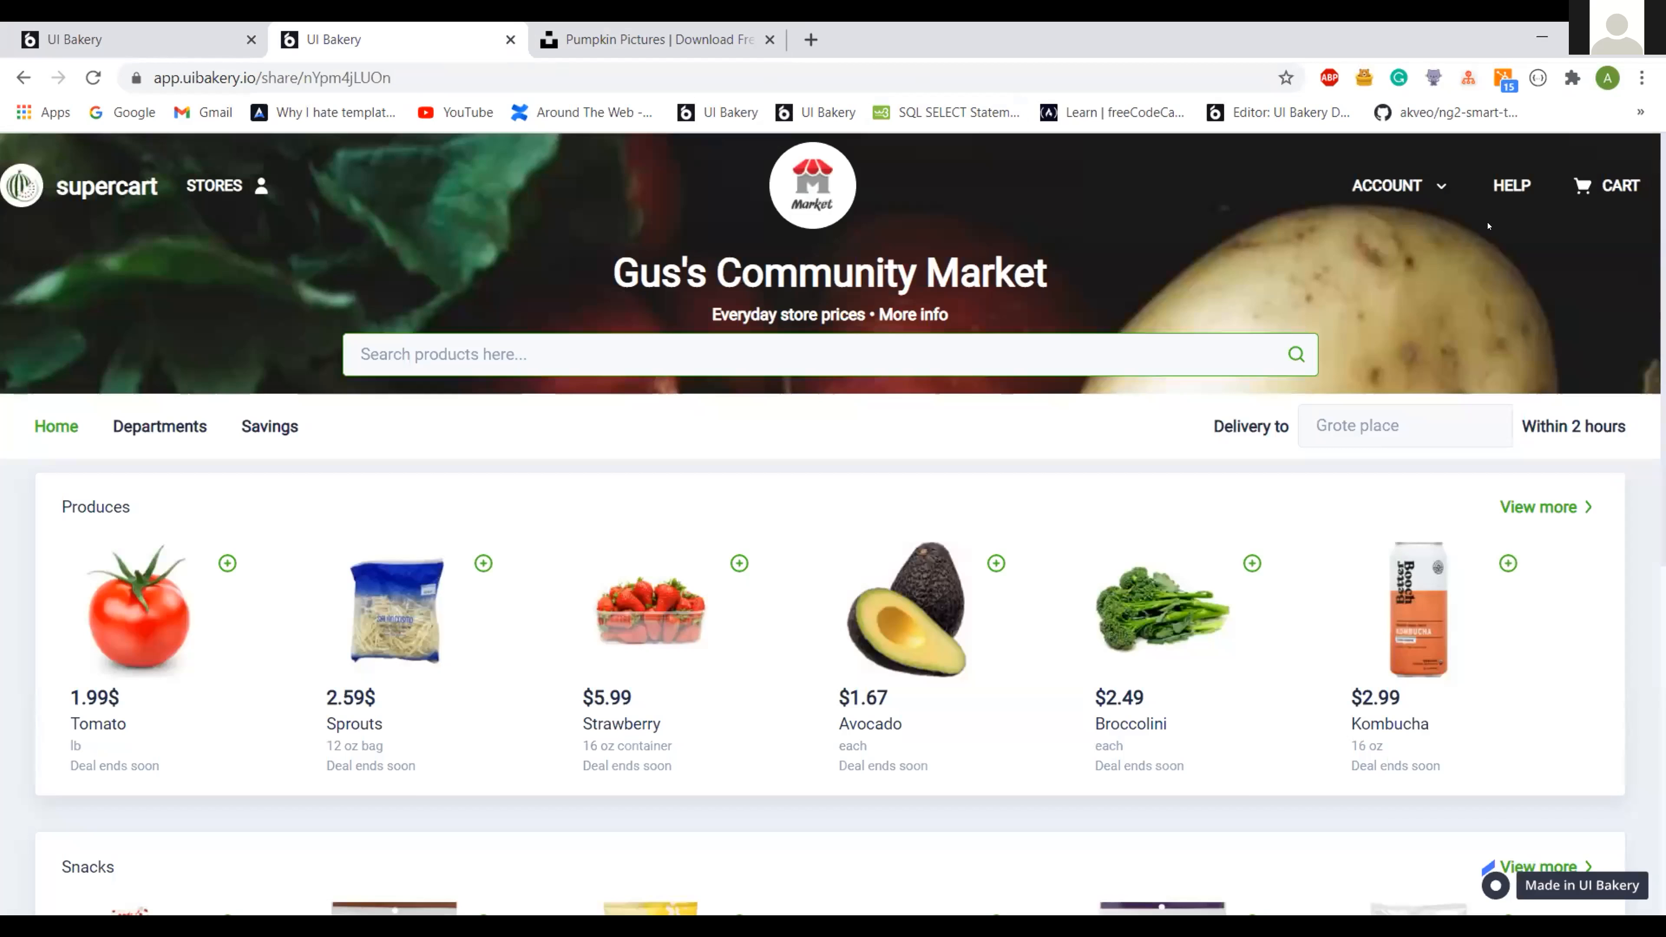
pyautogui.click(145, 27)
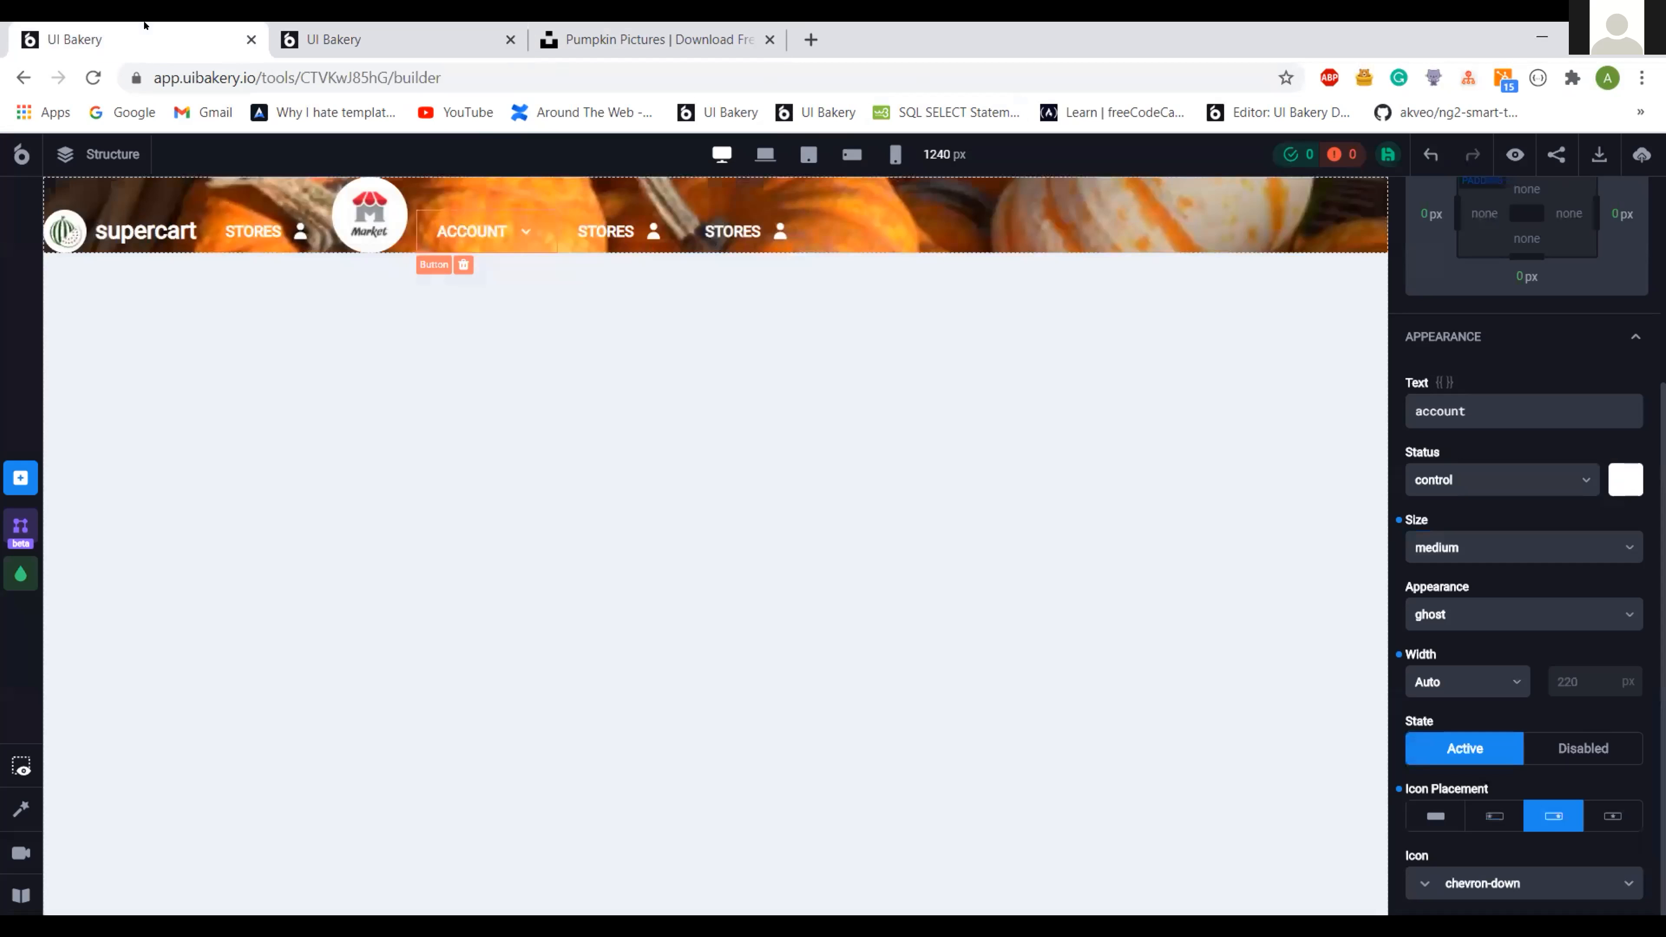
pyautogui.click(616, 240)
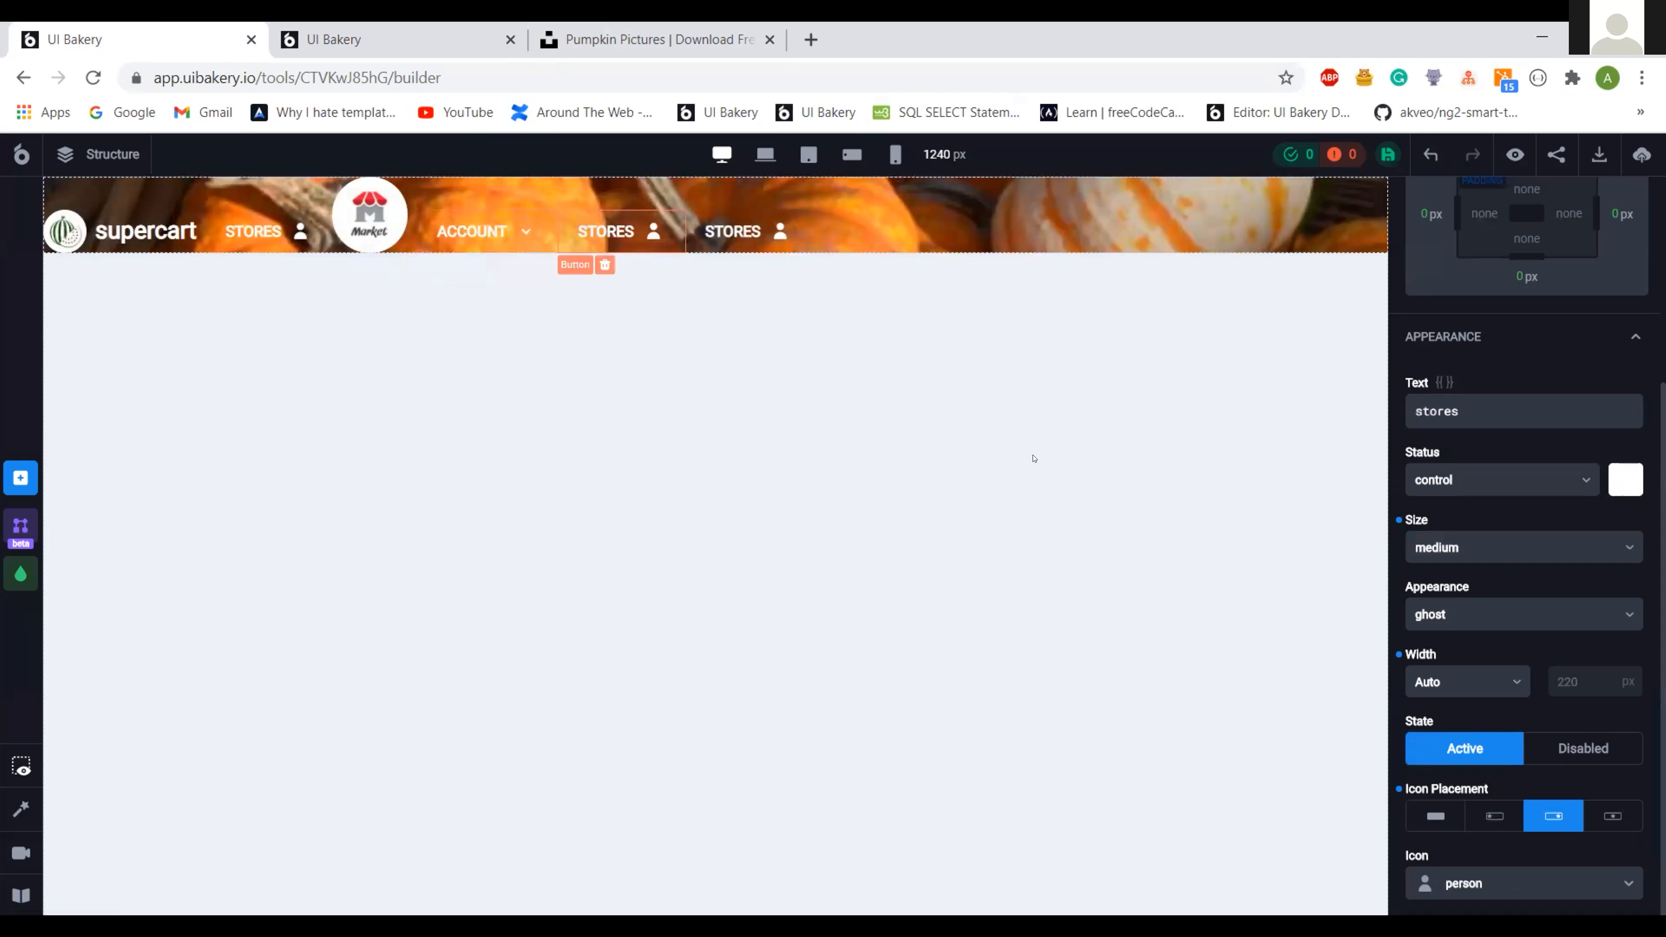
pyautogui.click(1436, 817)
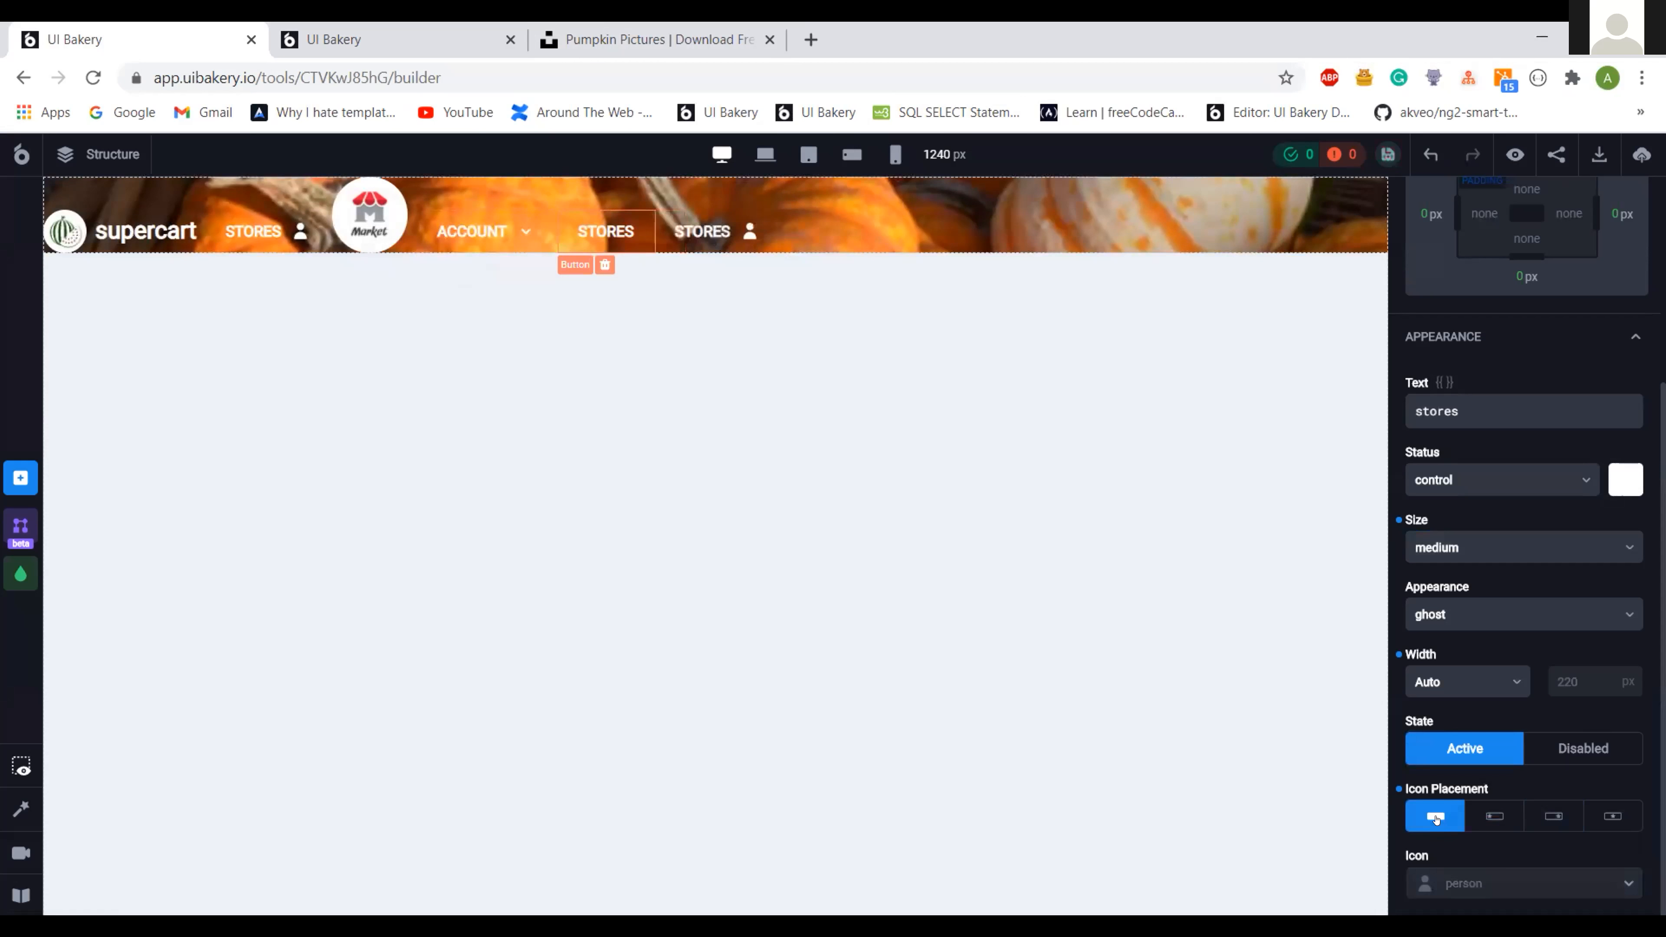
# - Change the iconless button's text to "help" and compare the header buttons with the reference page
pyautogui.click(444, 29)
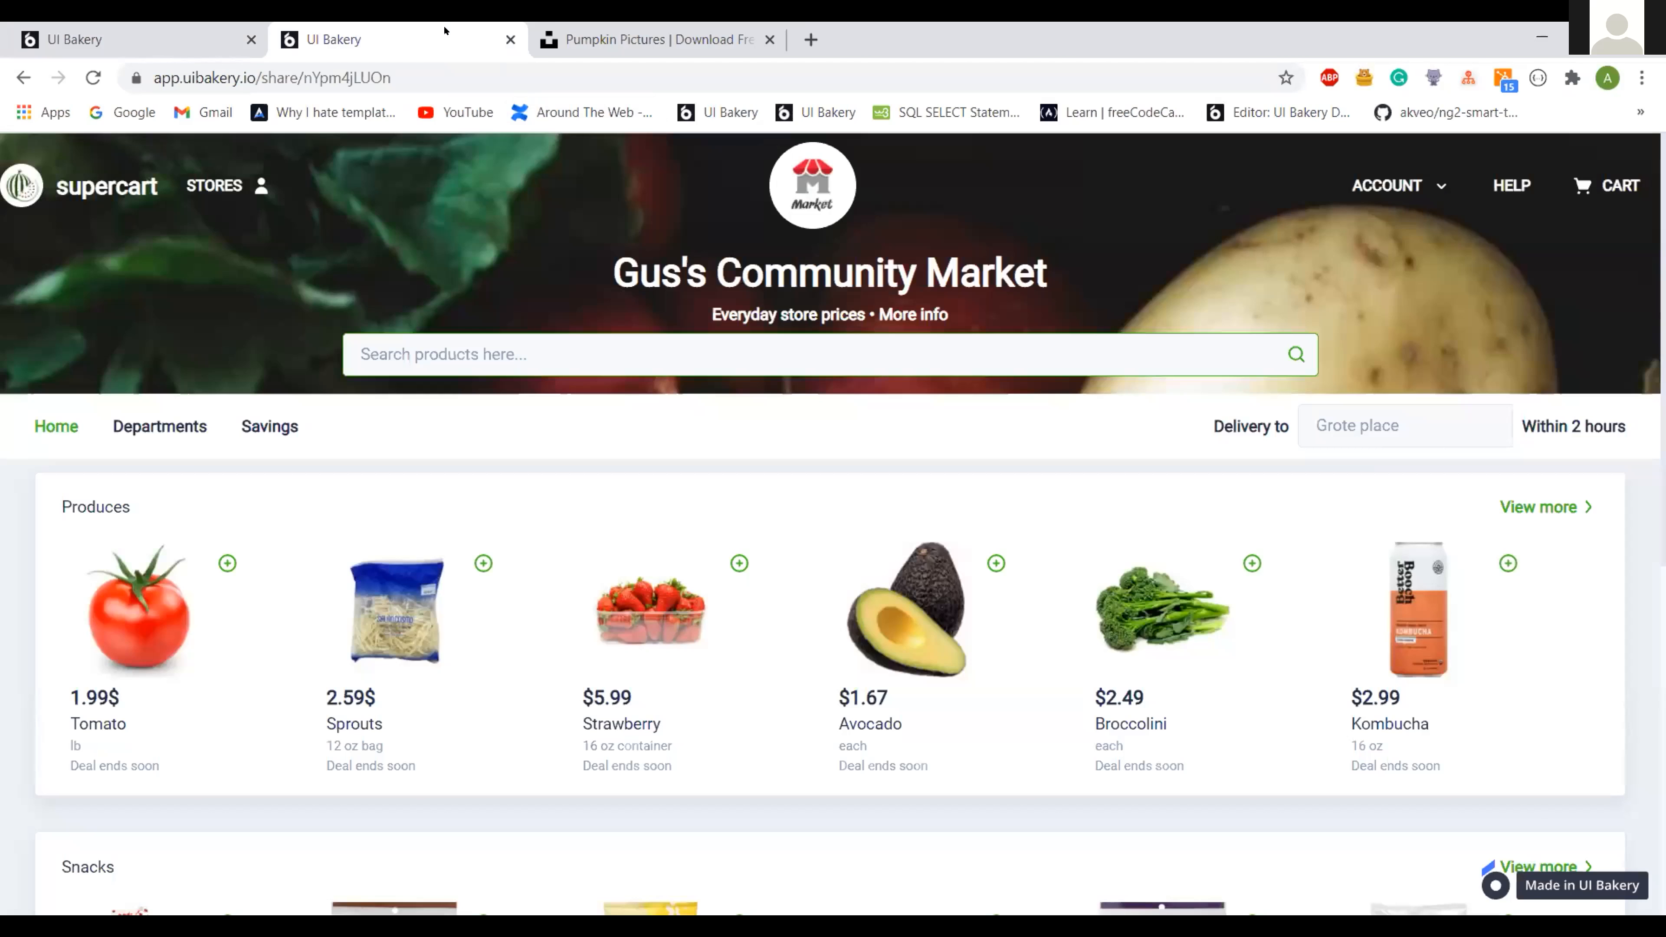
pyautogui.click(127, 49)
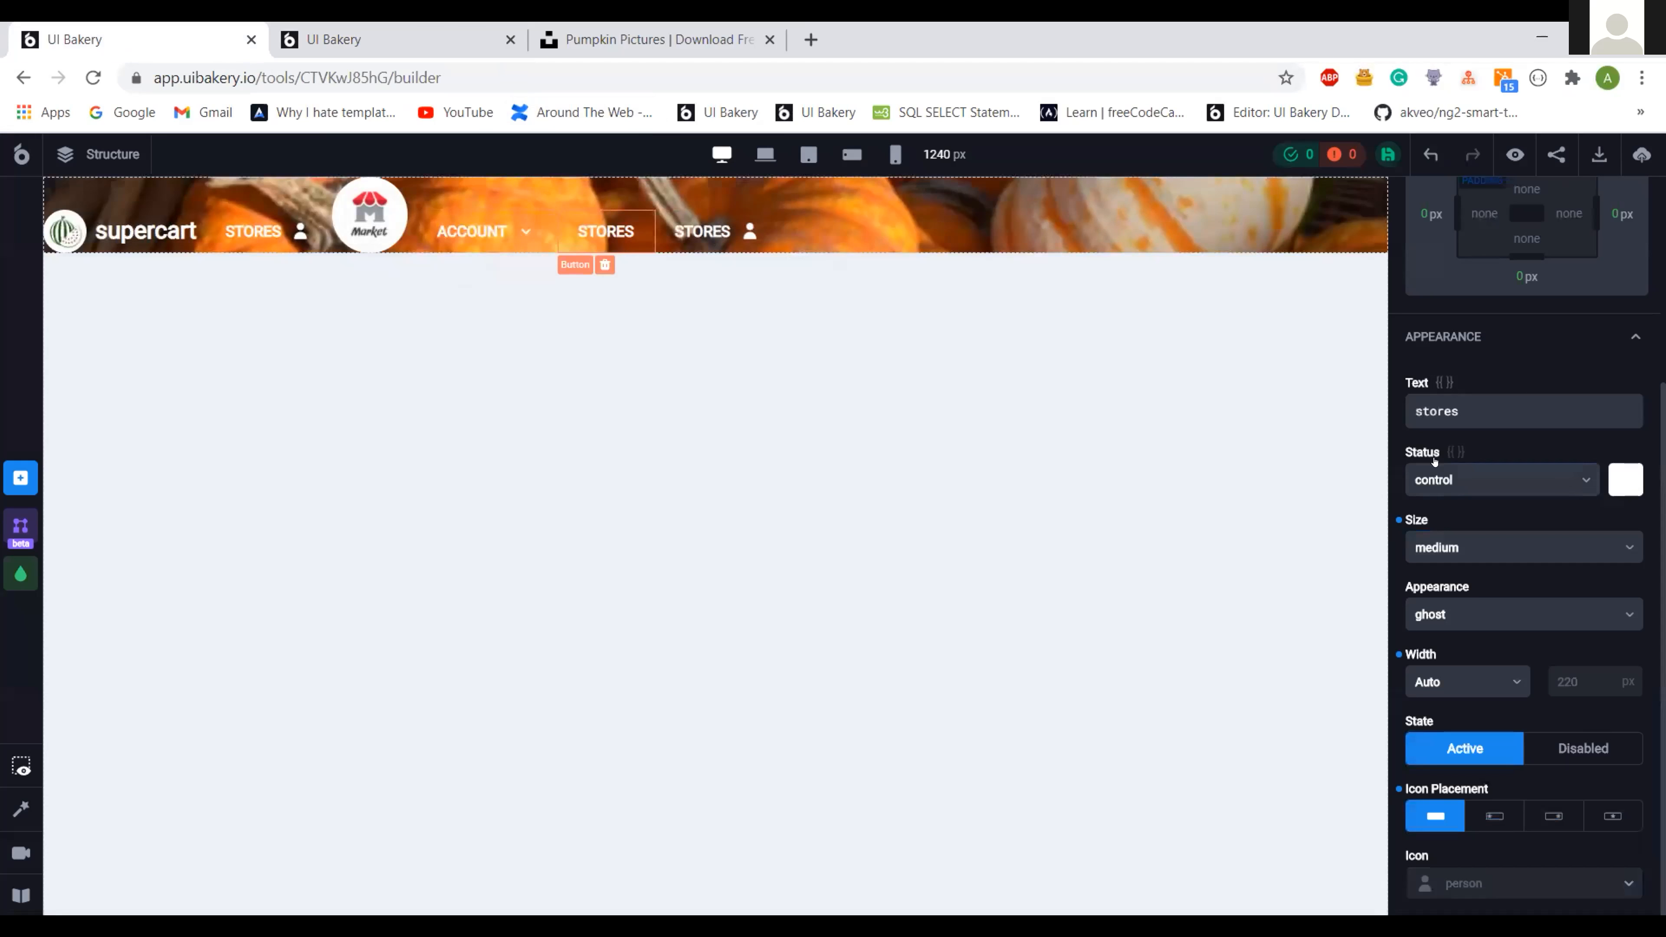
pyautogui.click(1461, 426)
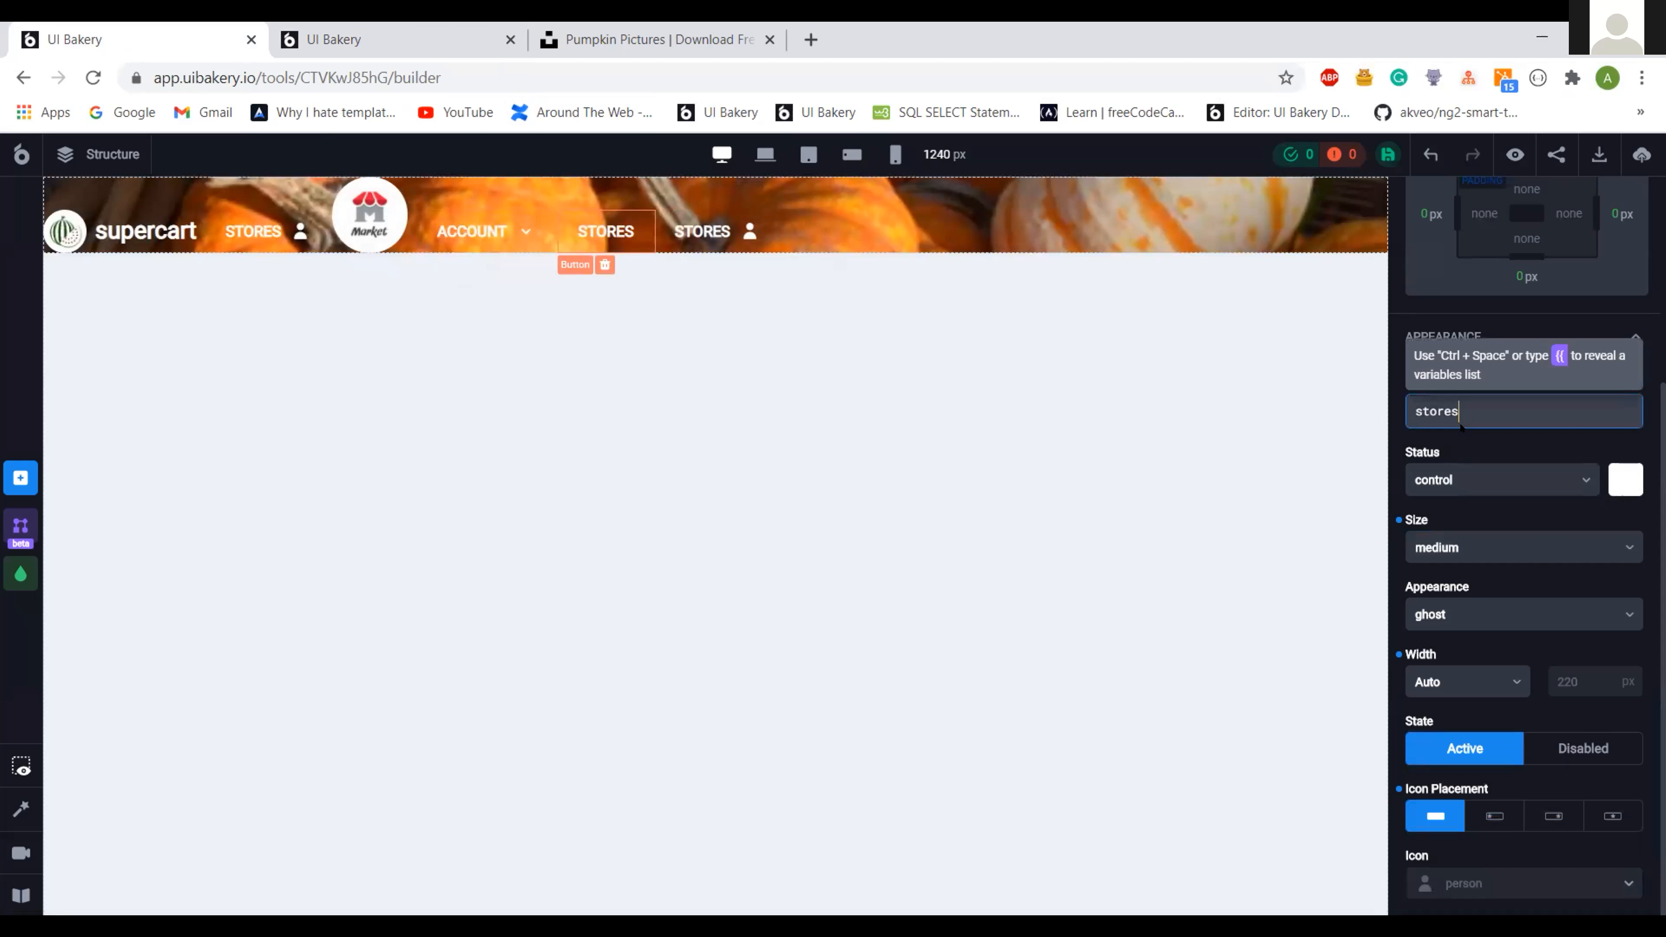
pyautogui.doubleClick(1461, 425)
pyautogui.write('help')
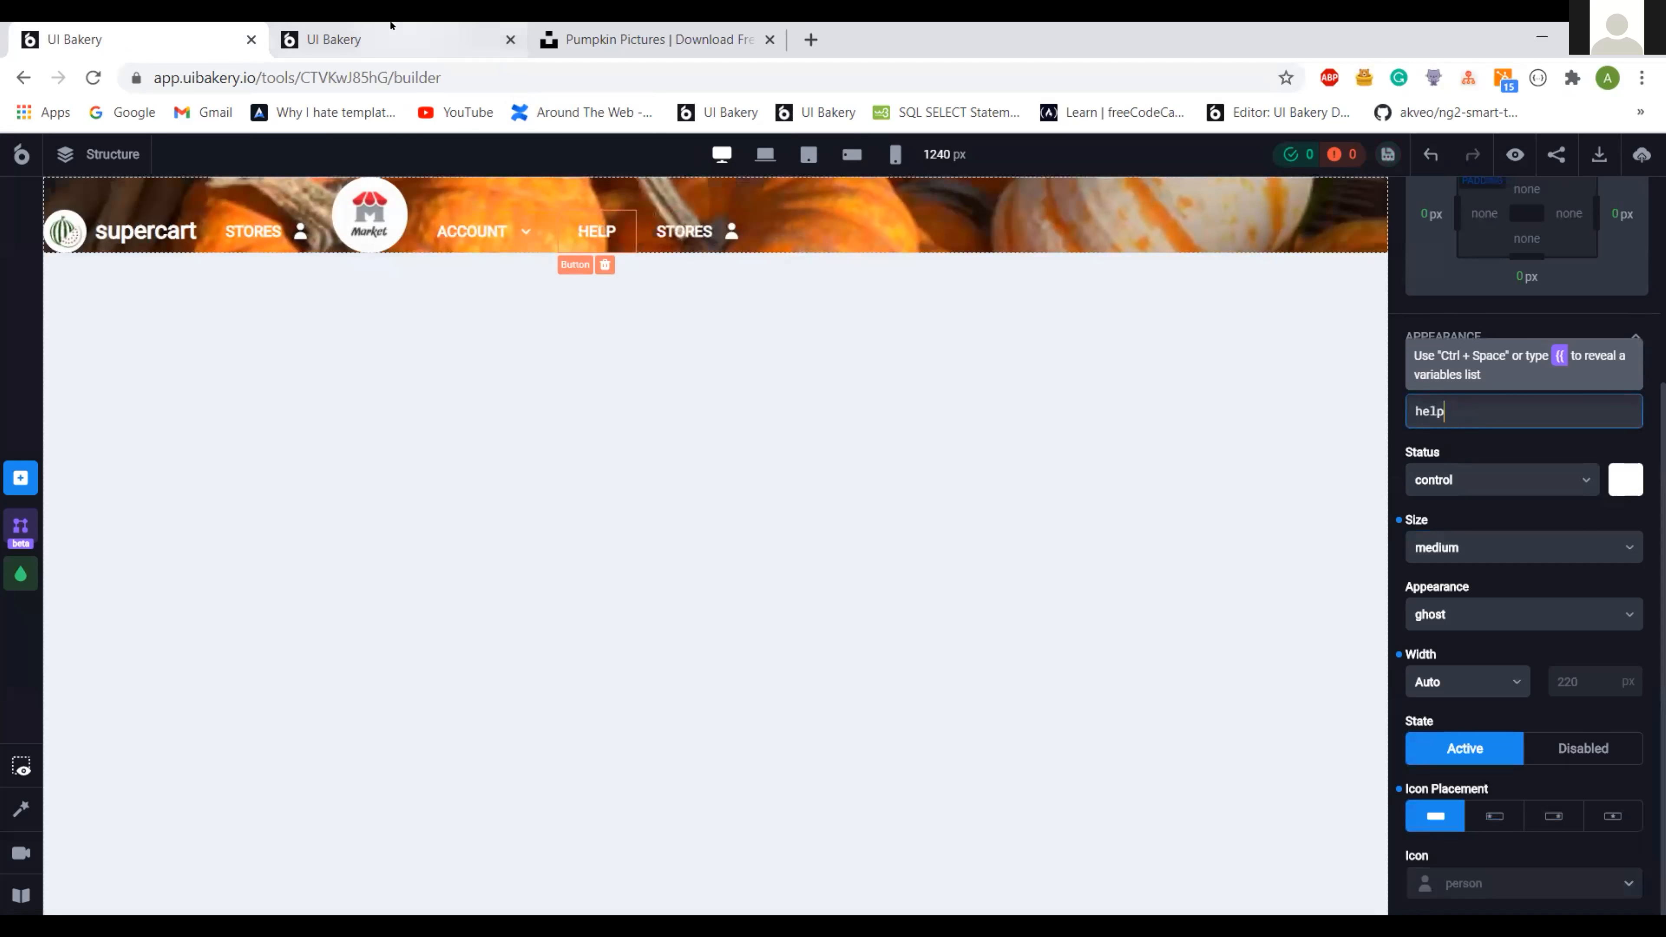
pyautogui.click(393, 39)
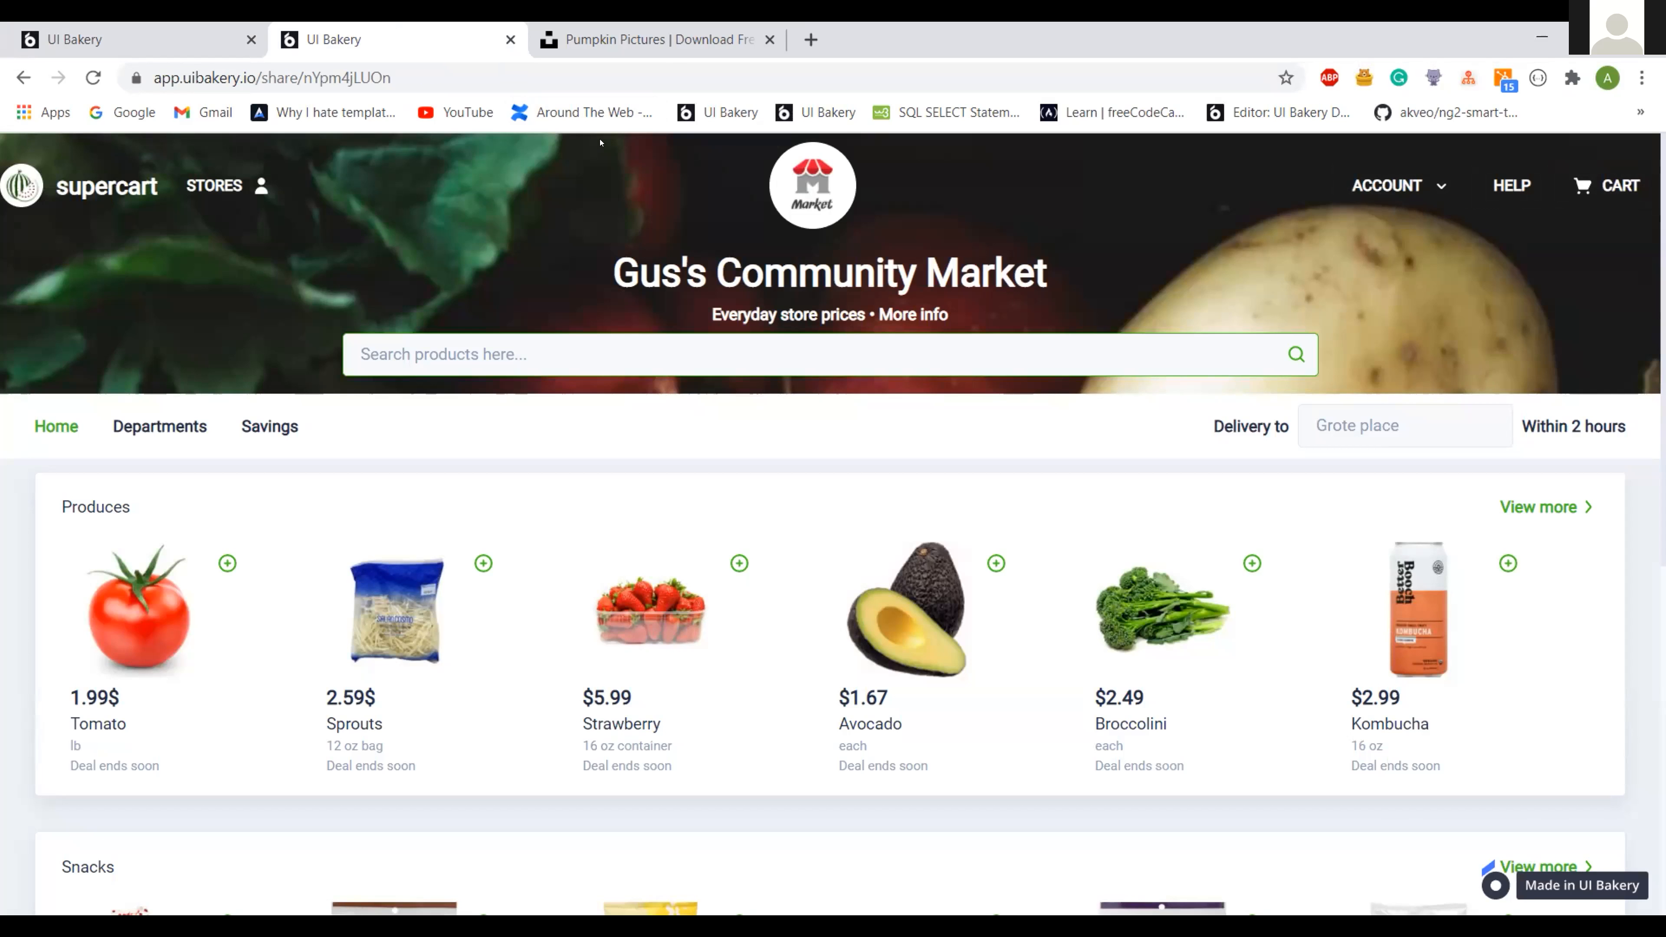
# - Set the icon of the stores button after the help button to shopping-cart, placed before its text
pyautogui.click(131, 40)
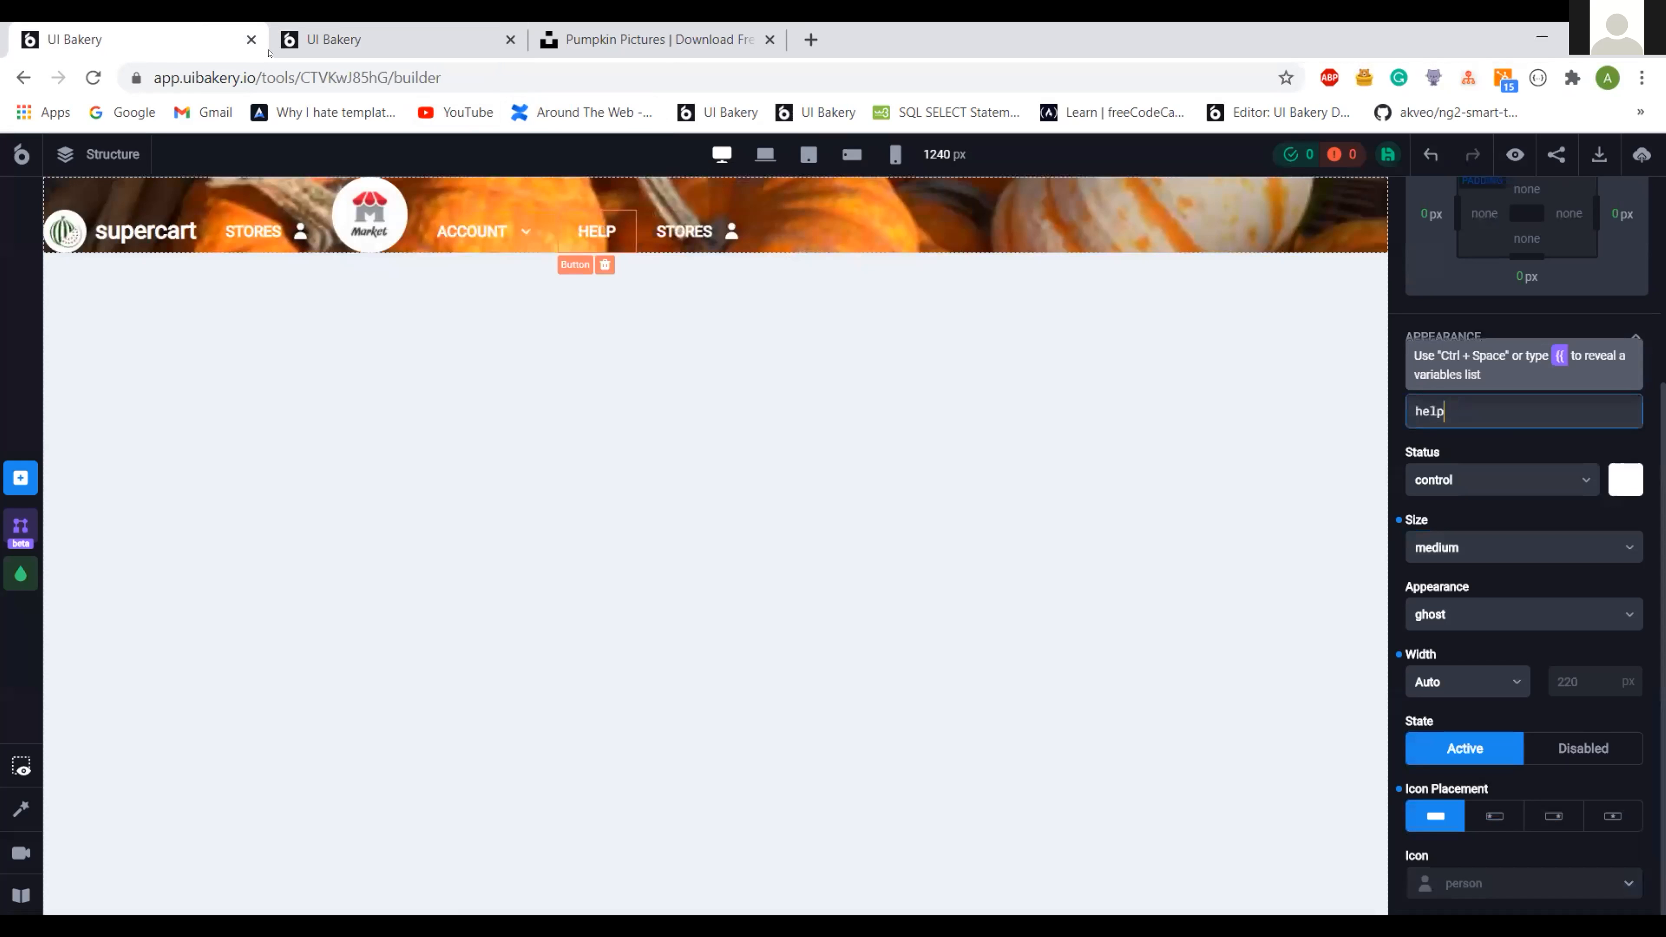
pyautogui.click(1489, 818)
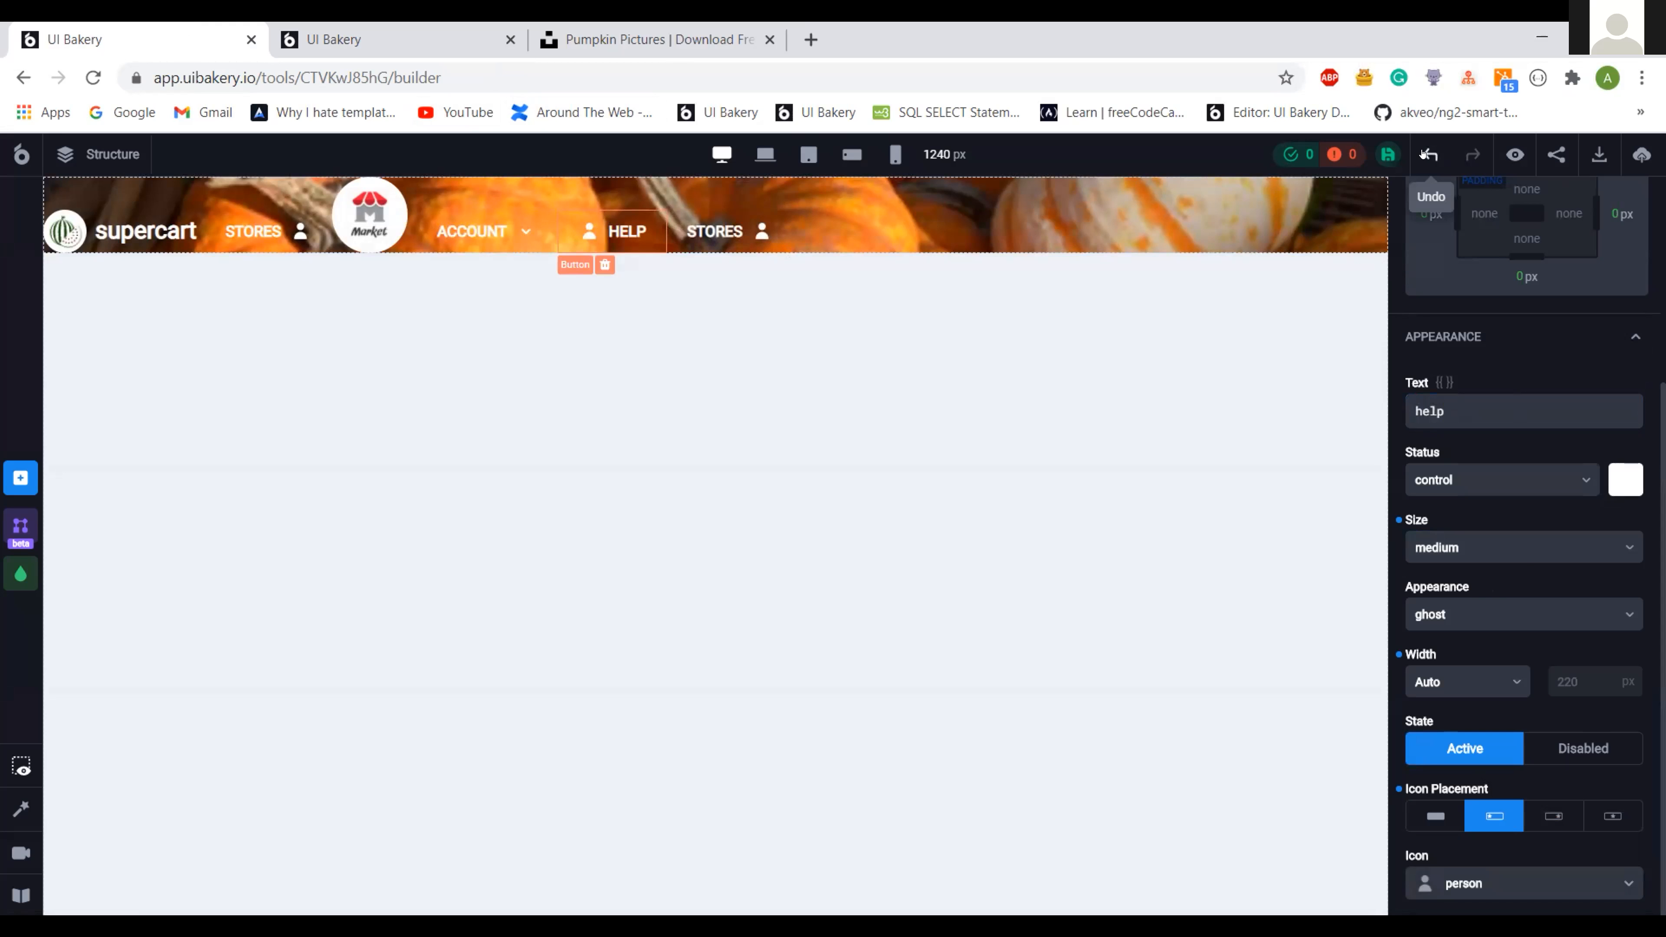
pyautogui.click(688, 234)
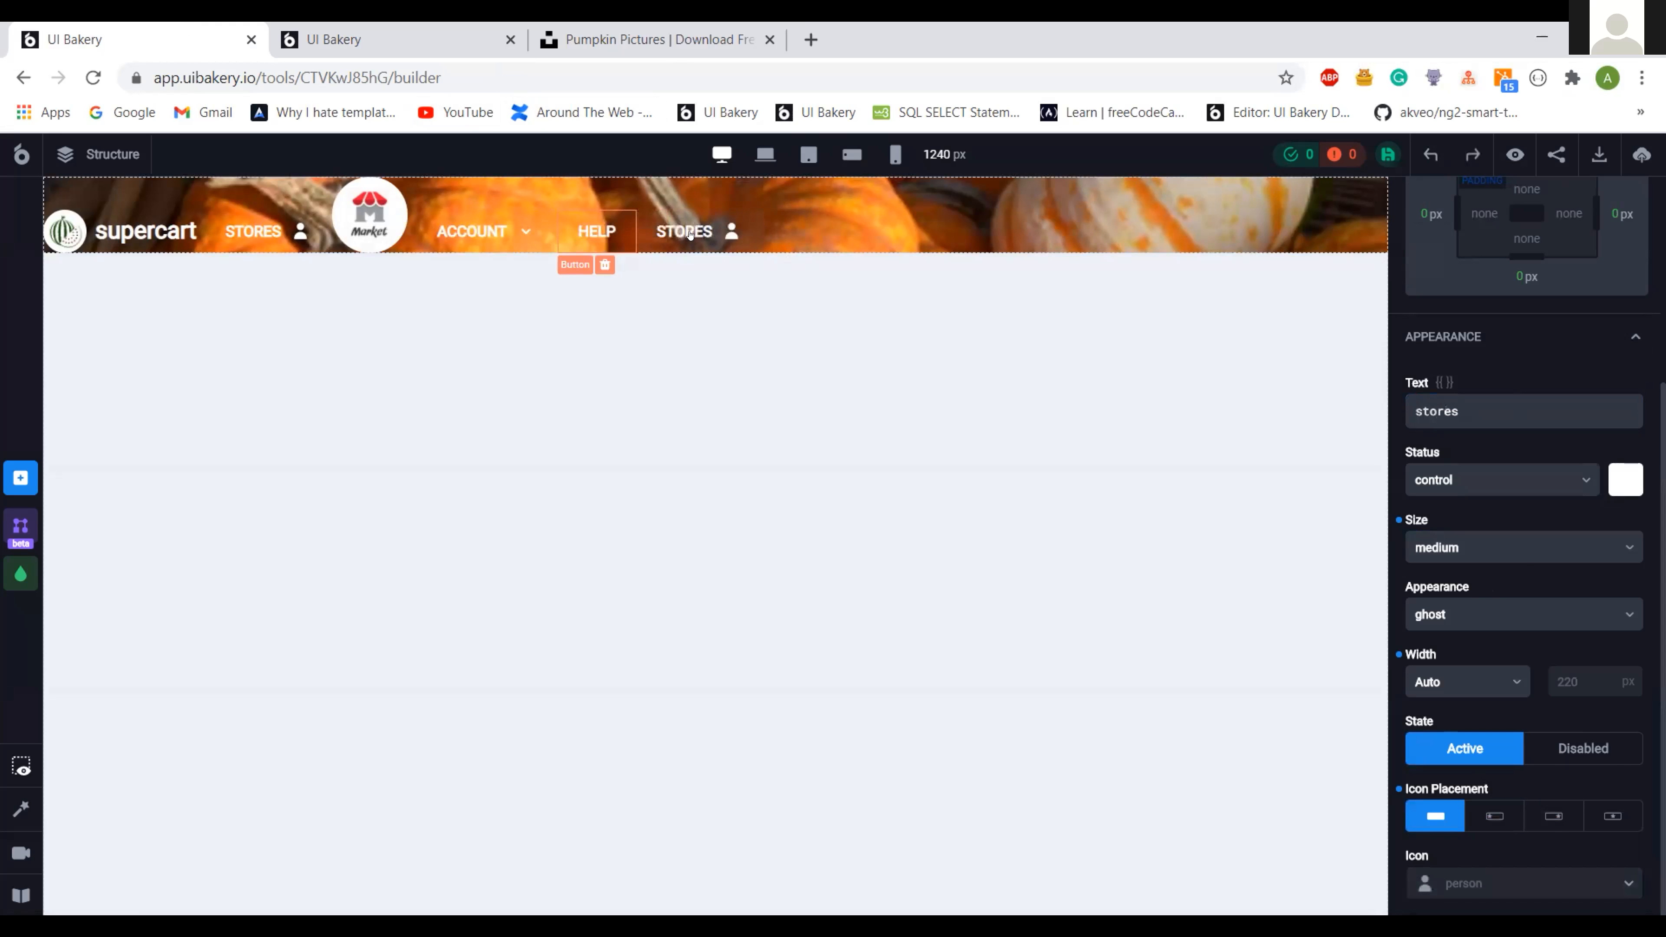
pyautogui.click(1492, 818)
pyautogui.click(1481, 885)
pyautogui.doubleClick(1480, 886)
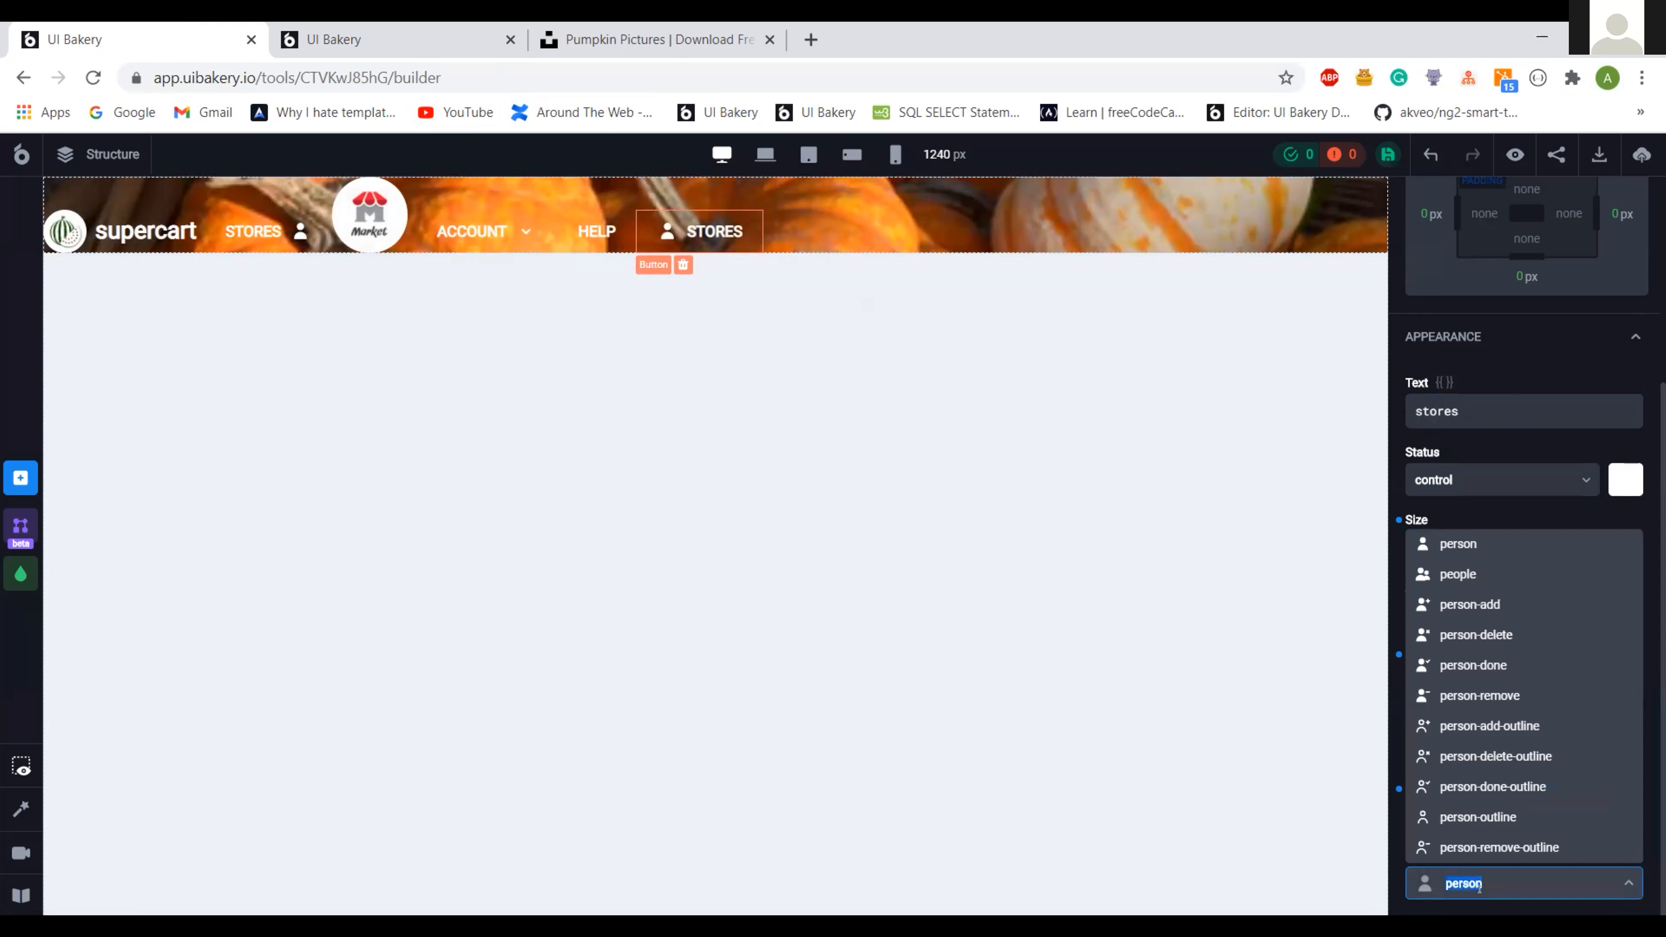
pyautogui.write('cart')
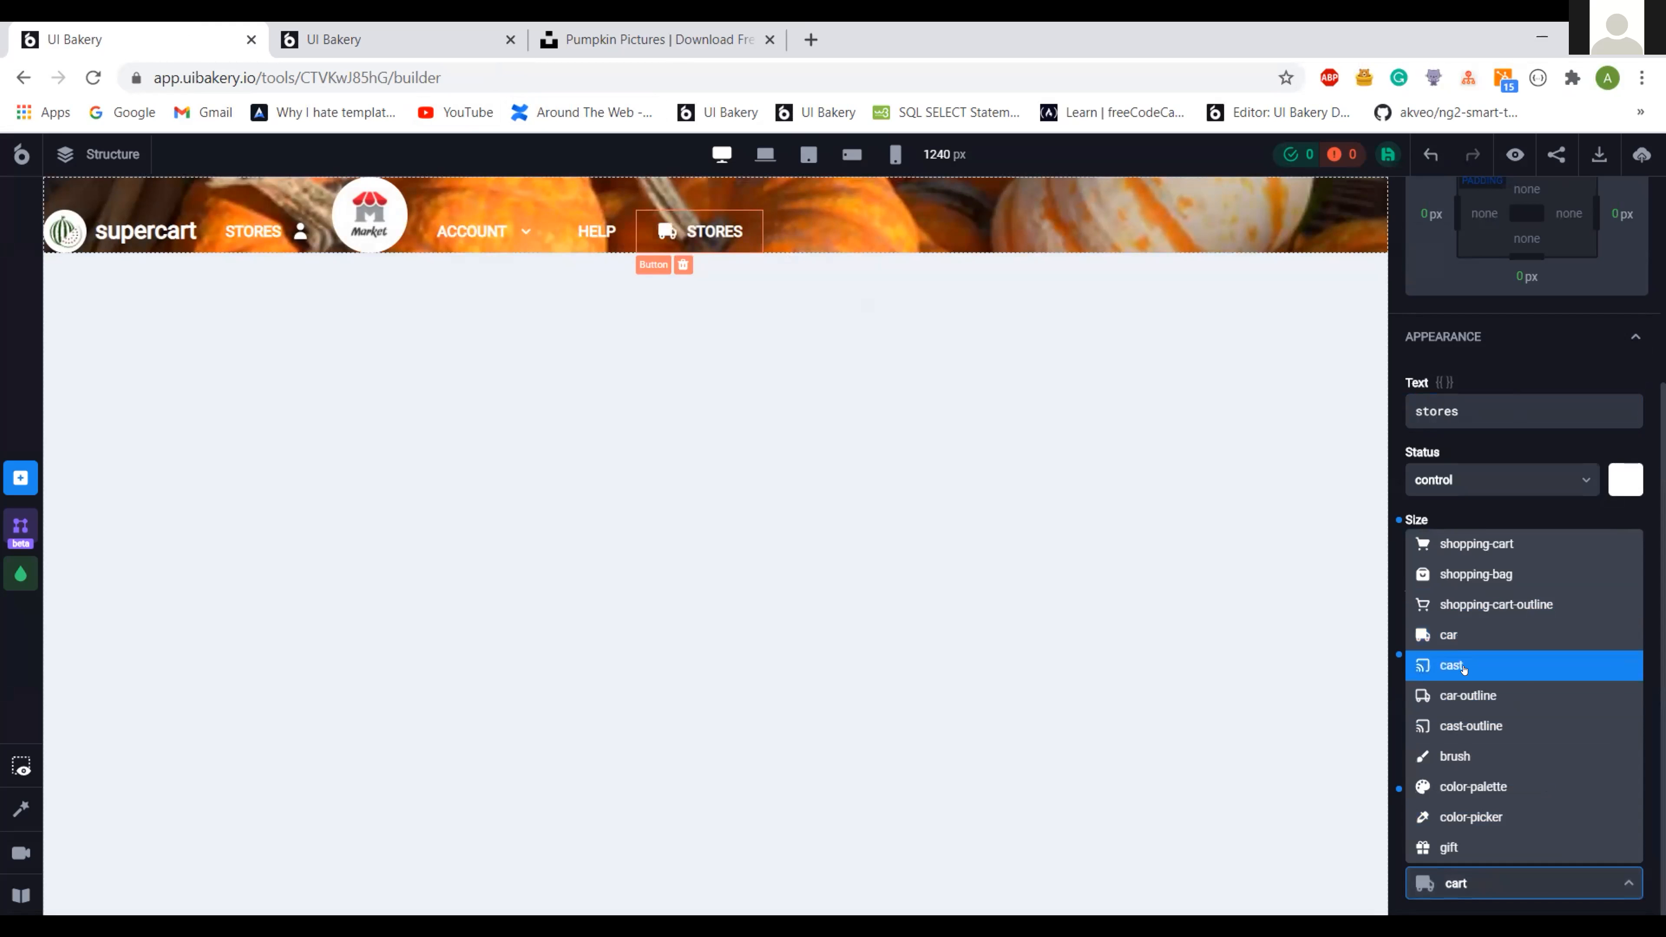
pyautogui.click(1477, 545)
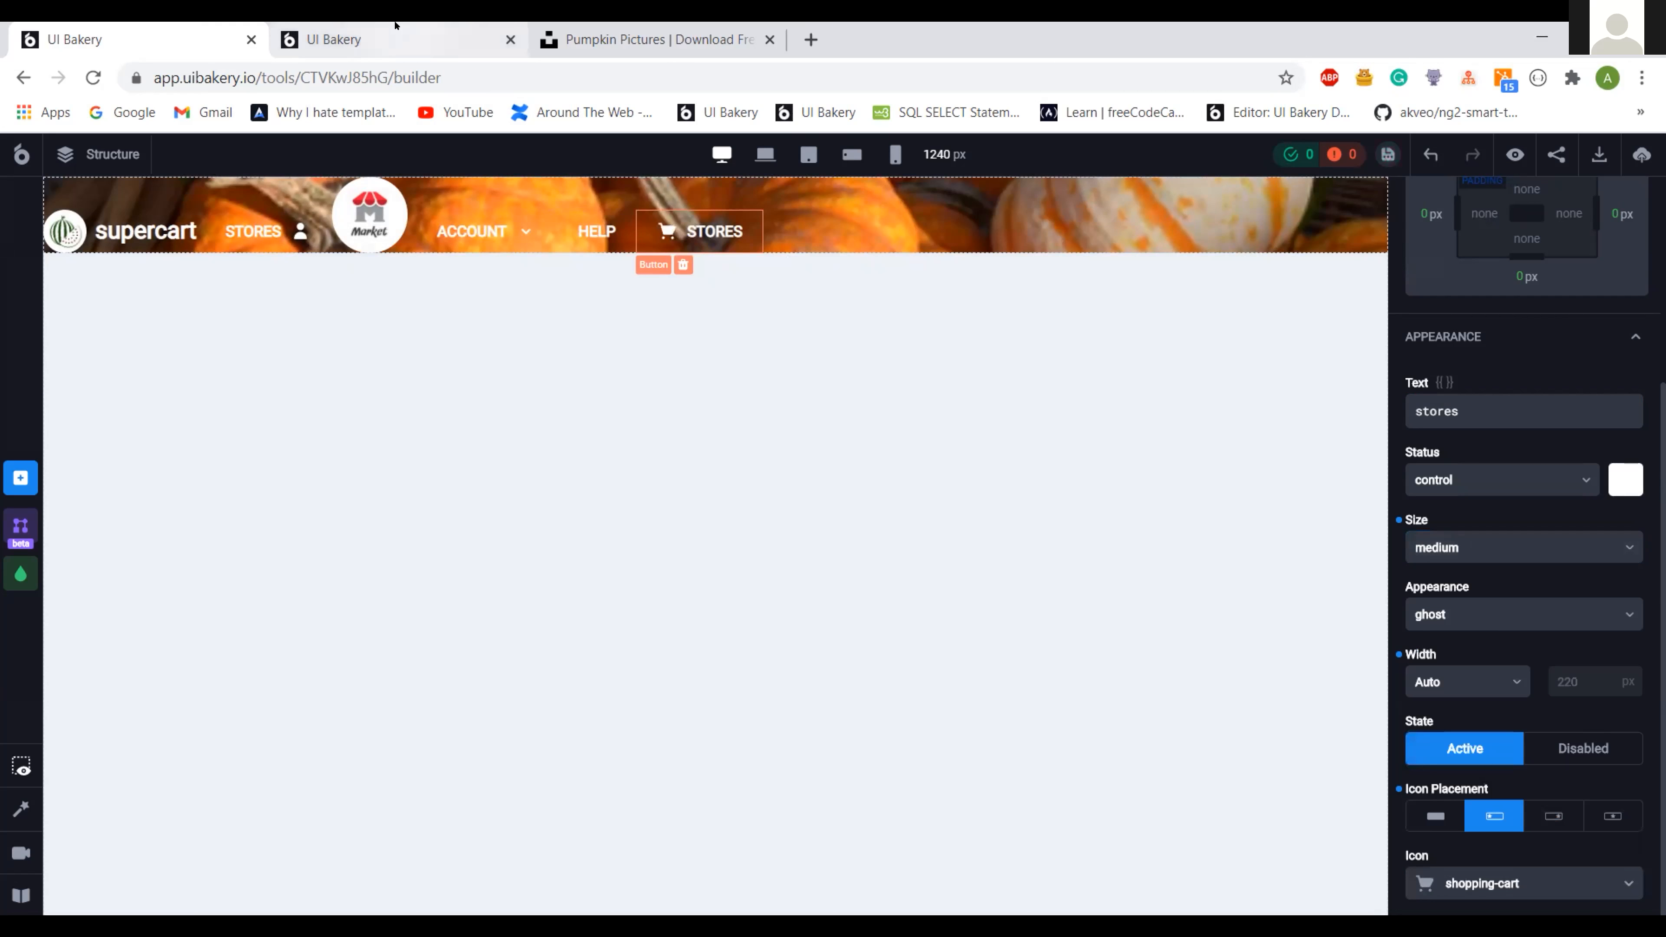
# - Check the reference page and change the text of the button with the shopping-cart icon to "cart"
pyautogui.click(395, 36)
pyautogui.click(131, 38)
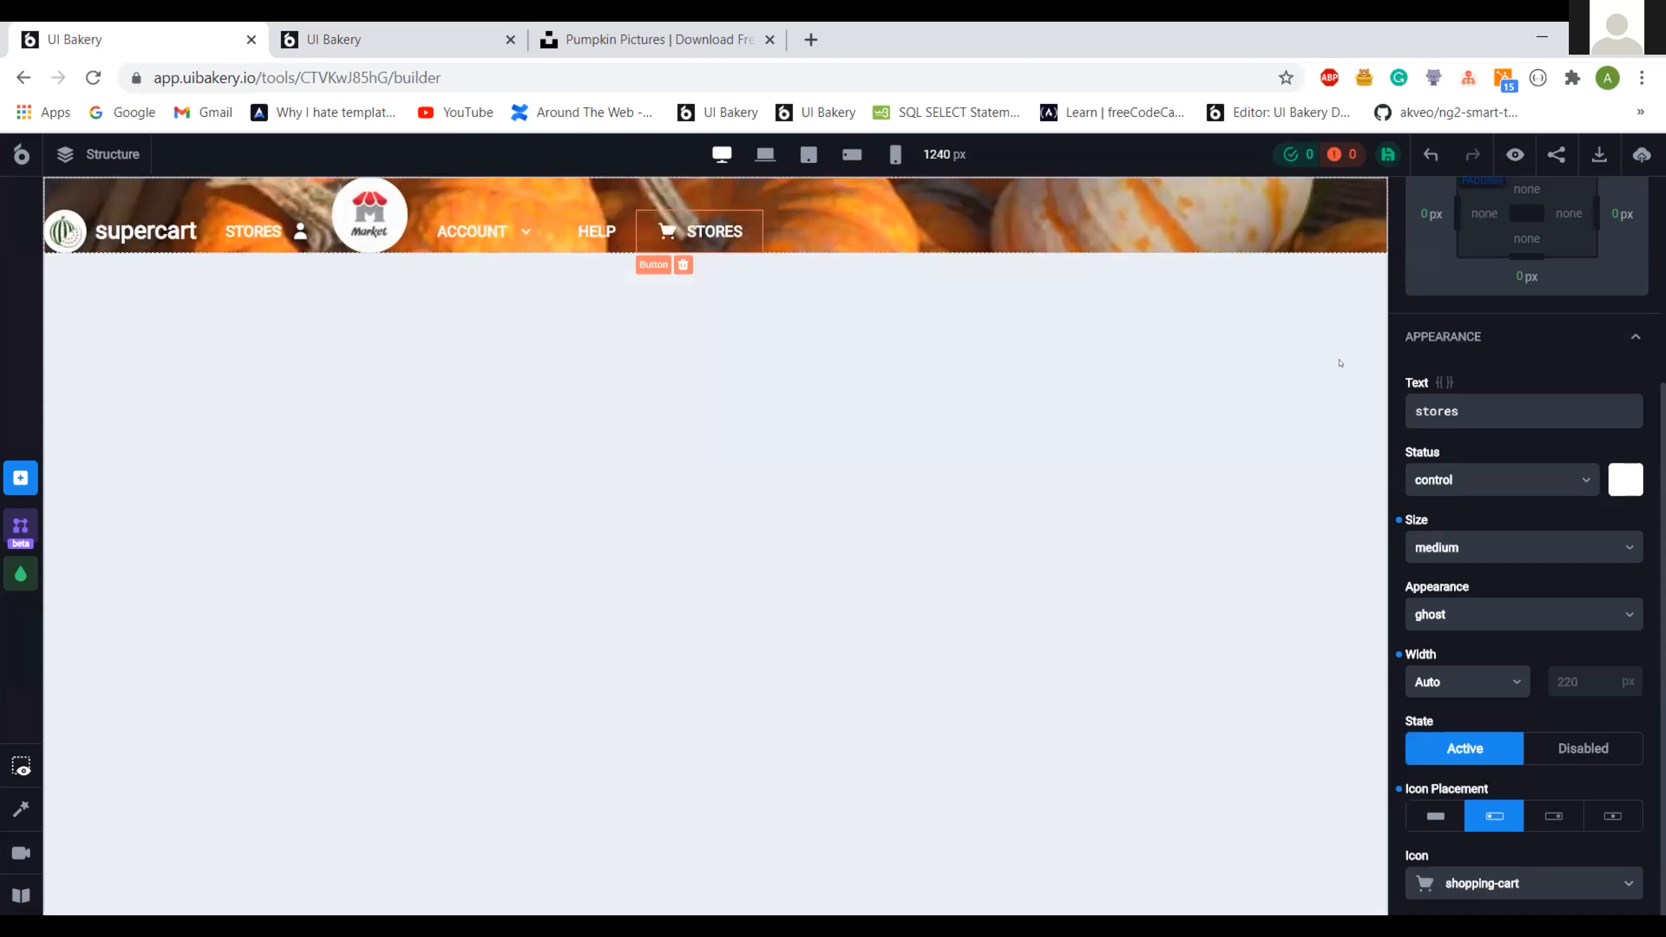
pyautogui.click(1451, 408)
pyautogui.doubleClick(1449, 403)
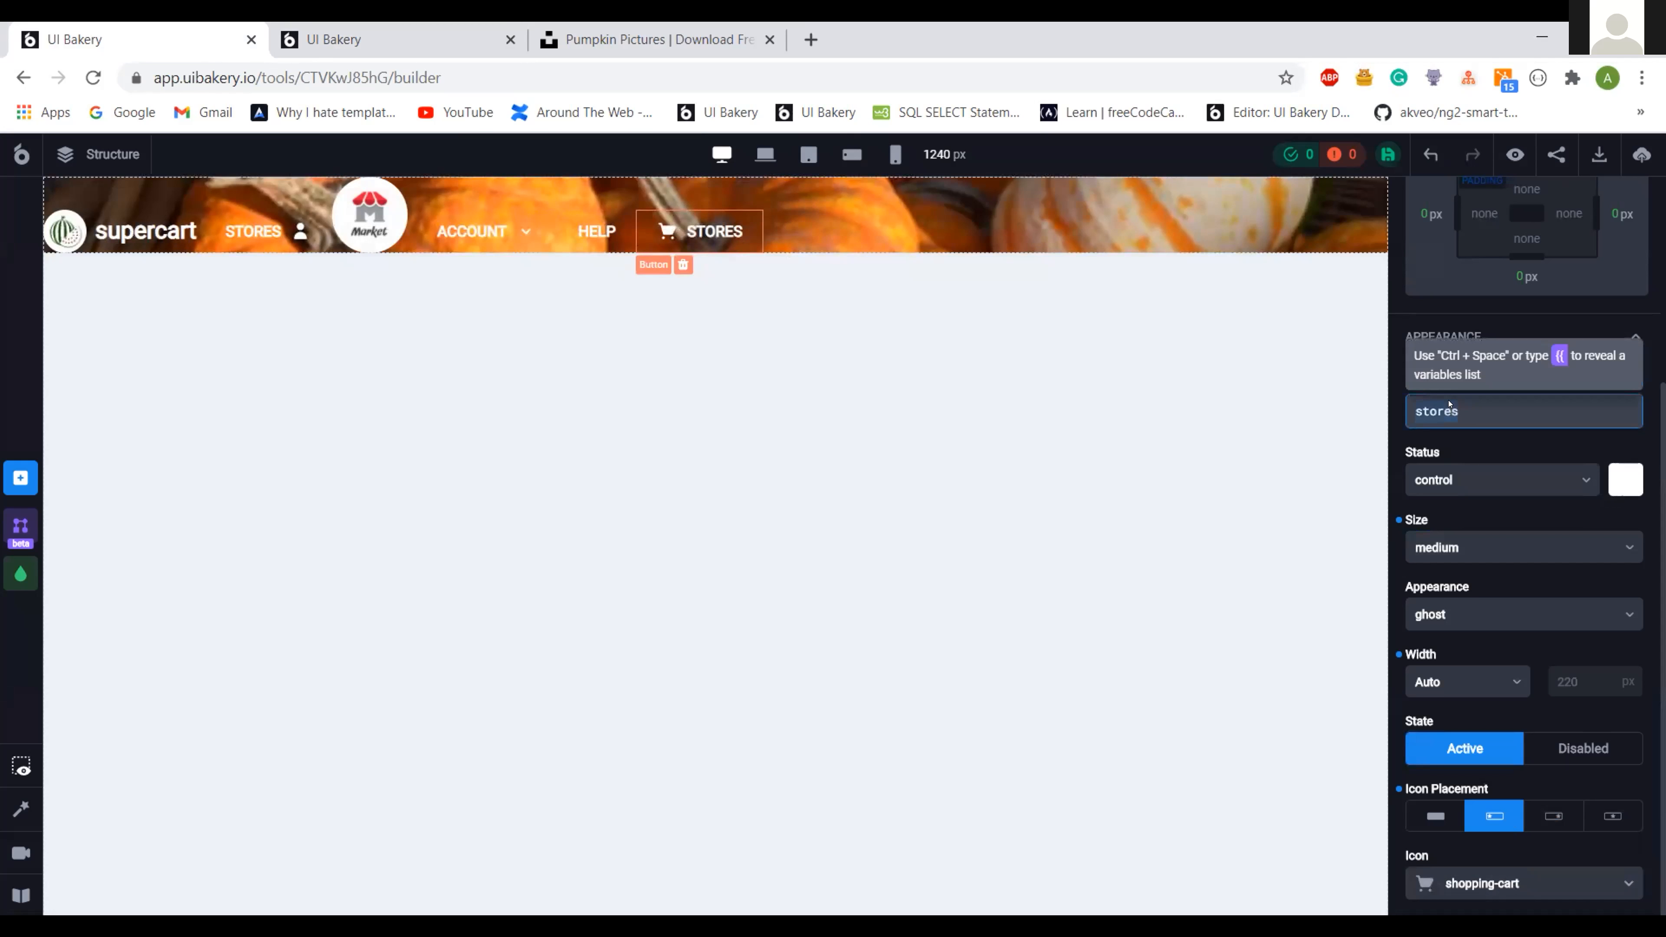
pyautogui.write('cart')
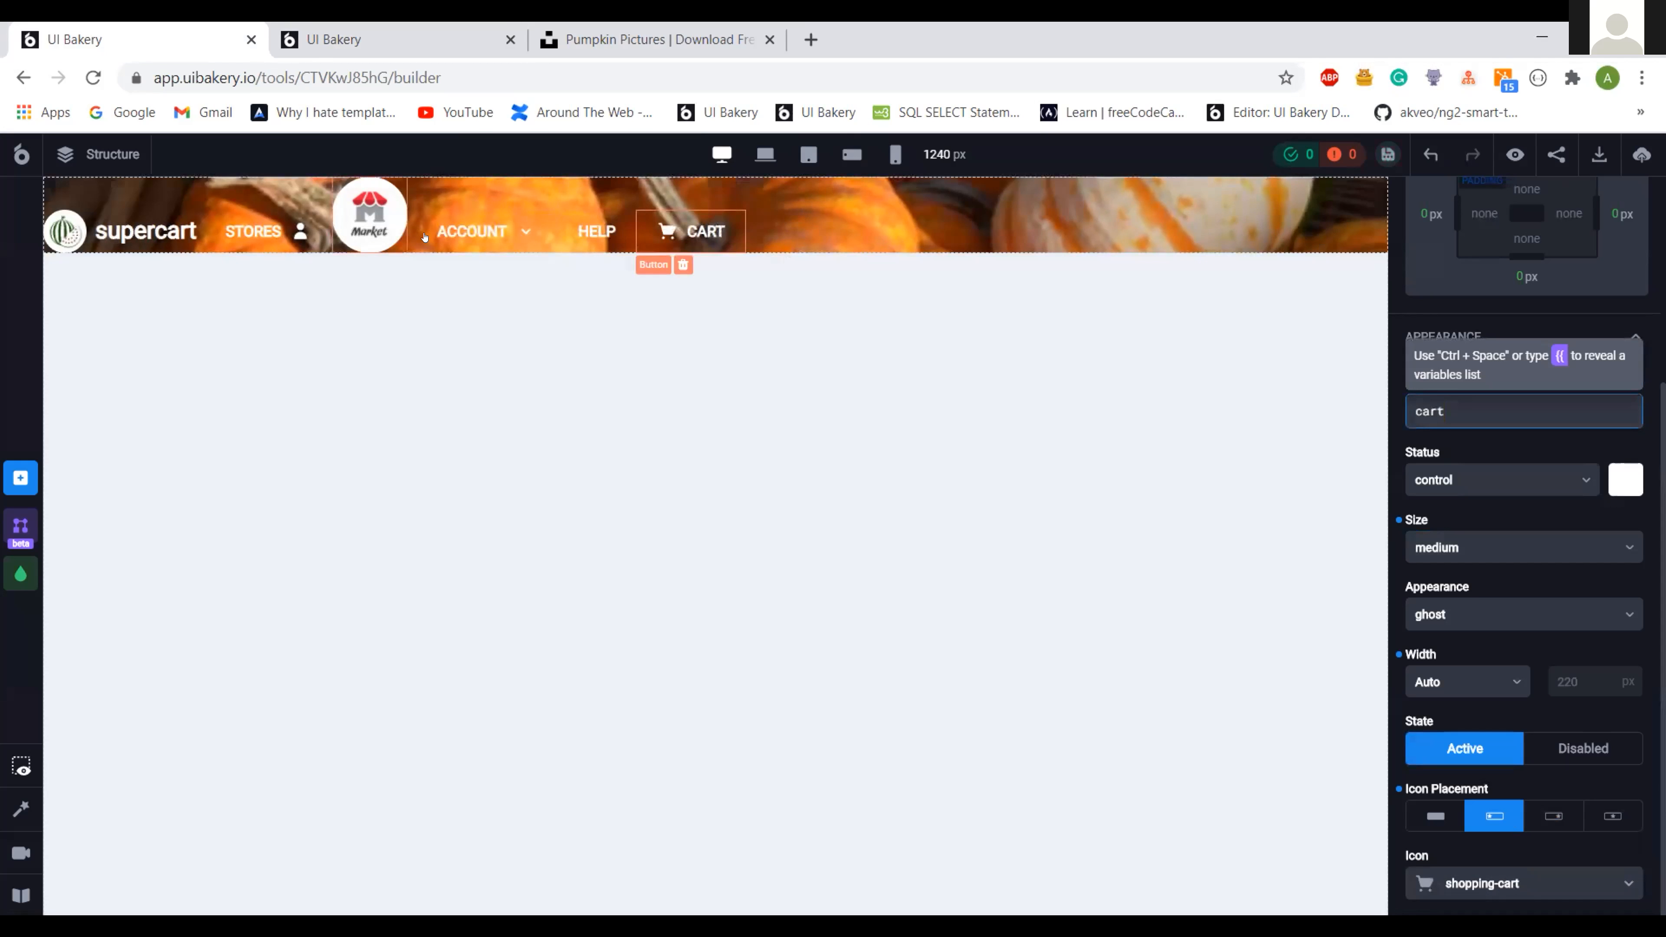
# - Try the center, end and space-between horizontal alignments on the header row and restore start alignment
pyautogui.click(440, 236)
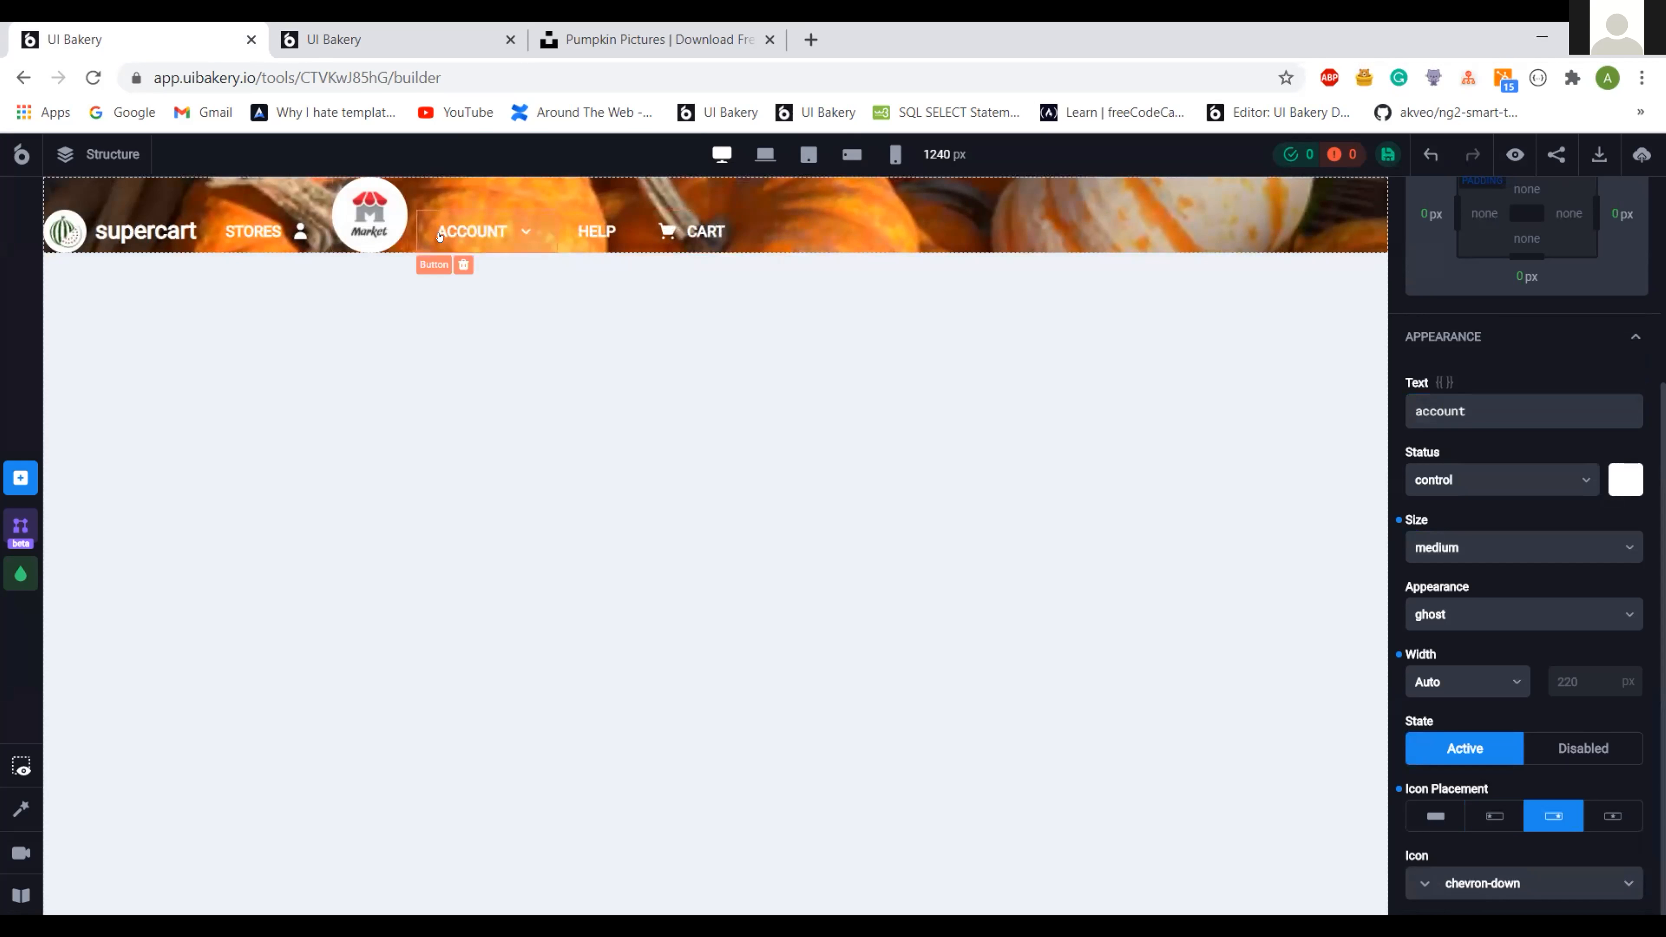
pyautogui.click(854, 238)
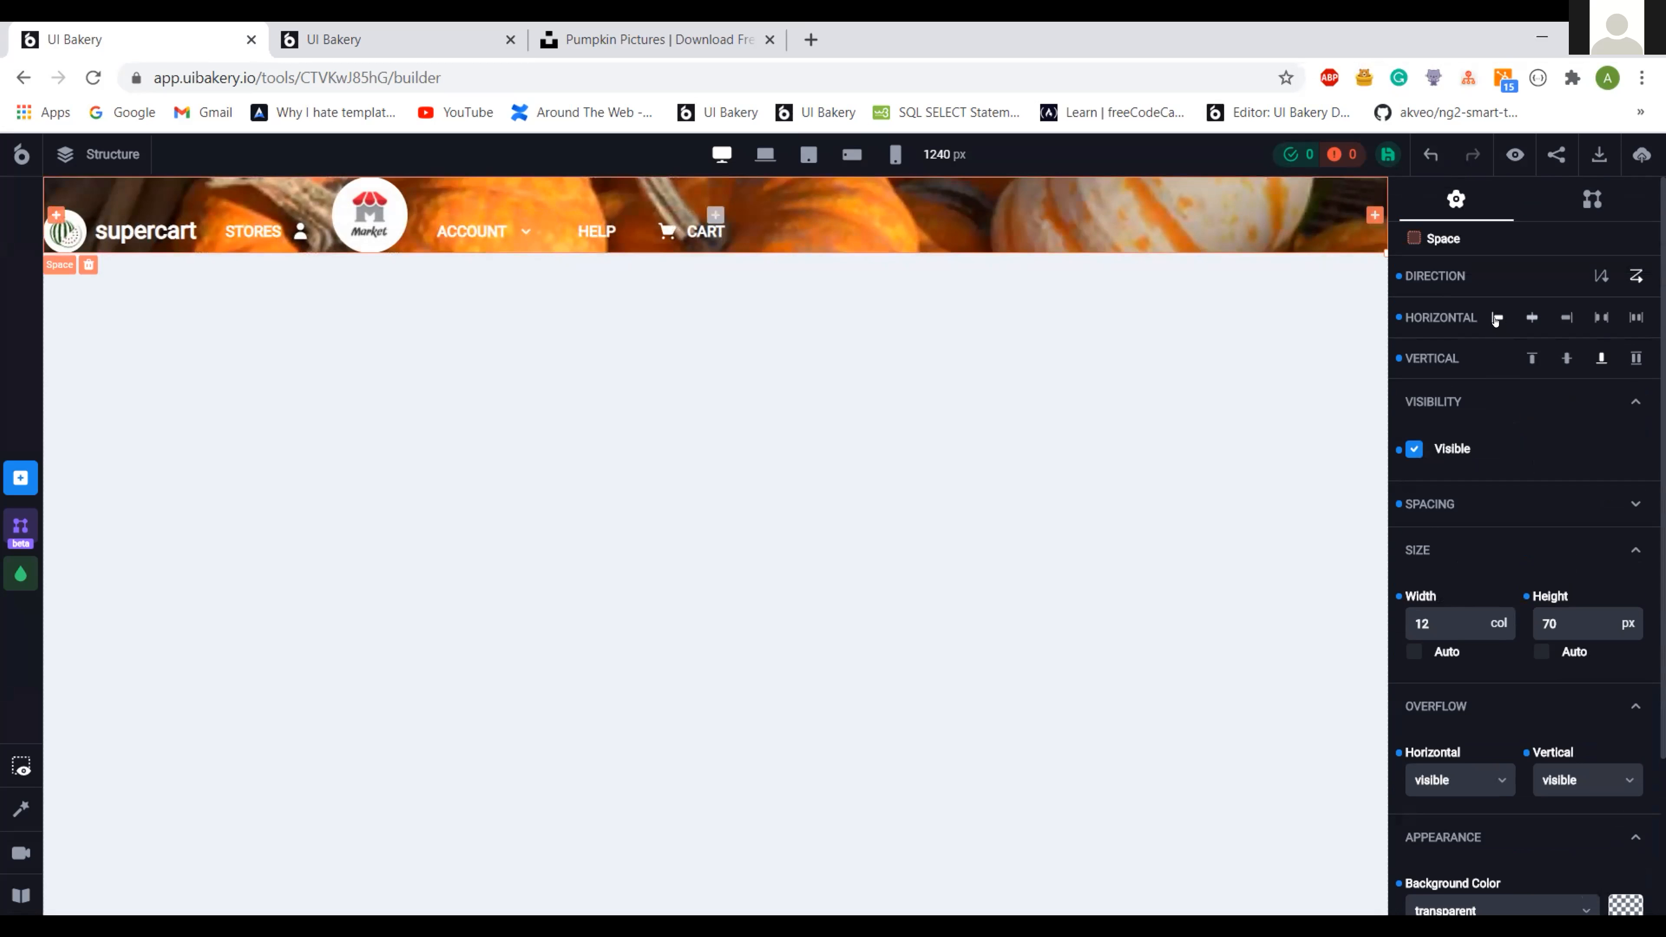
pyautogui.click(1531, 318)
pyautogui.click(1565, 316)
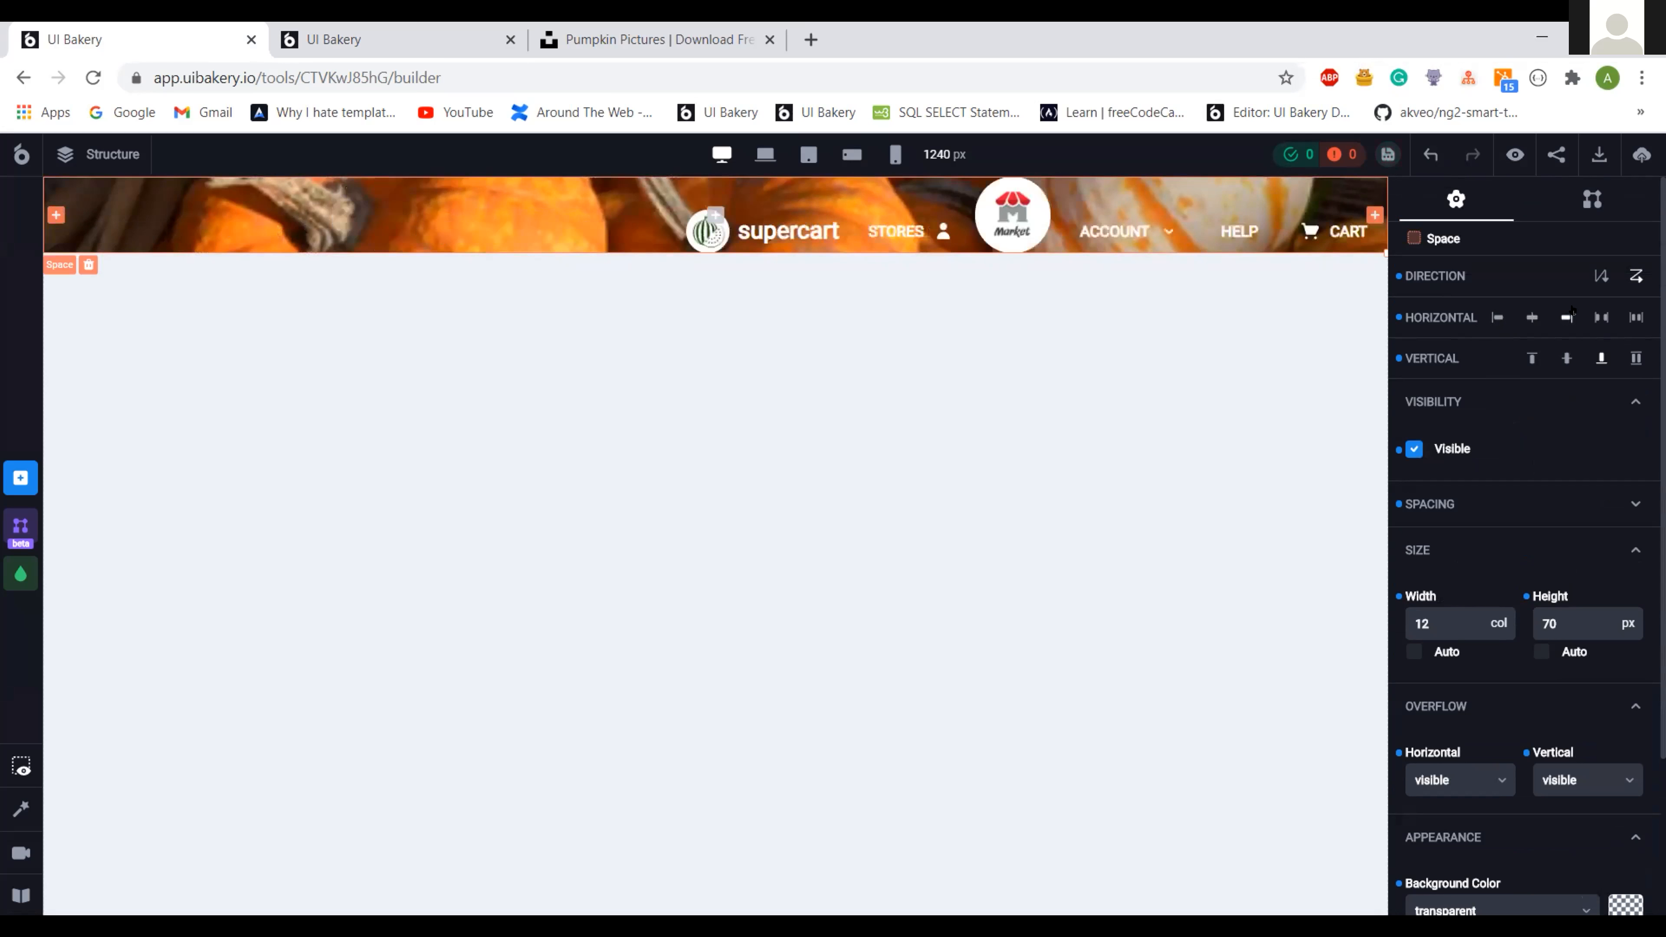
pyautogui.click(1596, 318)
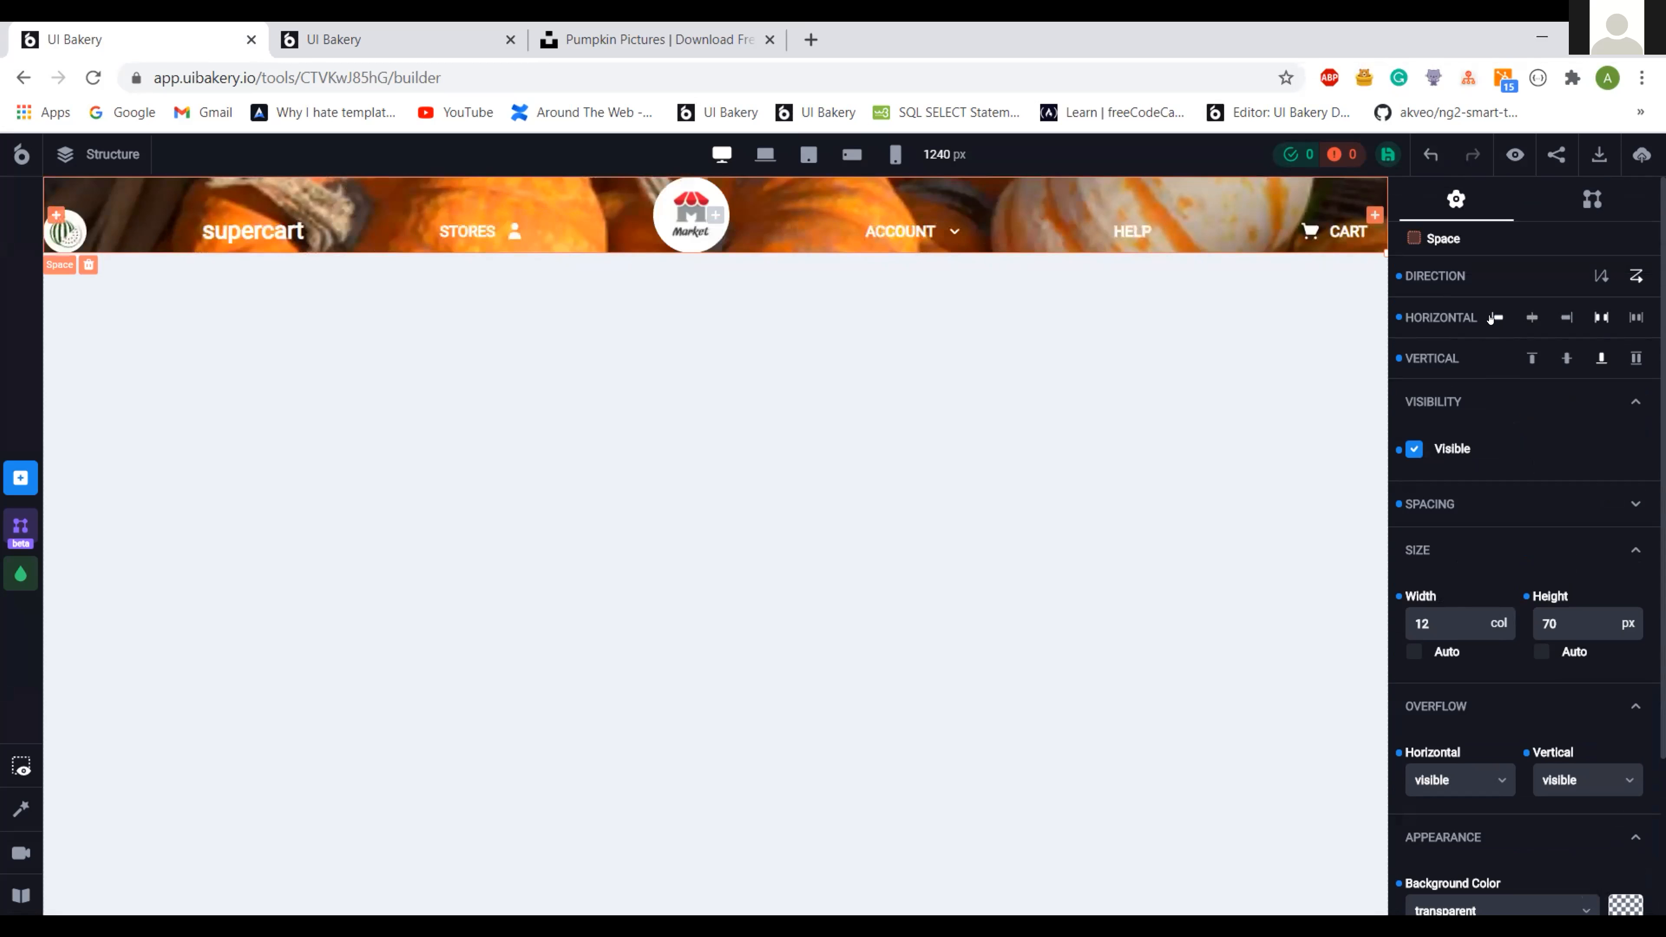
pyautogui.click(1494, 317)
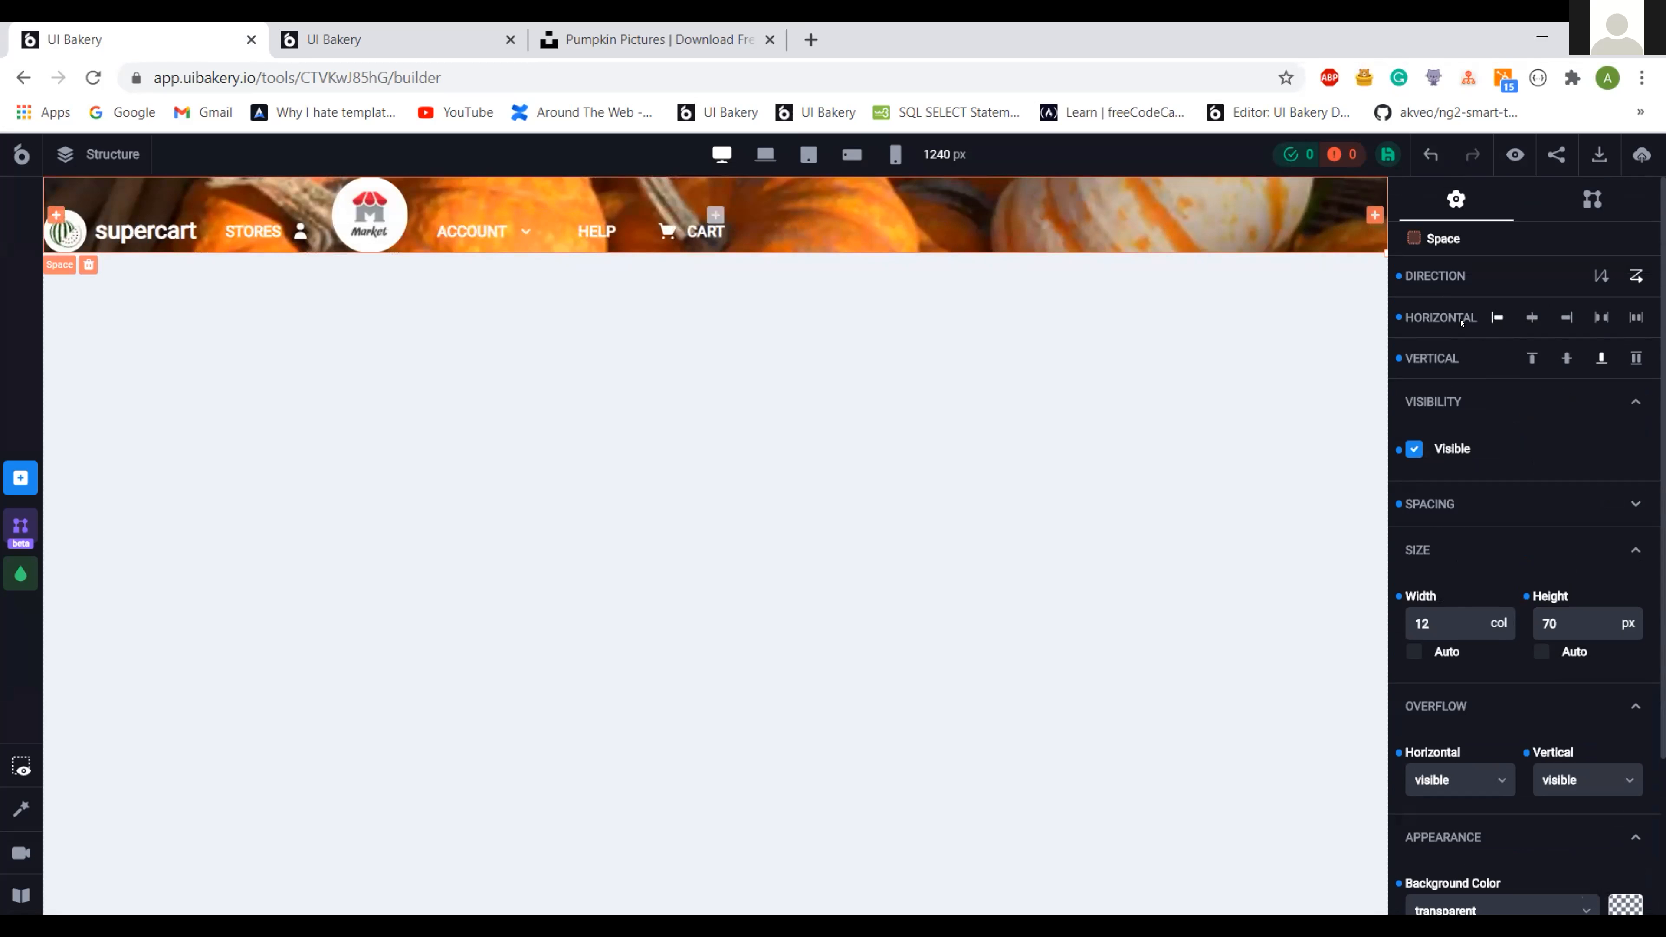
# - Set the left margin of the account button to auto
pyautogui.click(480, 235)
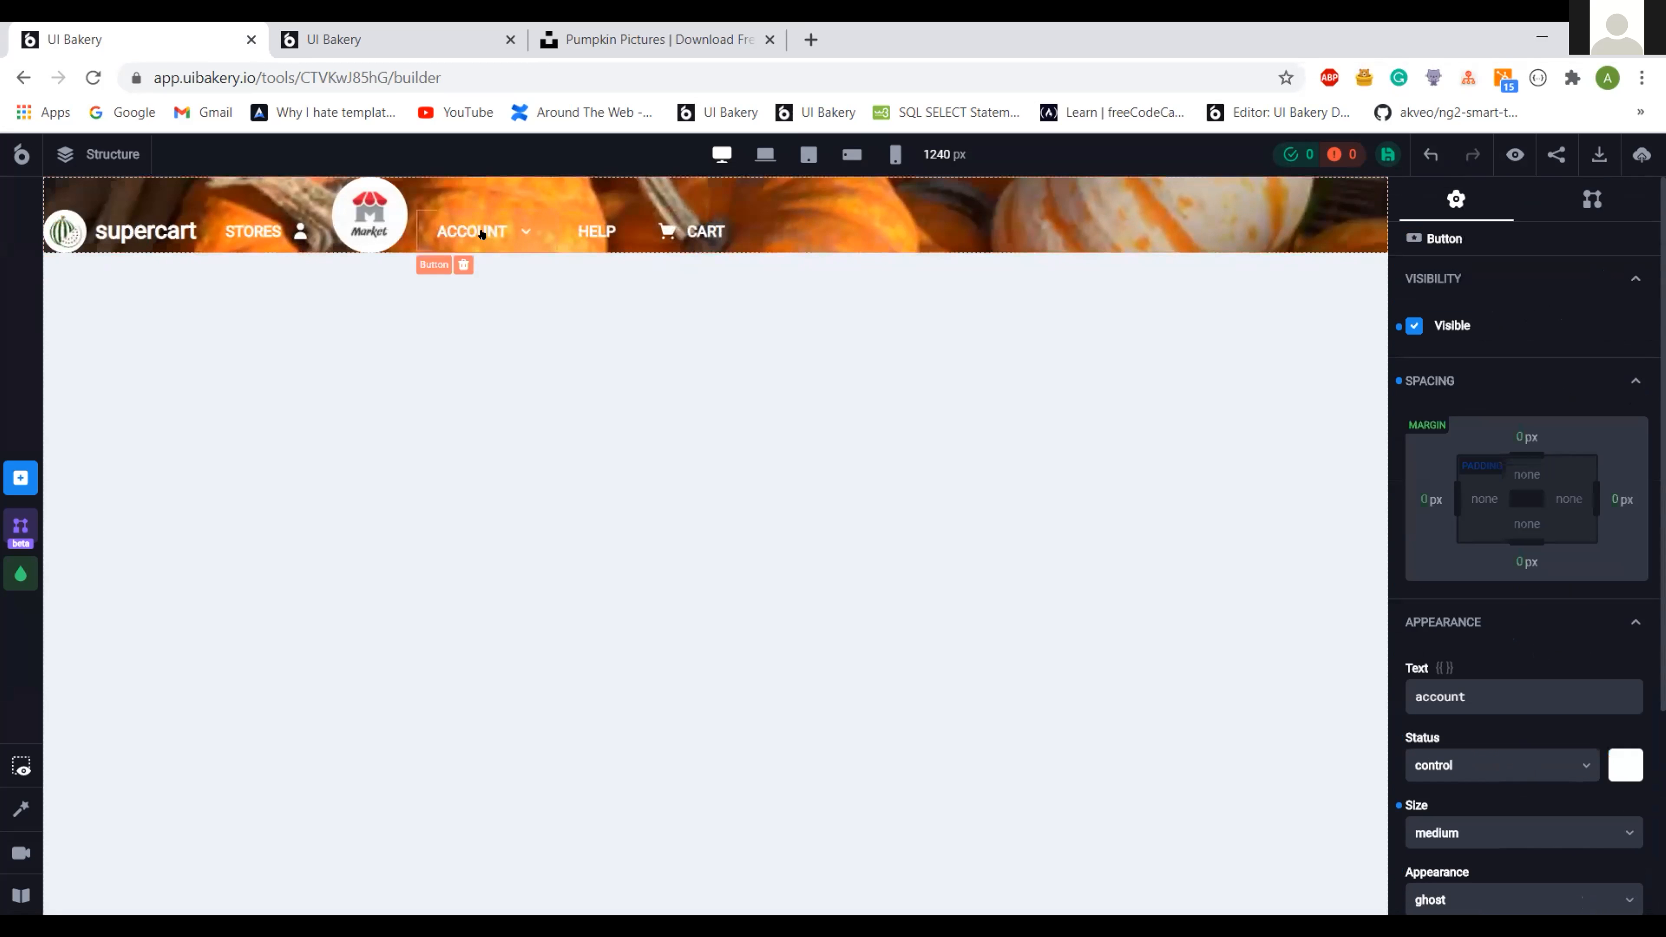
pyautogui.click(1421, 493)
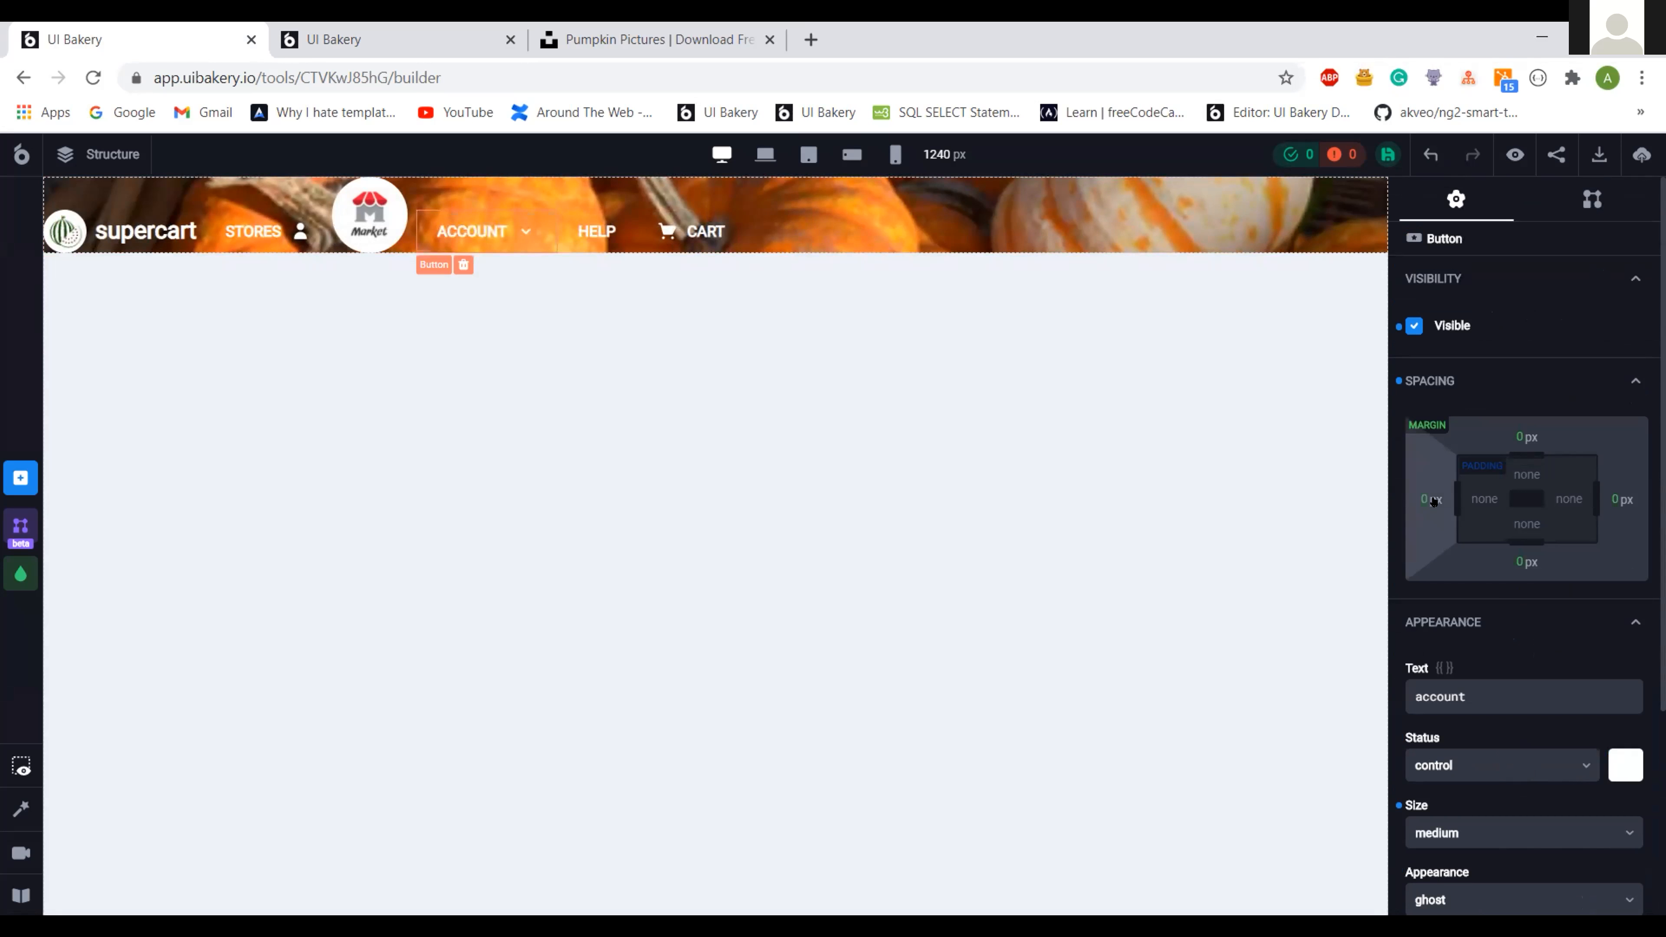
pyautogui.click(1434, 502)
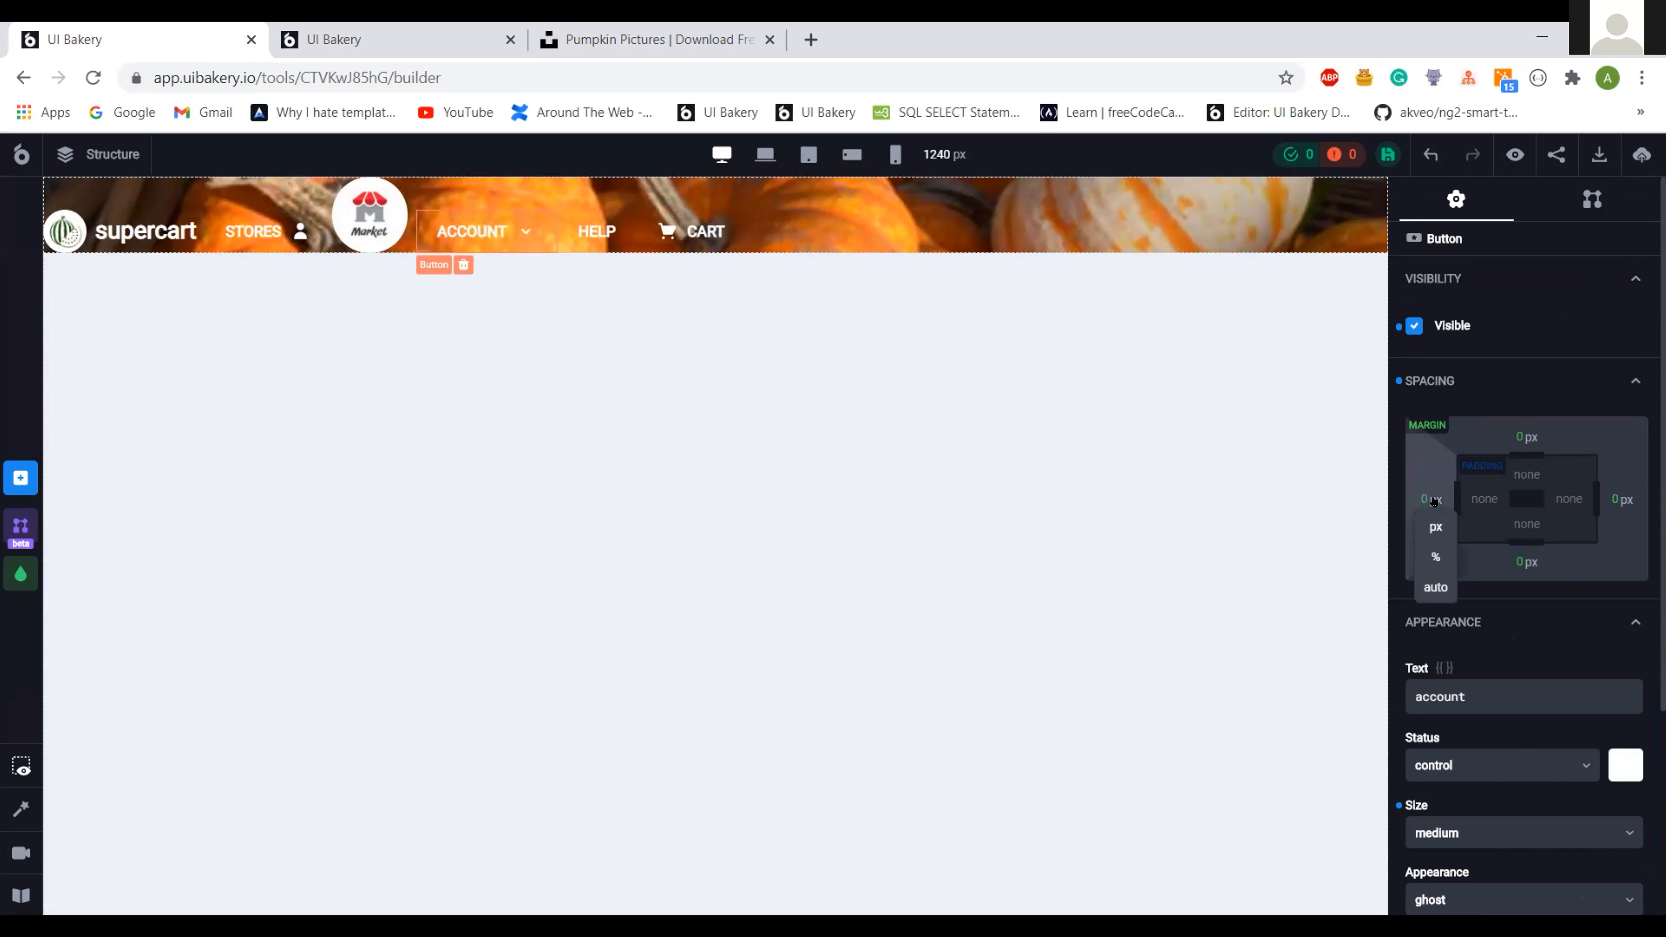
pyautogui.click(1436, 584)
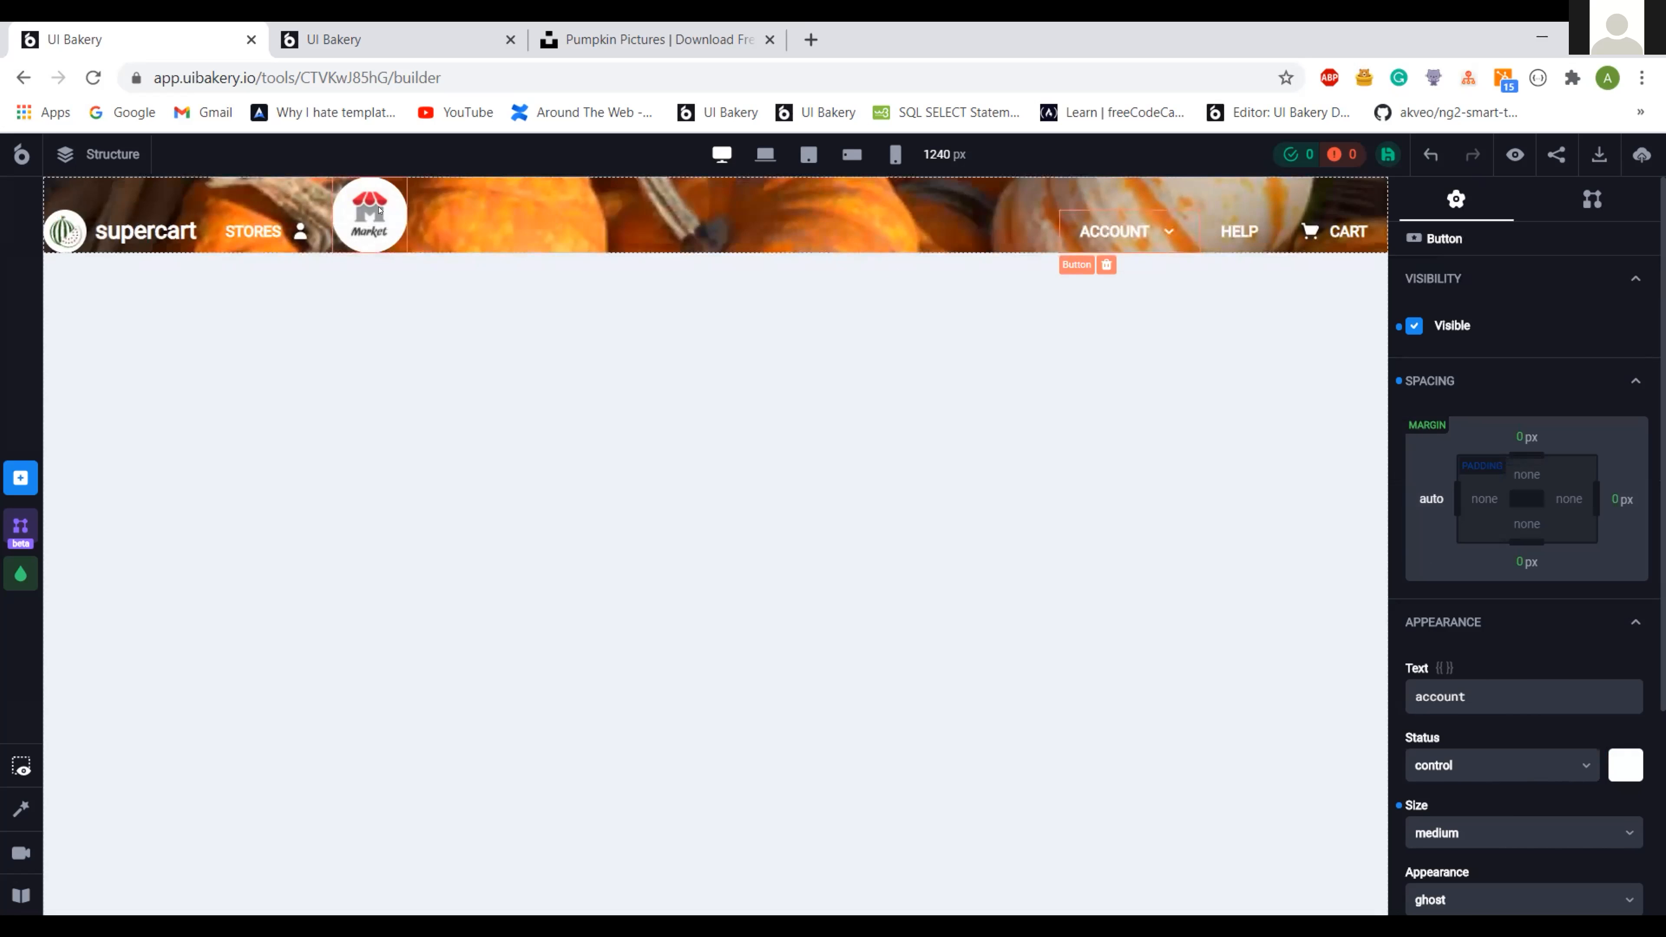
# - Set the left margin of the market logo image to auto
pyautogui.click(404, 208)
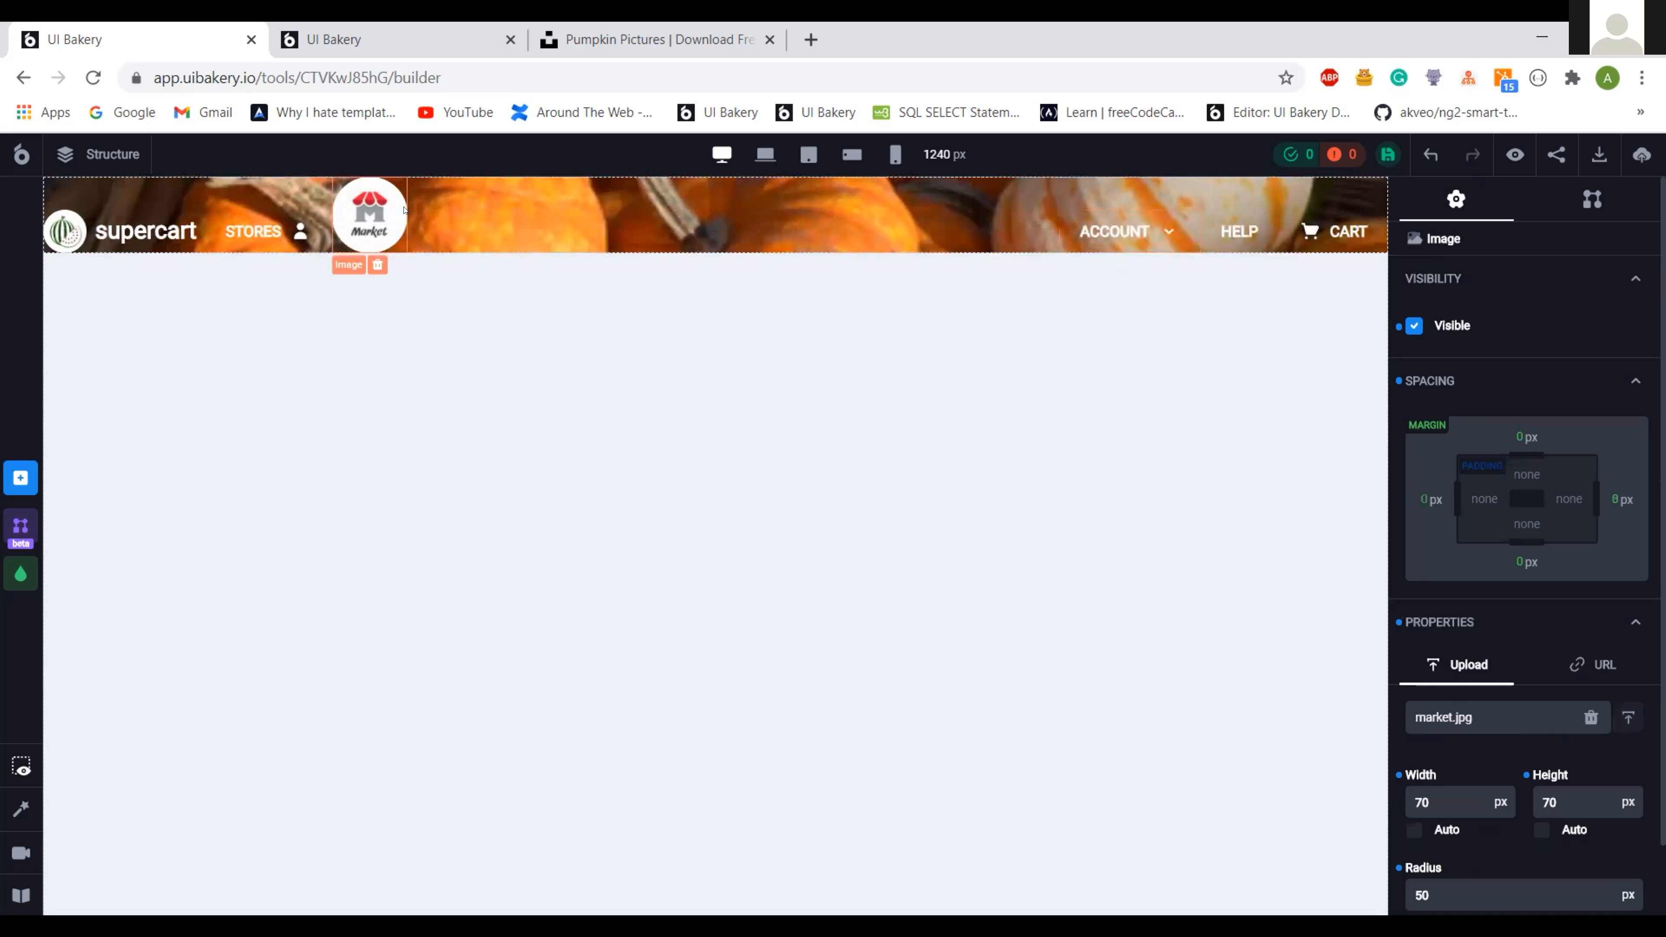
pyautogui.click(1434, 502)
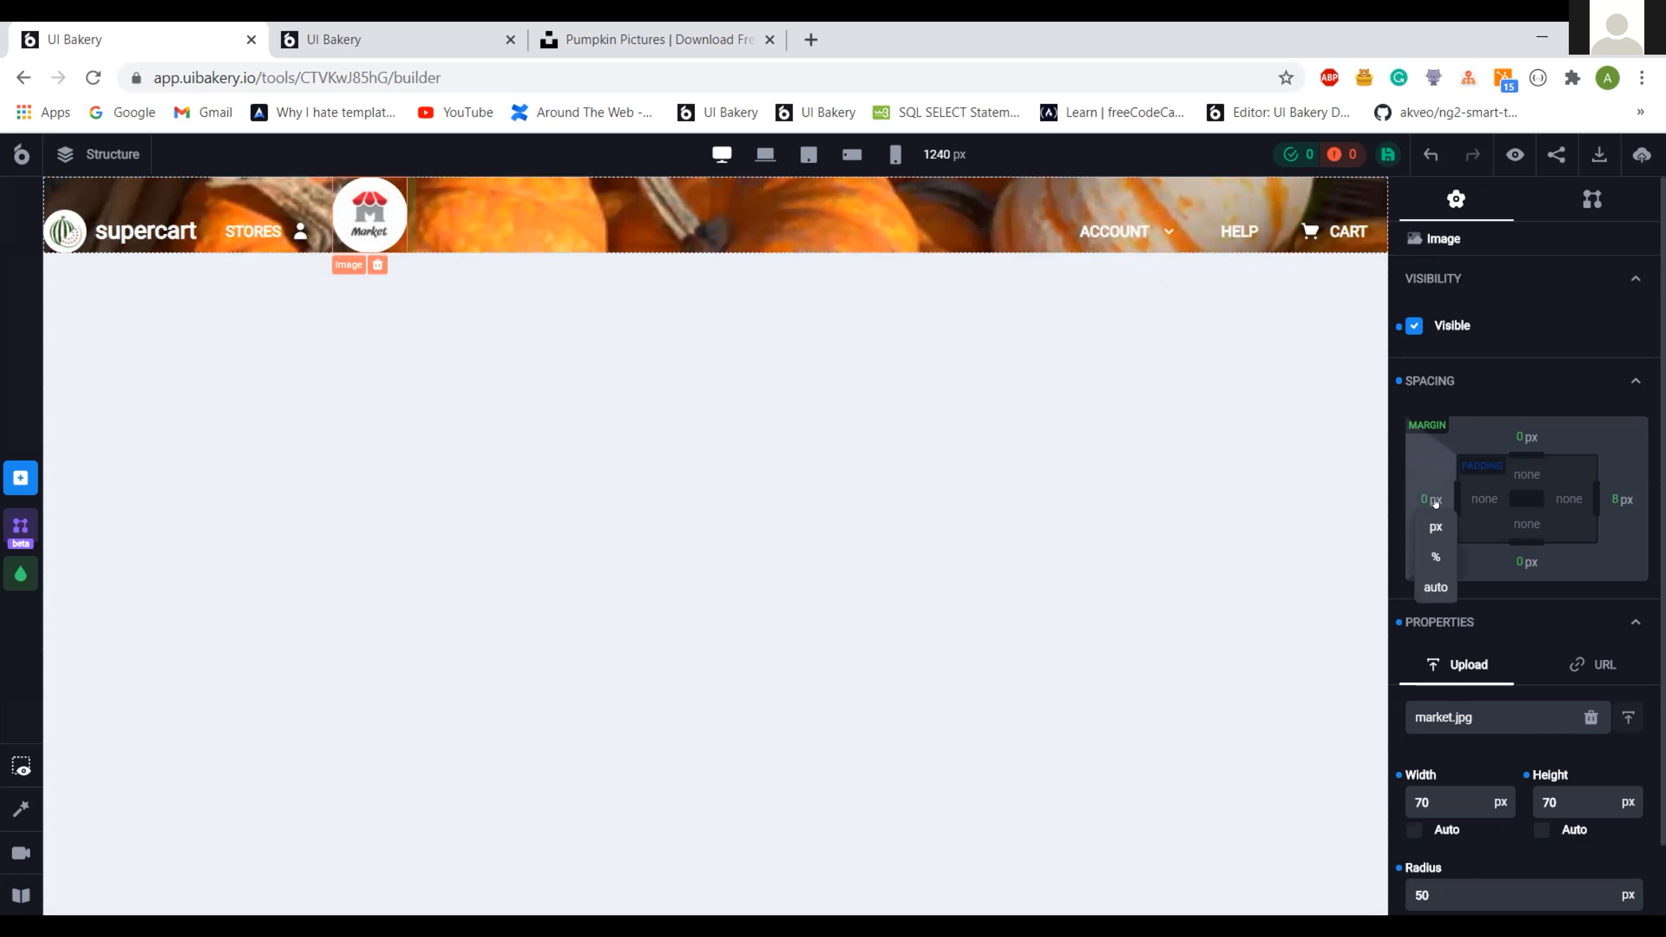
pyautogui.click(1434, 585)
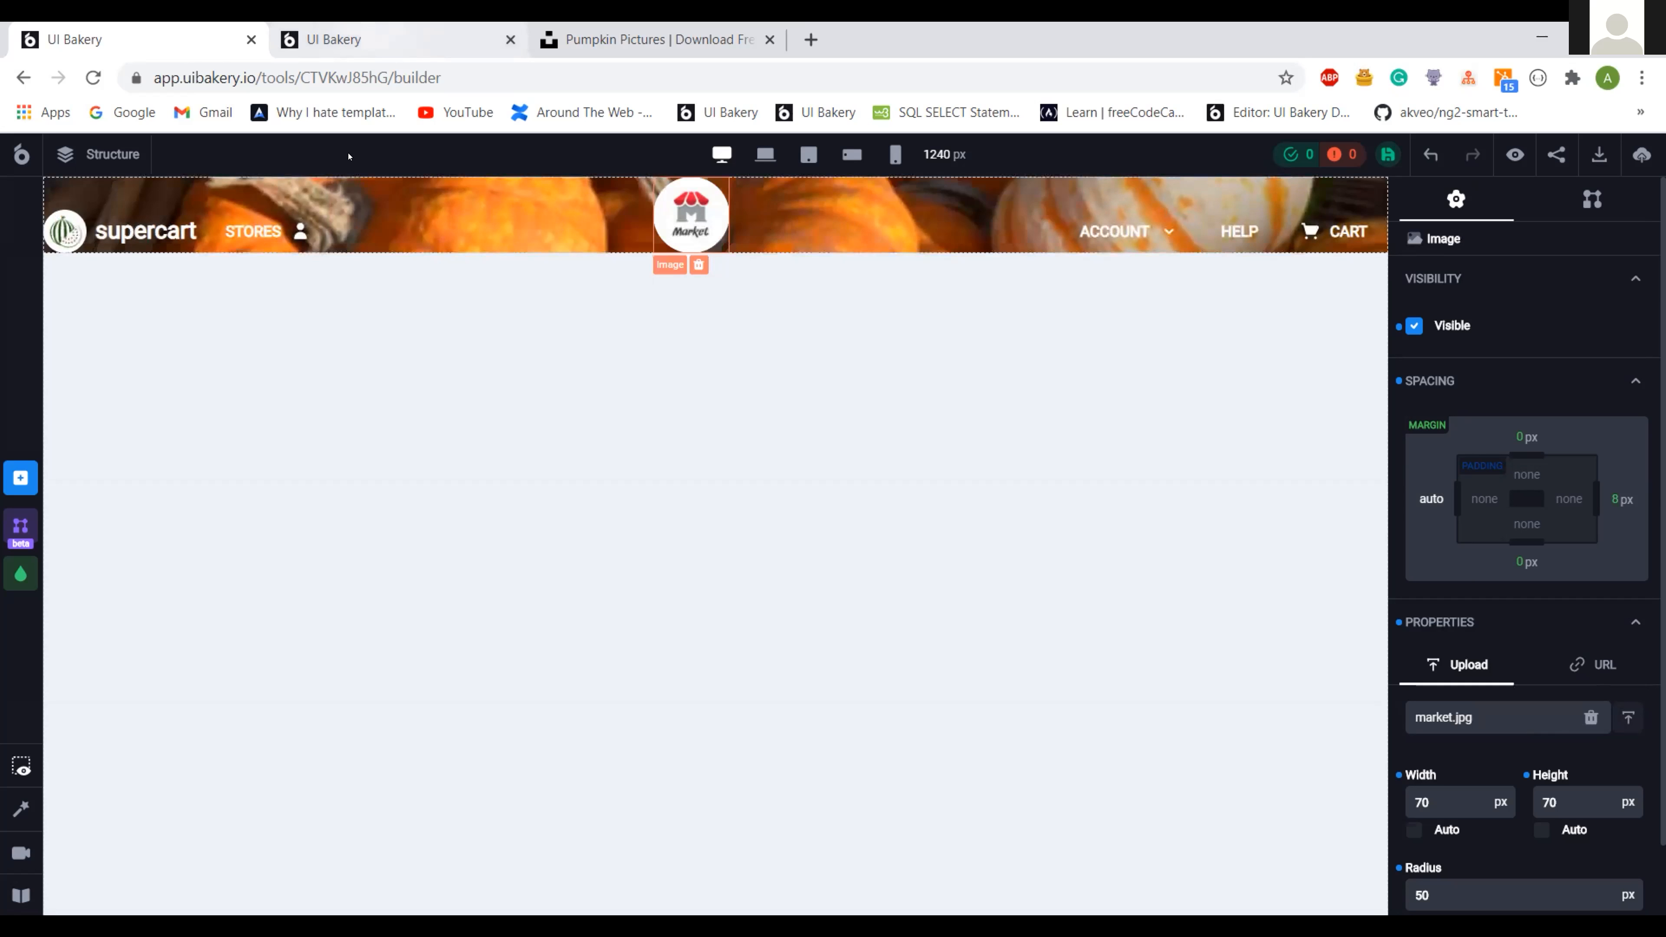
# - Add a Heading component to the outer header space, below the row of logos and buttons
pyautogui.click(60, 264)
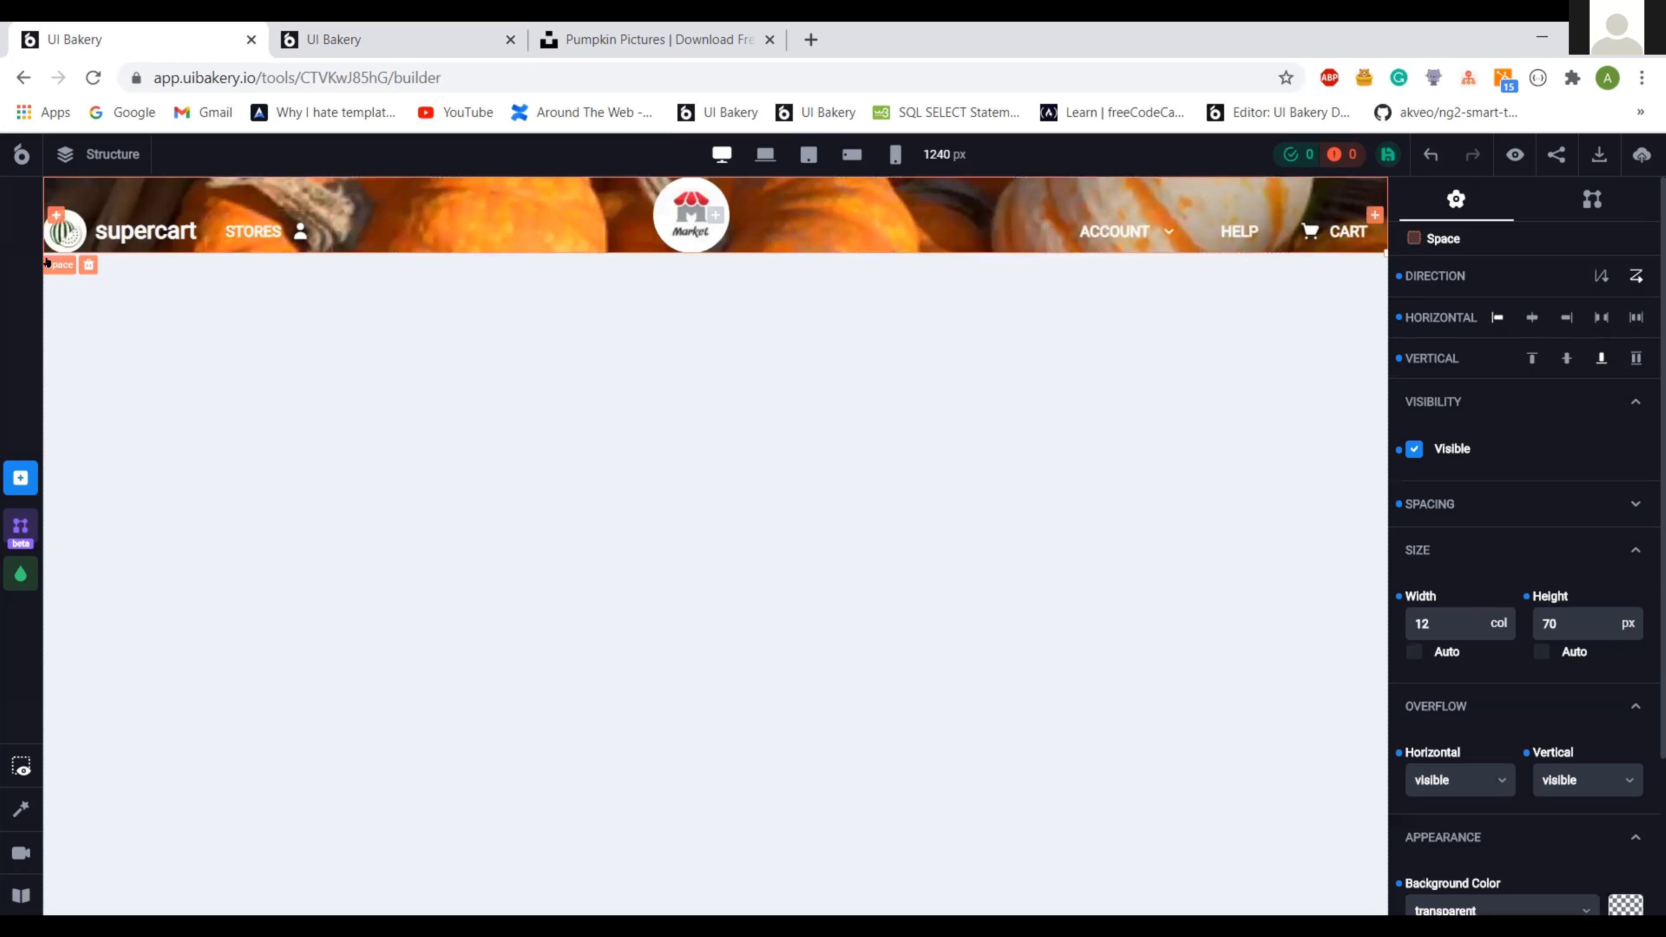
pyautogui.click(60, 286)
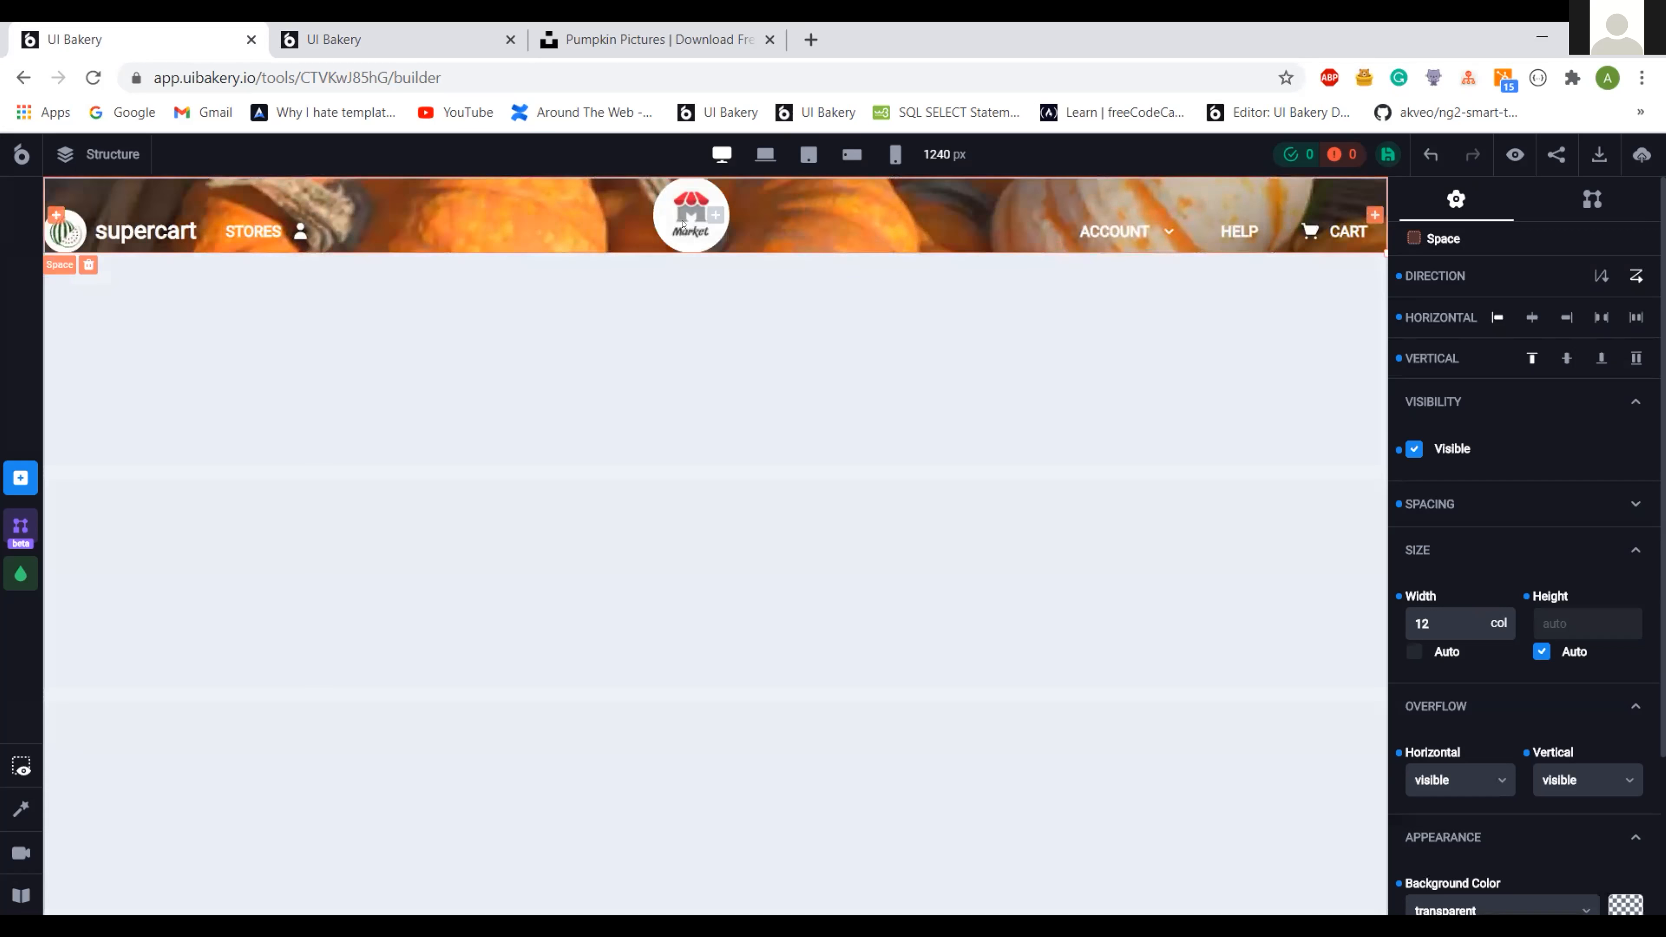
pyautogui.click(714, 213)
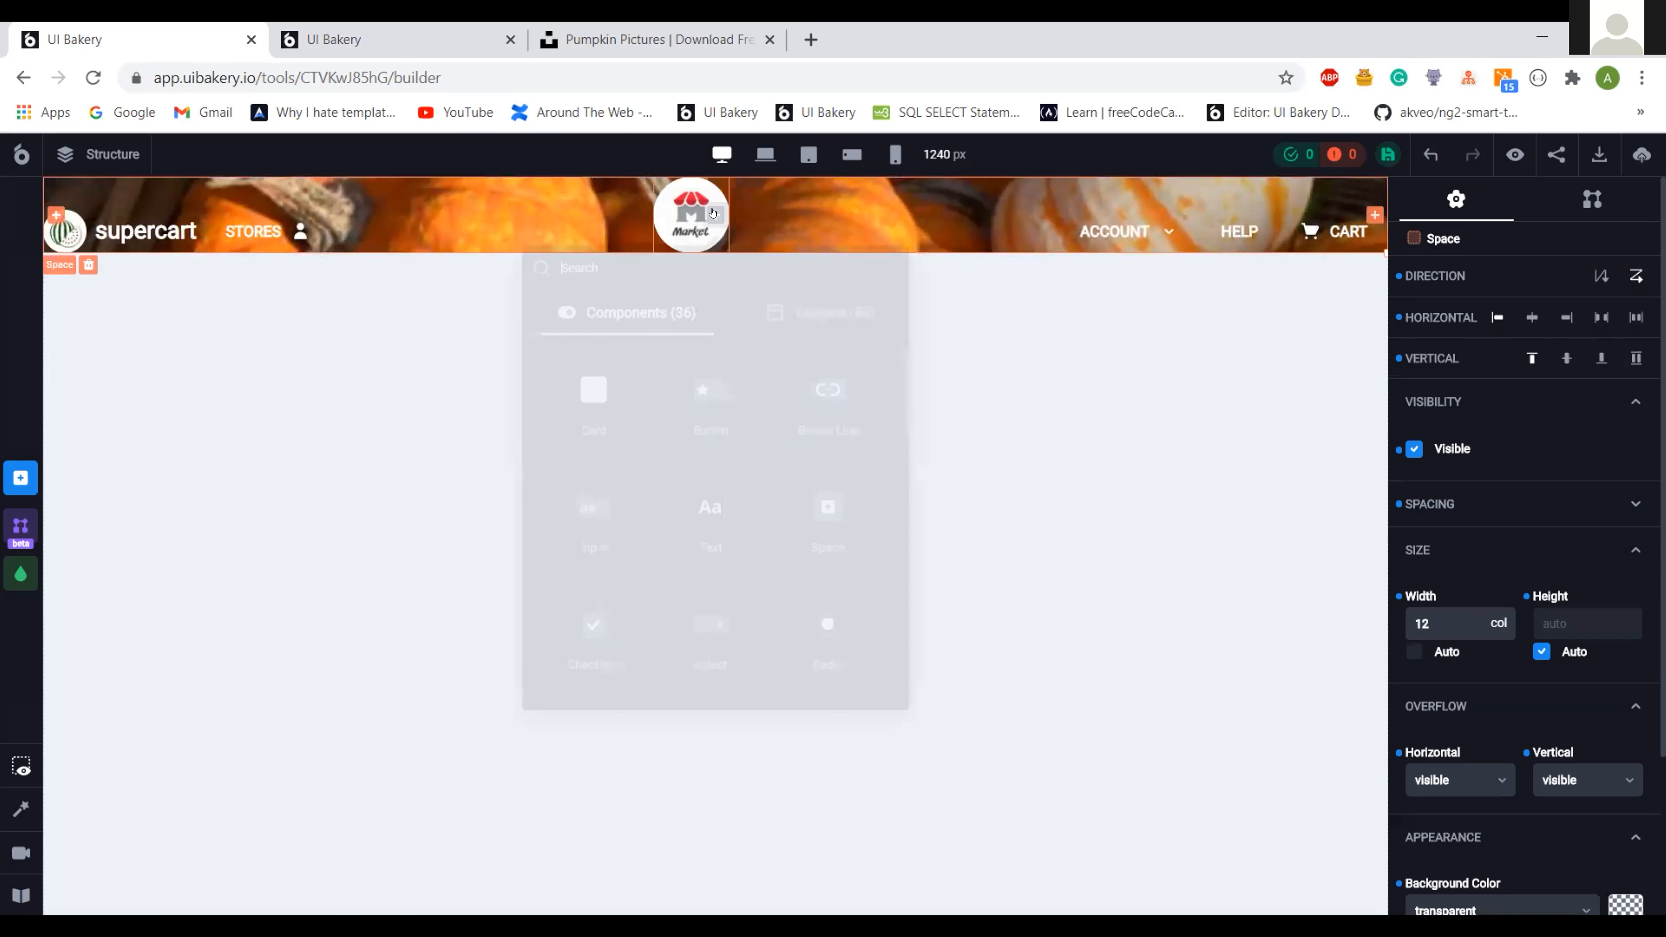
pyautogui.write('he')
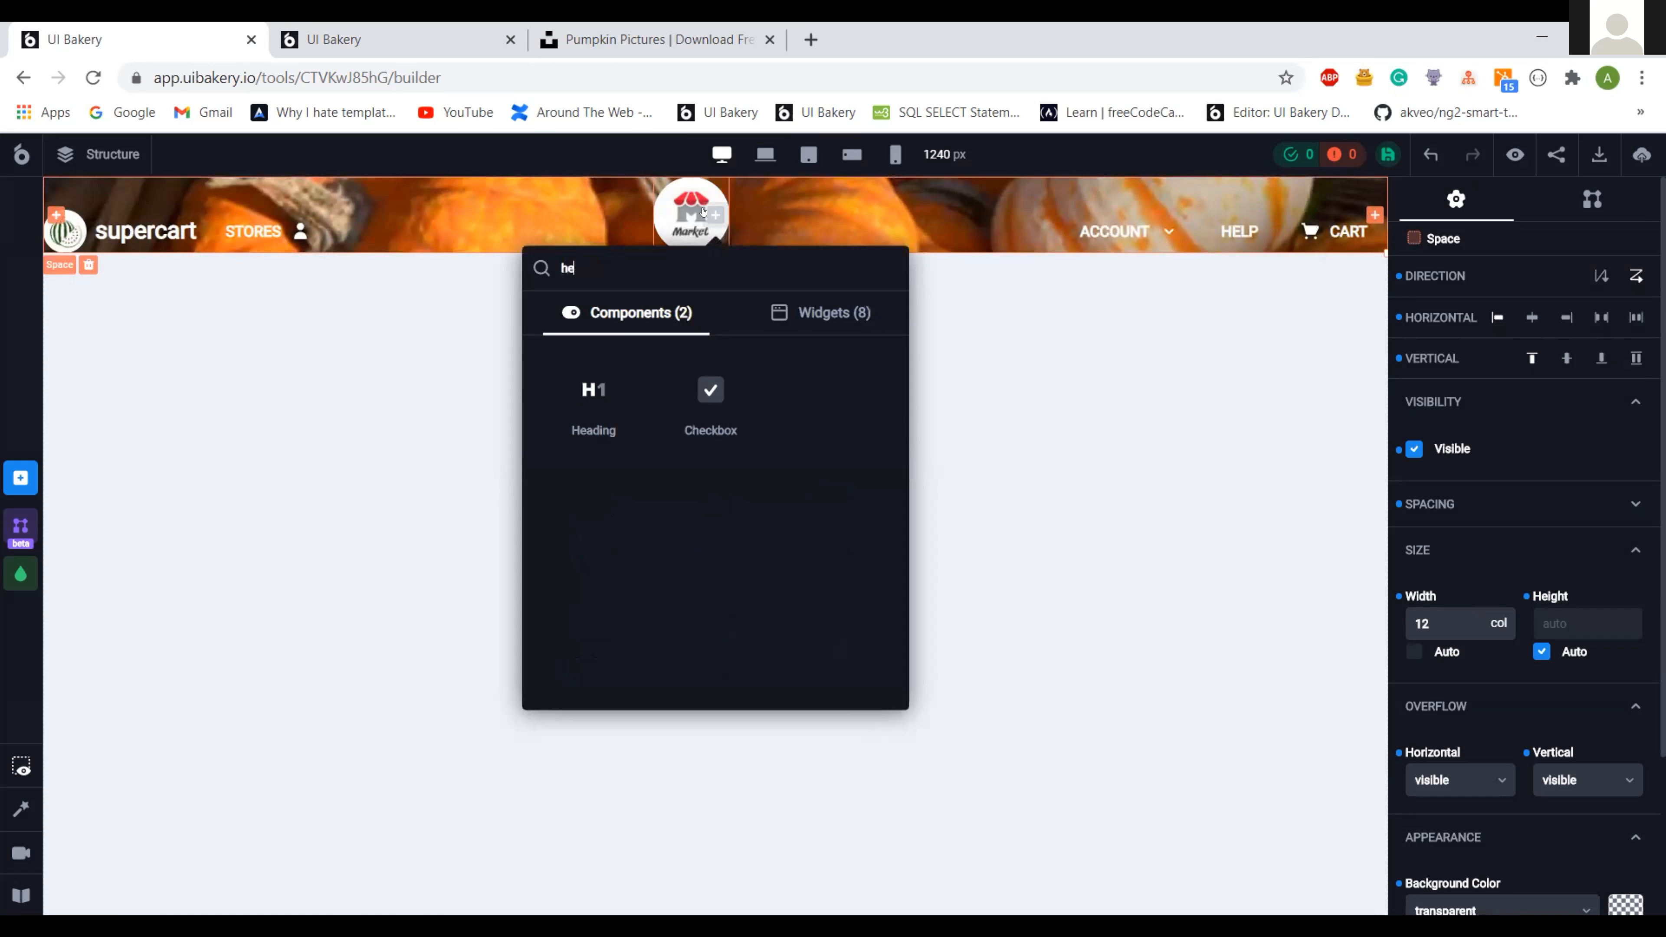
pyautogui.click(627, 387)
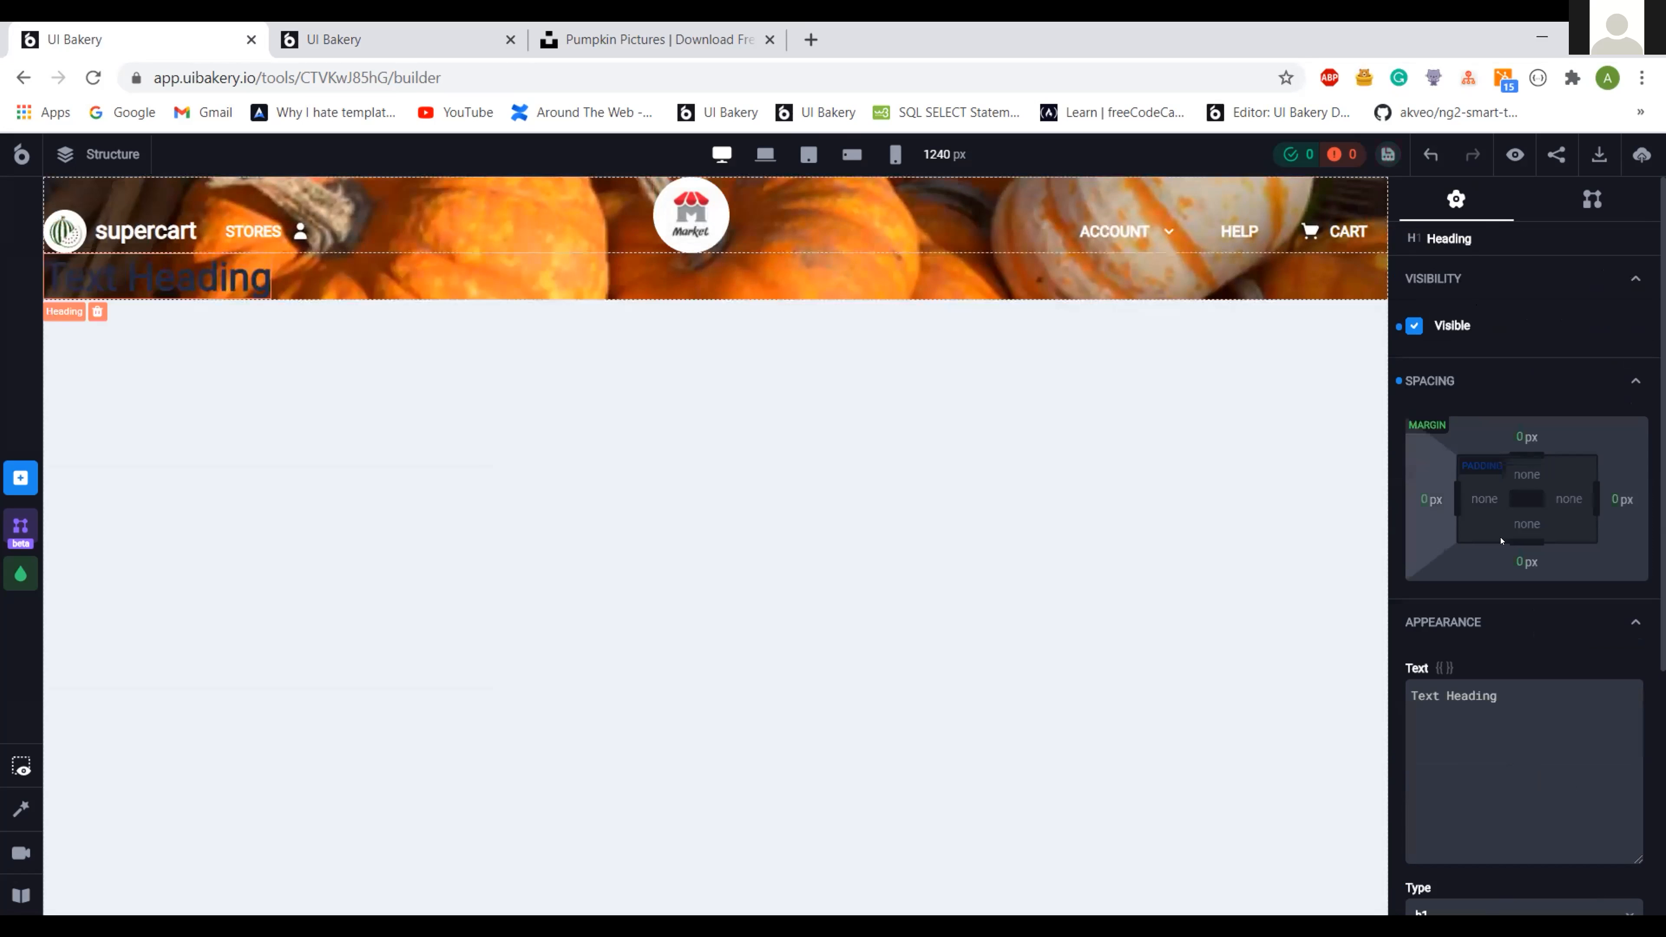
# - Set the new heading's color to alternate and, following the reference page, its text to "Gus's Community Market", centered horizontally in the header
pyautogui.scroll(-4, 1489, 525)
pyautogui.scroll(-1, 1494, 541)
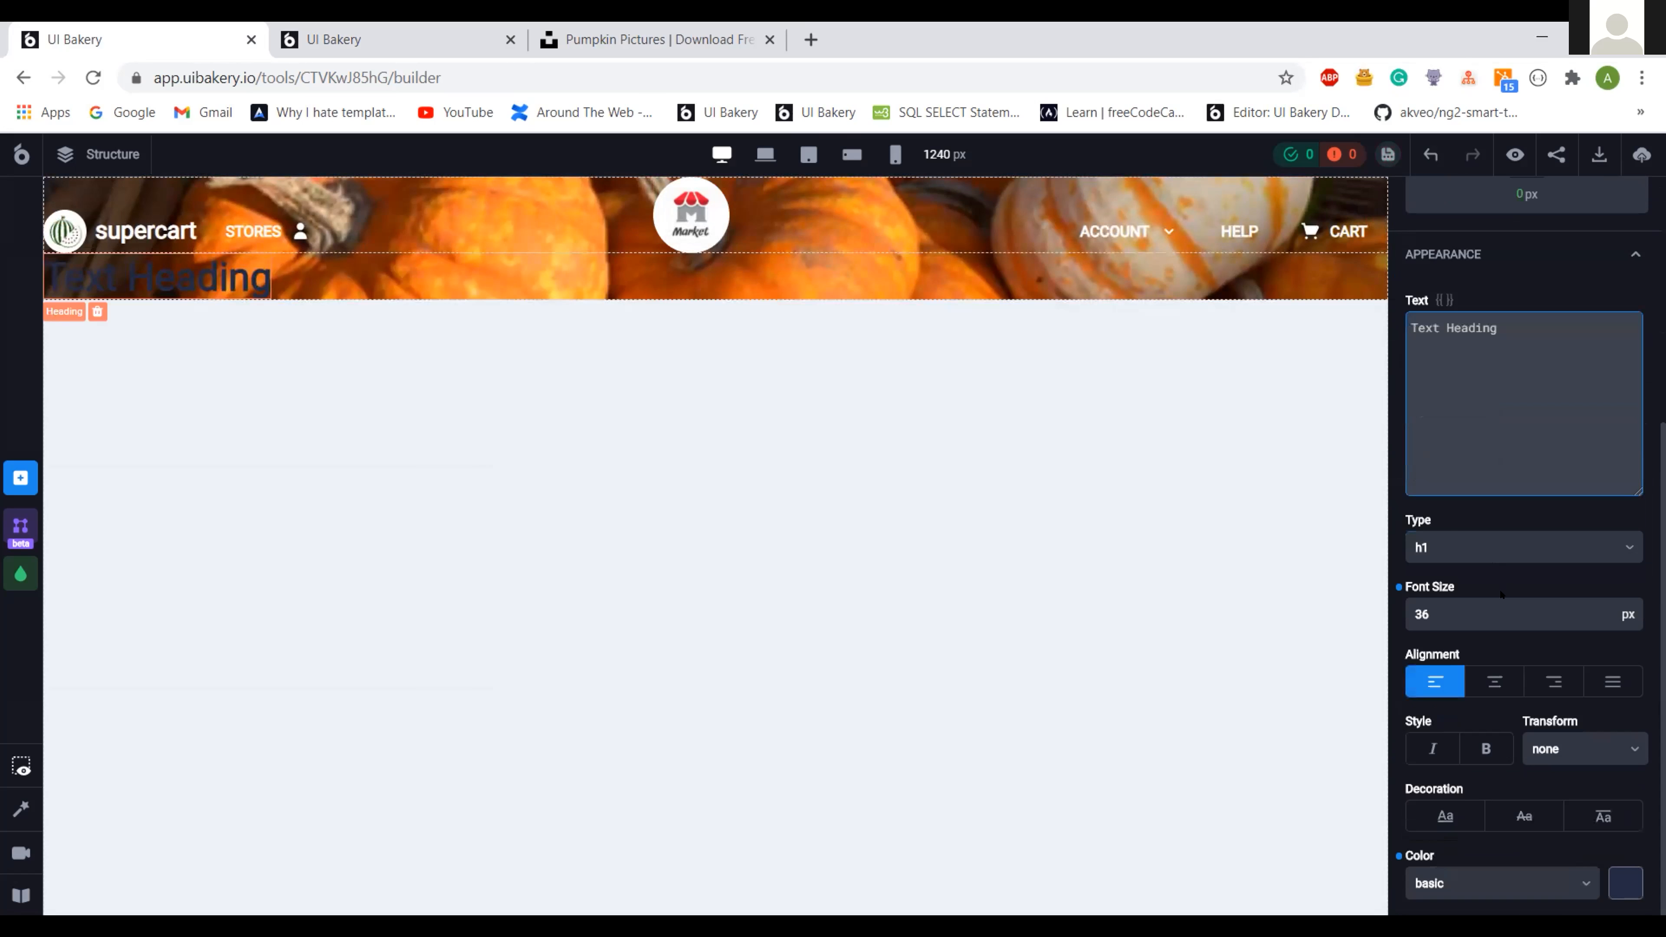
pyautogui.click(1484, 884)
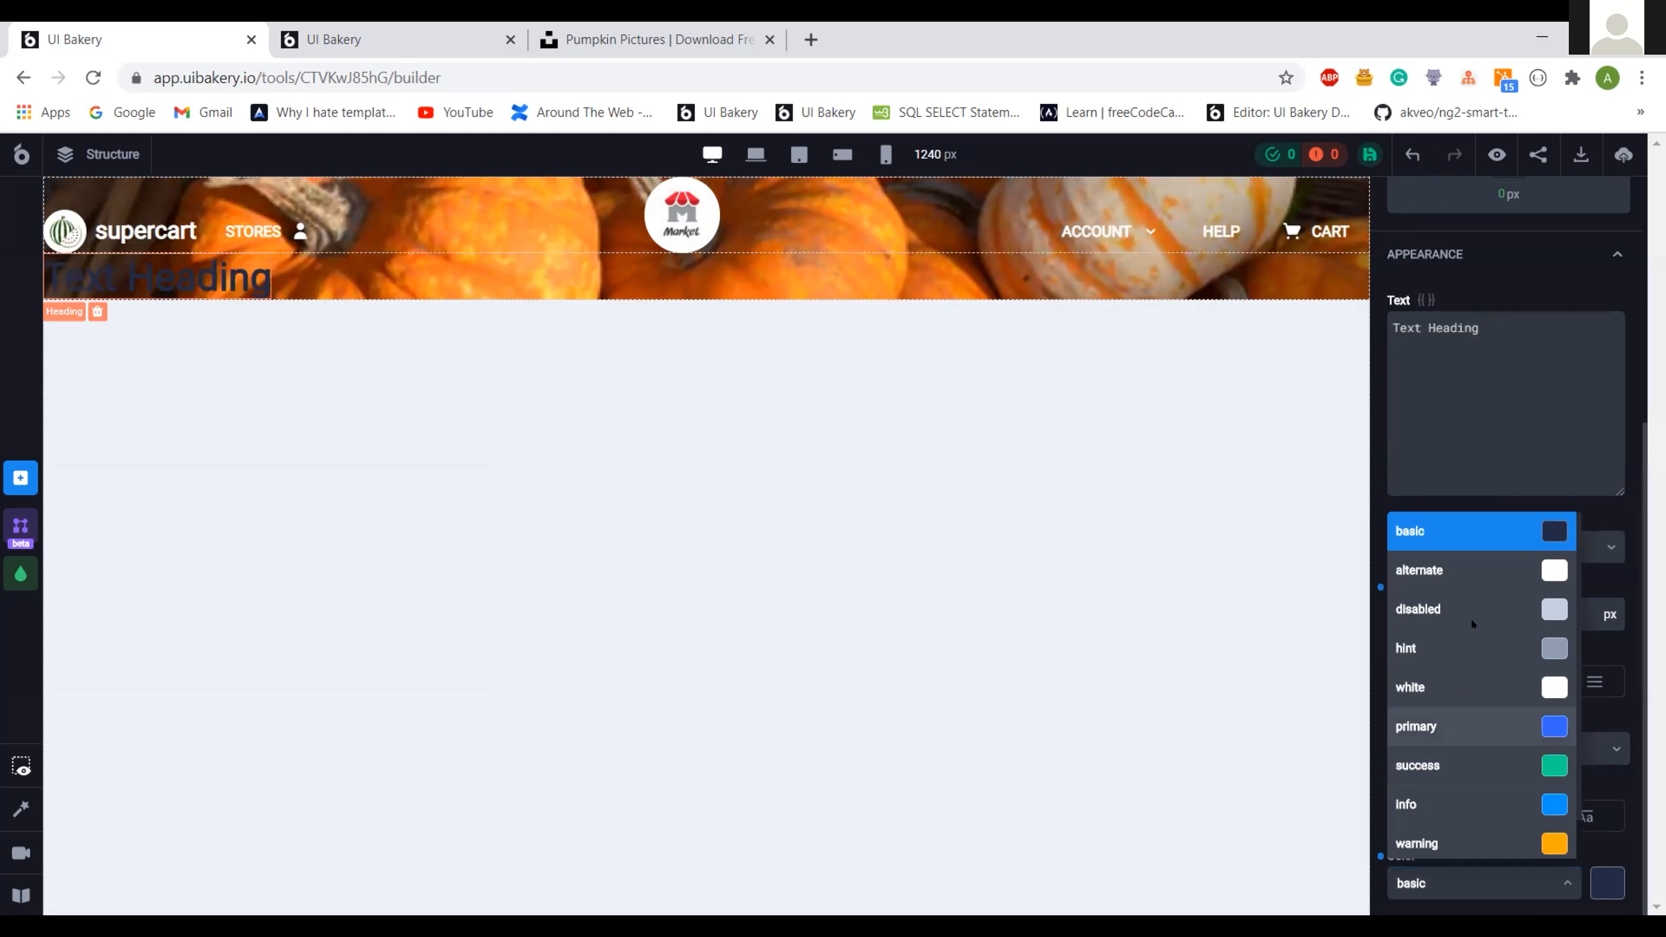
pyautogui.click(1470, 571)
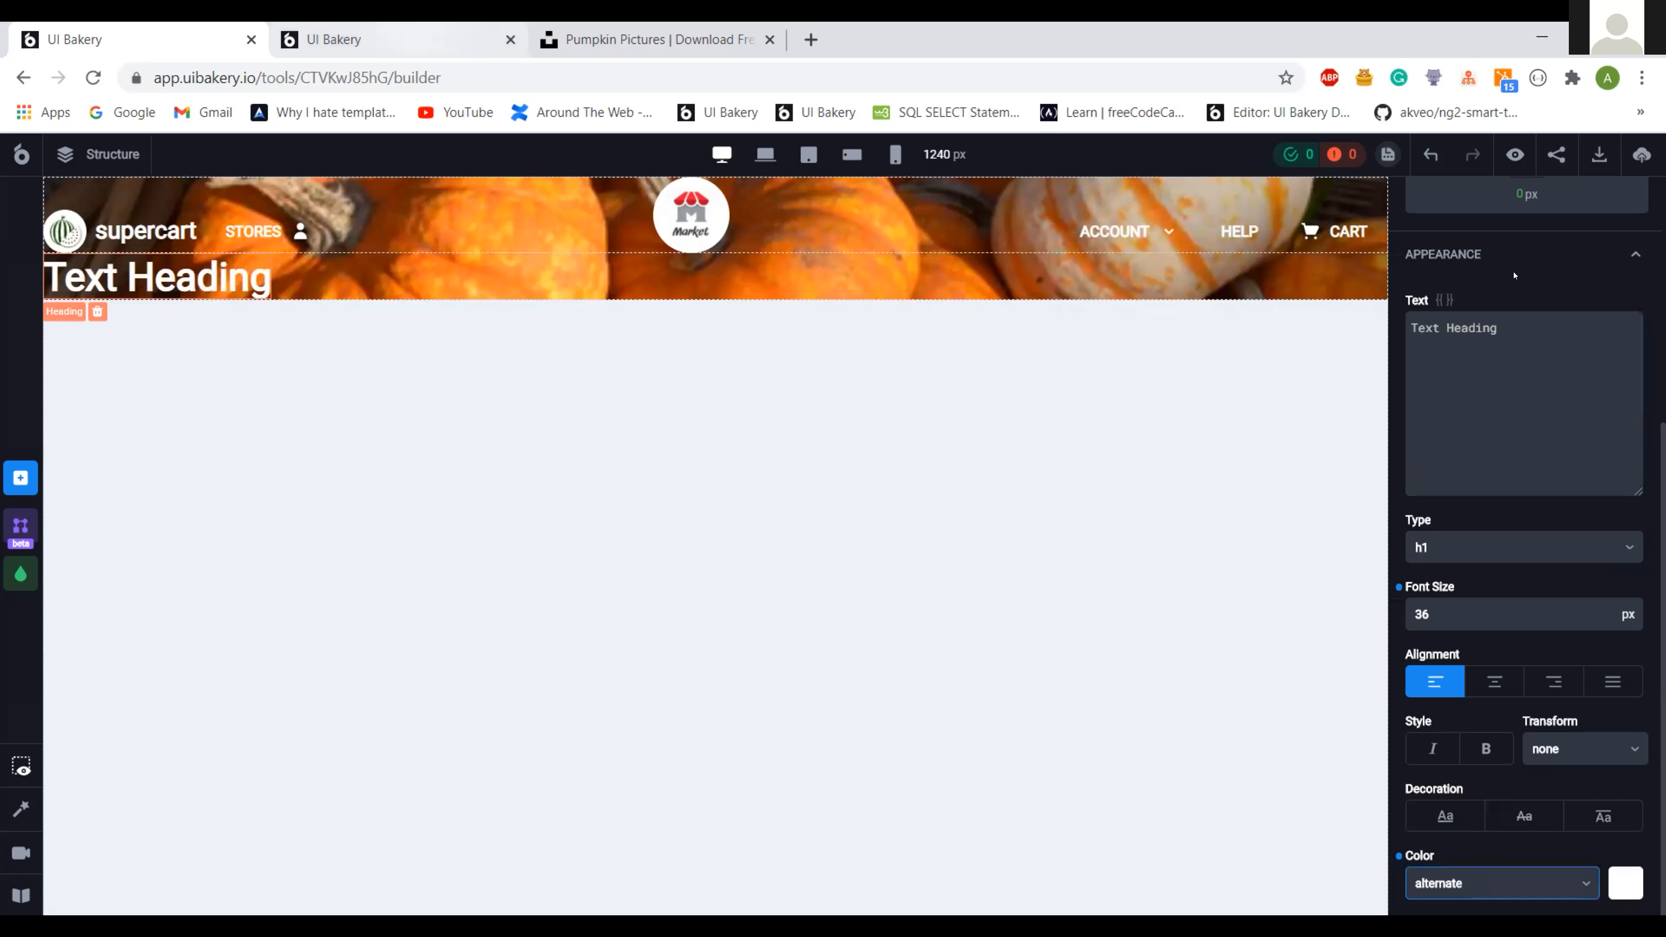
pyautogui.hotkey('ctrl', 'Tab')
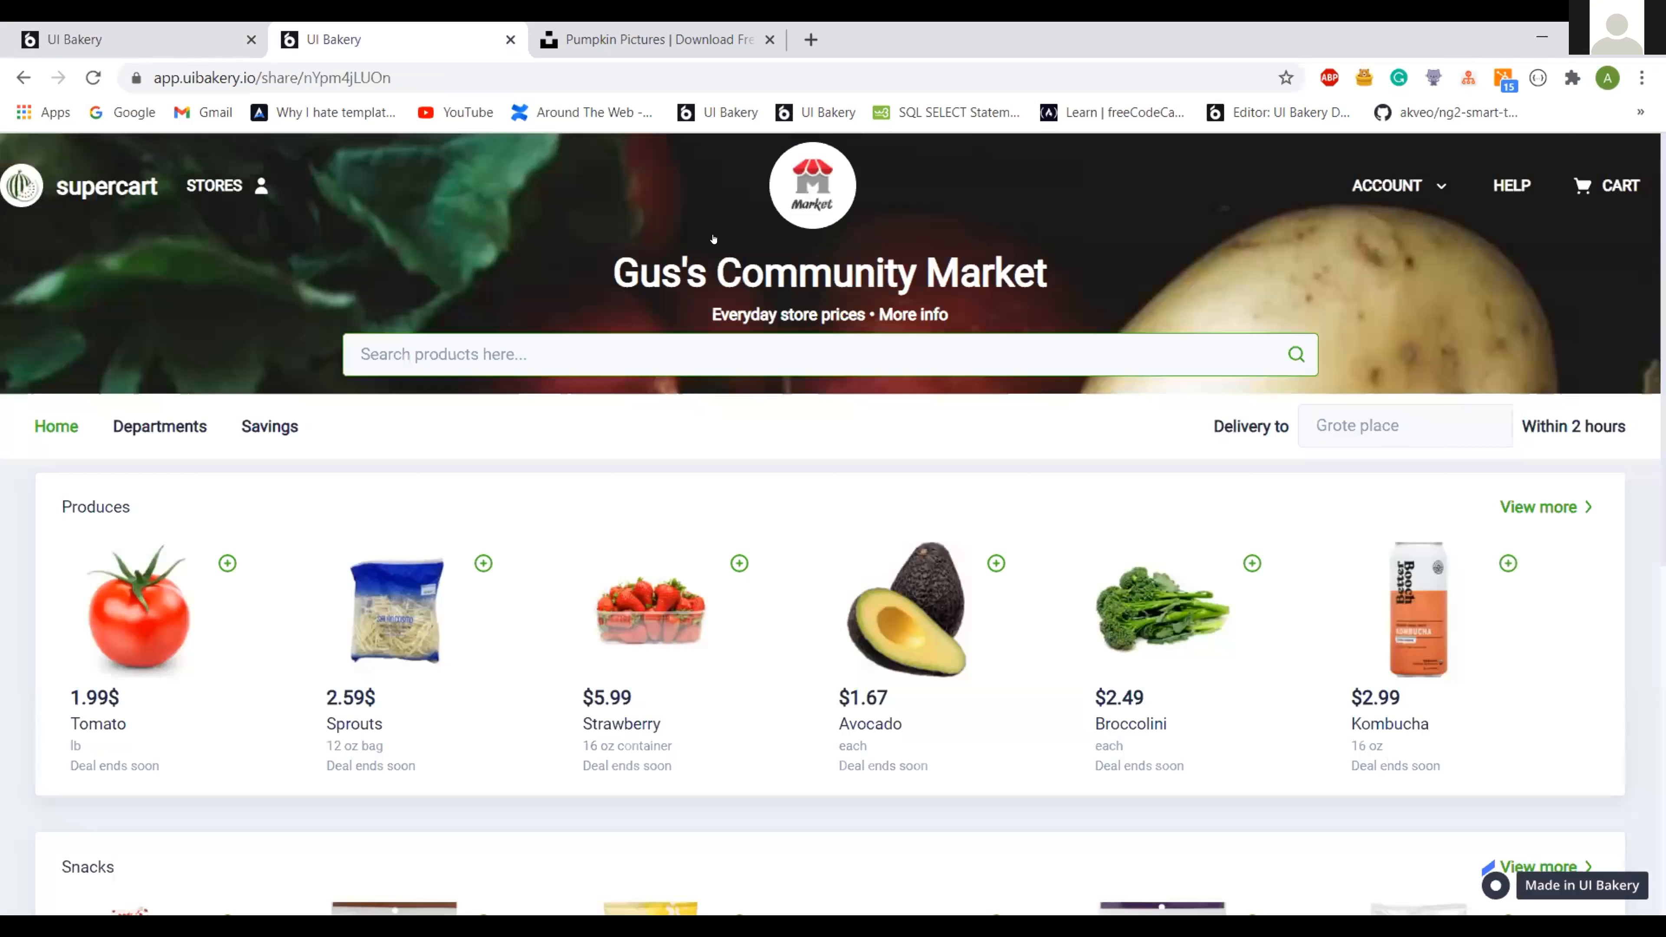
pyautogui.hotkey('ctrl', 'shift', 'Tab')
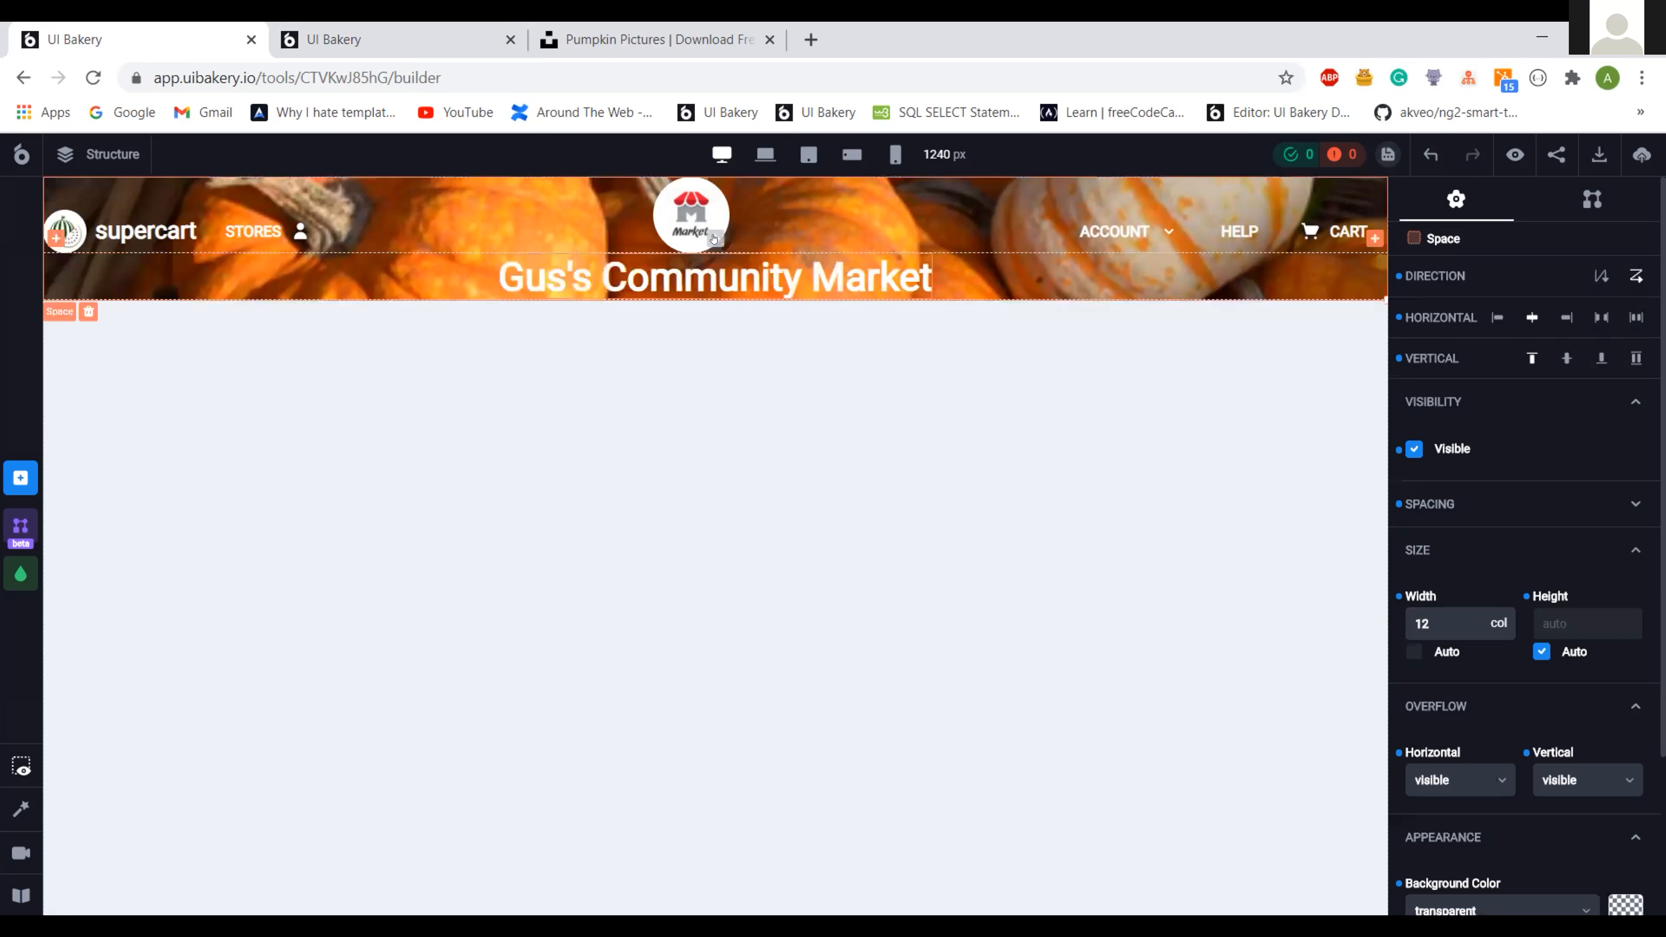
# - Add a Link component to the outer header space and change the space's direction to stack the link beneath the heading
pyautogui.click(714, 238)
pyautogui.write('li')
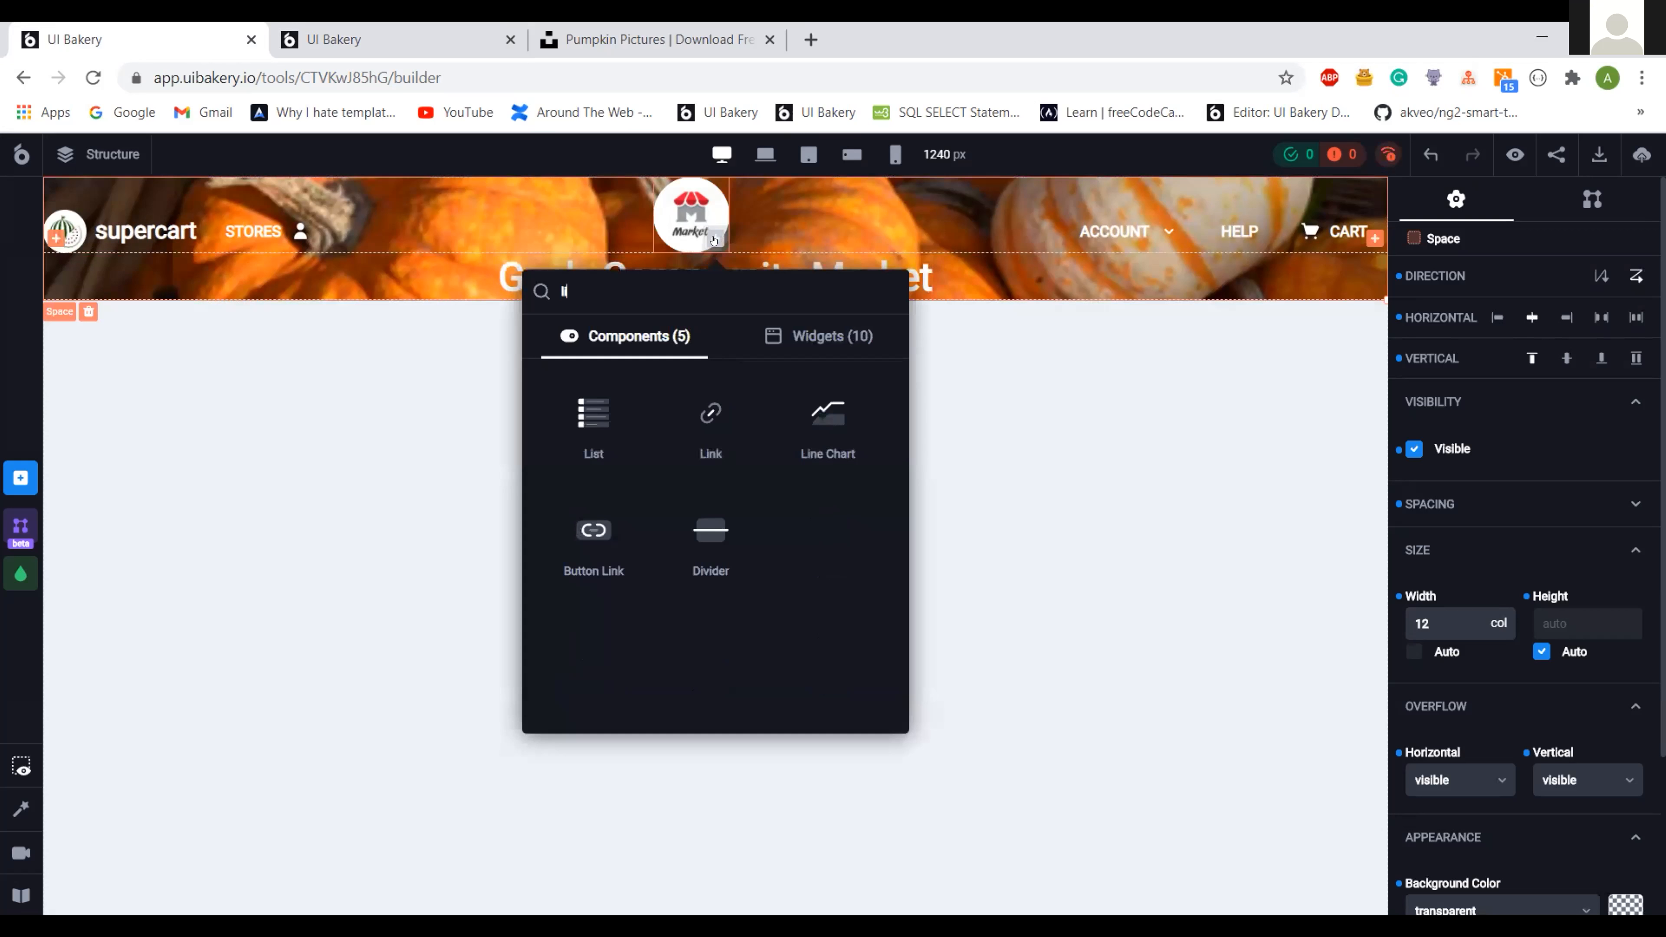
pyautogui.click(708, 405)
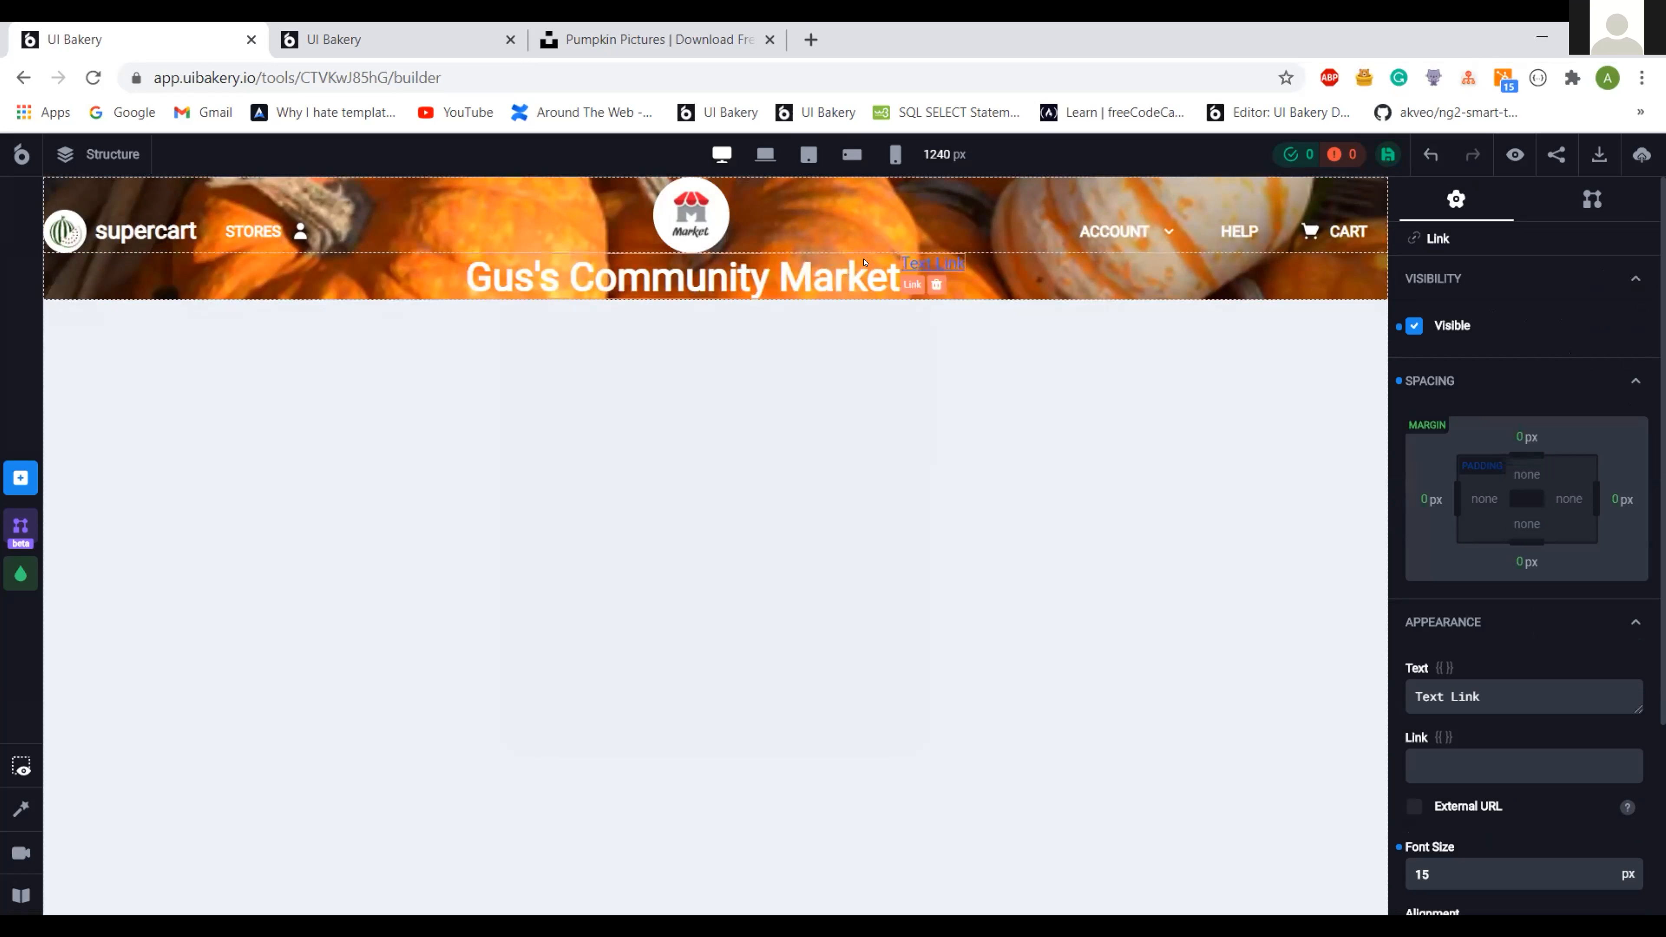
pyautogui.click(989, 276)
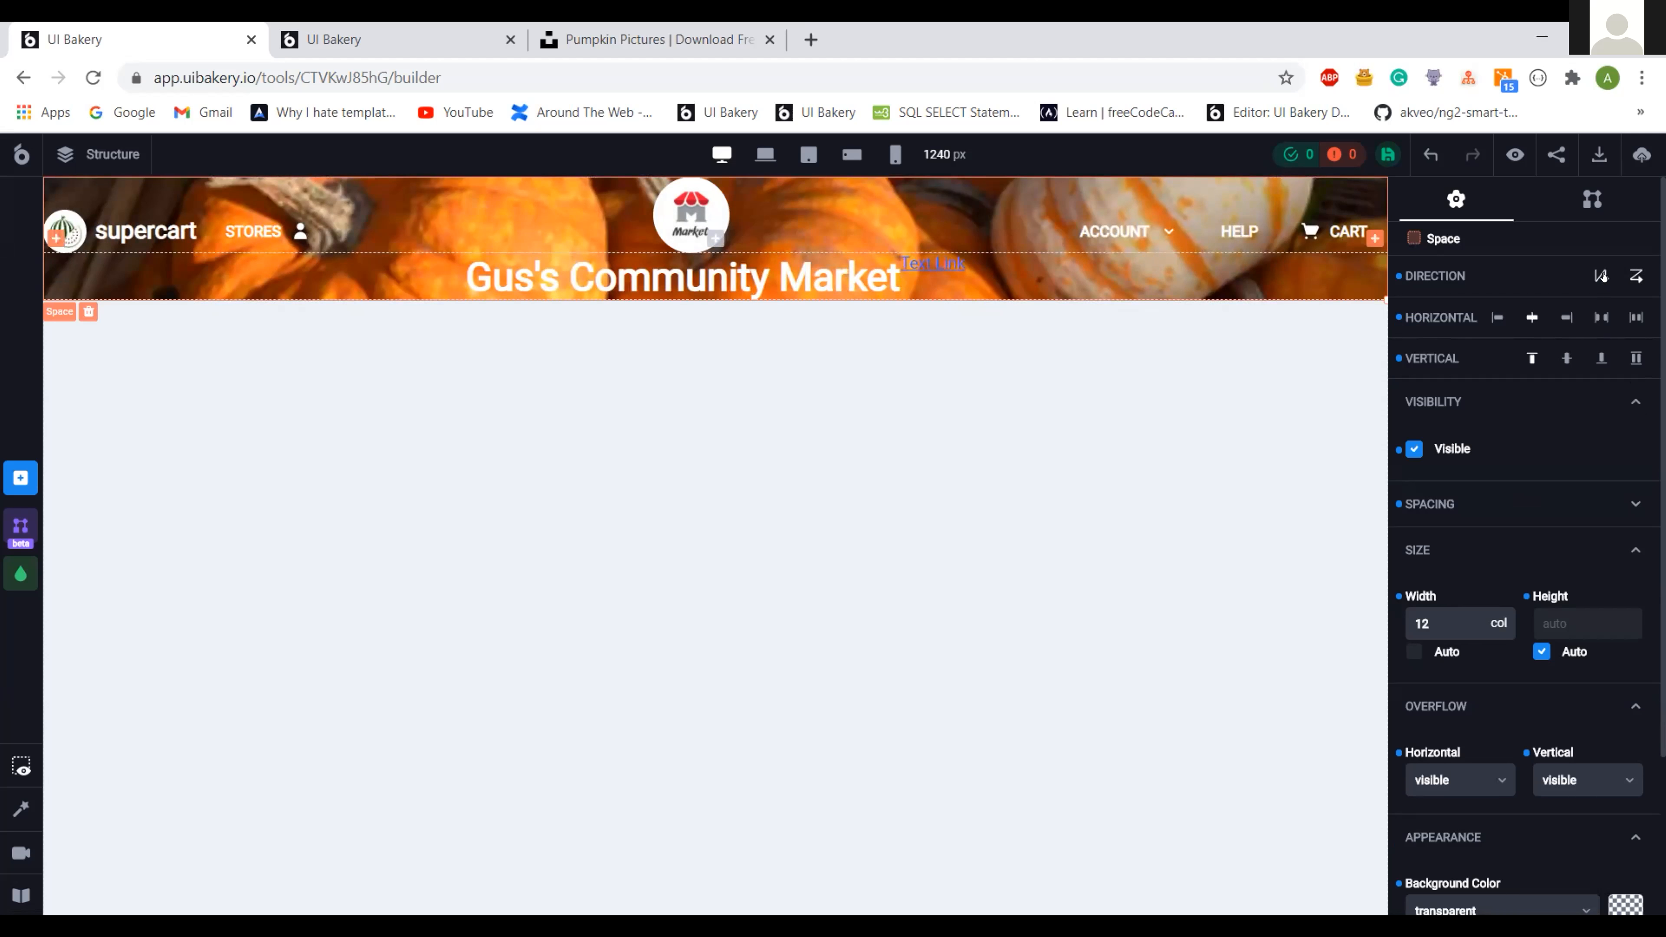
pyautogui.click(1636, 275)
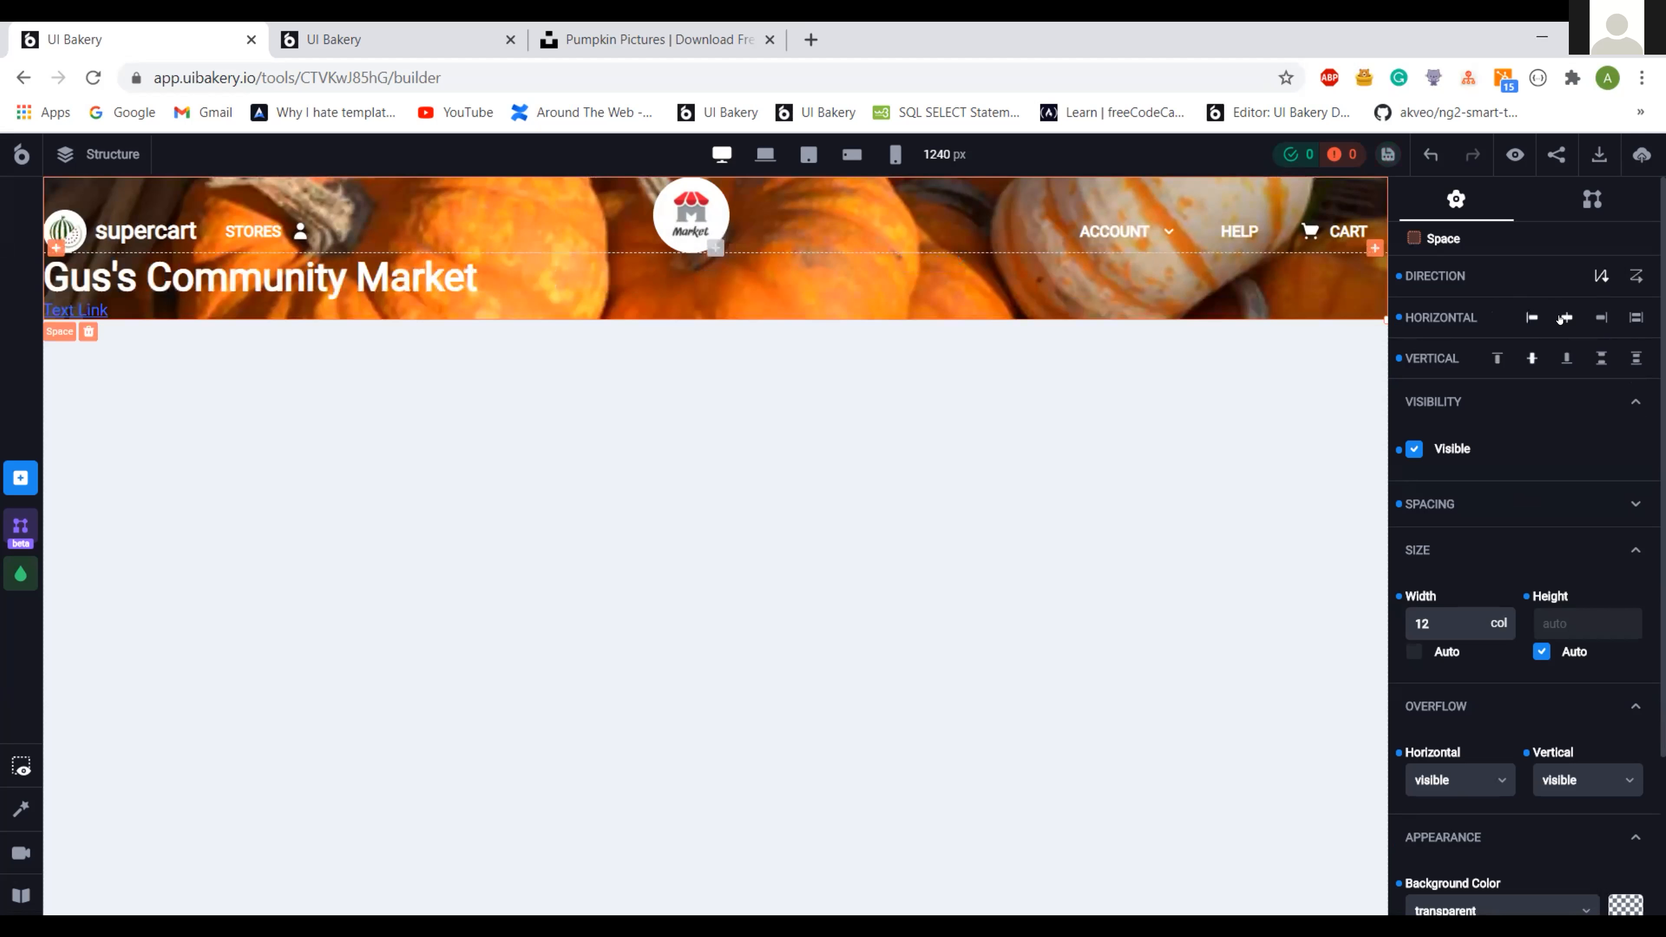
# - Center the outer header space's contents horizontally and set the link's text to "Everyday store prices • More info"
pyautogui.click(1565, 318)
pyautogui.click(715, 309)
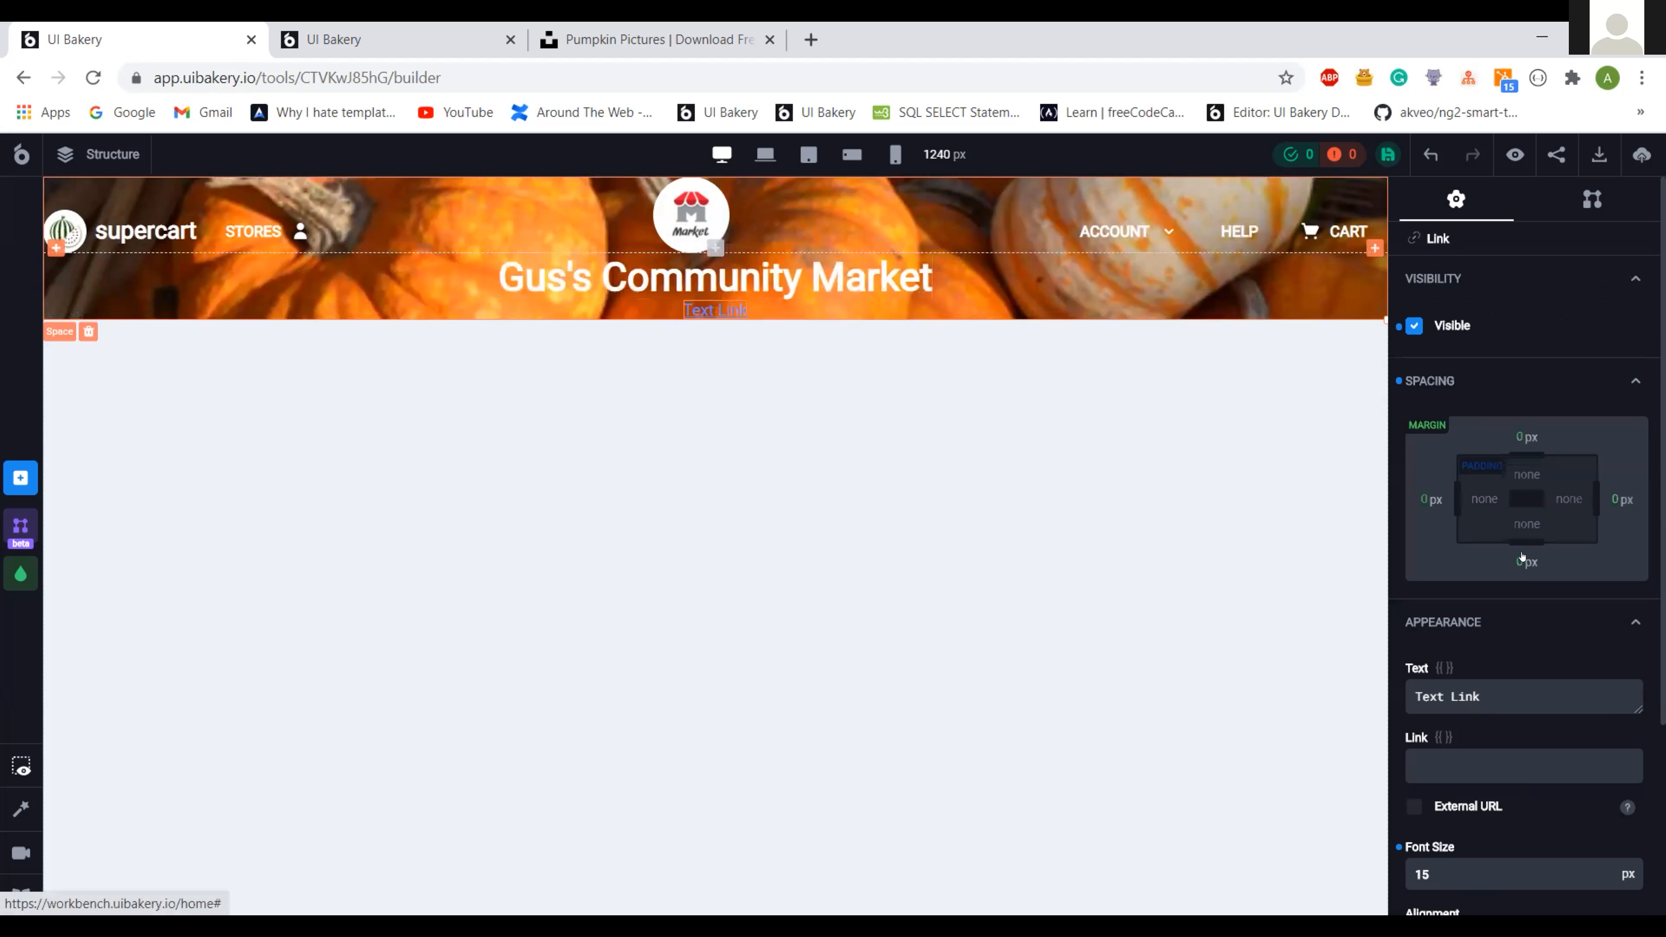
pyautogui.scroll(-2, 1475, 559)
pyautogui.click(1474, 559)
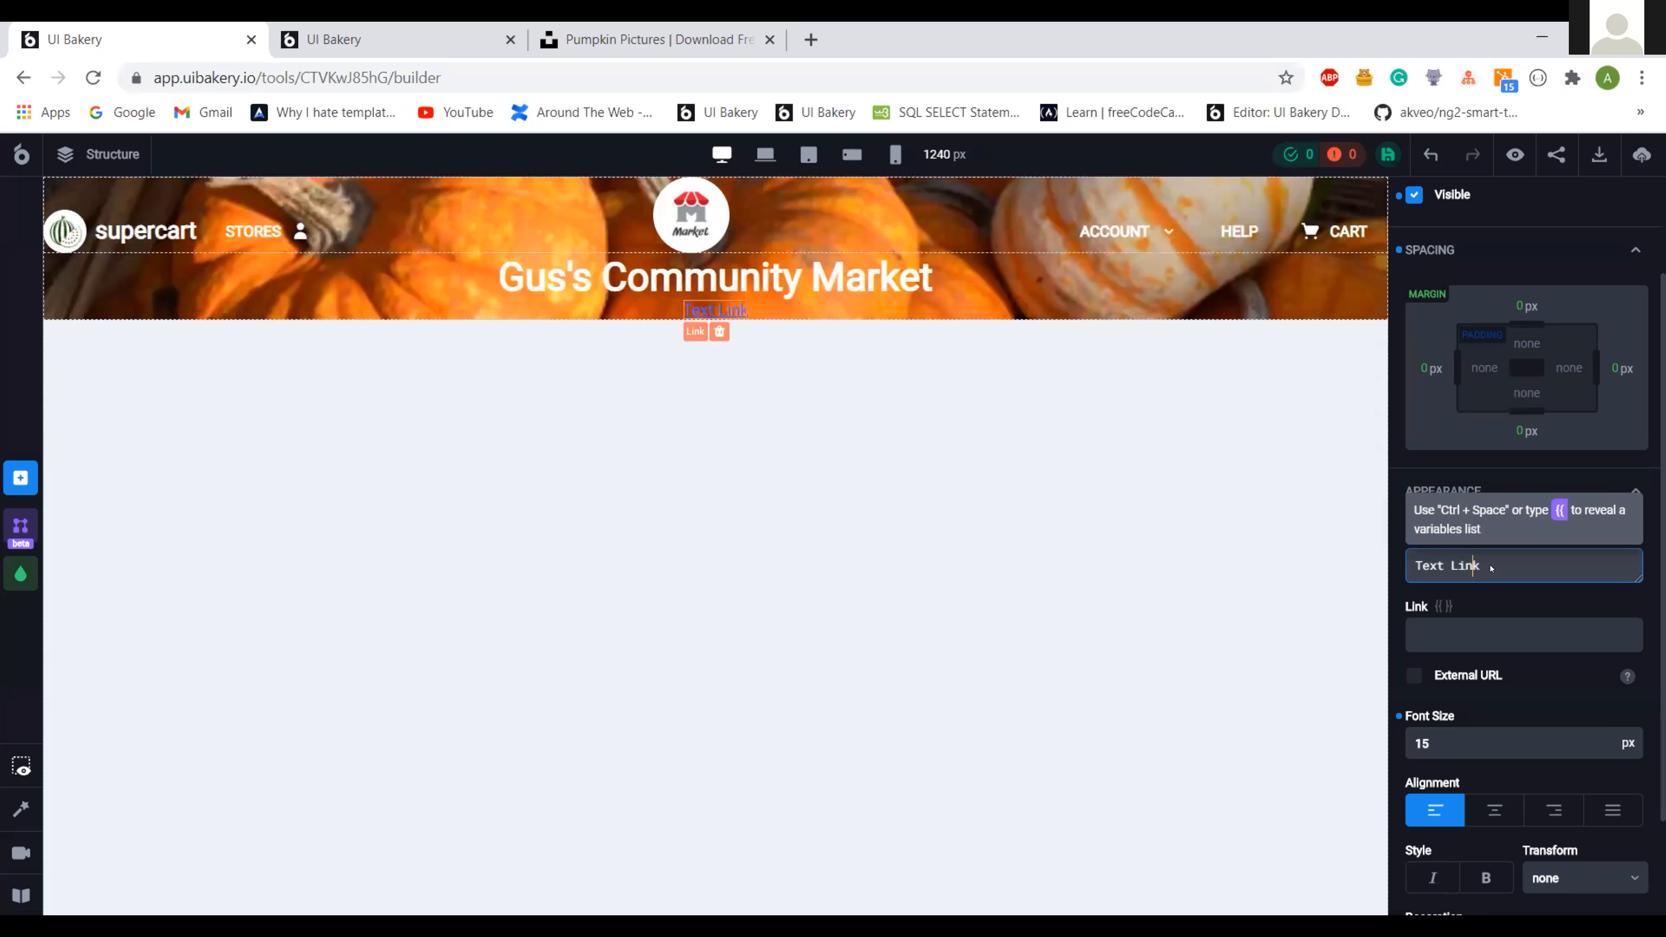
pyautogui.hotkey('ctrl', 'a')
pyautogui.write('Everyday store prices • More info')
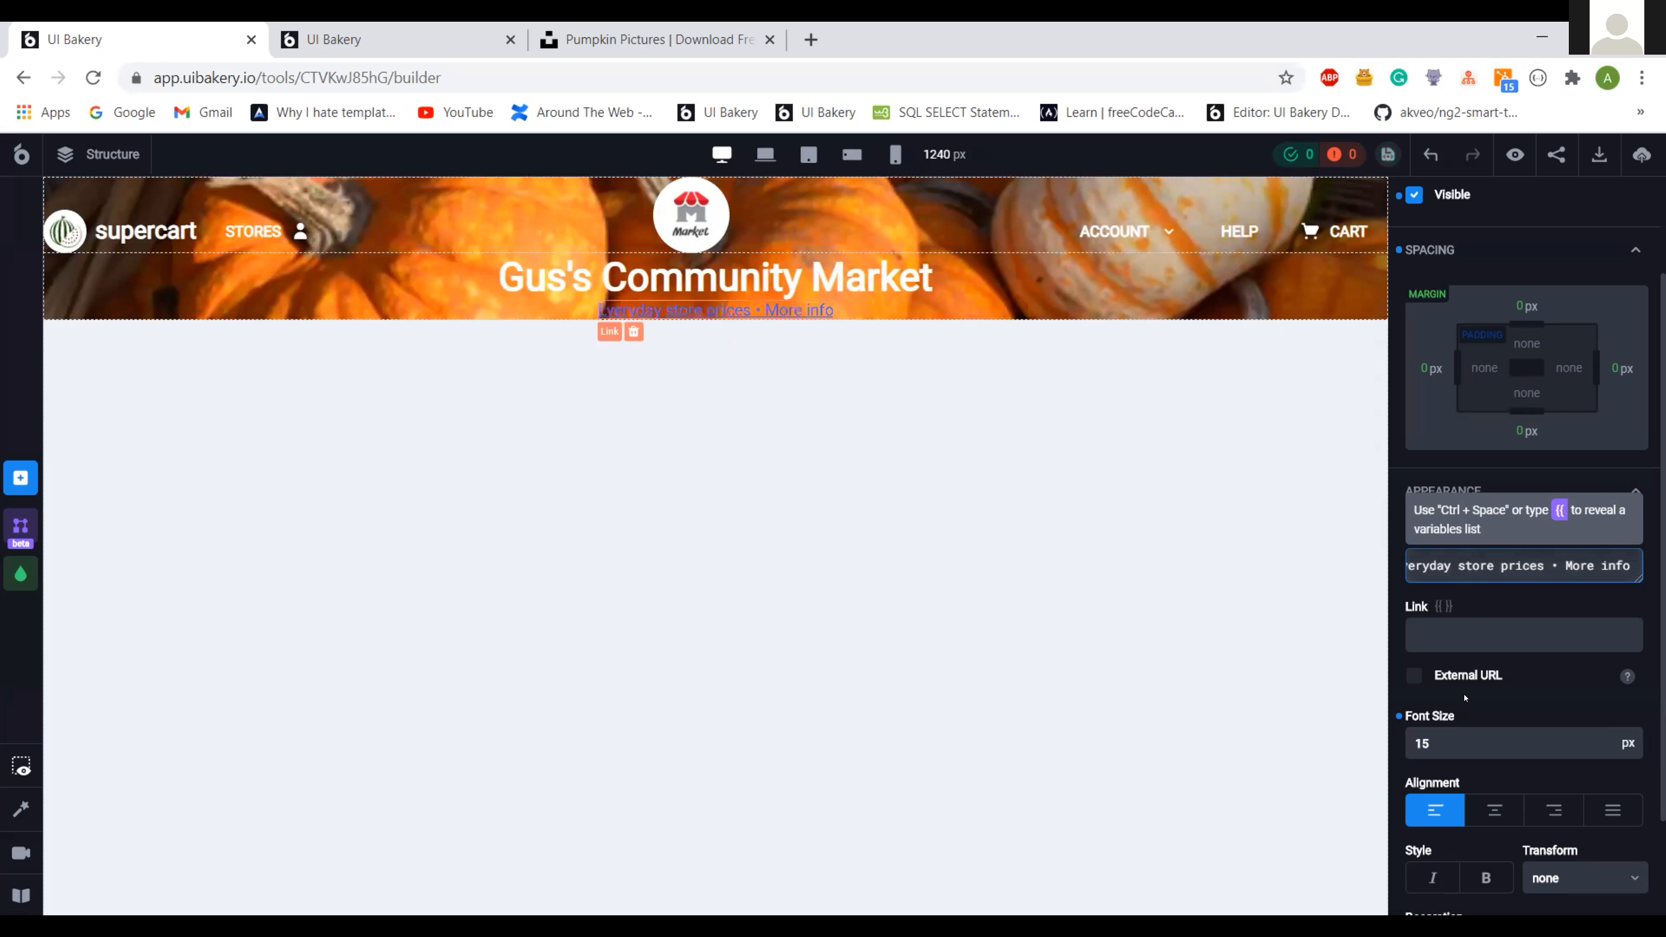
# - Make the link below the market heading bold and set its color to alternate
pyautogui.click(1480, 877)
pyautogui.scroll(-1, 1504, 804)
pyautogui.scroll(-2, 1507, 875)
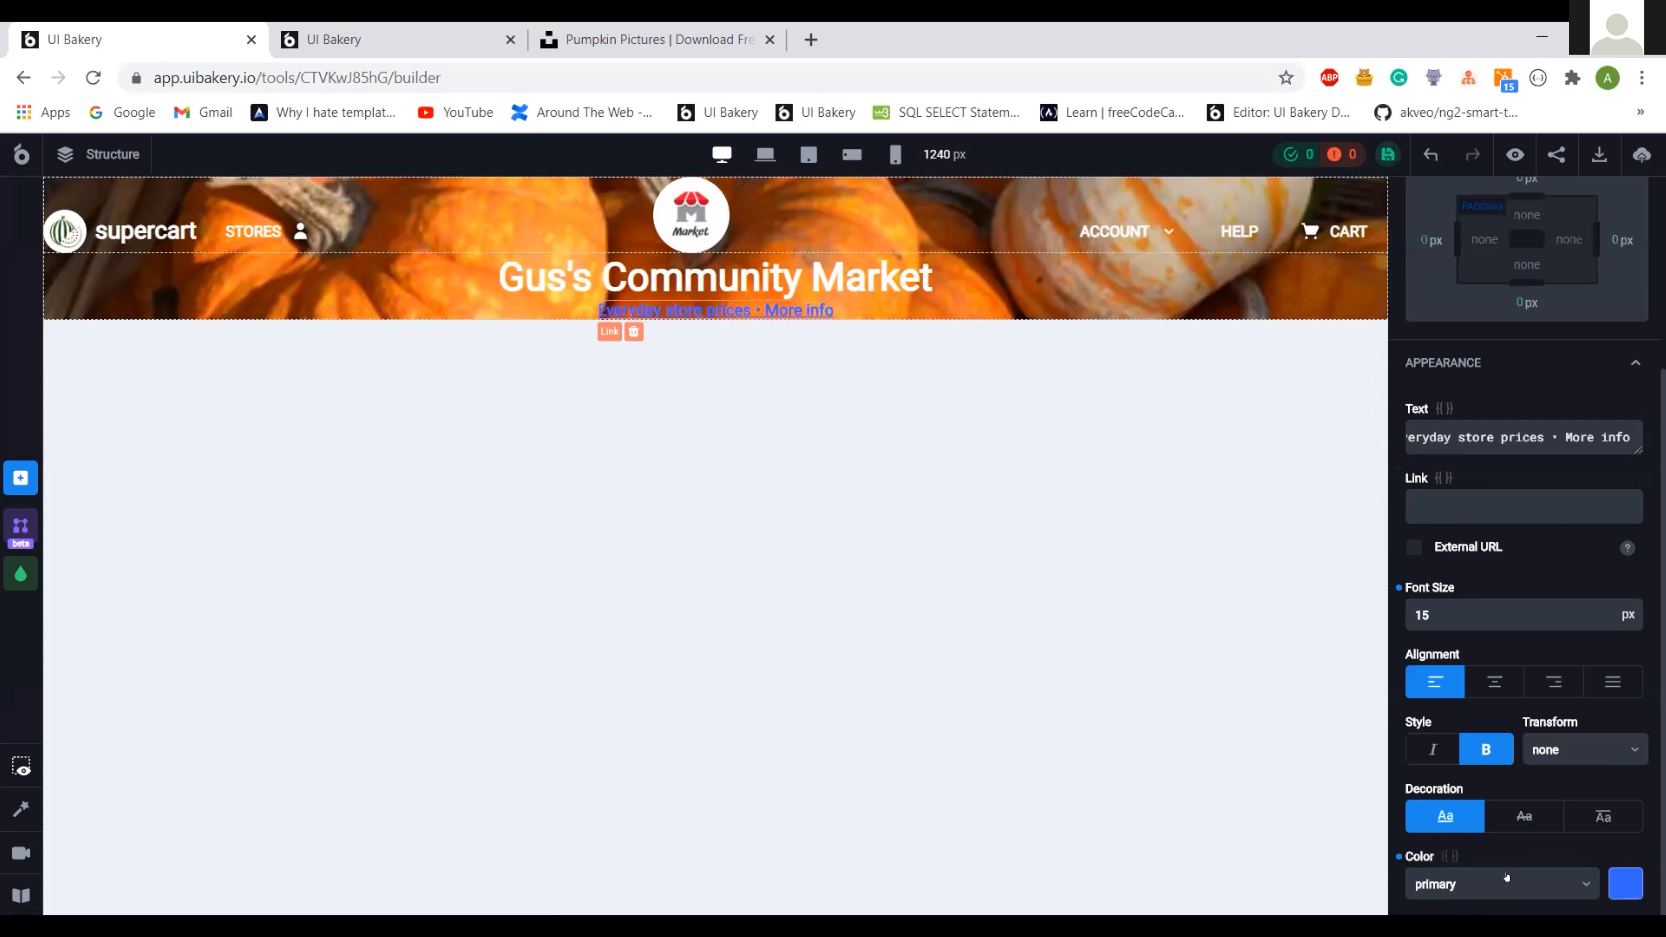
pyautogui.click(1503, 884)
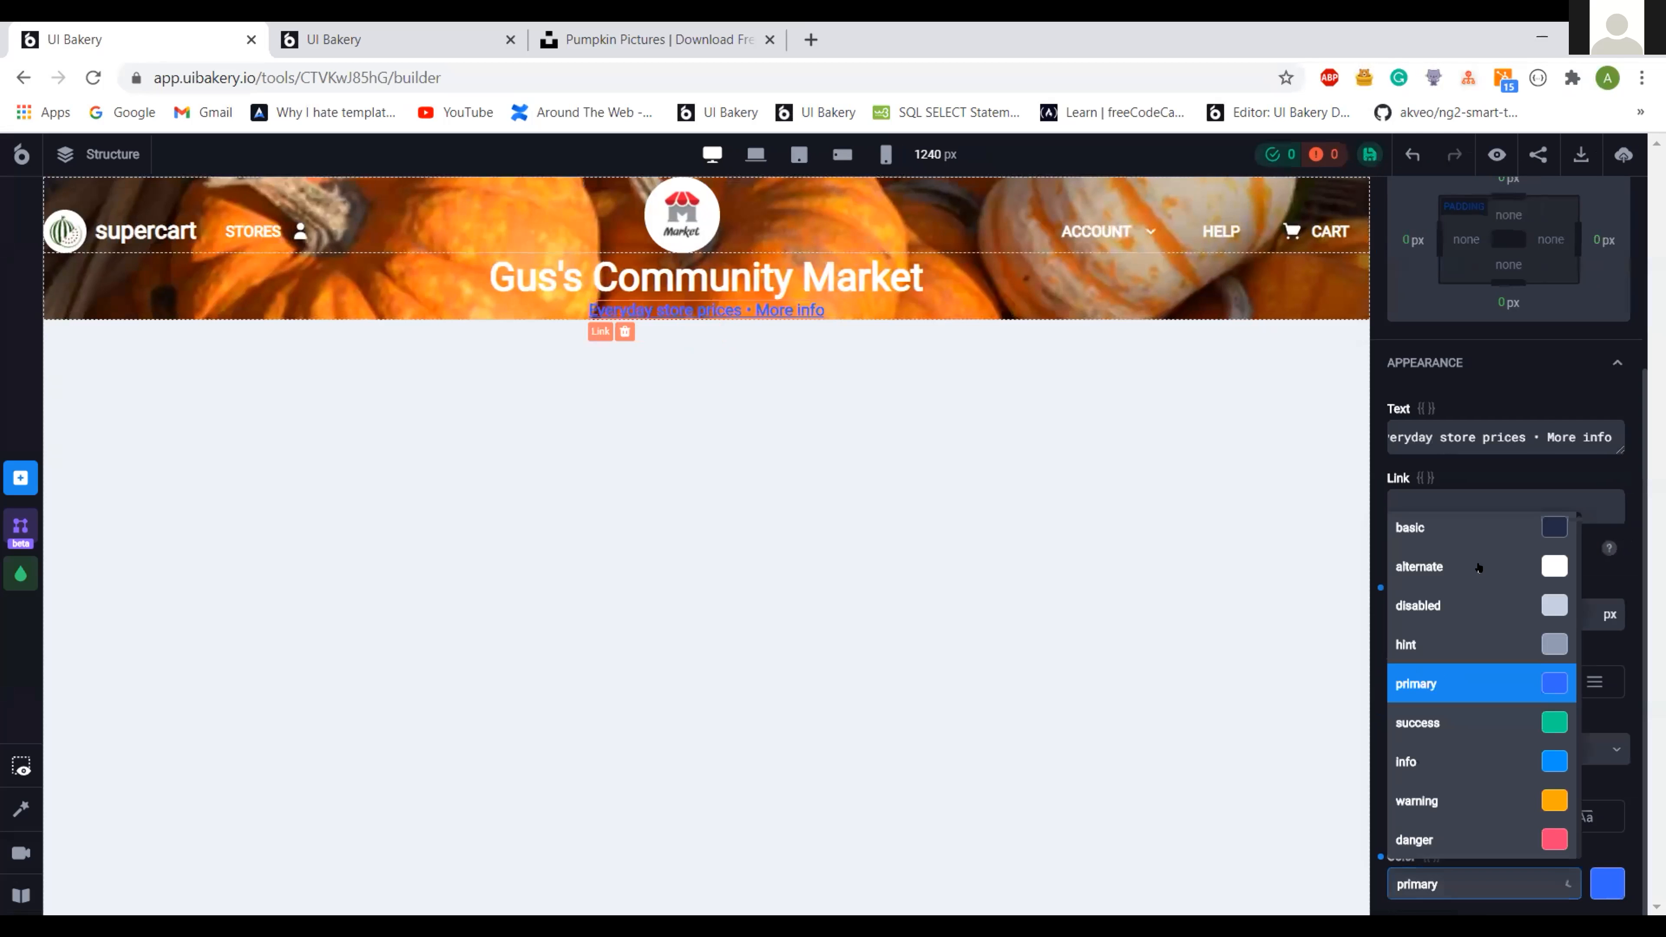
pyautogui.click(1430, 566)
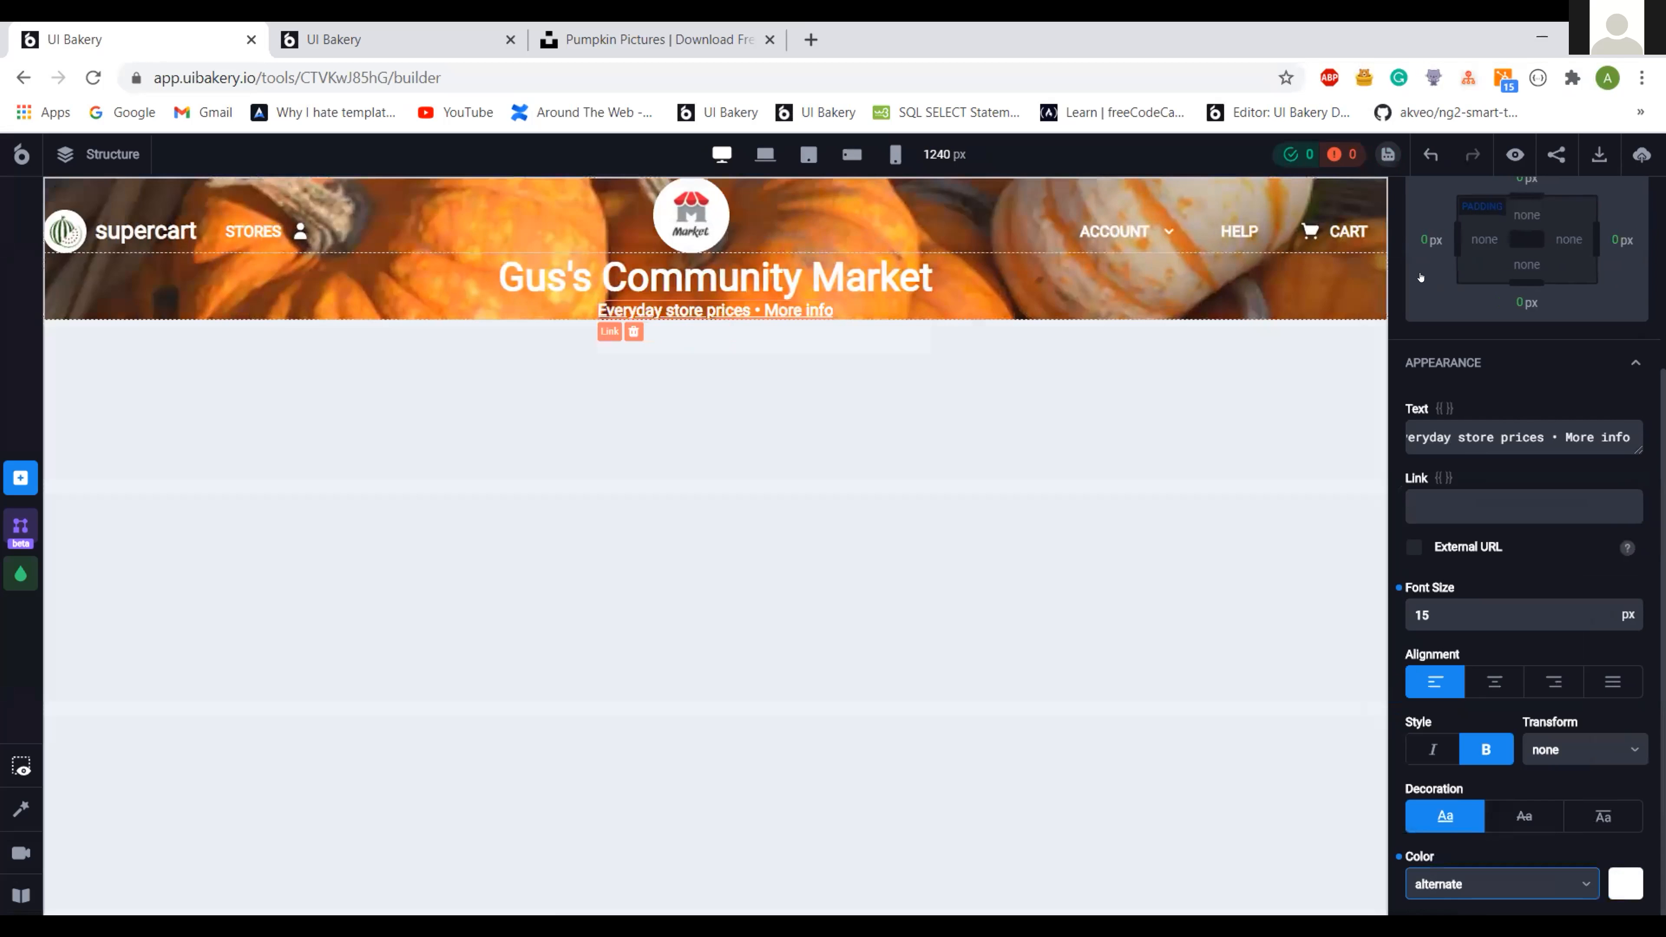
# - Set the bottom margin of the "Gus's Community Market" heading to 8 px and check the header against the reference page
pyautogui.click(1509, 293)
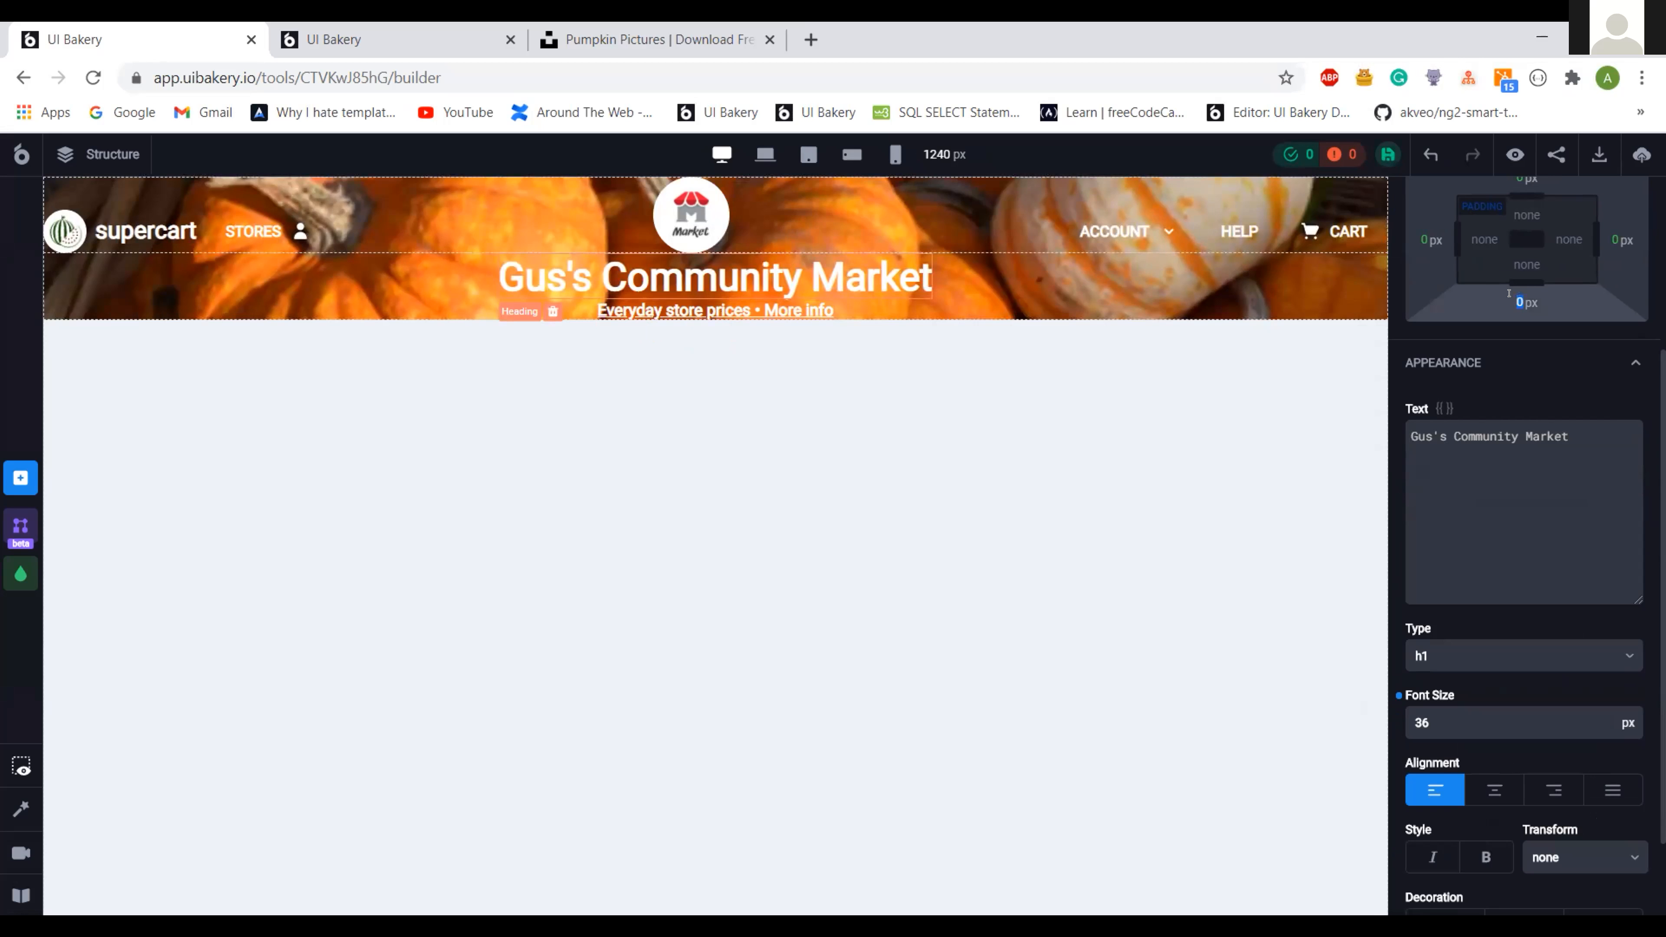
pyautogui.write('8')
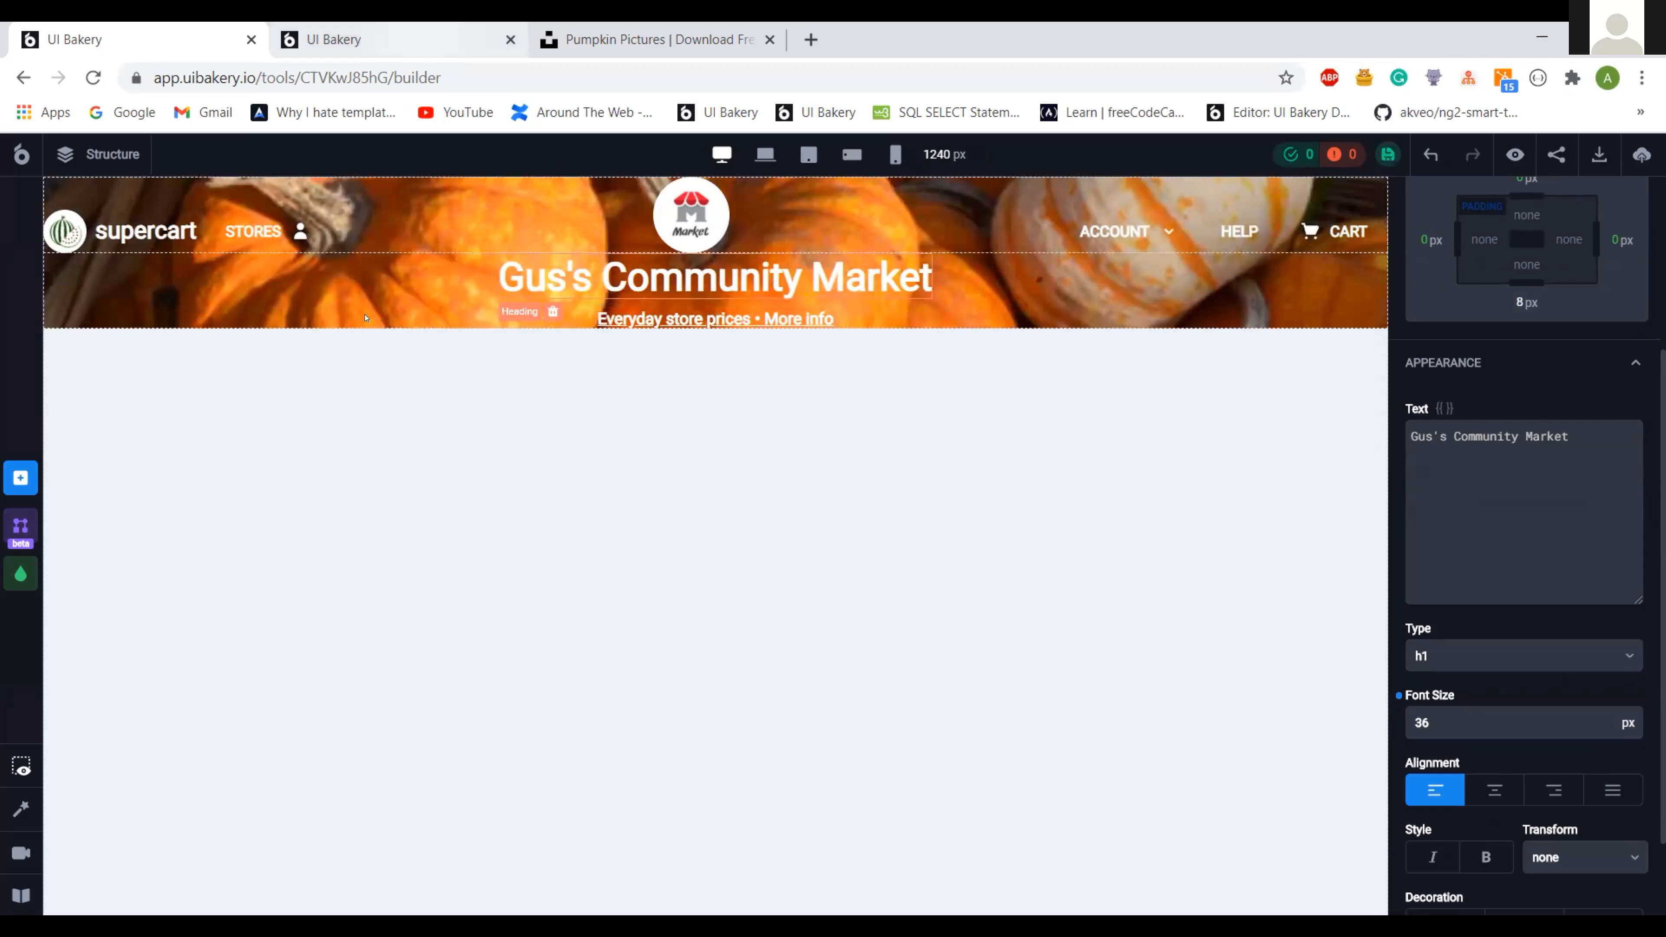
pyautogui.hotkey('ctrl', 'Tab')
pyautogui.hotkey('ctrl', 'shift', 'Tab')
# - Add an Input component to the outer header space, below the "Everyday store prices" link
pyautogui.click(714, 252)
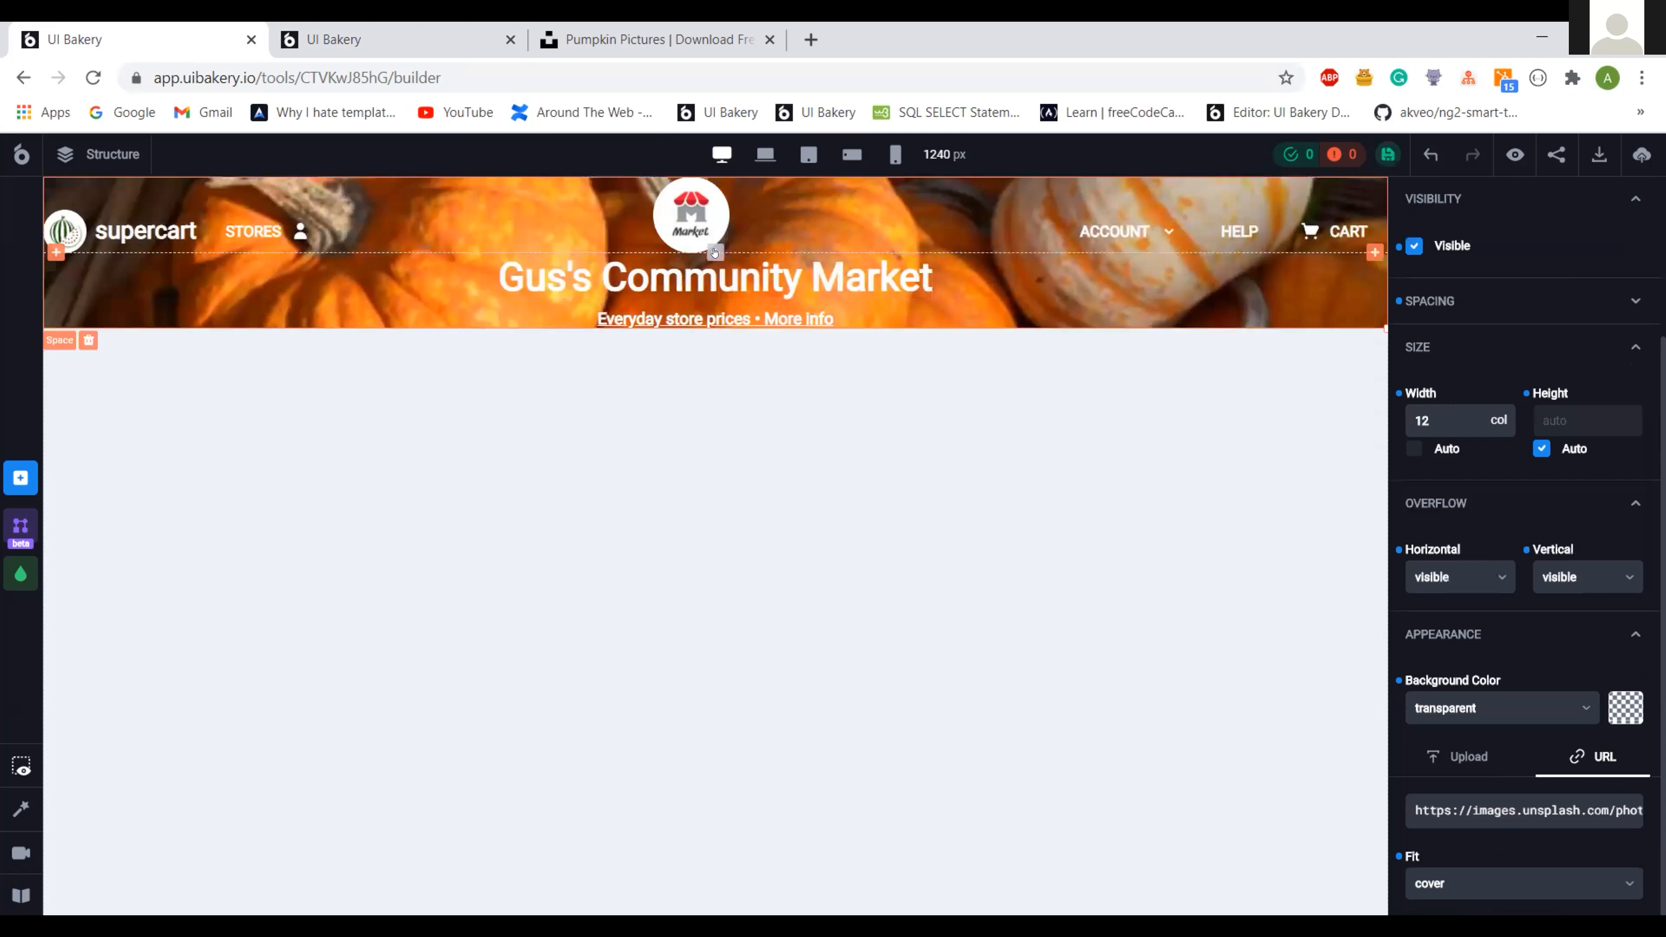
pyautogui.click(715, 253)
pyautogui.write('in')
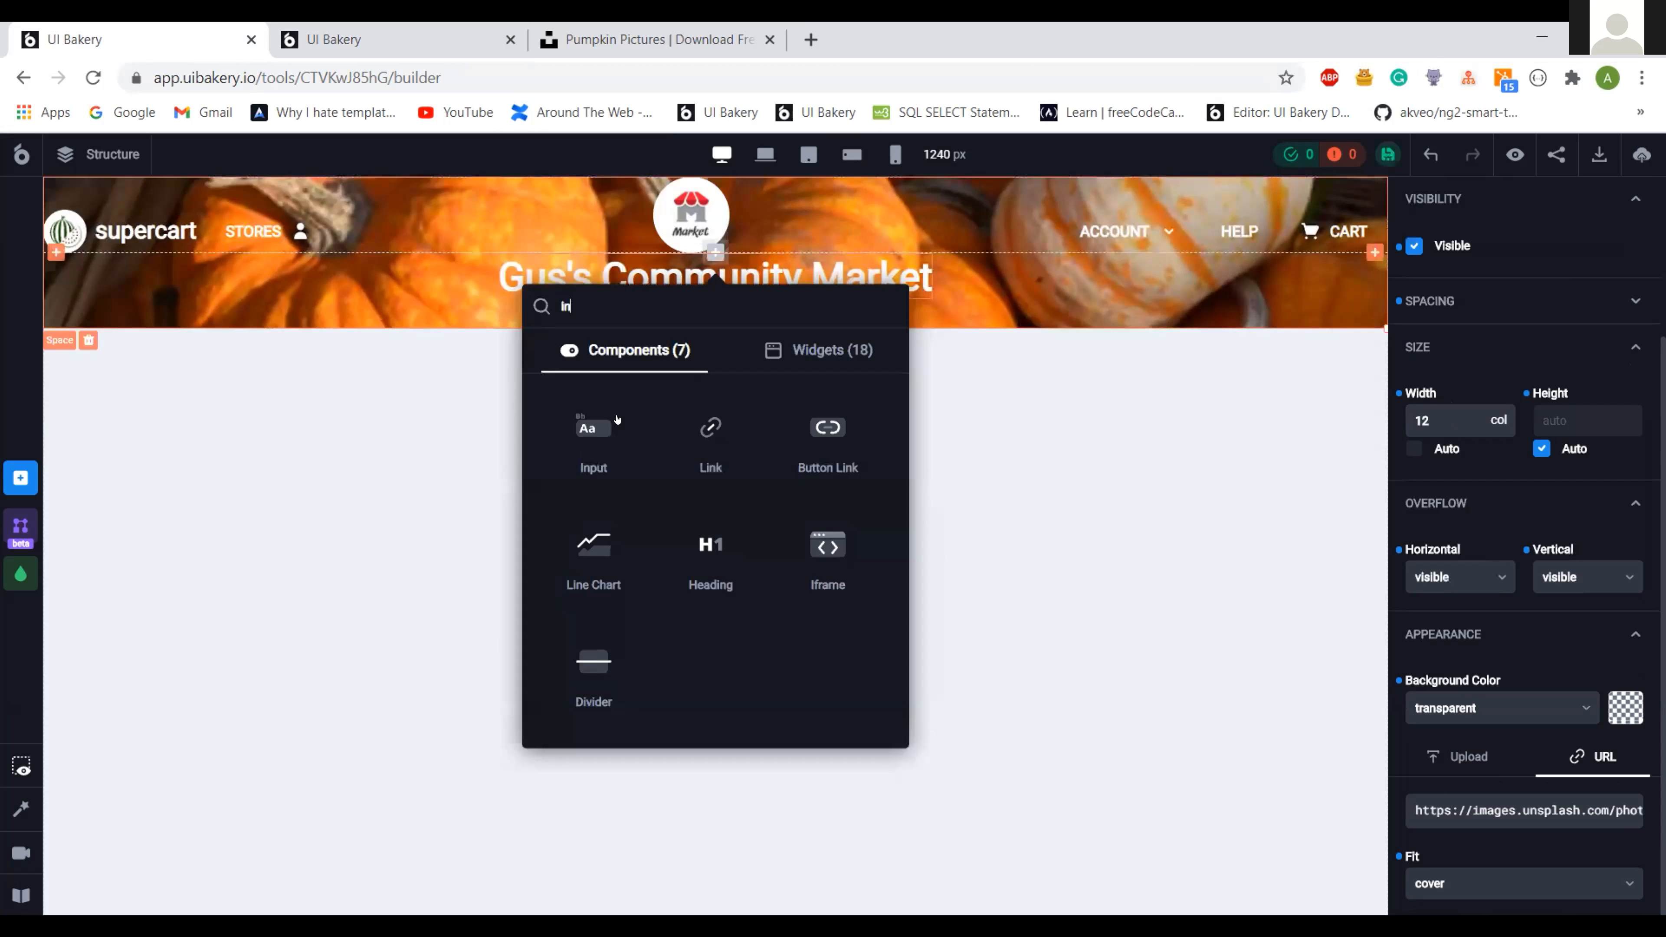
pyautogui.click(607, 425)
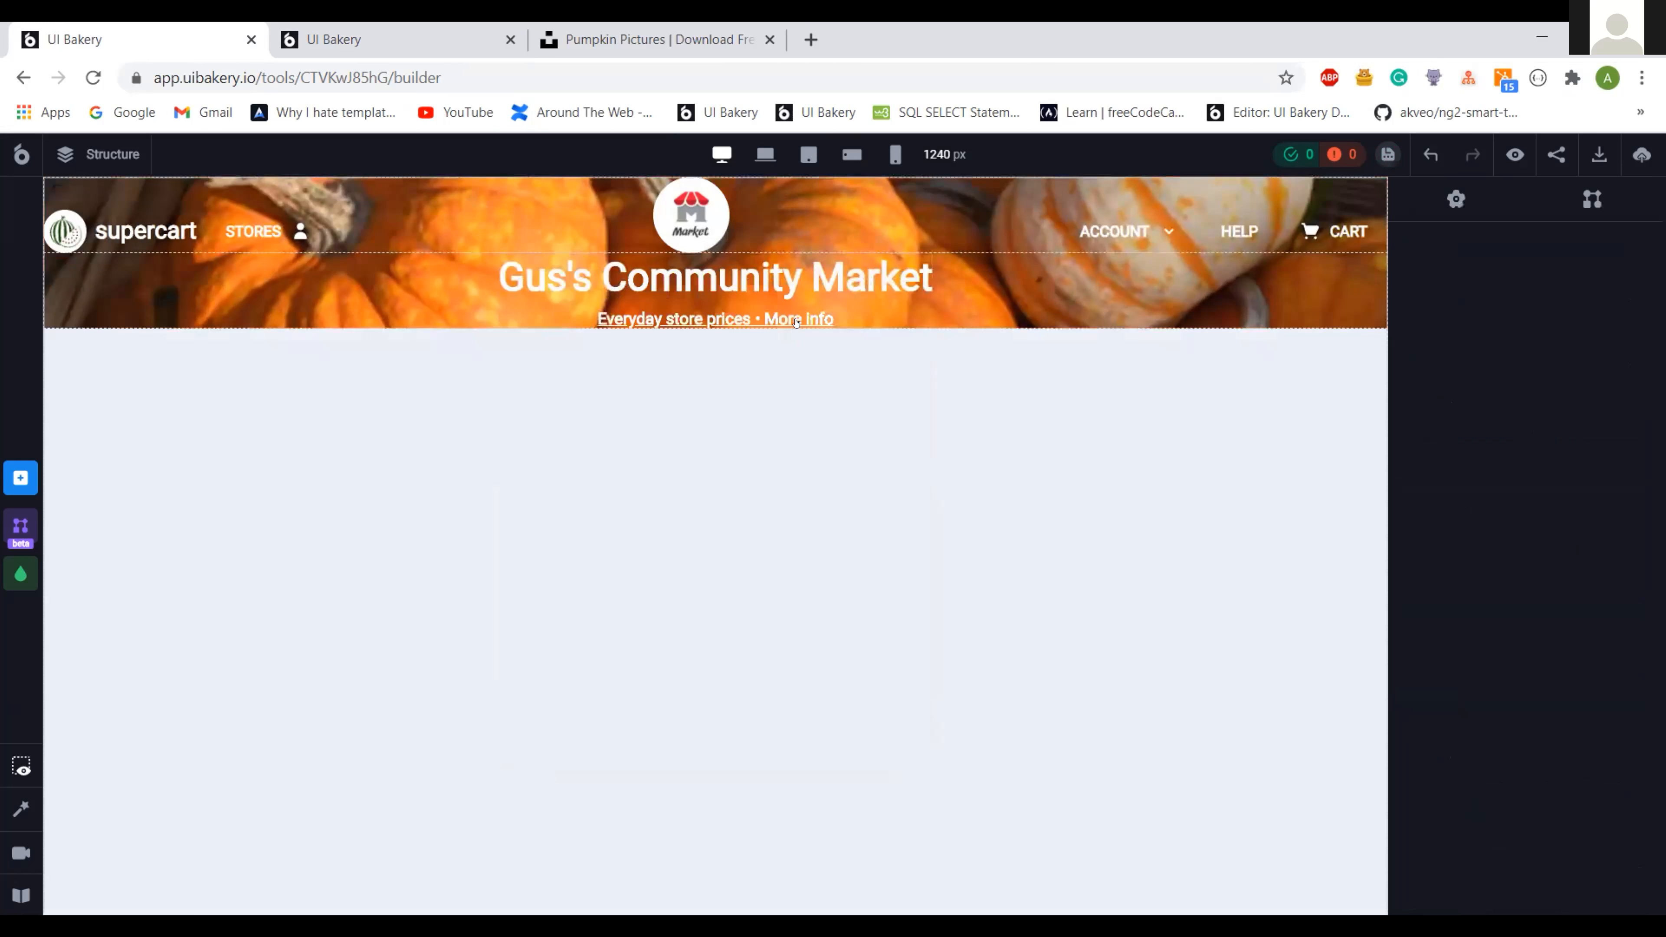
pyautogui.click(796, 321)
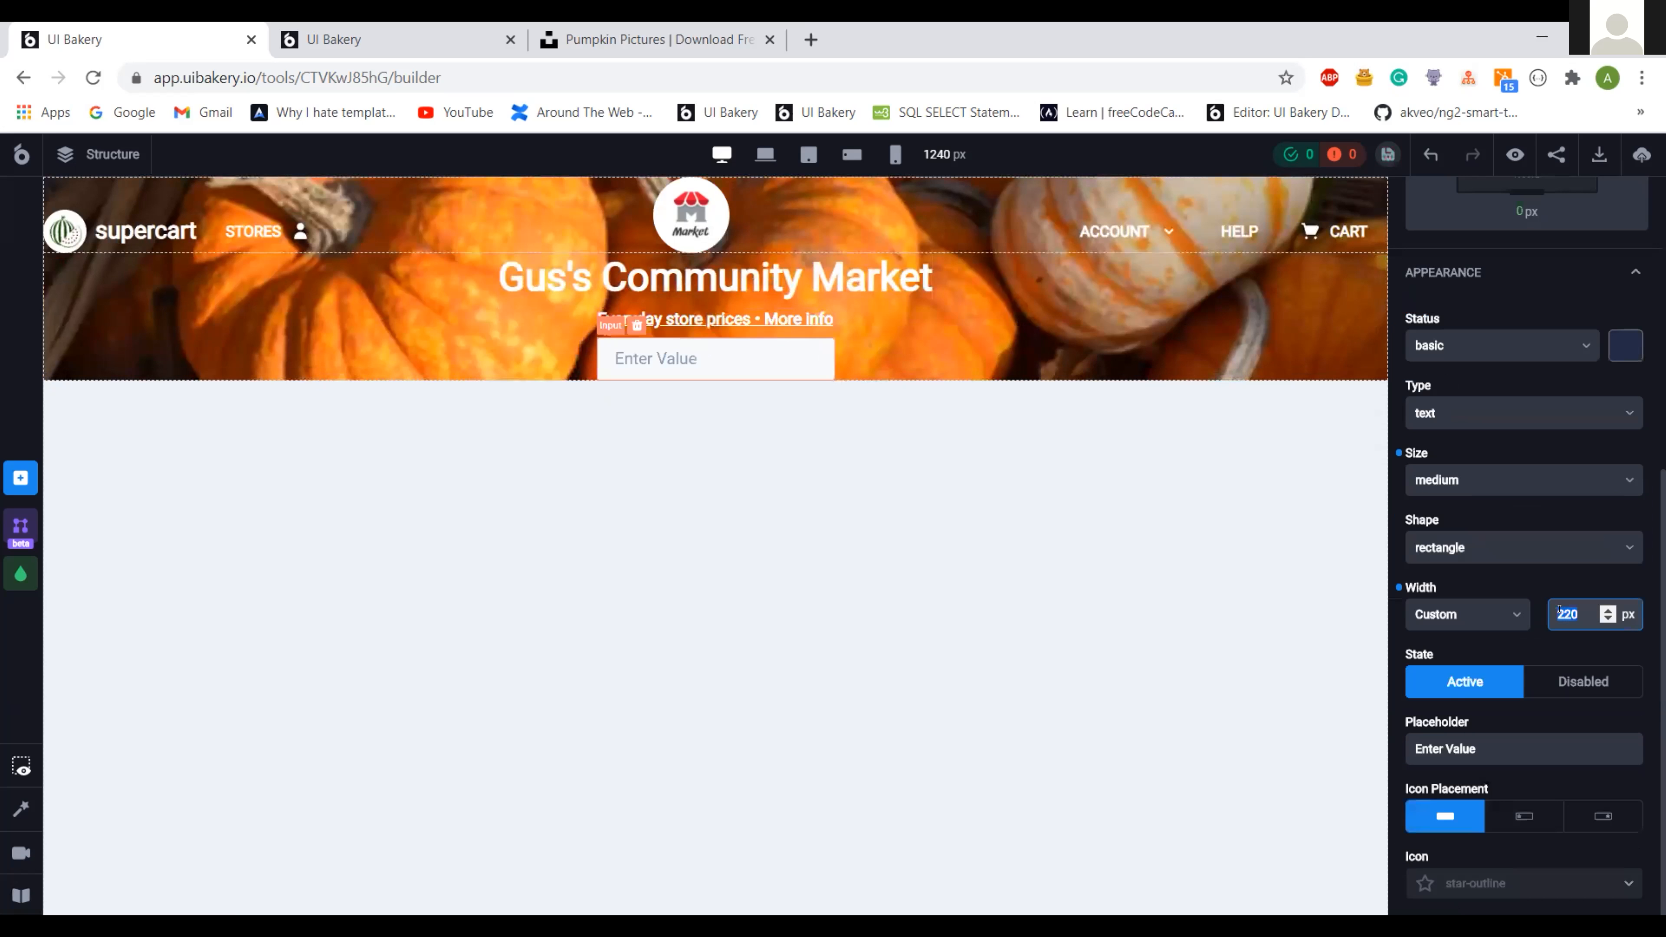
# - Give the new input a custom width of 900 px, a semi-round shape and the placeholder "Search products here..."
pyautogui.write('900')
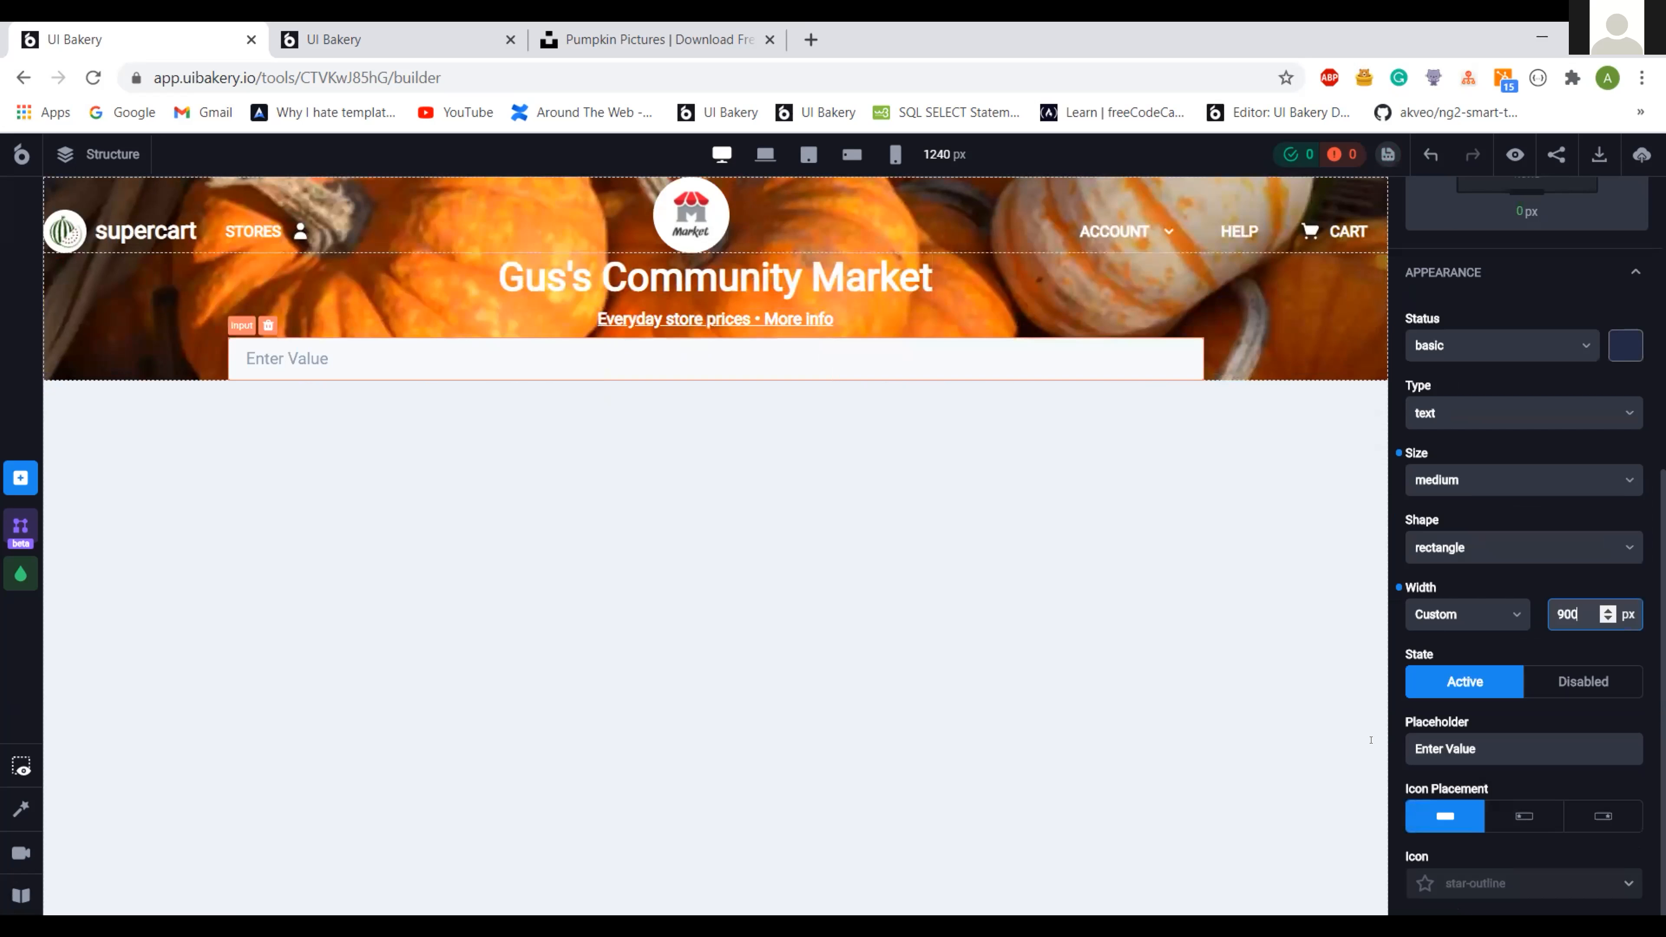
pyautogui.write('e')
pyautogui.write('...')
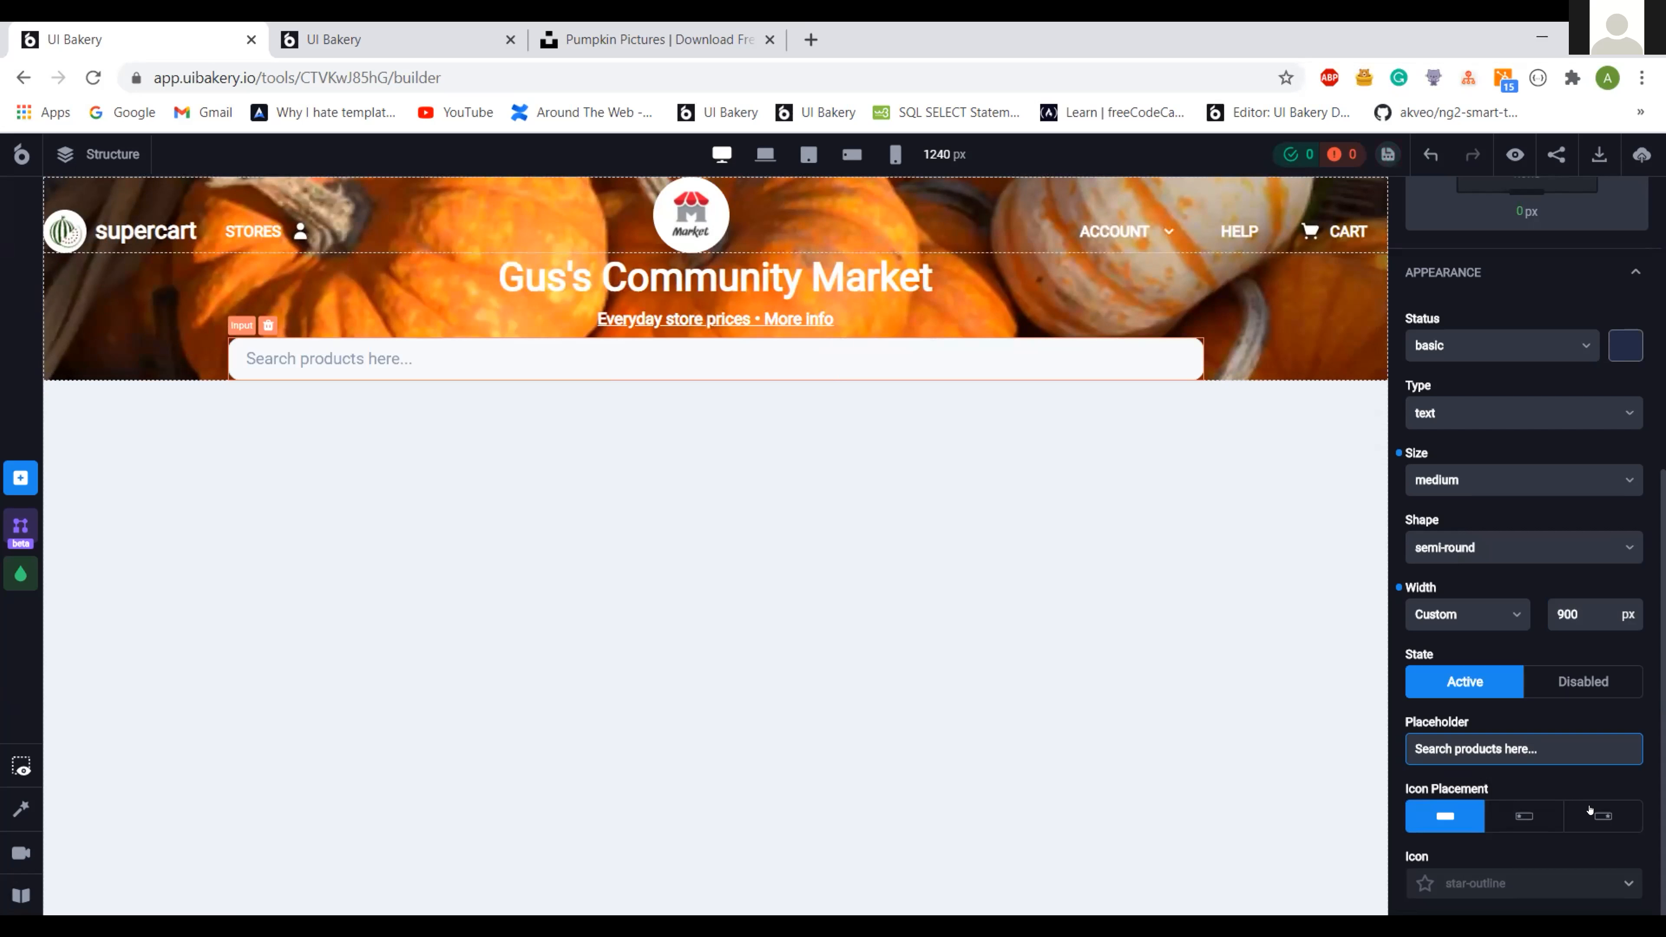
# - Place an icon at the right end of the search input and, following the reference page, set it to search-outline
pyautogui.click(1601, 817)
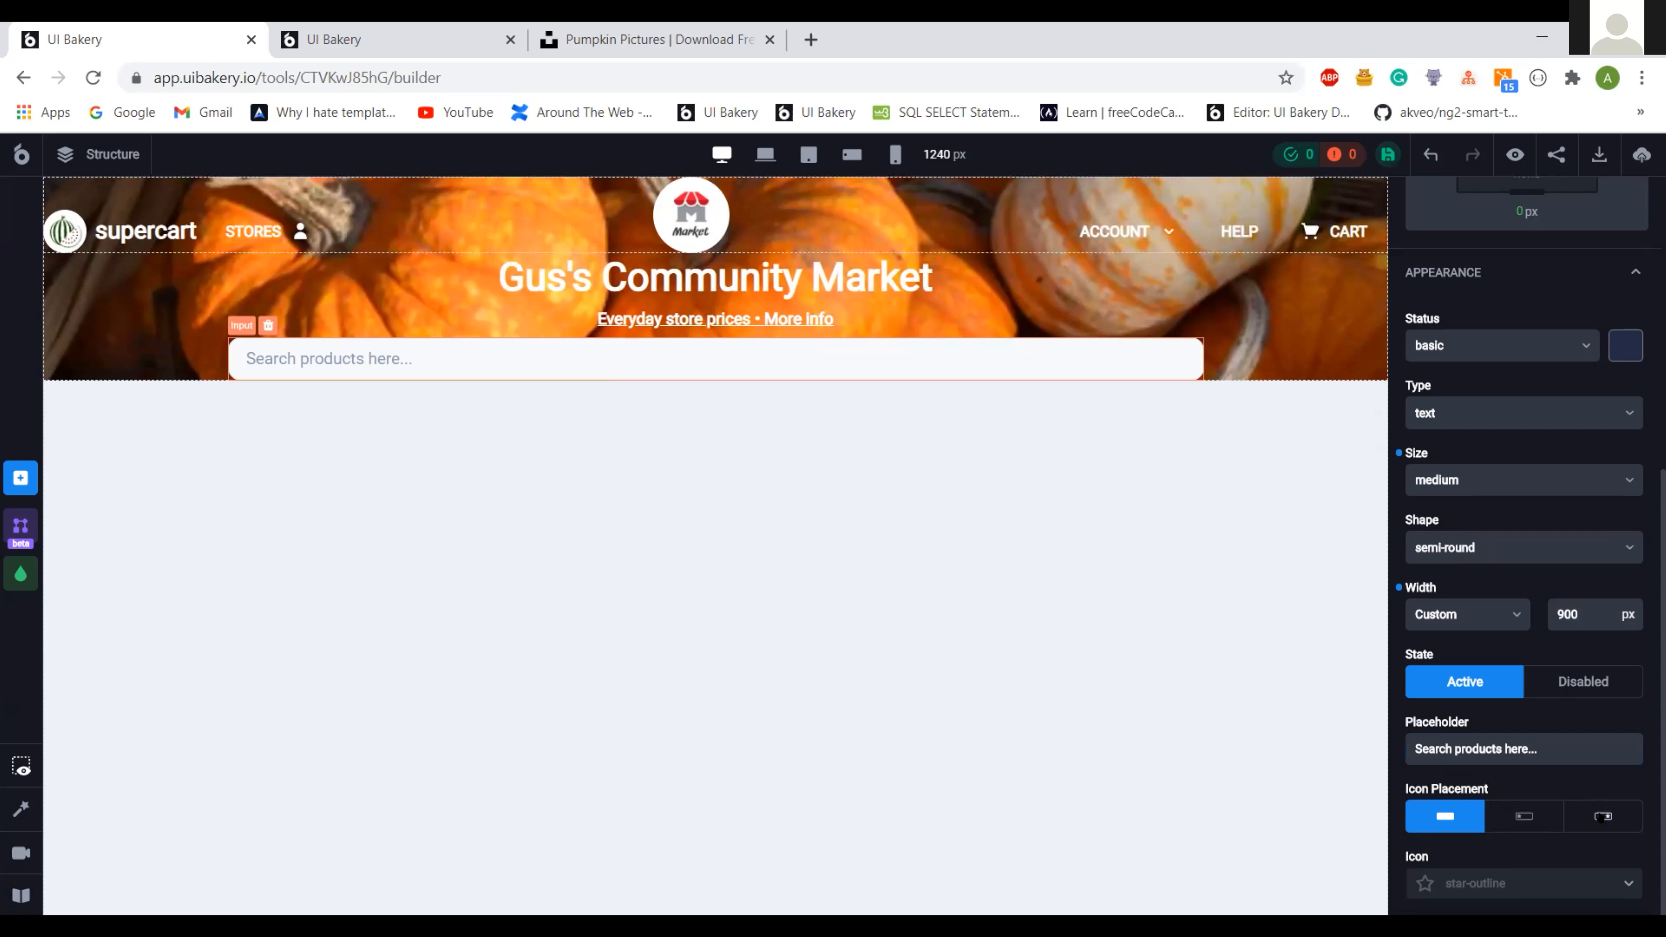
pyautogui.click(1490, 874)
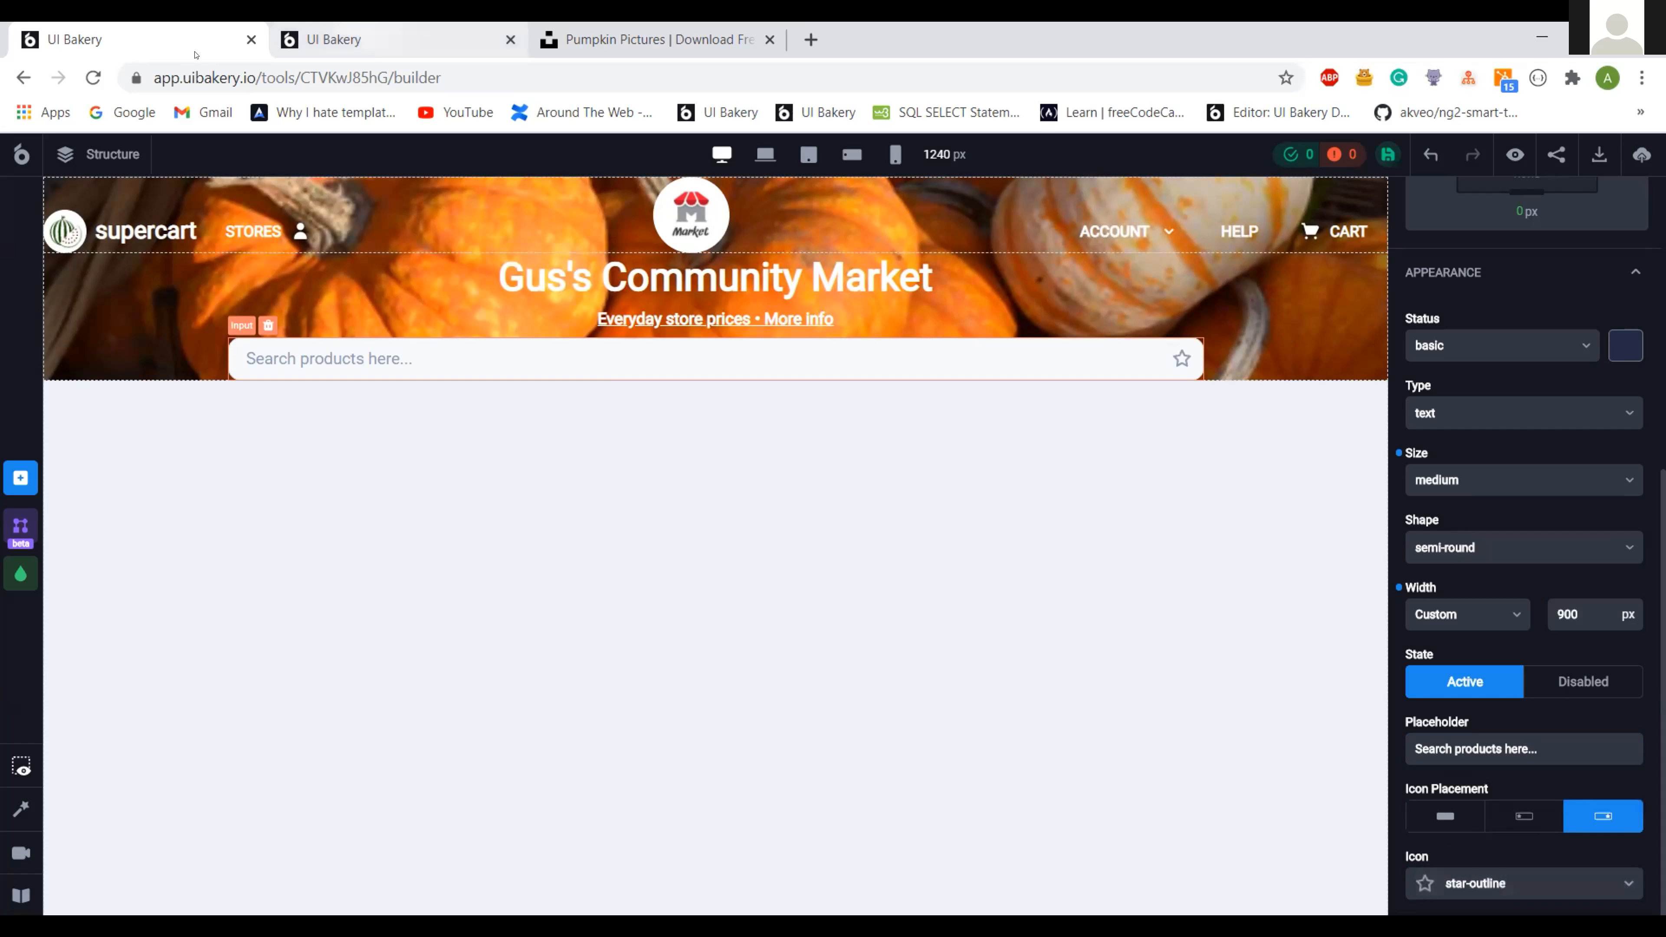
pyautogui.hotkey('ctrl', 'Tab')
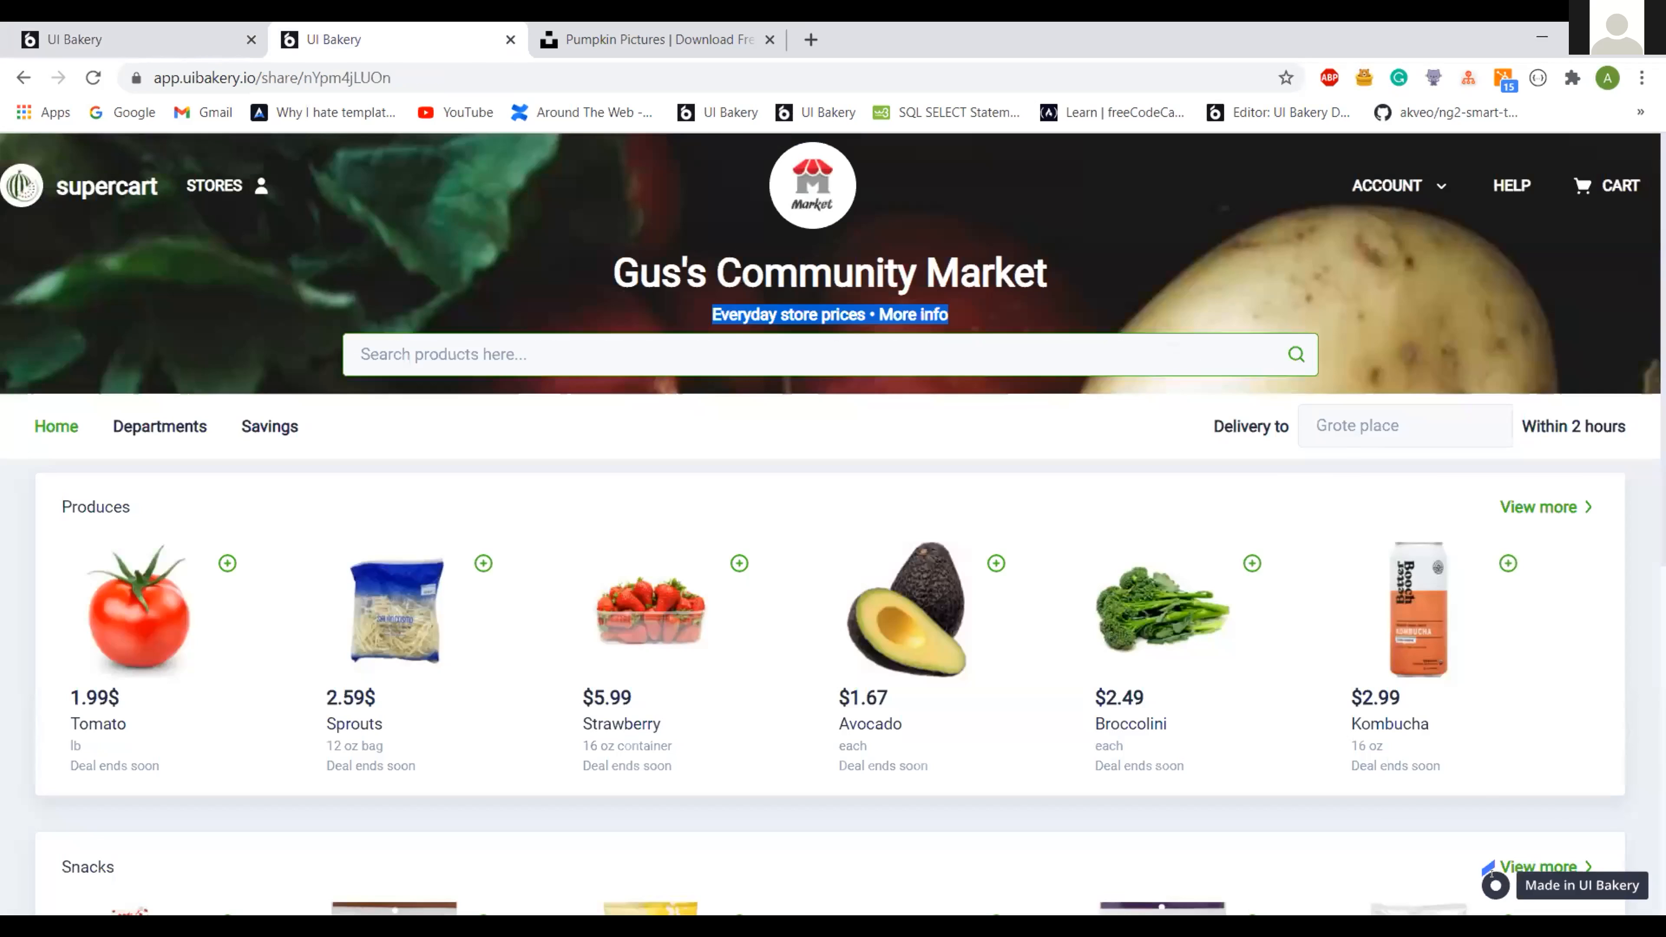
pyautogui.hotkey('ctrl', 'shift', 'Tab')
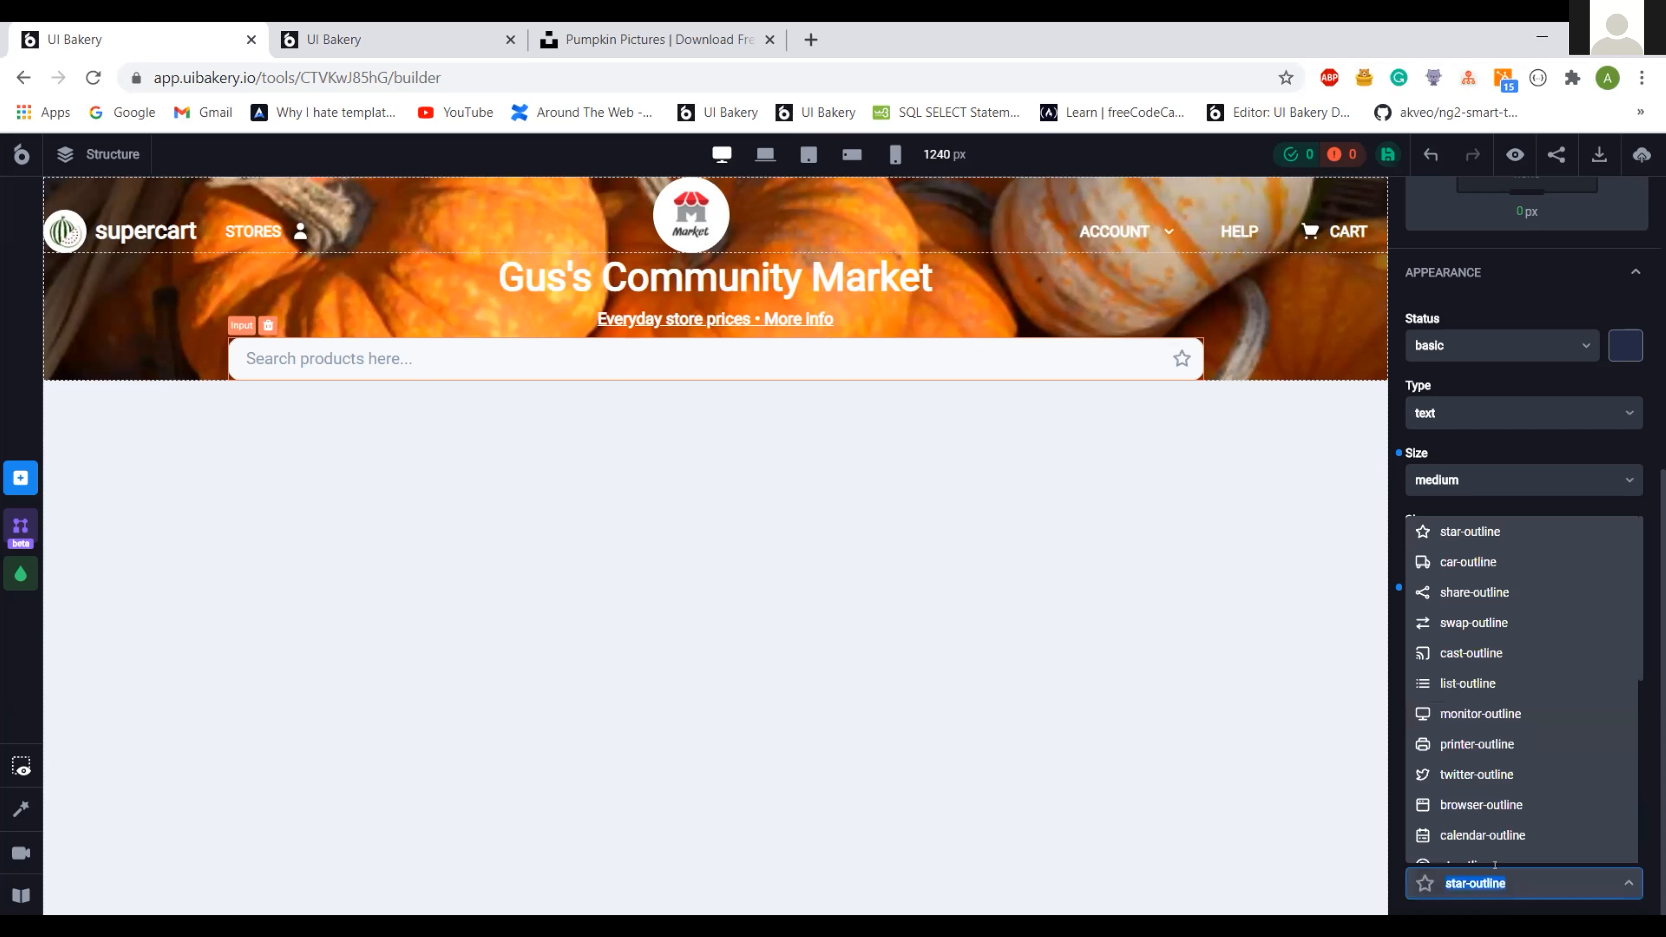
pyautogui.write('sea')
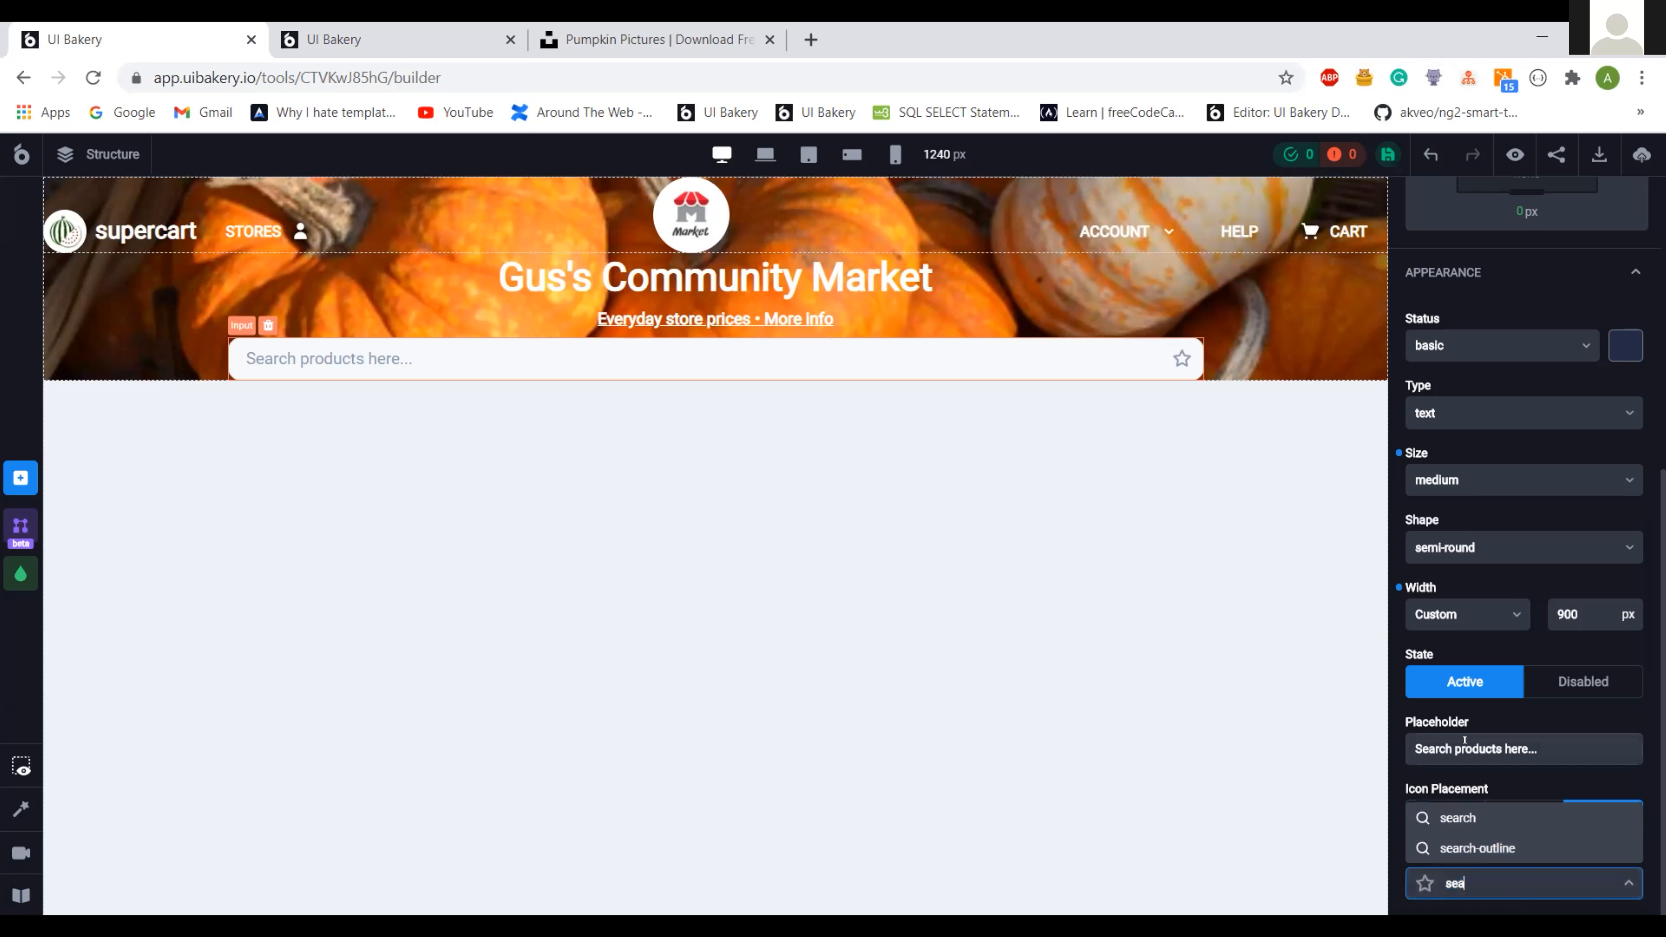
pyautogui.click(1466, 838)
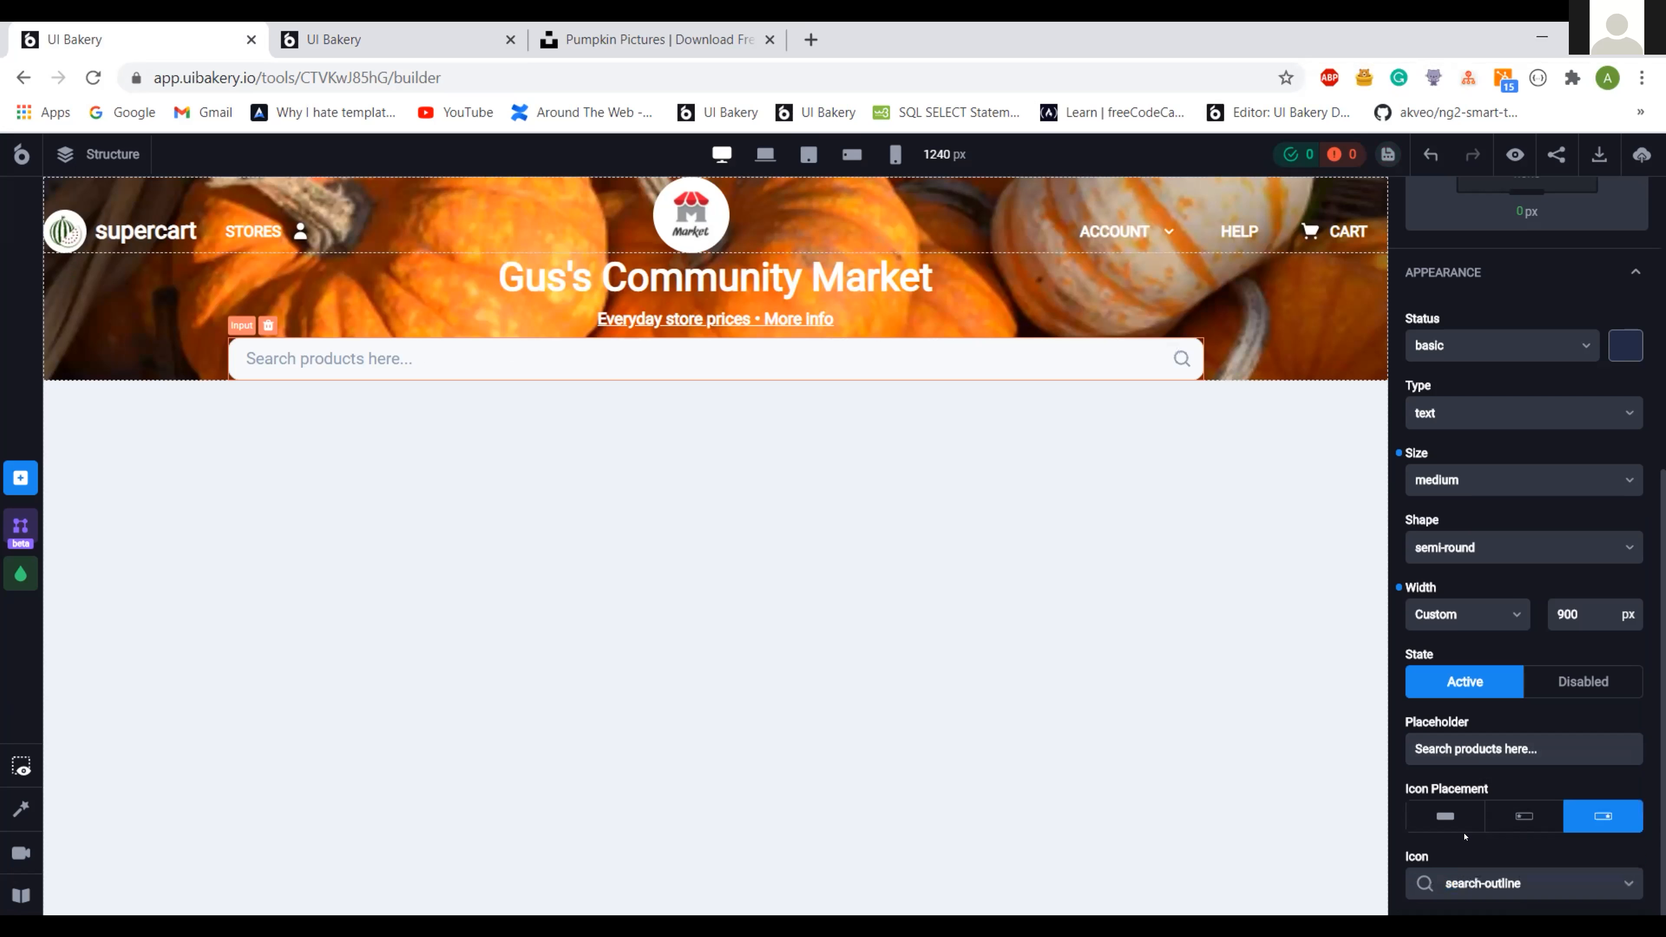
# - Set the search input's status to success and compare its look with the reference page
pyautogui.click(1520, 357)
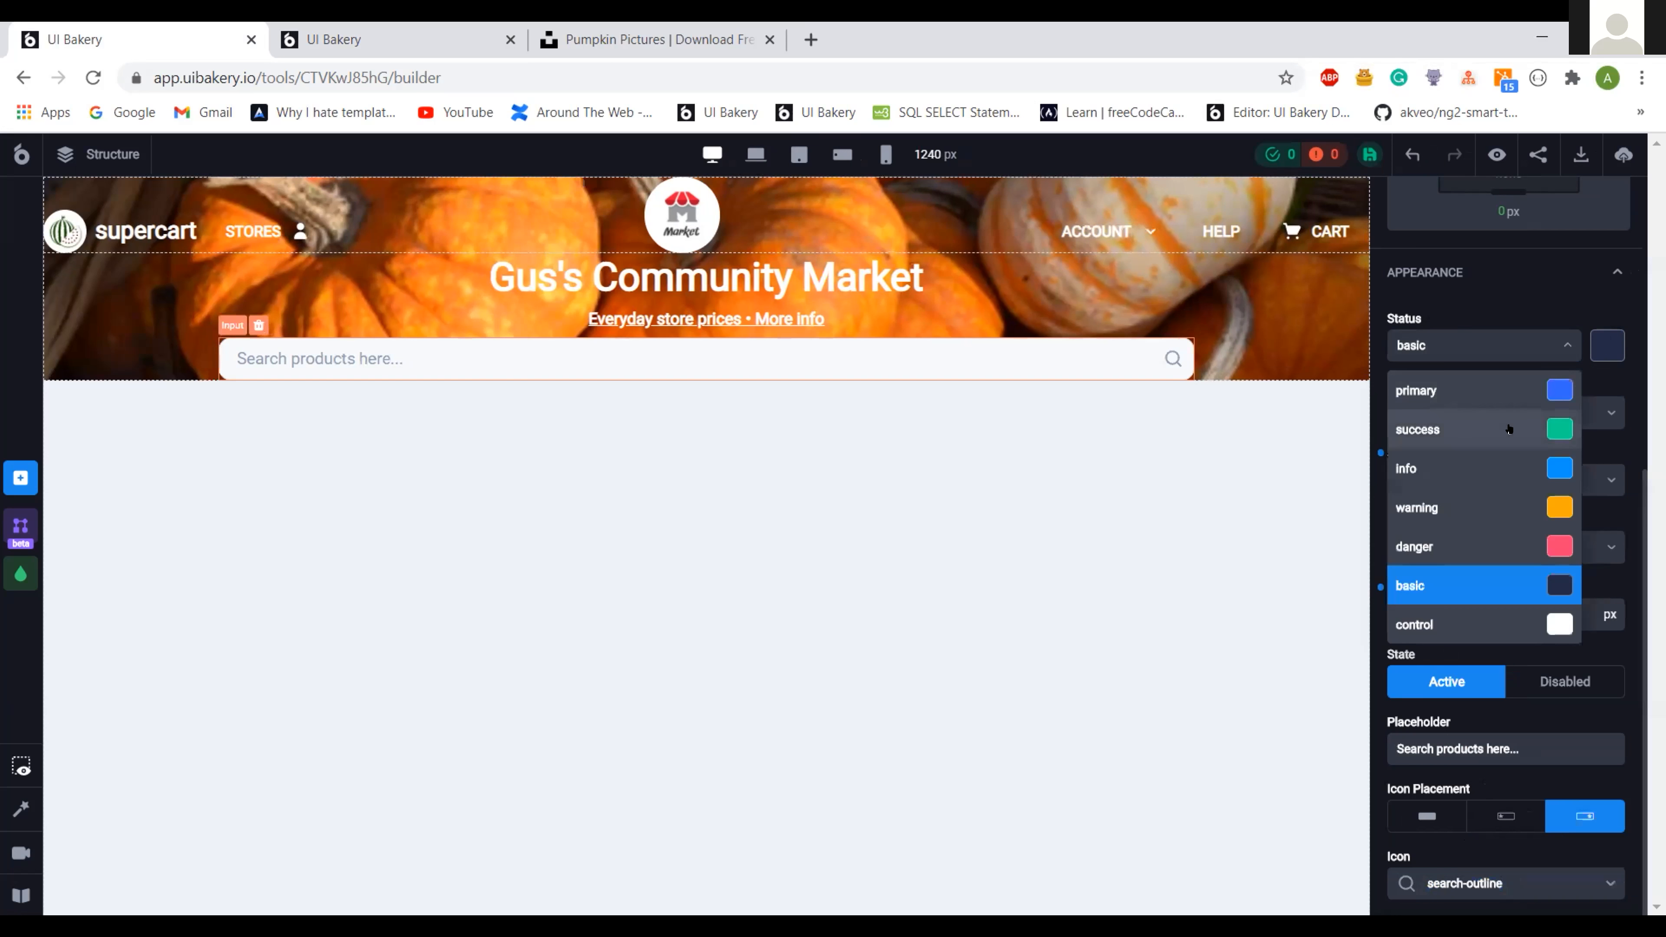
pyautogui.click(1508, 429)
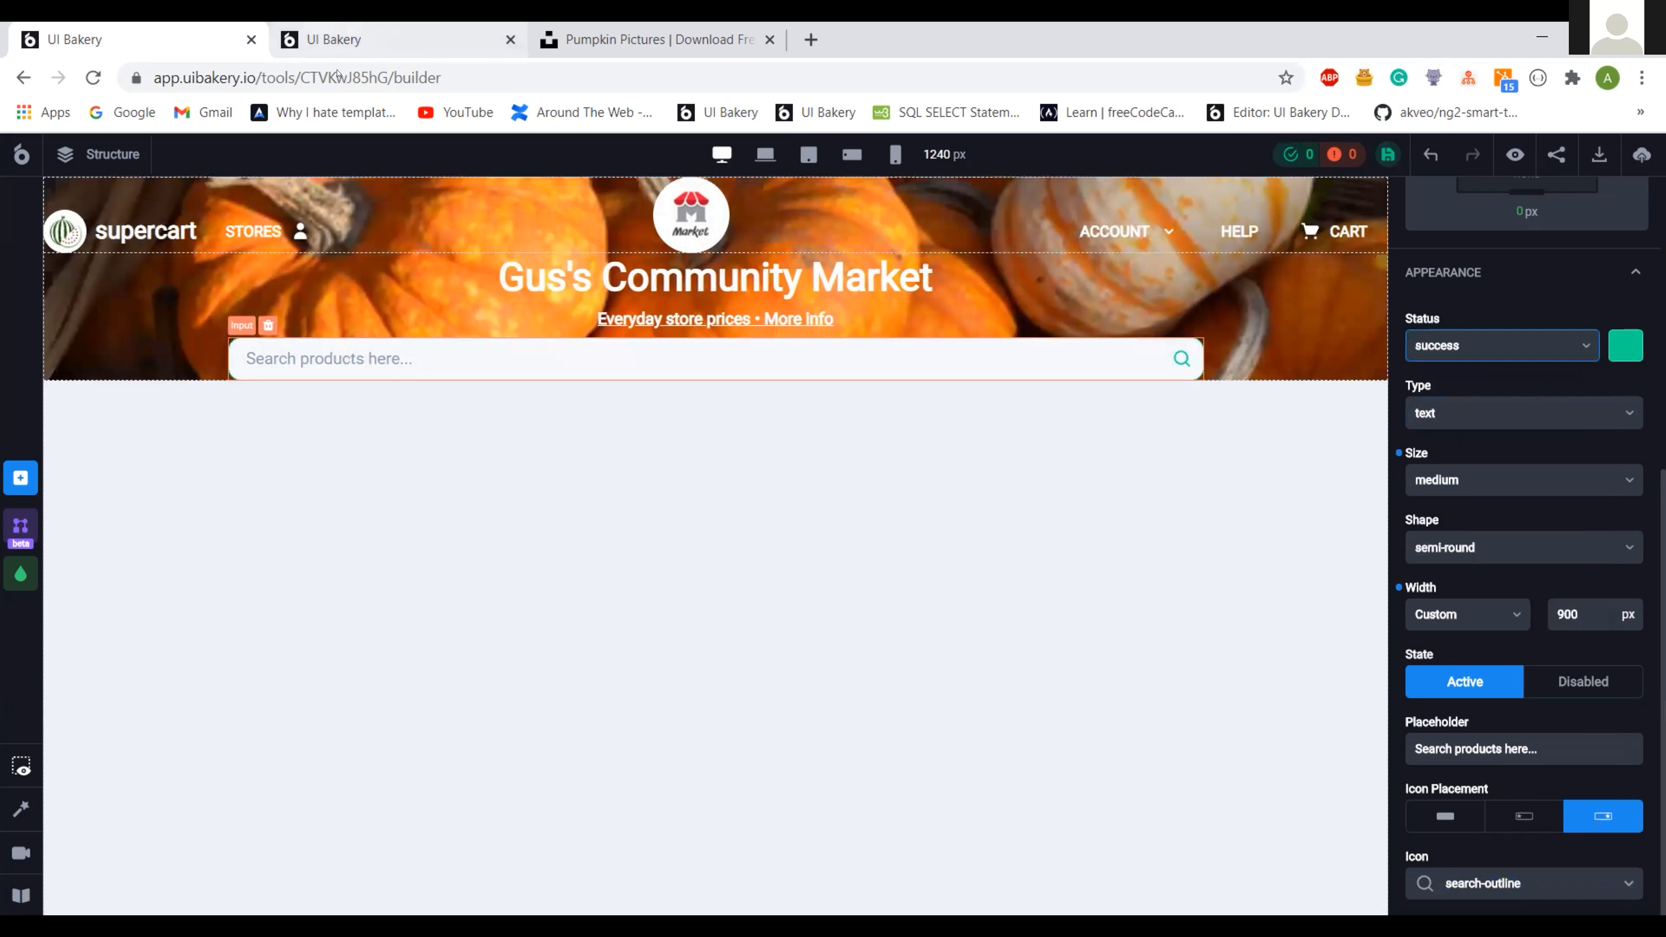
pyautogui.click(385, 41)
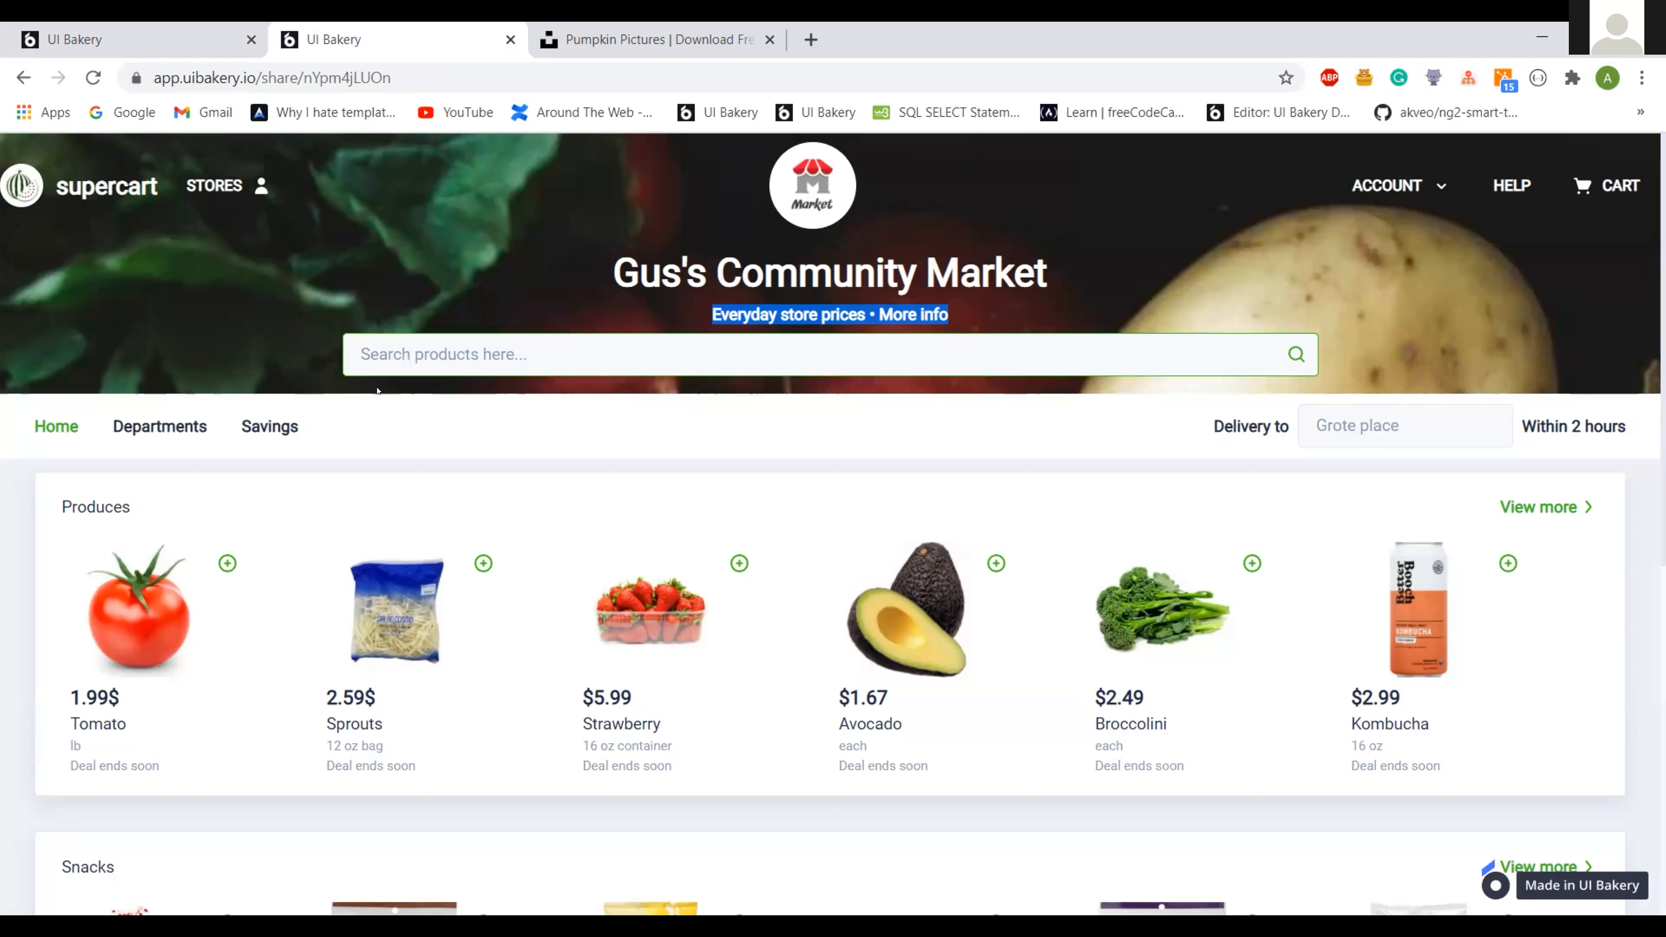
pyautogui.click(182, 26)
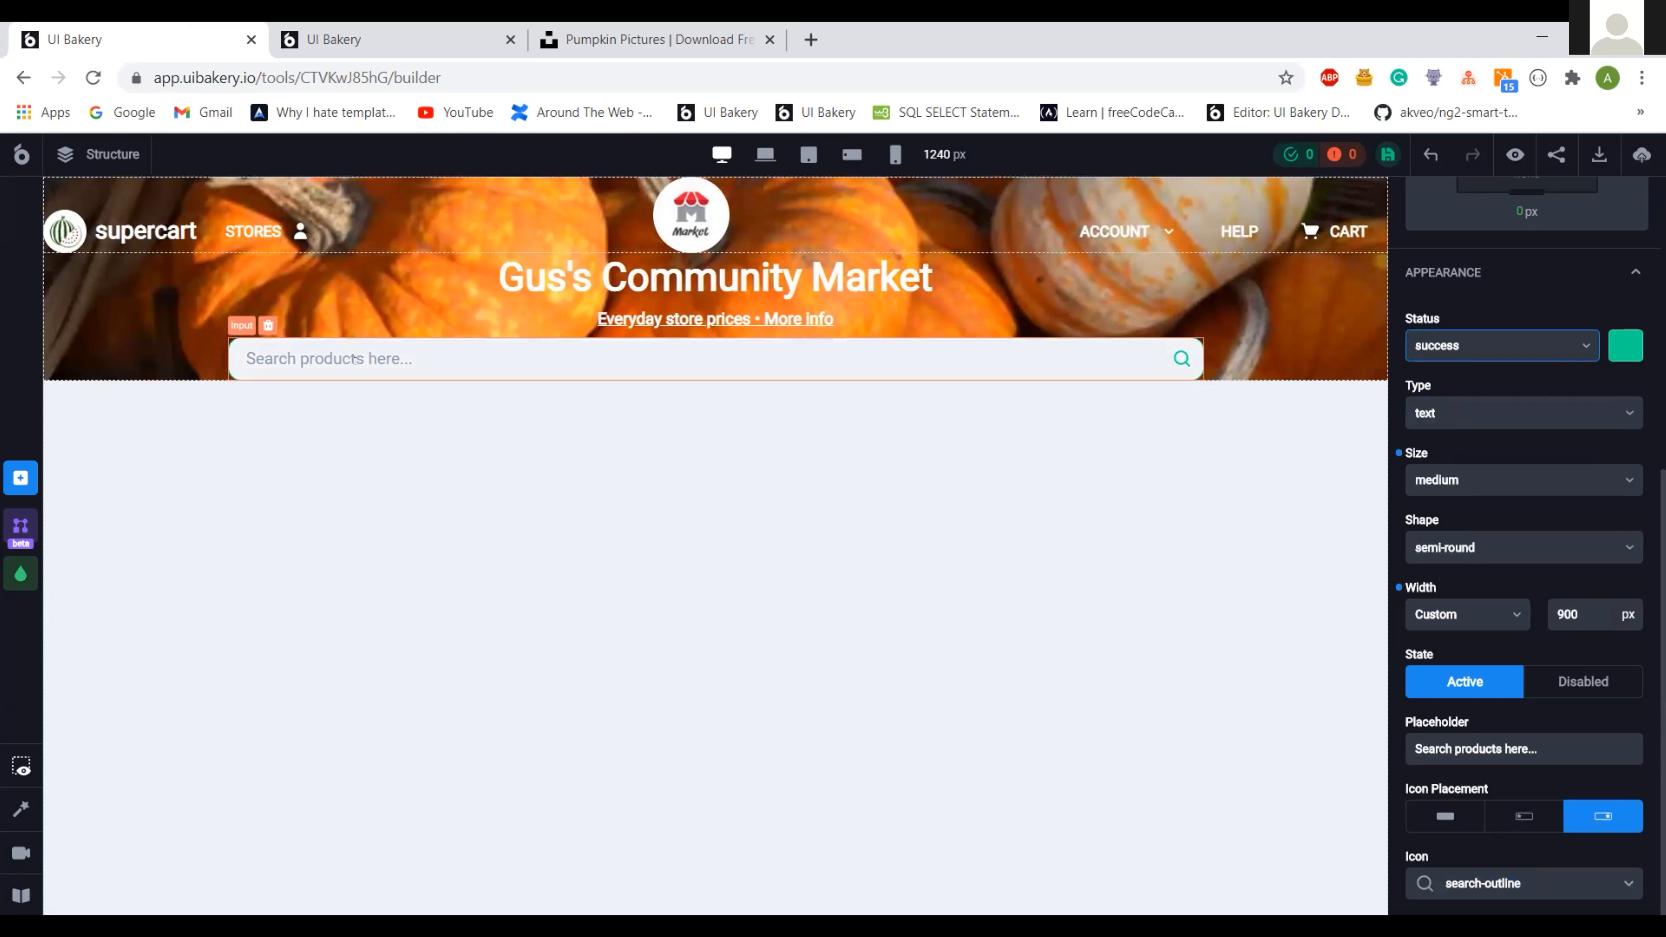
# - Set the bottom padding of the outer header space to 16 px
pyautogui.scroll(3, 1496, 336)
pyautogui.scroll(3, 1496, 335)
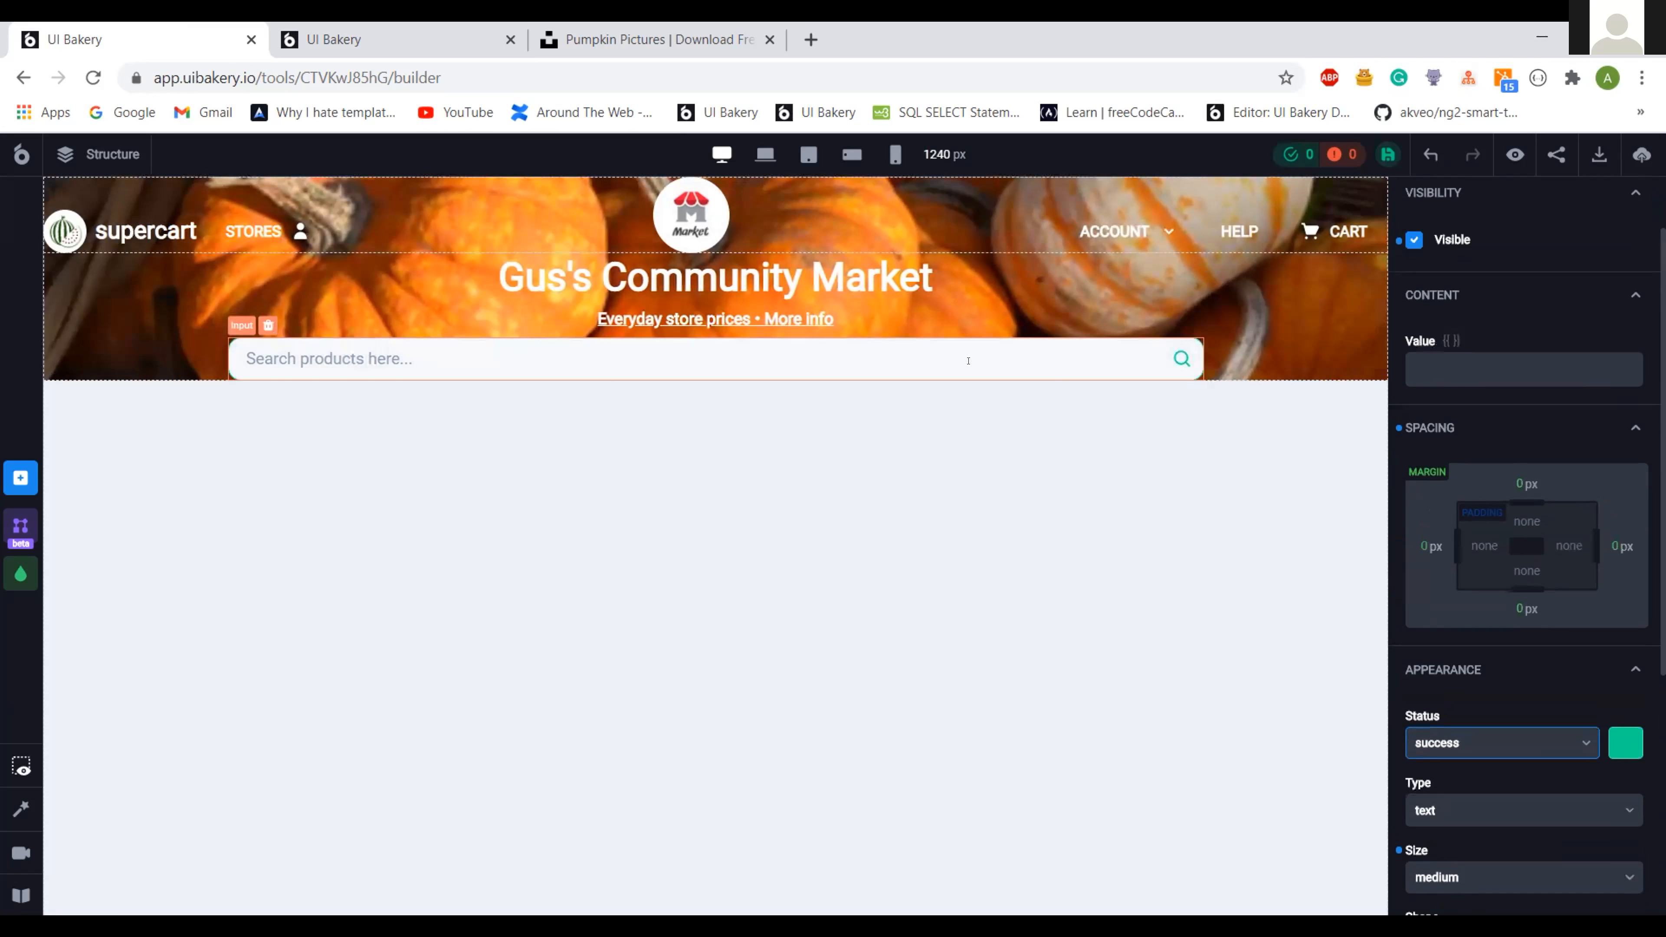
pyautogui.click(516, 302)
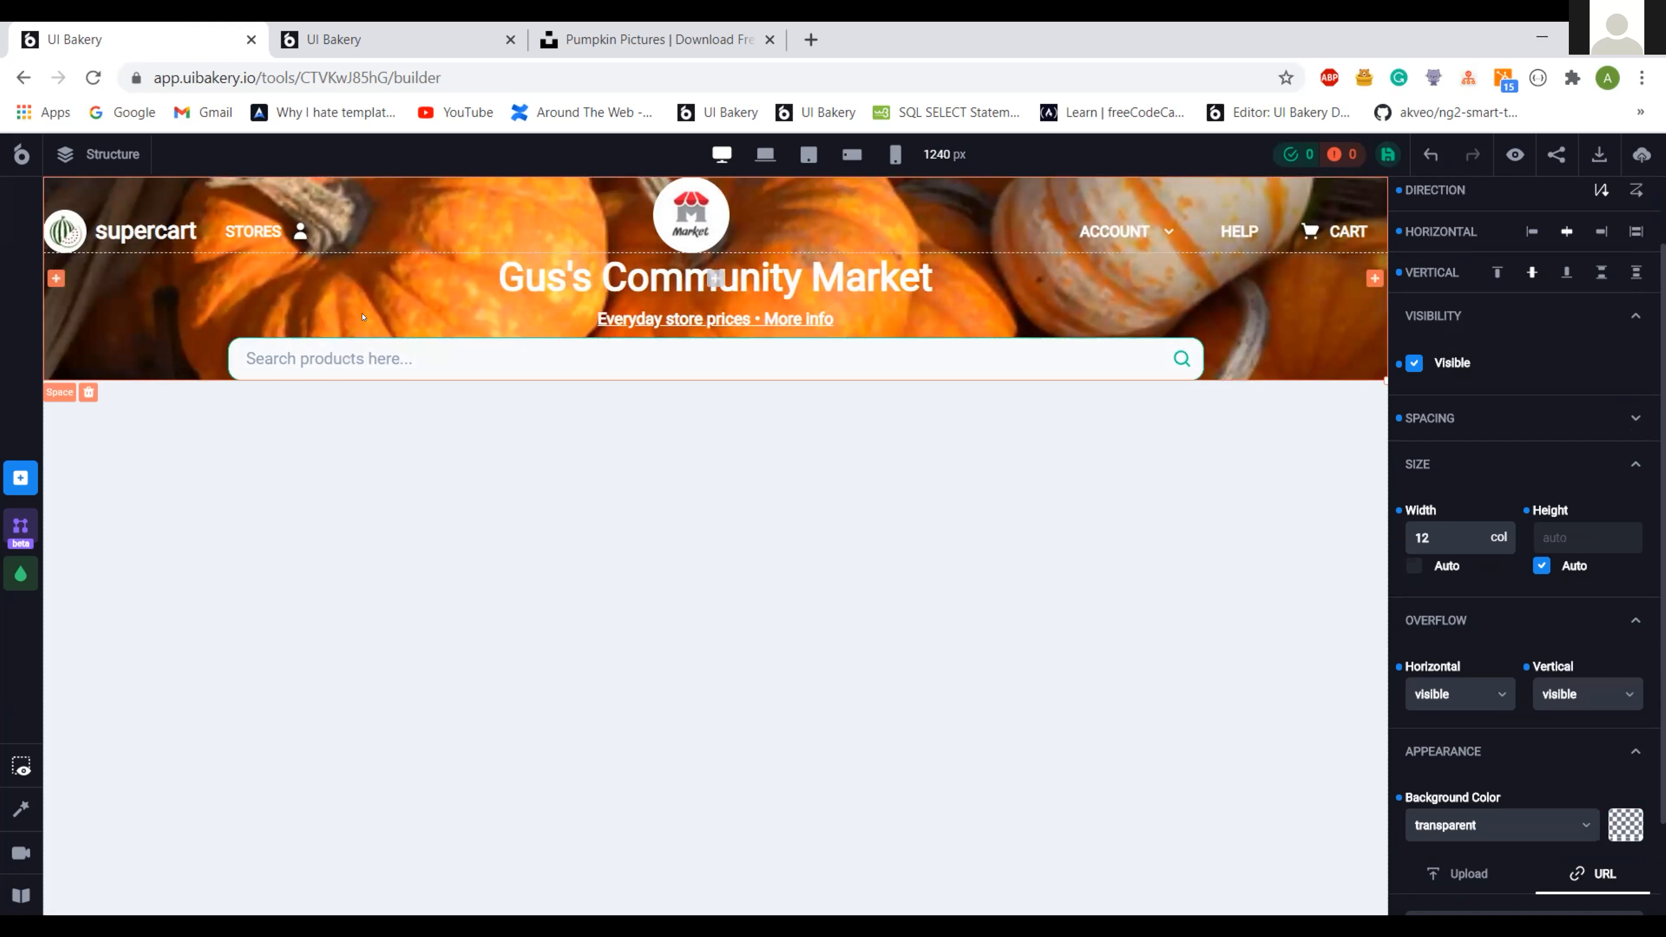
pyautogui.scroll(1, 1516, 368)
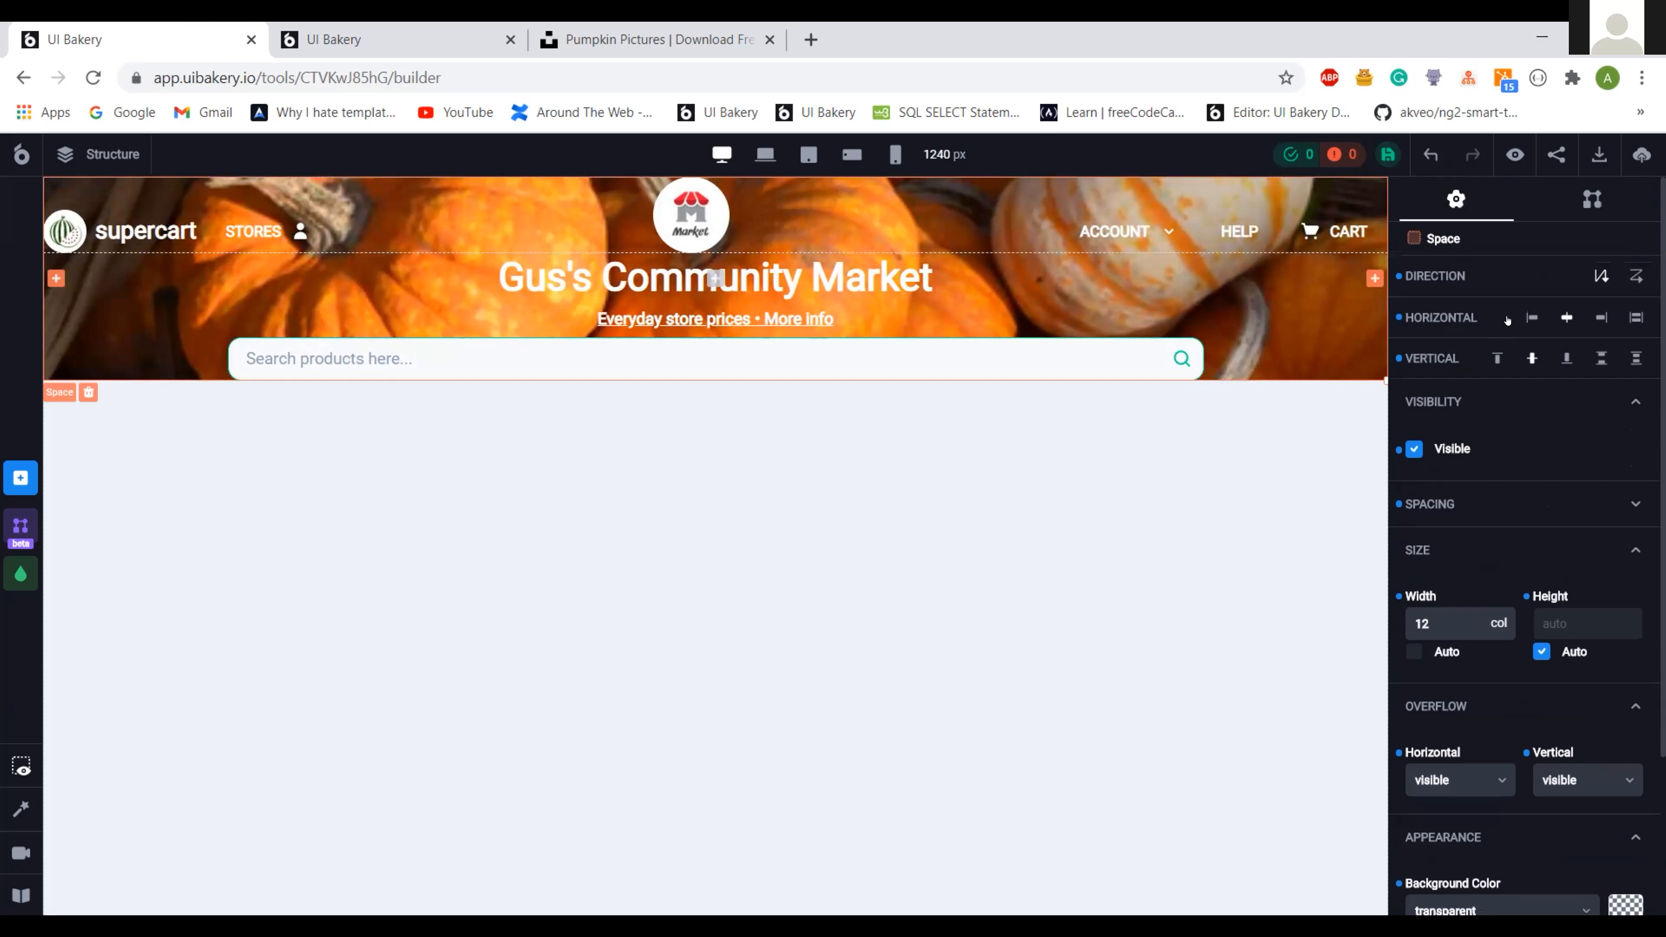
pyautogui.scroll(-1, 1508, 421)
pyautogui.scroll(1, 1516, 437)
pyautogui.scroll(-2, 1521, 457)
pyautogui.scroll(2, 1548, 473)
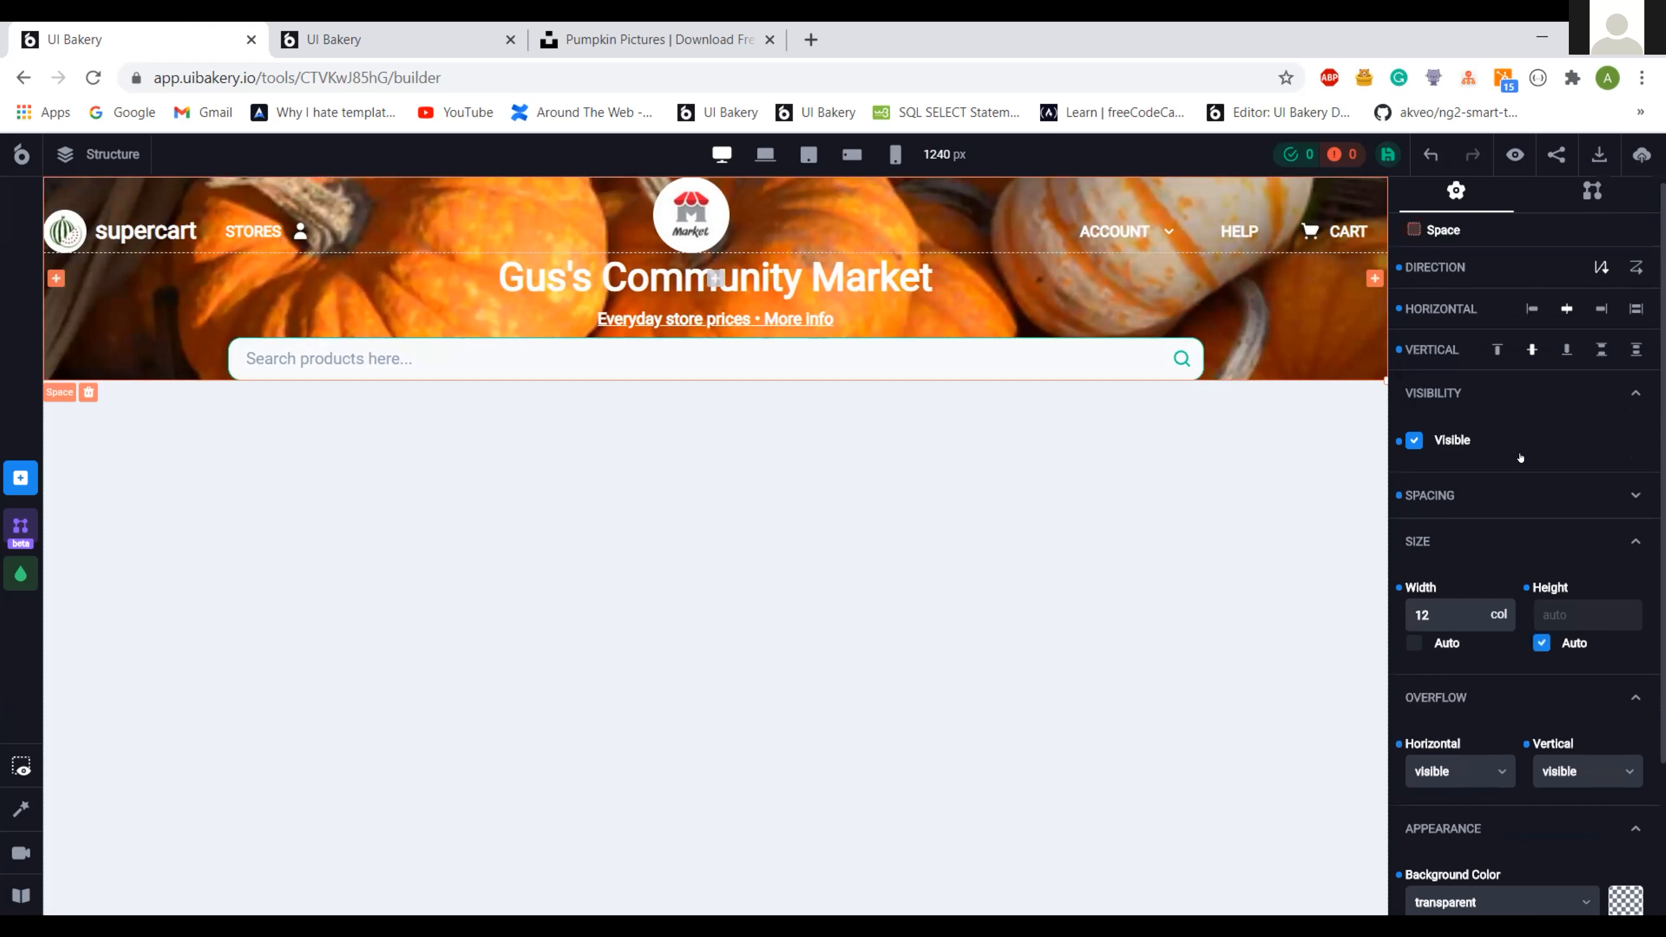
pyautogui.click(1597, 514)
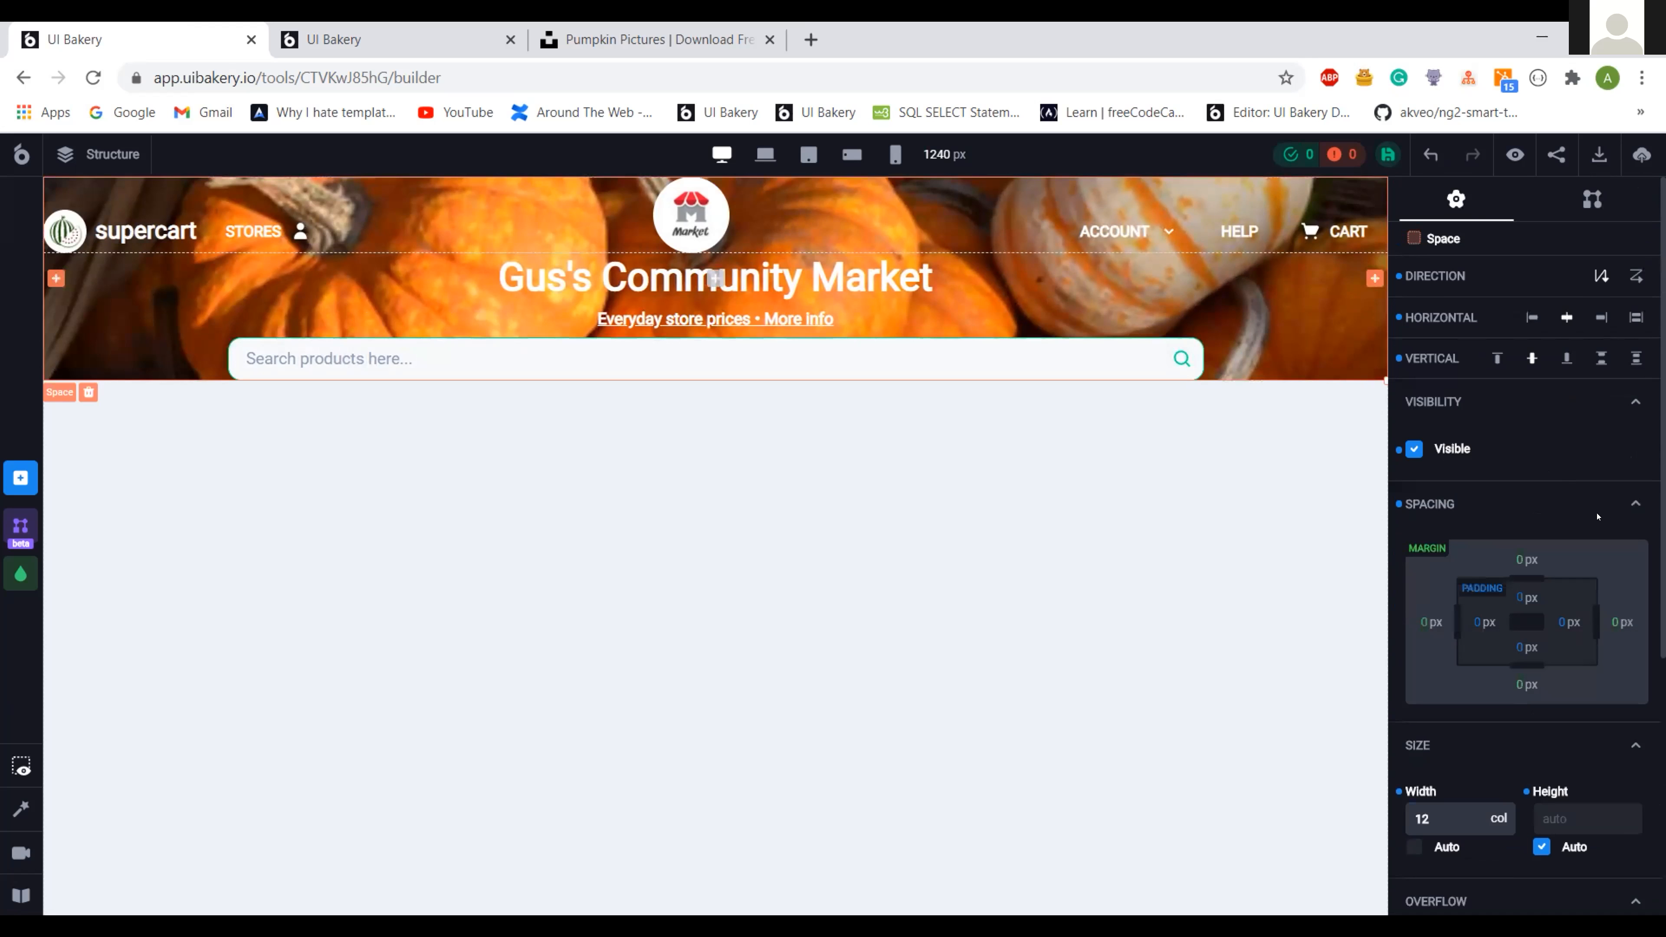
pyautogui.click(1519, 638)
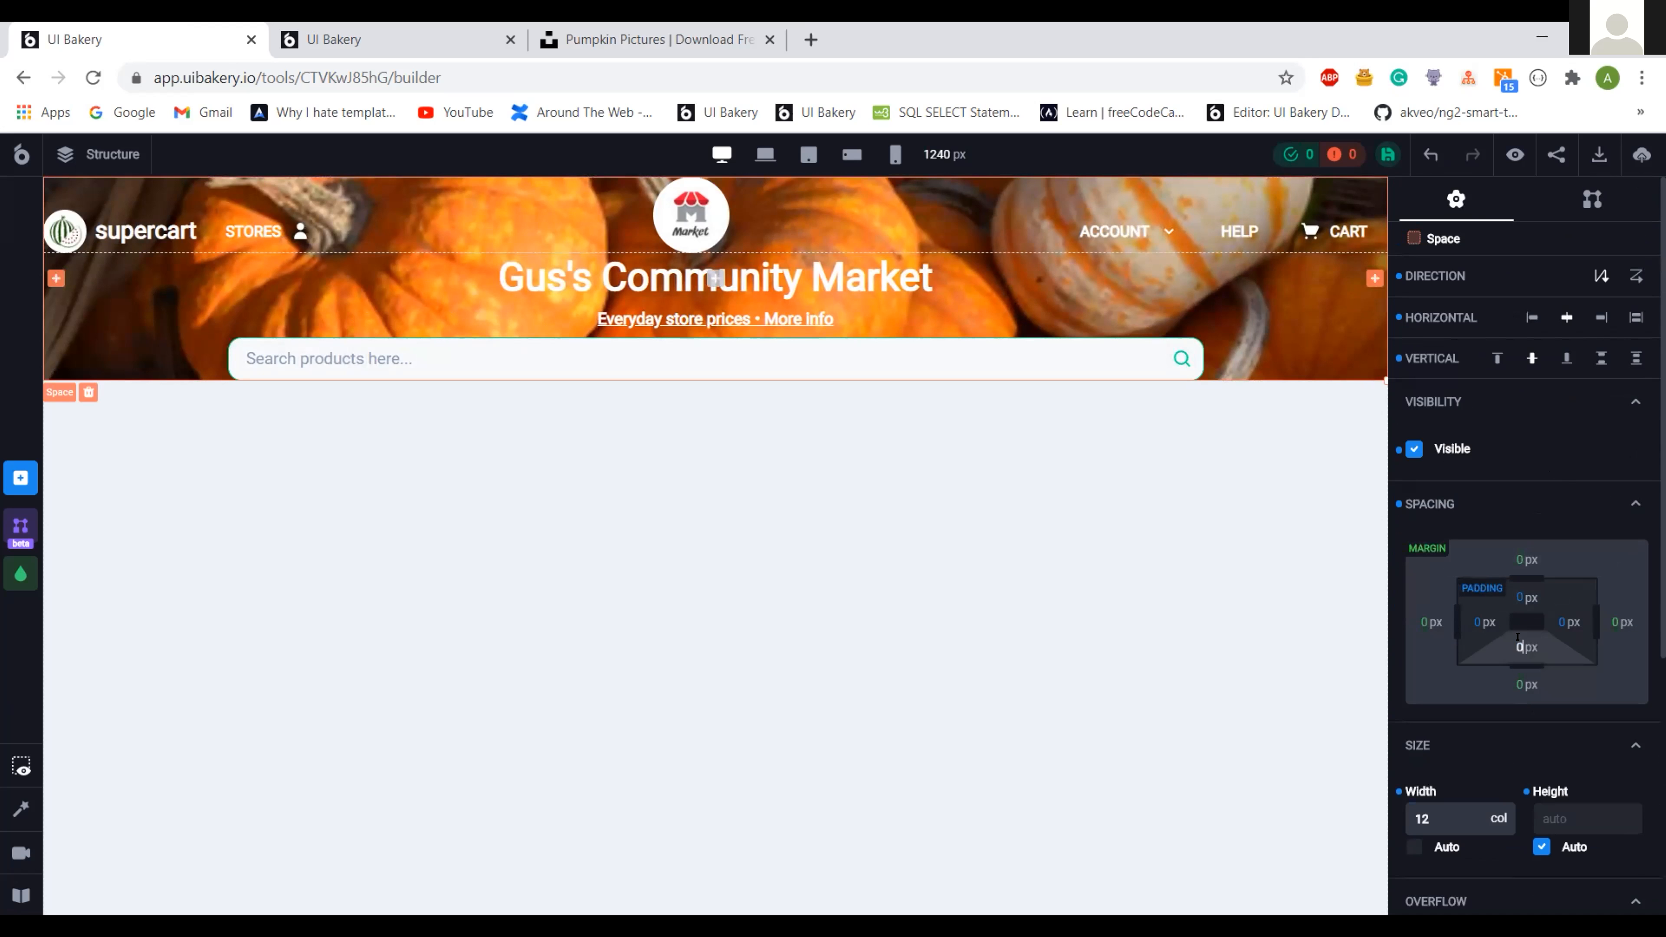
pyautogui.write('16')
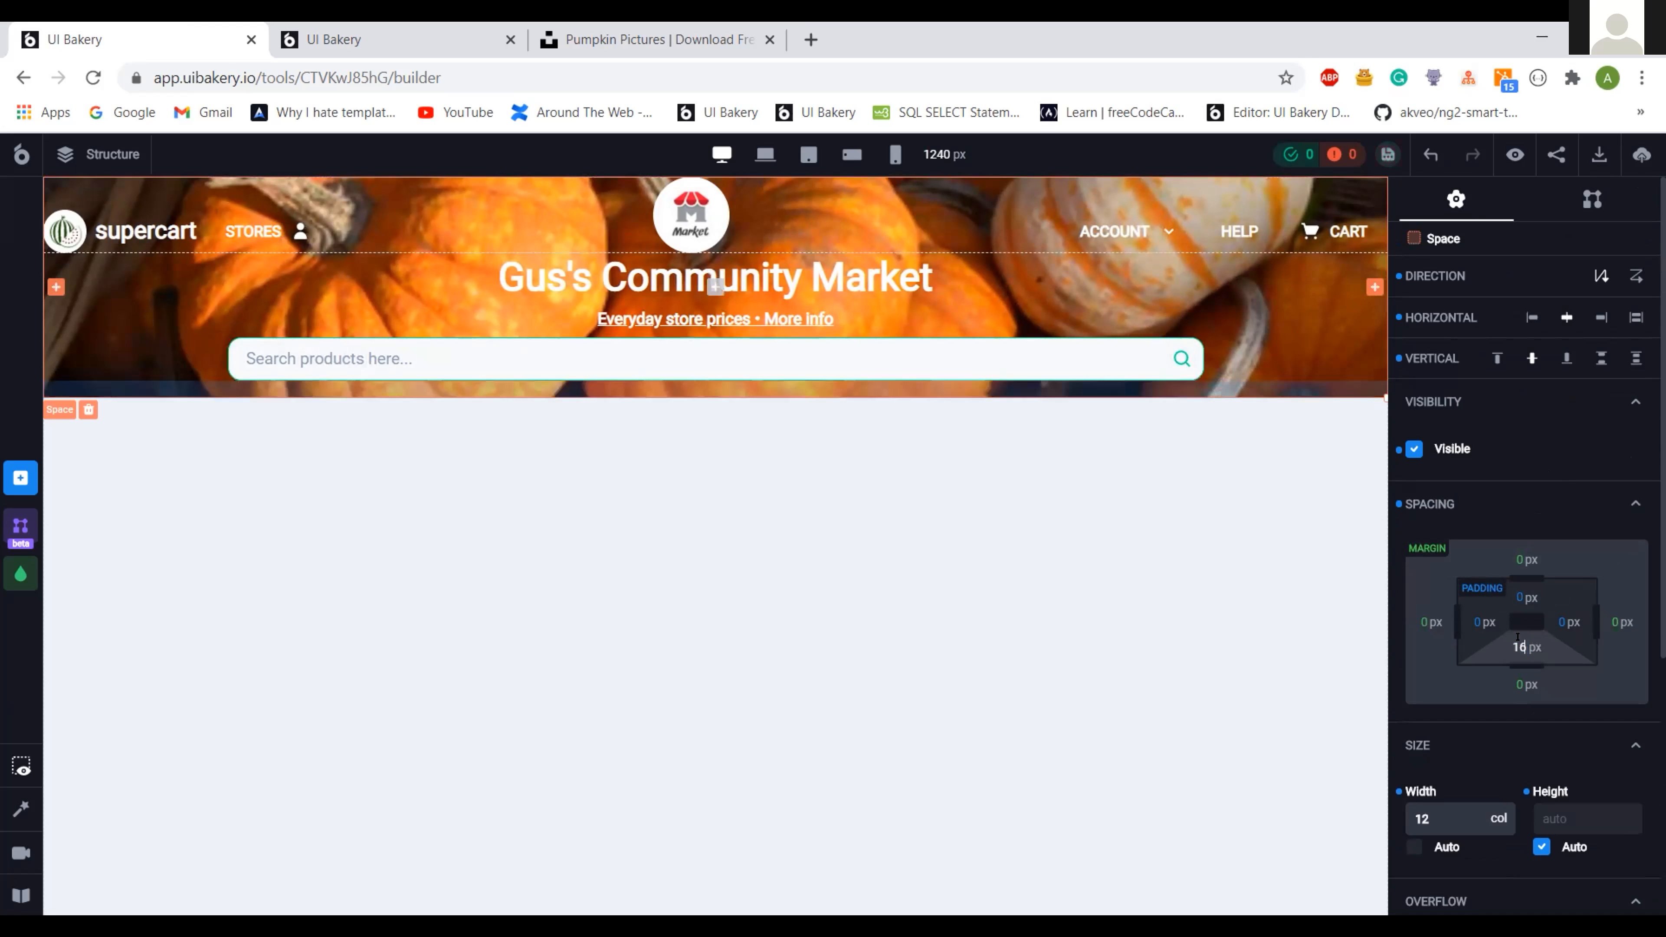
# - Check the navigation row on the reference page and add a Space component below the header
pyautogui.click(435, 30)
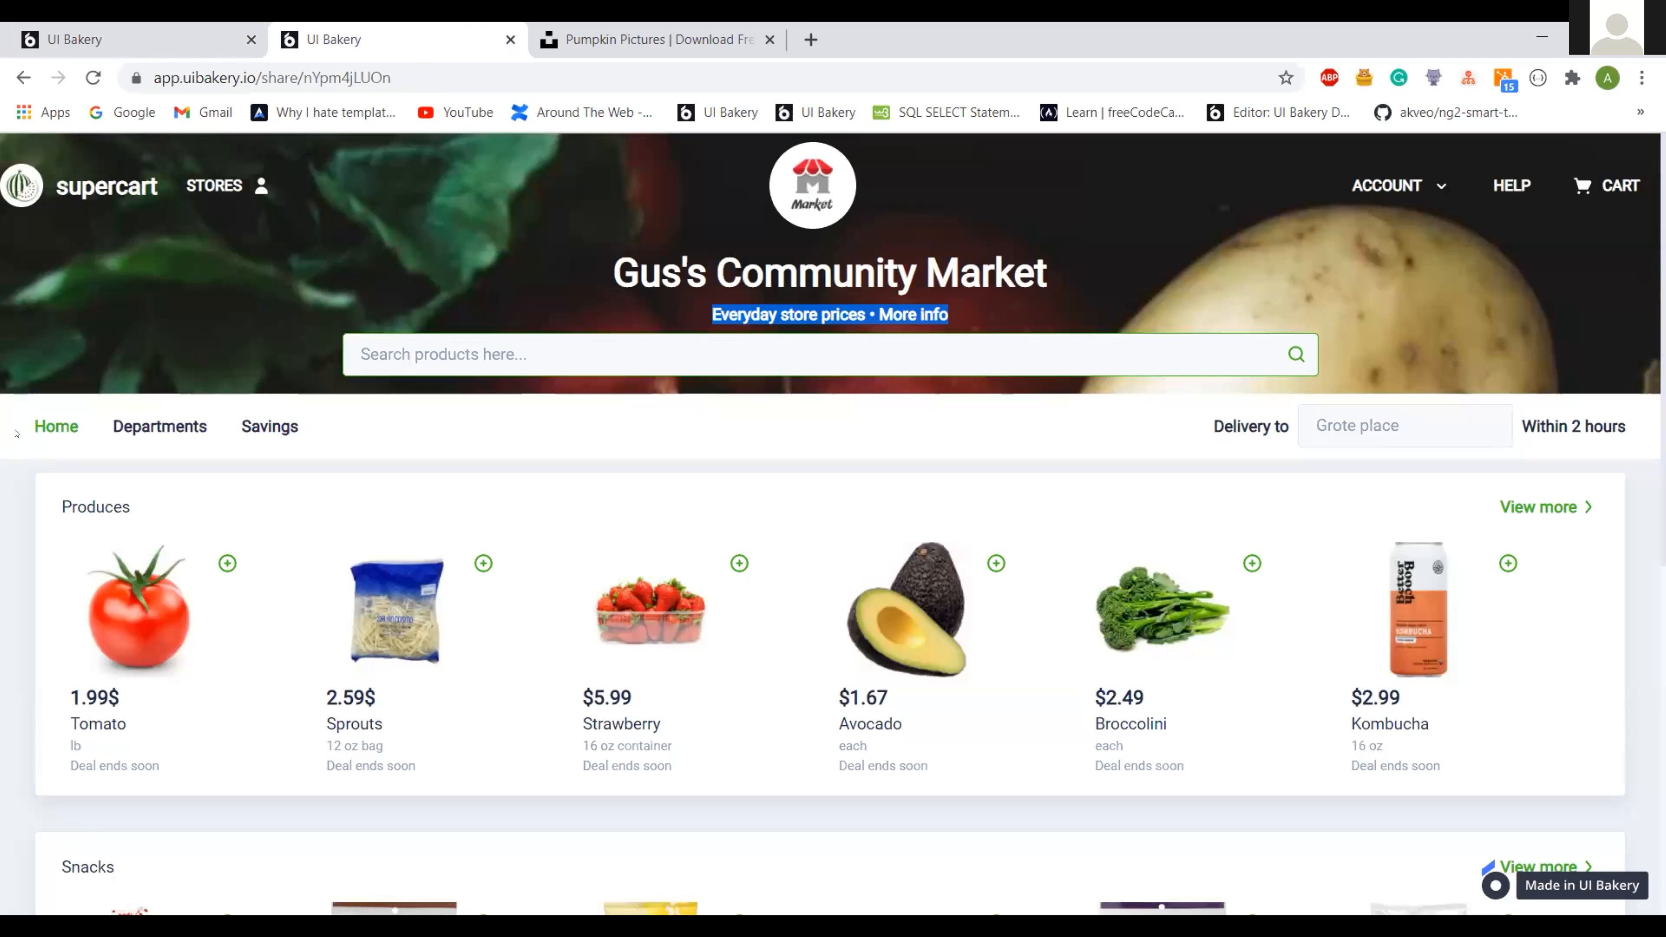
pyautogui.click(154, 40)
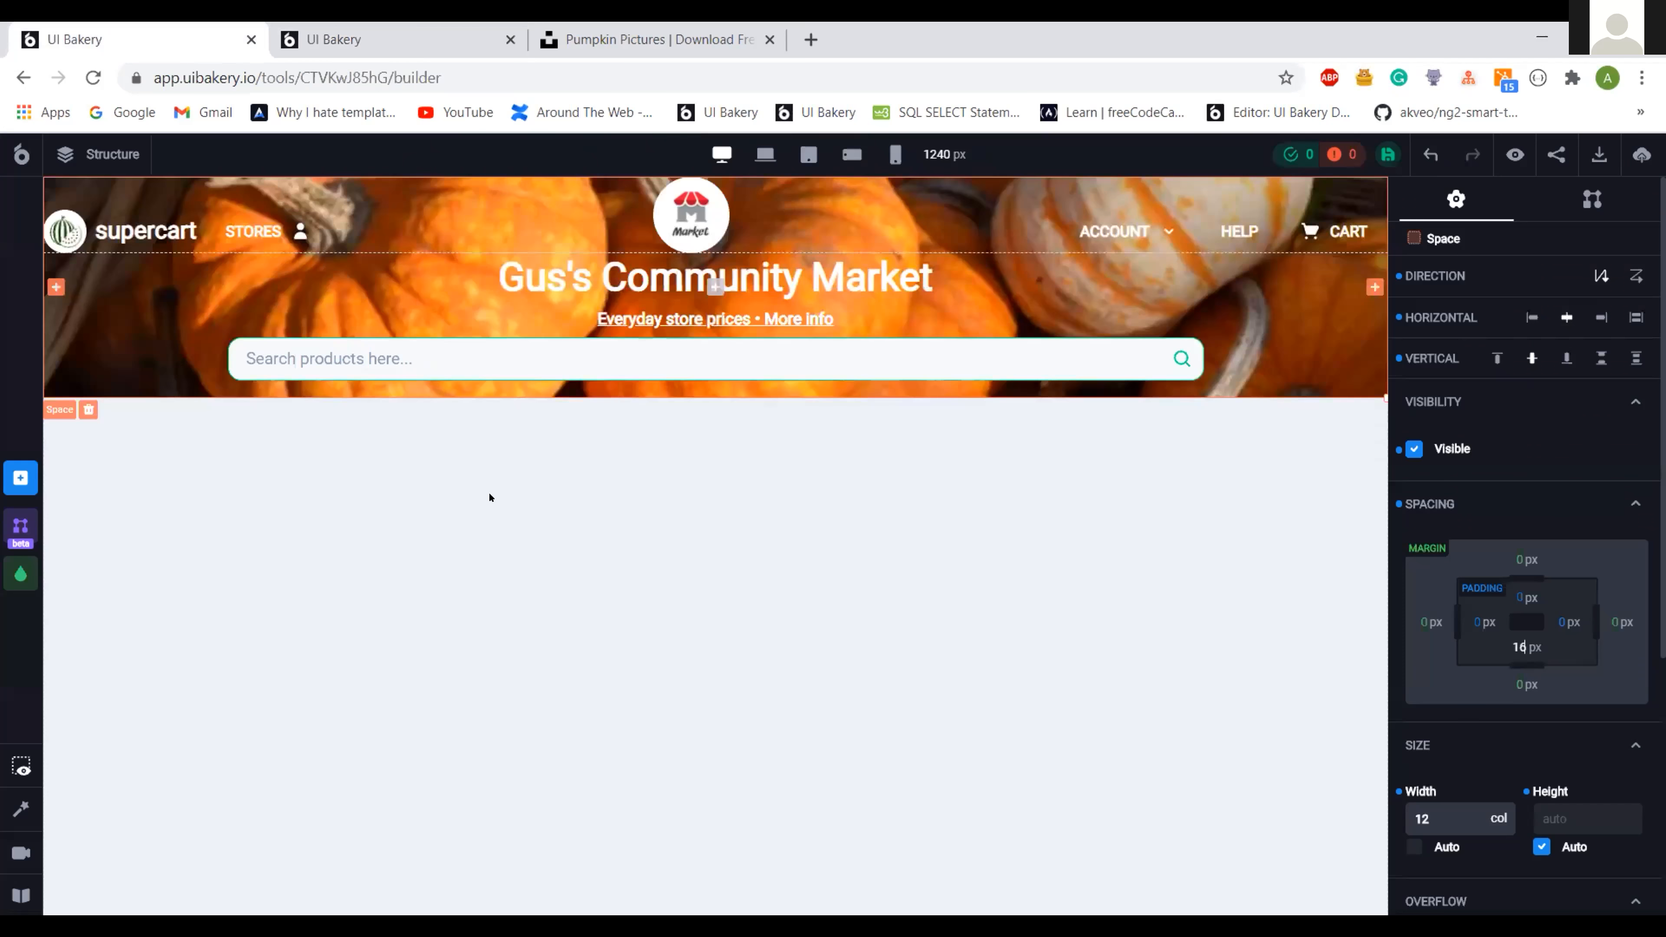
pyautogui.click(752, 387)
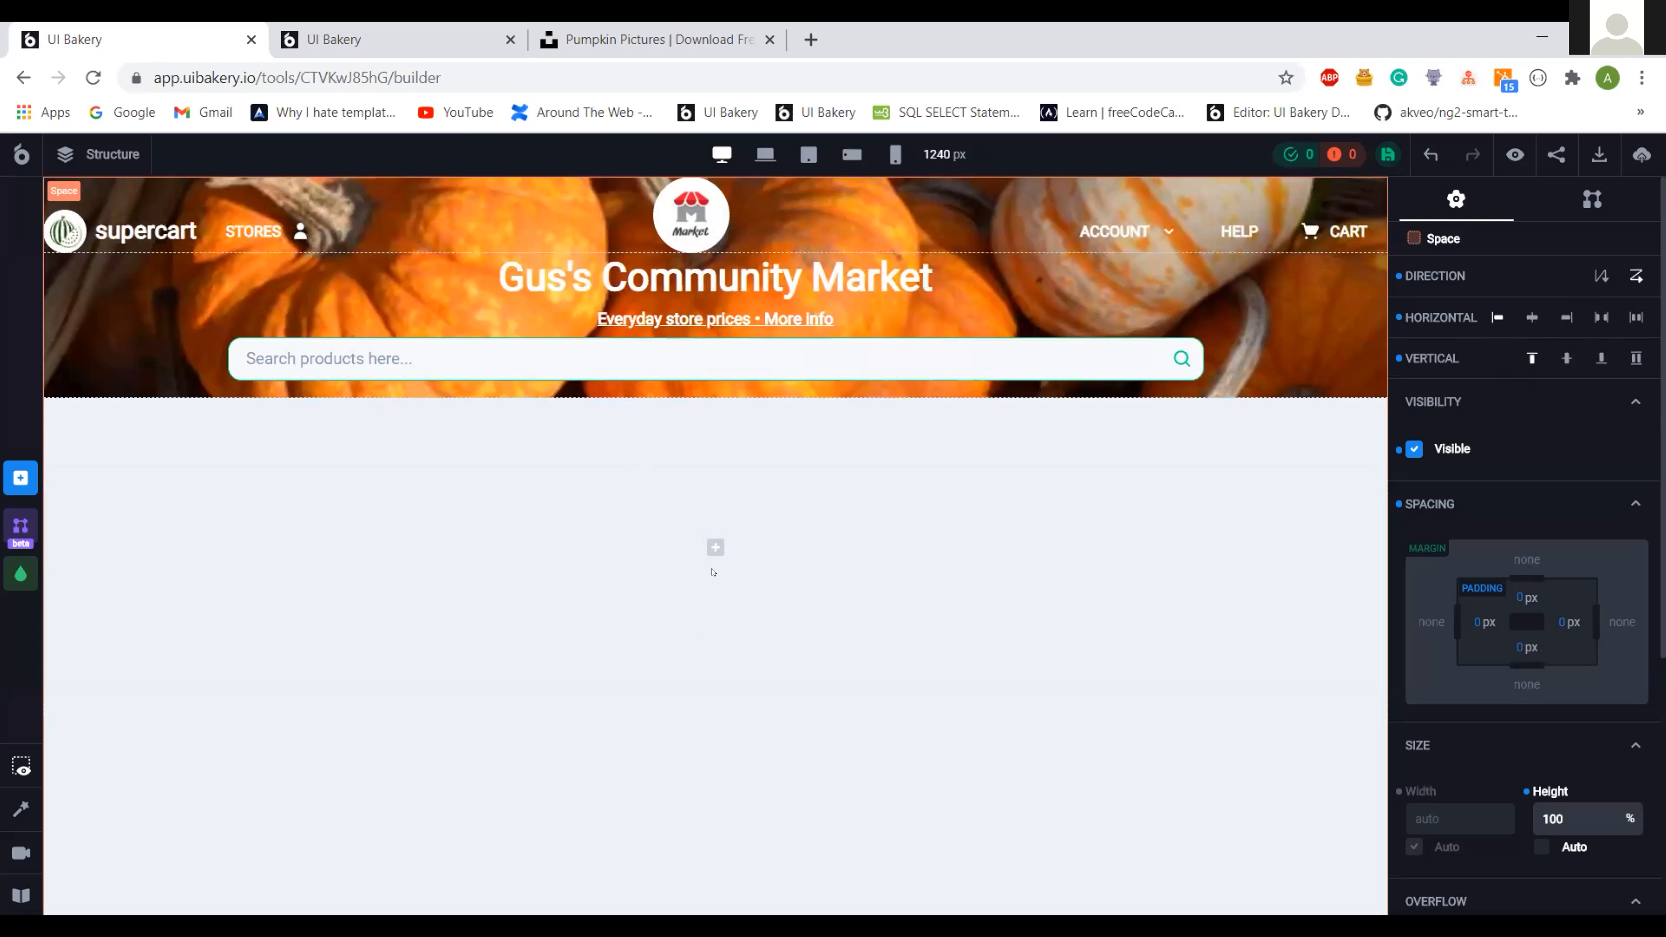
pyautogui.click(714, 547)
pyautogui.write('sp')
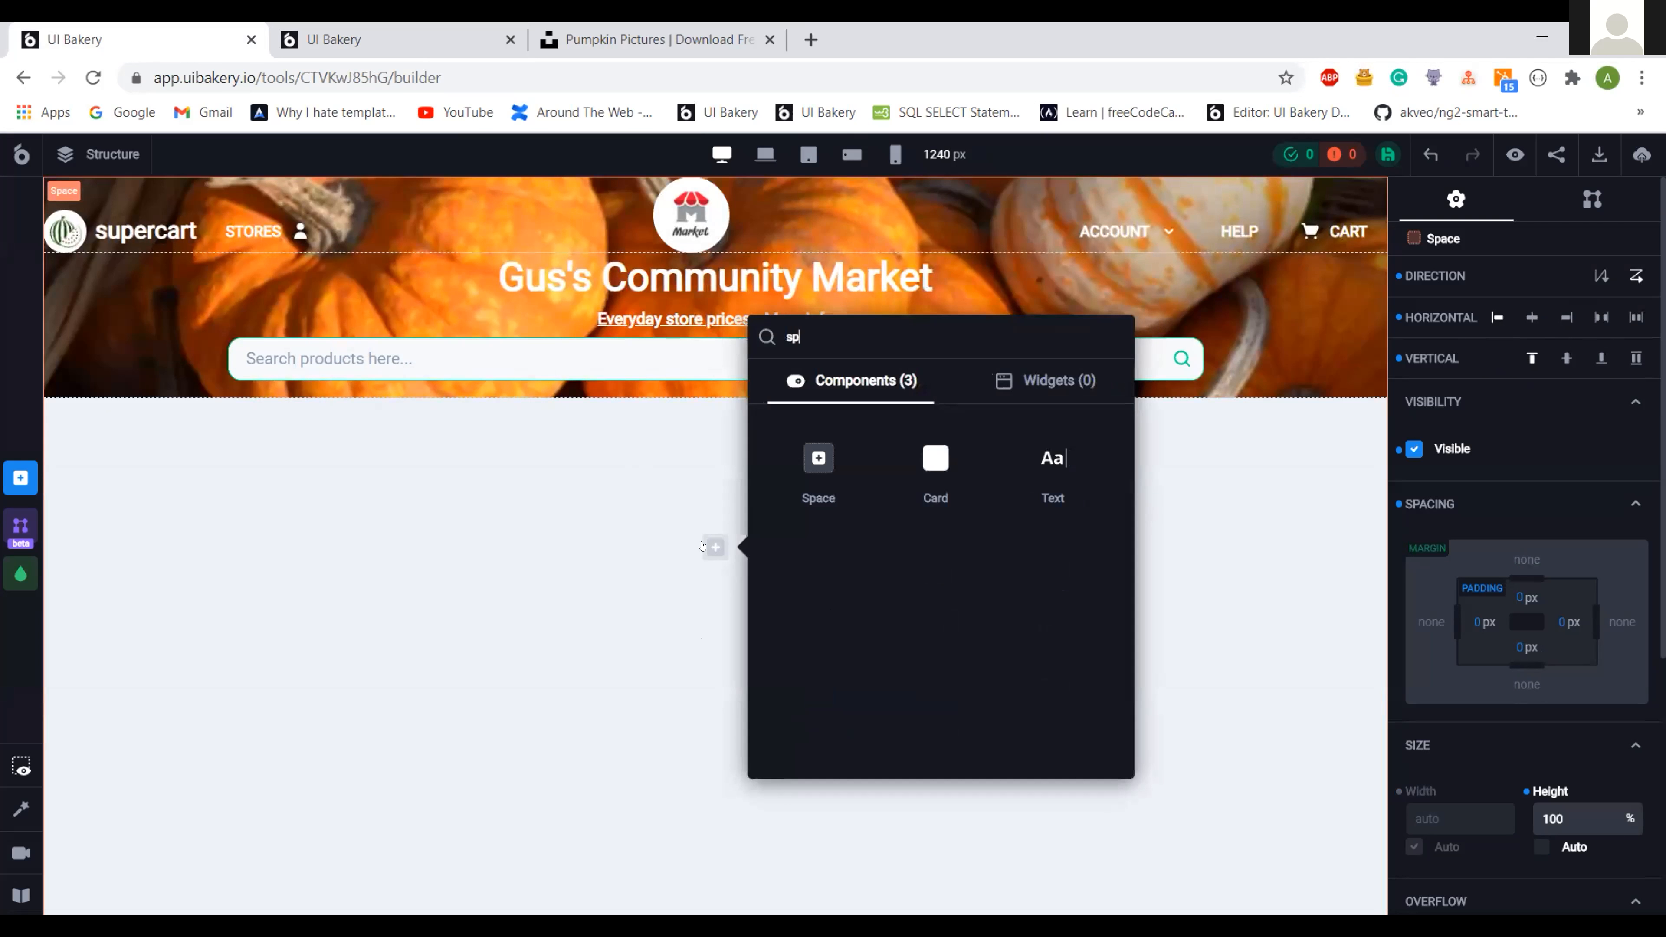
pyautogui.click(793, 473)
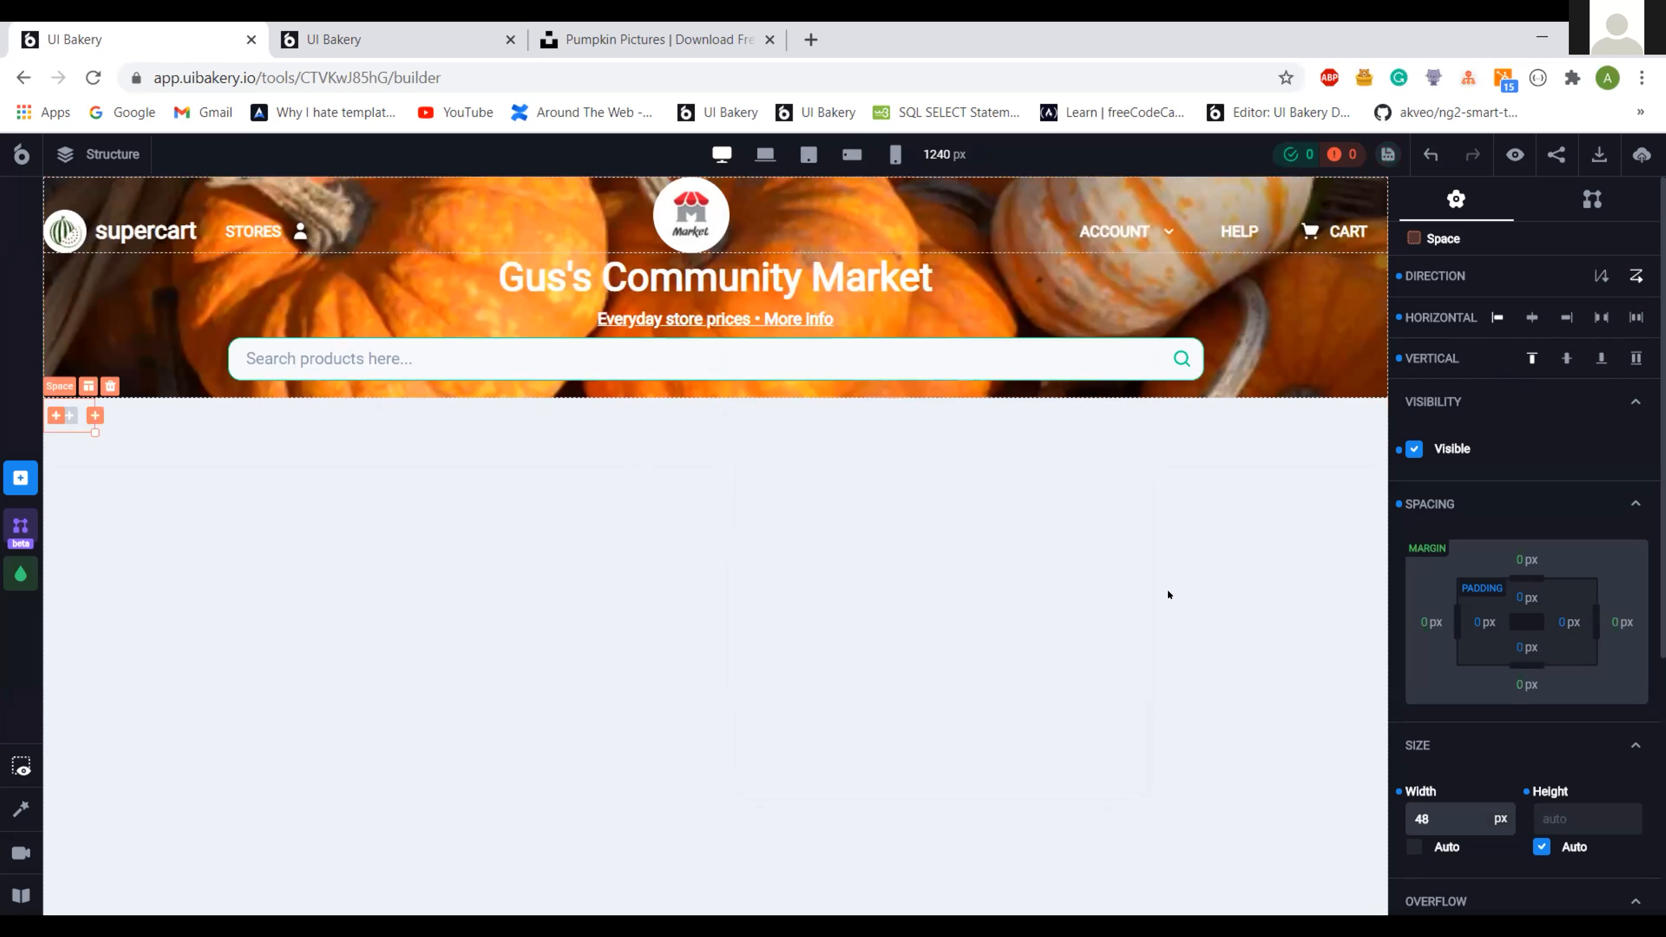
# - Set the new space's width to 12 columns and its height to a fixed 60 px
pyautogui.click(1498, 819)
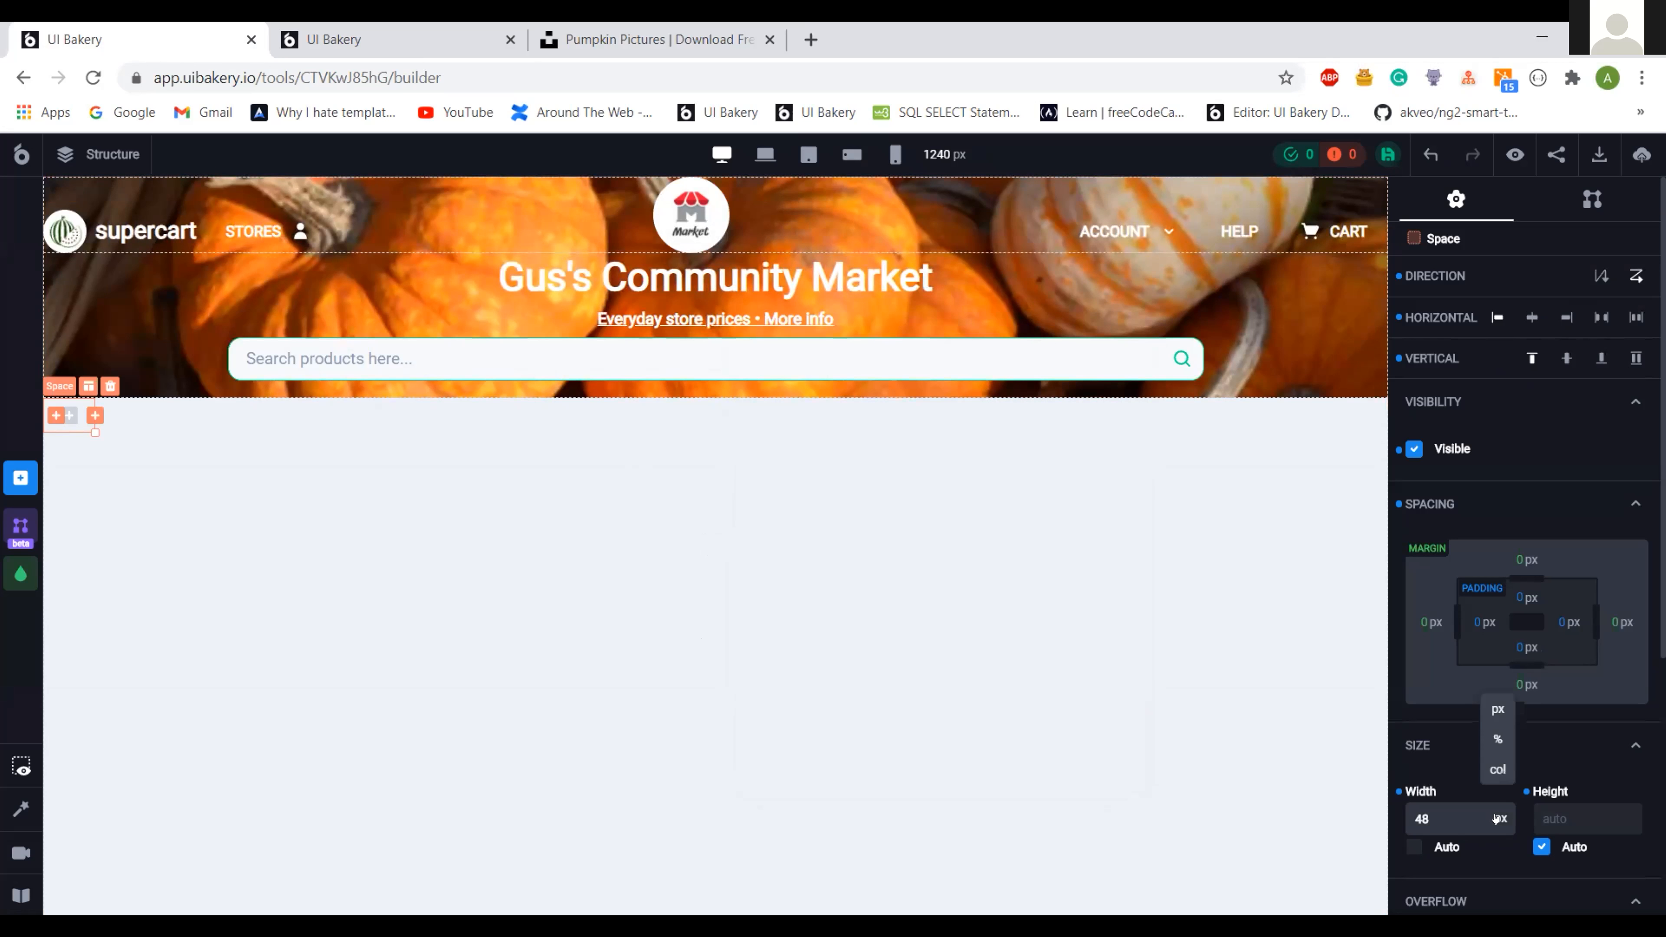
pyautogui.click(1493, 766)
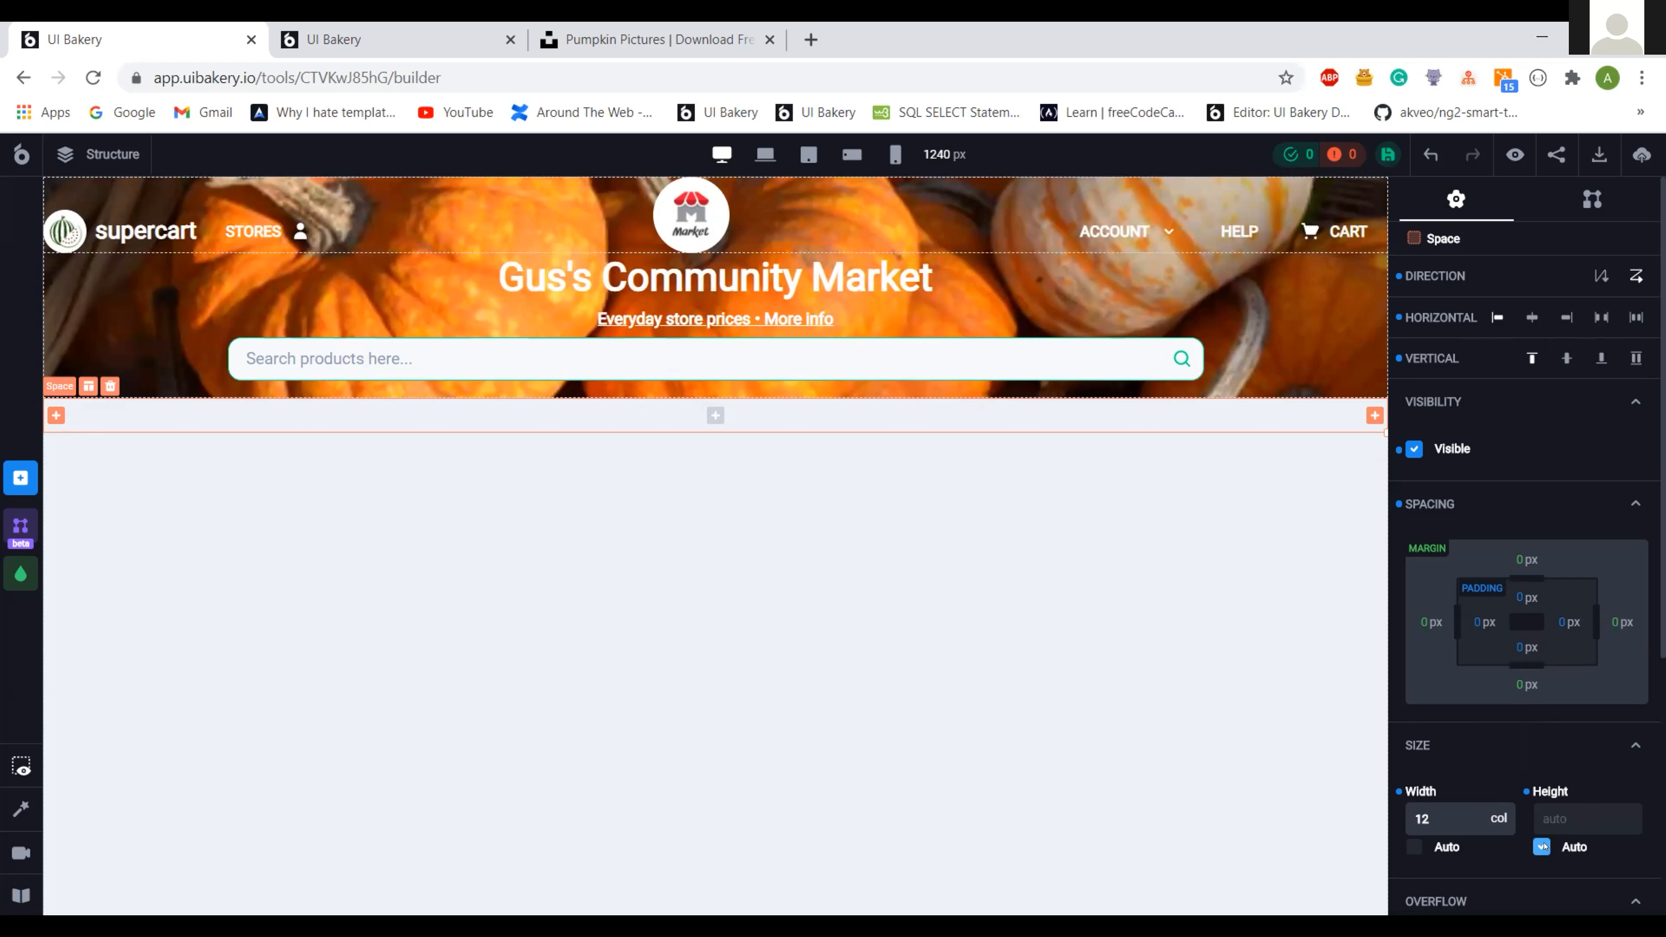
pyautogui.click(1542, 847)
pyautogui.doubleClick(1564, 817)
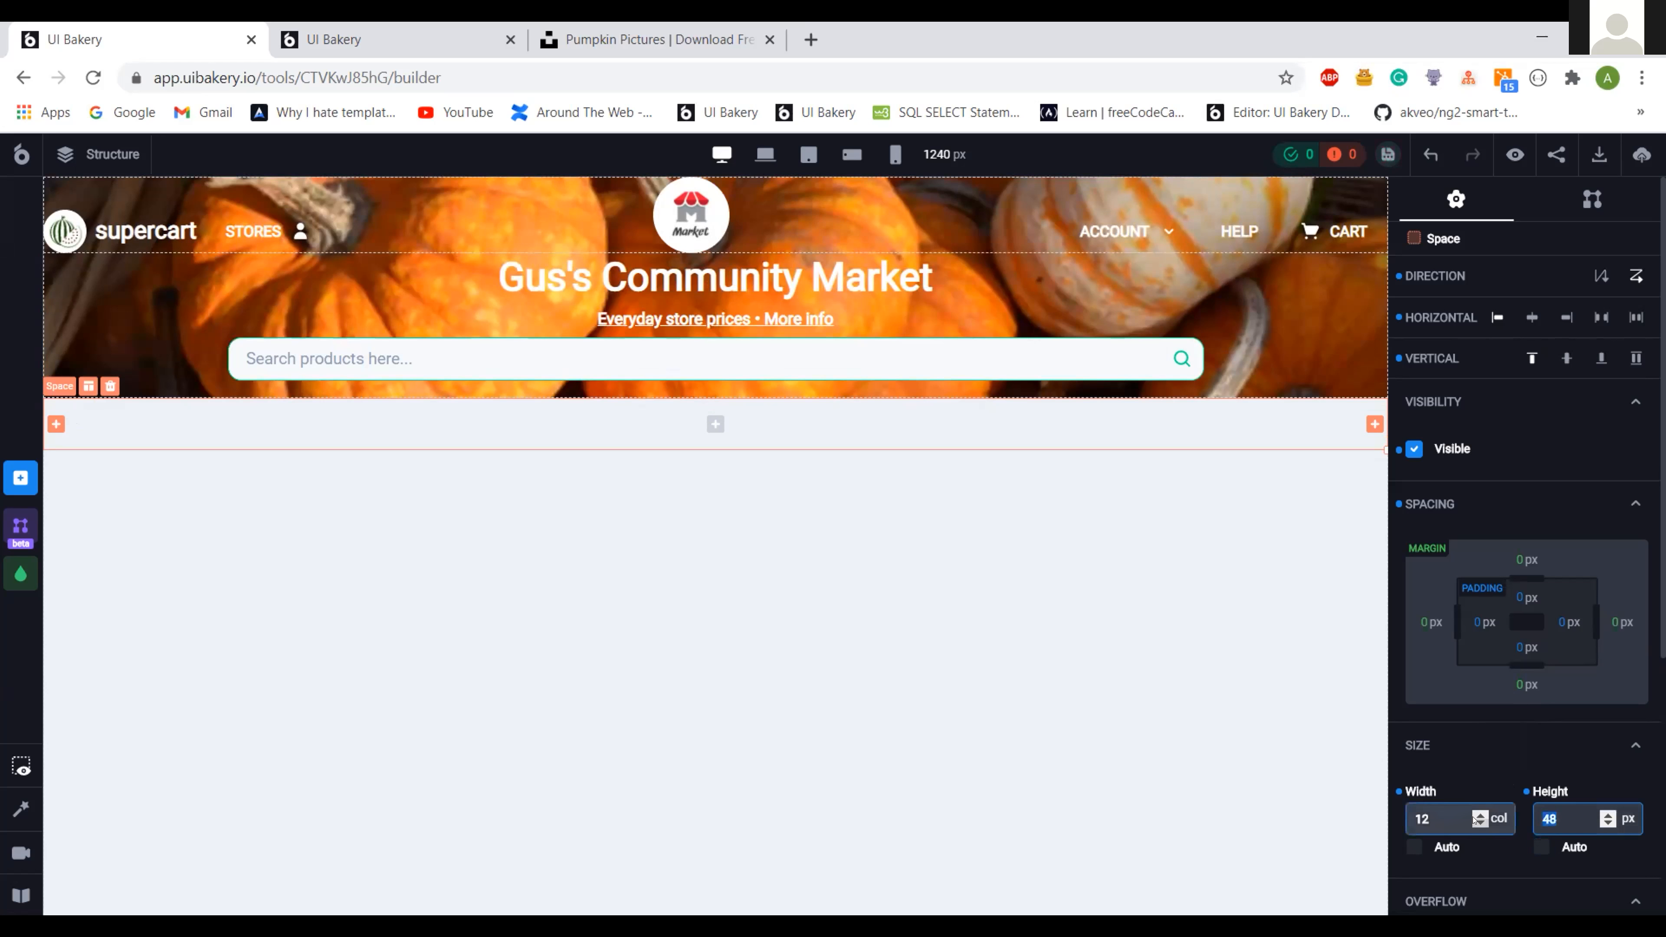
pyautogui.write('60')
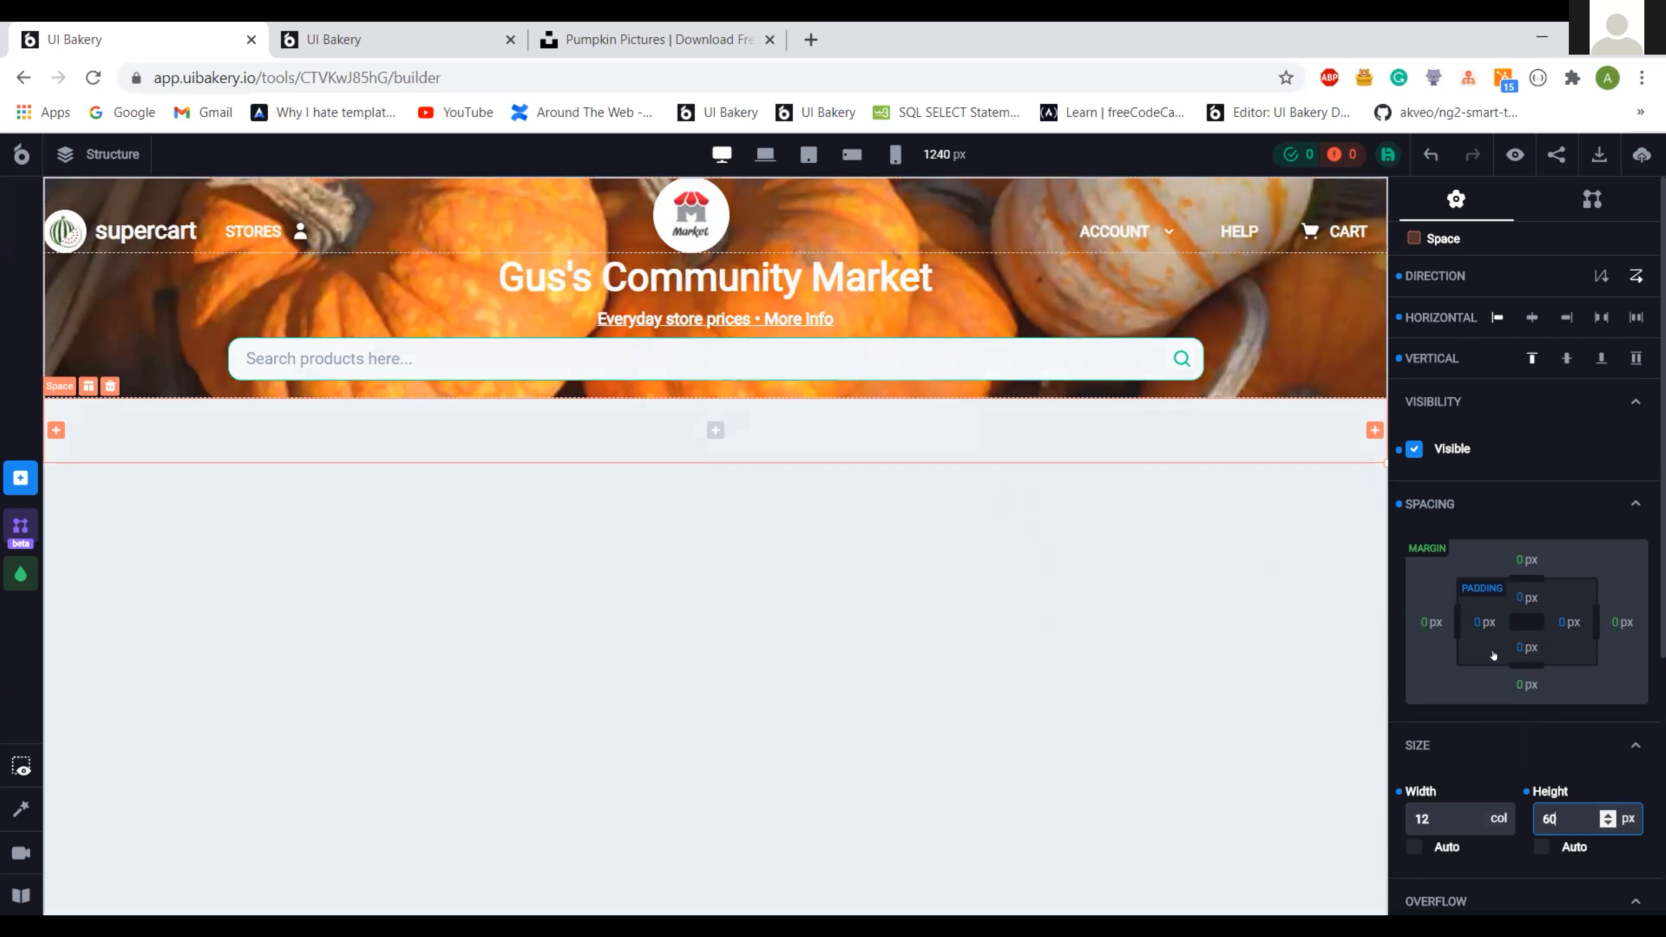
# - Give the 60 px space below the header the default background color
pyautogui.scroll(-5, 1502, 656)
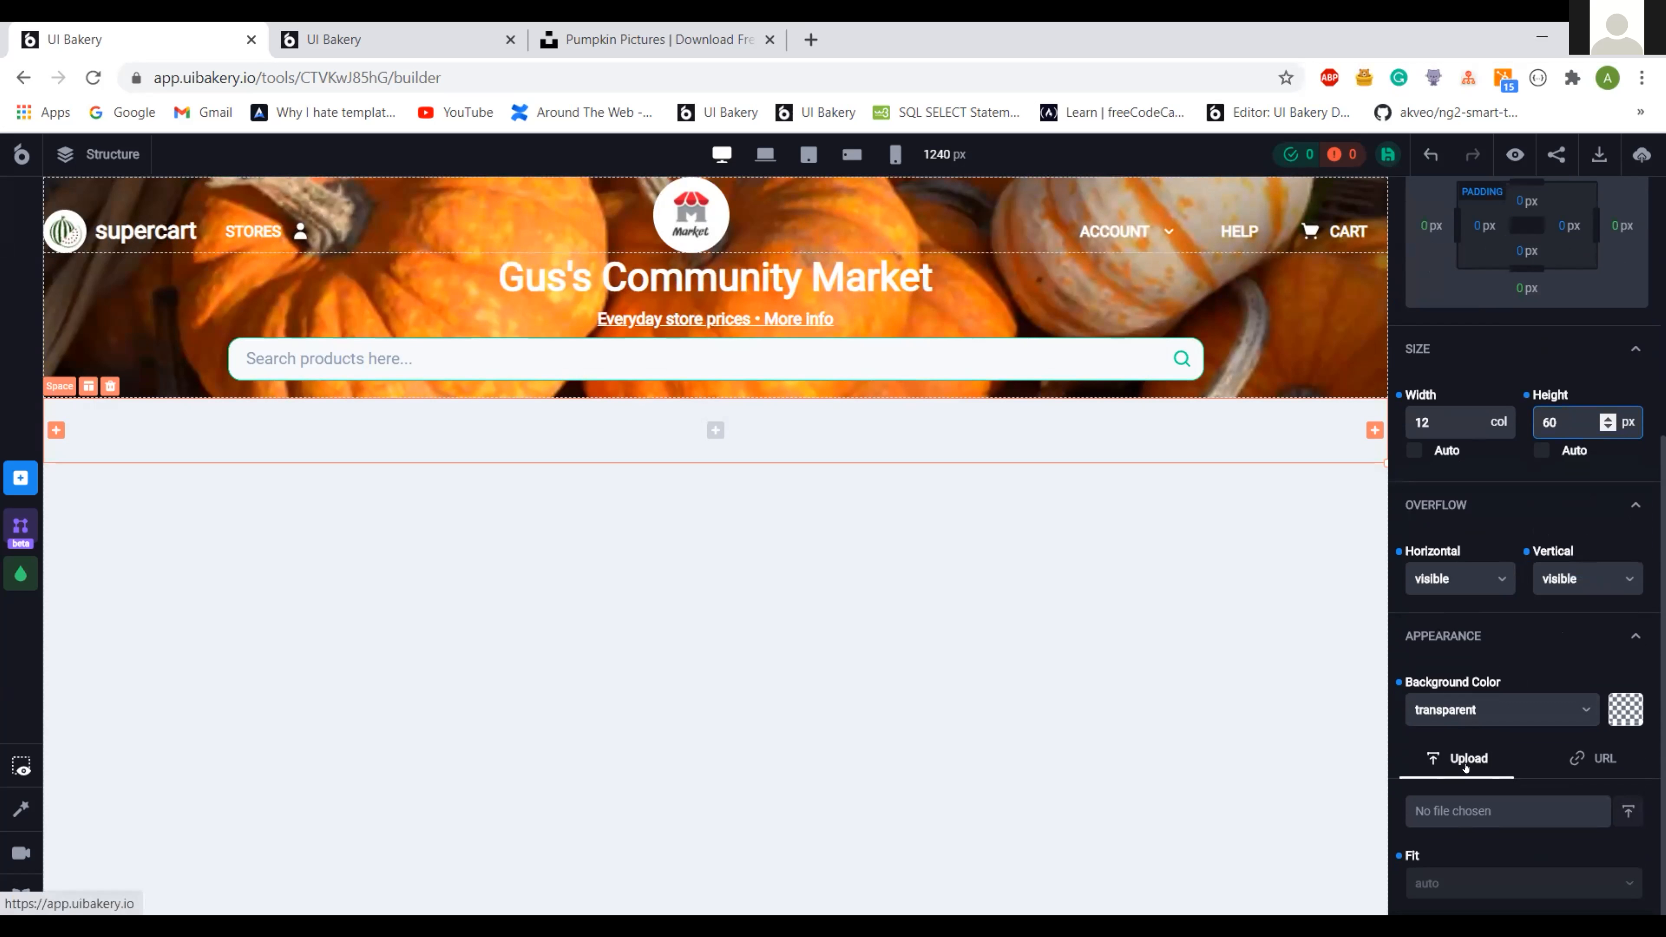
pyautogui.click(1491, 710)
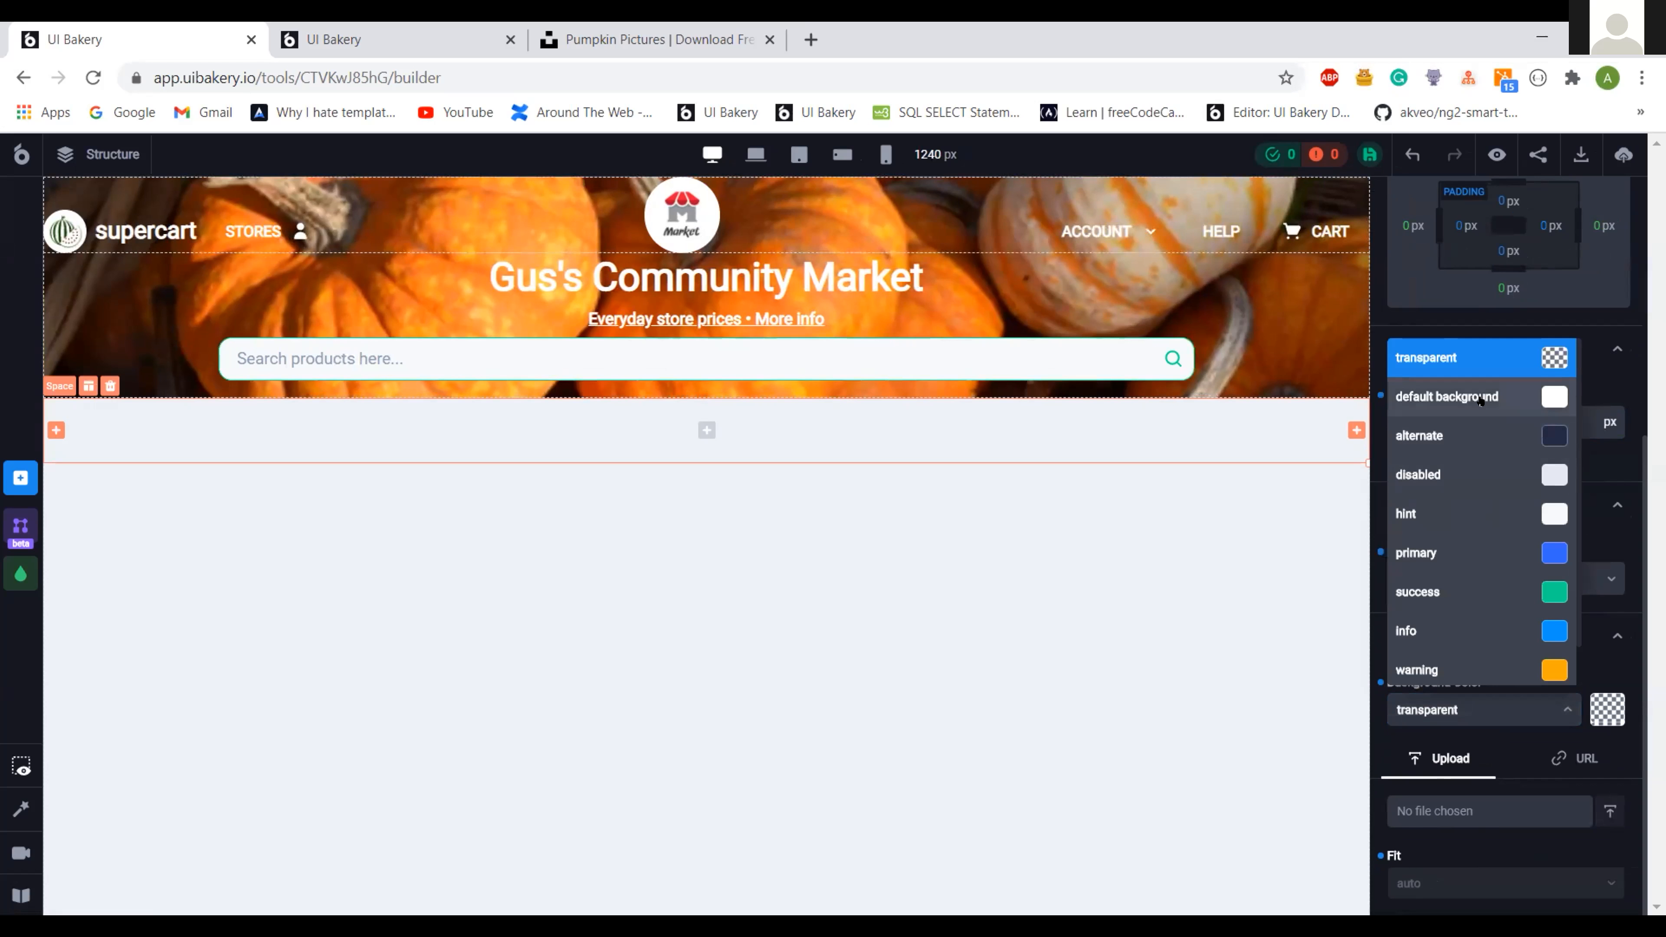
pyautogui.click(1482, 401)
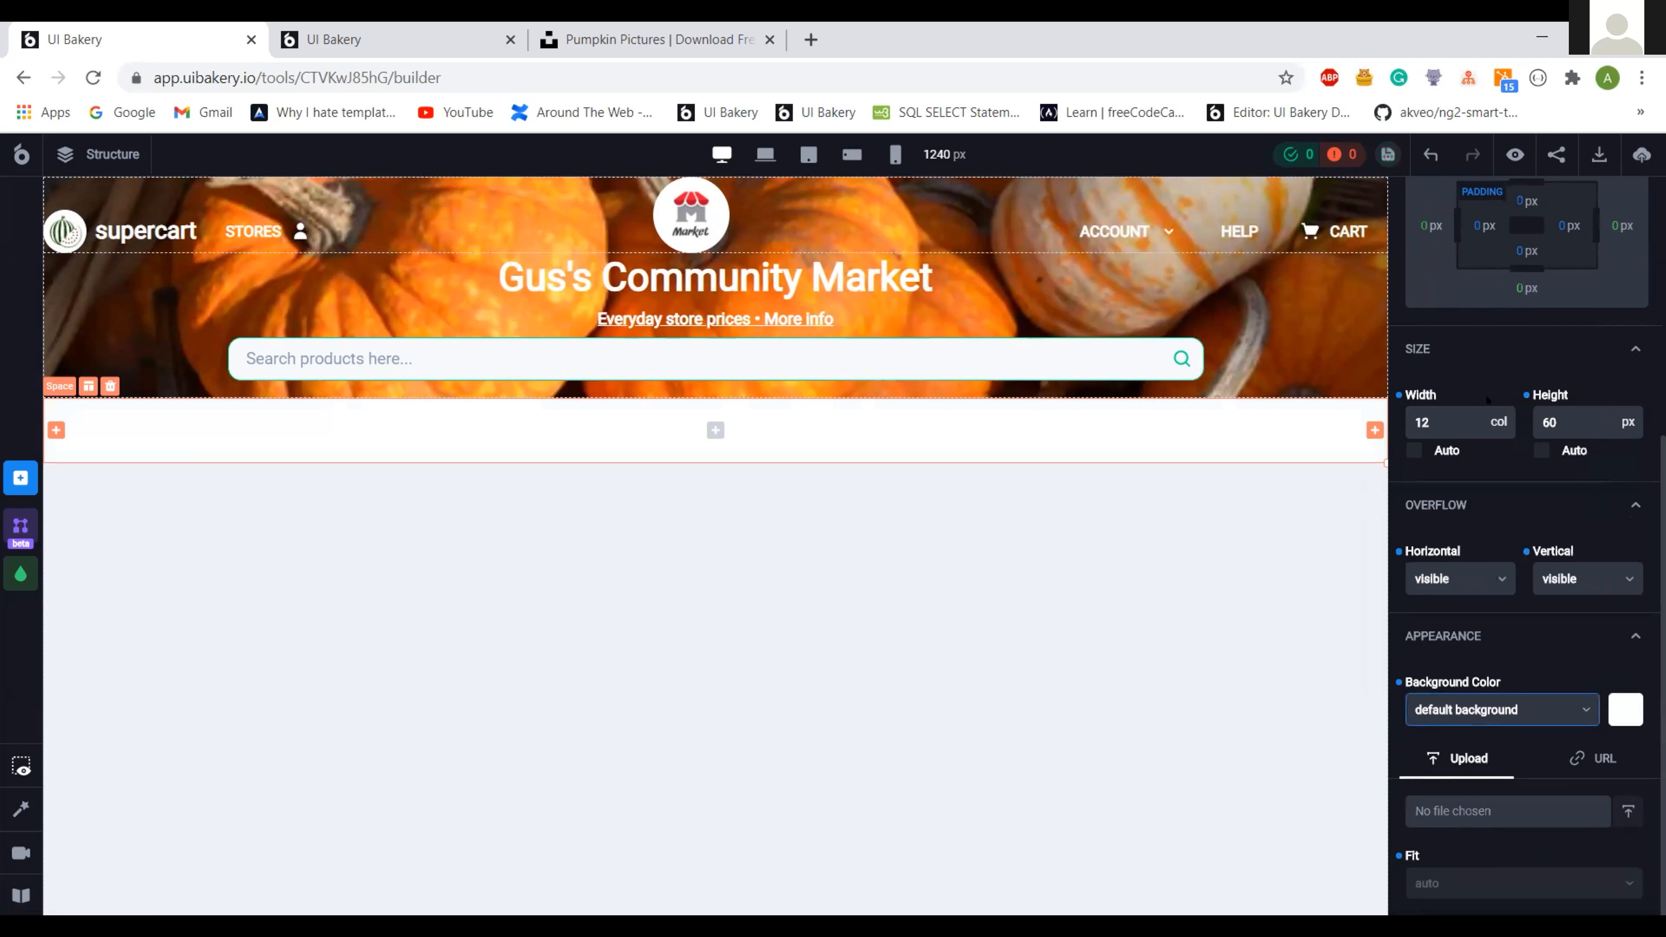
# - Check the reference page's navigation links and add a Link component inside the white space below the header
pyautogui.hotkey('ctrl', 'Tab')
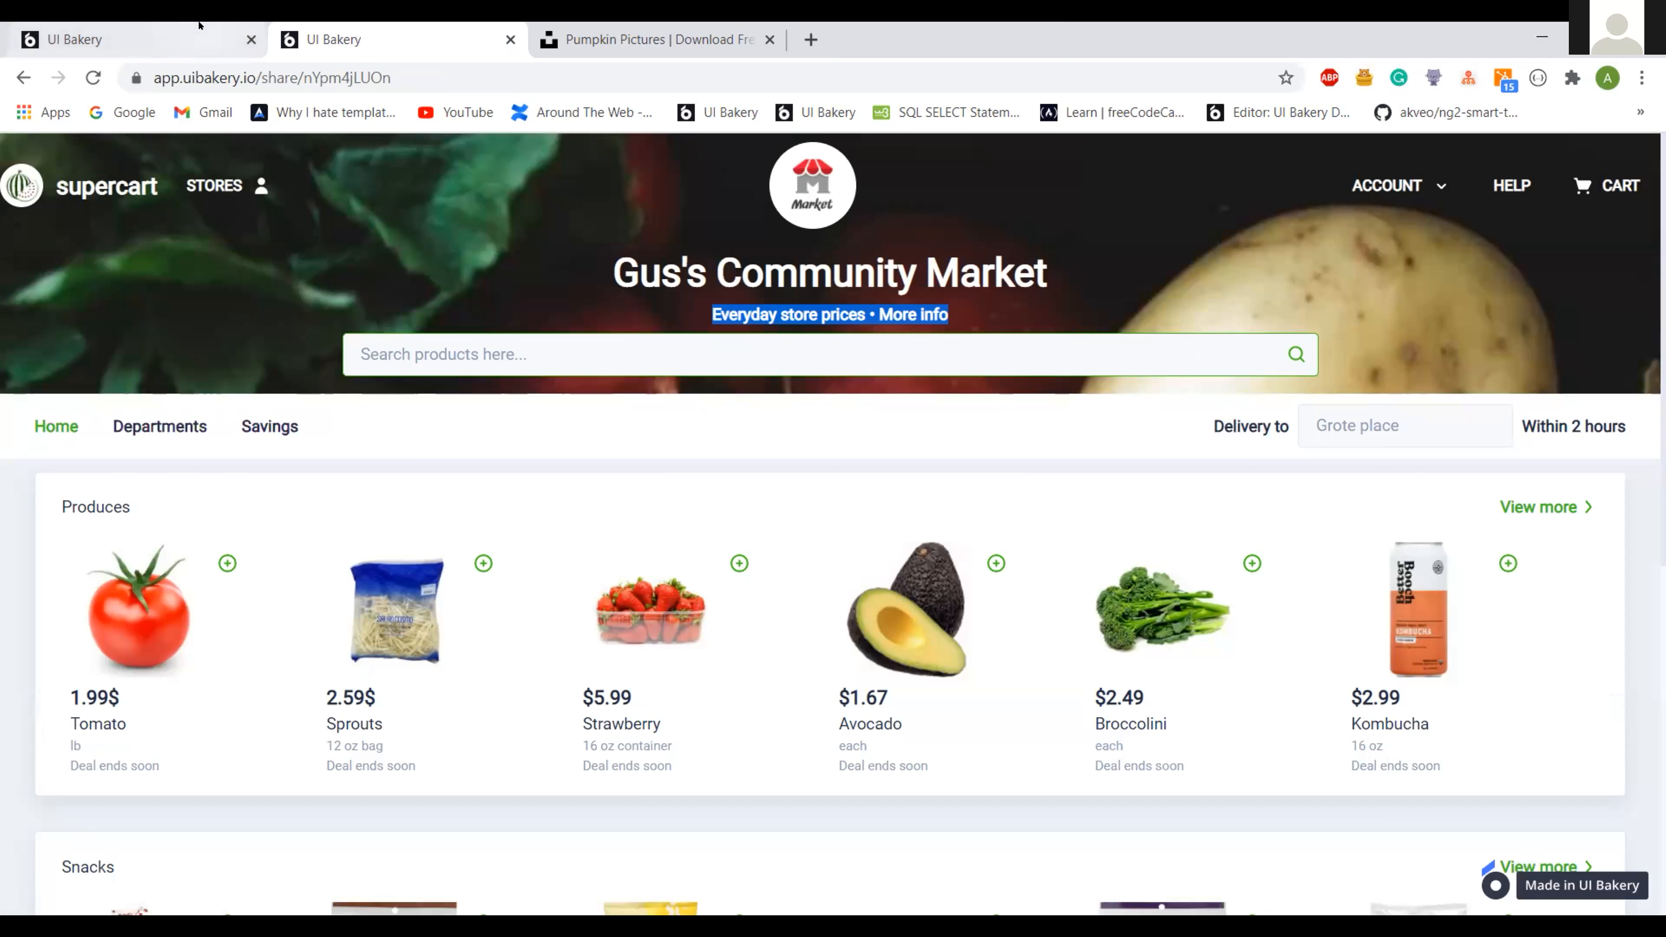
pyautogui.click(131, 39)
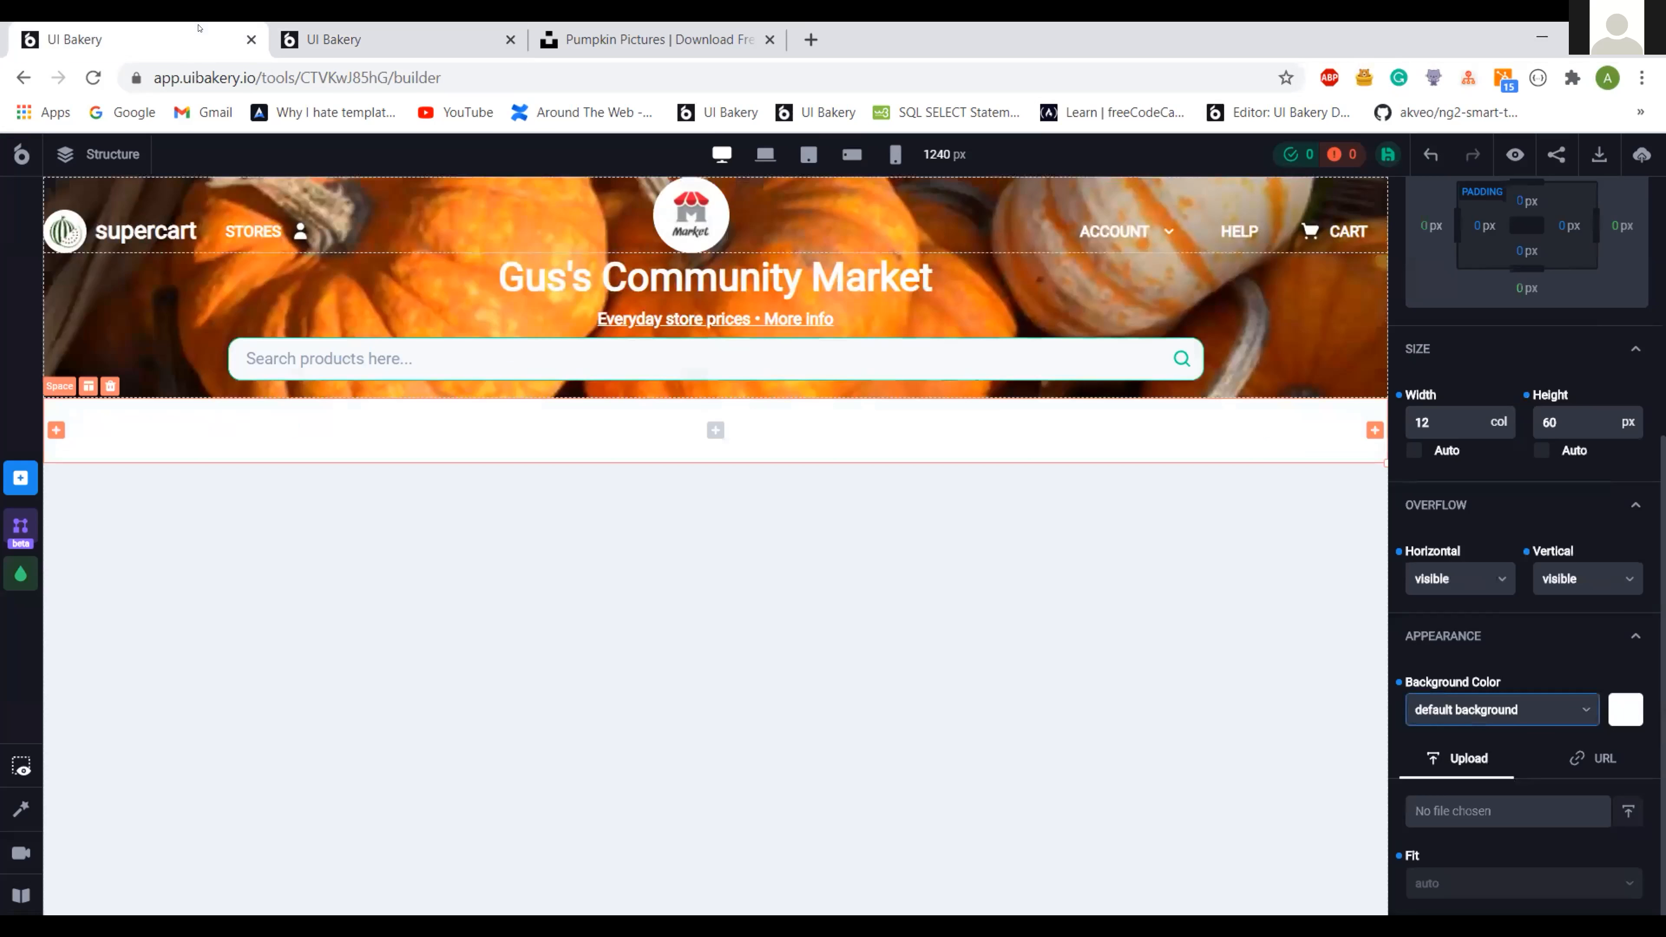
pyautogui.click(715, 430)
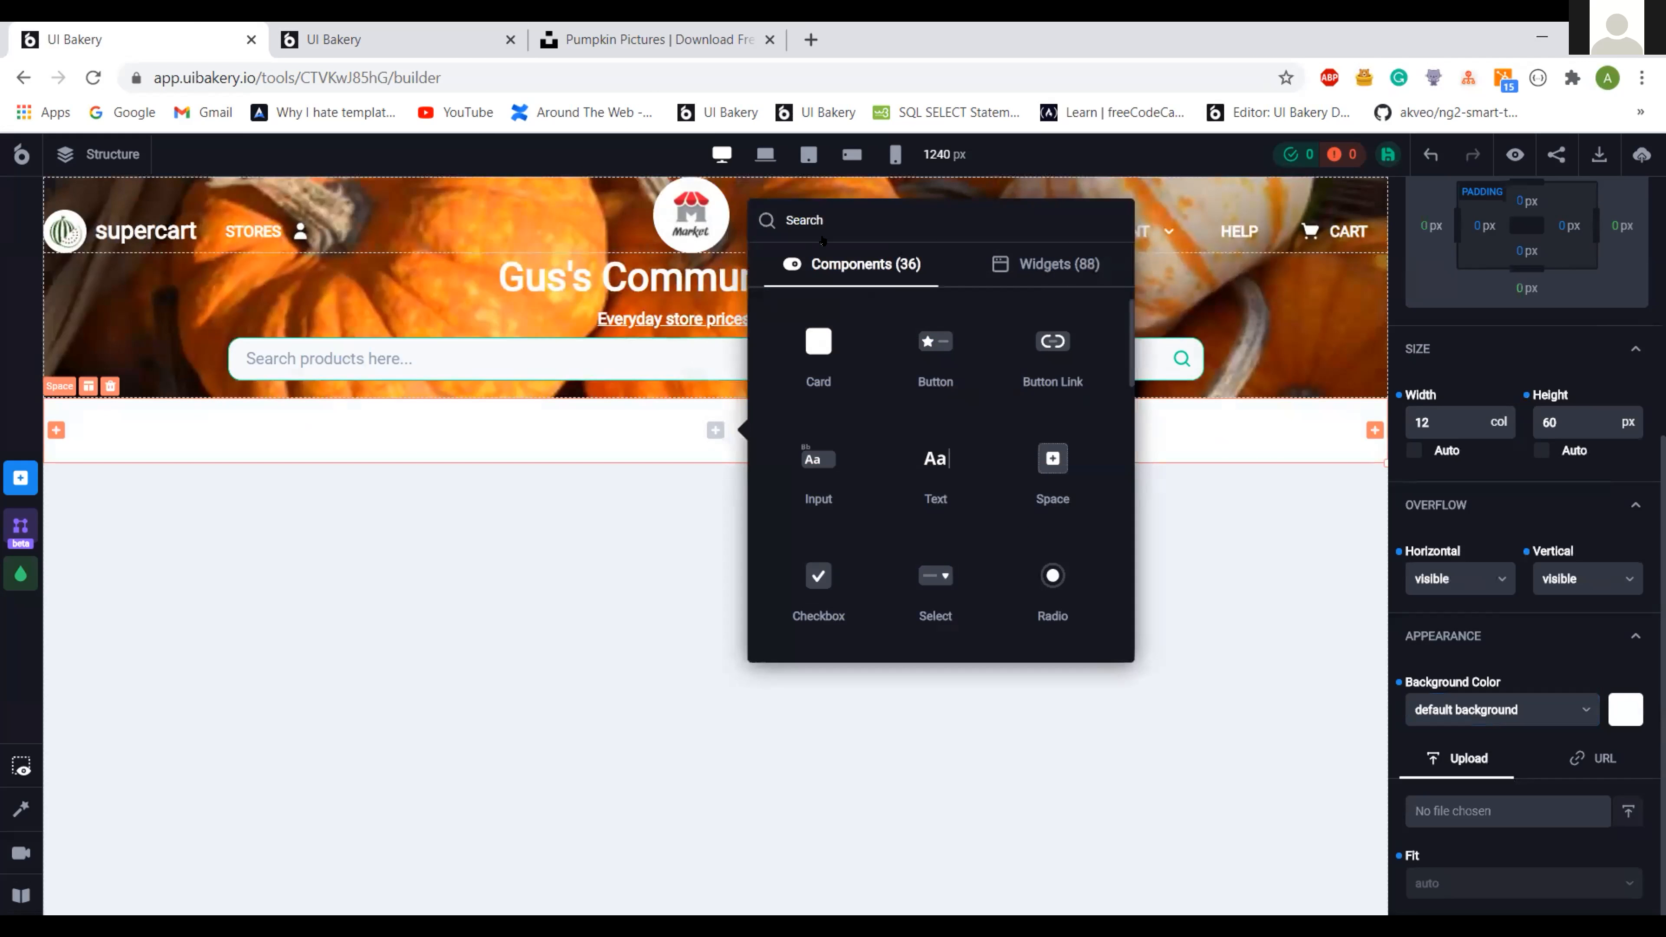
pyautogui.write('lin')
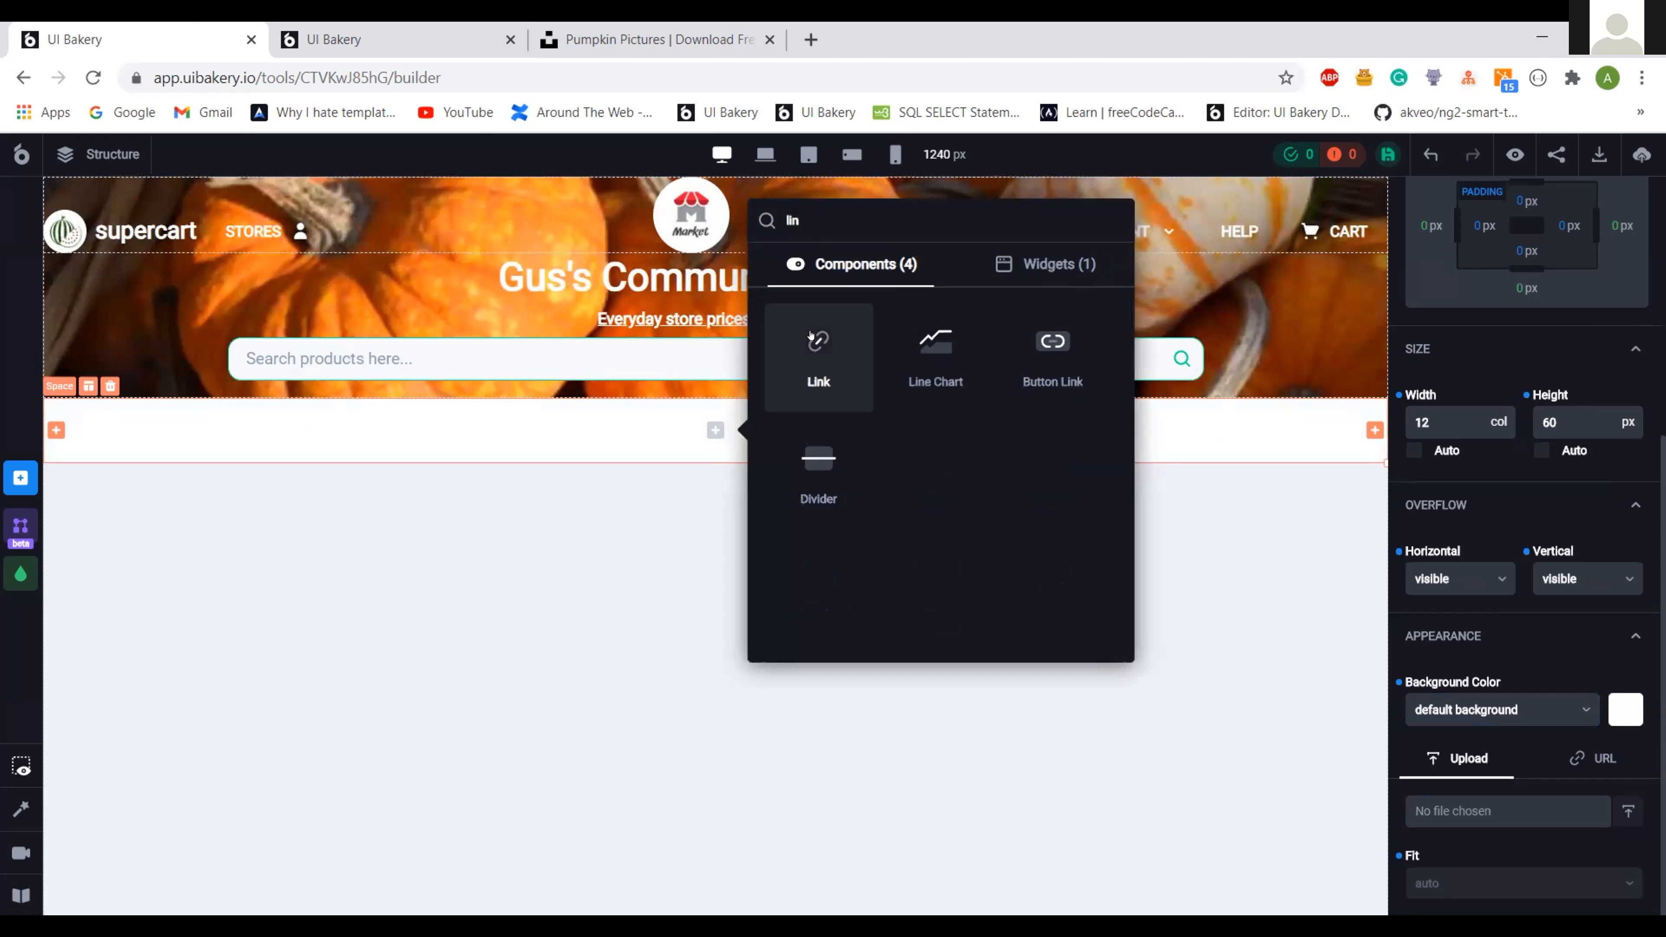
pyautogui.click(818, 355)
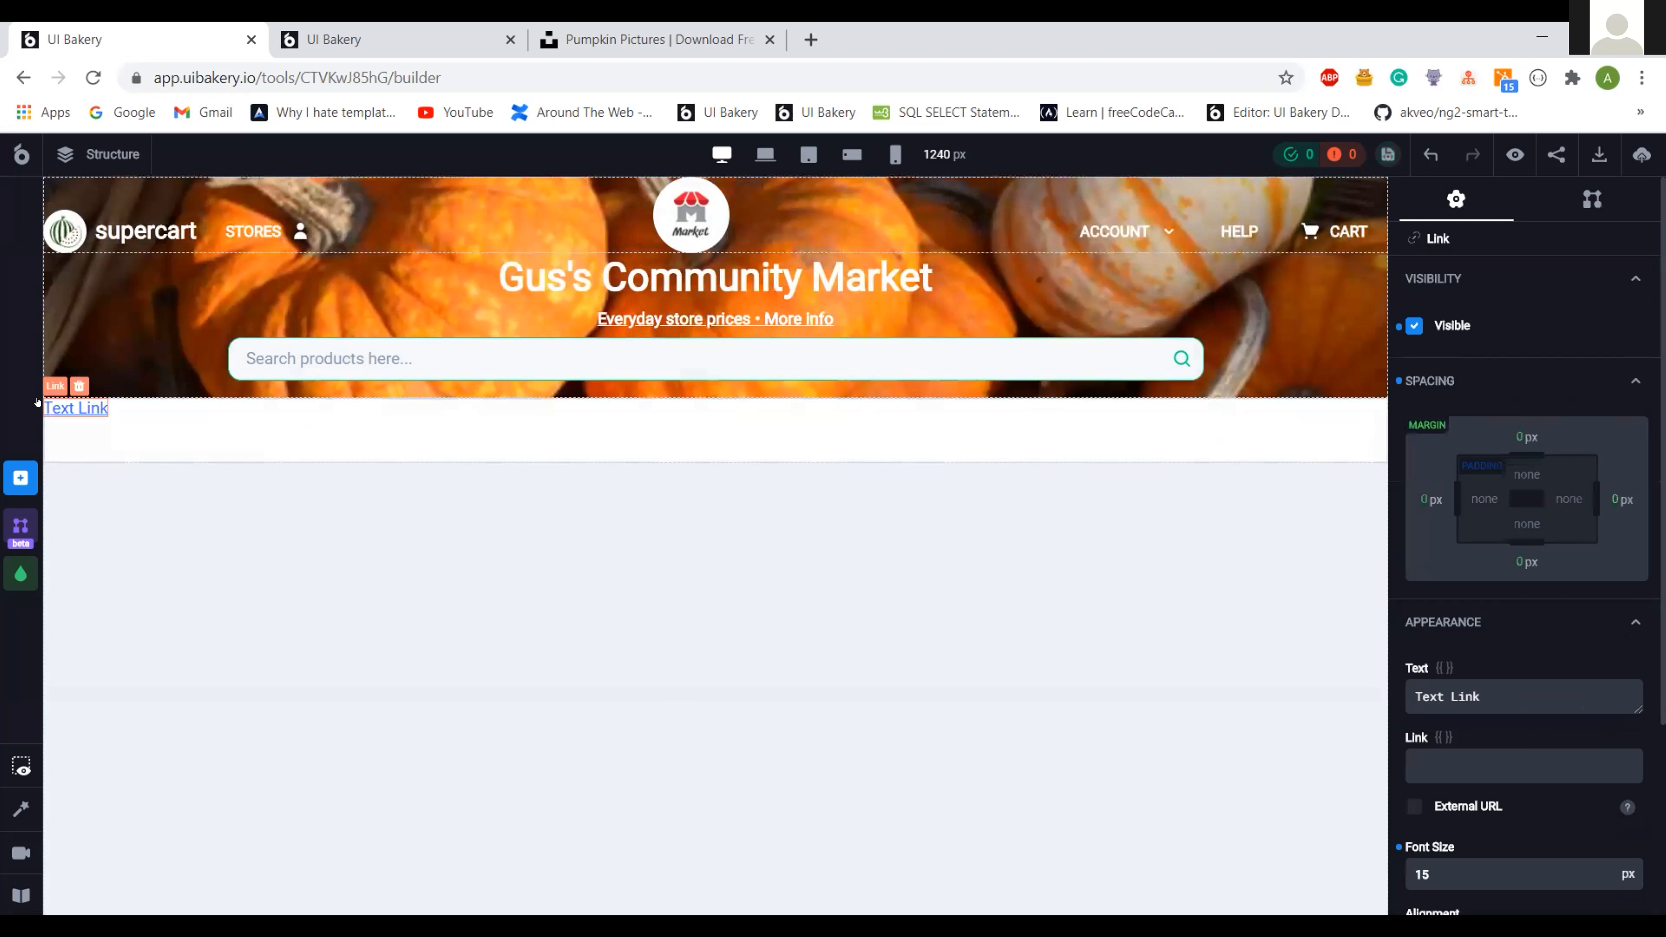
# - Select the white space that contains the new text link
pyautogui.click(57, 364)
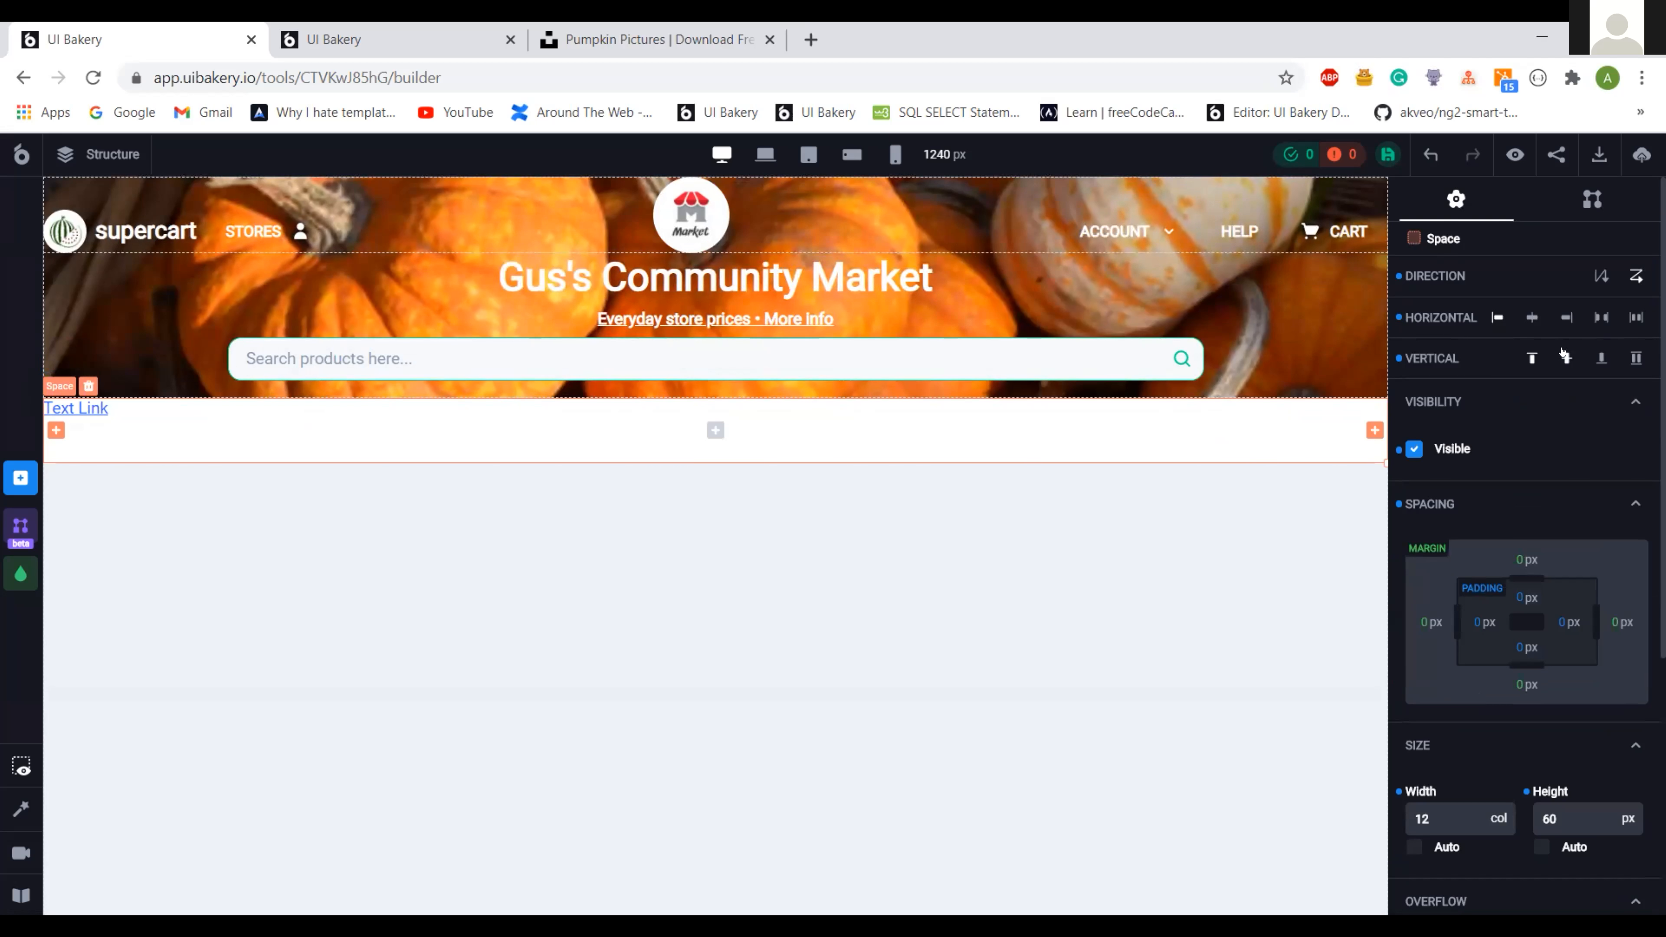
# - Center the space's content vertically and set its left and right padding to 32 px
pyautogui.click(1566, 358)
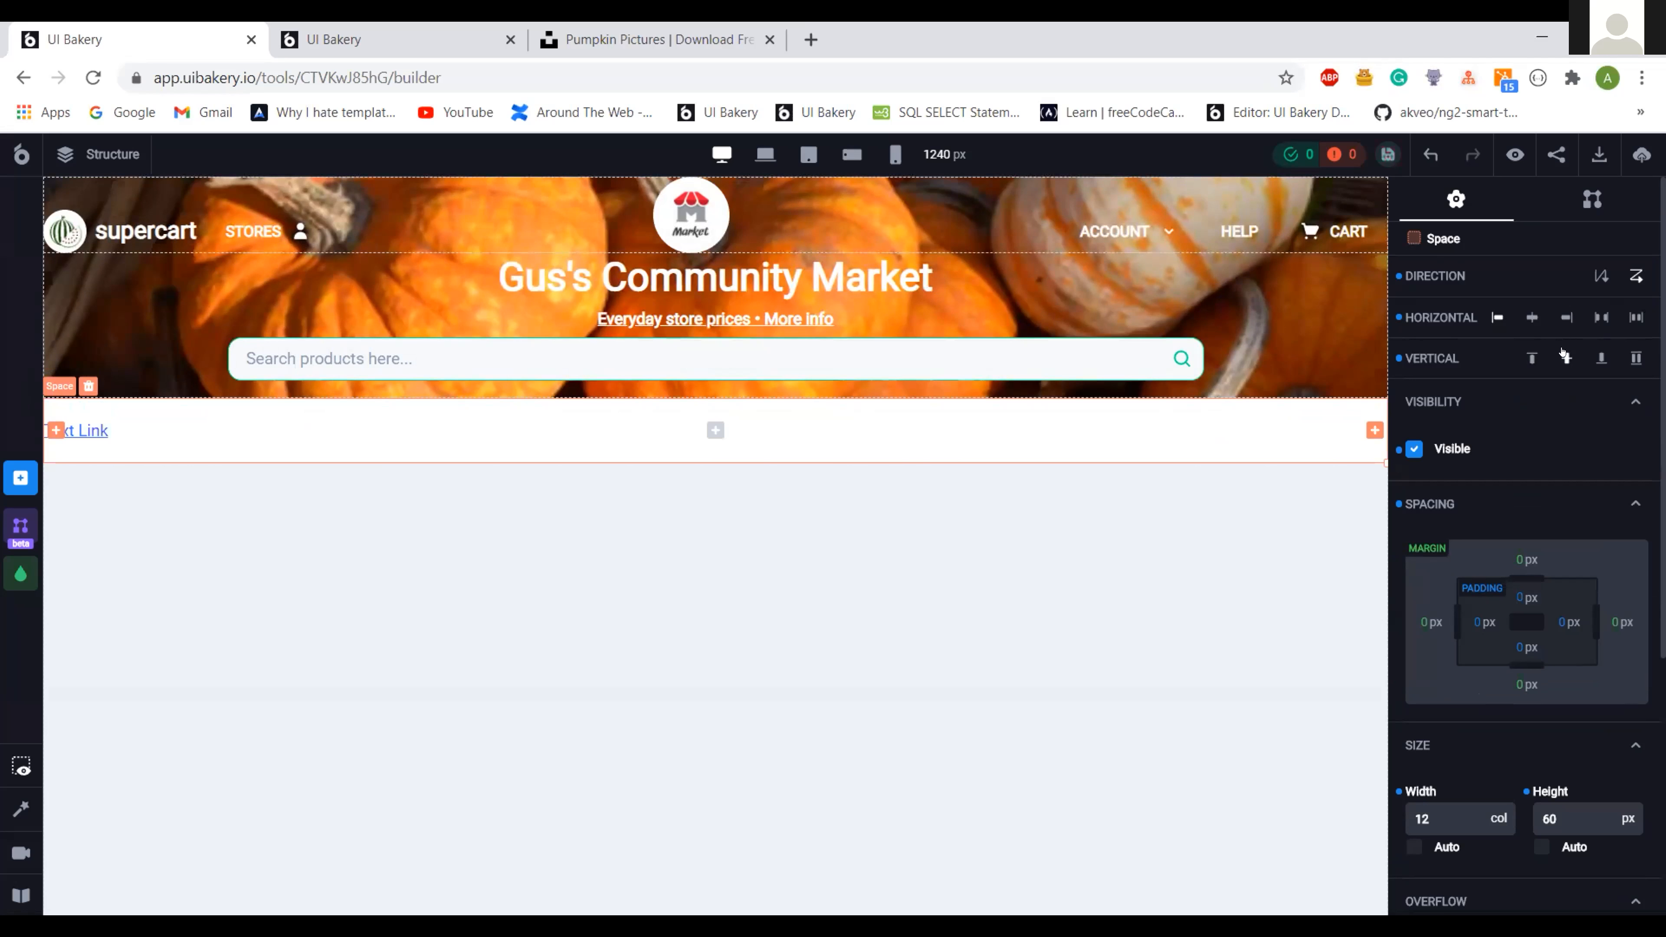
pyautogui.click(1469, 615)
pyautogui.doubleClick(1469, 614)
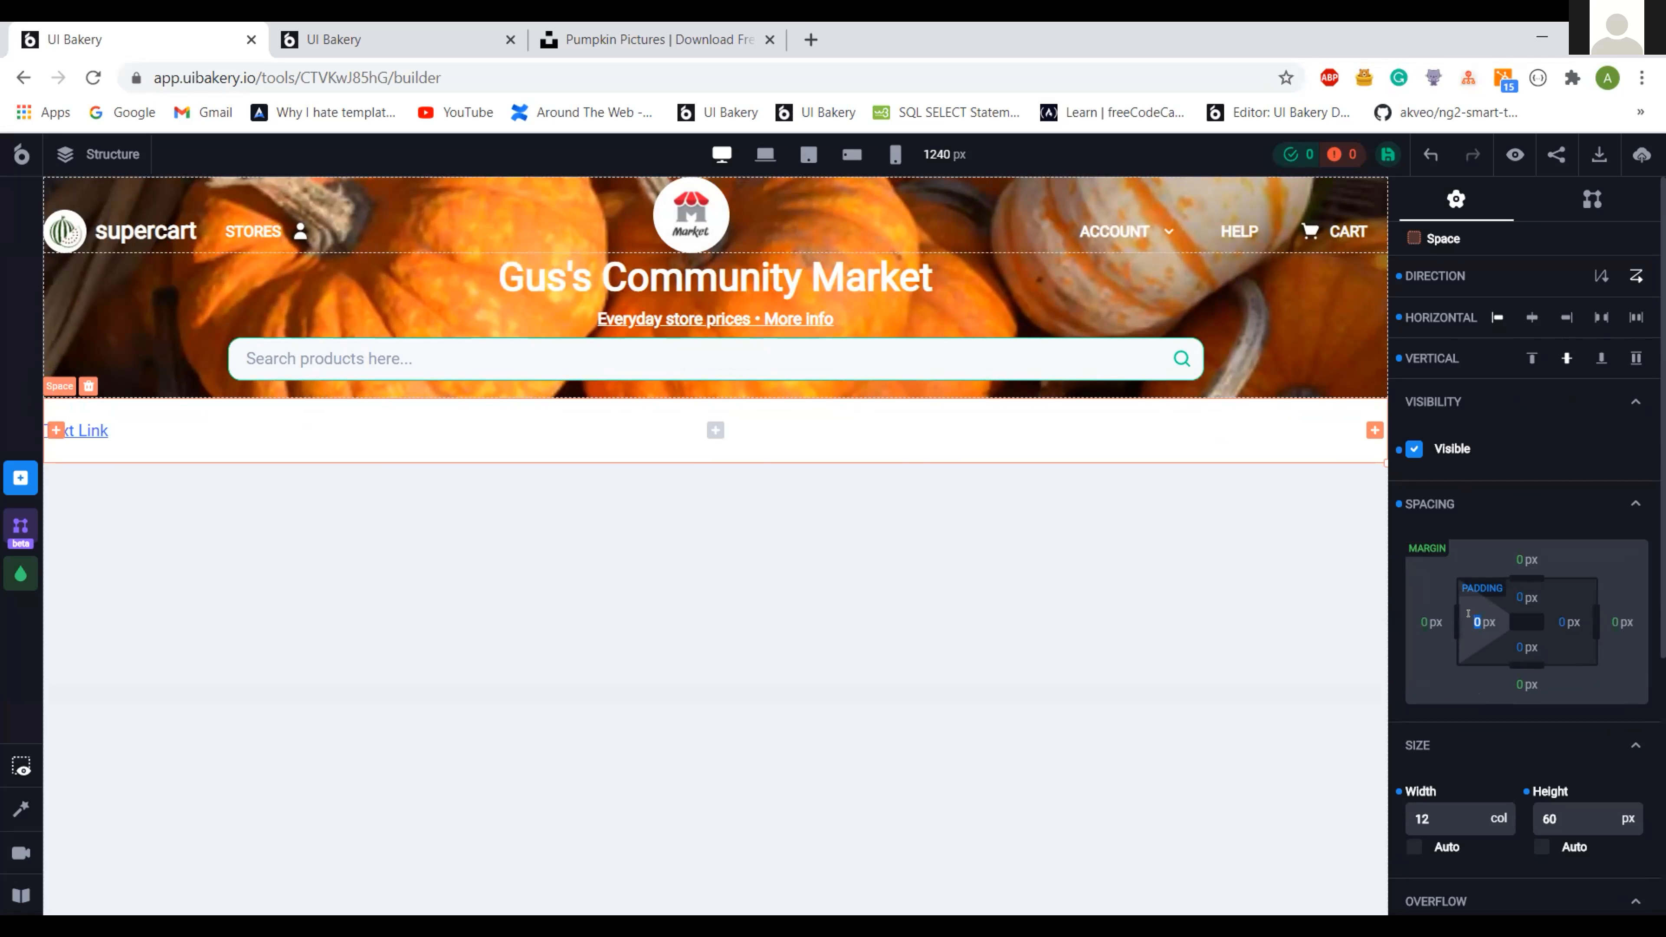
pyautogui.write('32')
pyautogui.click(1551, 612)
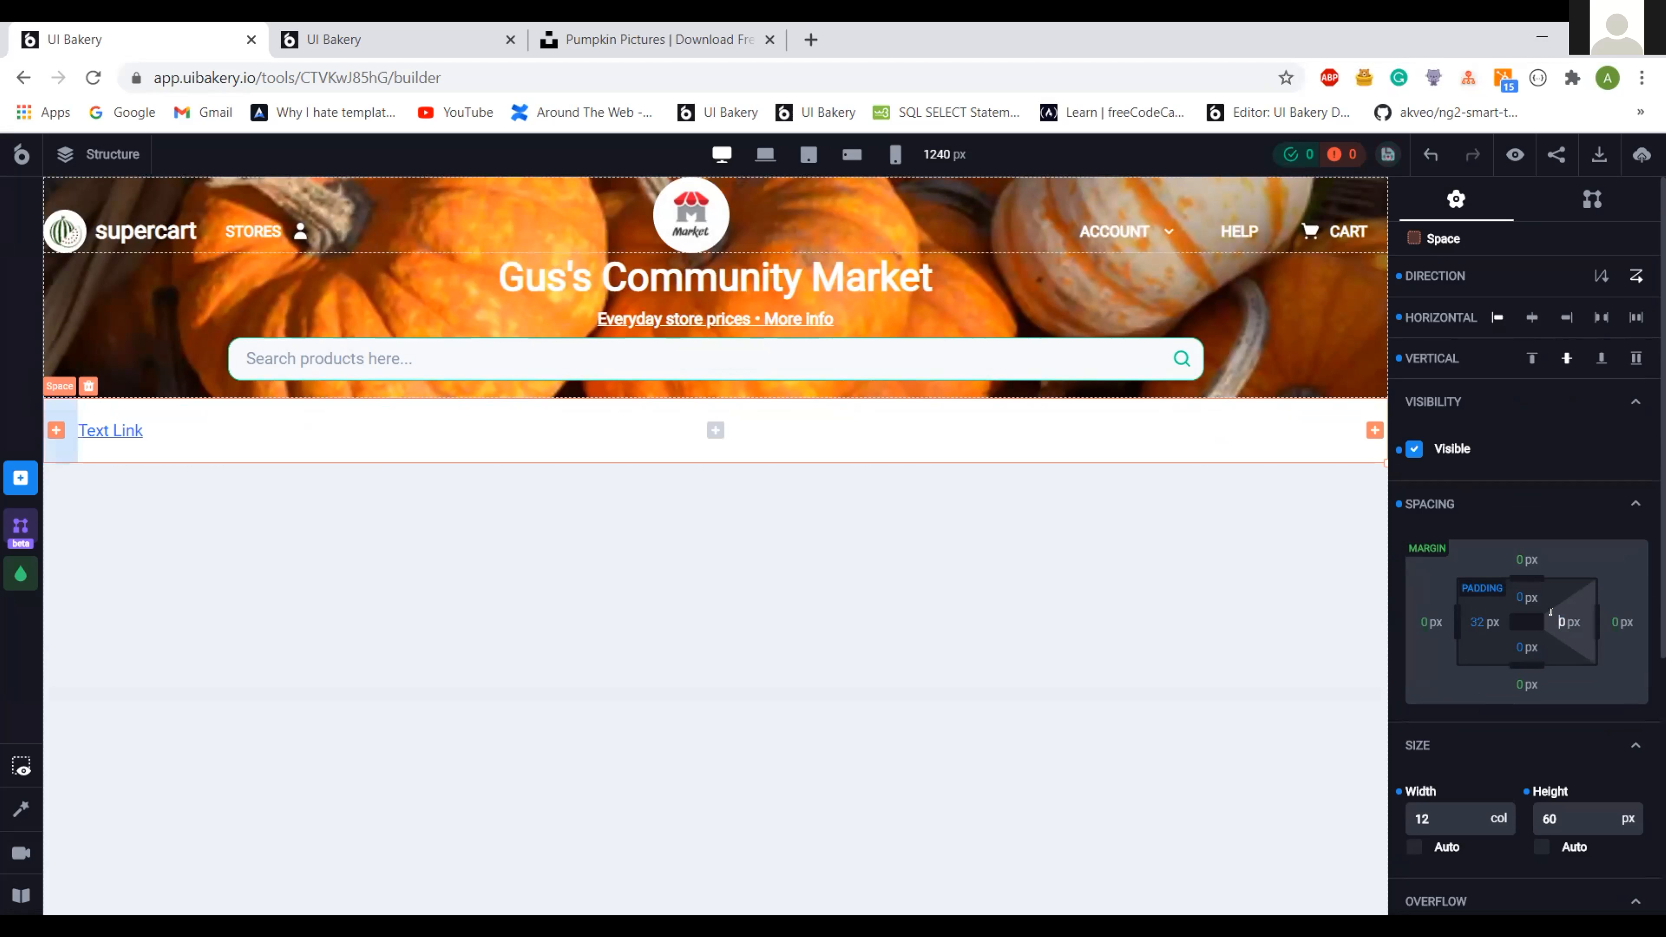
pyautogui.write('32')
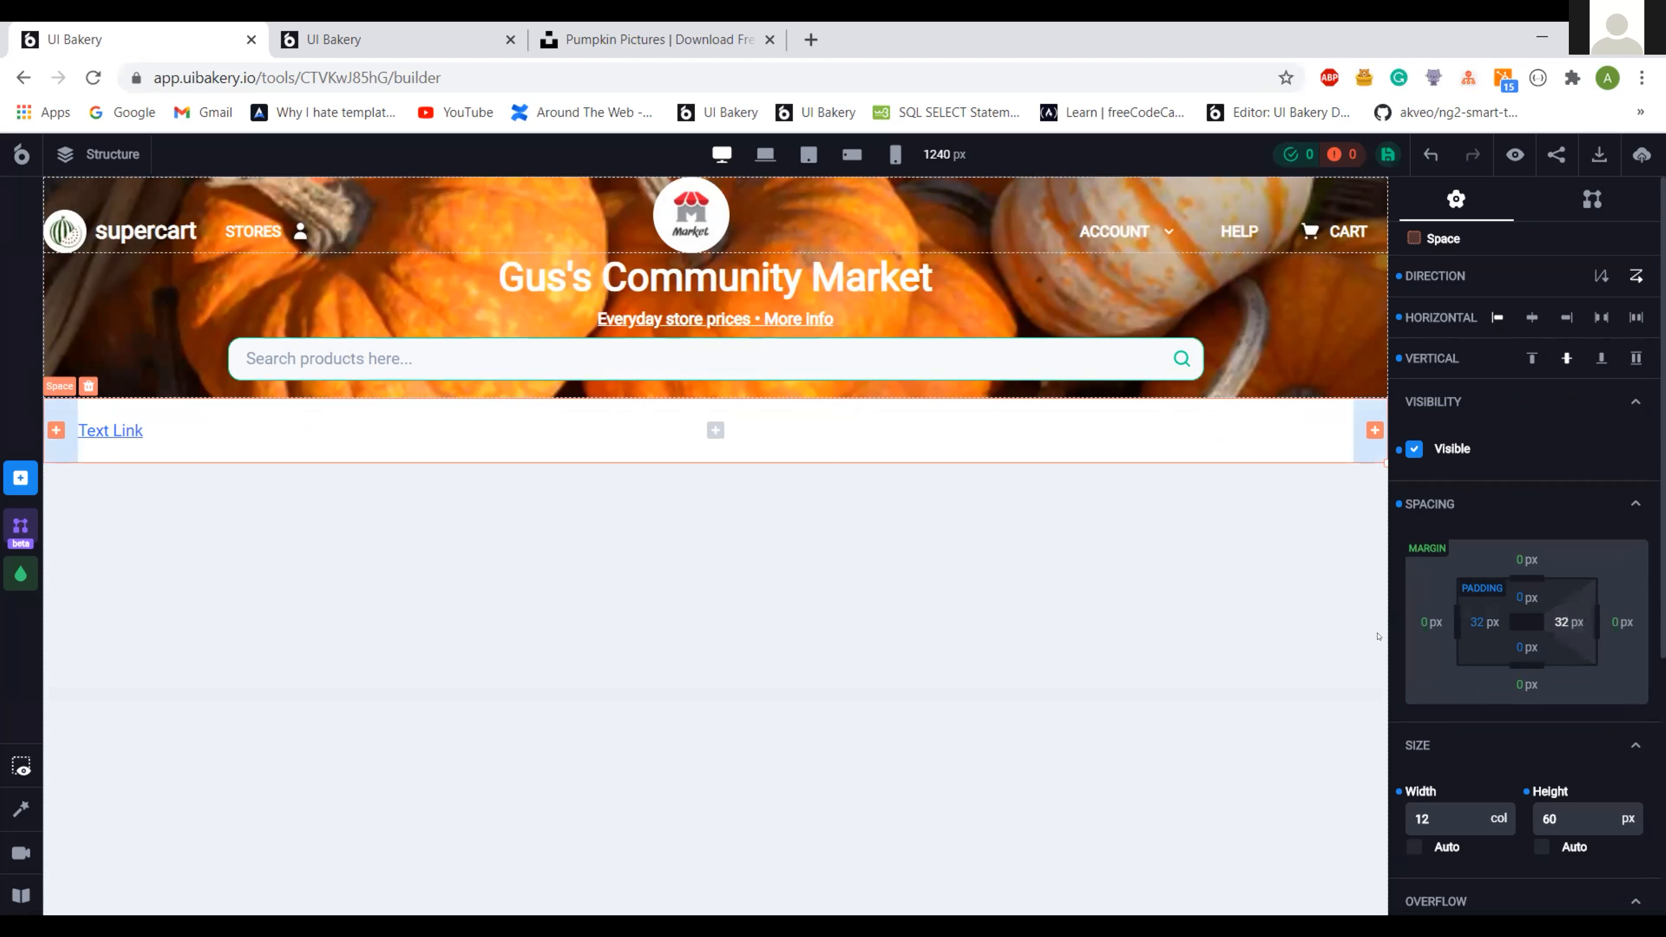
# - Style the text link in the white row as bold, without underline, in the success color
pyautogui.click(130, 425)
pyautogui.click(1502, 689)
pyautogui.scroll(-4, 1501, 686)
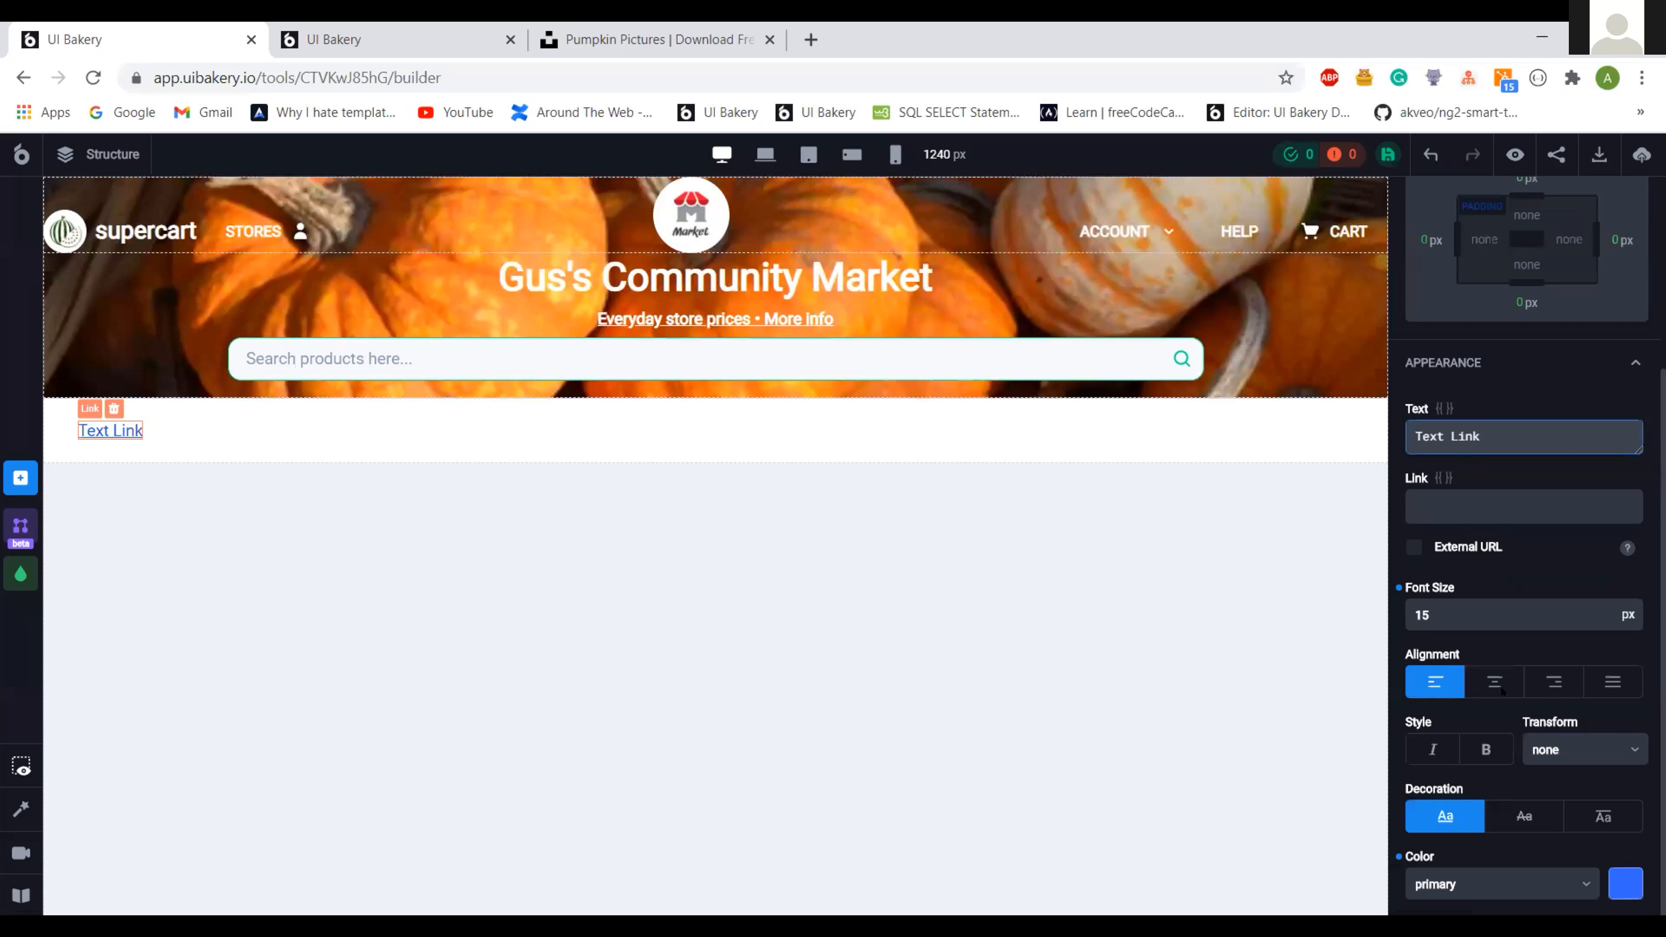
pyautogui.click(1424, 820)
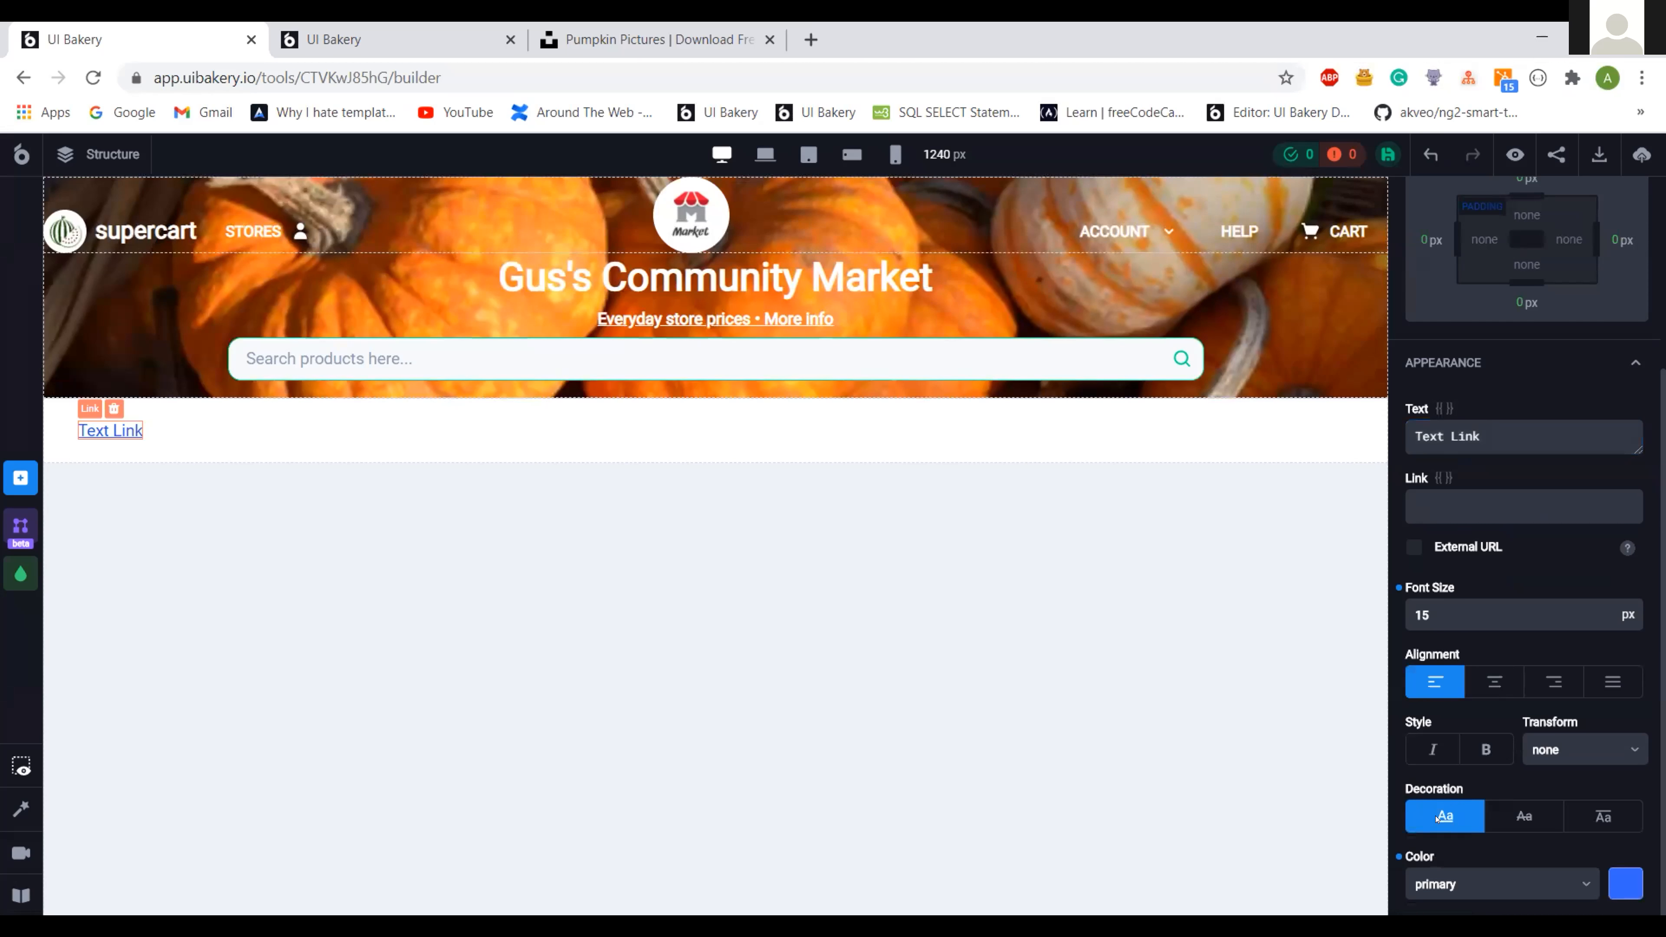
pyautogui.click(1445, 816)
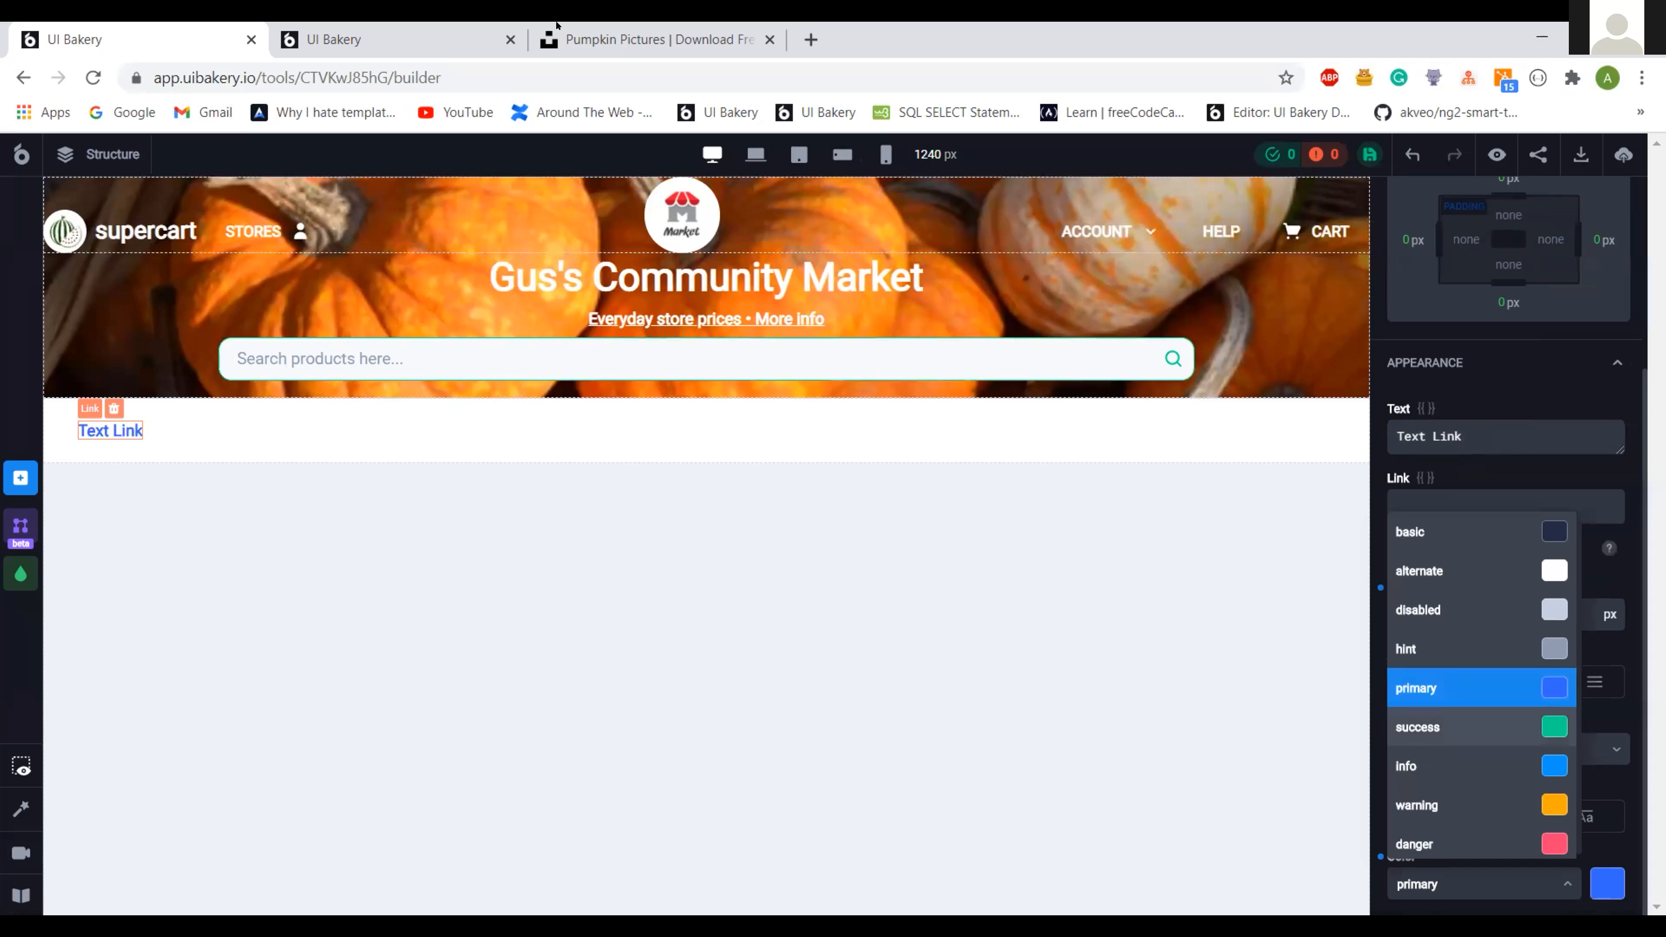
pyautogui.click(1451, 725)
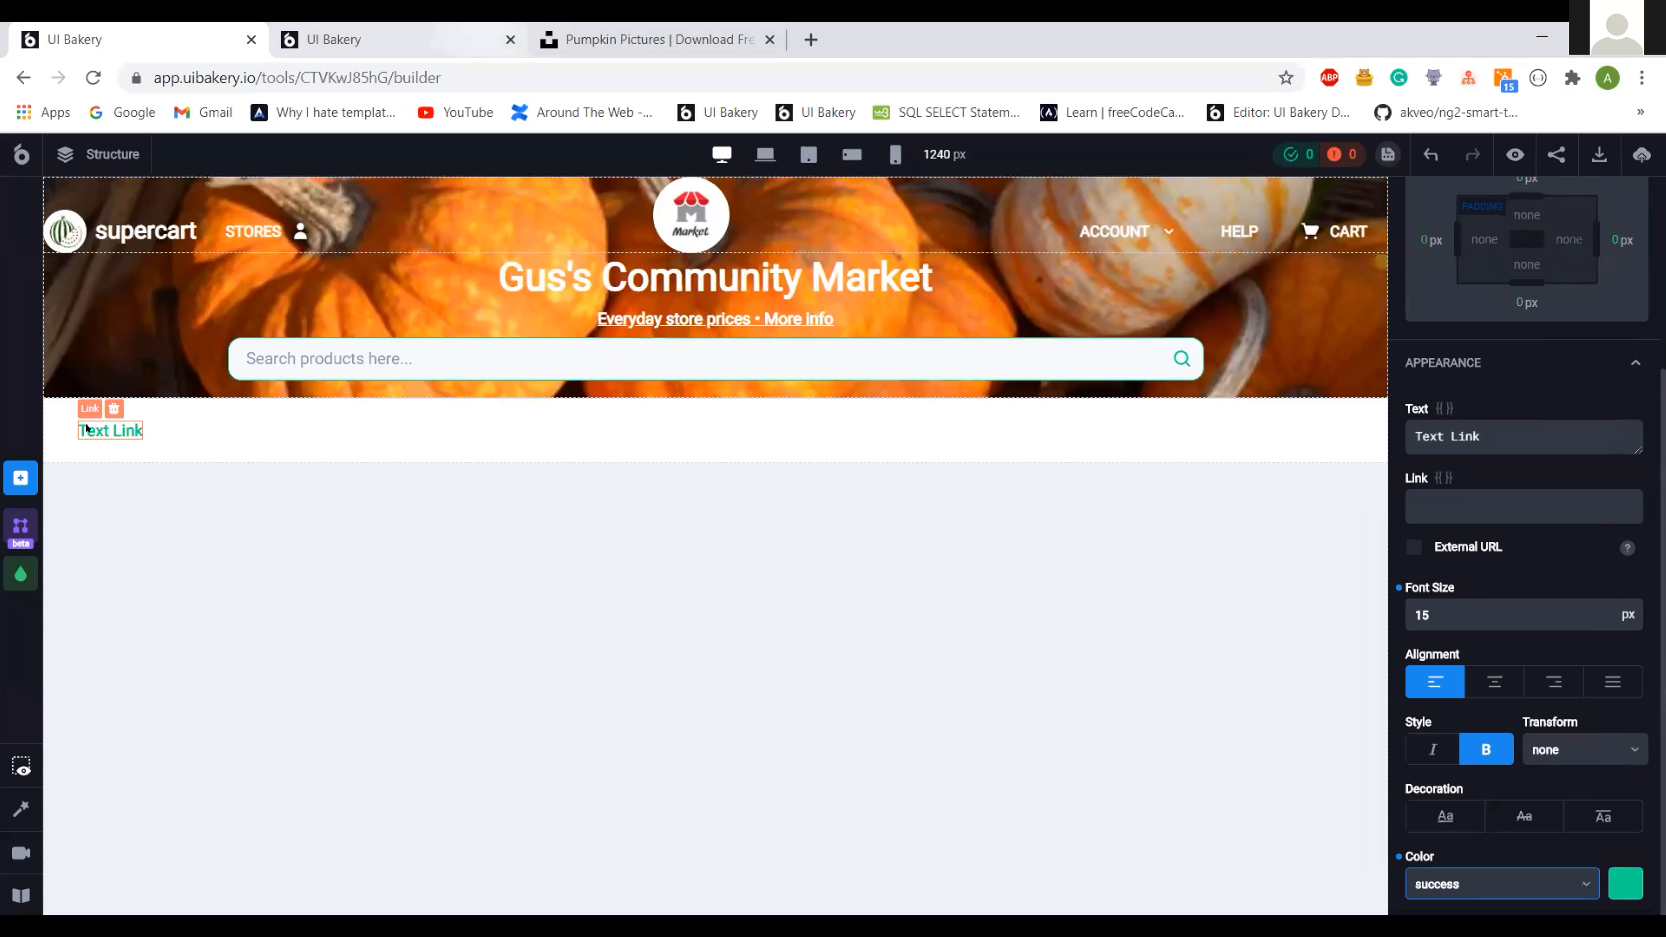
# - Check the navigation row on the reference page and change the link's text to "Home"
pyautogui.click(394, 40)
pyautogui.moveTo(1516, 428); pyautogui.dragTo(45, 426)
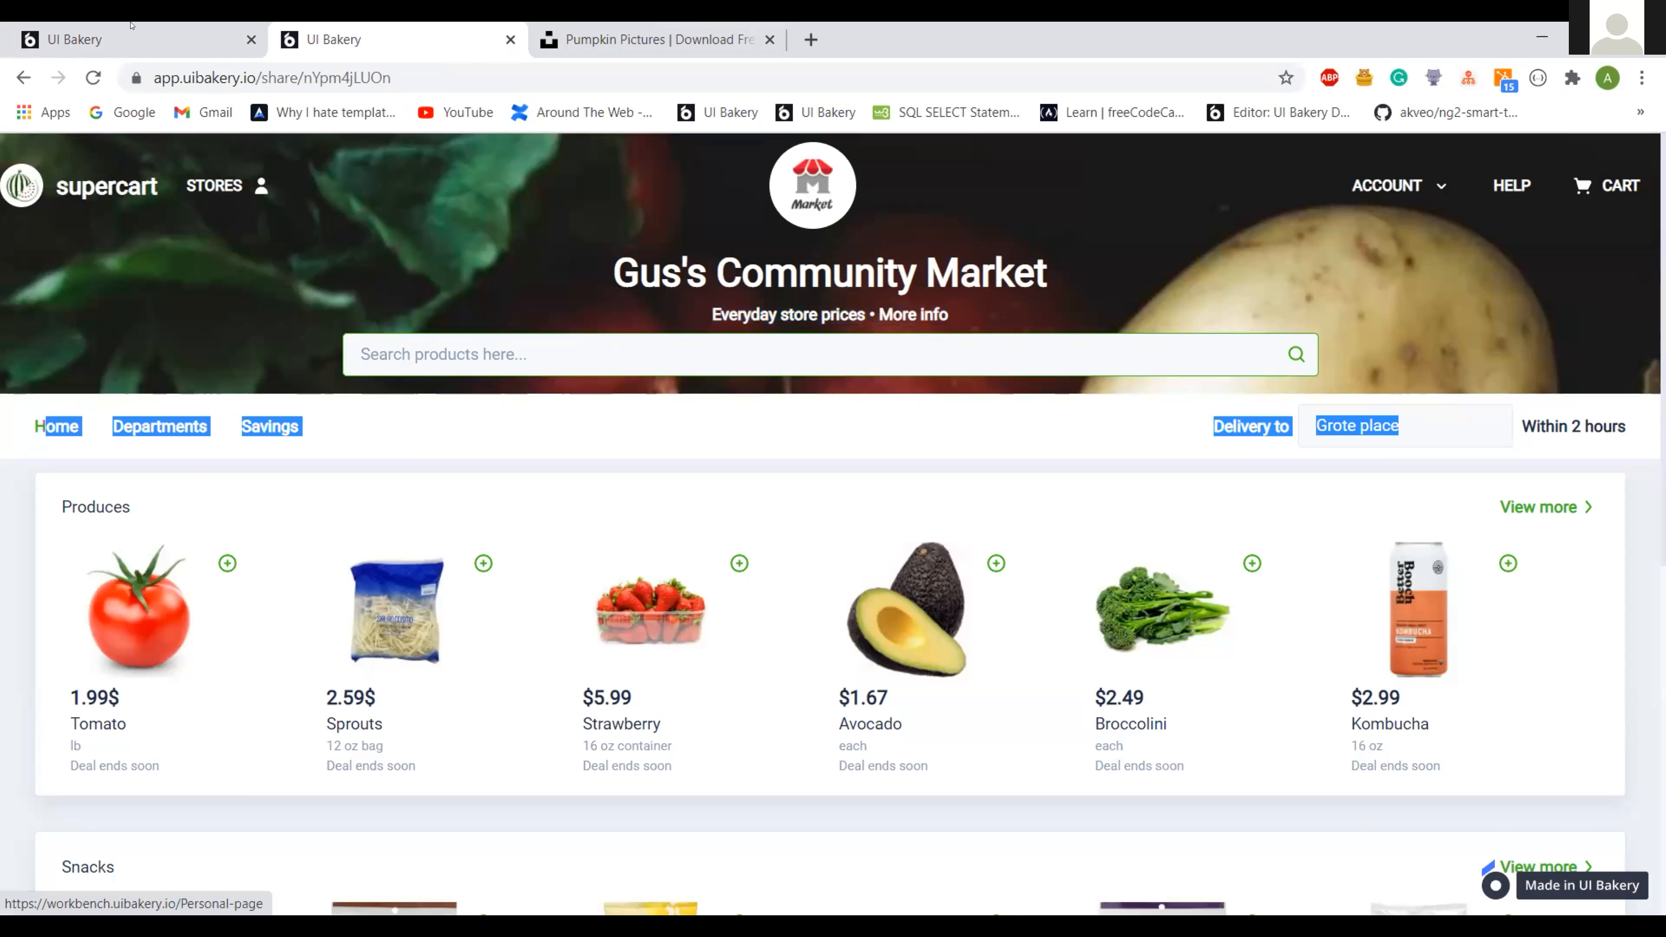
pyautogui.click(131, 26)
pyautogui.click(1521, 423)
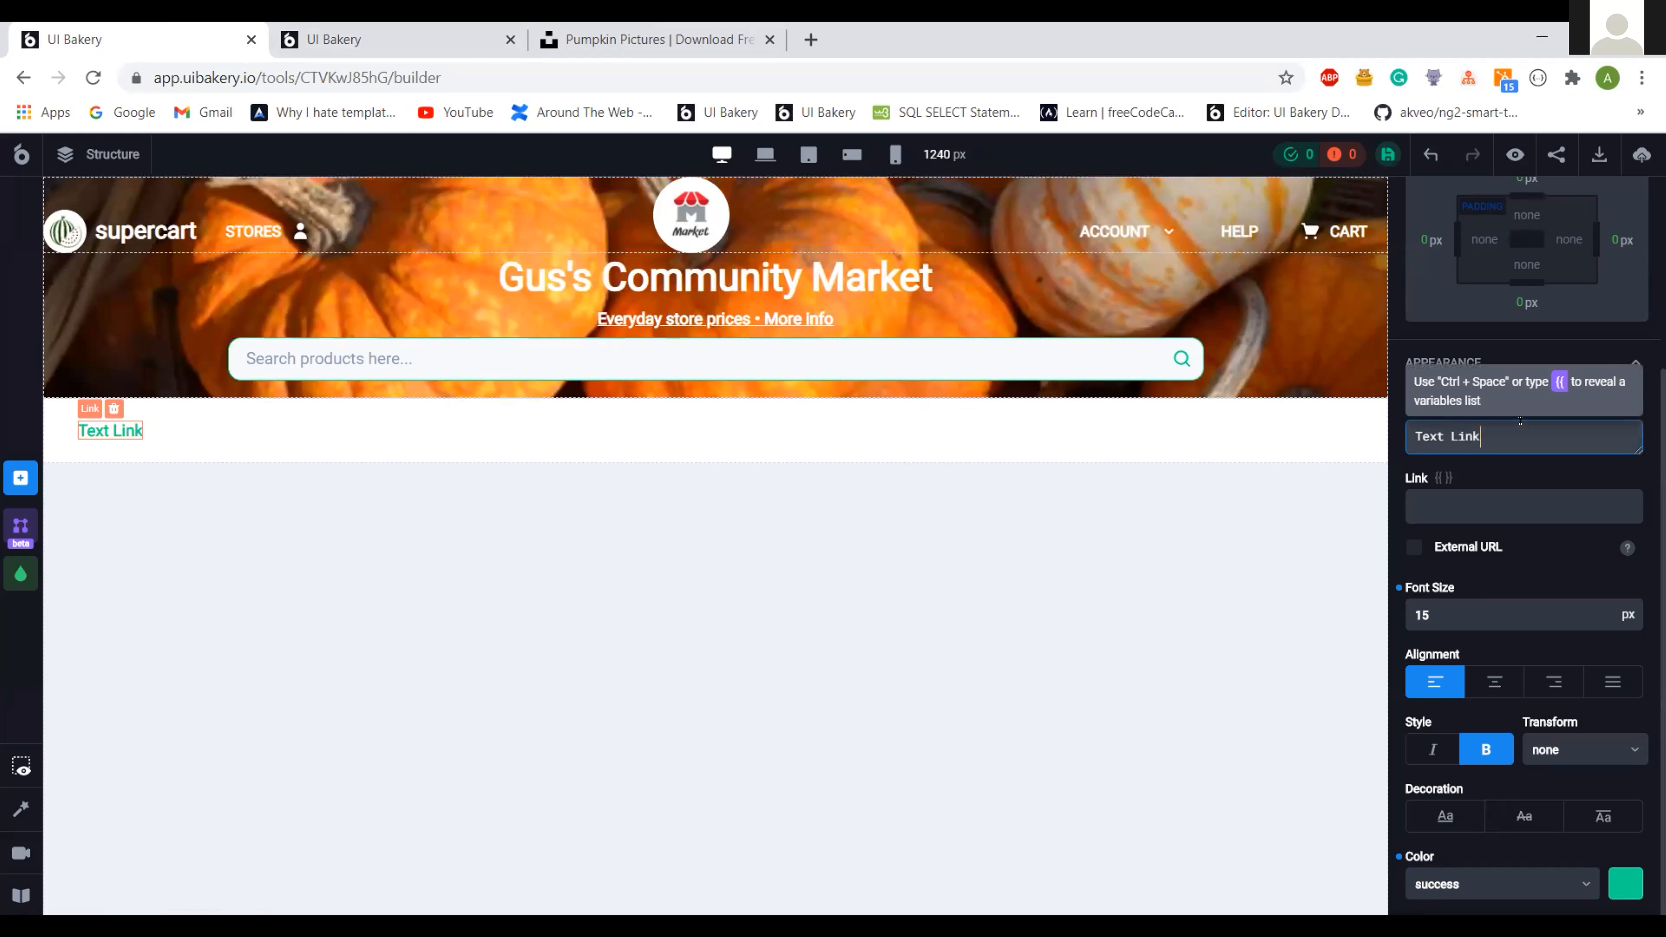
pyautogui.hotkey('ctrl', 'a')
pyautogui.write('Hor')
pyautogui.write('e')
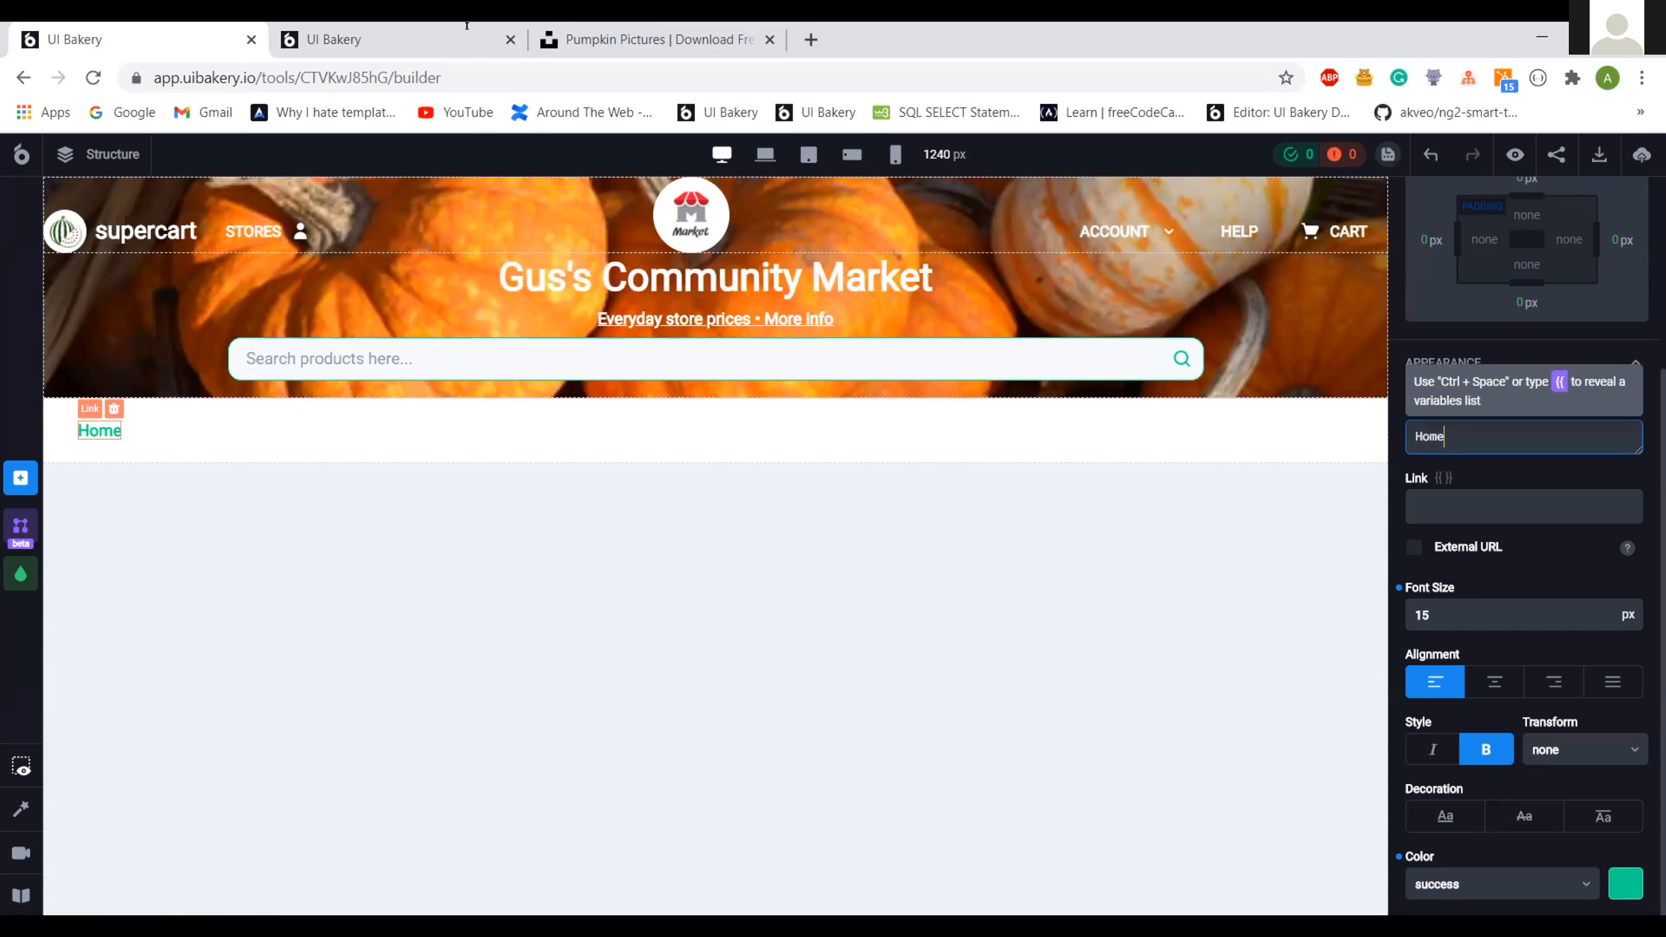
# - Compare the link spacing on the reference page and set the Home link's right margin to 32 px
pyautogui.click(465, 27)
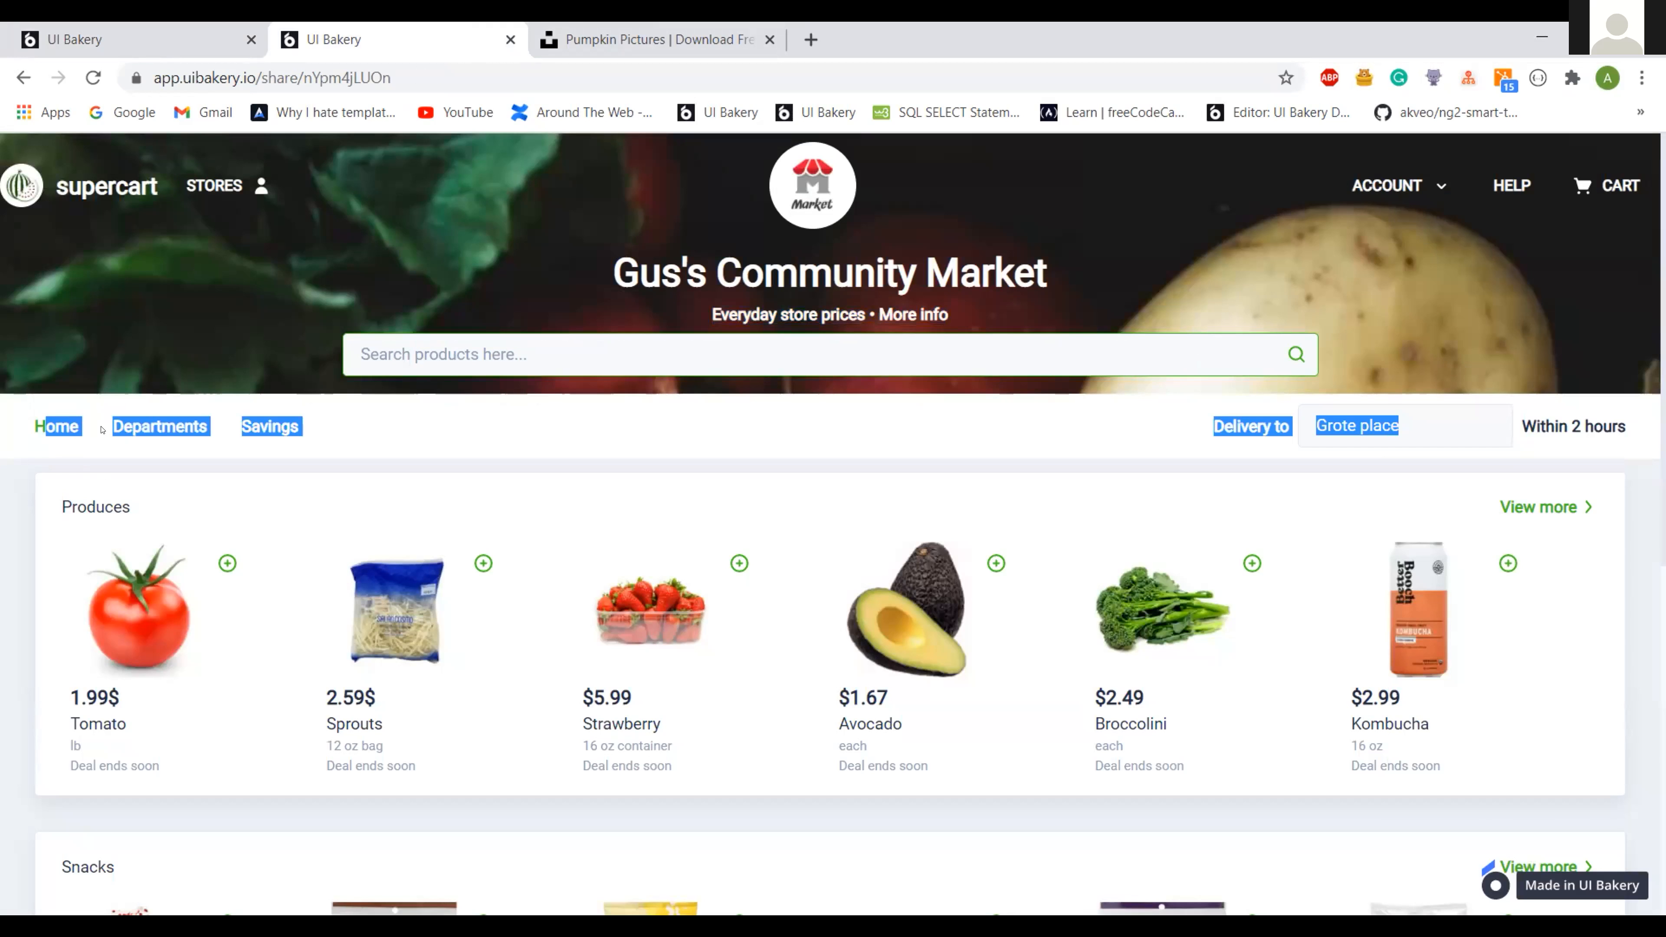
pyautogui.click(105, 427)
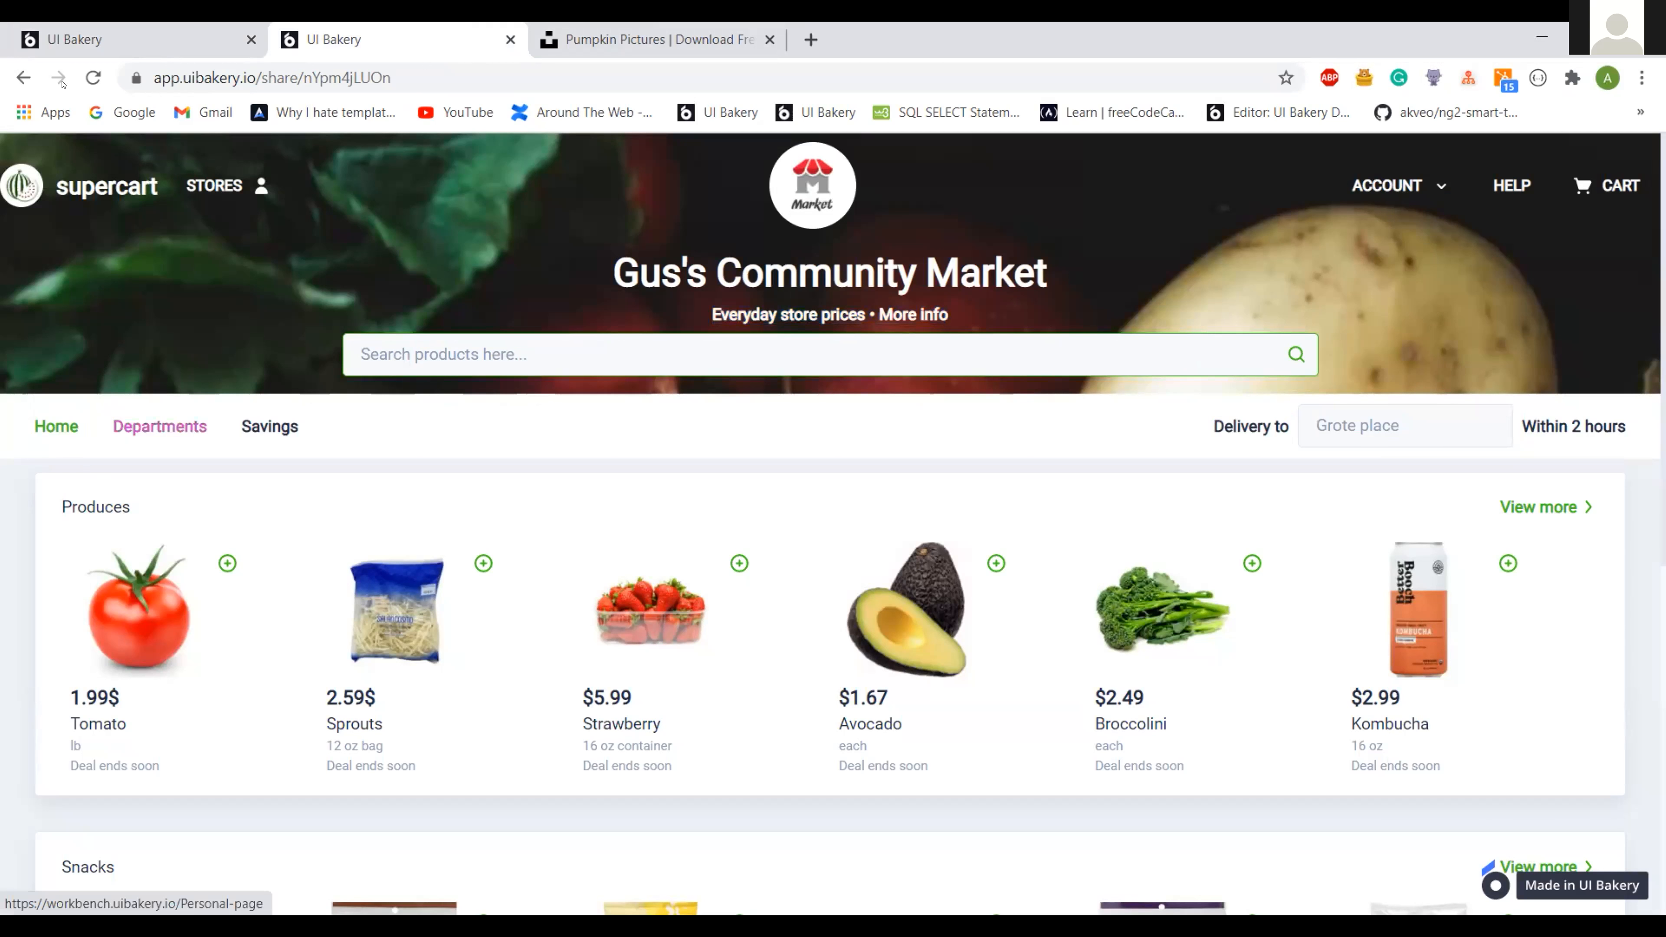
pyautogui.click(149, 41)
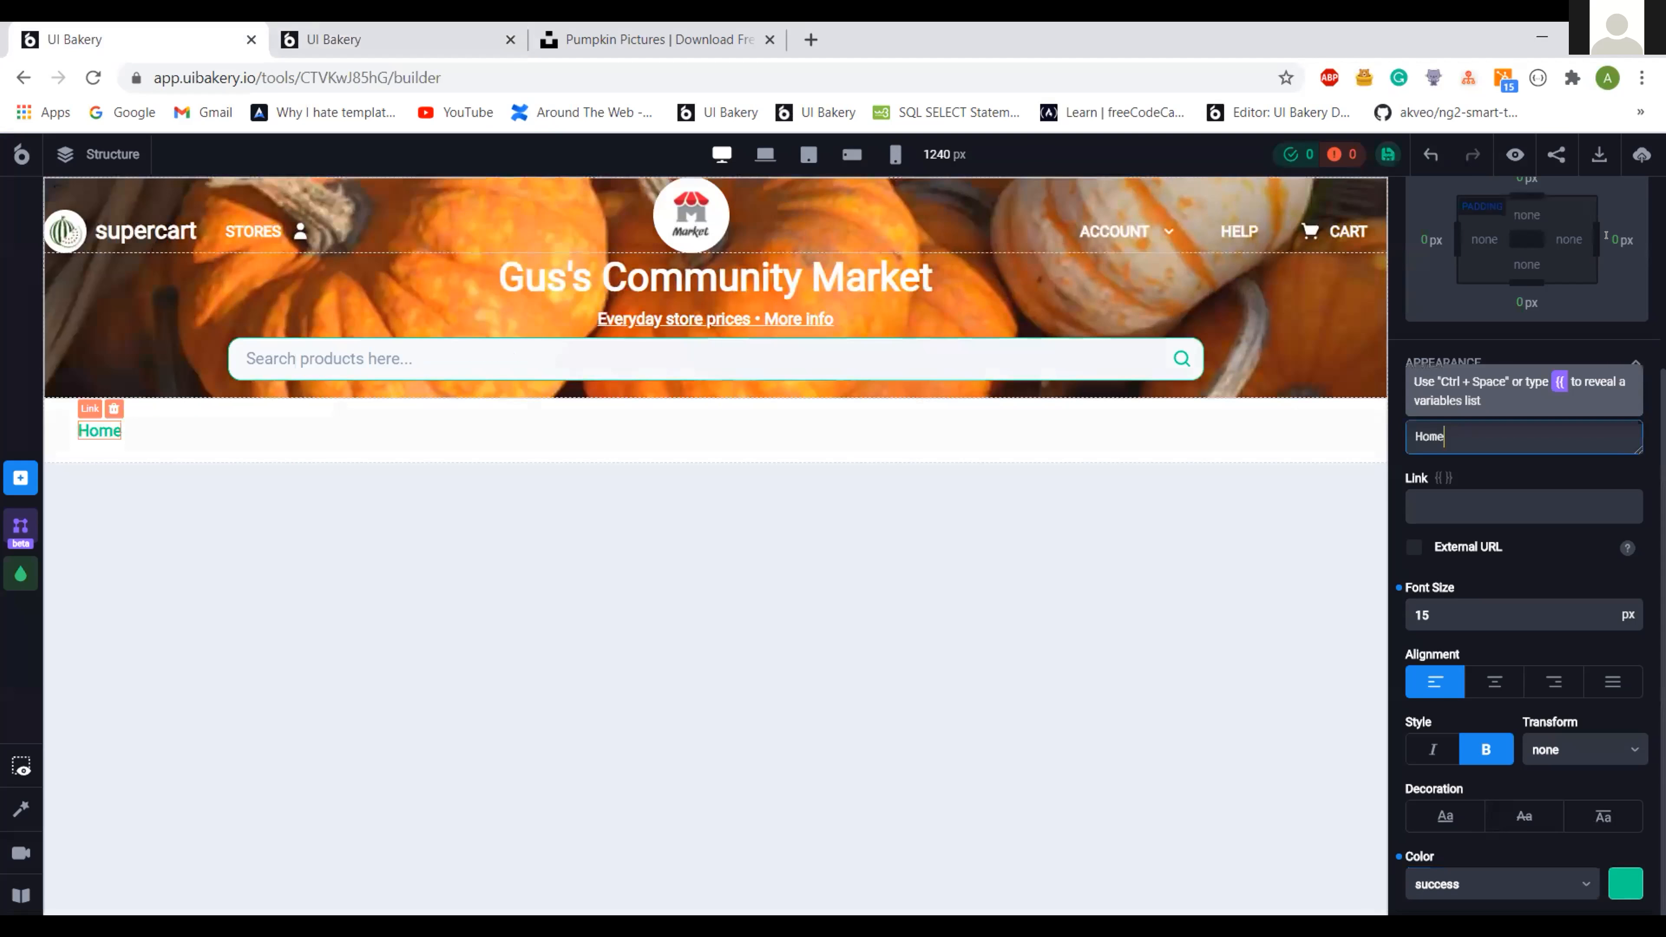
pyautogui.click(1607, 237)
pyautogui.doubleClick(1609, 238)
pyautogui.write('32')
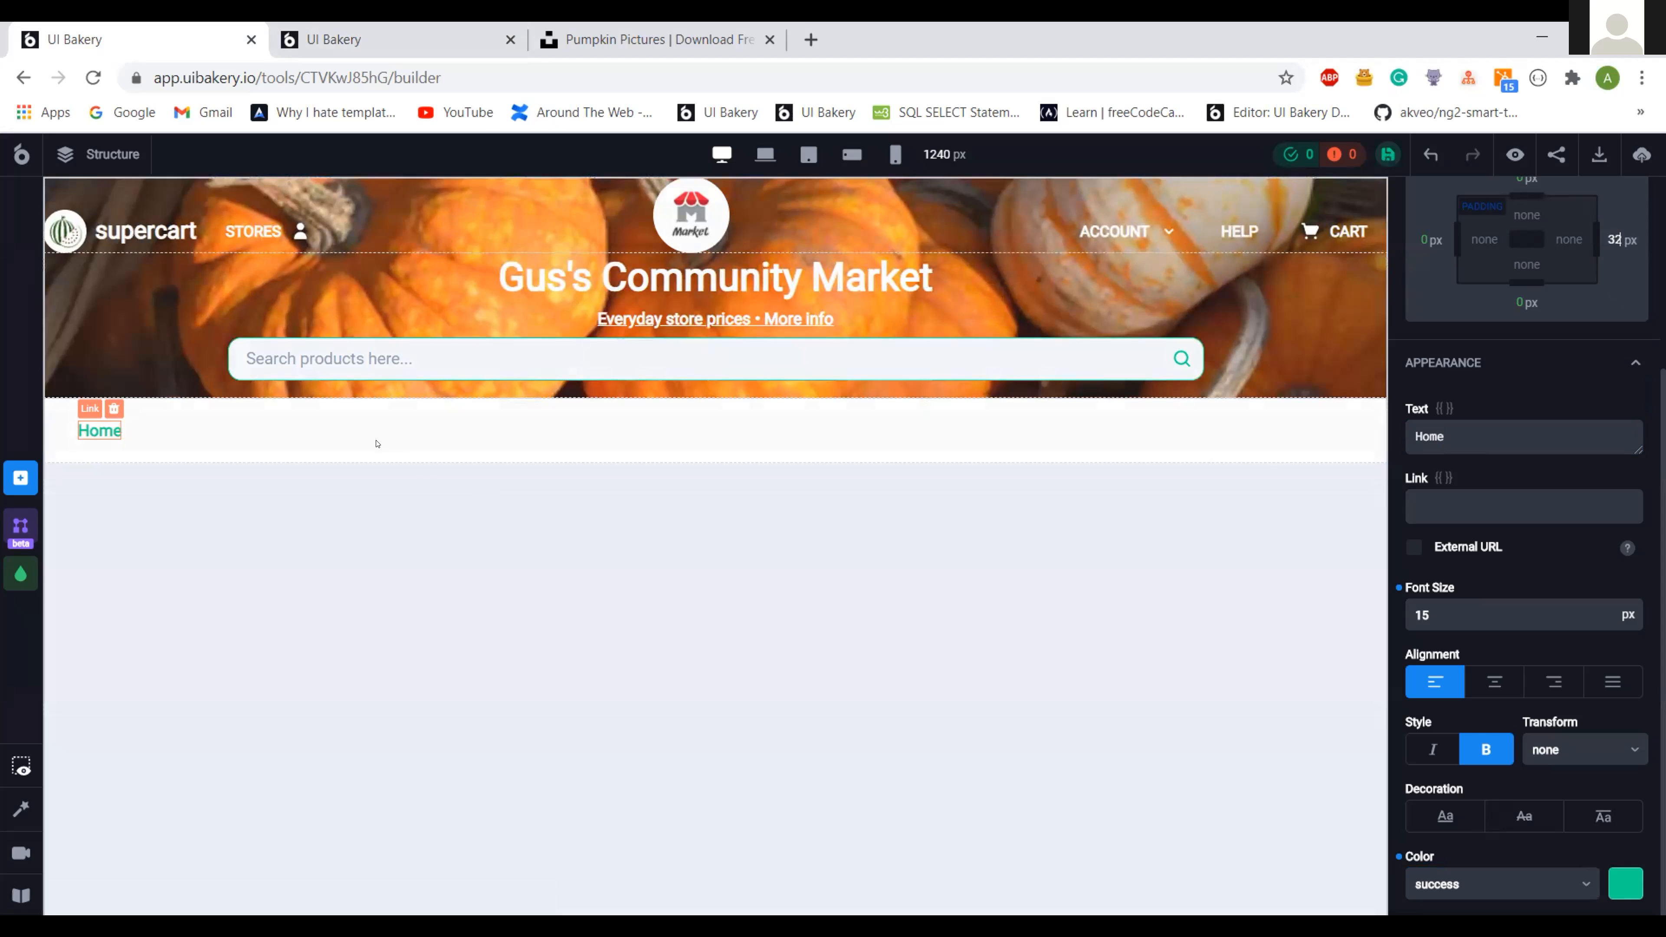
# - Duplicate the Home link within the row and set the copy's color to basic
pyautogui.click(153, 447)
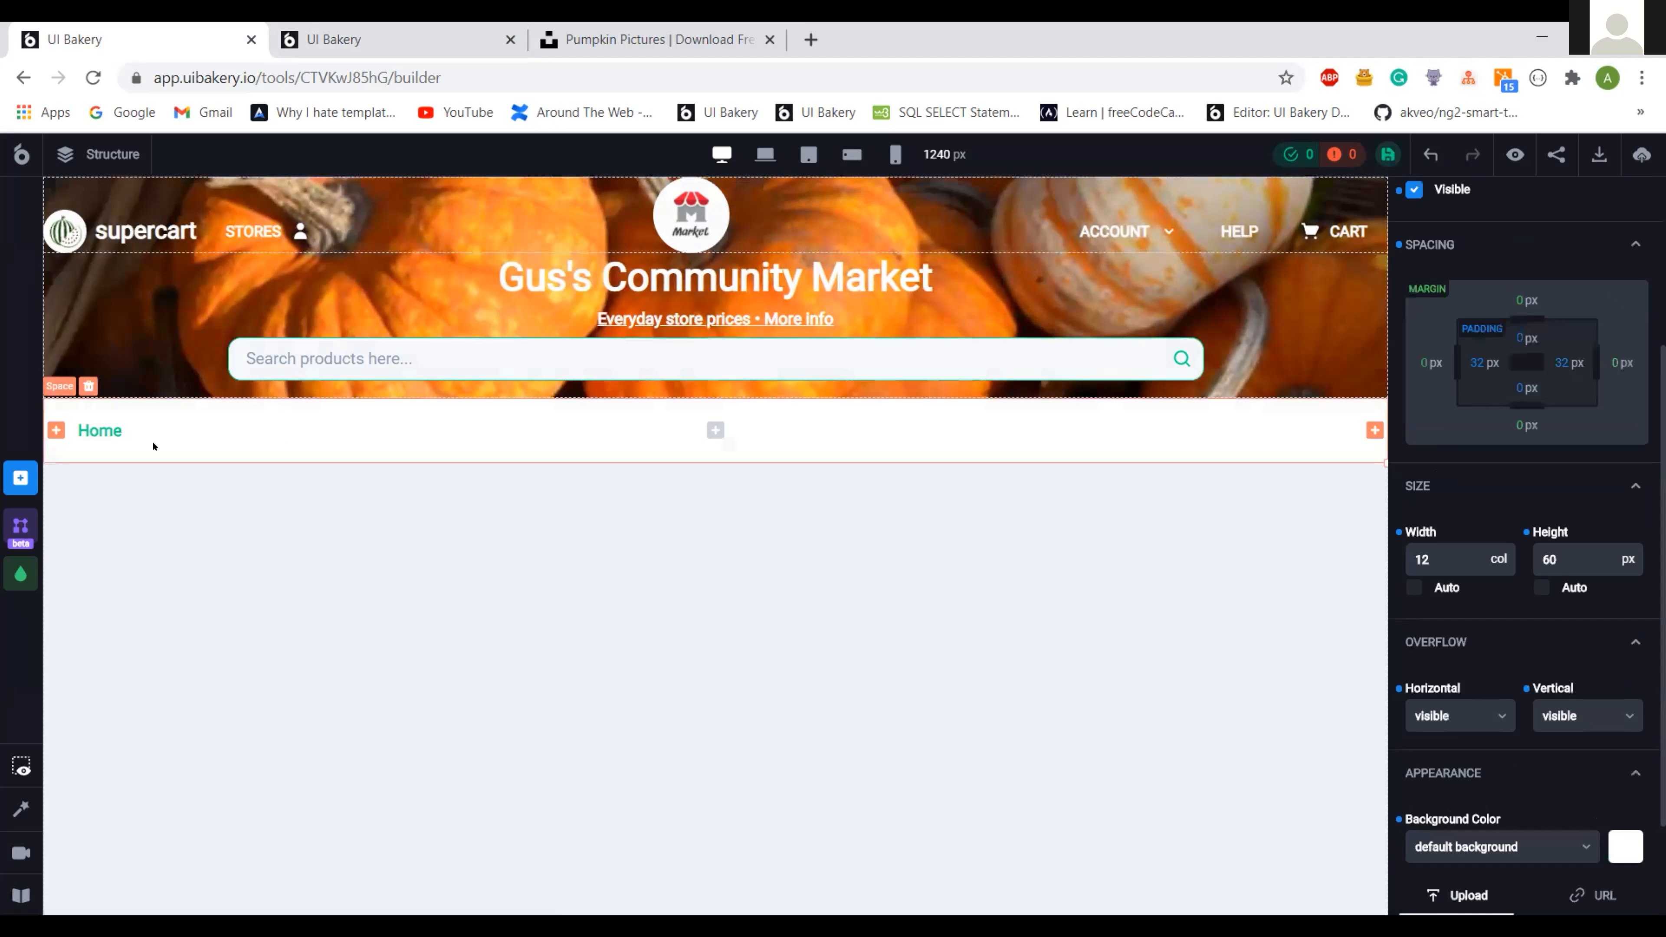
pyautogui.click(104, 430)
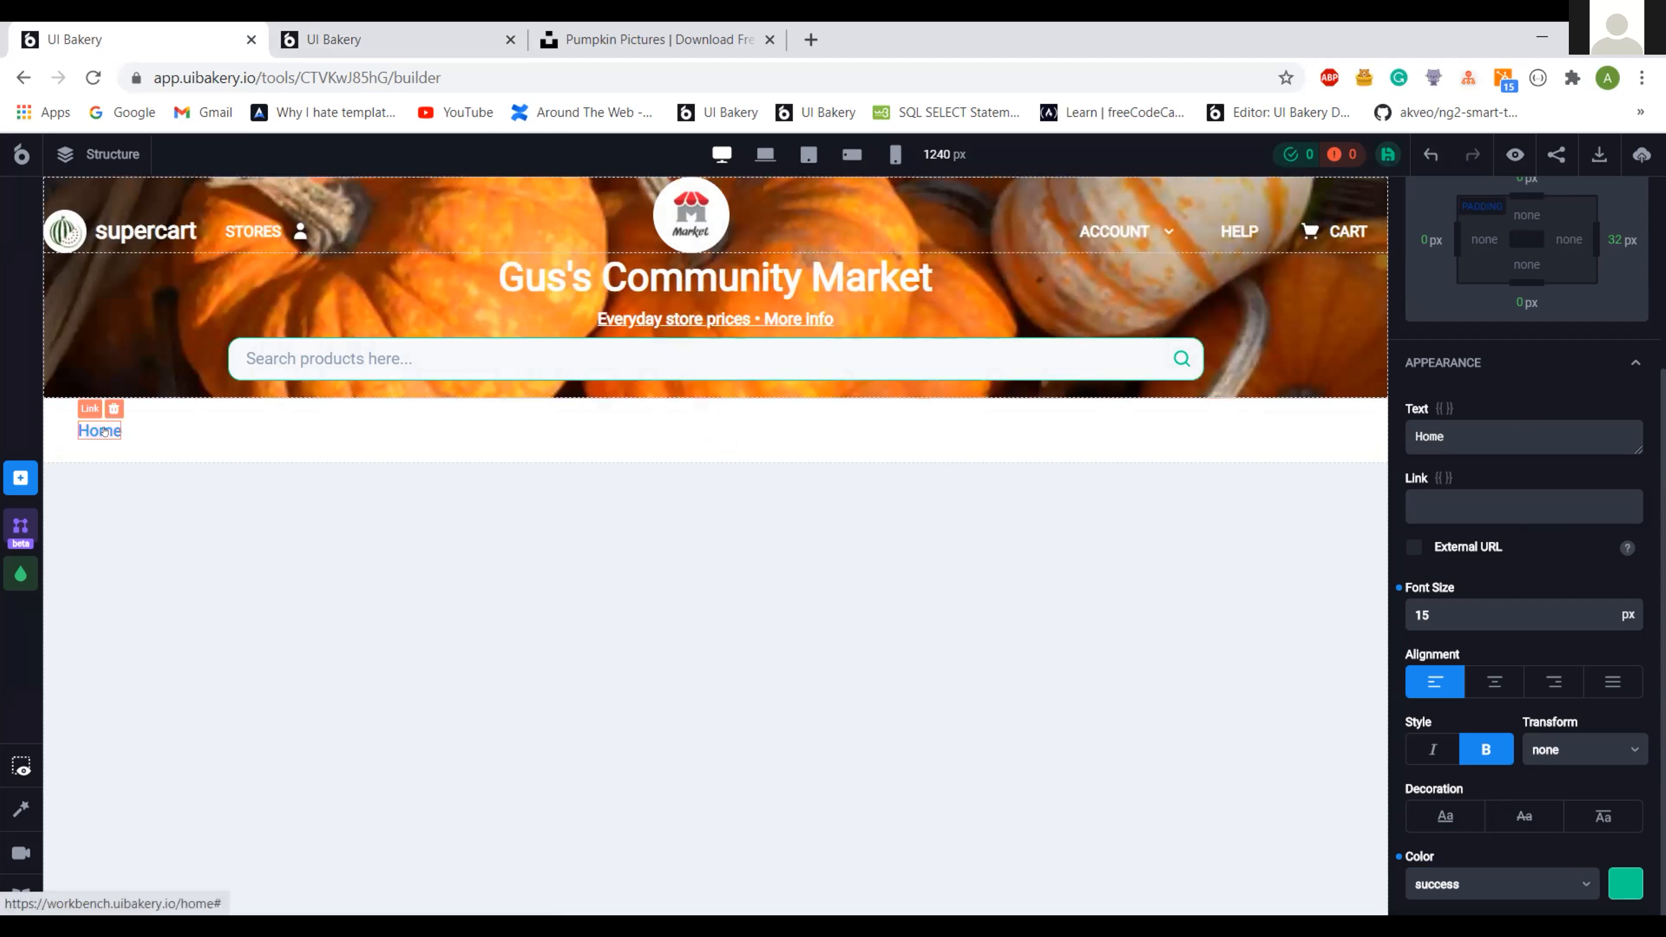
pyautogui.moveTo(186, 419); pyautogui.dragTo(201, 420)
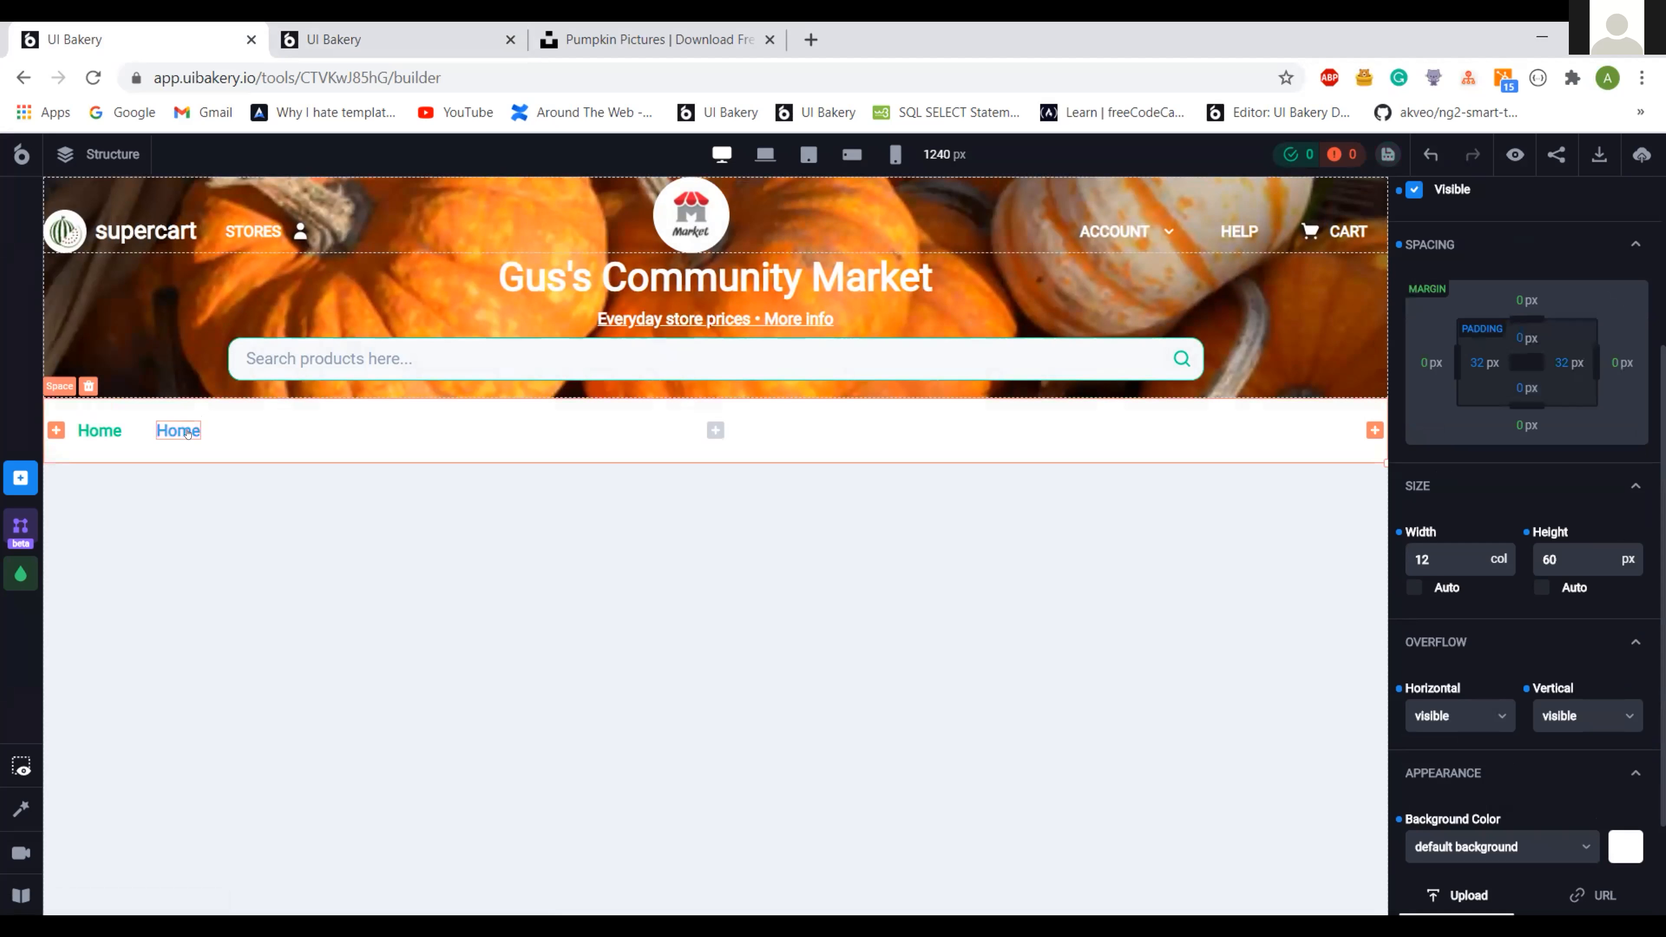
pyautogui.click(187, 431)
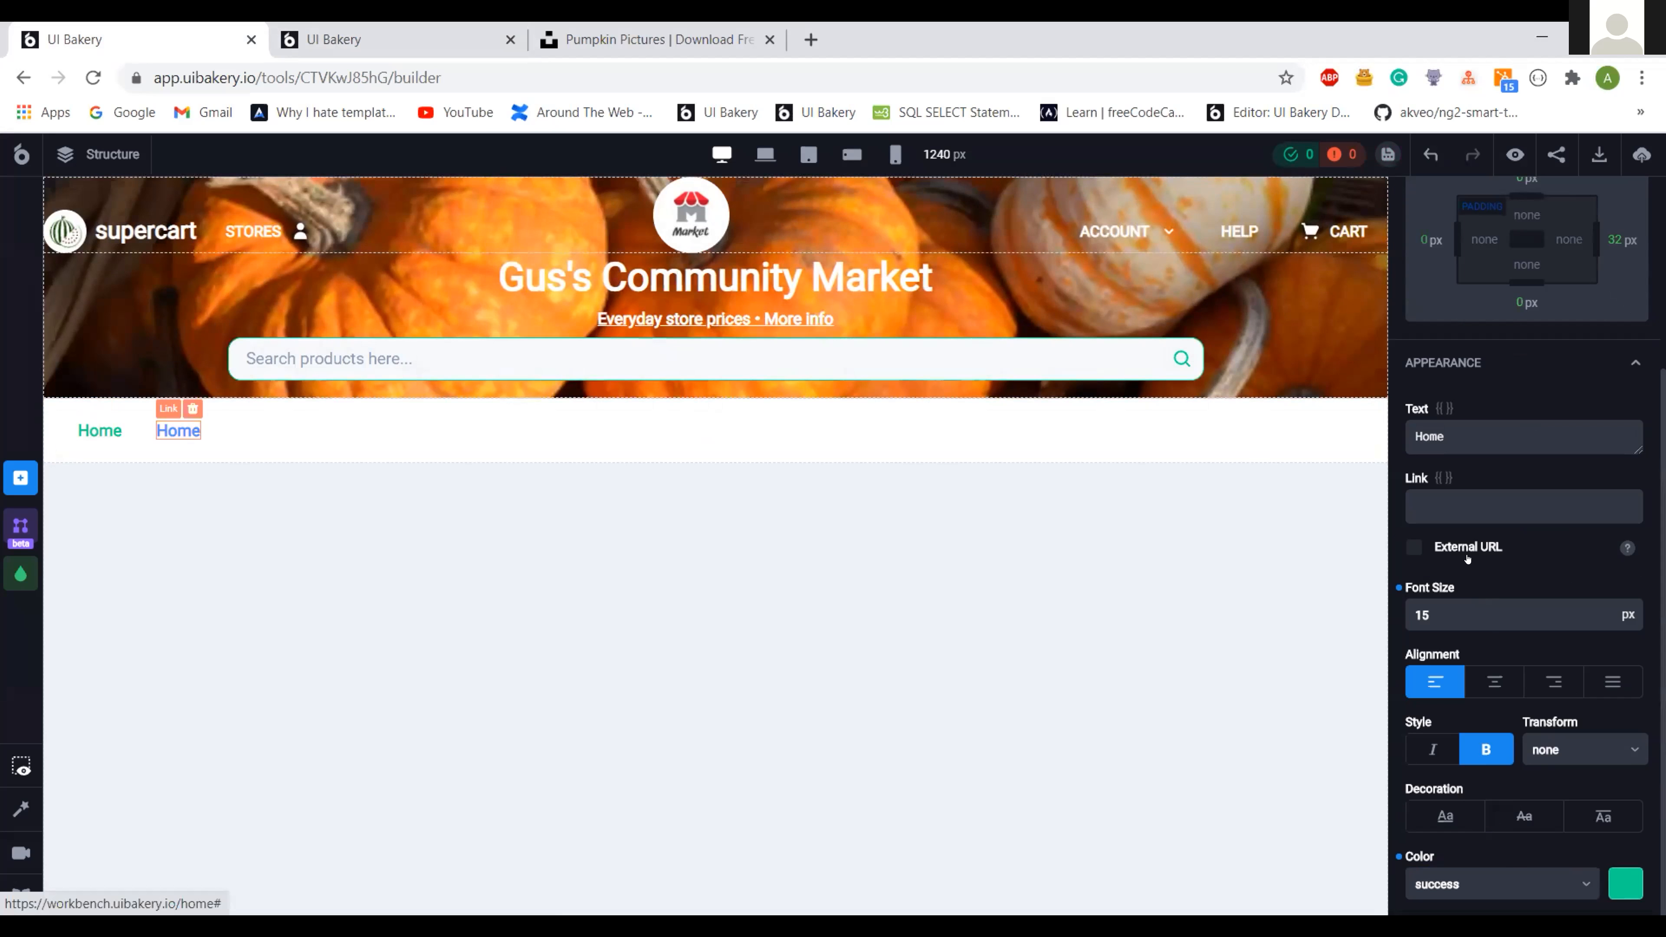
pyautogui.click(1496, 884)
pyautogui.click(1463, 539)
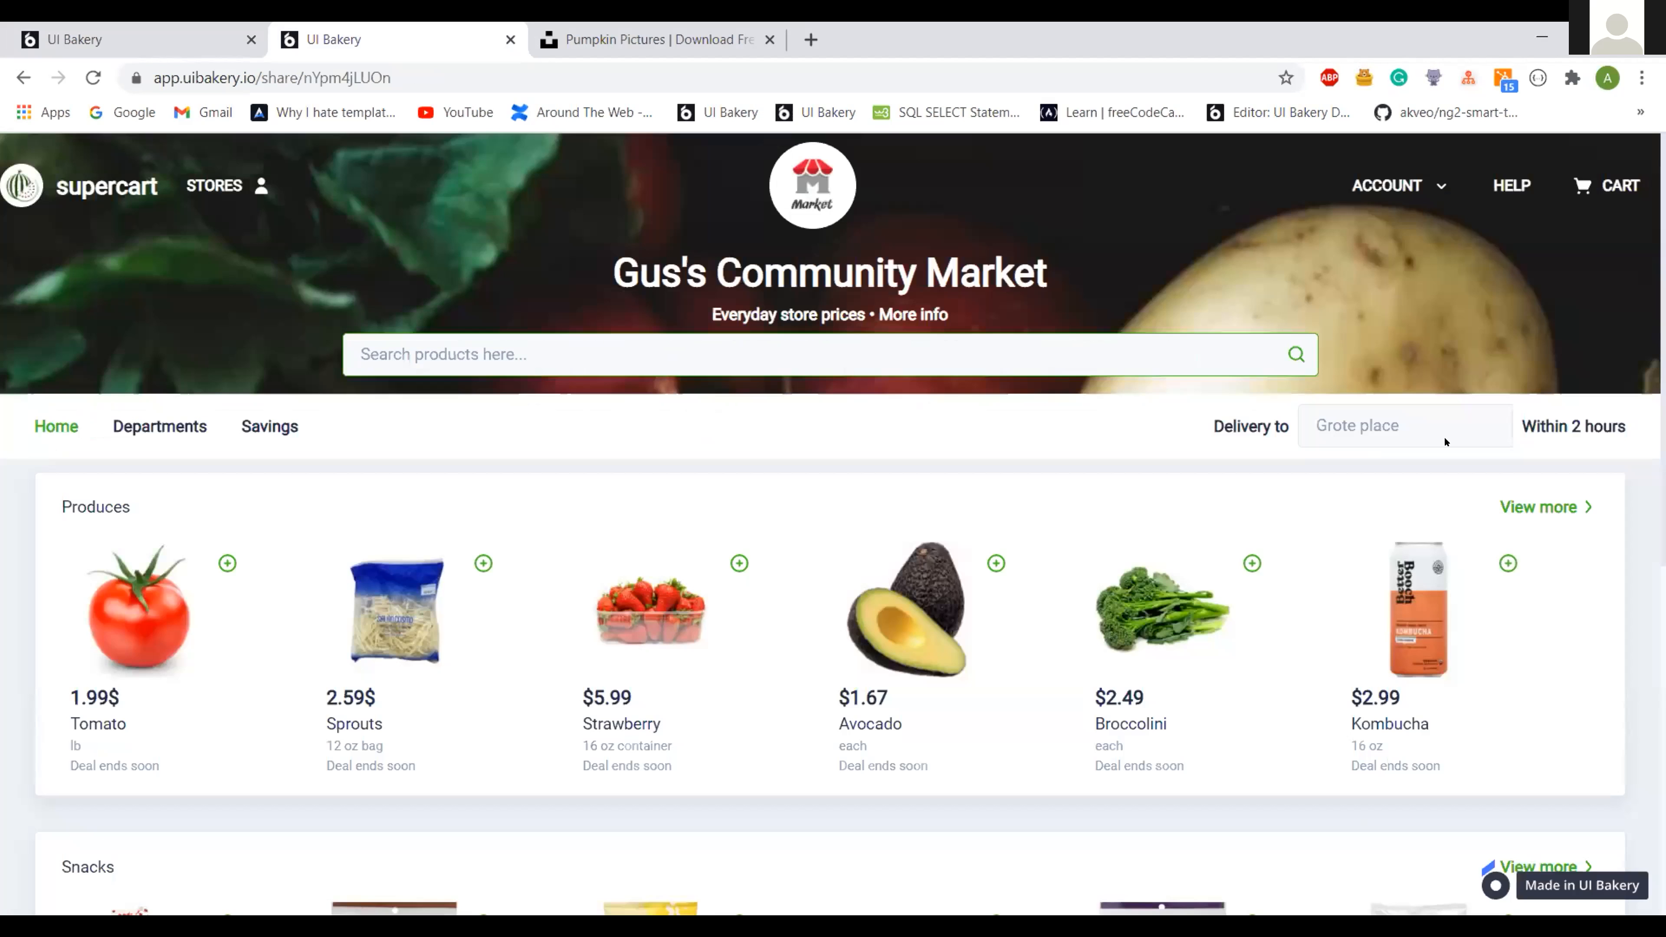
# - Change the second navigation link's text to "Departments"
pyautogui.click(1447, 440)
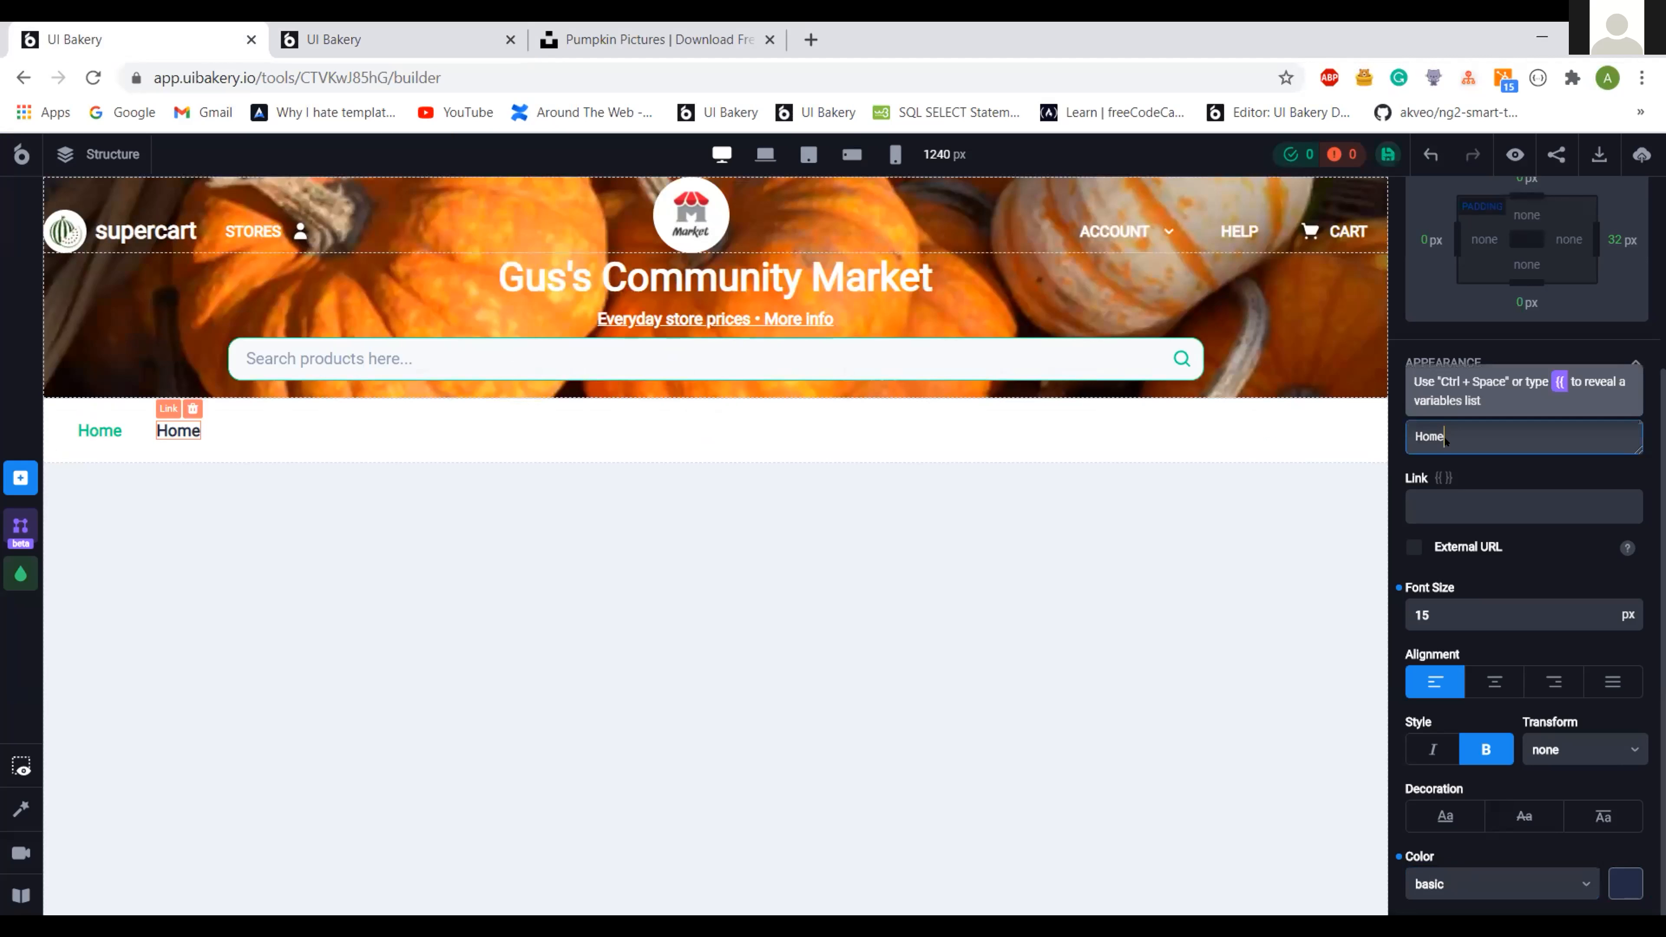
pyautogui.doubleClick(1446, 438)
pyautogui.write('Departments')
# - Duplicate the Departments link within the row and change the copy's text to "Savings"
pyautogui.click(475, 442)
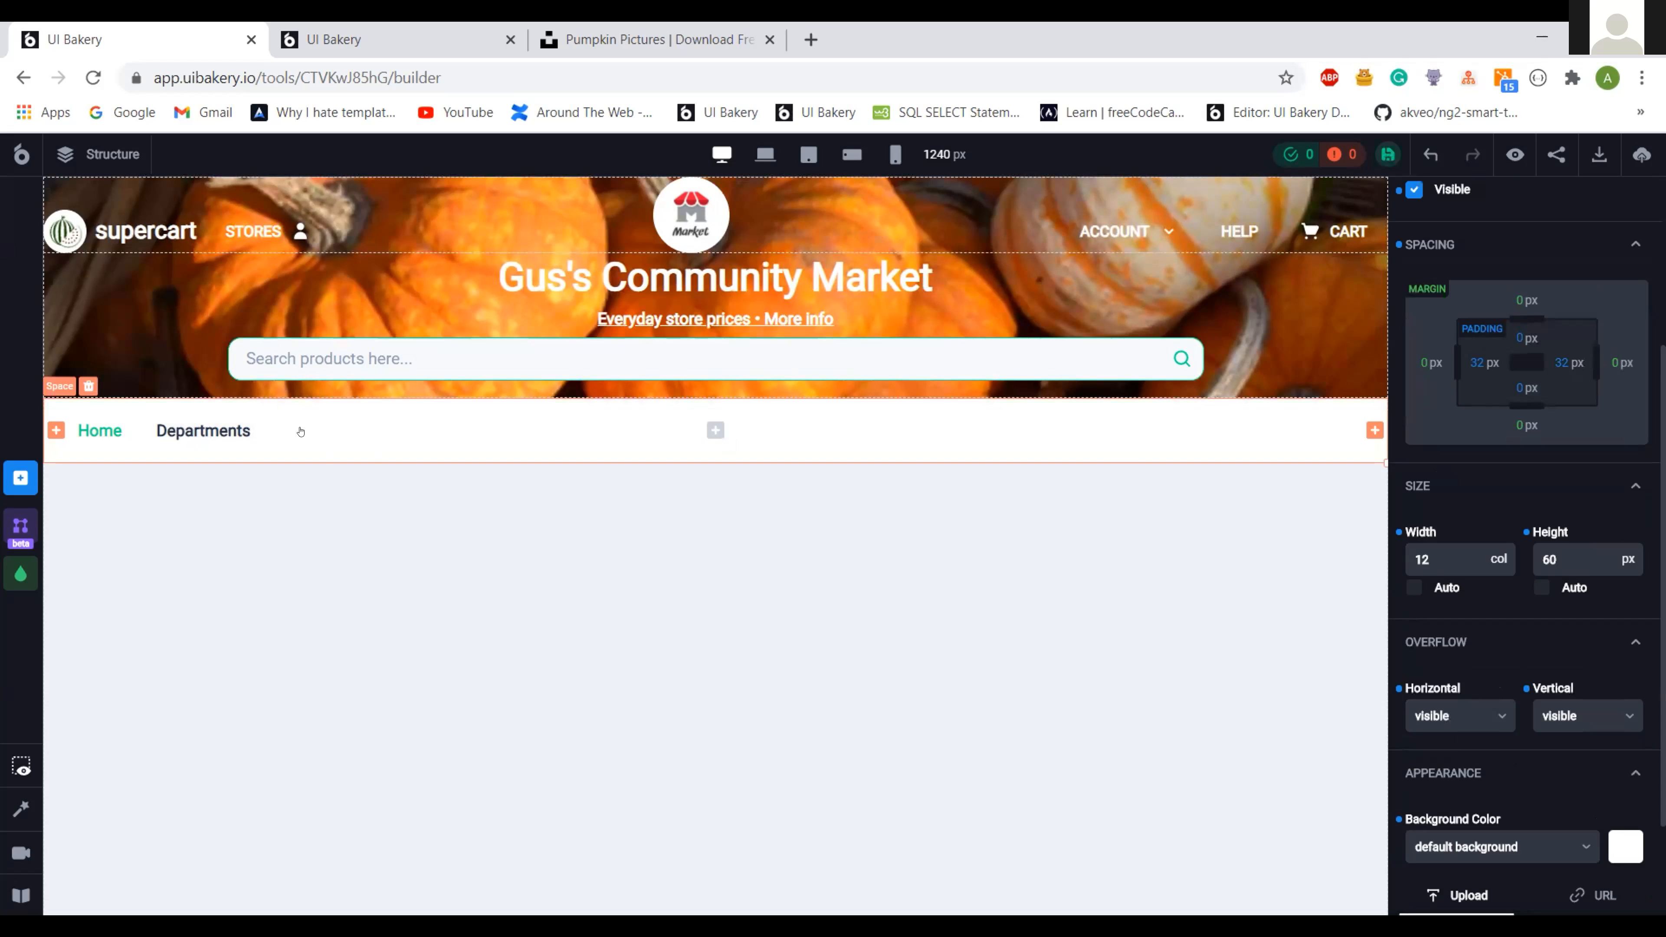
pyautogui.hotkey('ctrl', 'v')
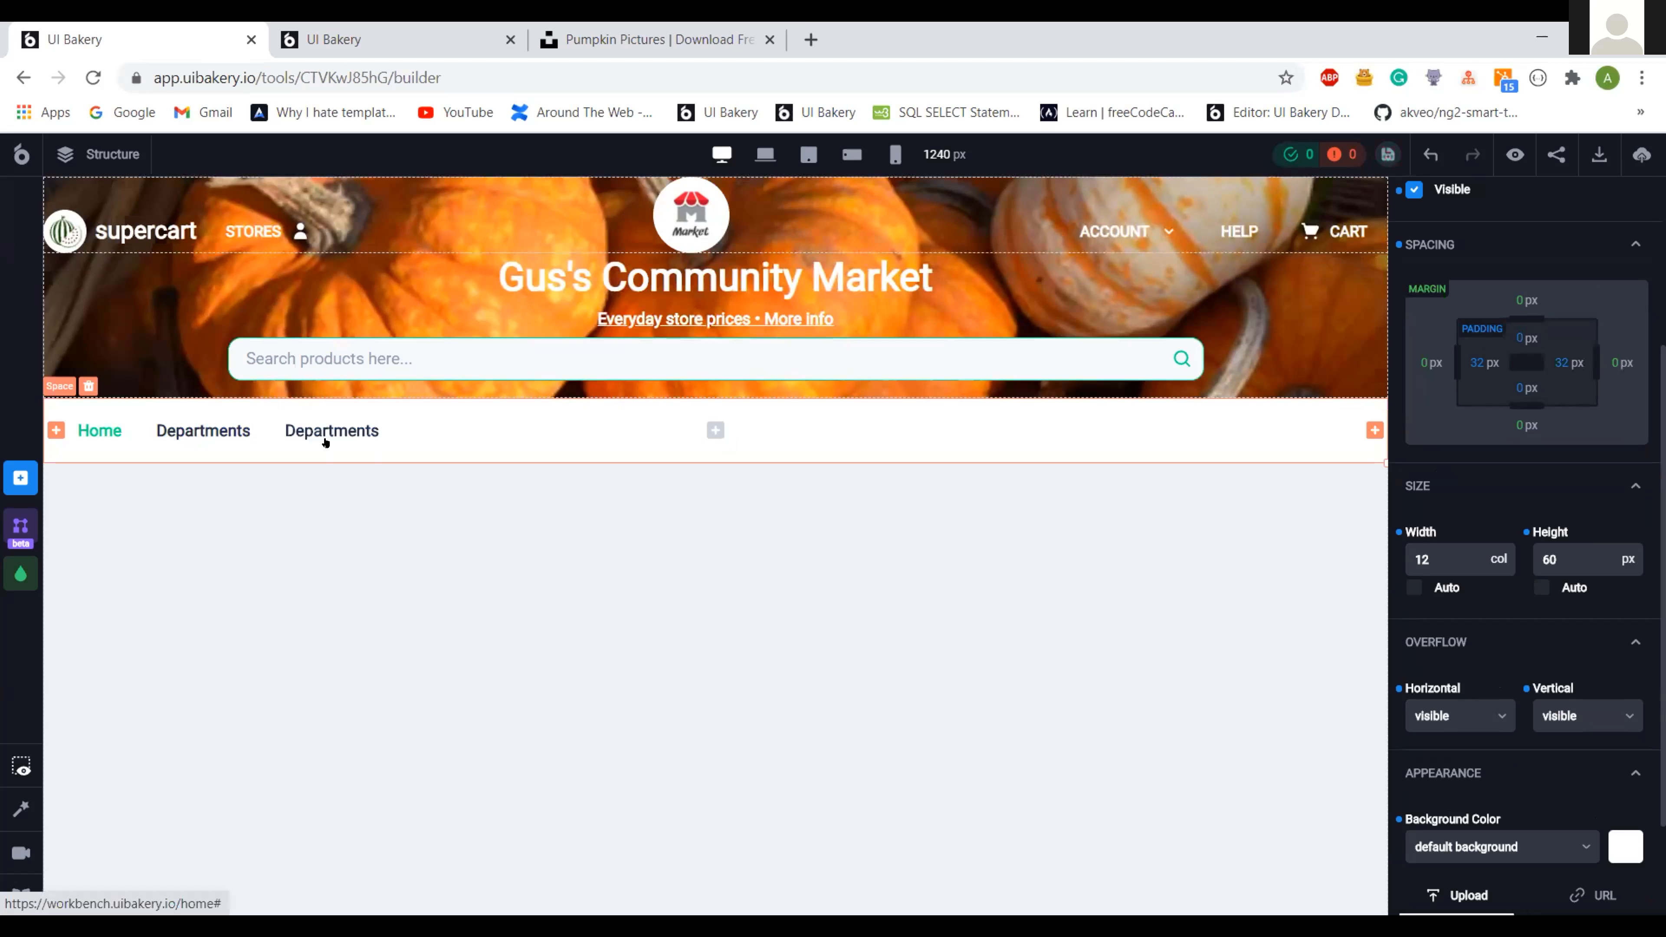
pyautogui.hotkey('ctrl', 'Tab')
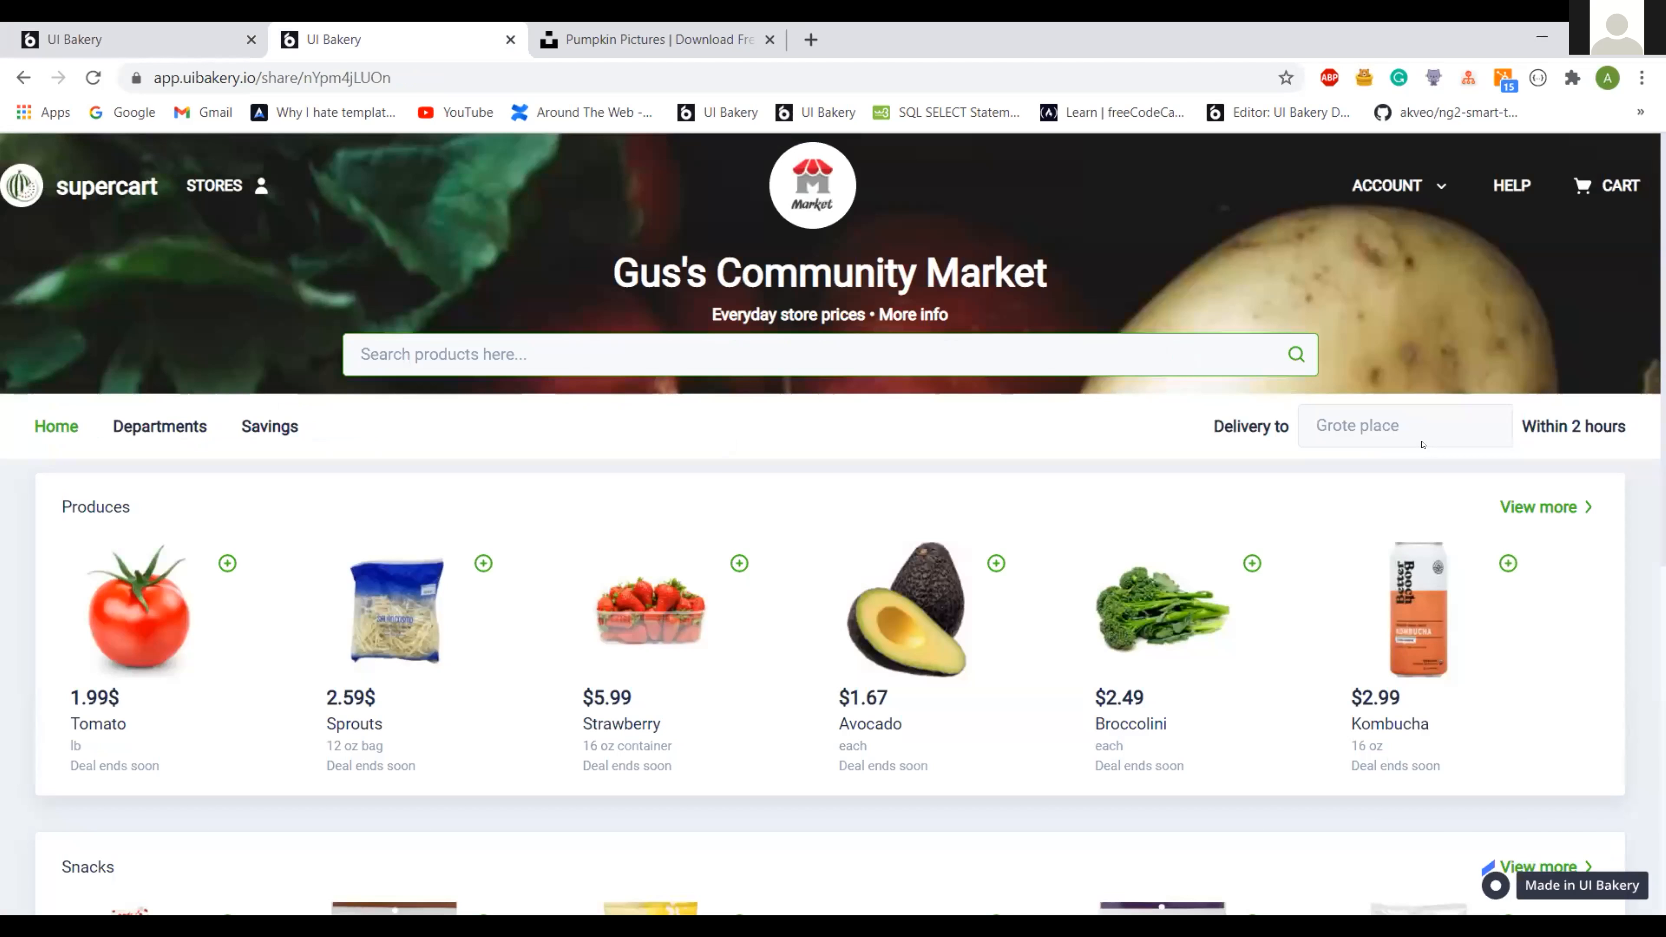
pyautogui.hotkey('ctrl', 'shift', 'Tab')
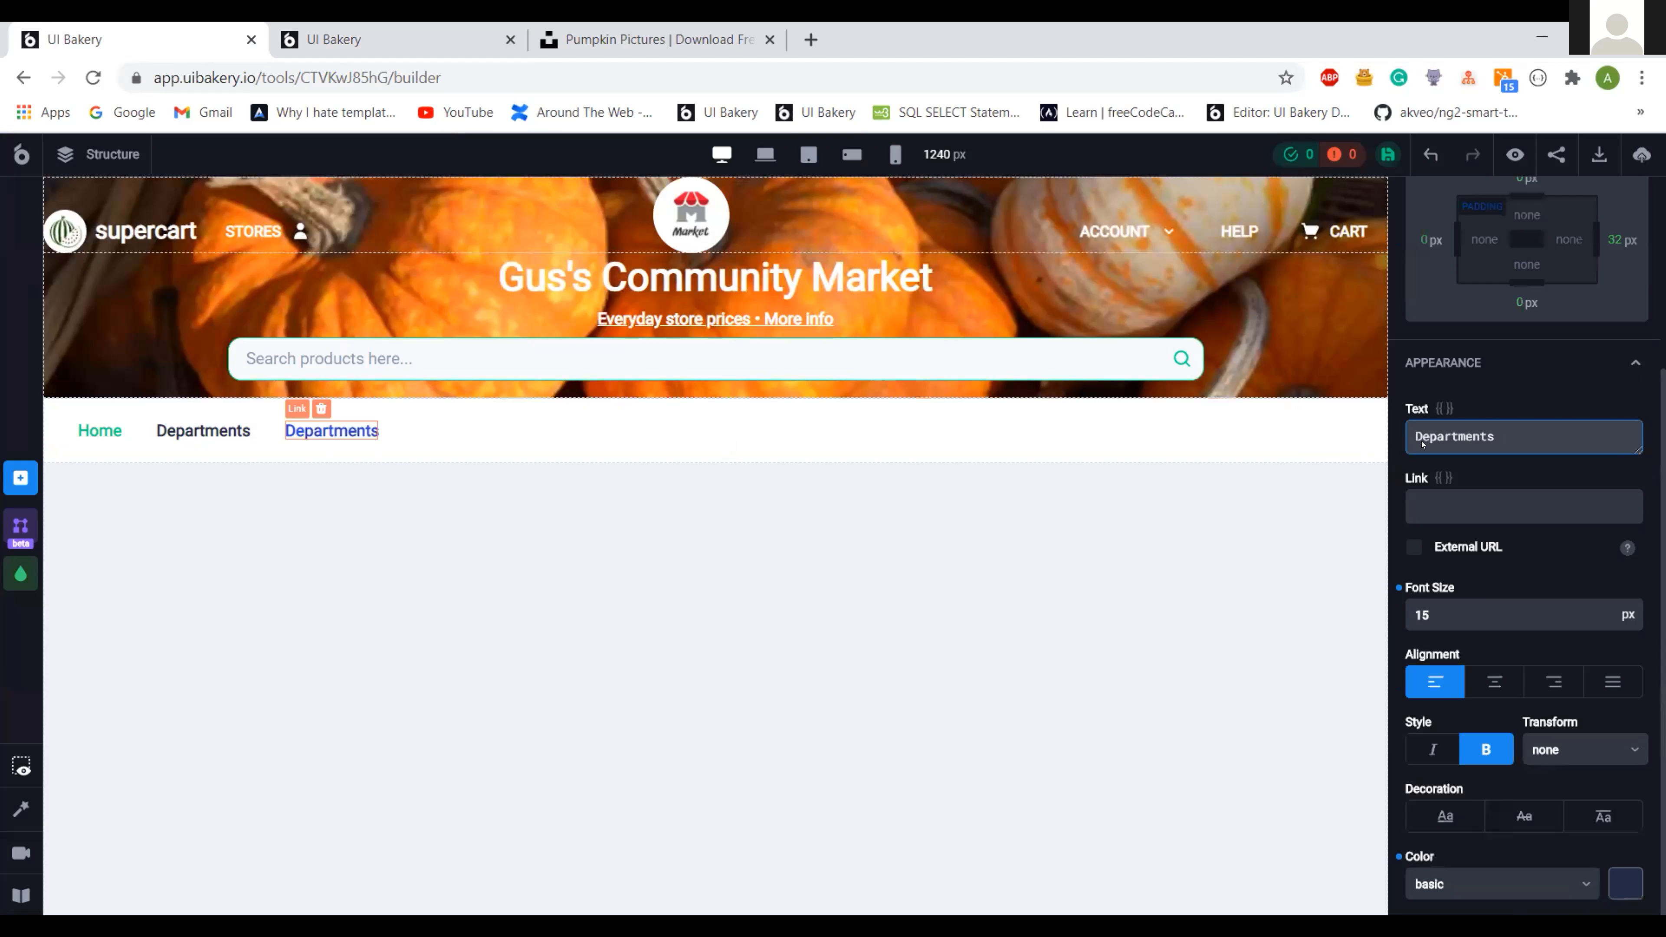
pyautogui.click(1423, 444)
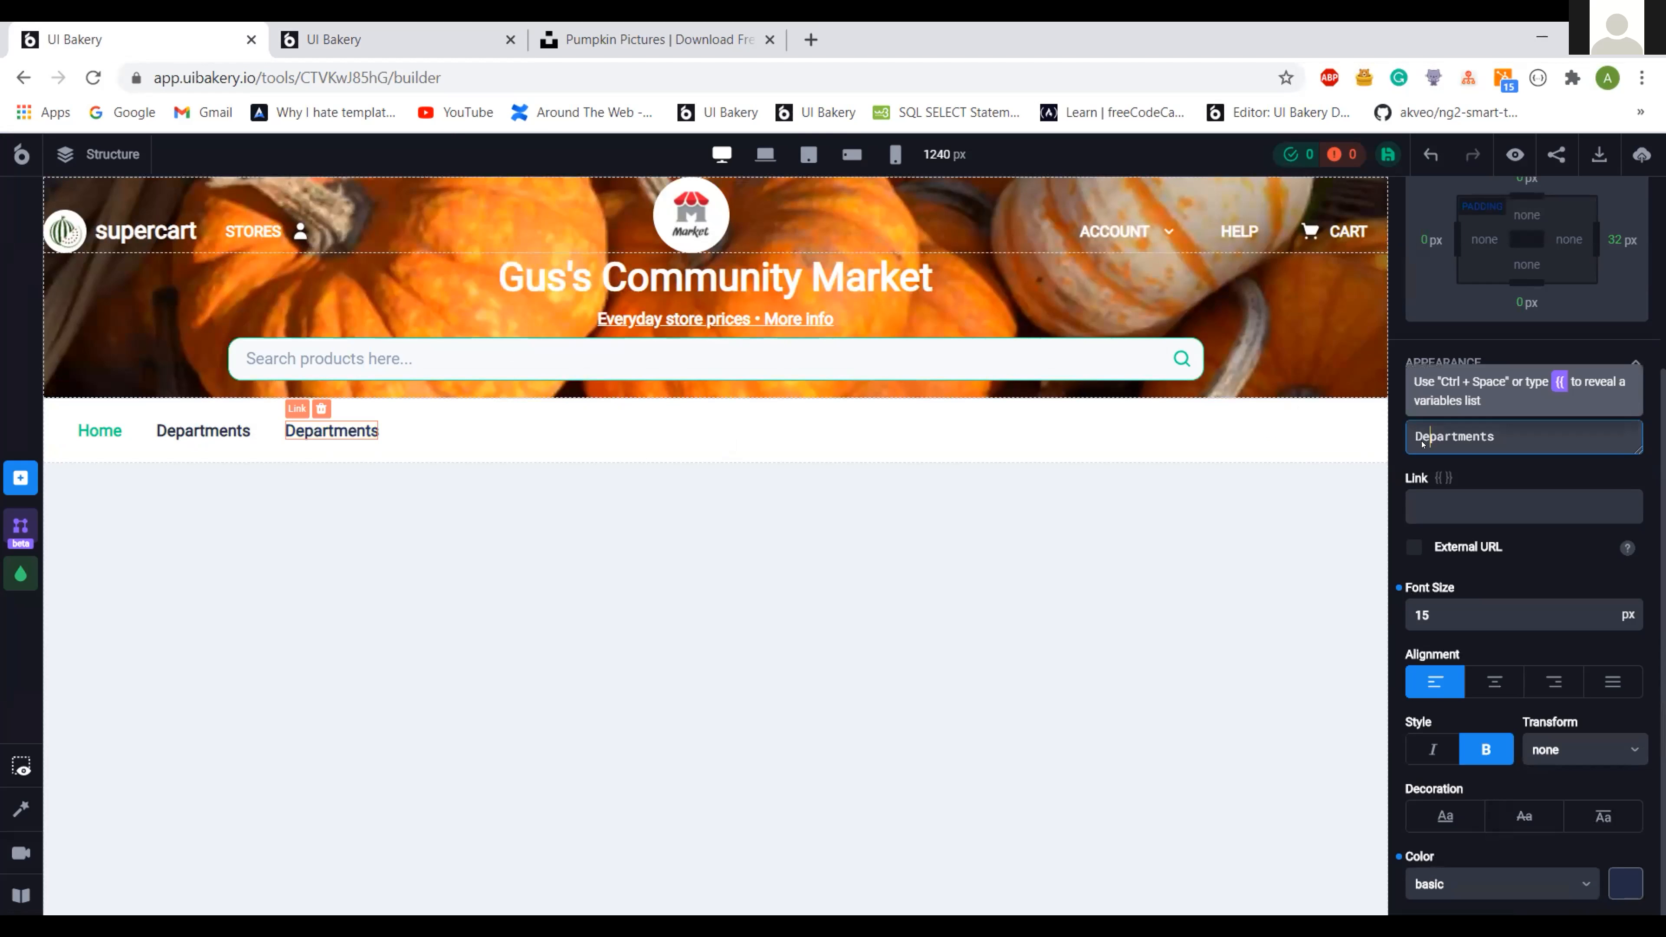
pyautogui.doubleClick(1423, 444)
pyautogui.write('Savings')
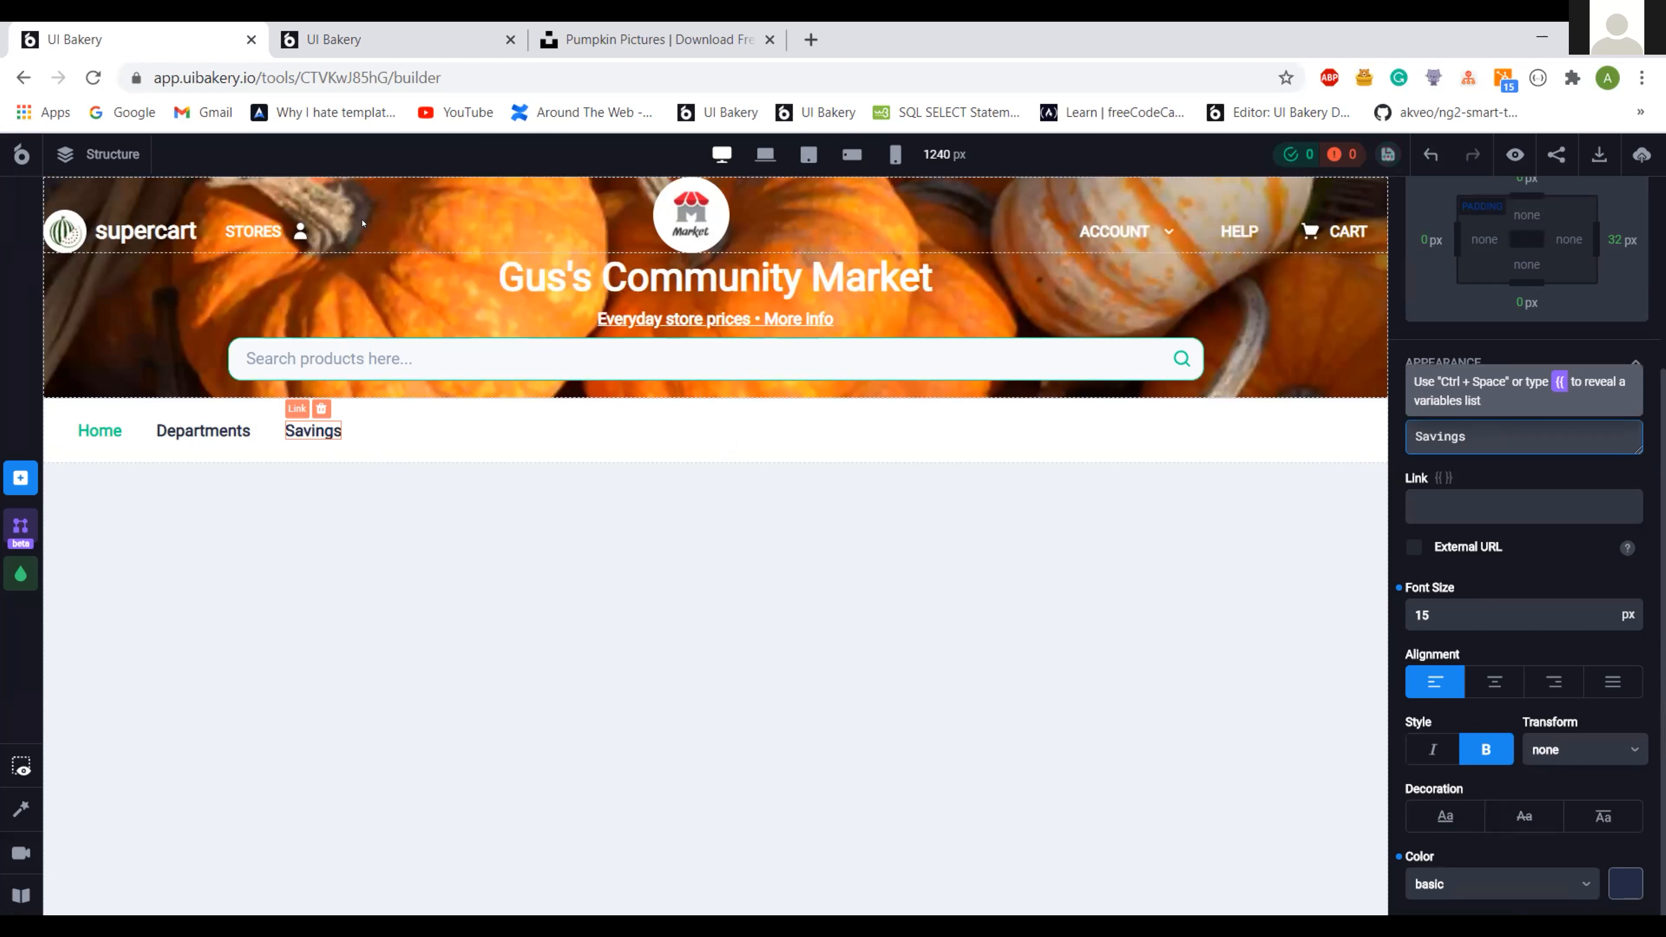
# - Check the delivery label on the reference page and add a Text element after the Savings link
pyautogui.click(337, 41)
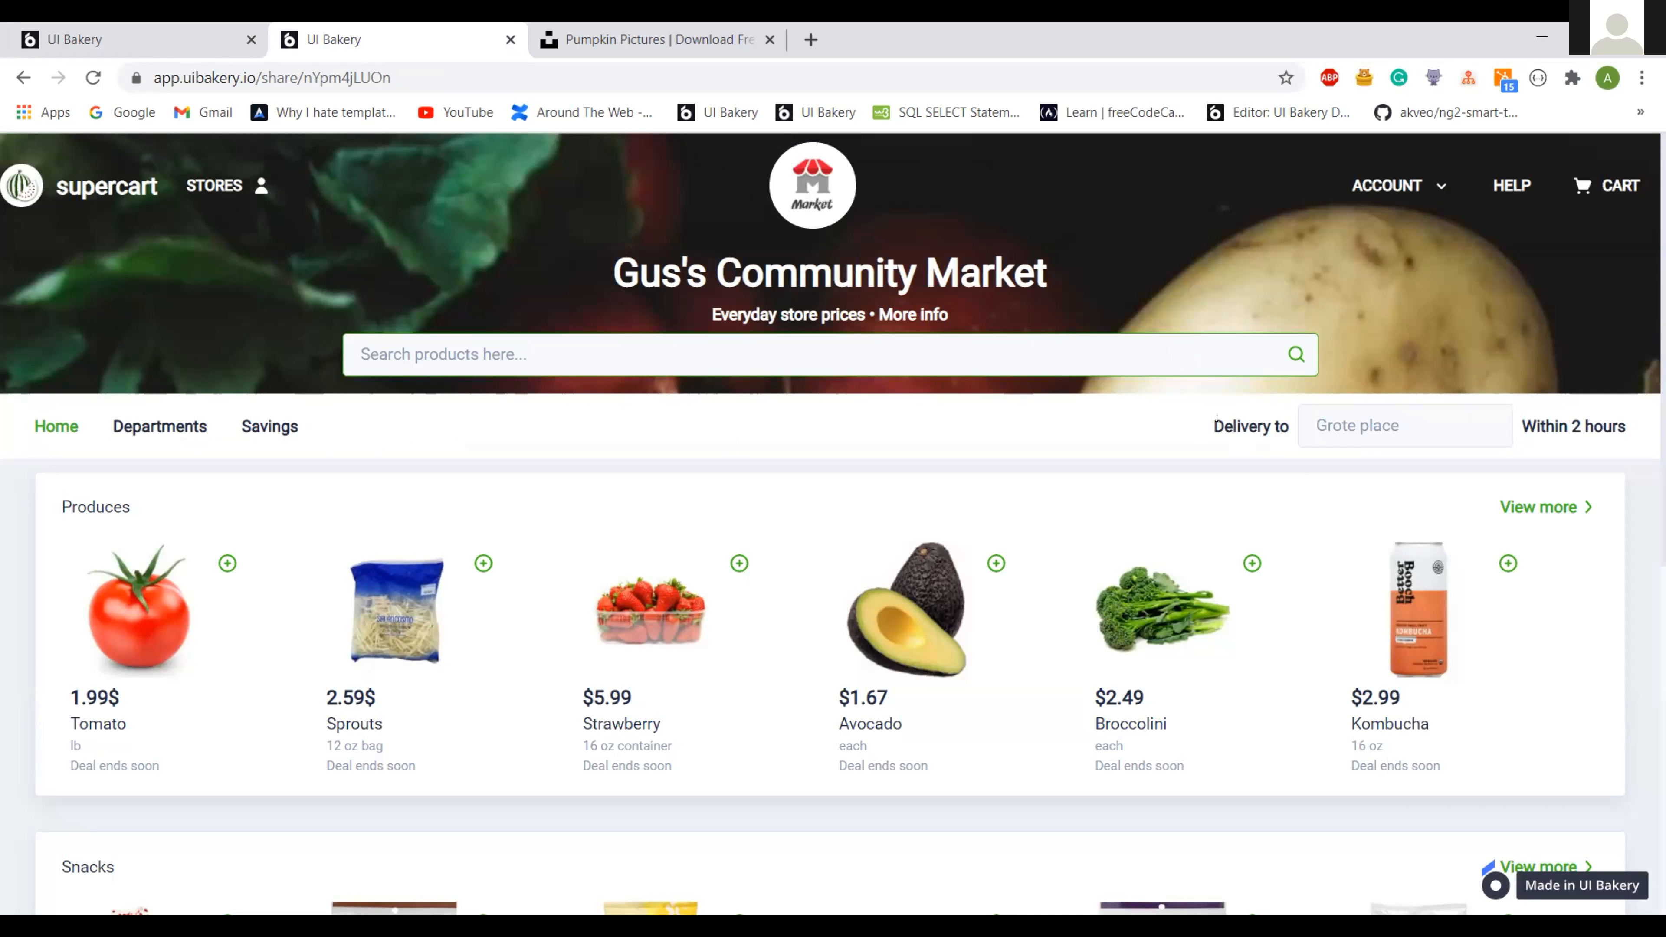
pyautogui.doubleClick(1216, 418)
pyautogui.click(173, 26)
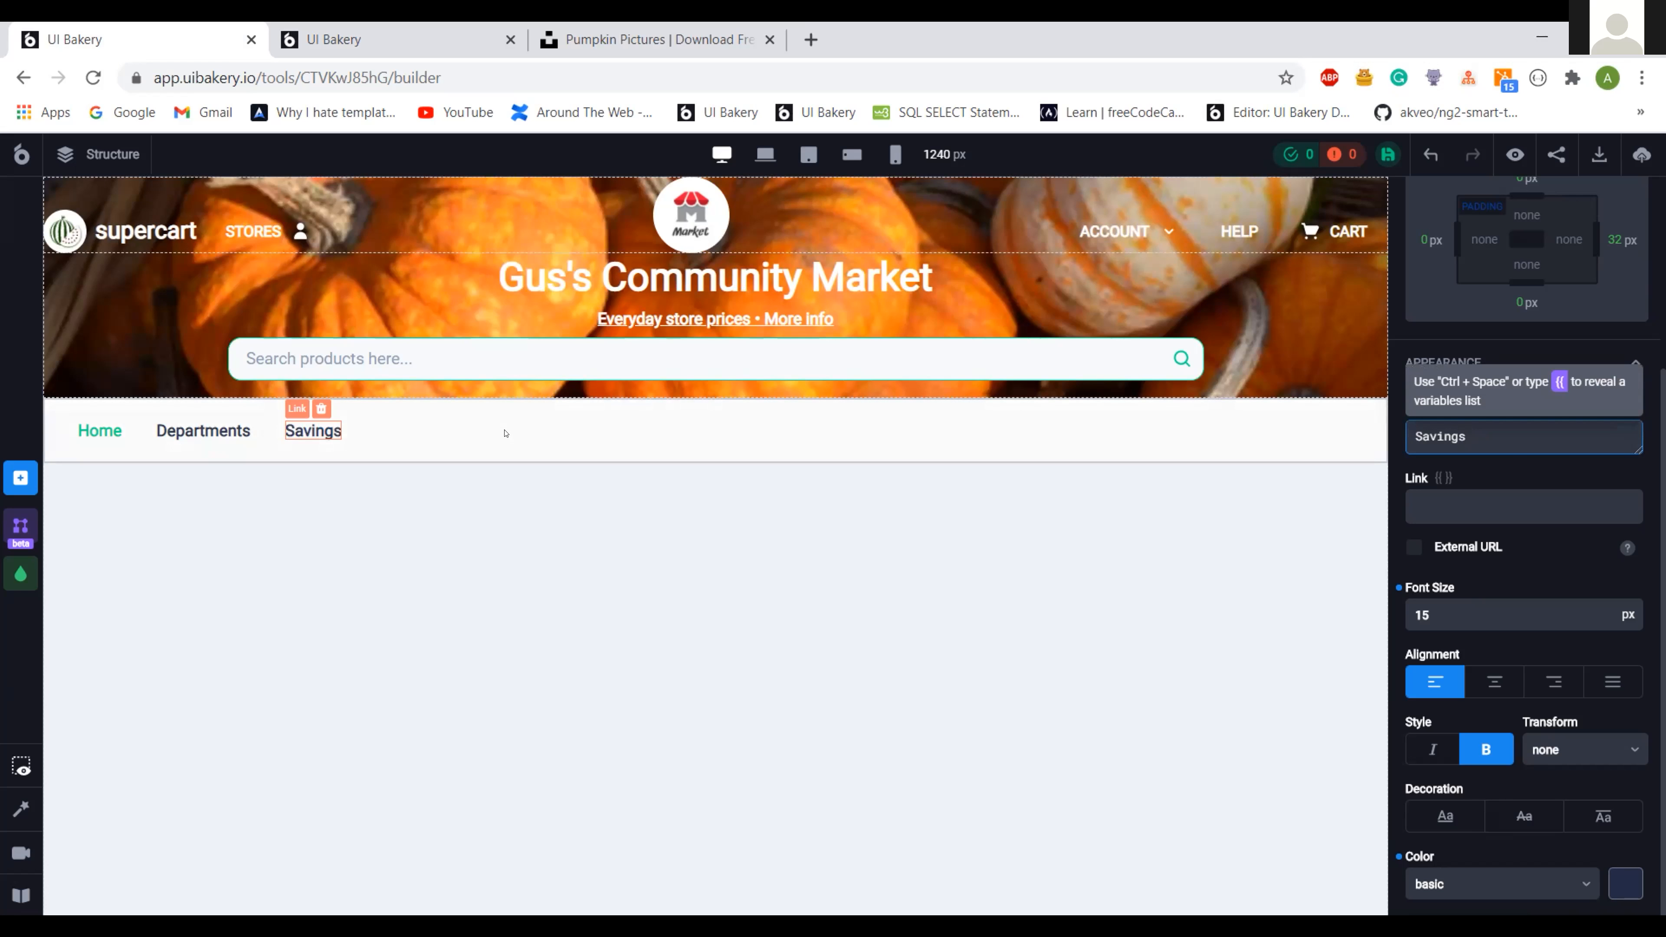
pyautogui.click(695, 432)
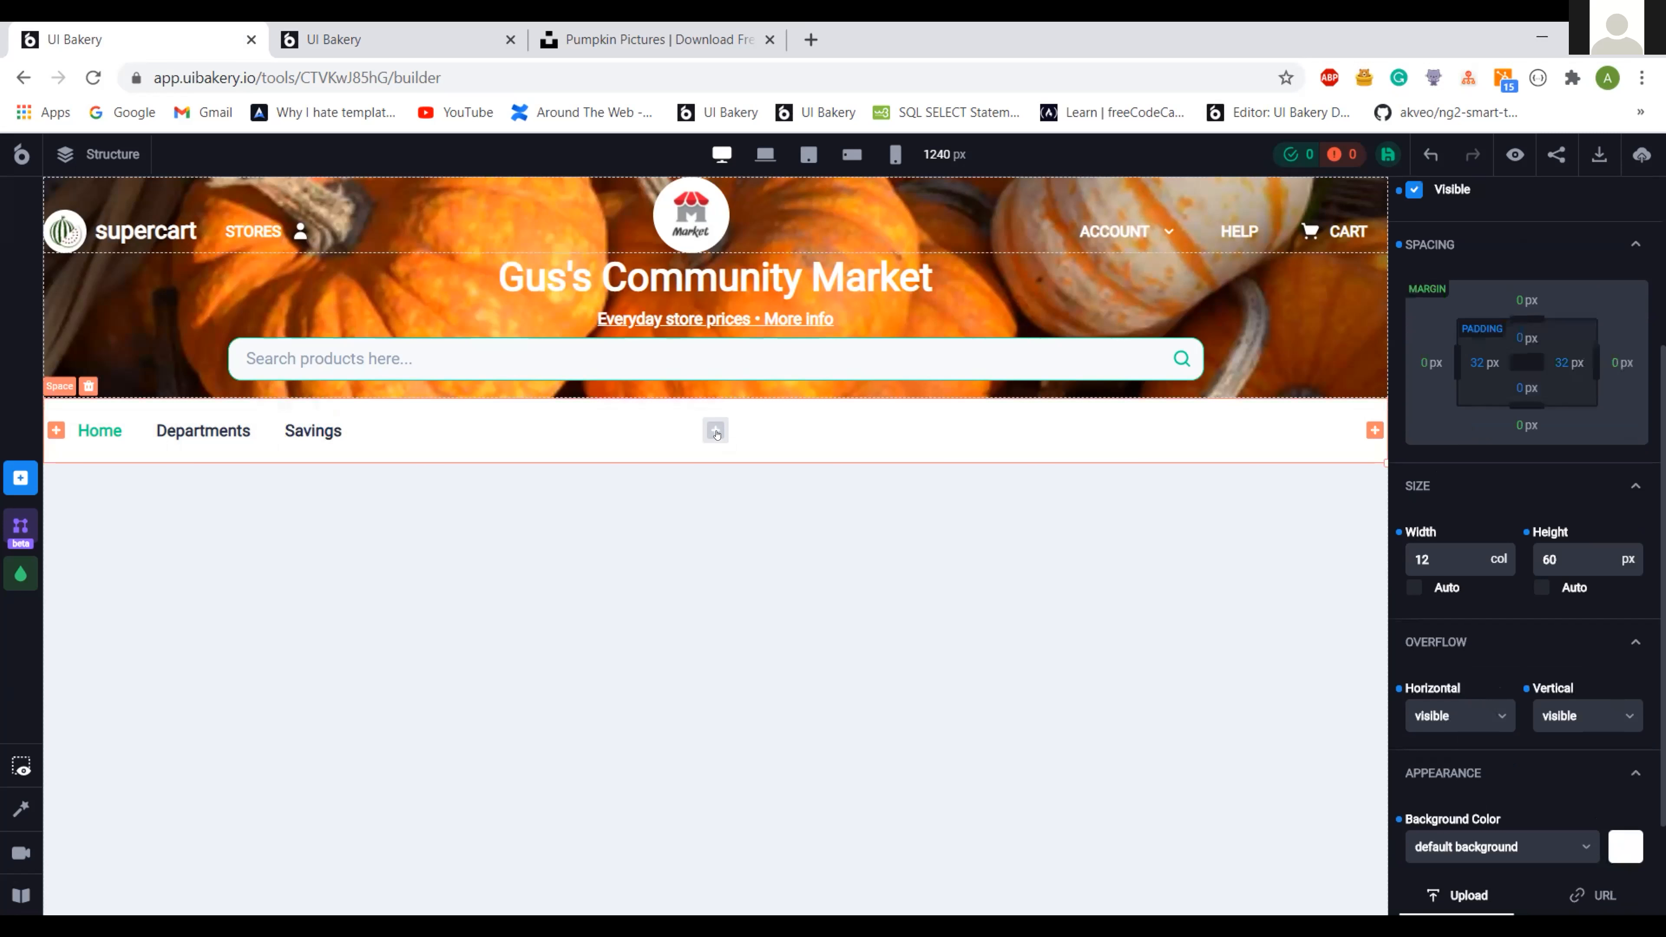
pyautogui.click(717, 433)
pyautogui.write('te')
pyautogui.click(780, 359)
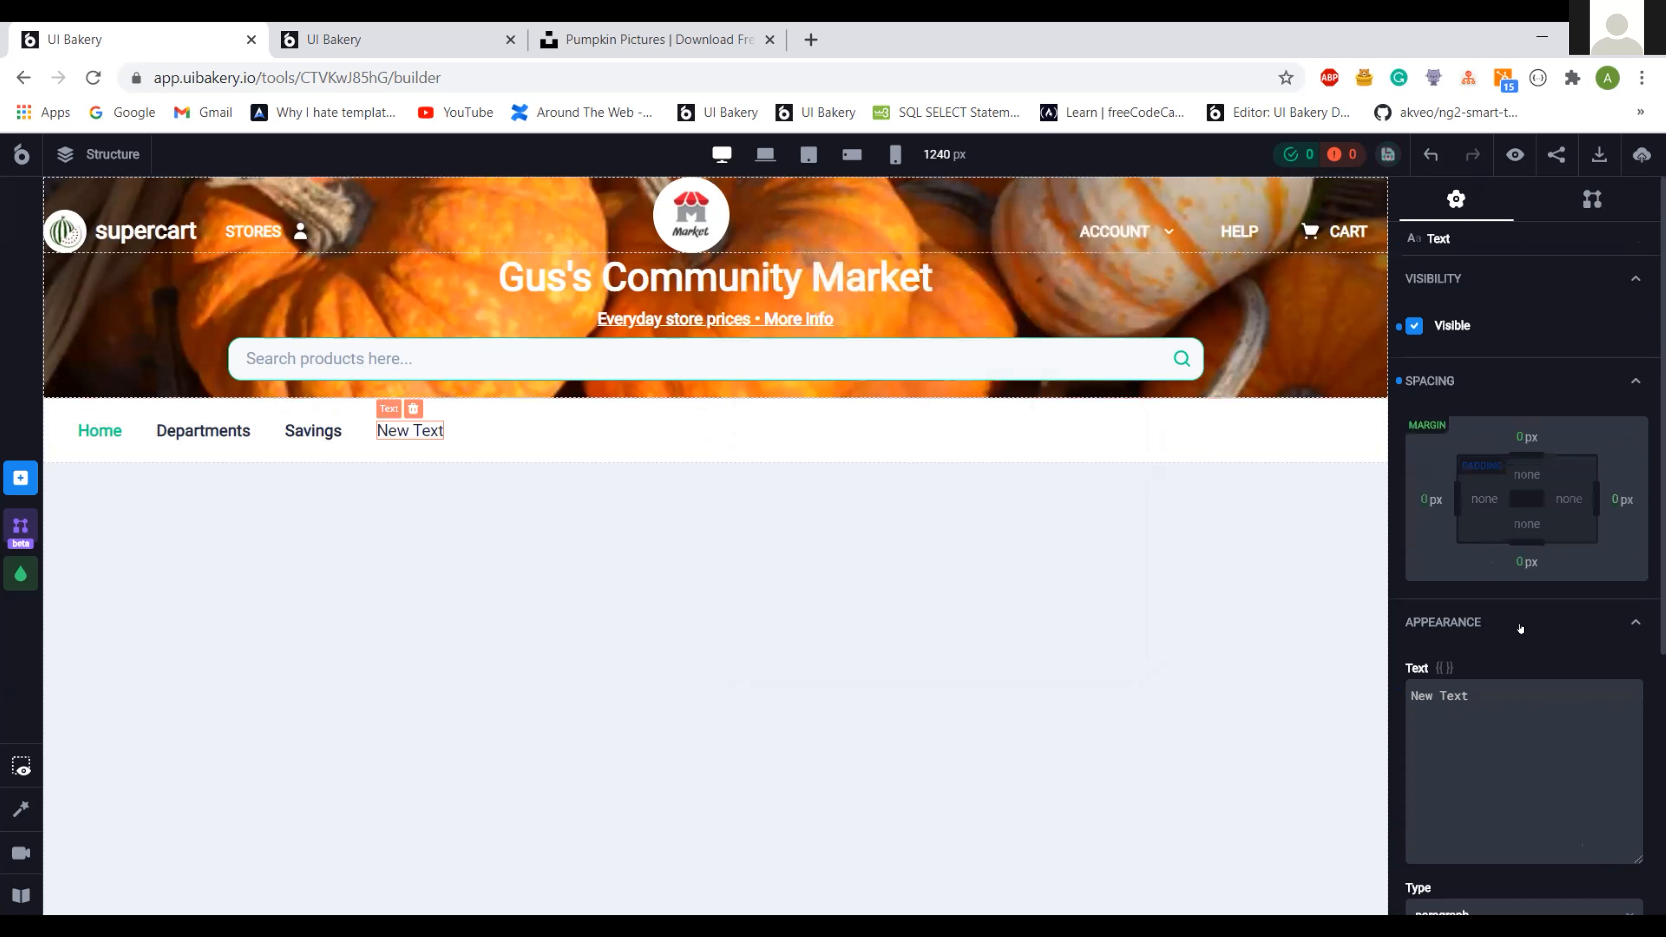
# - Make the new text element bold and set its text to "Deliver to"
pyautogui.scroll(-6, 1492, 725)
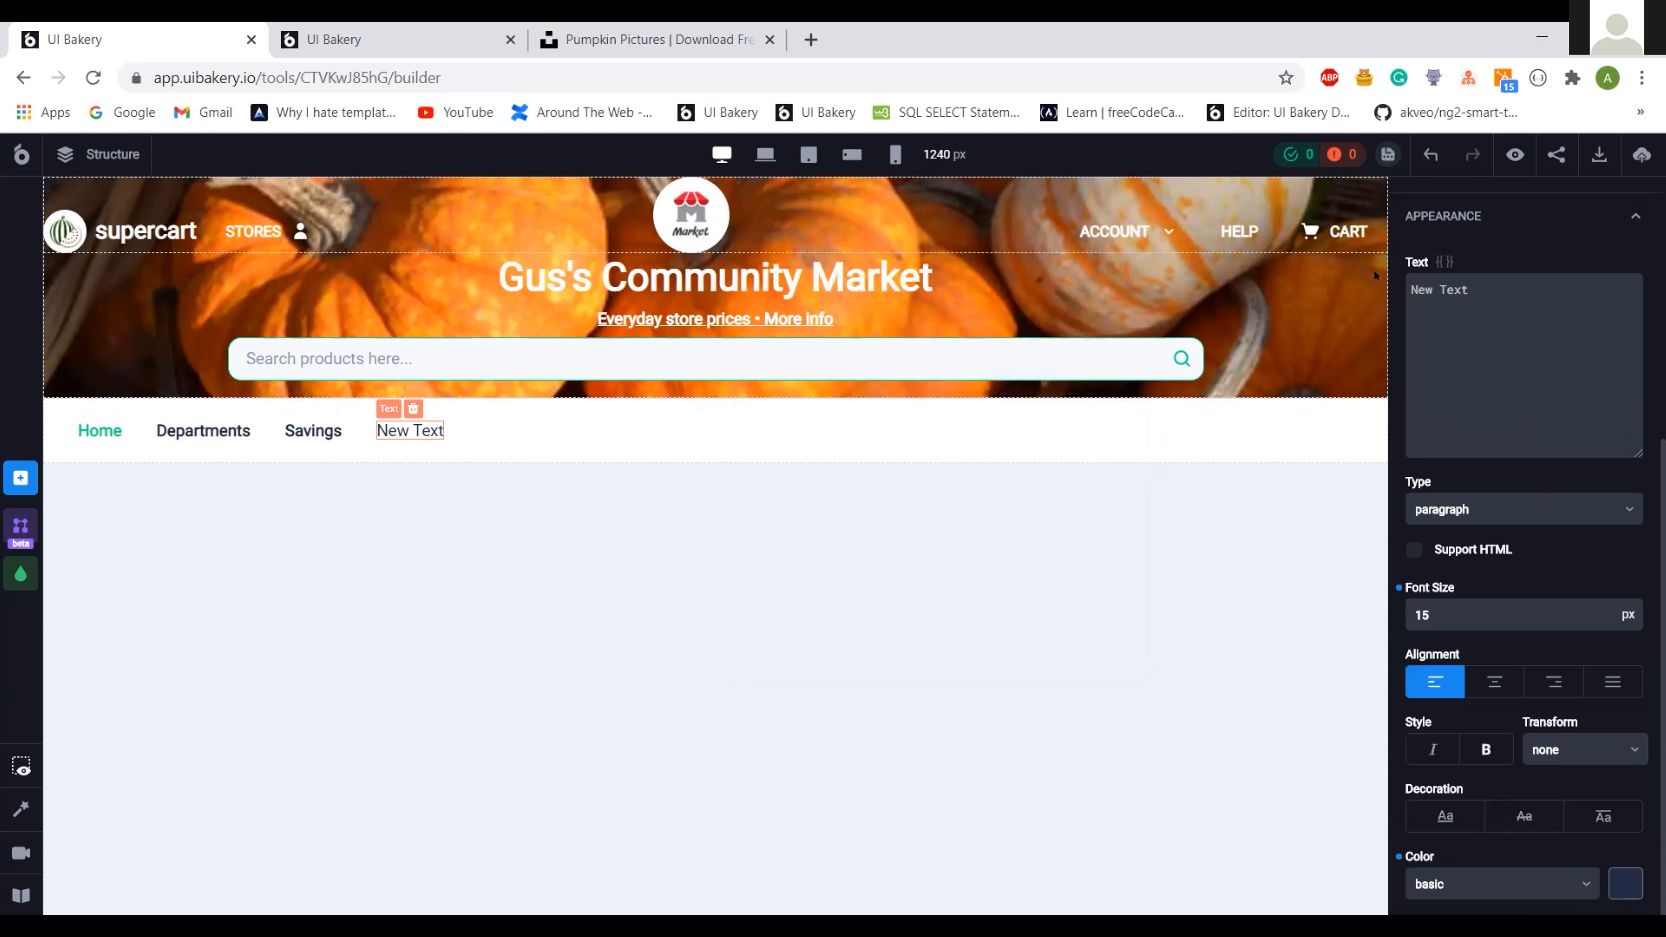
pyautogui.click(1487, 750)
pyautogui.moveTo(1470, 291); pyautogui.dragTo(1376, 276)
pyautogui.write('Deli')
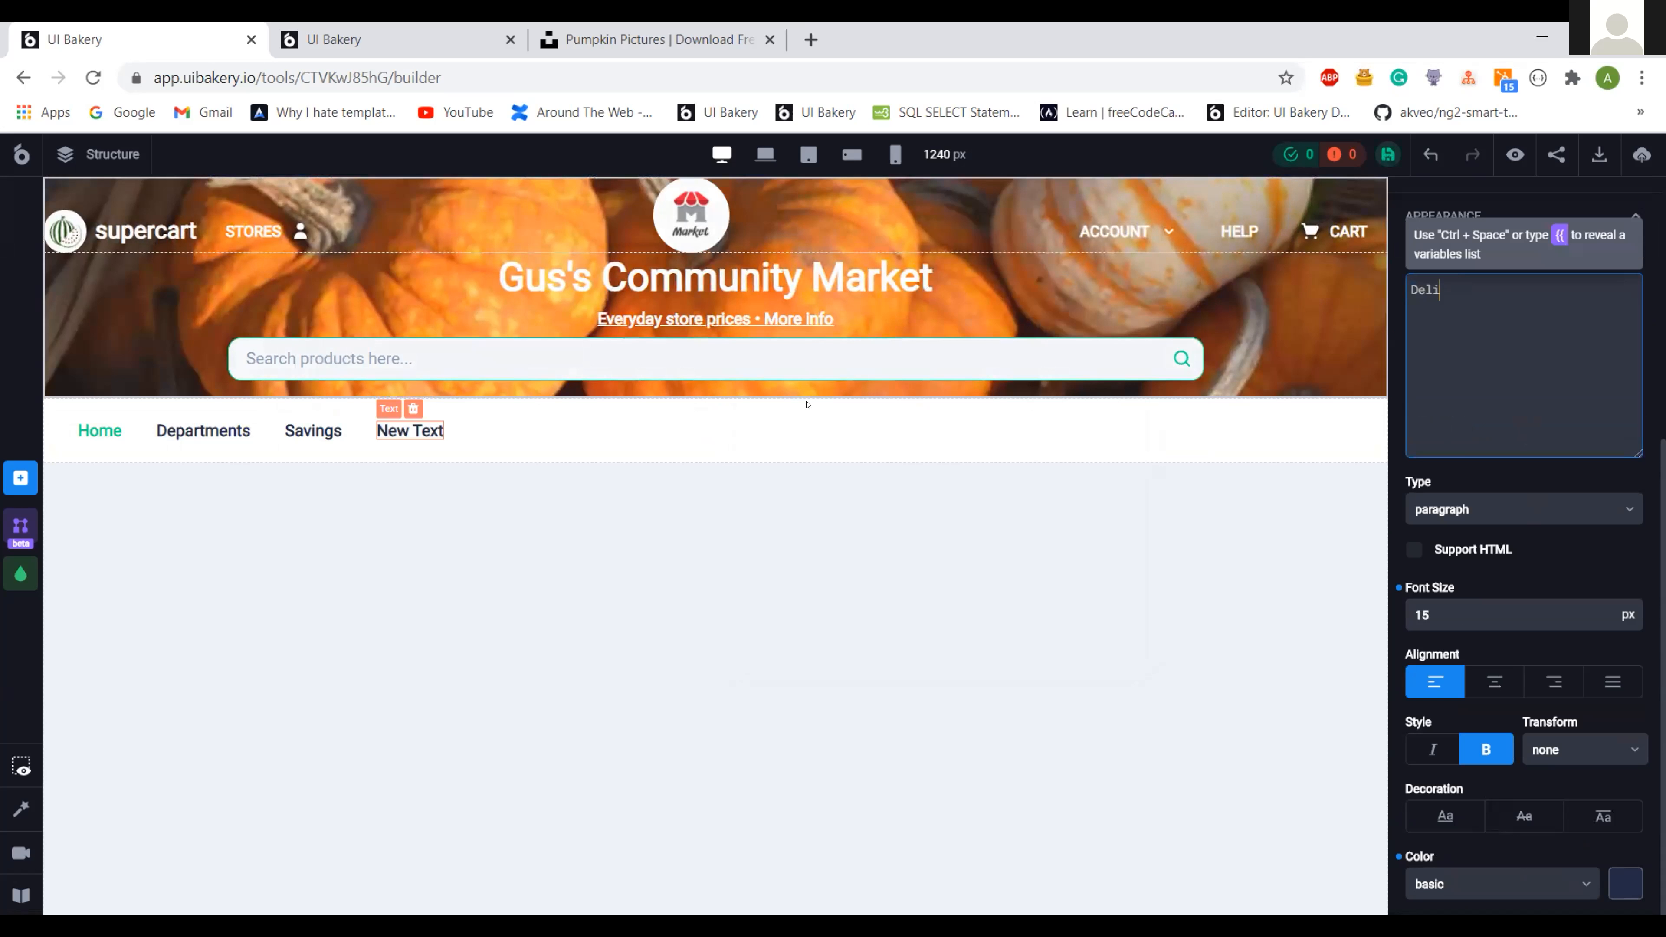
pyautogui.write('ver to')
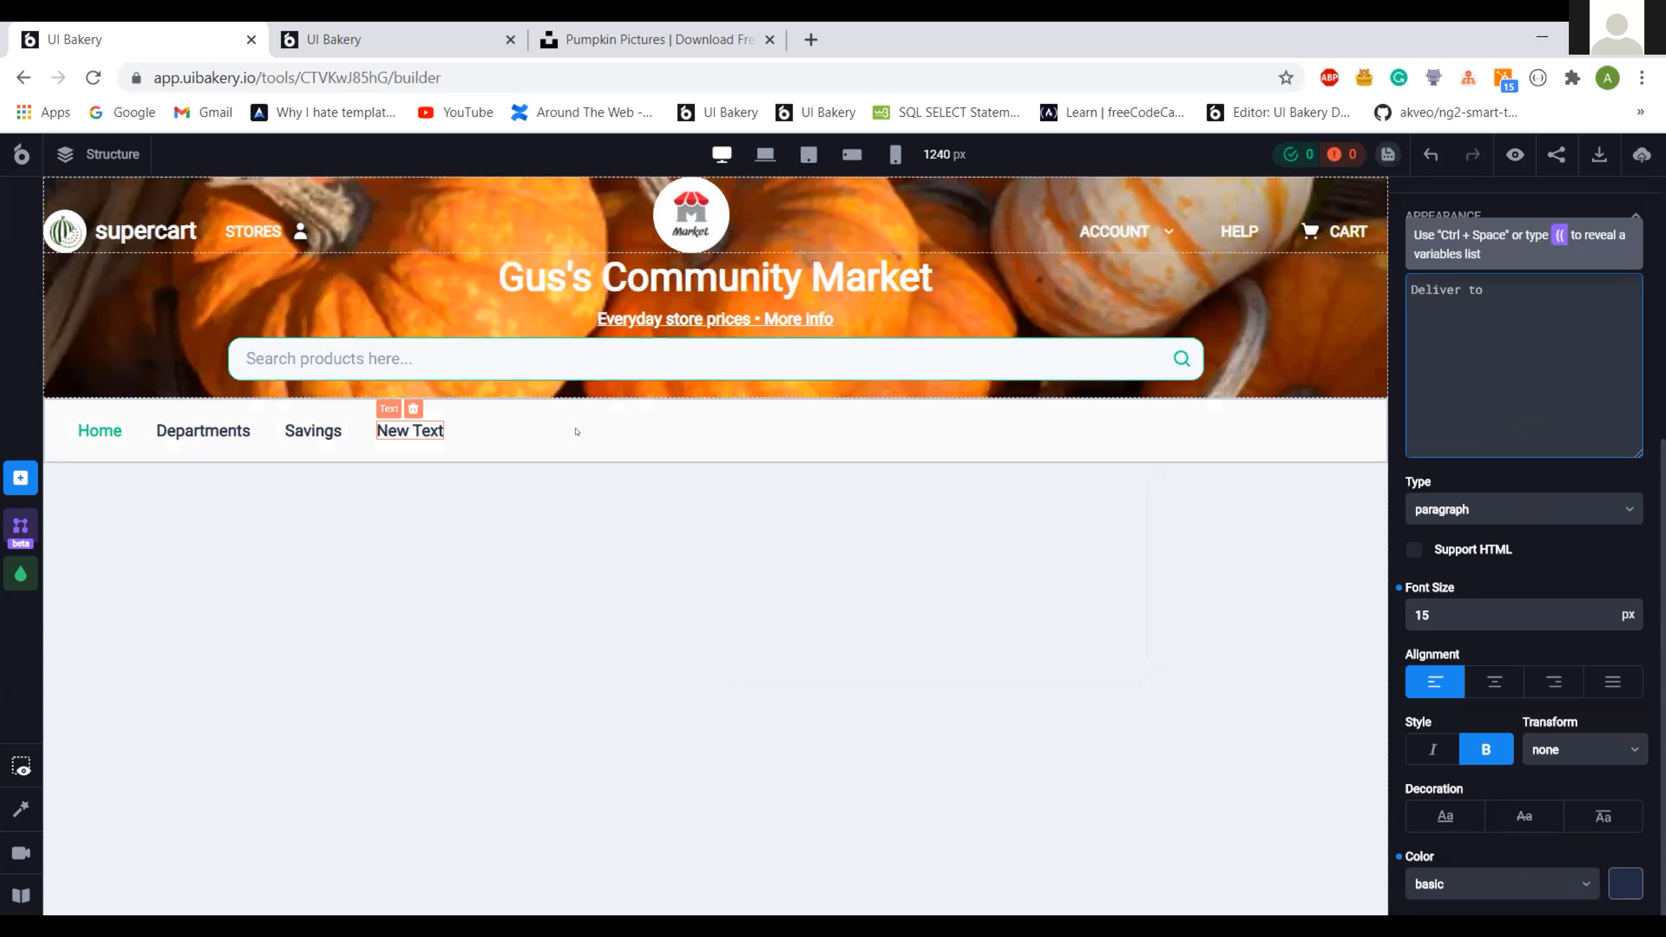
# - Set the right margin of the "Deliver to" text to 32 px and check the element that follows it on the reference page
pyautogui.scroll(5, 1614, 487)
pyautogui.click(1615, 487)
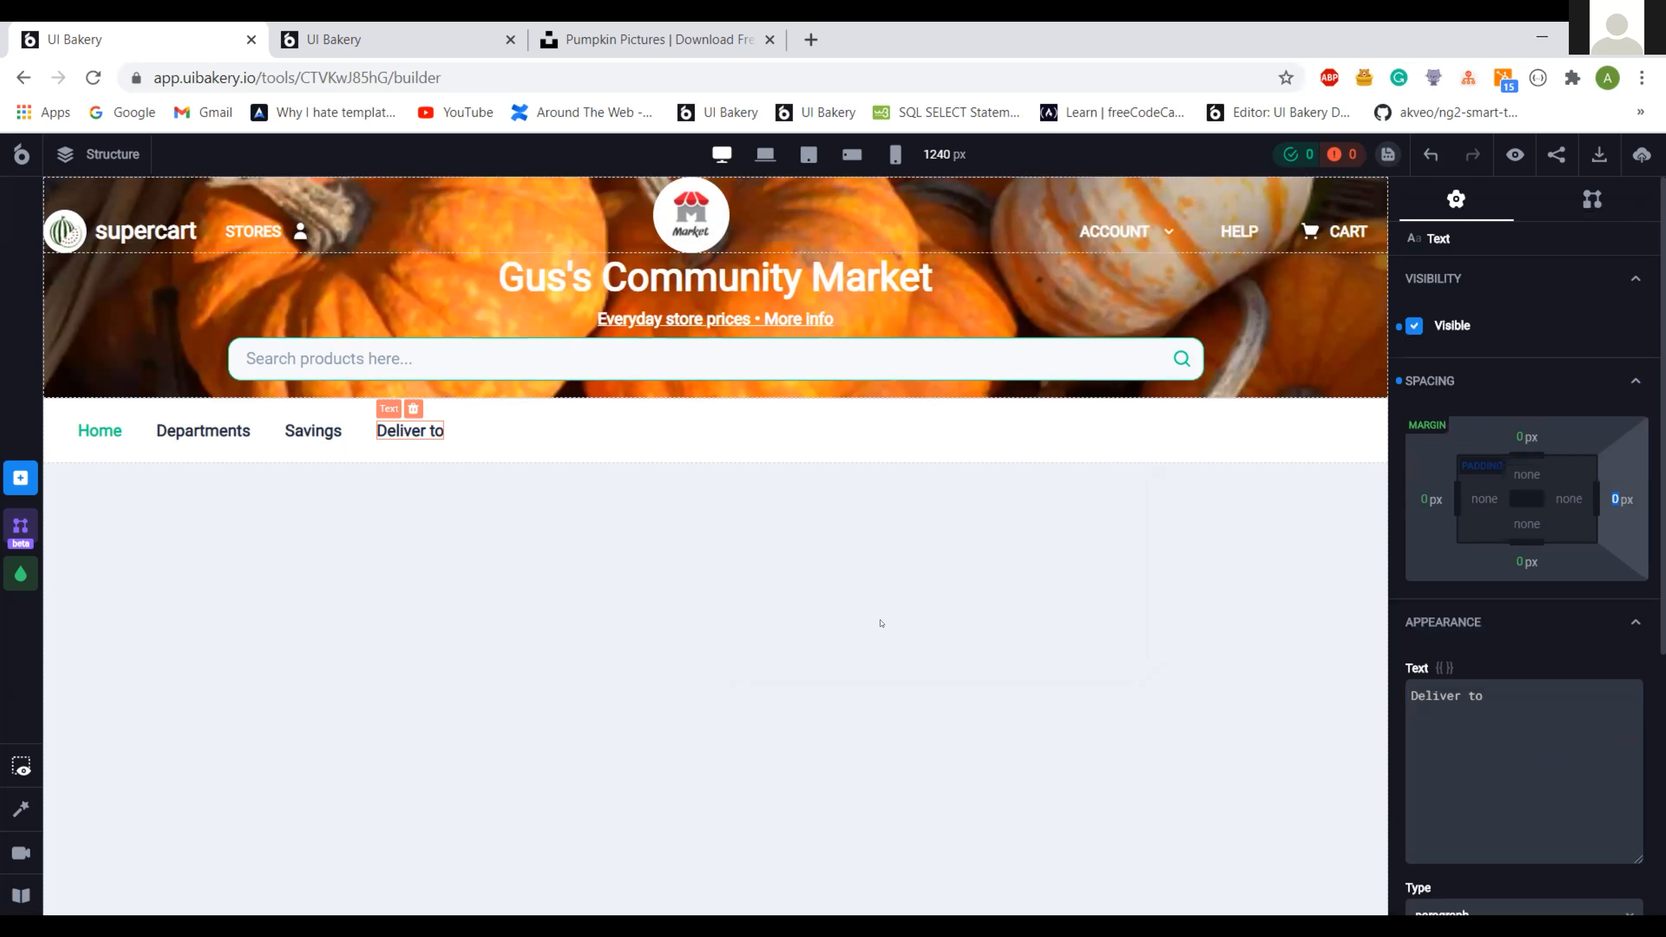
pyautogui.hotkey('ctrl', 'Tab')
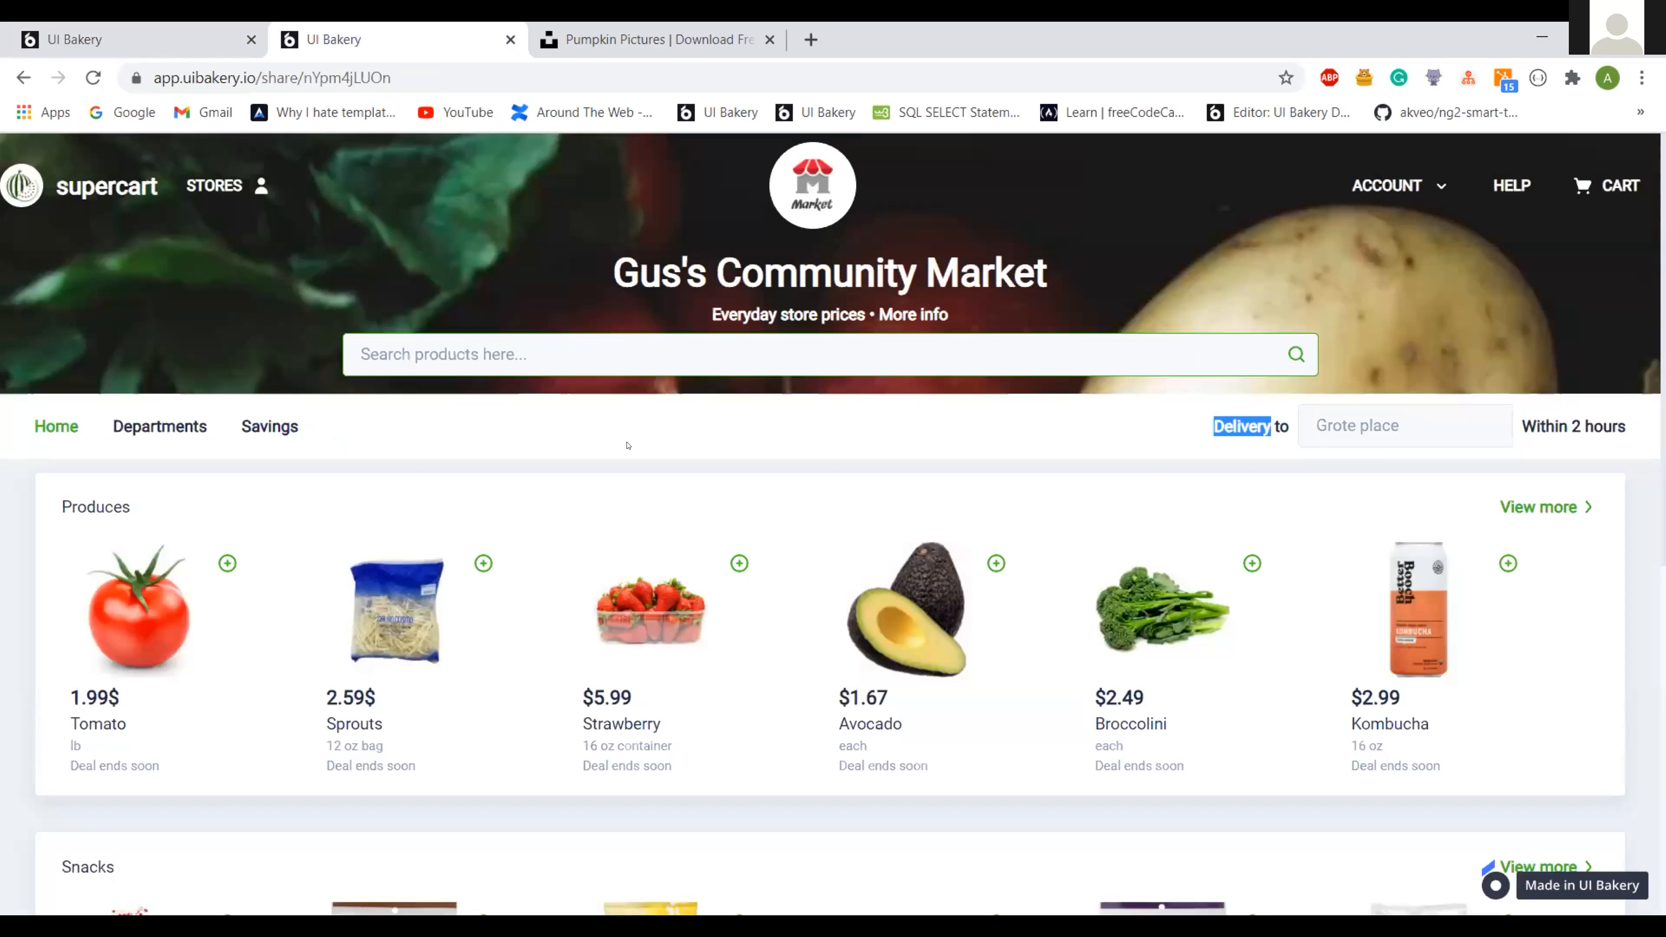
pyautogui.hotkey('ctrl', 'shift', 'Tab')
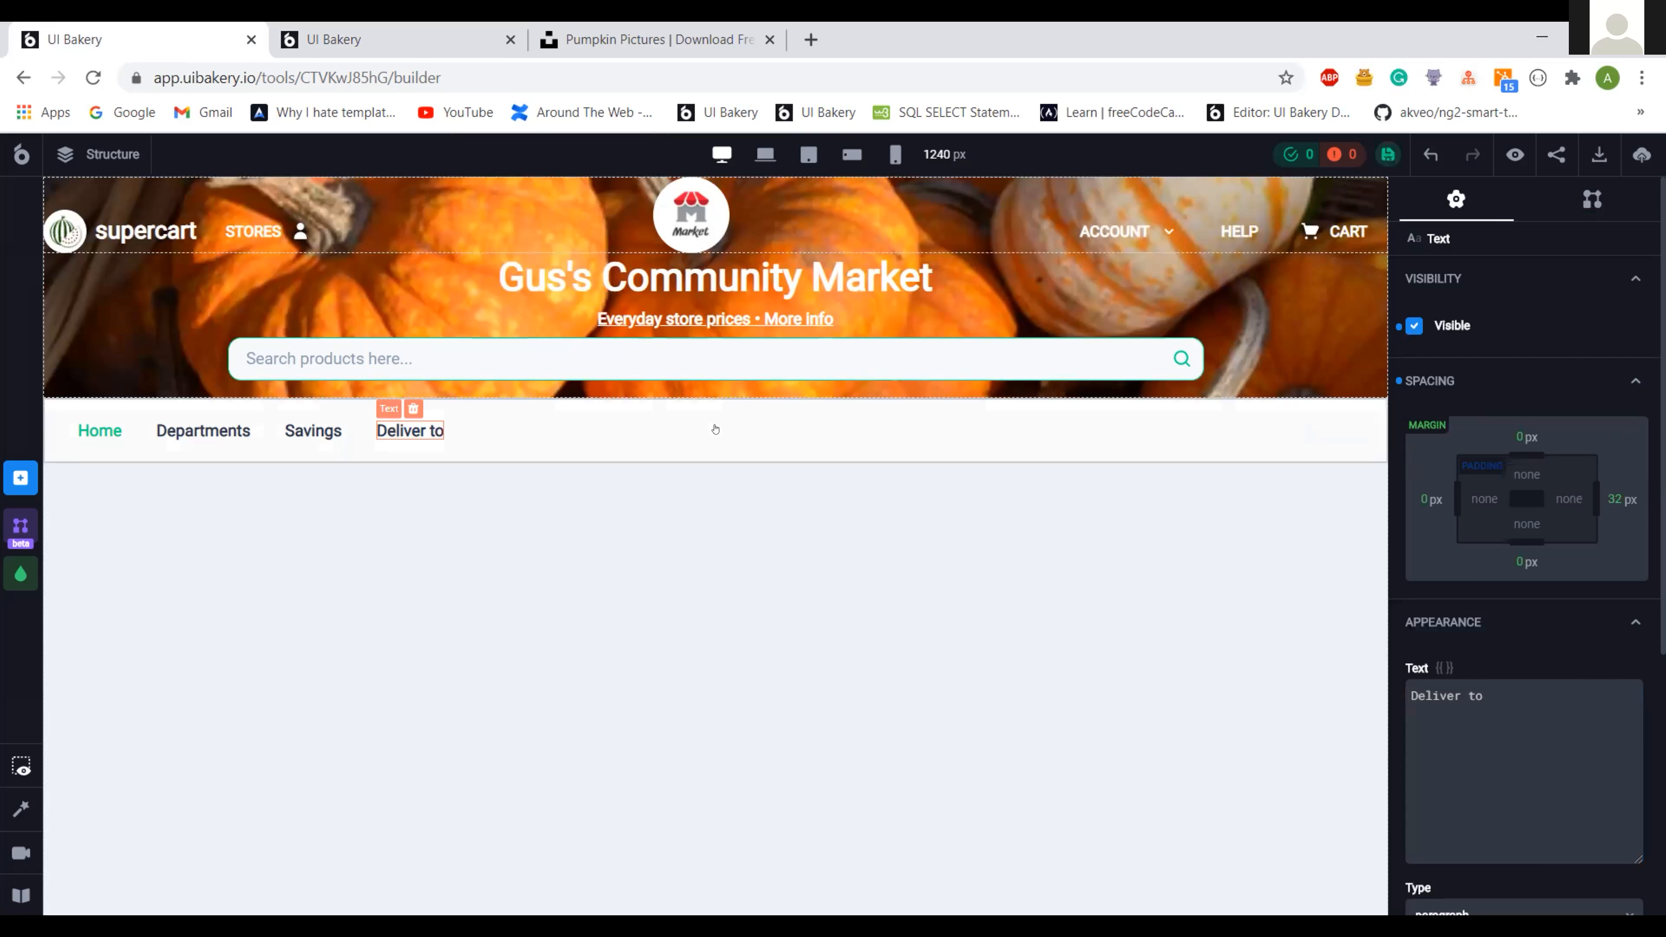
# - Add an Input element to the navigation row after the "Deliver to" text
pyautogui.click(716, 429)
pyautogui.write('in')
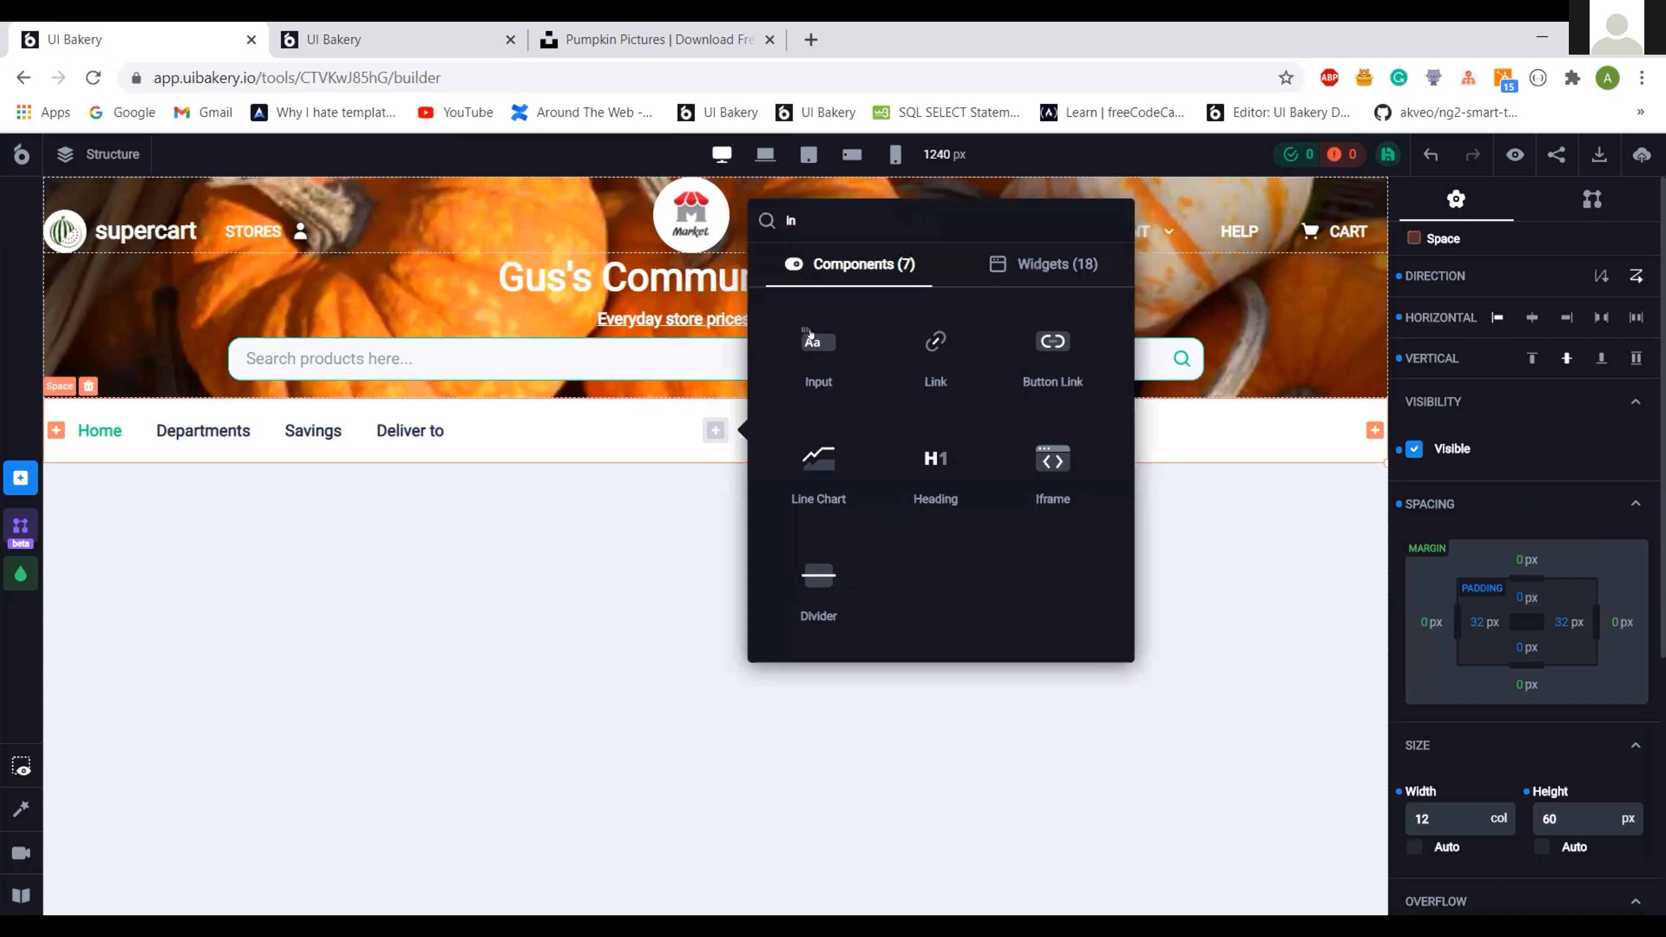
pyautogui.click(811, 333)
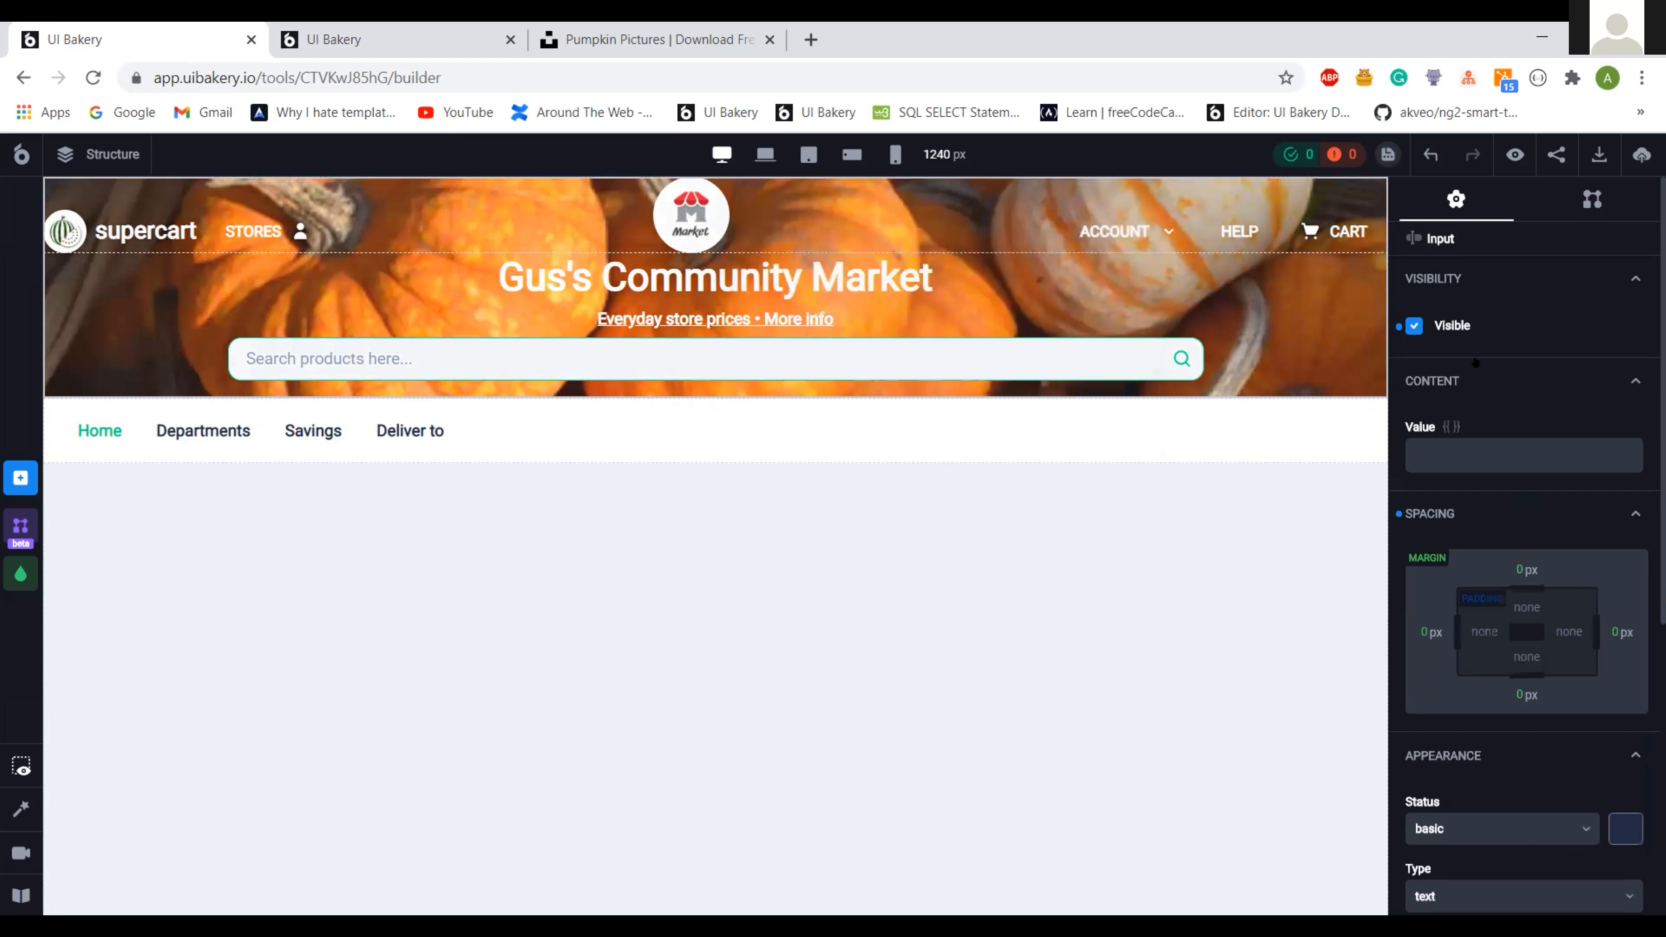
# - Check the delivery field on the reference page and set the new input's placeholder to "Grote place"
pyautogui.click(449, 27)
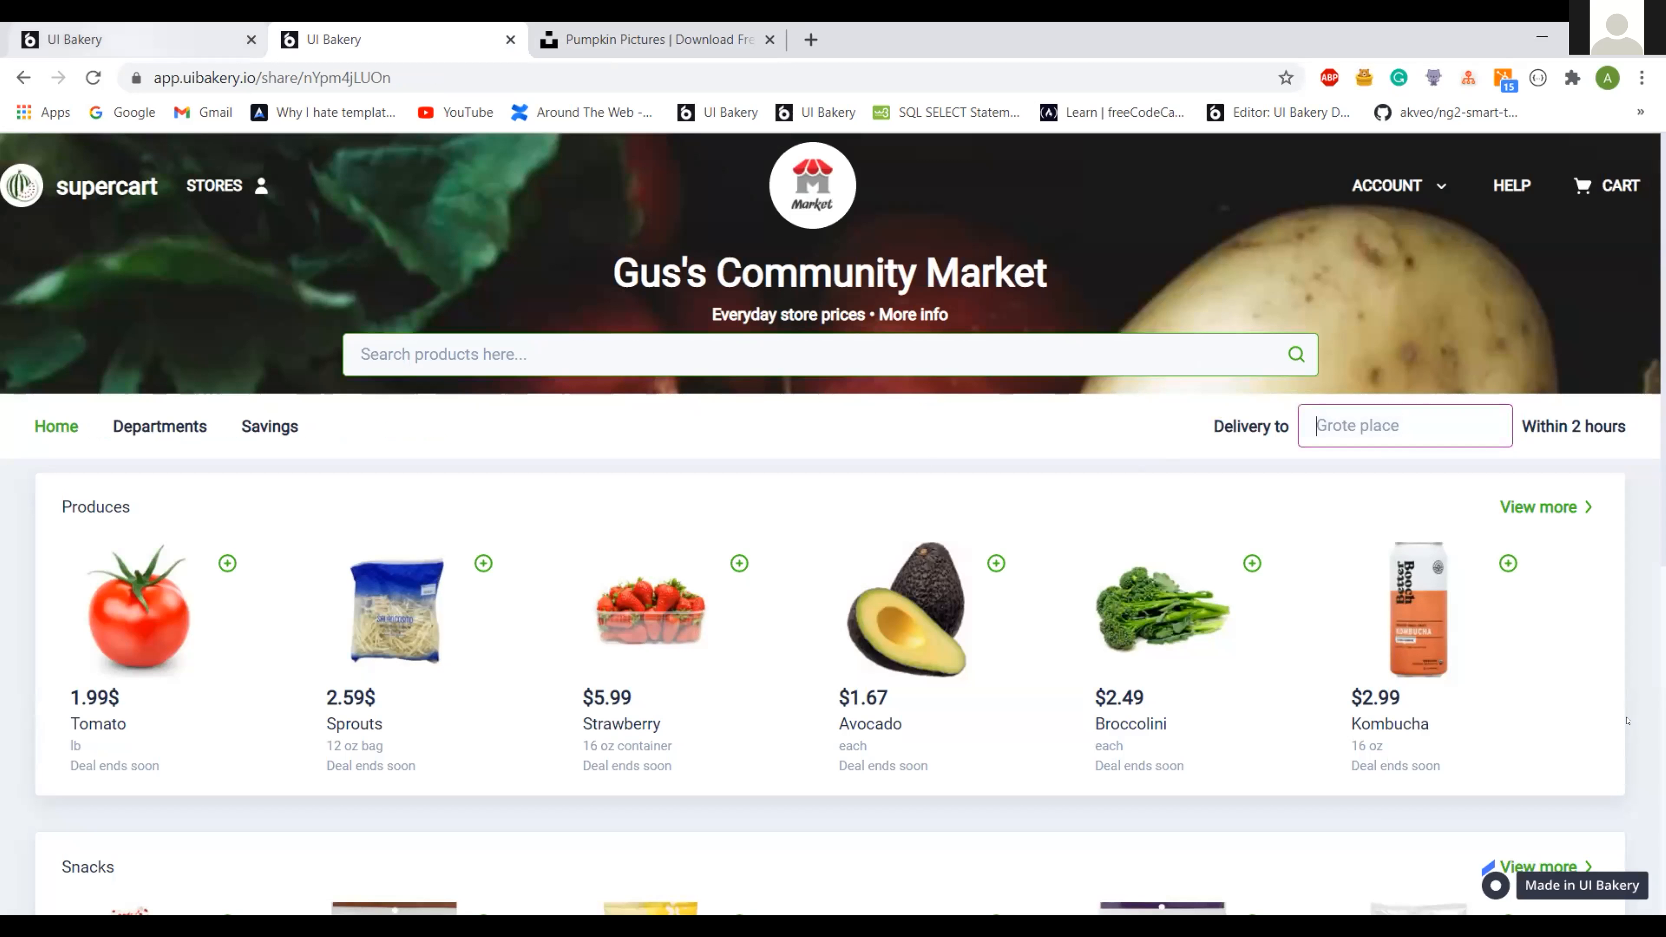
pyautogui.hotkey('ctrl', 'shift', 'Tab')
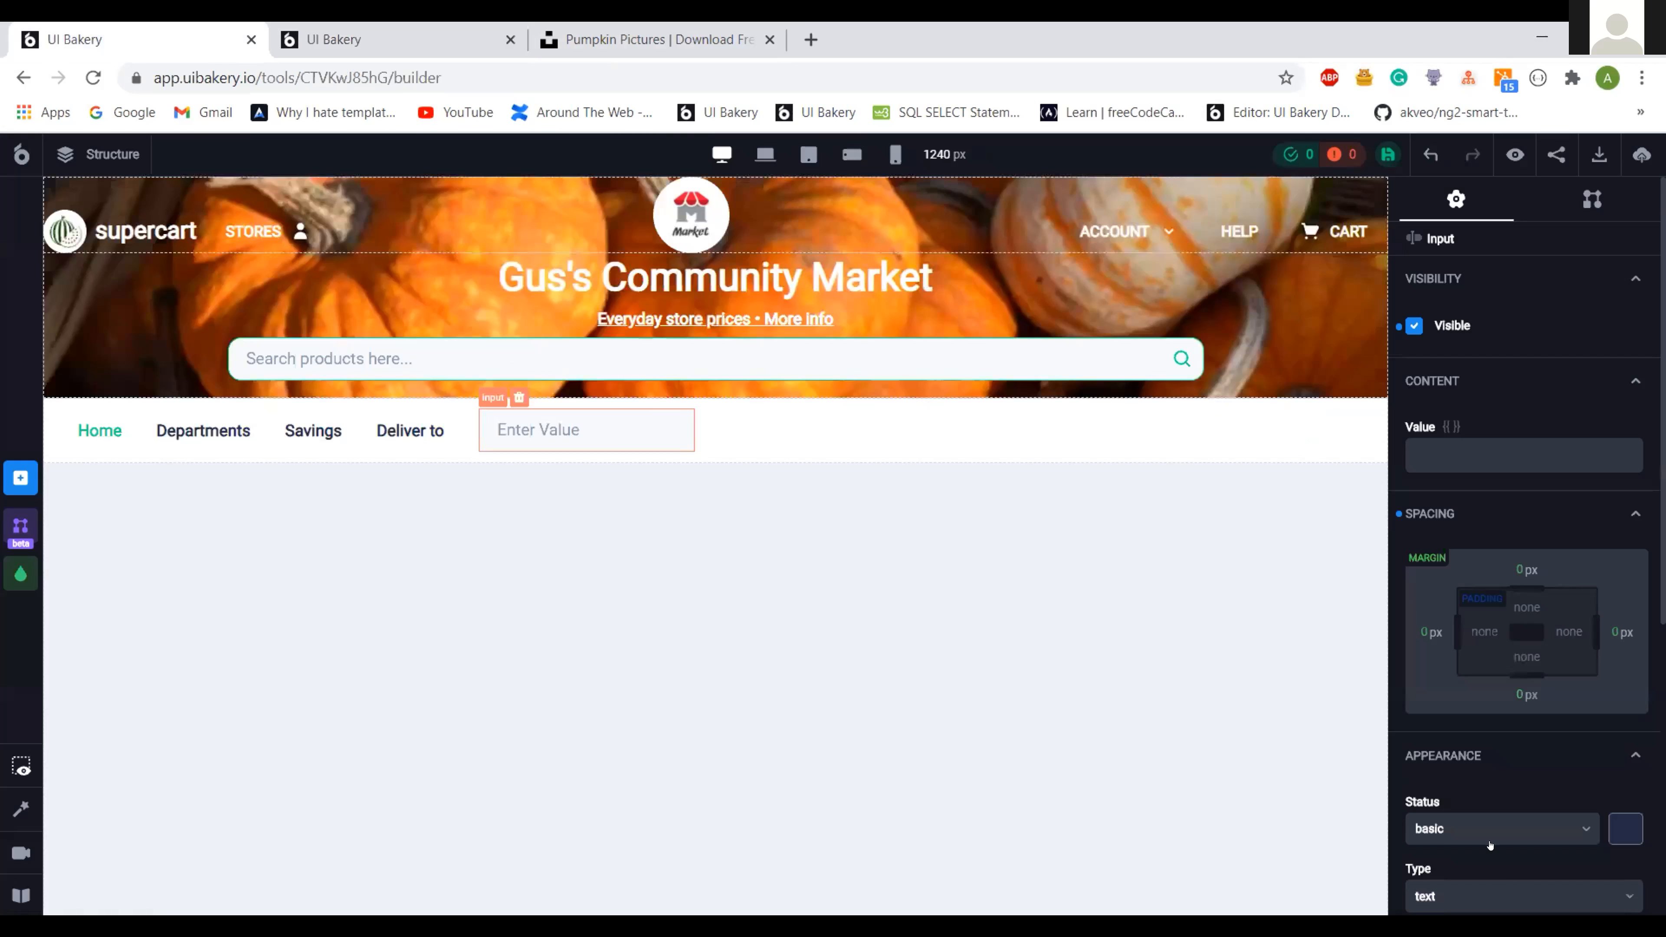
pyautogui.scroll(-5, 1476, 735)
pyautogui.tripleClick(1476, 735)
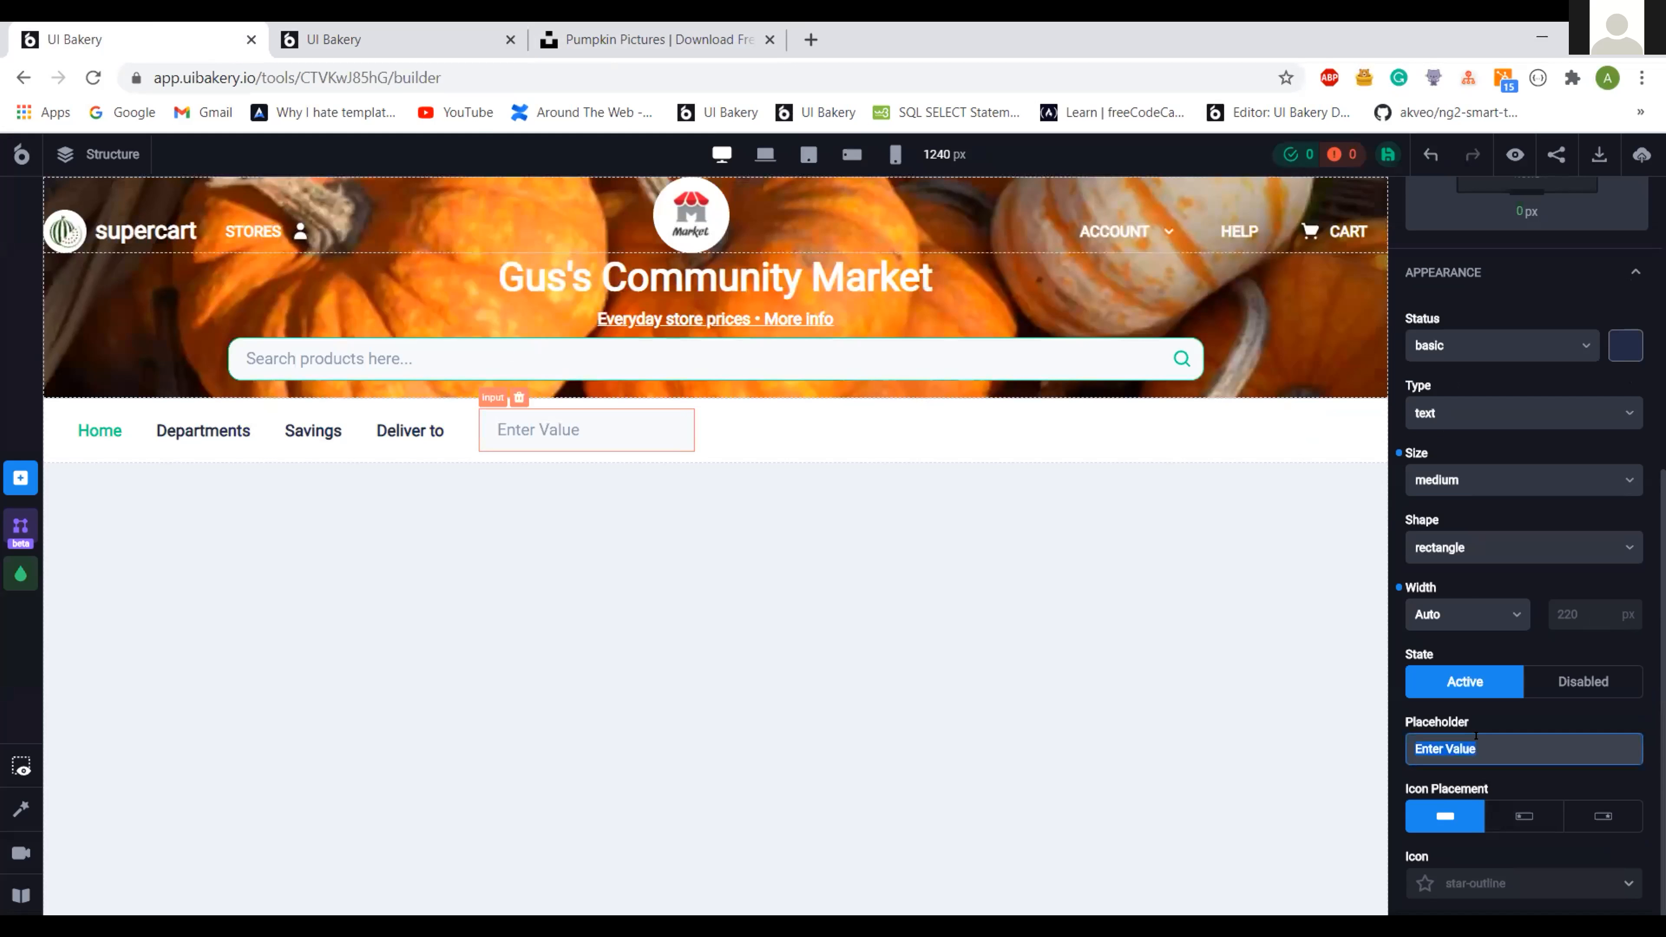
pyautogui.write('Grote place')
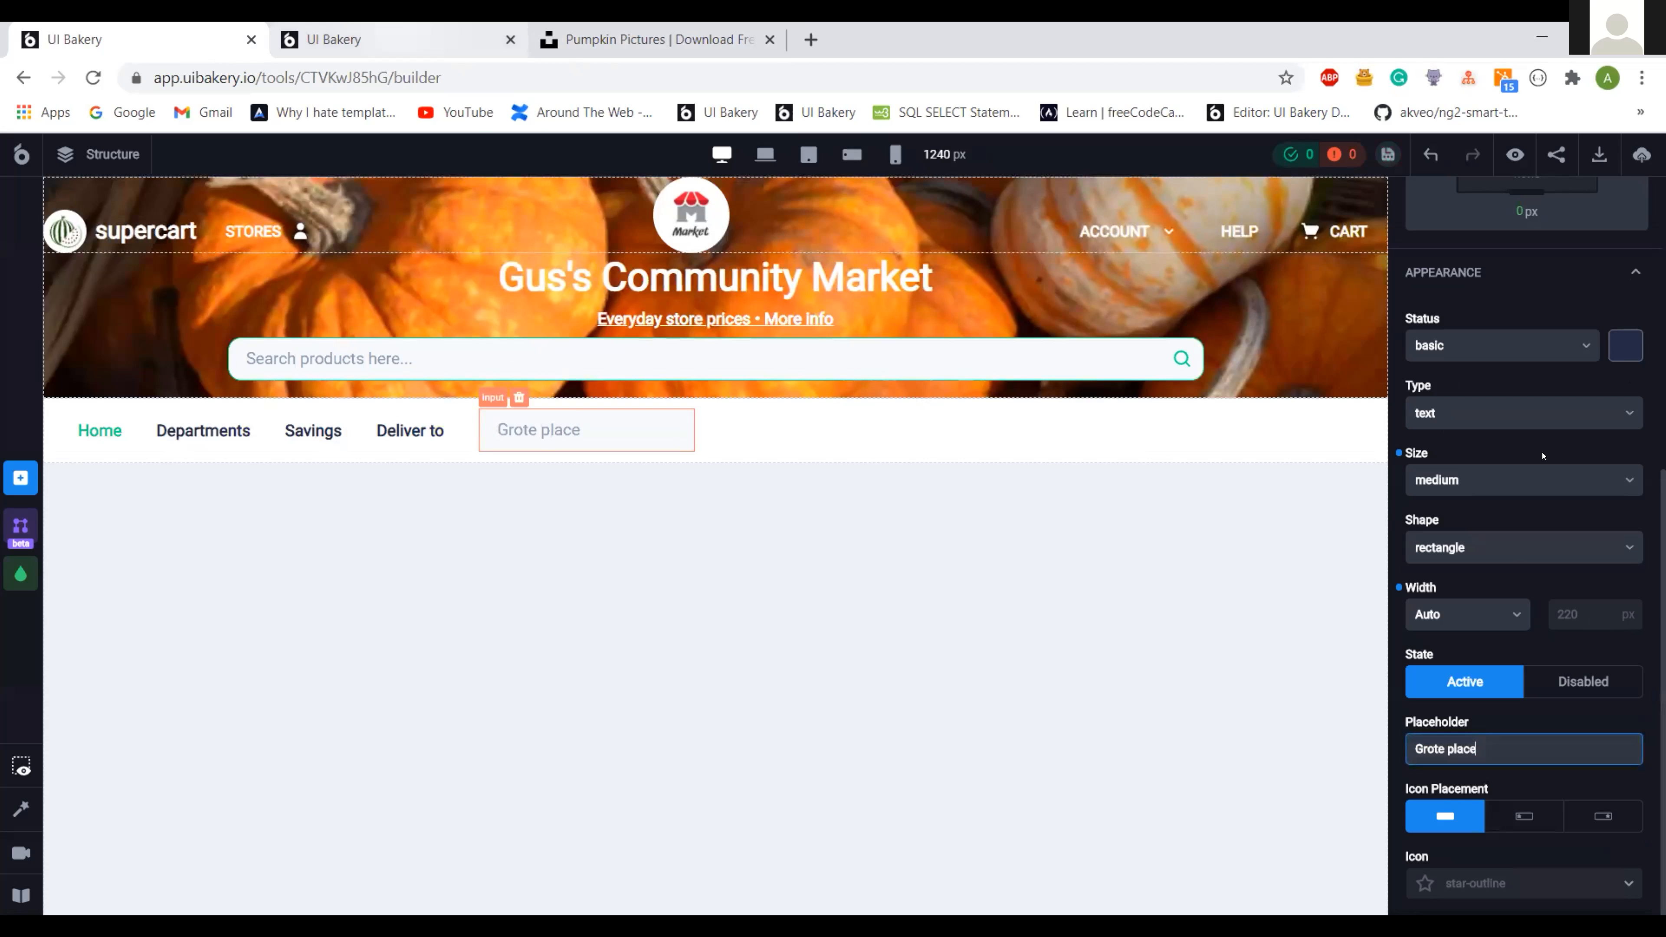
# - Check the delivery time label on the reference page and paste a copy of the "Deliver to" text after the input
pyautogui.click(412, 40)
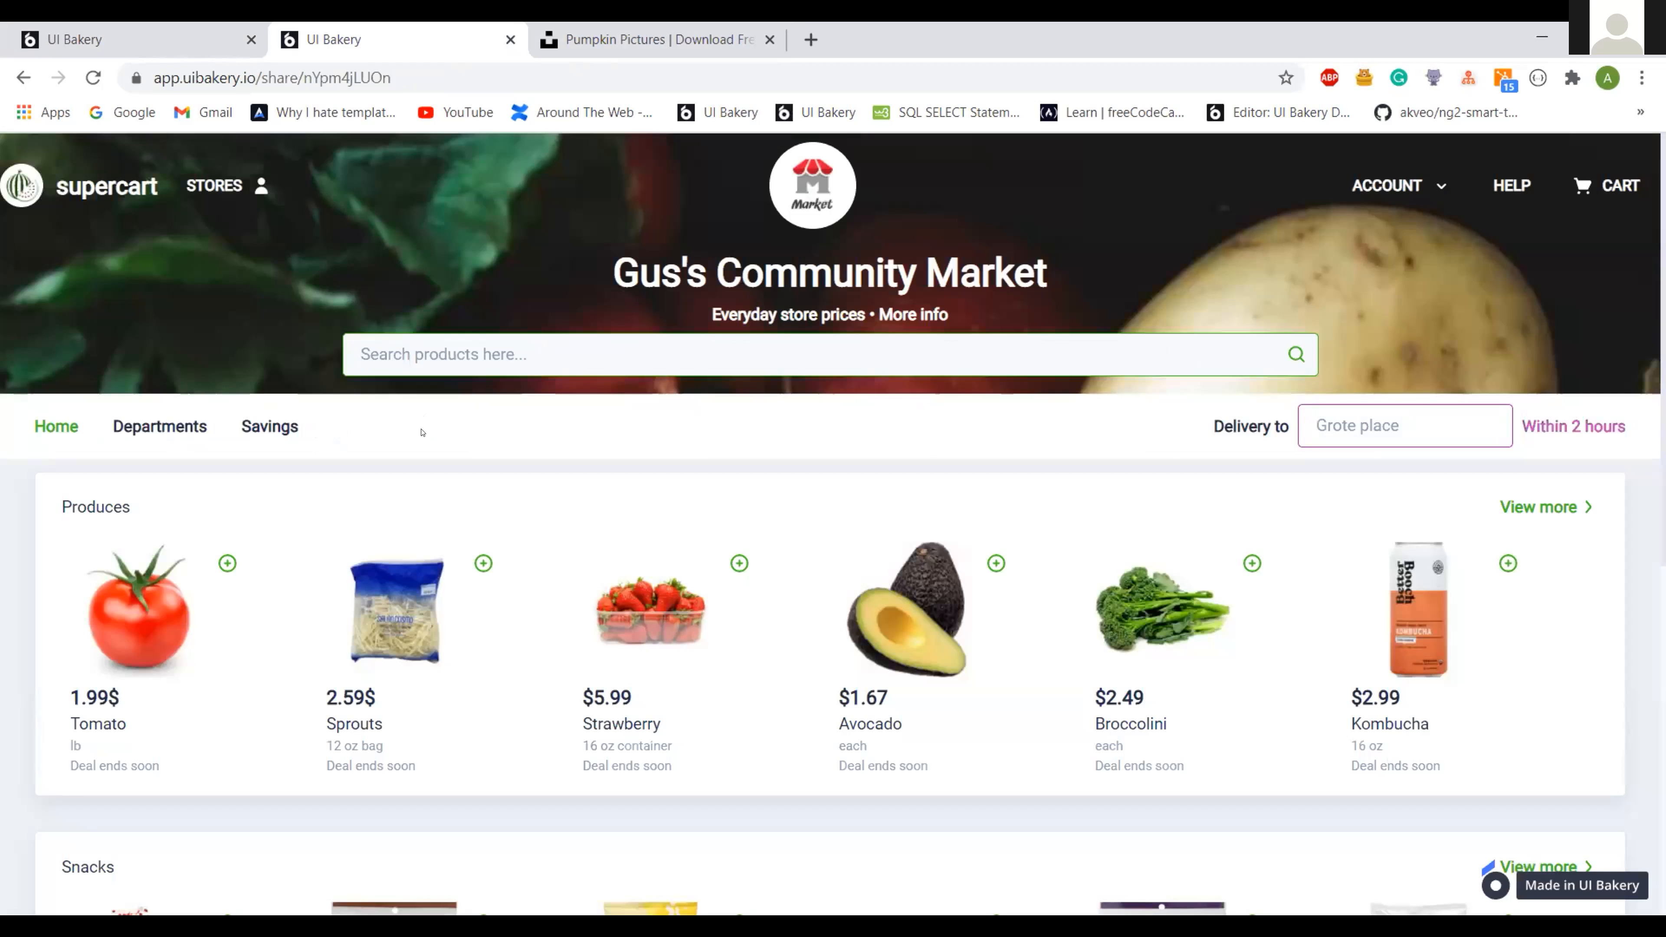
pyautogui.click(140, 40)
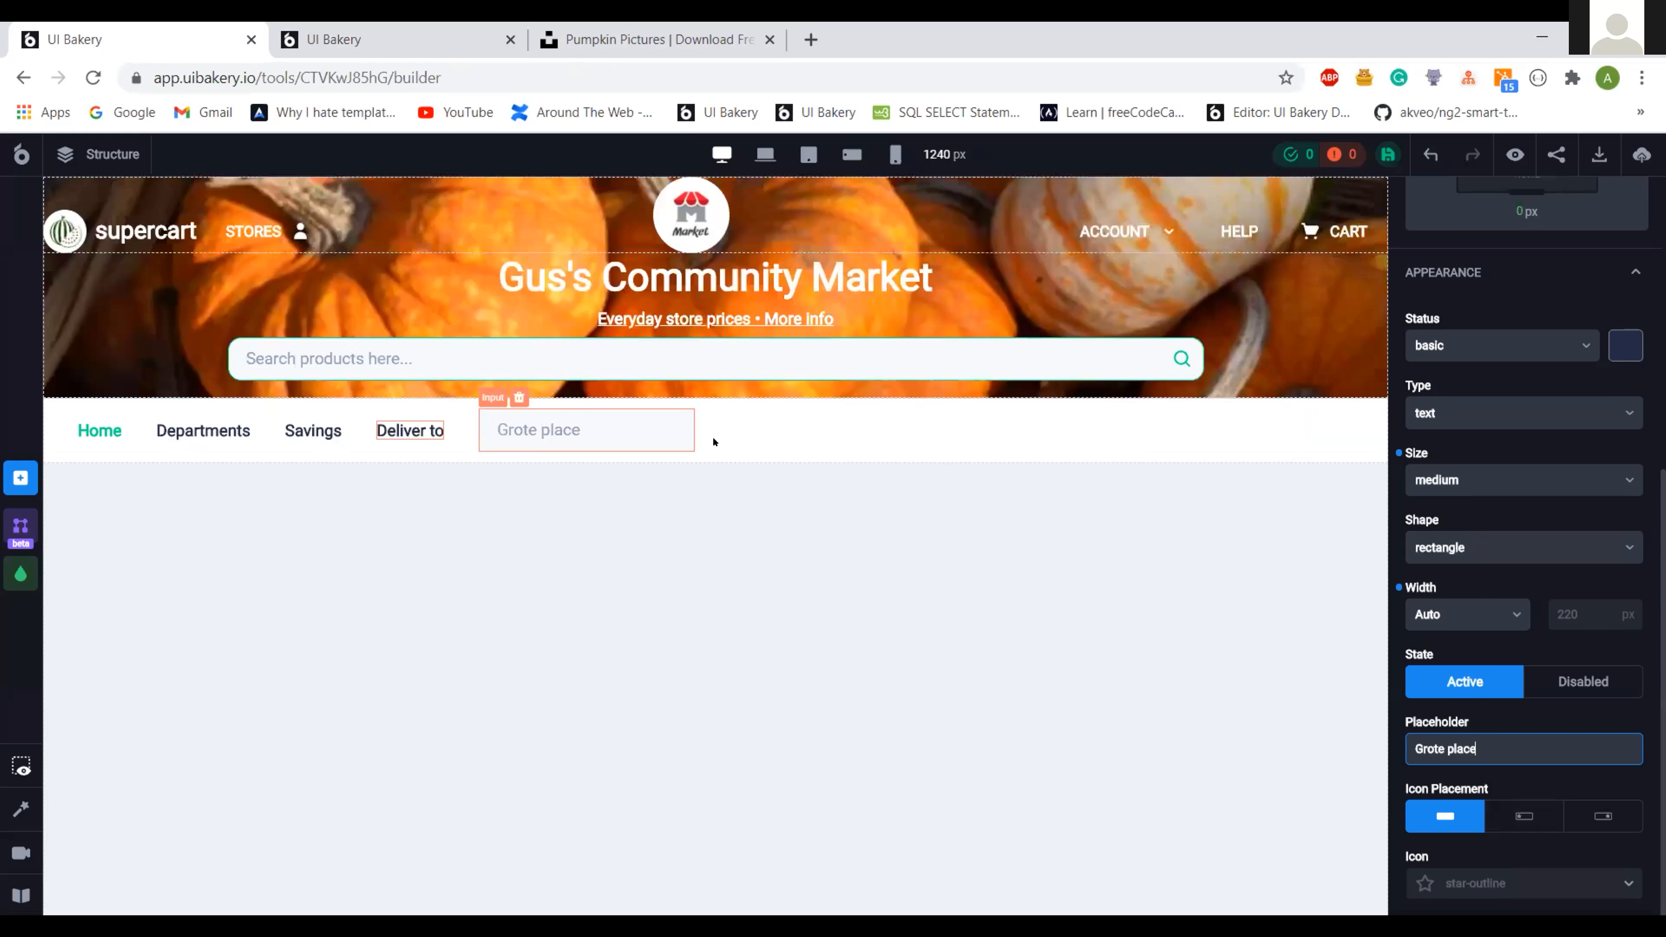
pyautogui.click(410, 431)
pyautogui.hotkey('ctrl', 'c')
pyautogui.click(766, 430)
pyautogui.hotkey('ctrl', 'v')
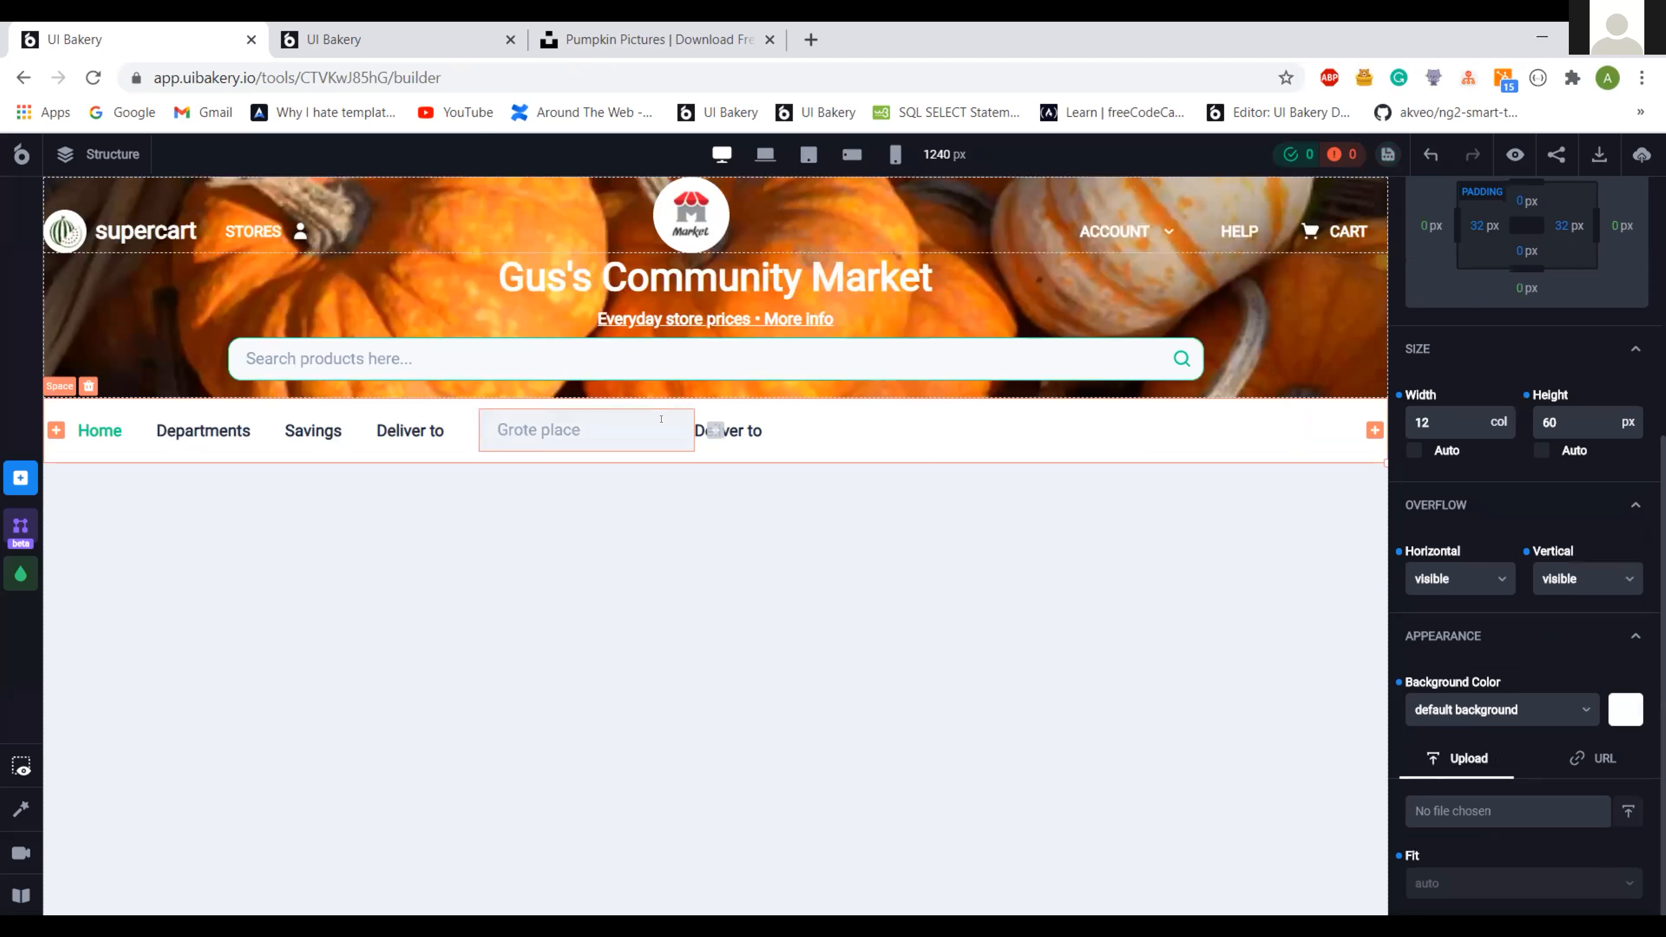
# - Set the "Grote place" input's right margin to 16 px and change the copied label's text to "Within 2 hours"
pyautogui.click(587, 430)
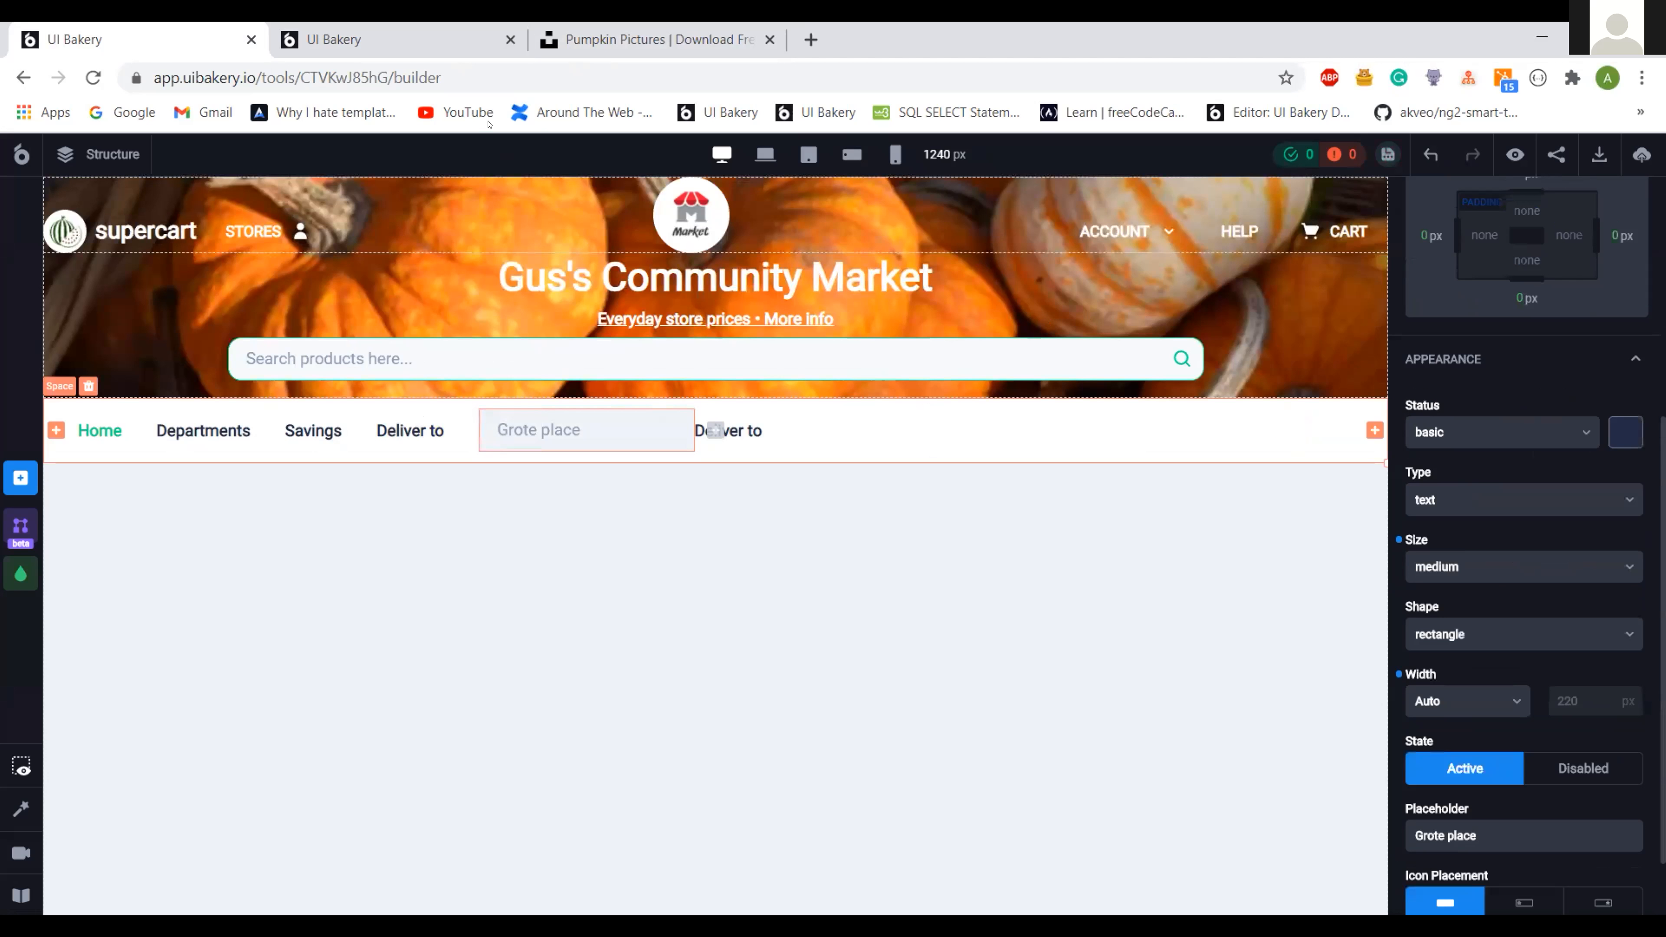
pyautogui.write('16')
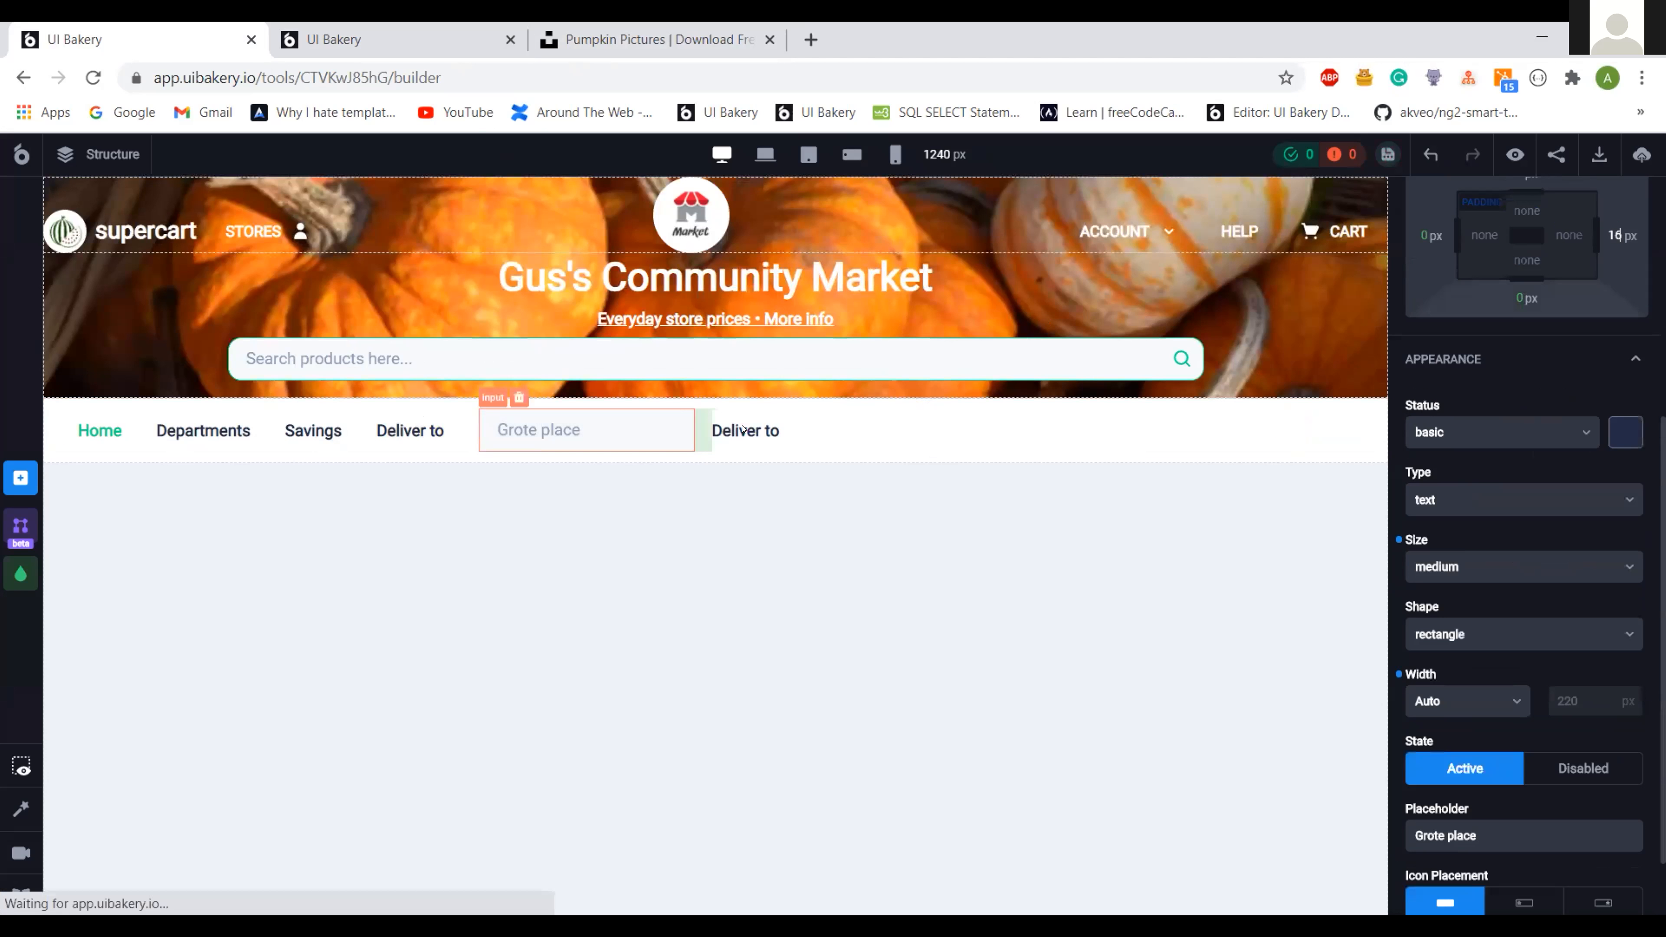
pyautogui.click(1517, 323)
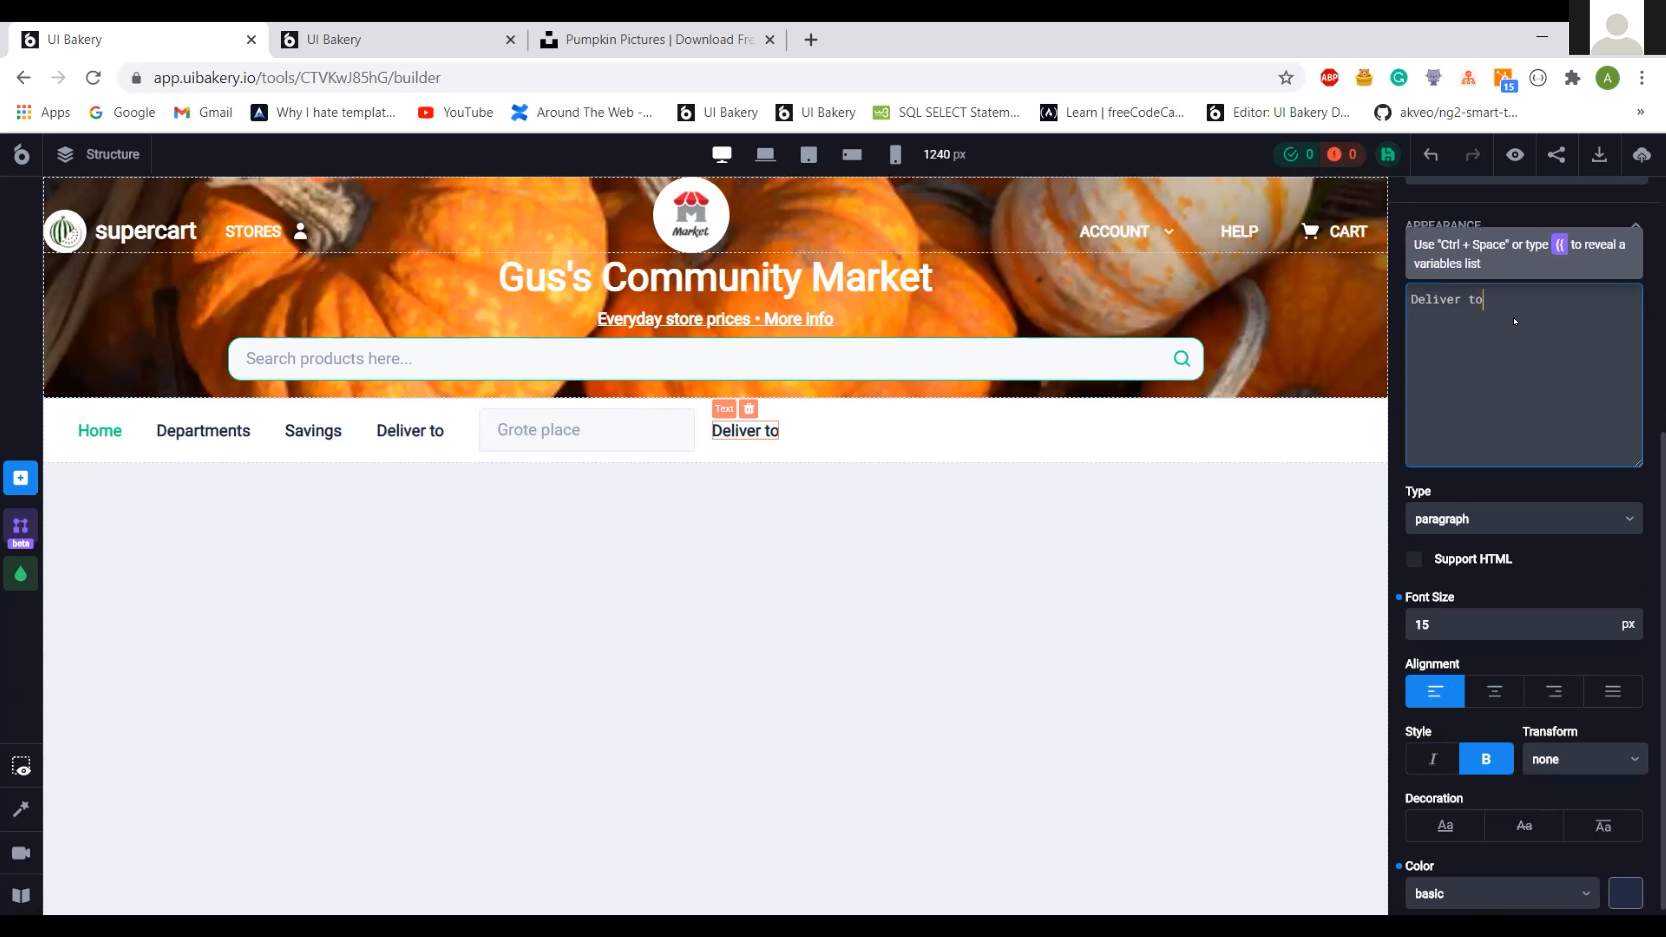
pyautogui.hotkey('ctrl', 'a')
pyautogui.hotkey('ctrl', 'v')
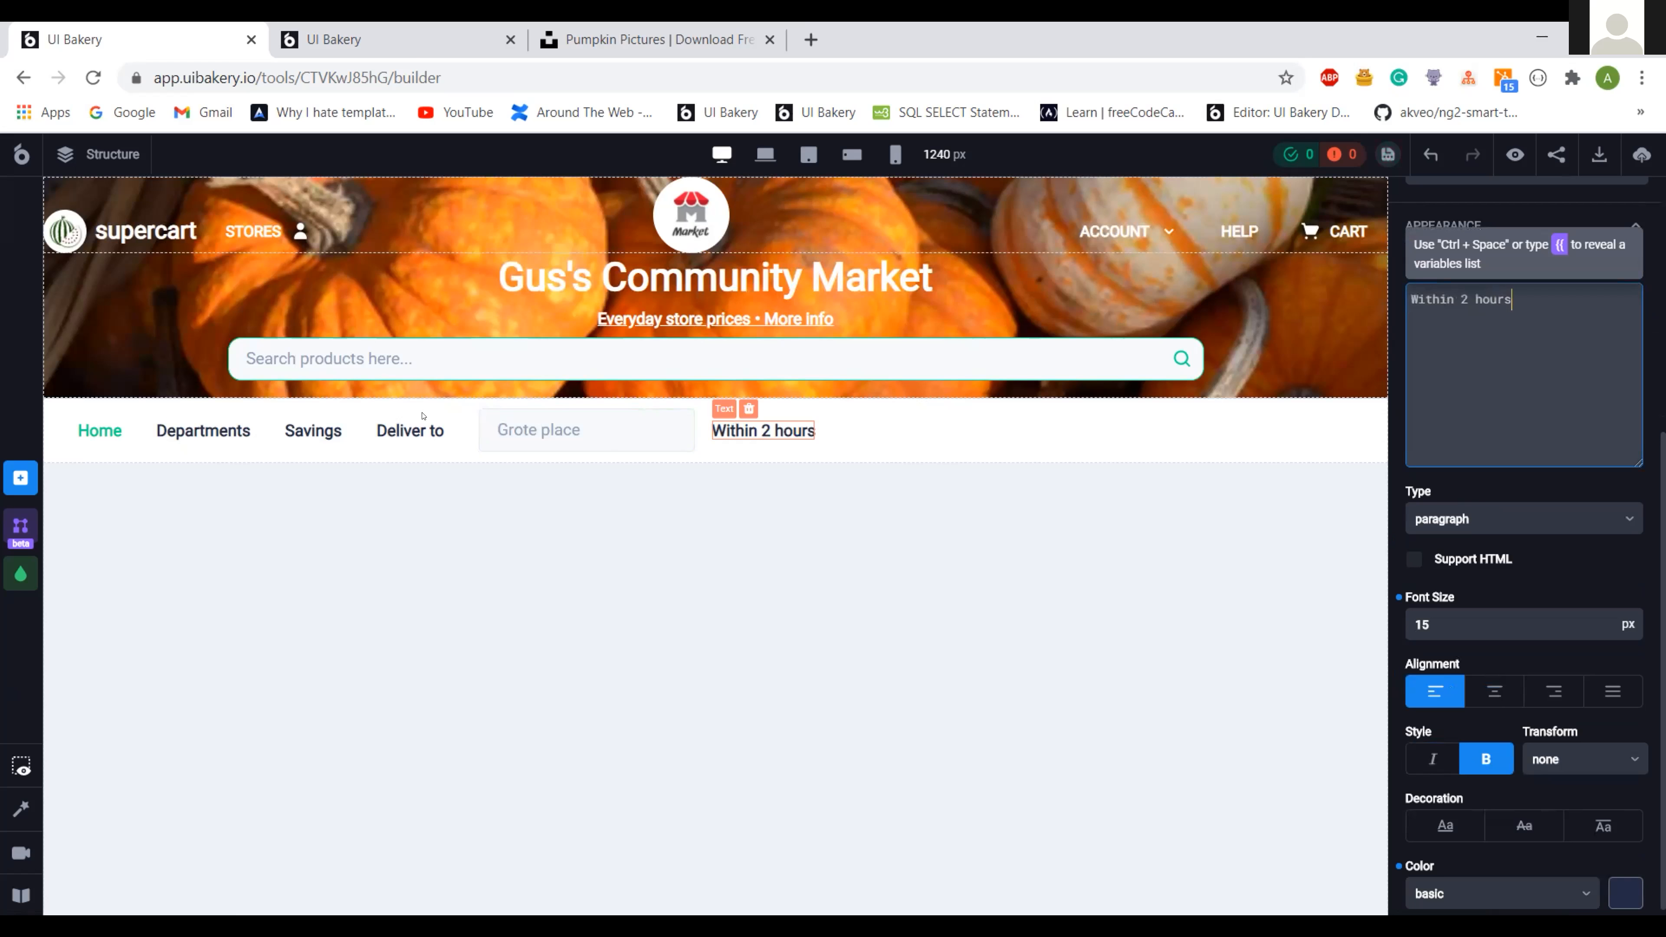
# - Set the left margin of the "Deliver to" text to auto so the delivery details align to the row's right end
pyautogui.click(418, 429)
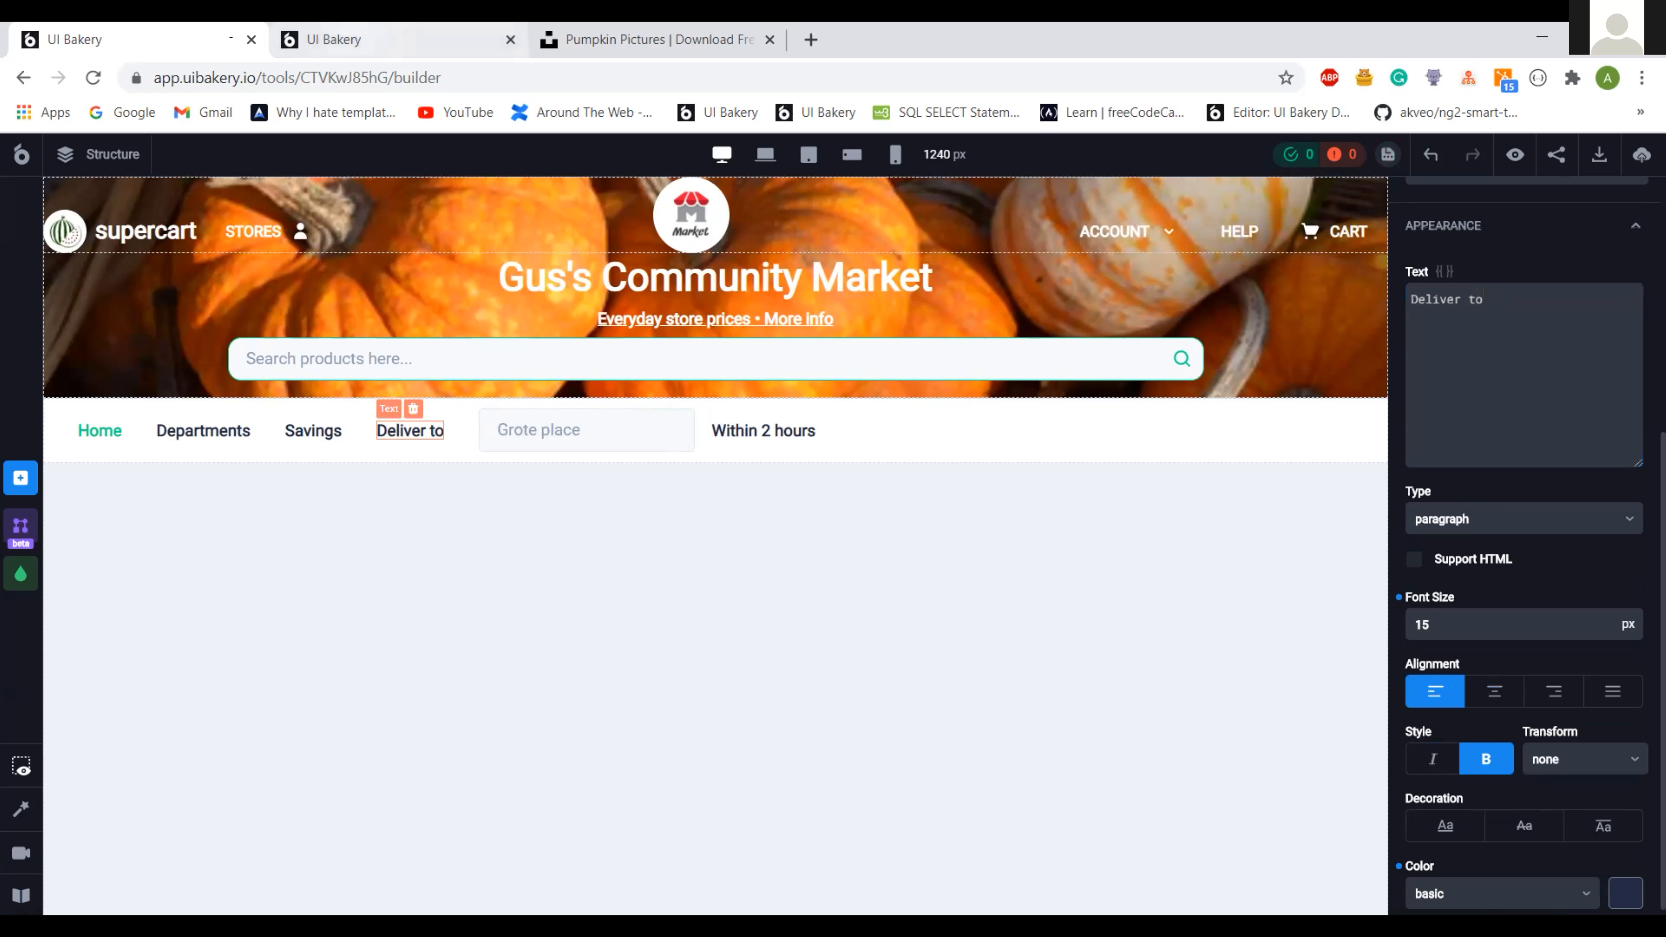
pyautogui.click(348, 41)
pyautogui.click(227, 41)
pyautogui.scroll(5, 1564, 307)
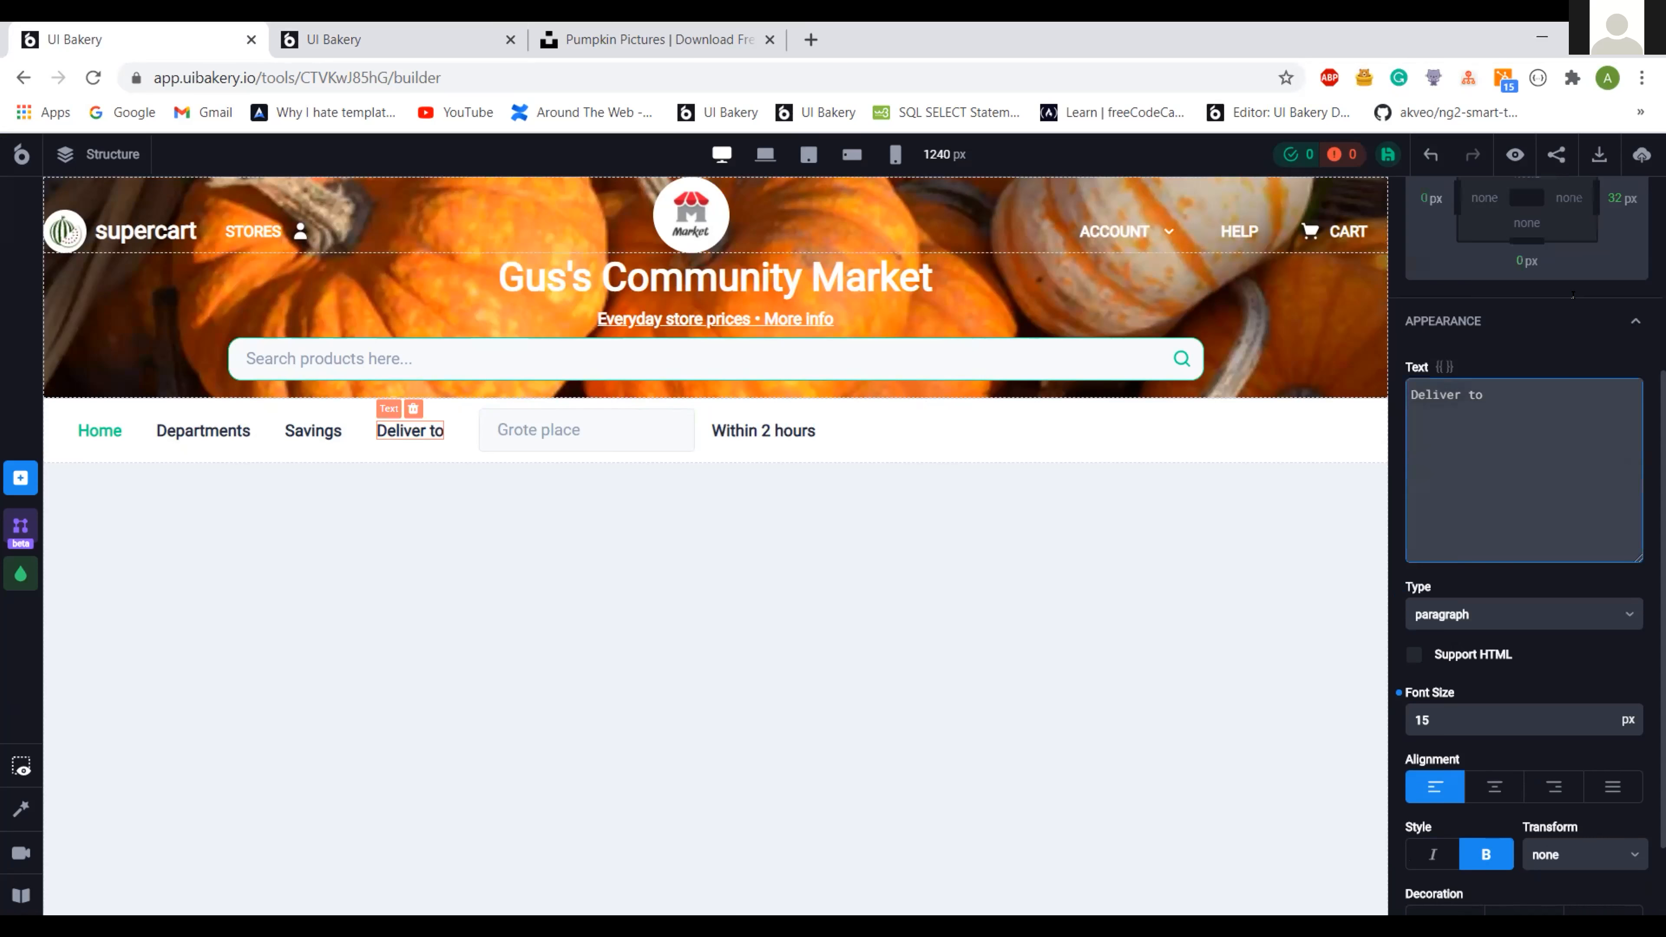
pyautogui.click(1461, 250)
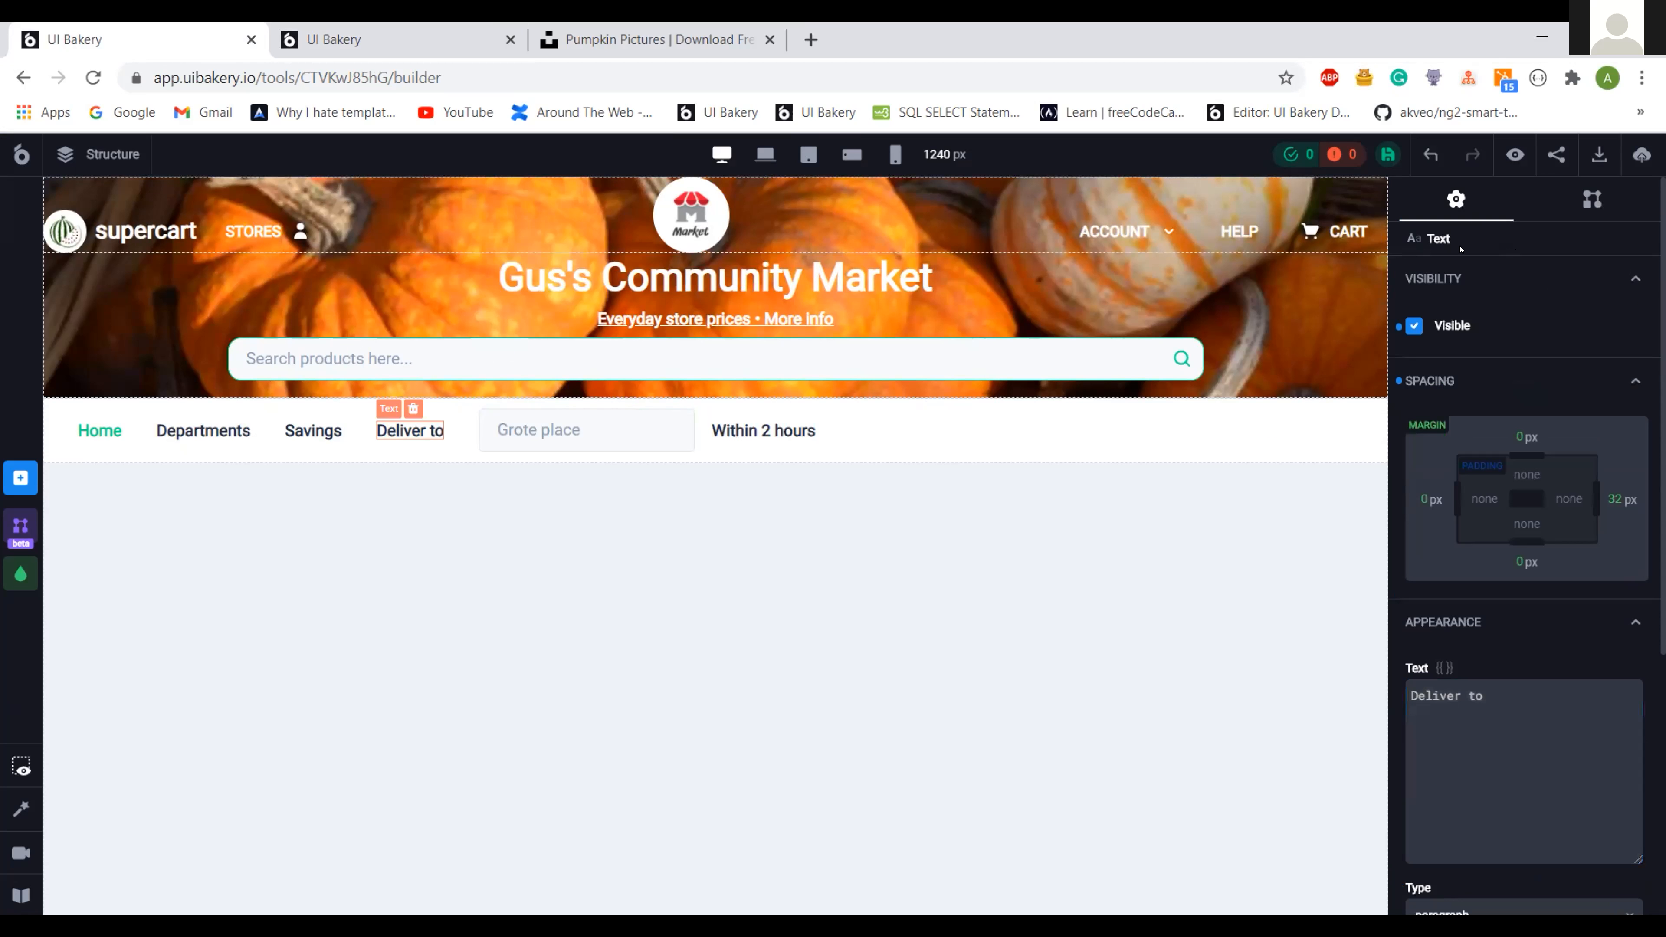
pyautogui.click(1434, 500)
pyautogui.click(1431, 578)
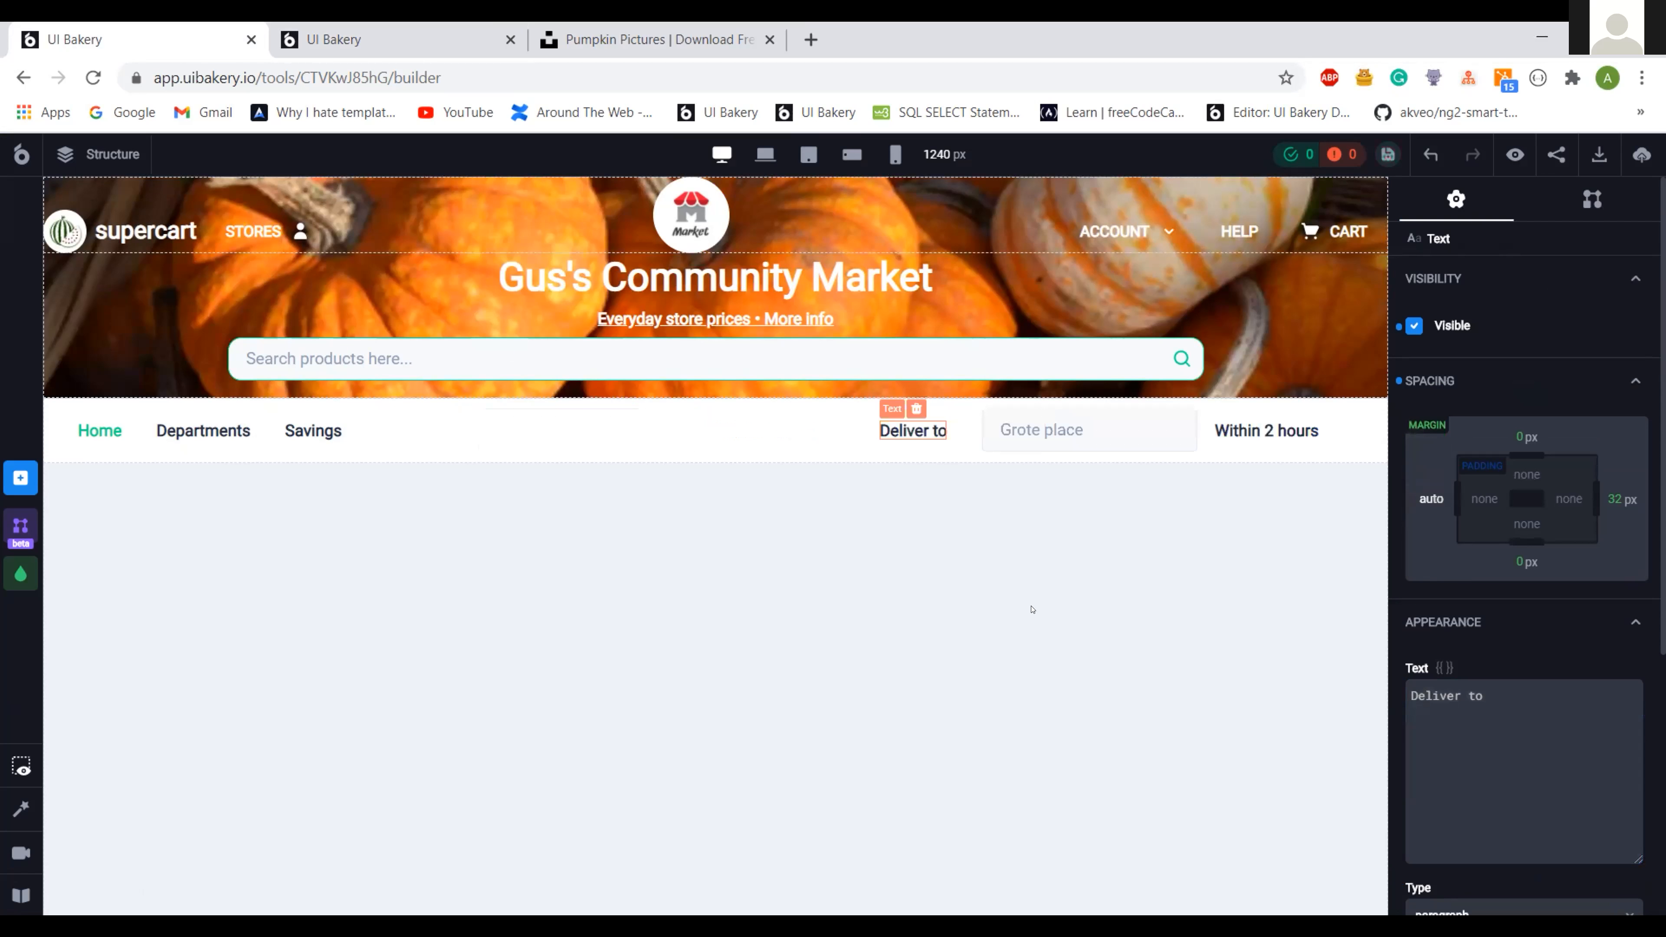
# - Add a Space element below the navigation row and set its width to 12 columns
pyautogui.click(716, 545)
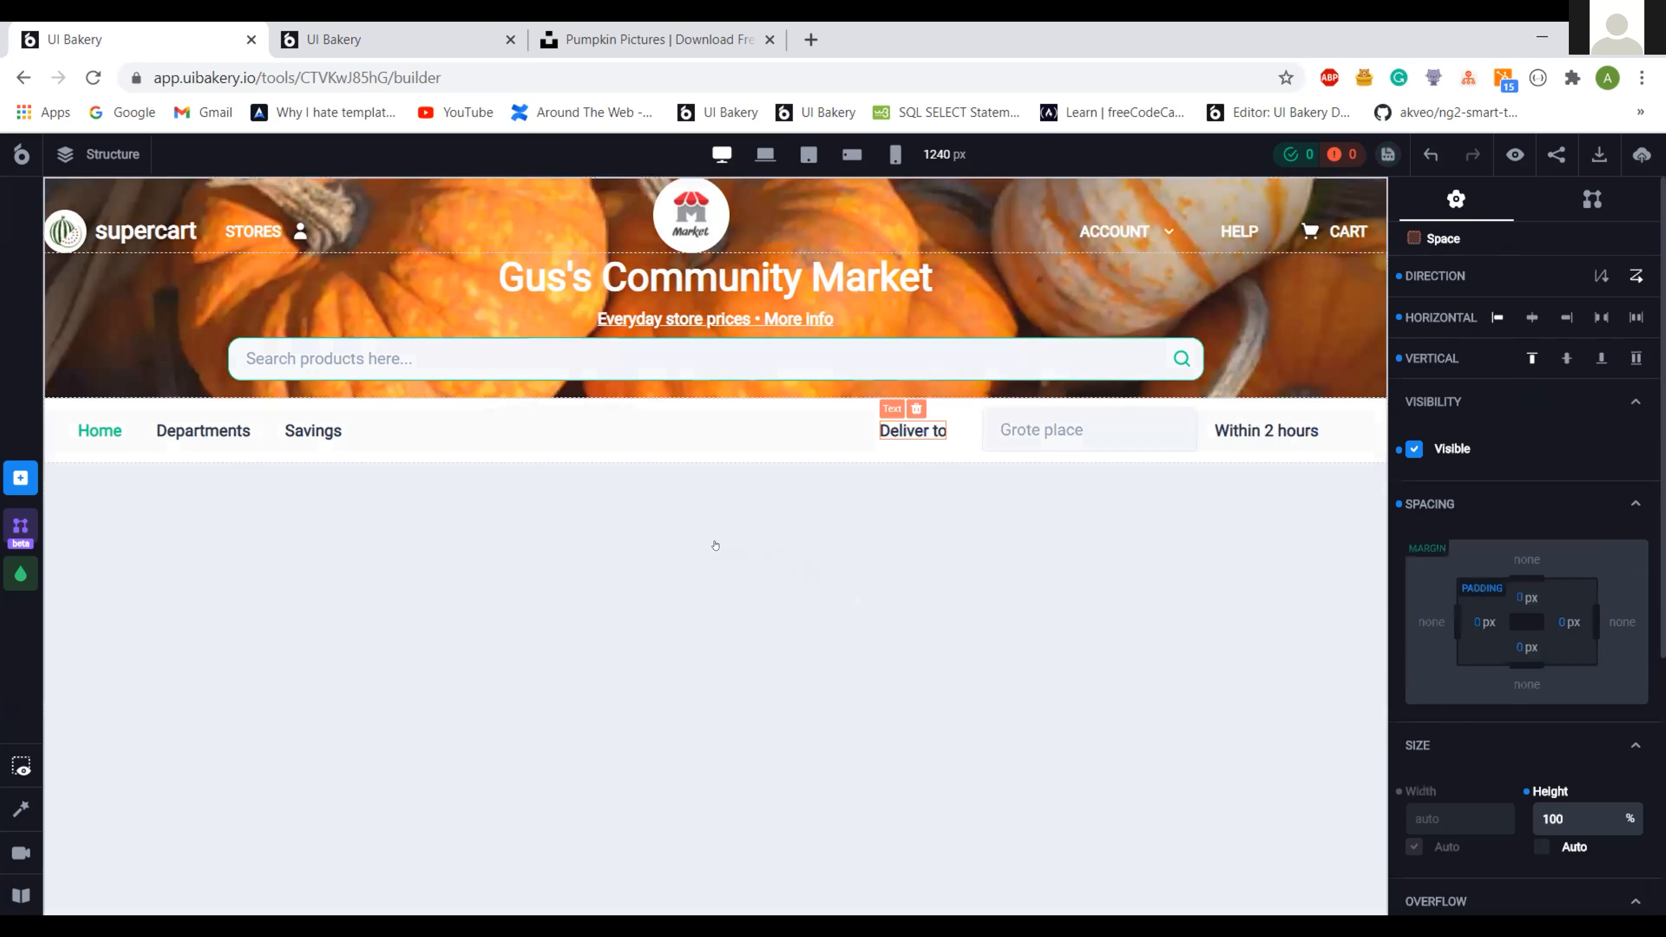
pyautogui.click(715, 547)
pyautogui.write('spa')
pyautogui.press('Return')
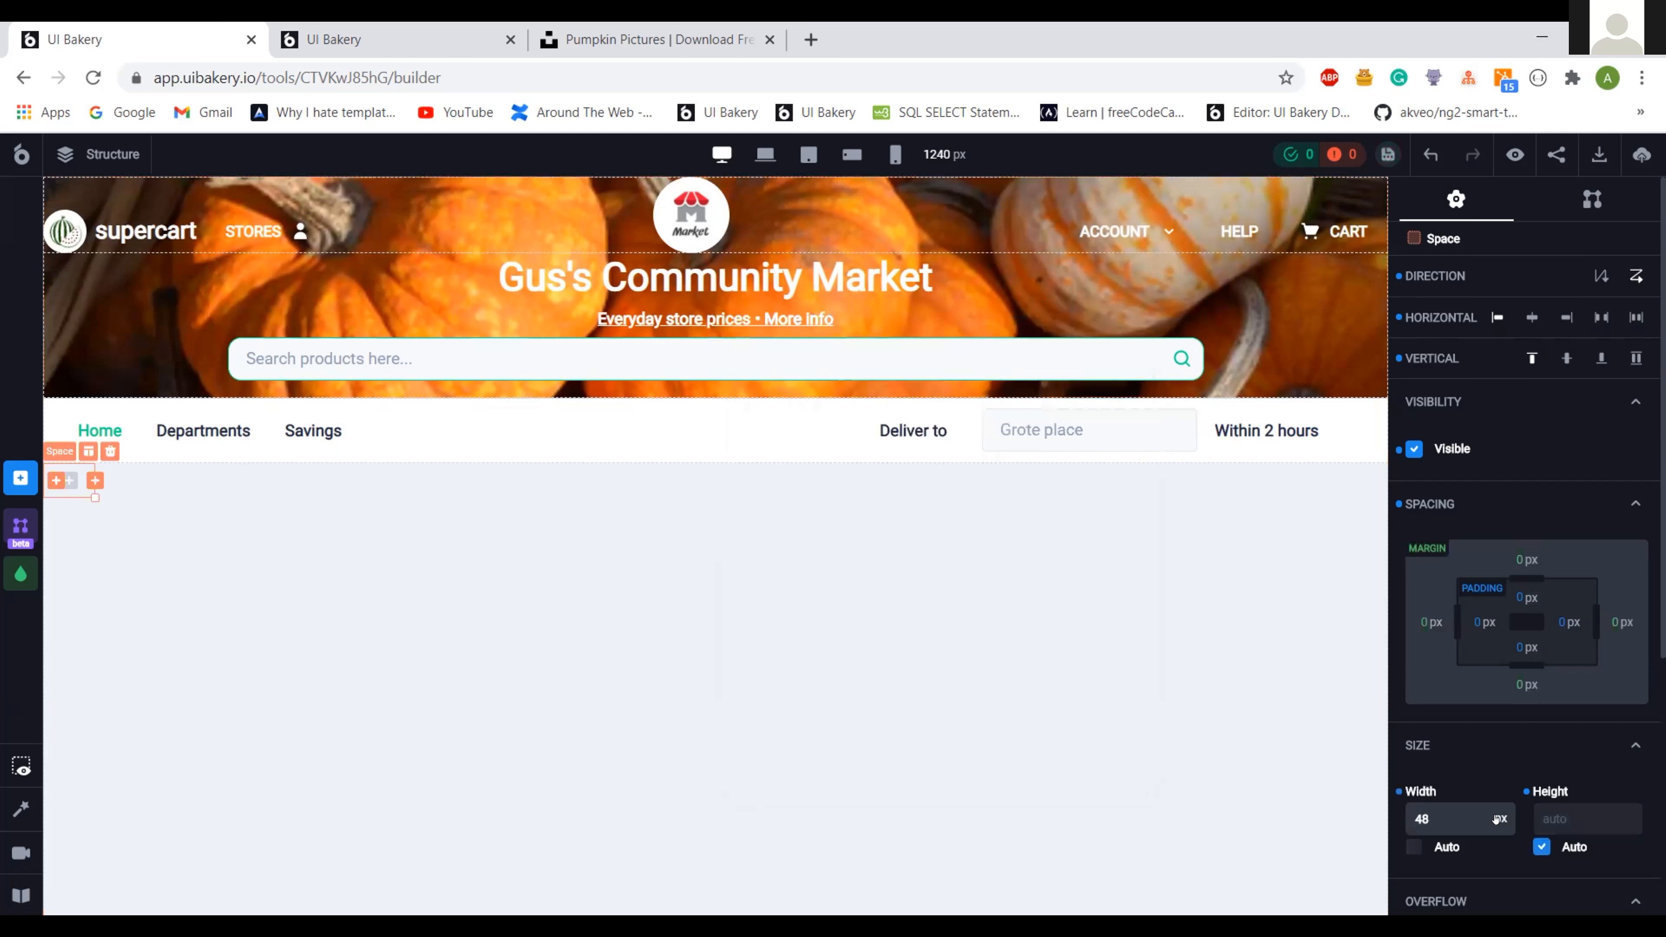
pyautogui.click(1497, 819)
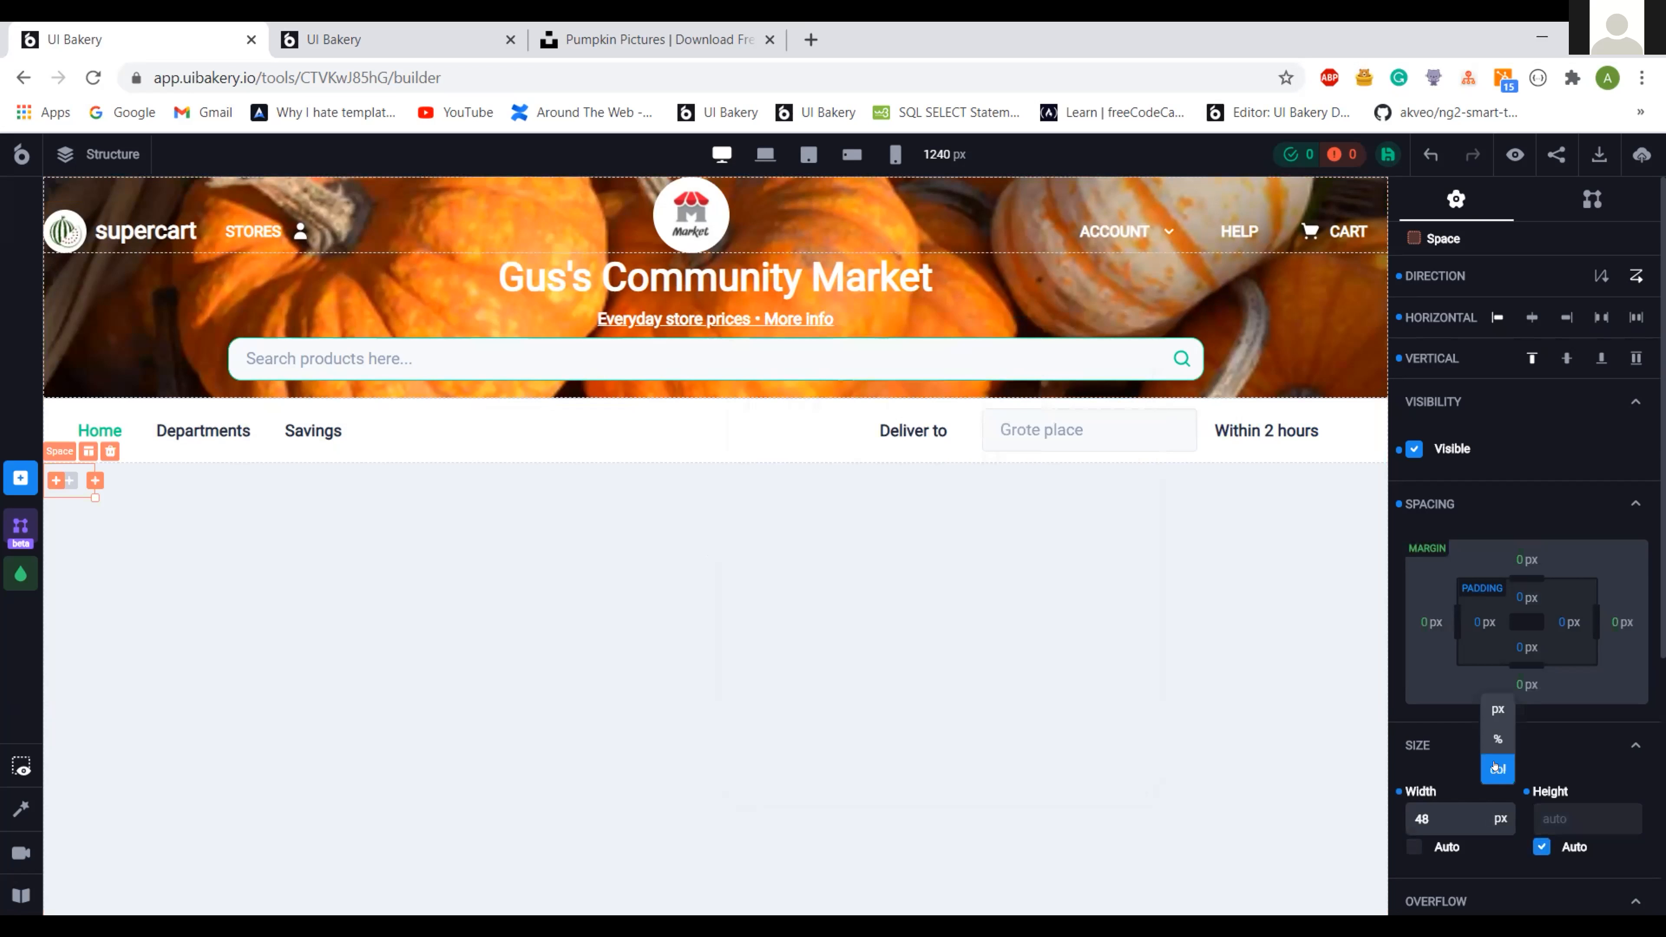
pyautogui.click(1496, 768)
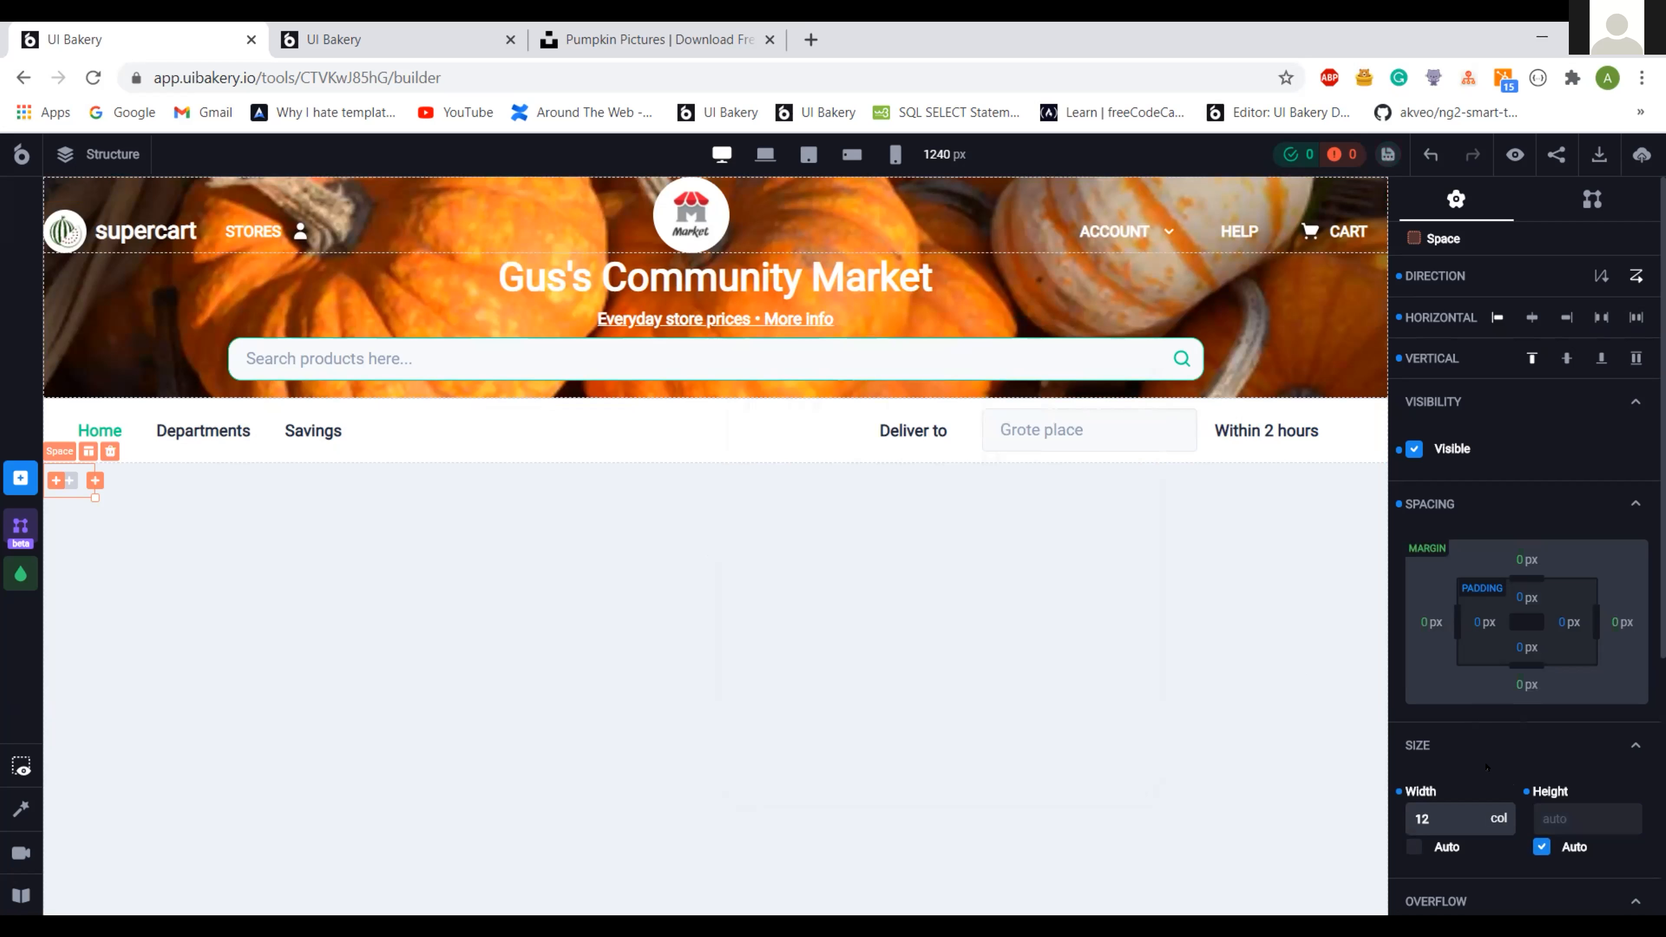
# - Set the new space's left and right padding to 32 px
pyautogui.click(1478, 622)
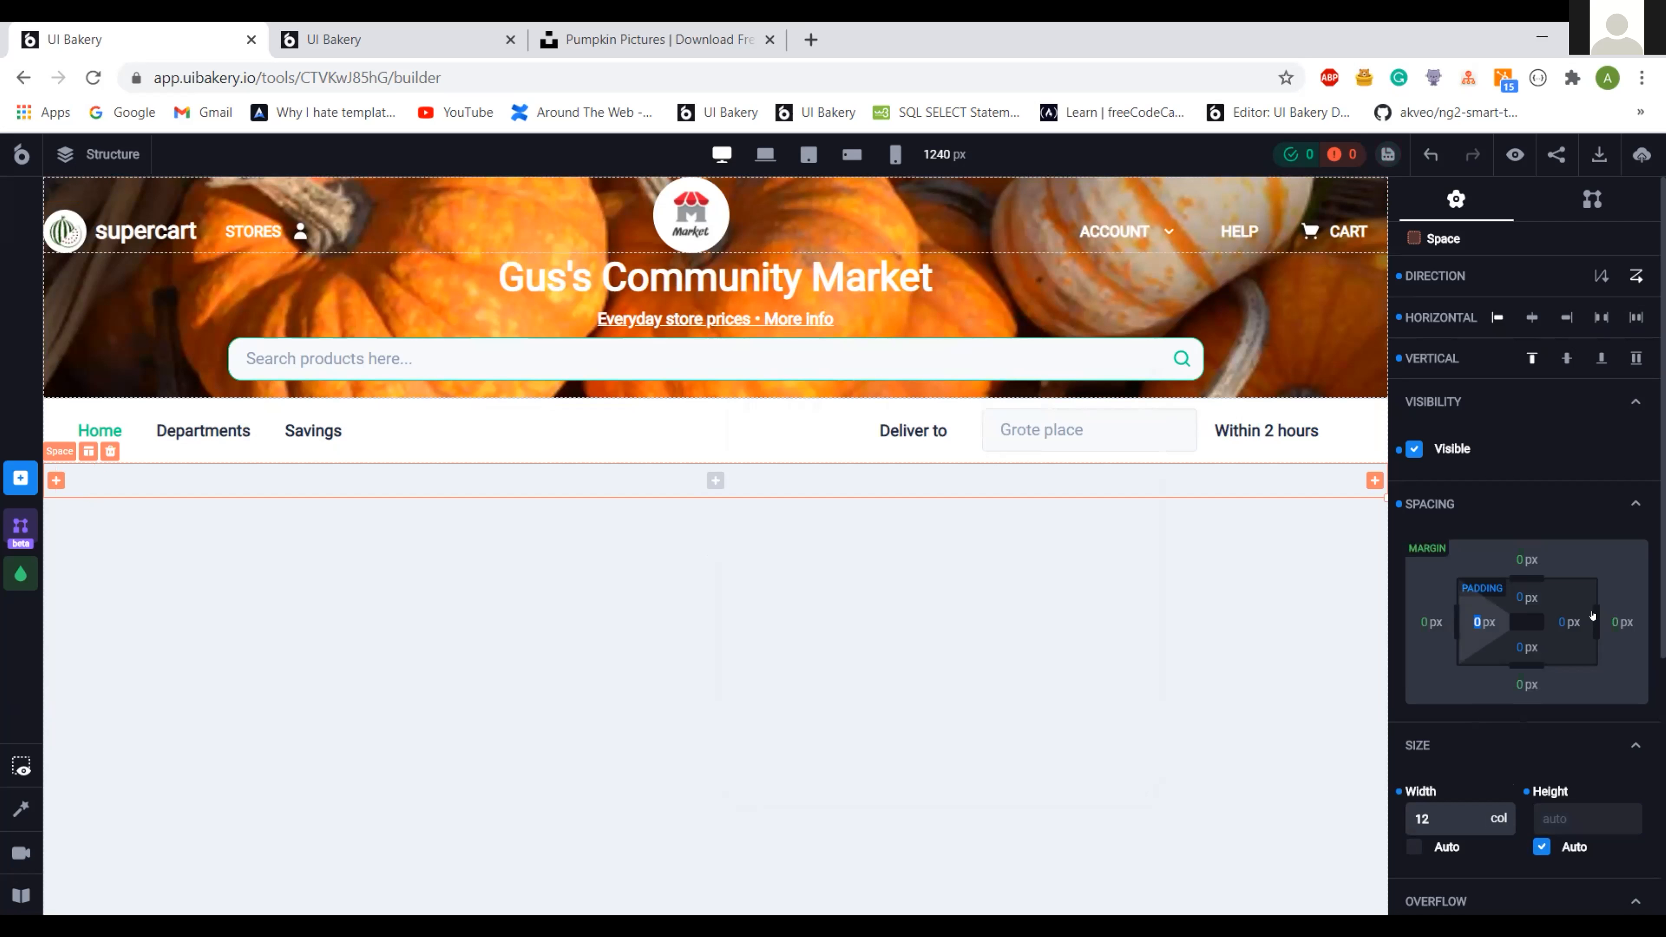
pyautogui.write('32')
pyautogui.press('Tab')
pyautogui.write('32')
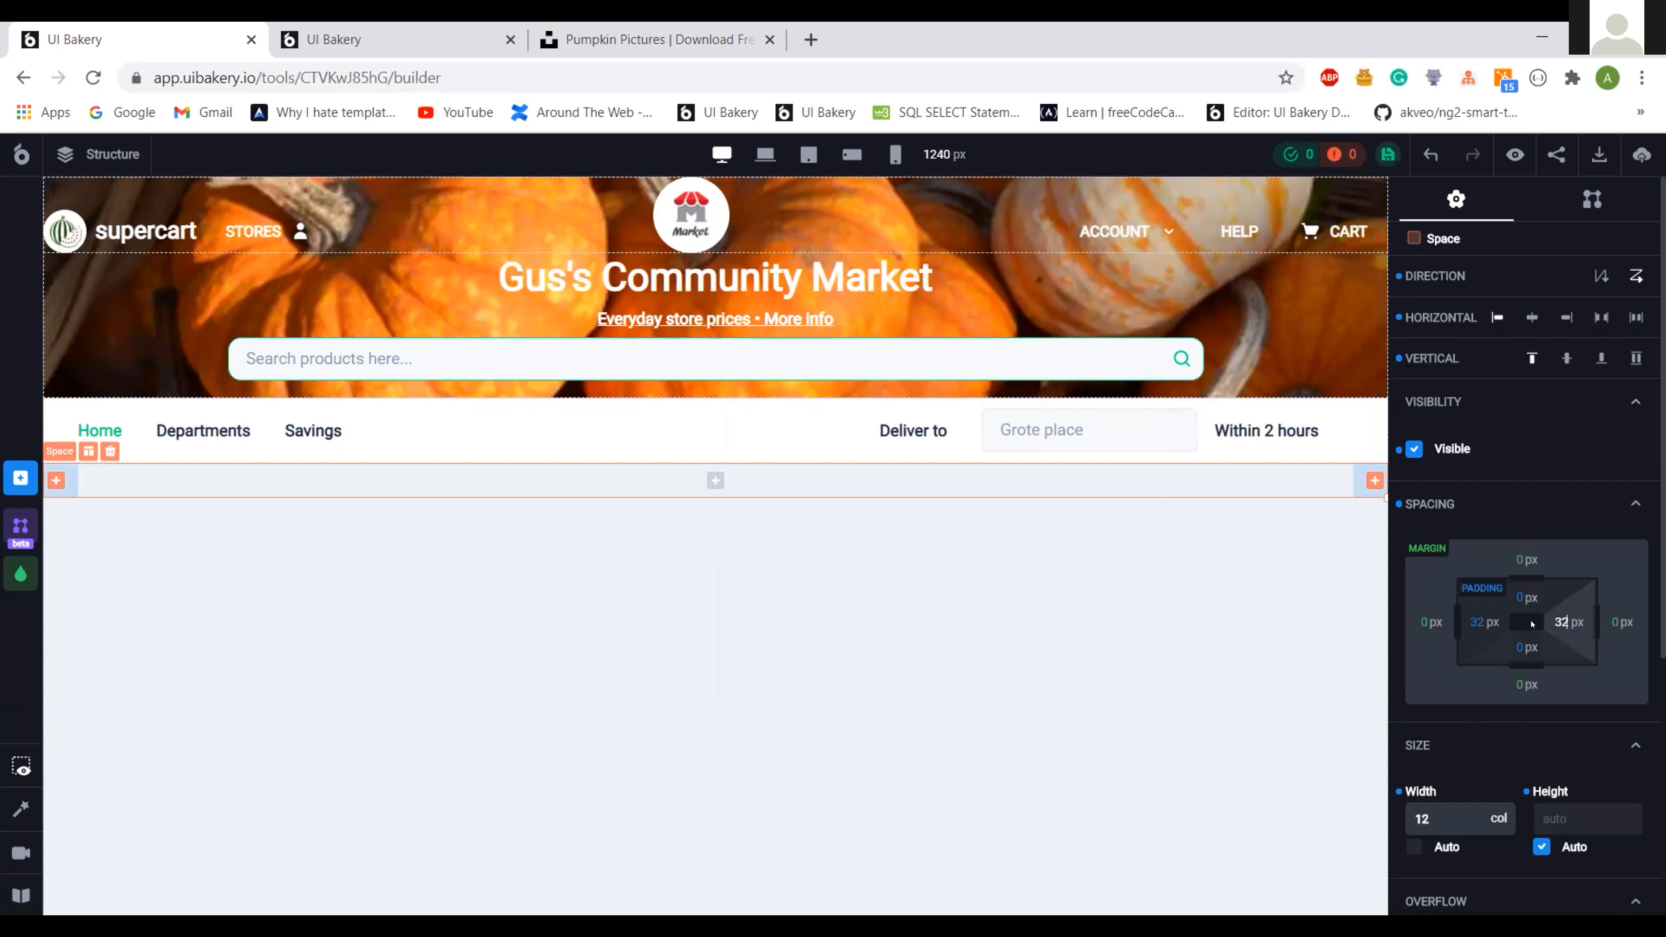
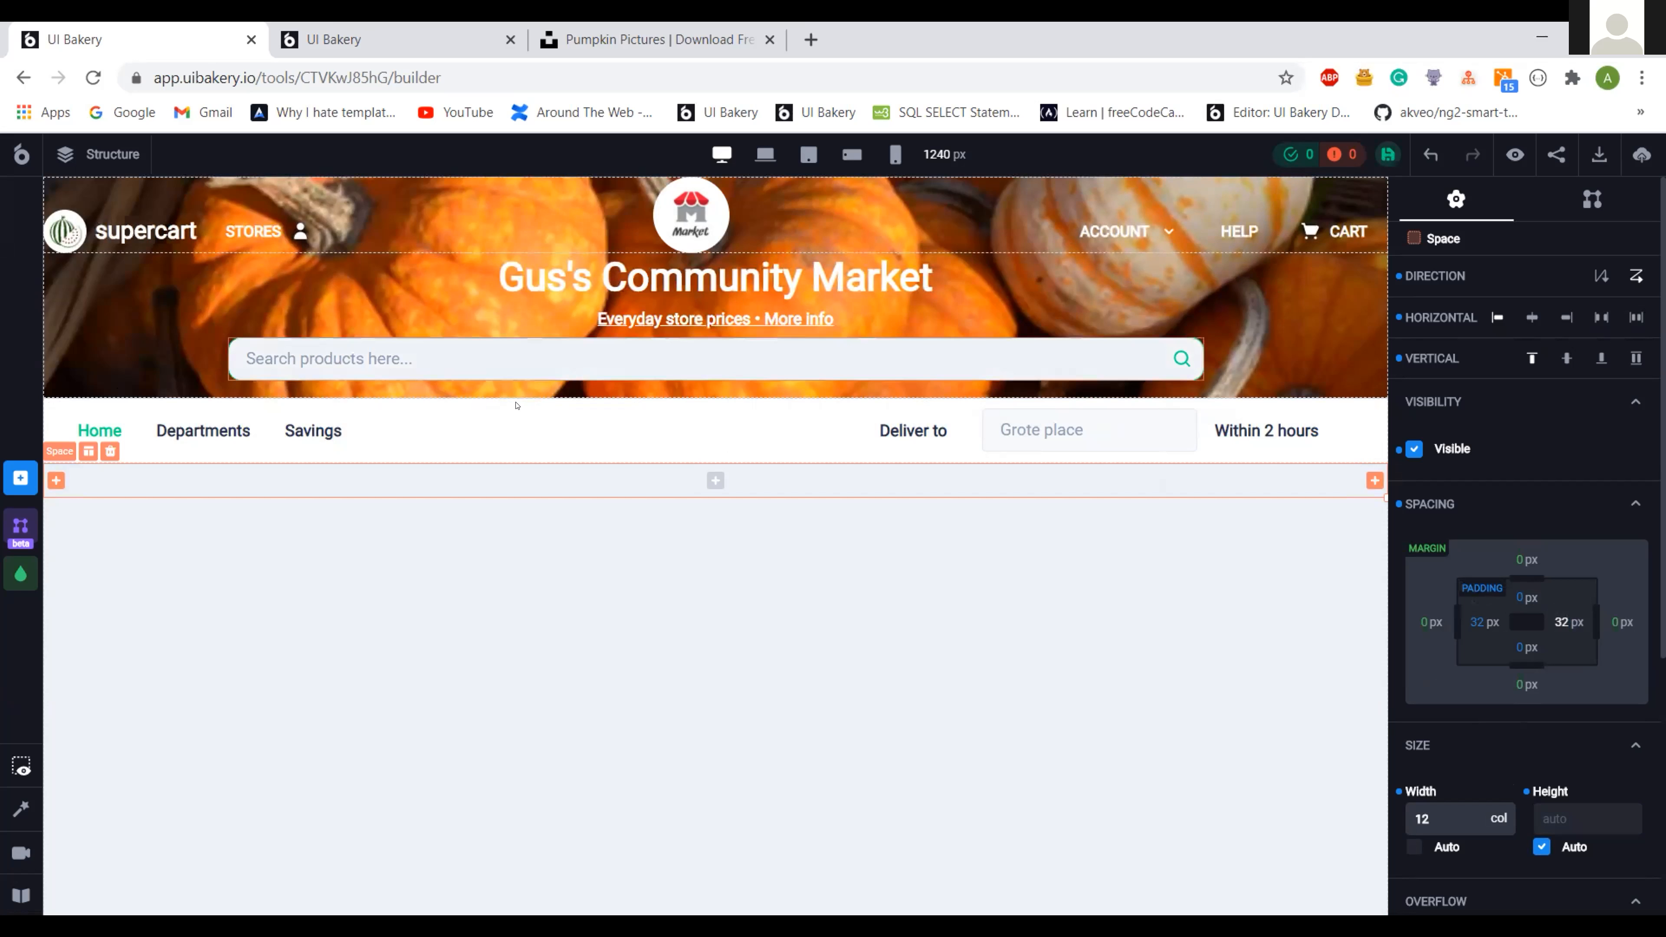
# - Add a Card inside the space below the navigation row, as on the reference page, and set the space's top padding to 32 px
pyautogui.hotkey('ctrl', 'Tab')
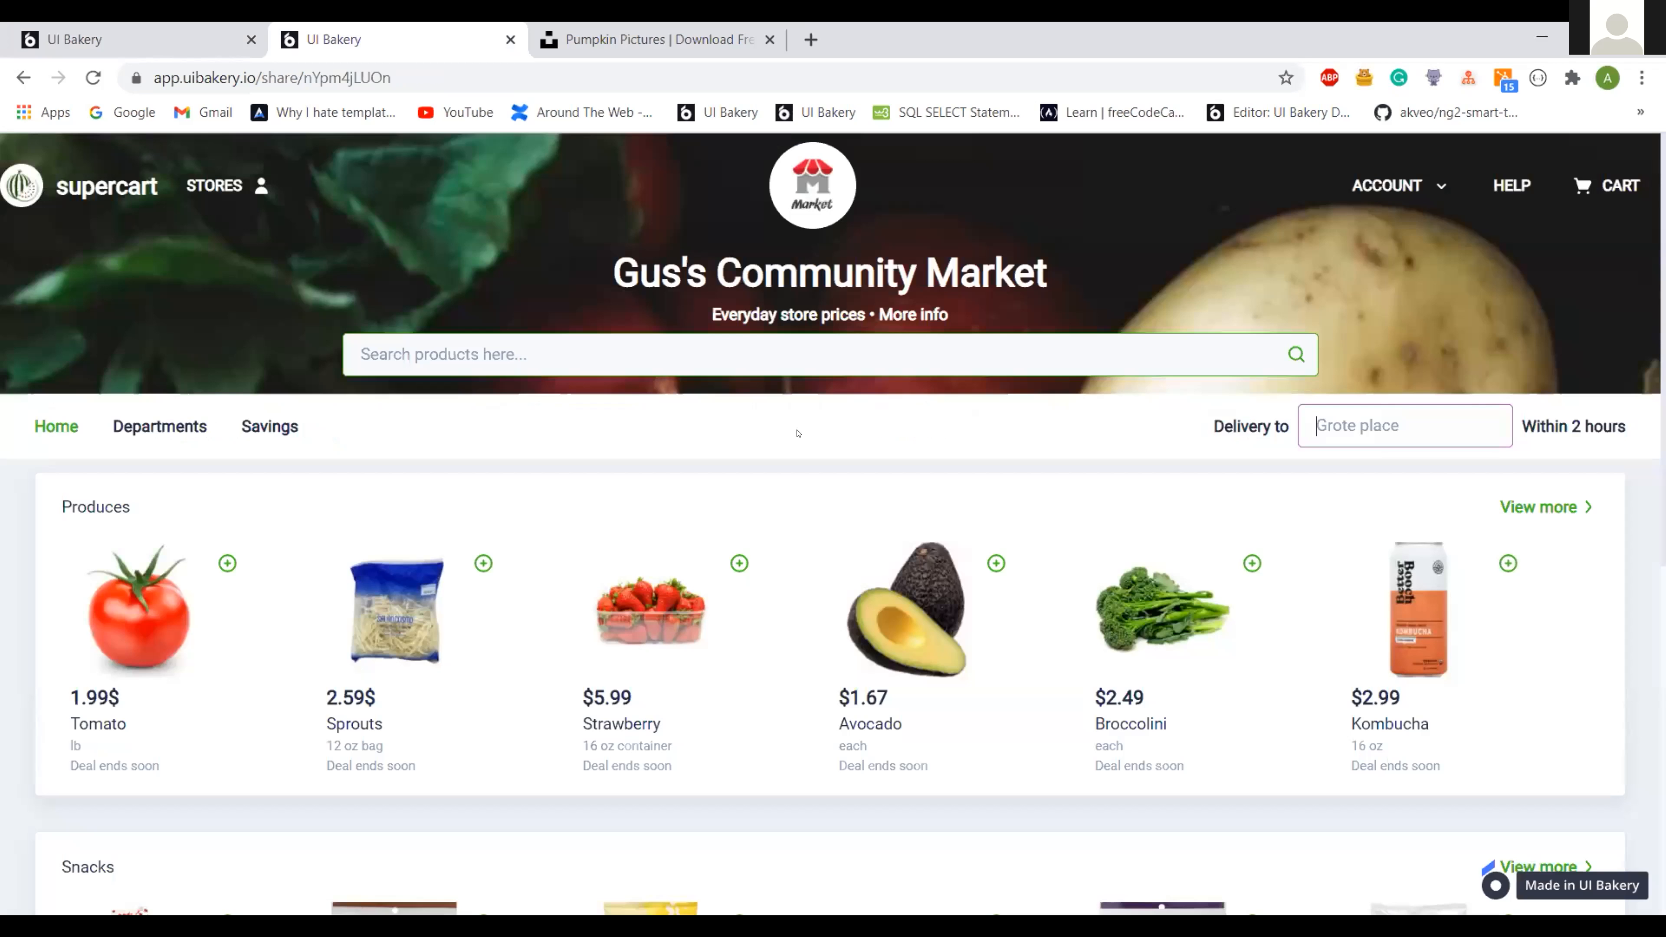
pyautogui.hotkey('ctrl', 'shift', 'Tab')
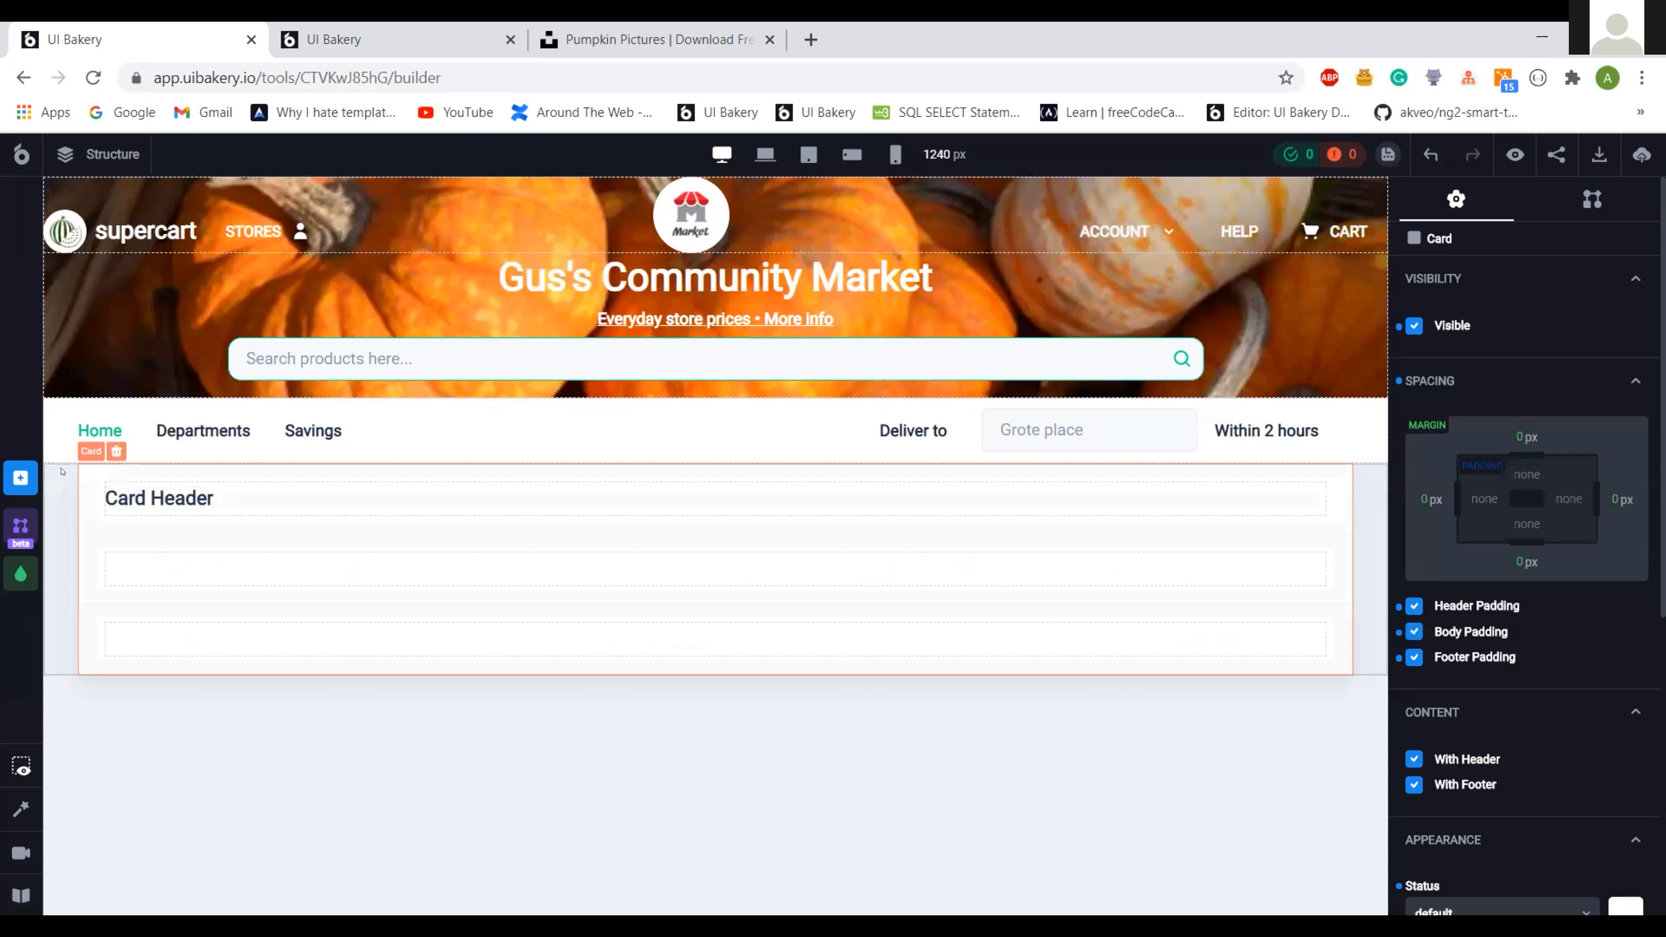
pyautogui.click(1518, 588)
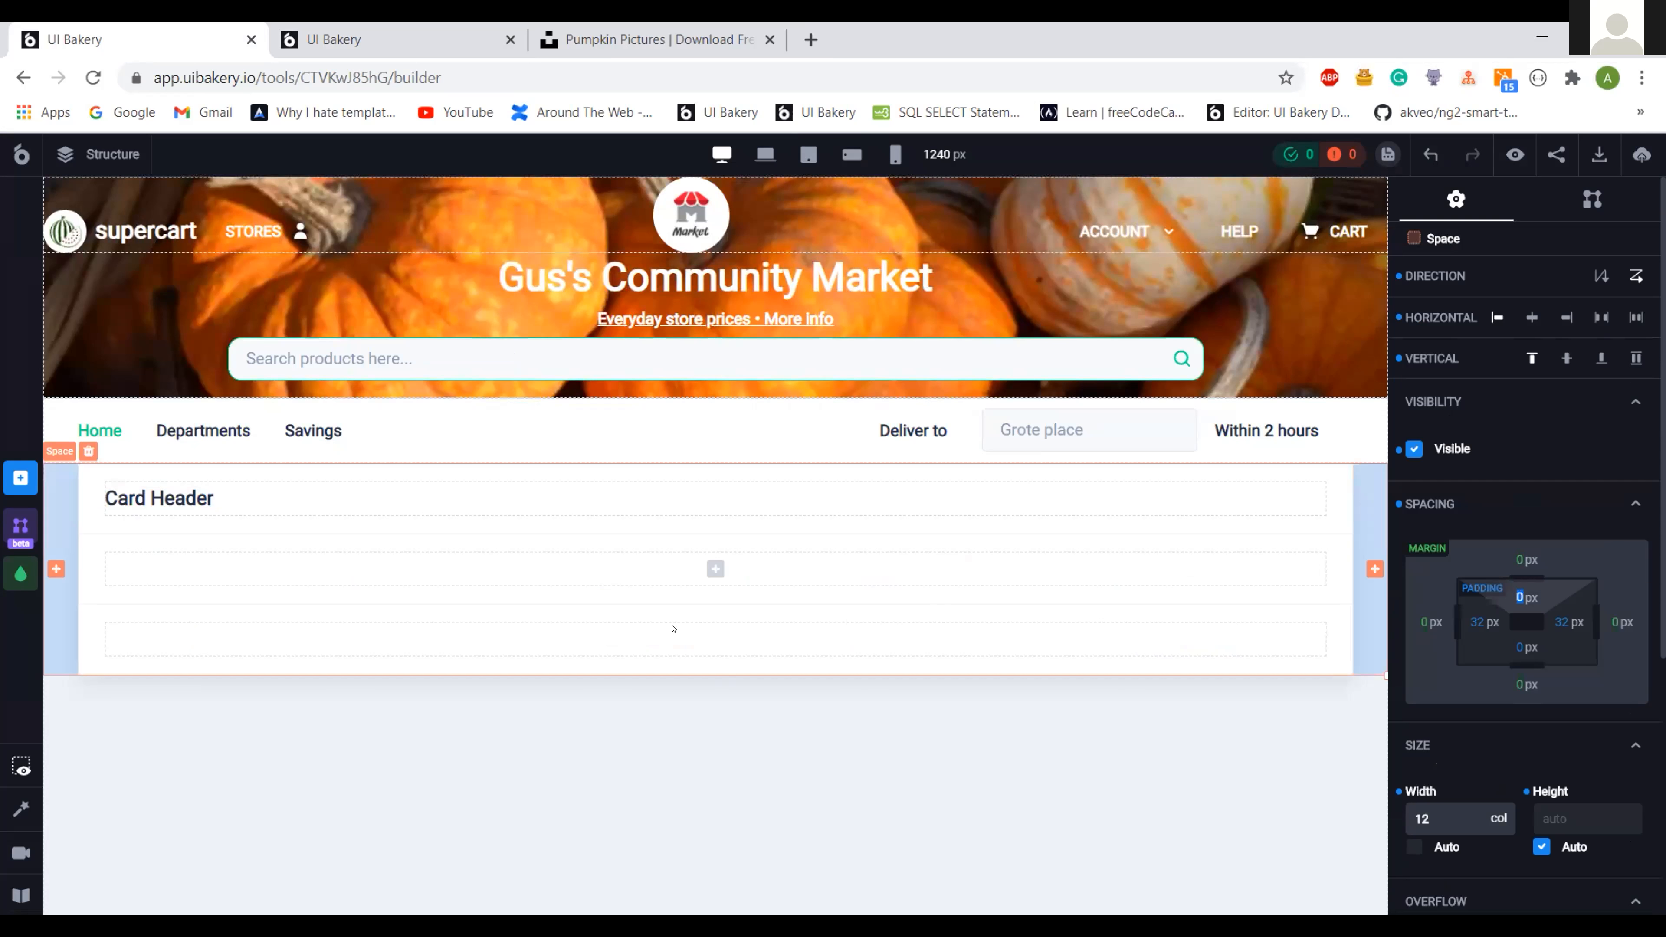
pyautogui.write('32')
pyautogui.press('Return')
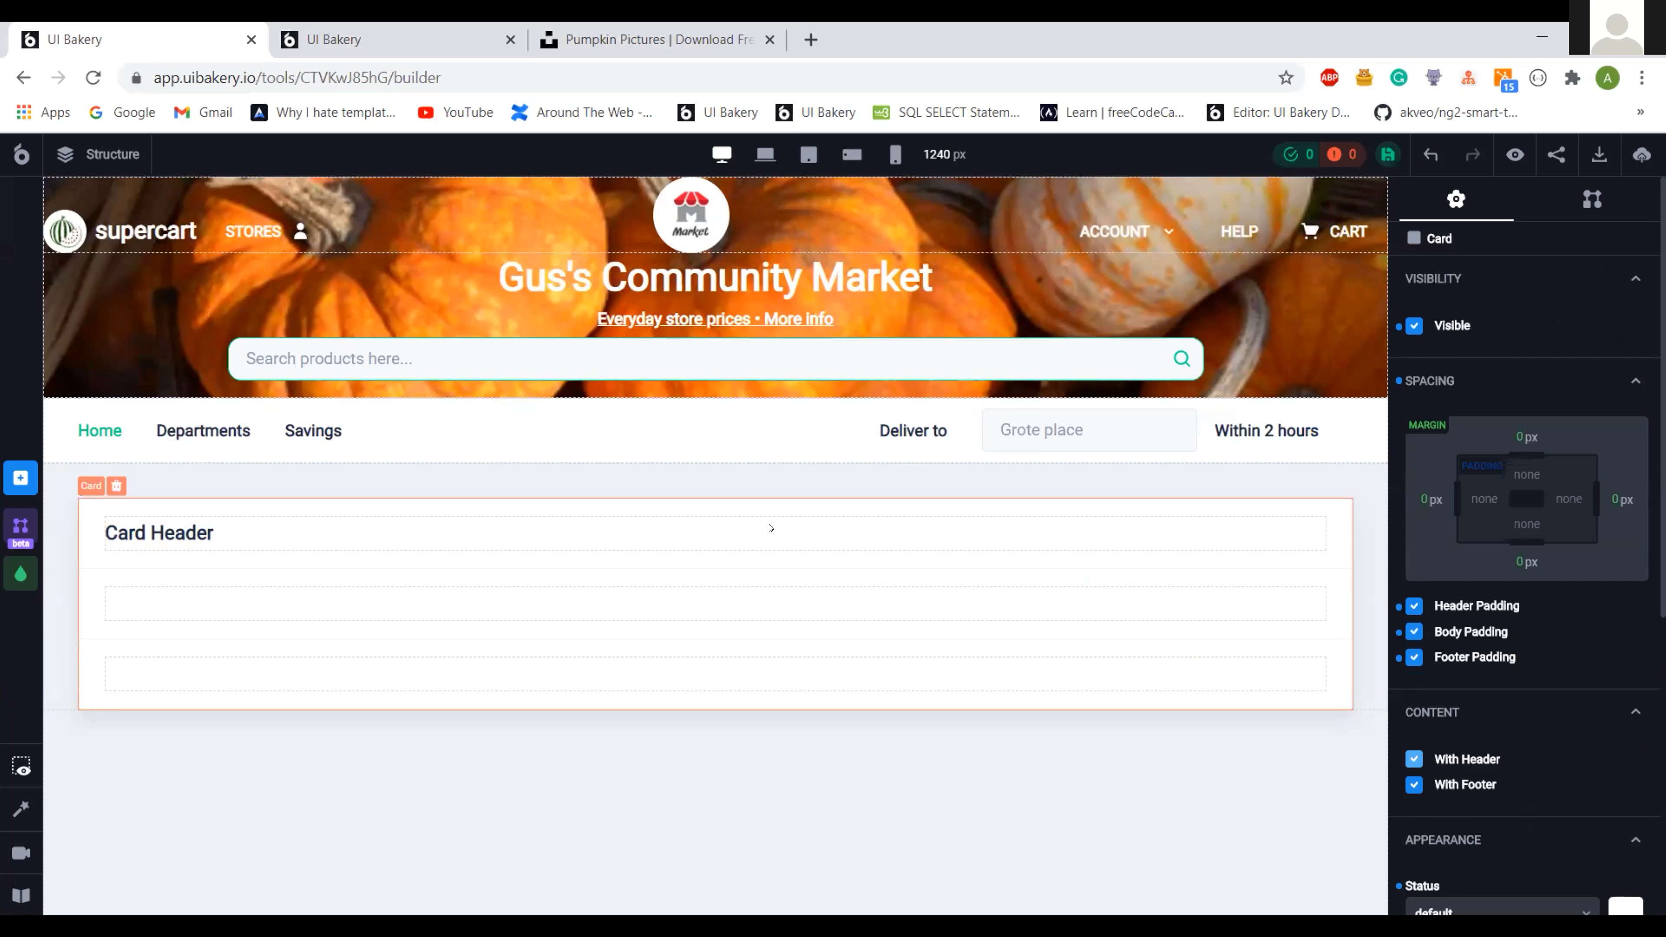
# - Remove the card's header and footer and add a Space with a width of 12 columns inside its body
pyautogui.click(712, 532)
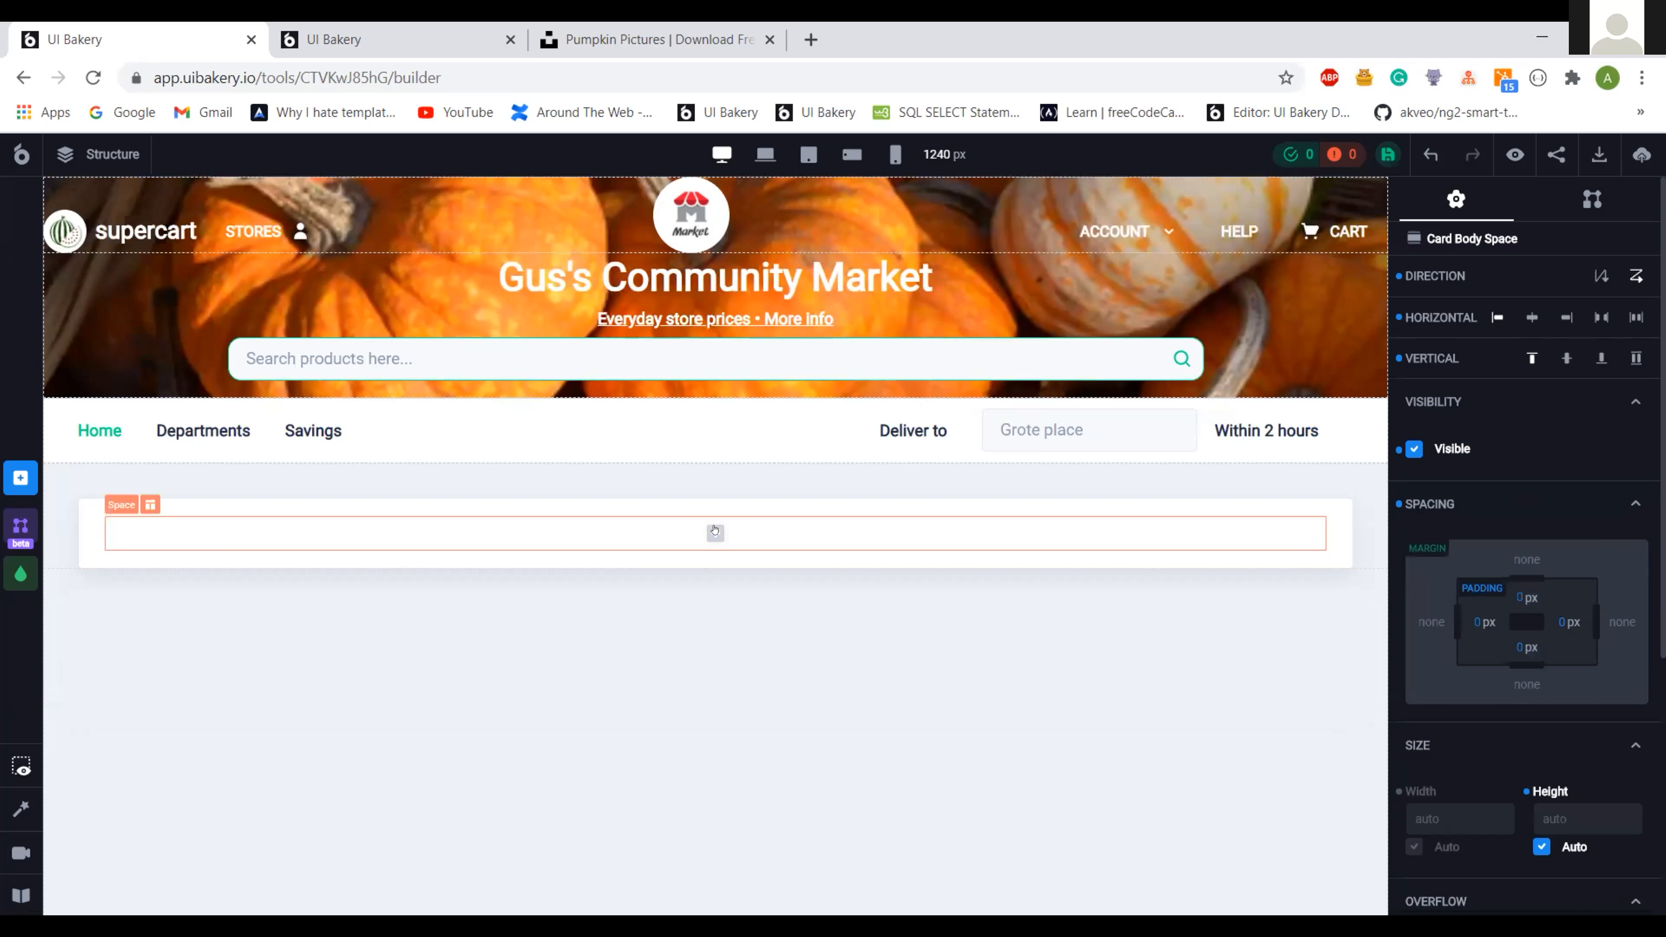
pyautogui.click(715, 530)
pyautogui.write('sp')
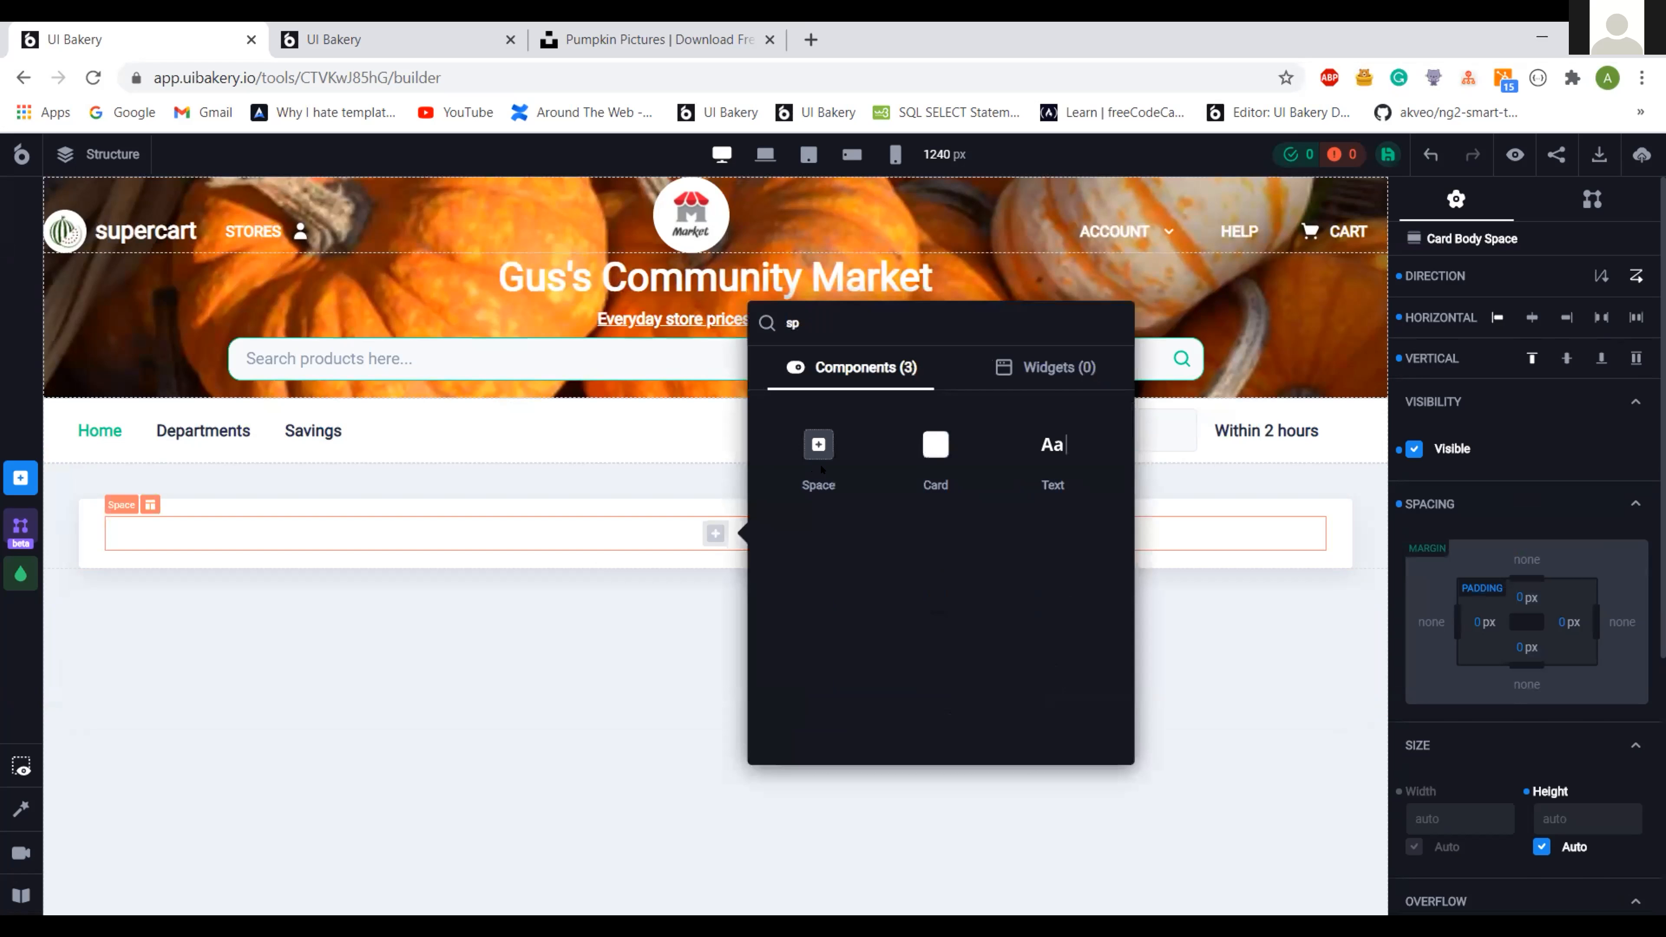
pyautogui.click(815, 453)
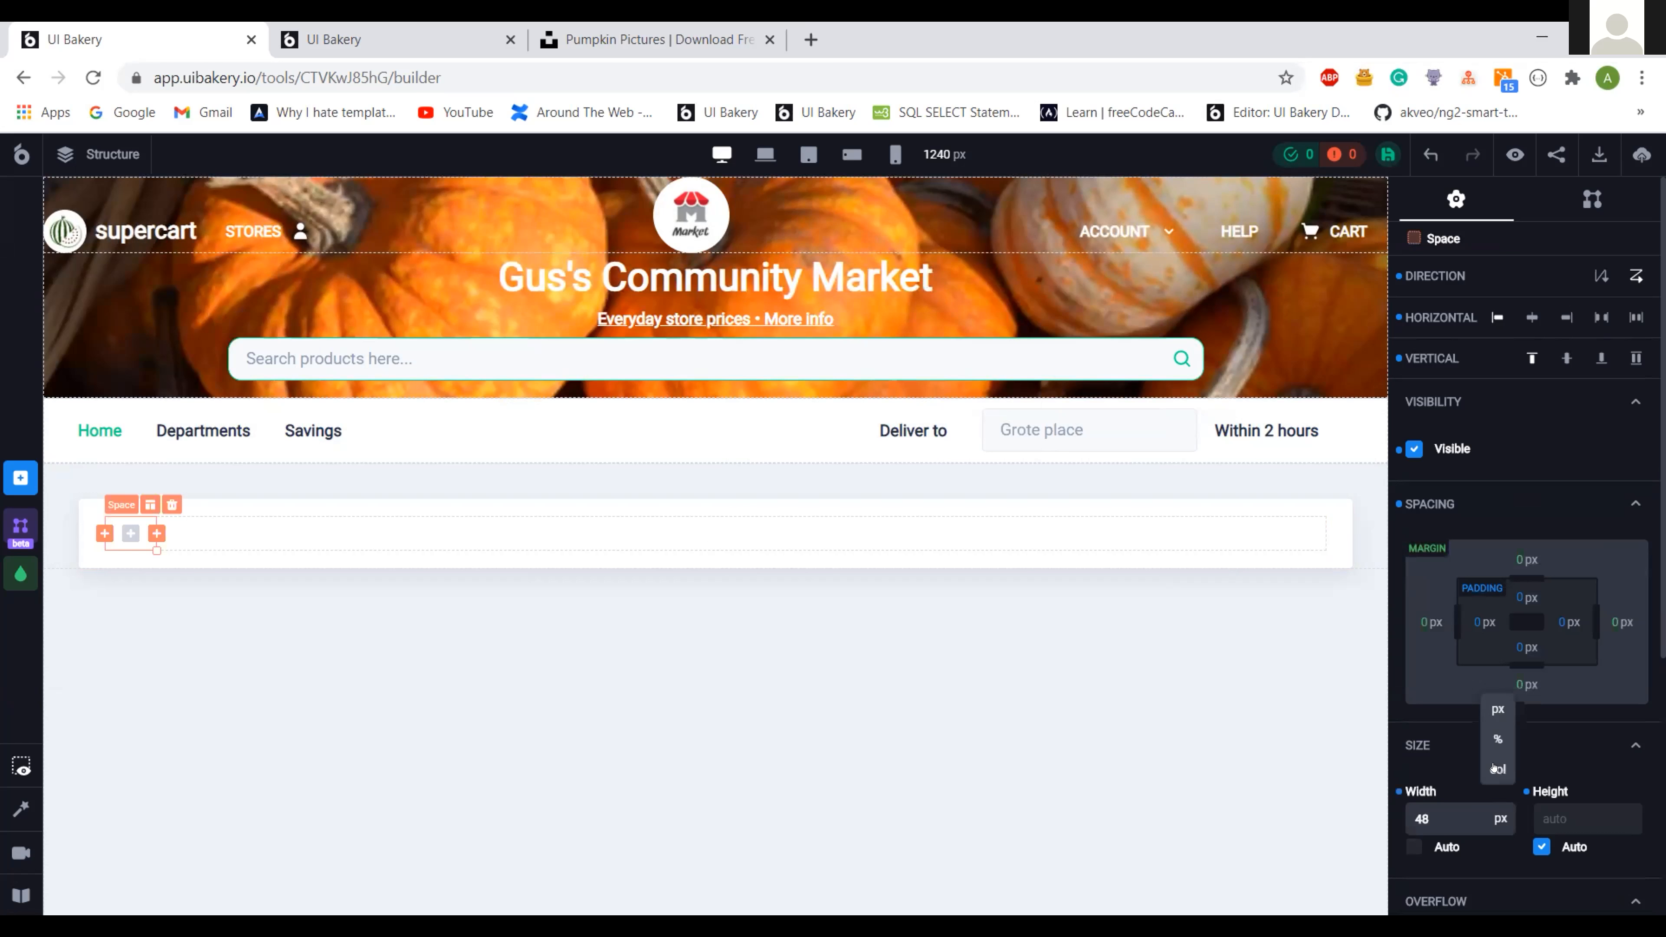
pyautogui.click(1492, 712)
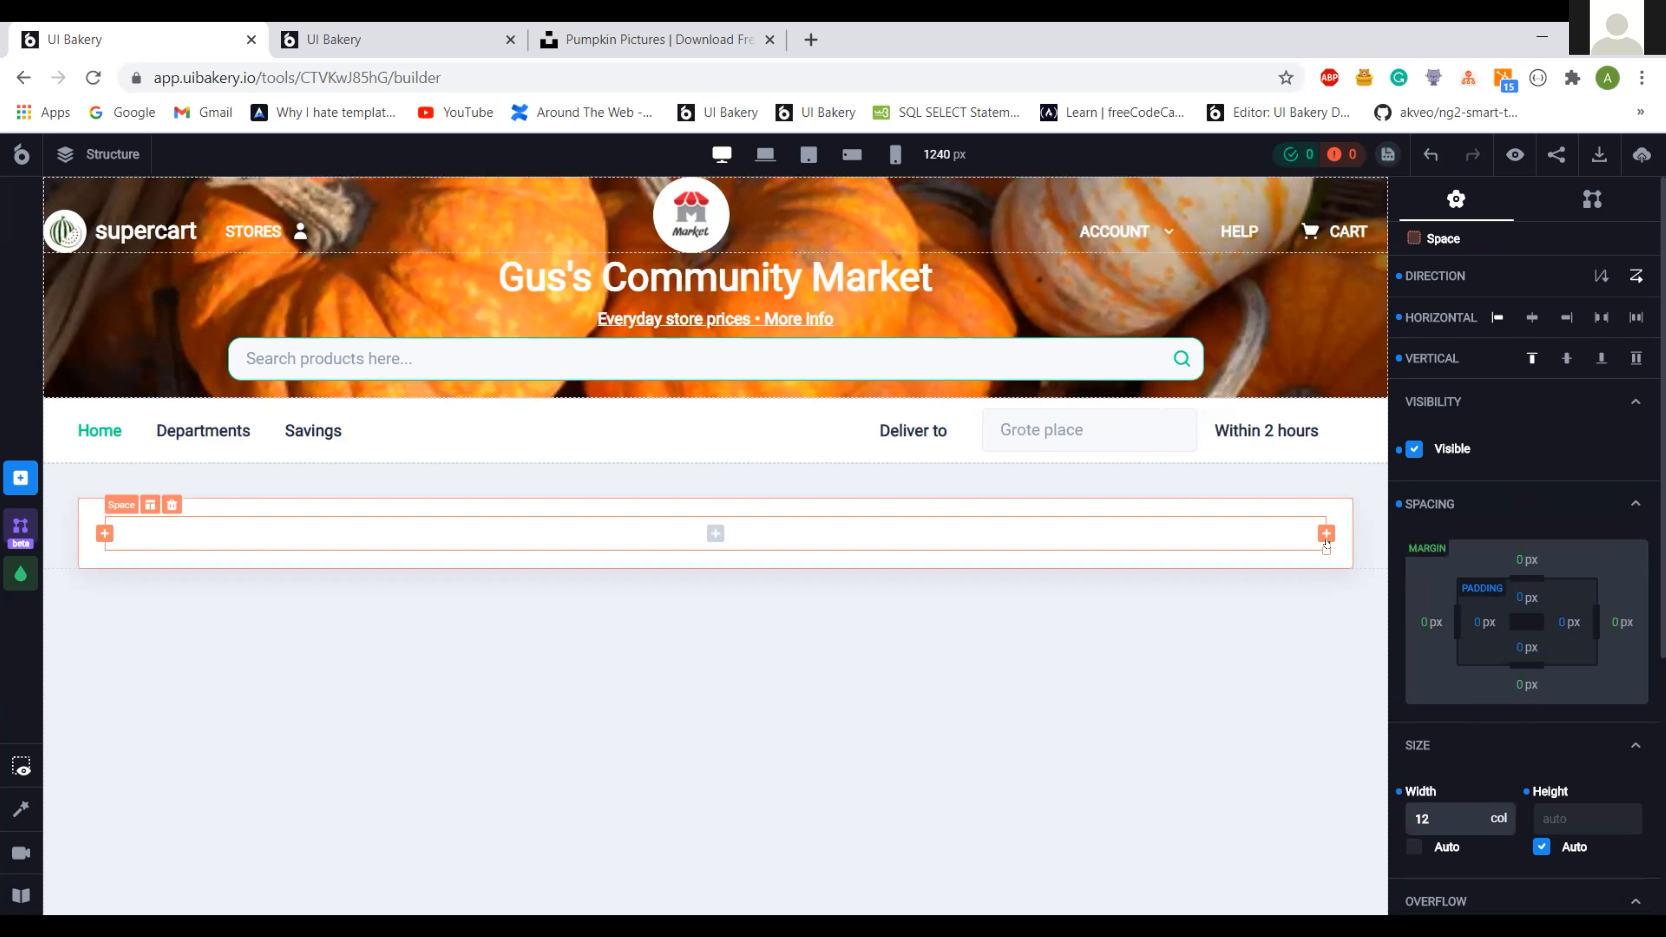
# - Add a second 12-column Space below the first one in the card body and insert another Space inside it
pyautogui.click(1327, 540)
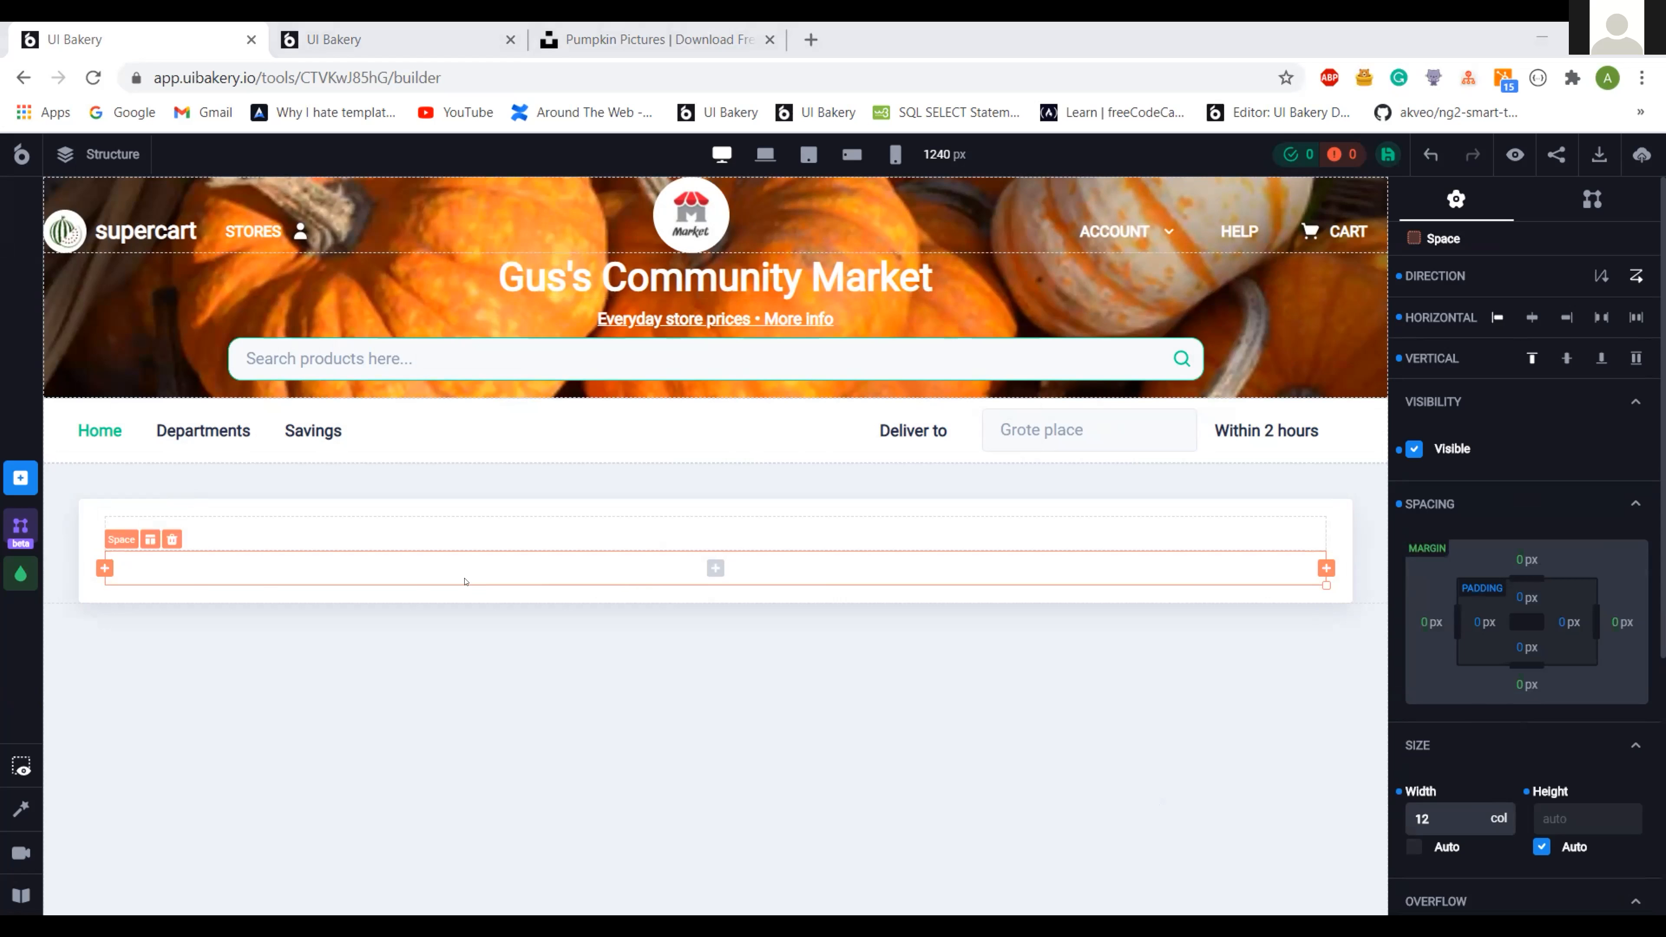
pyautogui.click(715, 569)
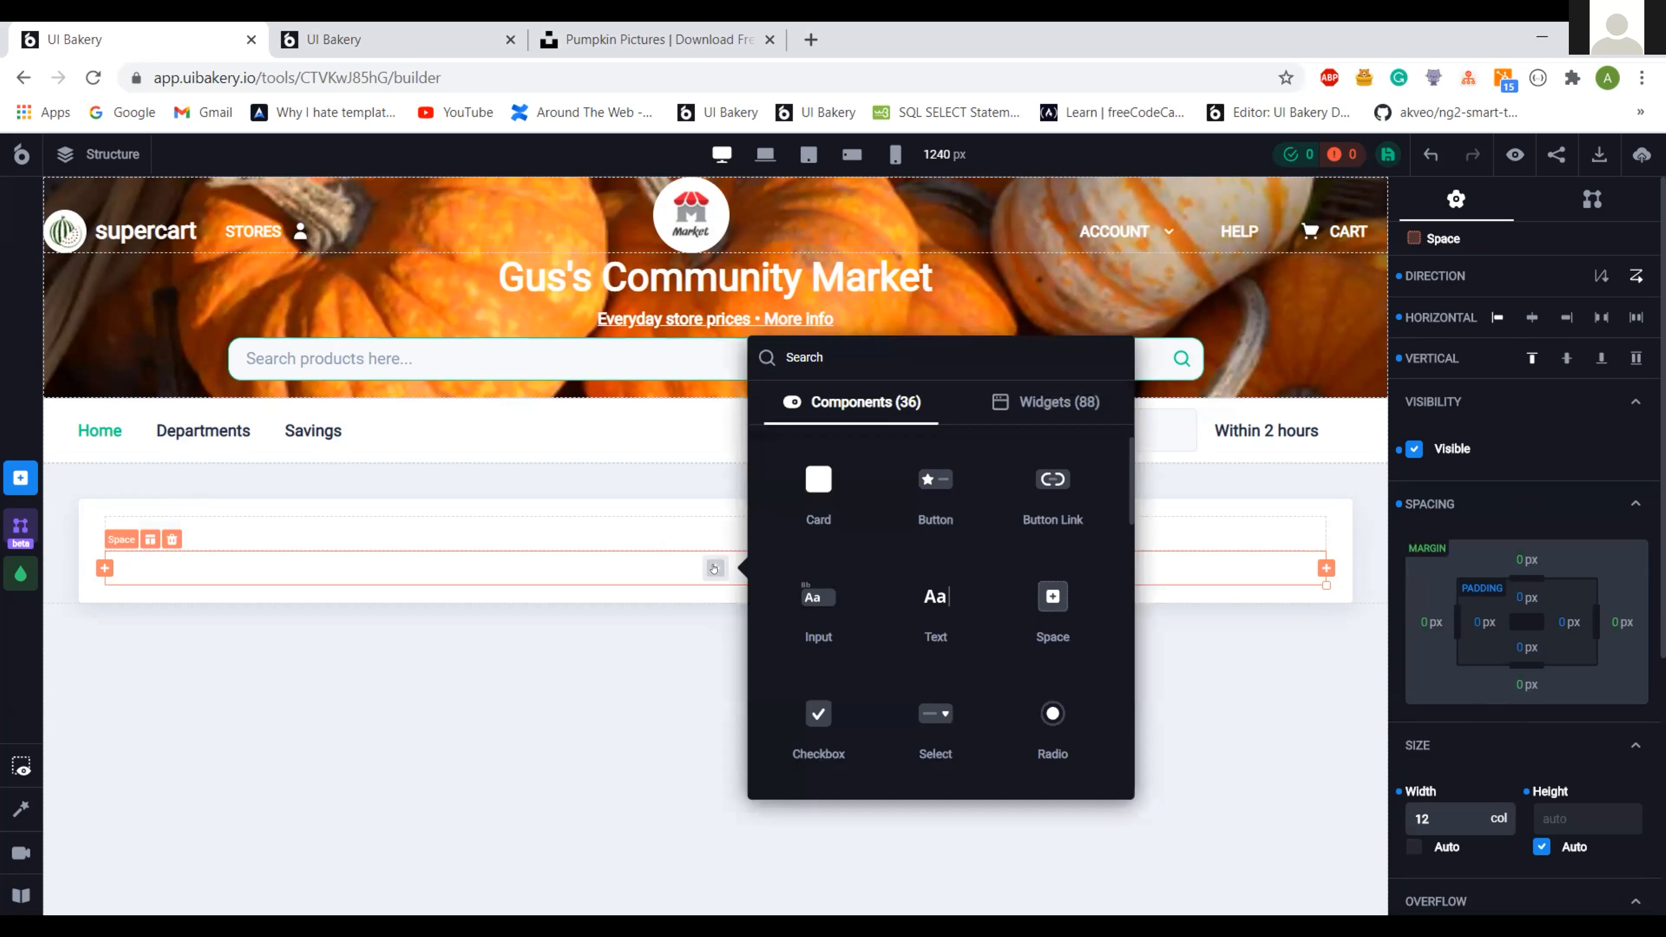
pyautogui.write('sp')
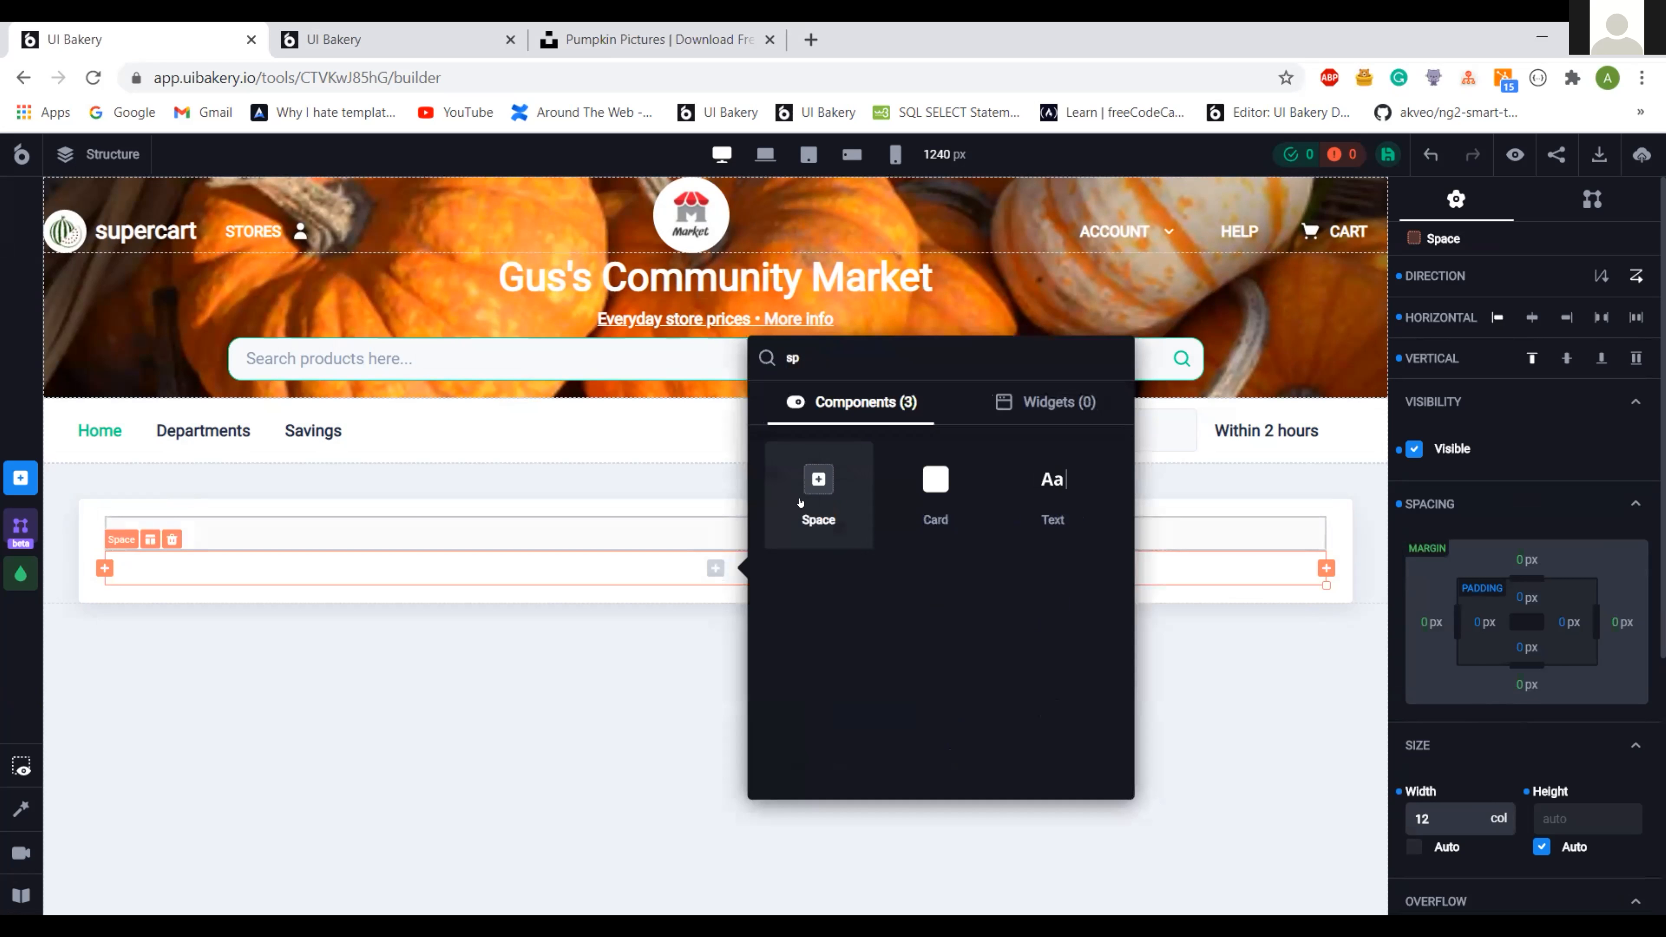
pyautogui.click(800, 503)
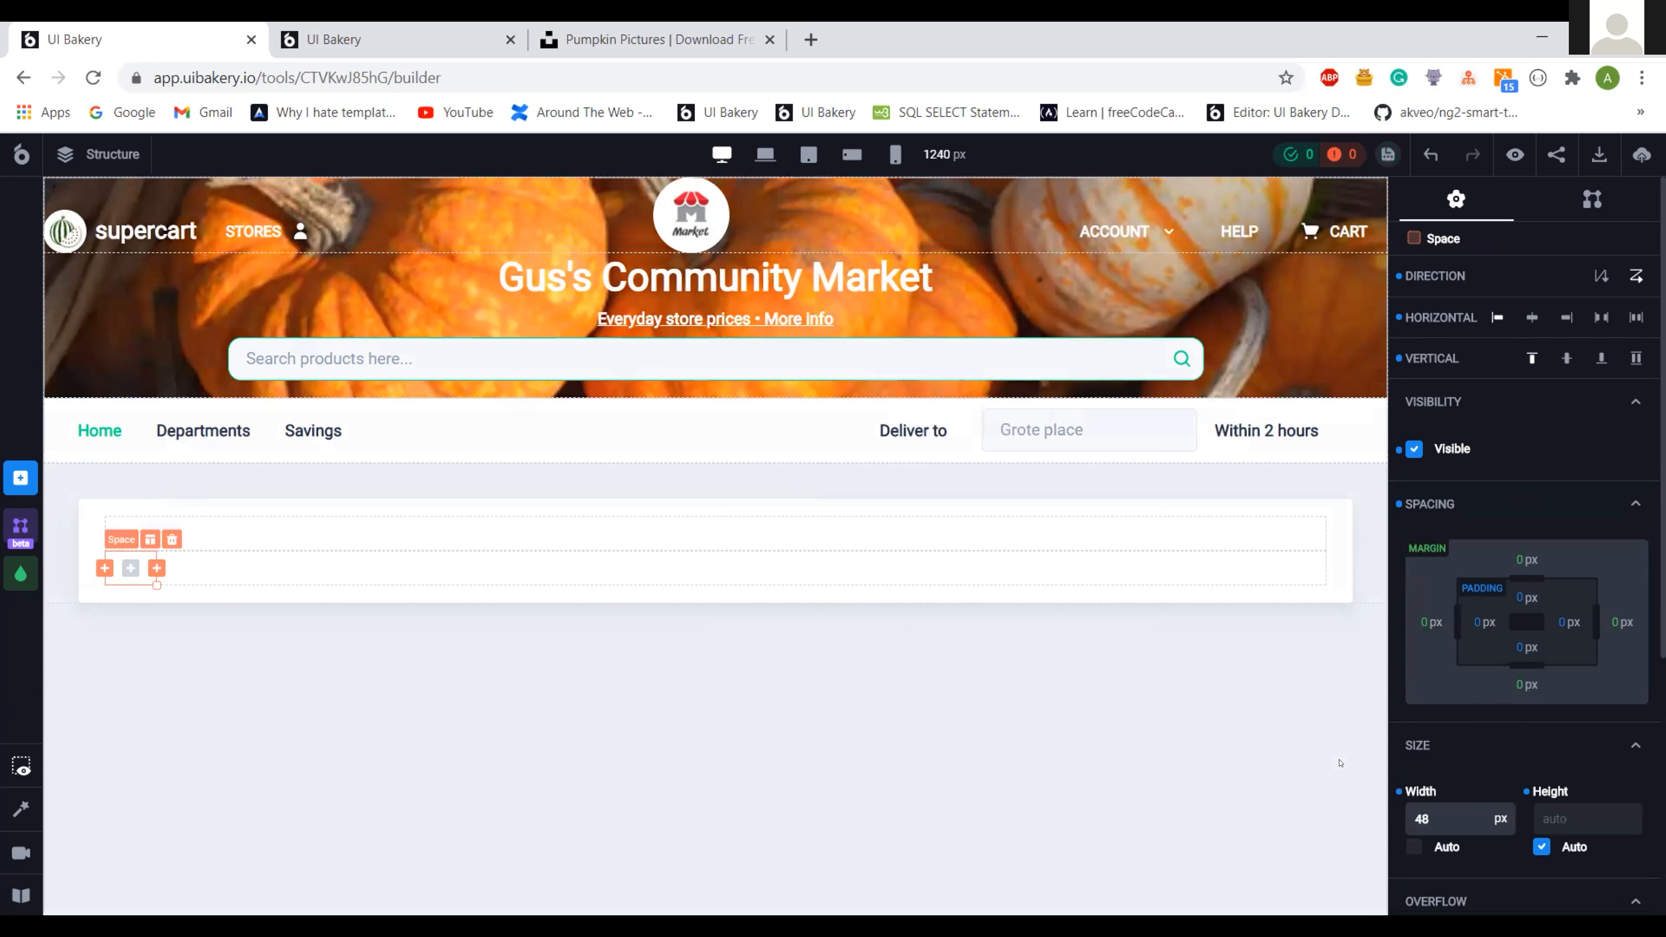
# - Set the width of the newly nested space to 2 columns
pyautogui.click(1495, 818)
pyautogui.click(1498, 769)
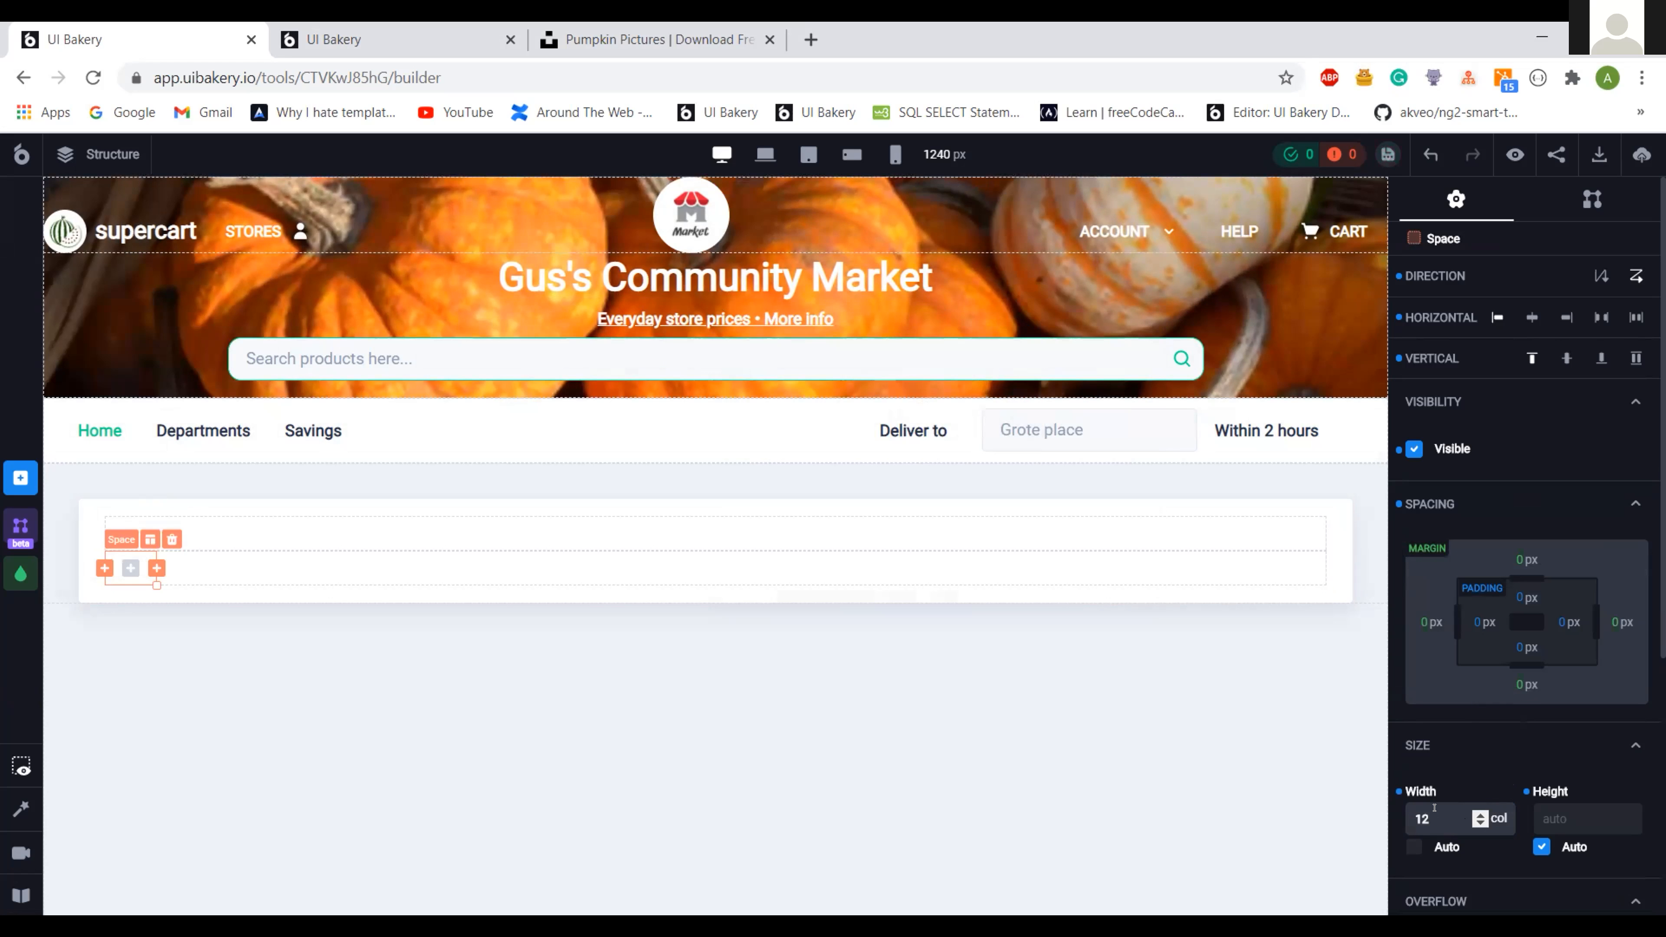
pyautogui.click(1436, 813)
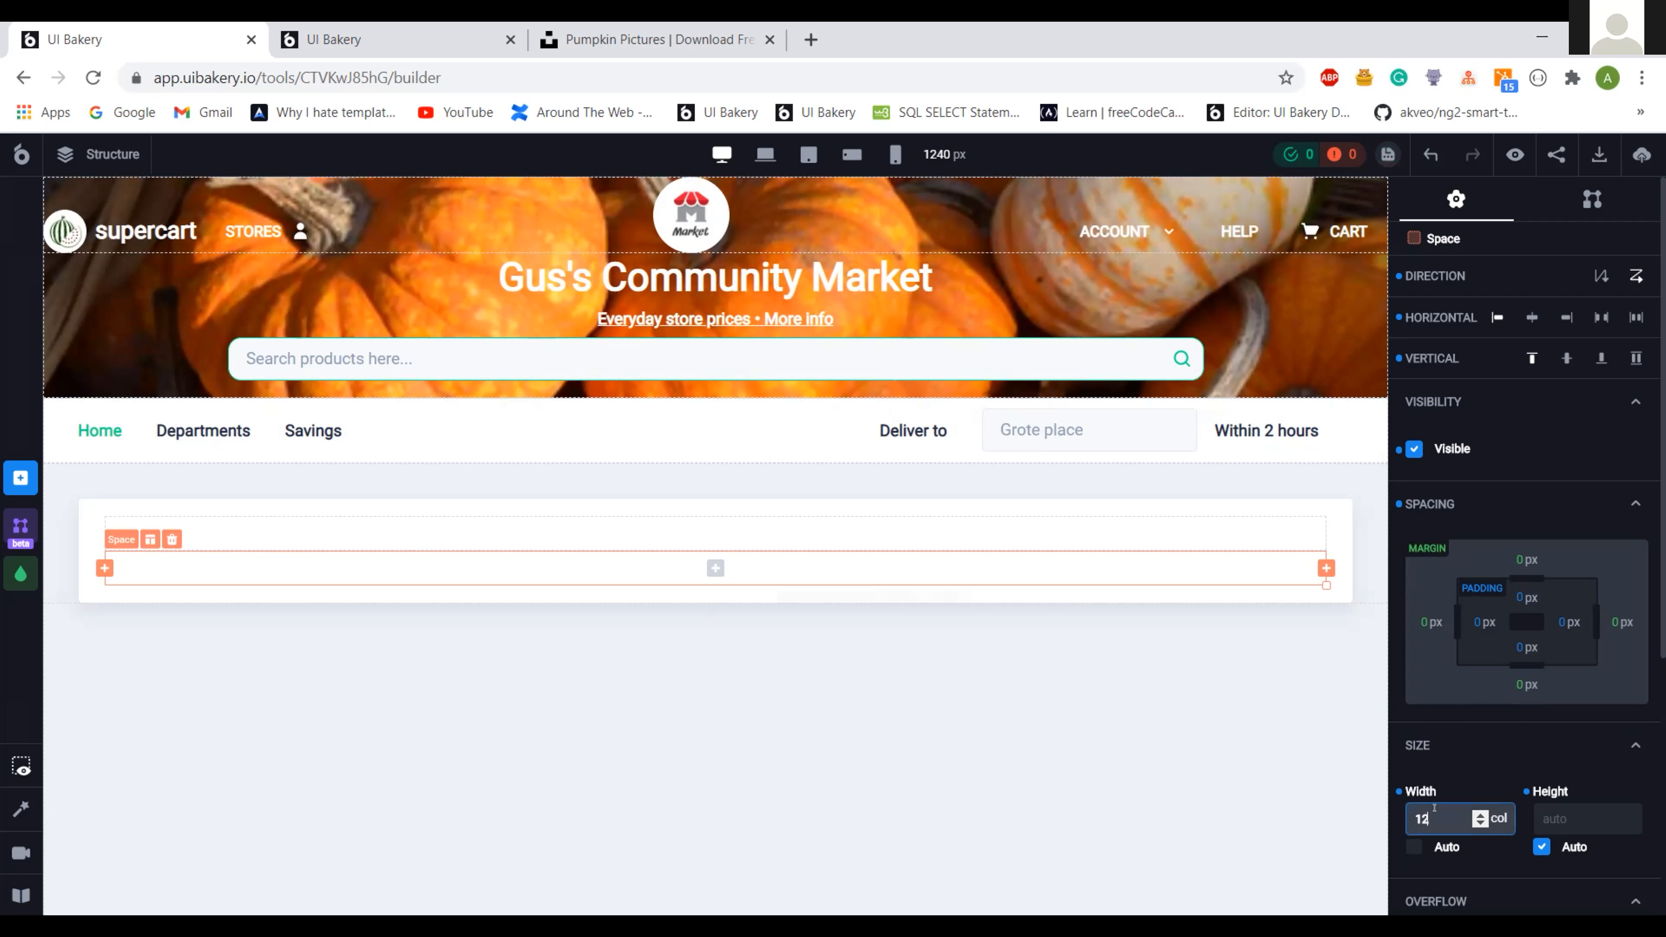
pyautogui.doubleClick(1424, 810)
pyautogui.write('2')
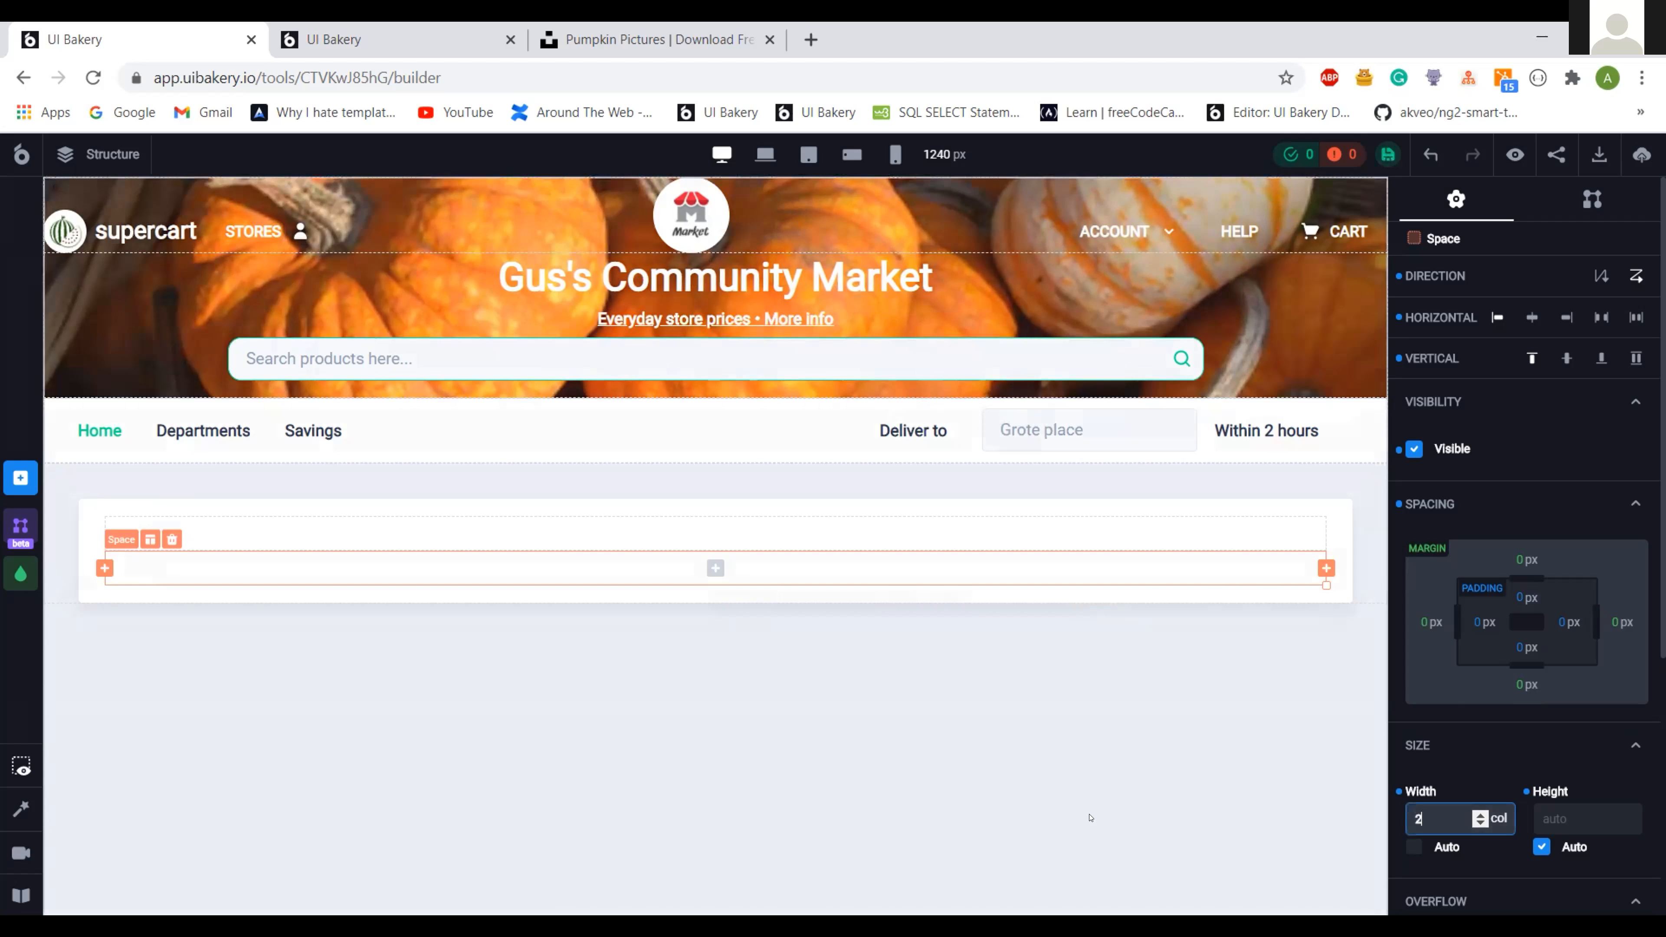
# - Insert an Image in the 2-column space and set its width and height to 125 px
pyautogui.click(207, 568)
pyautogui.write('im')
pyautogui.click(285, 503)
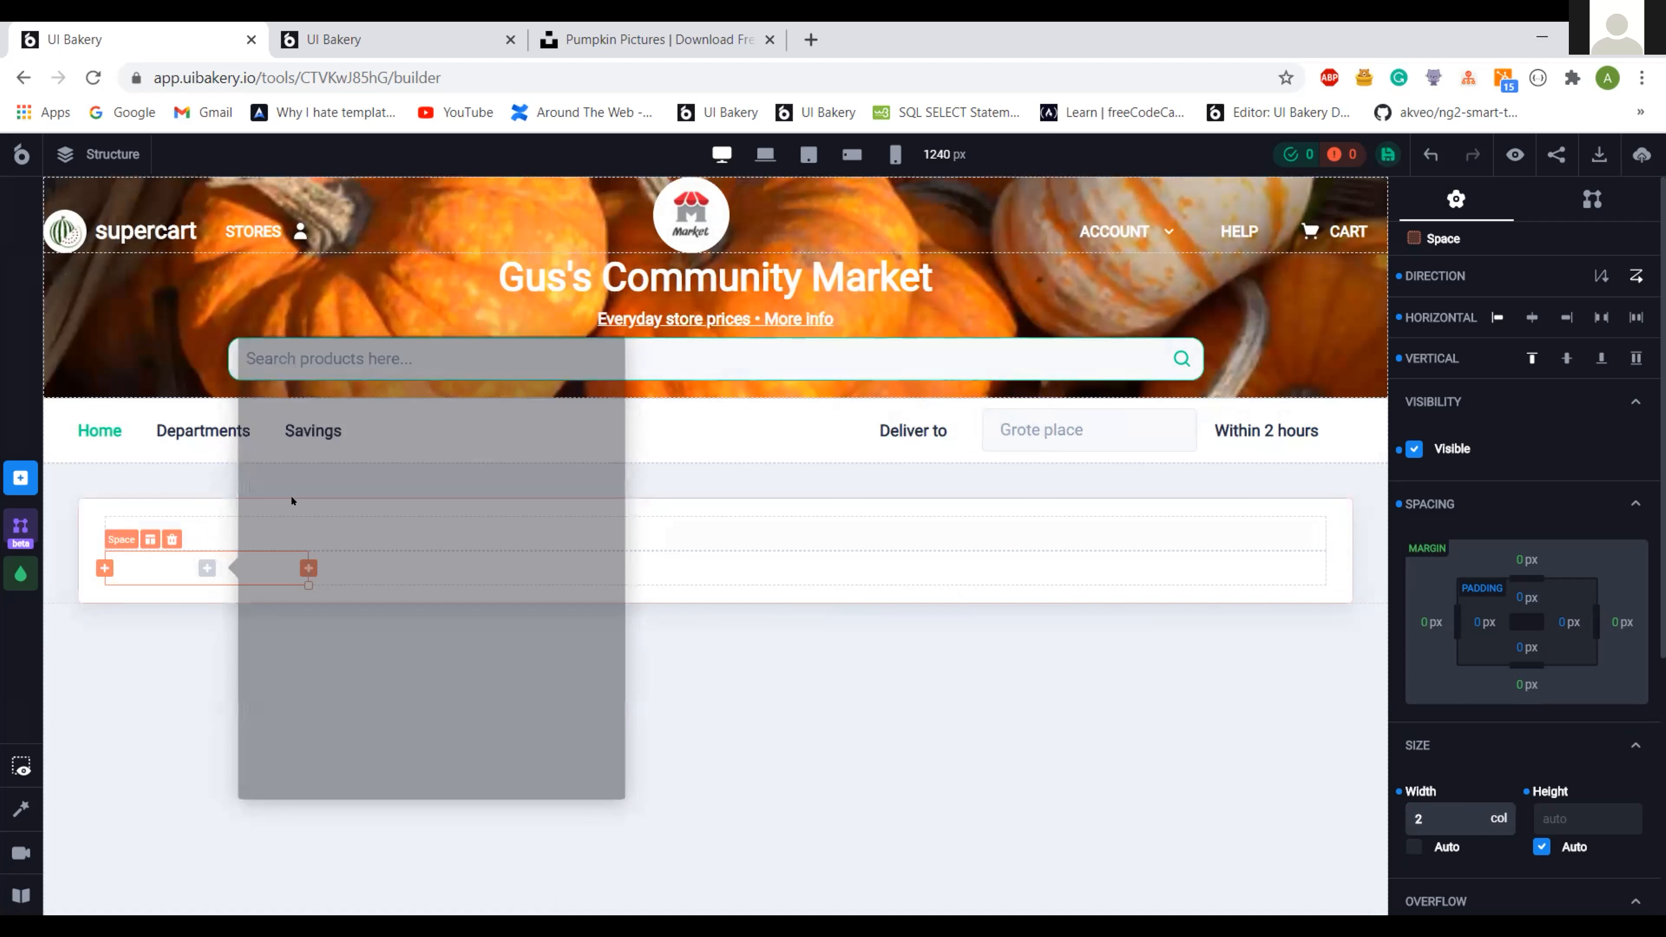
pyautogui.click(1421, 796)
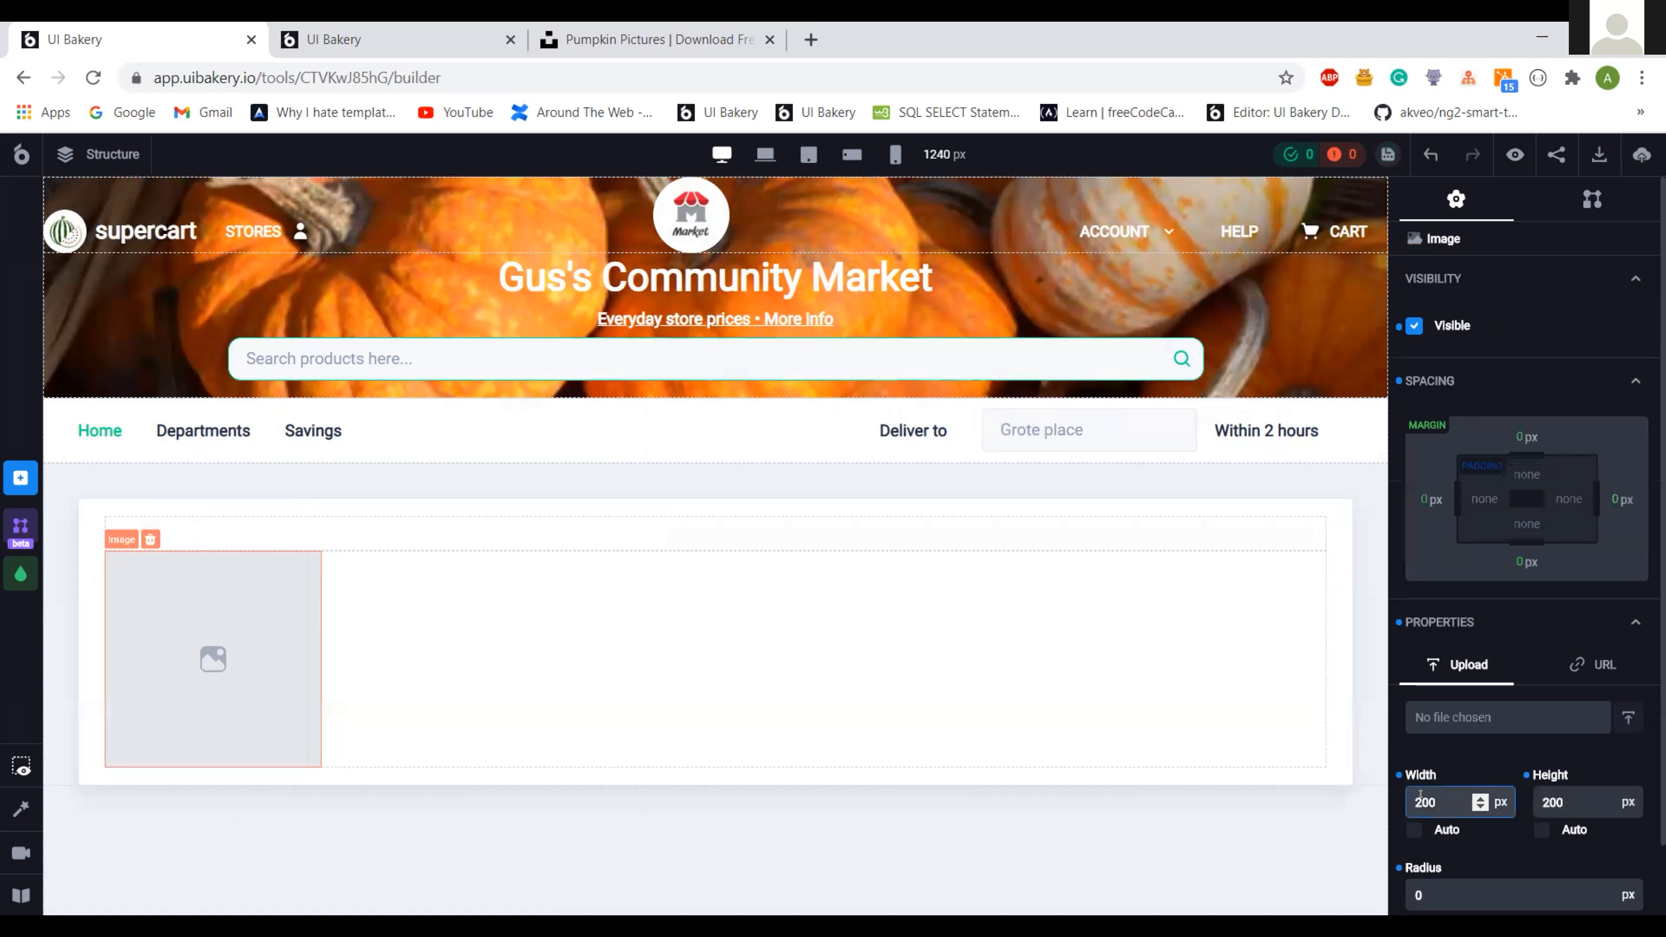
pyautogui.press('Tab')
pyautogui.hotkey('shift', 'Tab')
pyautogui.write('125')
pyautogui.press('Tab')
pyautogui.press('Tab')
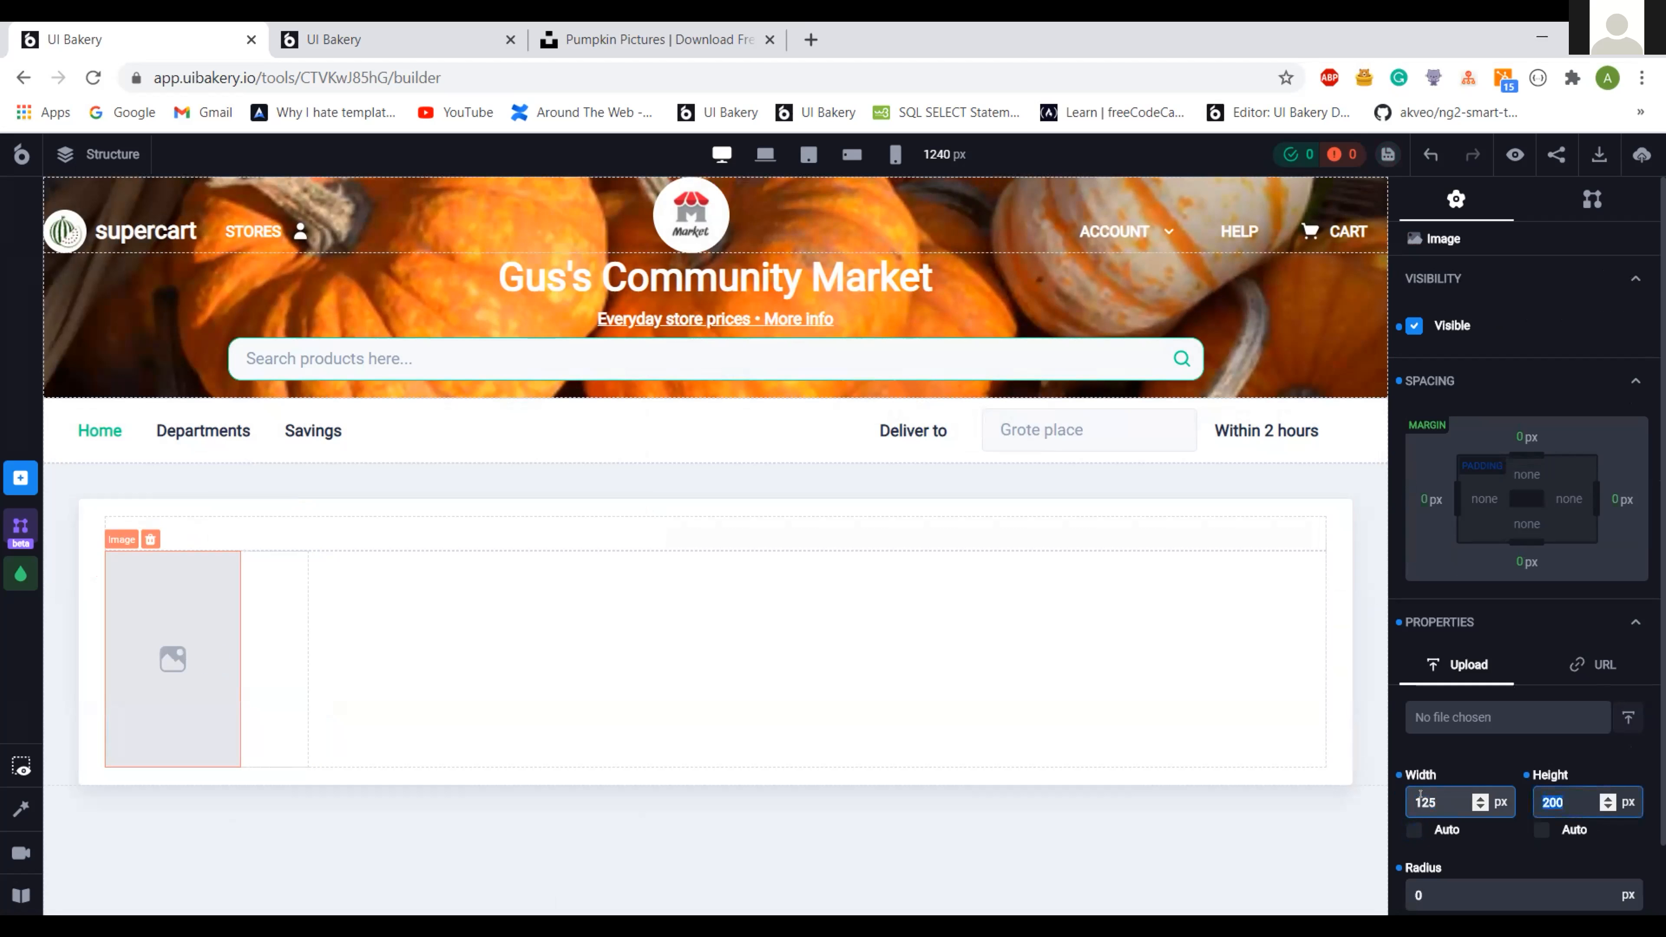
pyautogui.write('125')
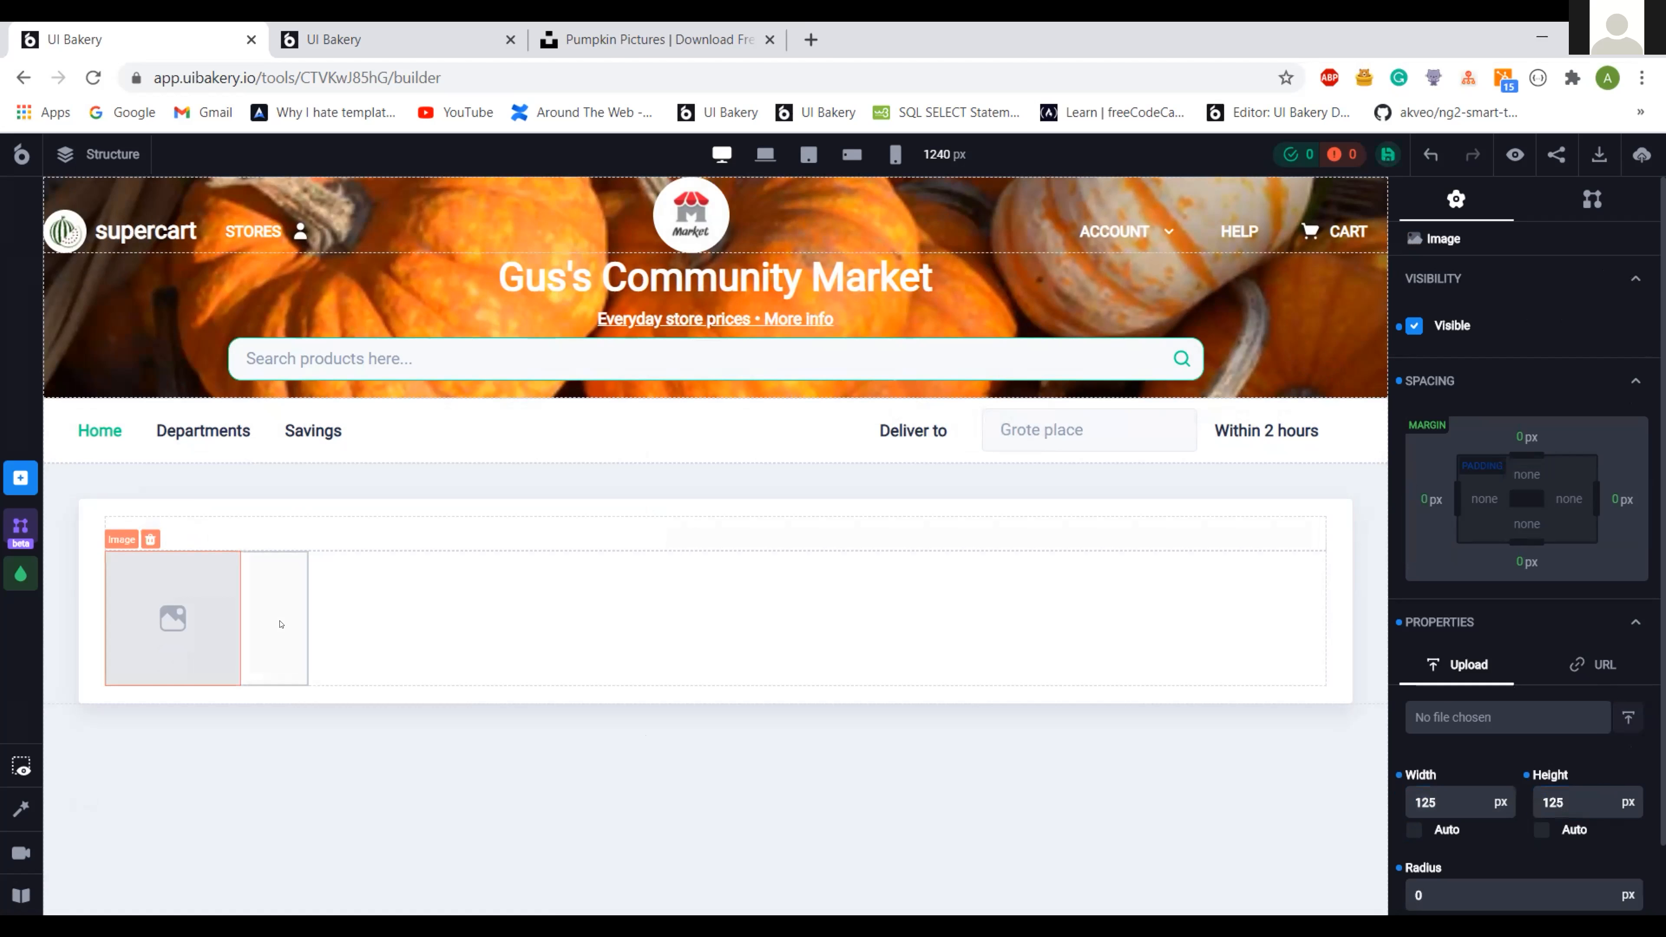
# - Add a Button after the image in the 2-column space and set its status to success
pyautogui.click(279, 624)
pyautogui.click(207, 618)
pyautogui.write('but')
pyautogui.click(308, 544)
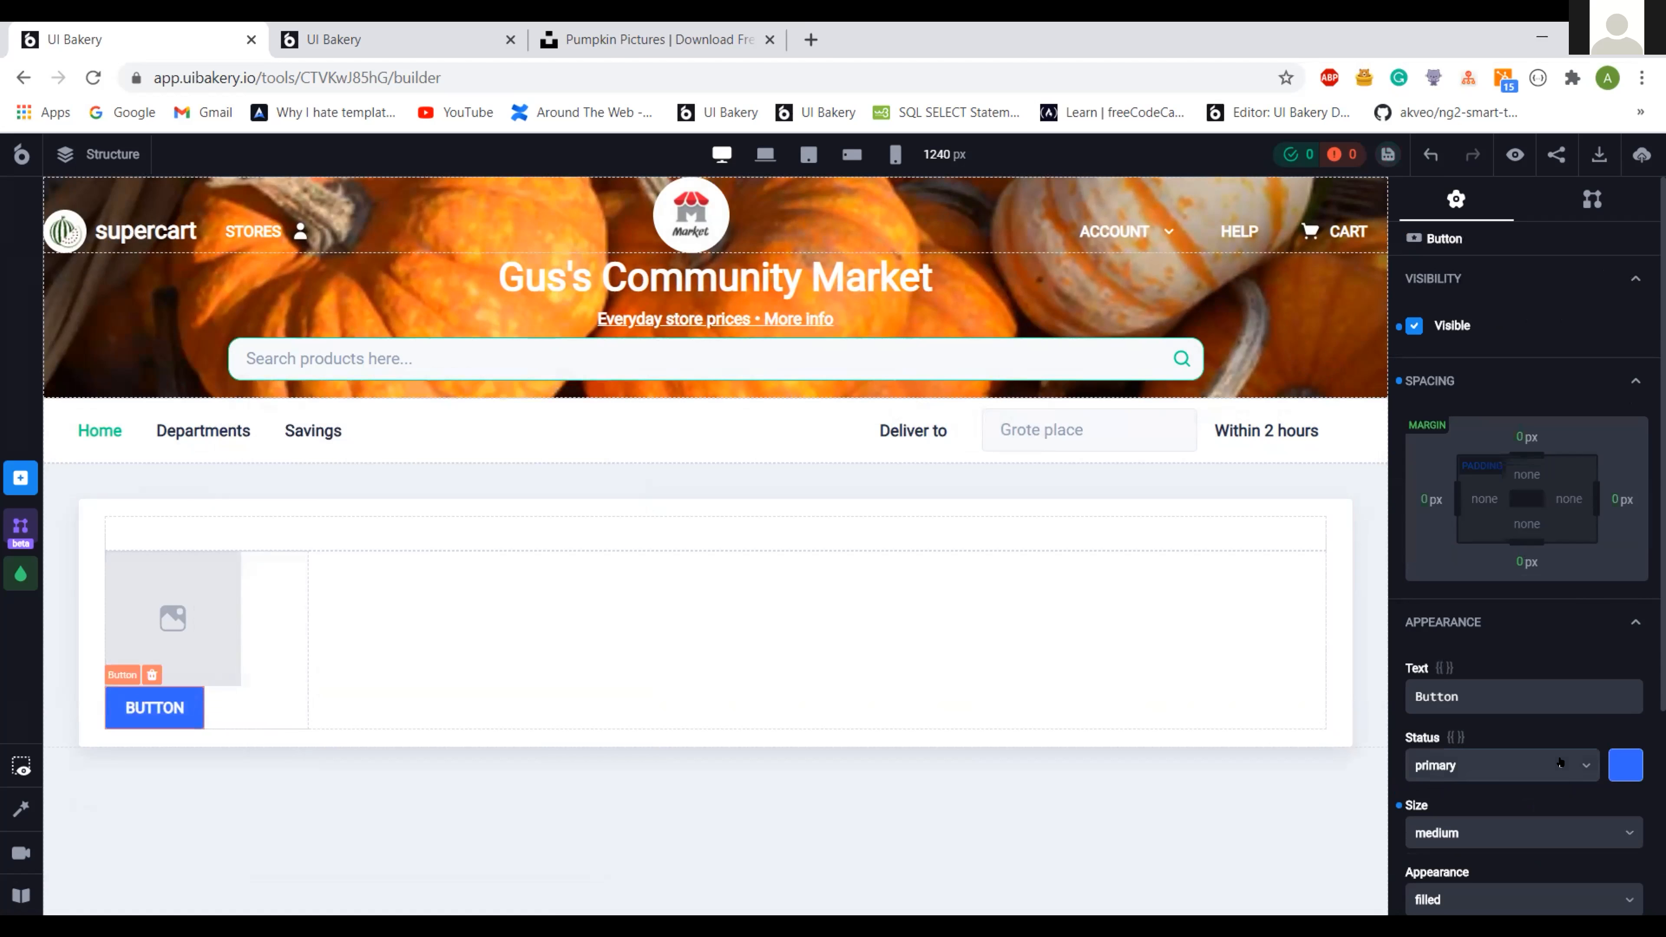
pyautogui.click(1522, 766)
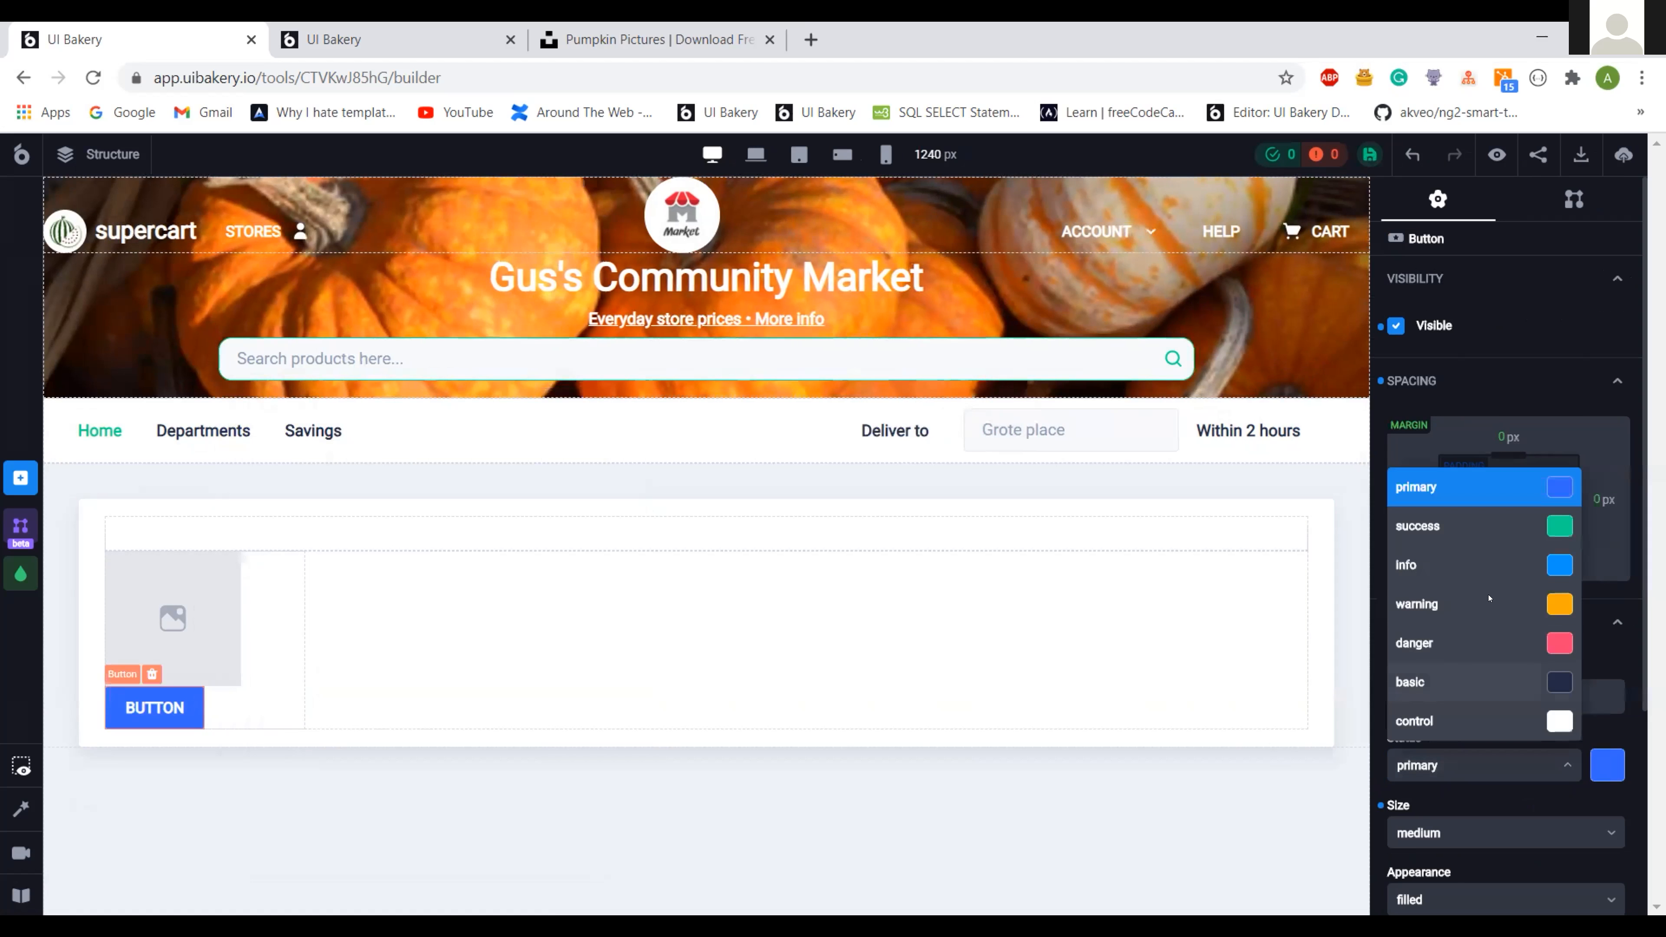
pyautogui.click(1478, 539)
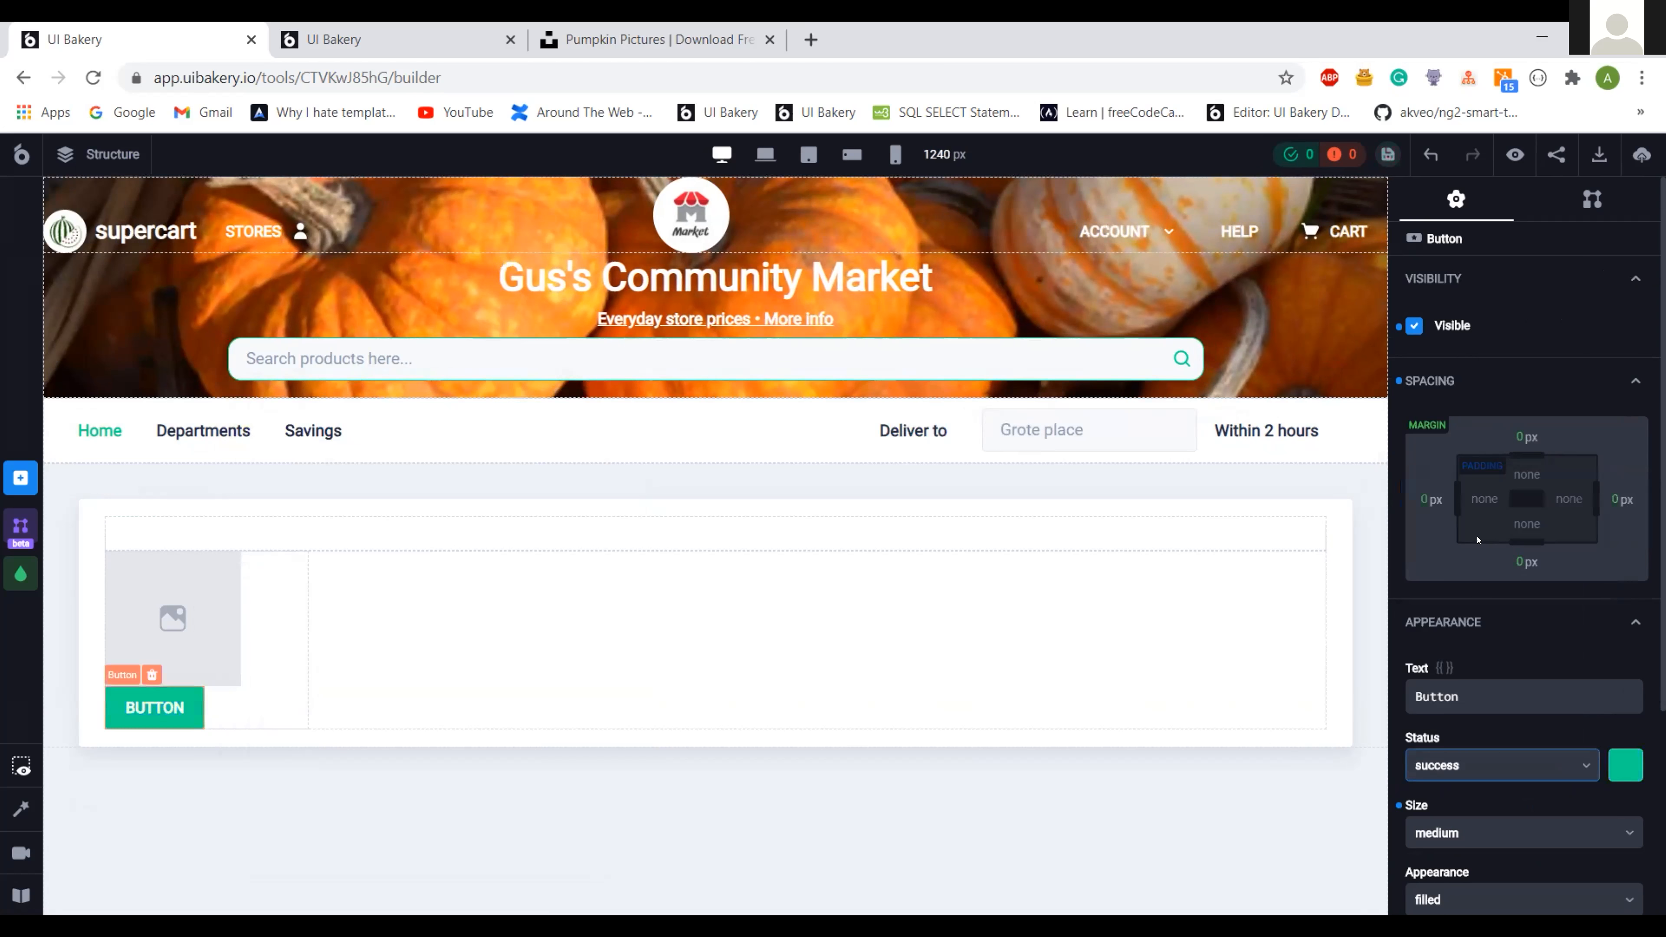
# - Give the button the ghost appearance and make it show only an icon
pyautogui.scroll(-2, 1480, 552)
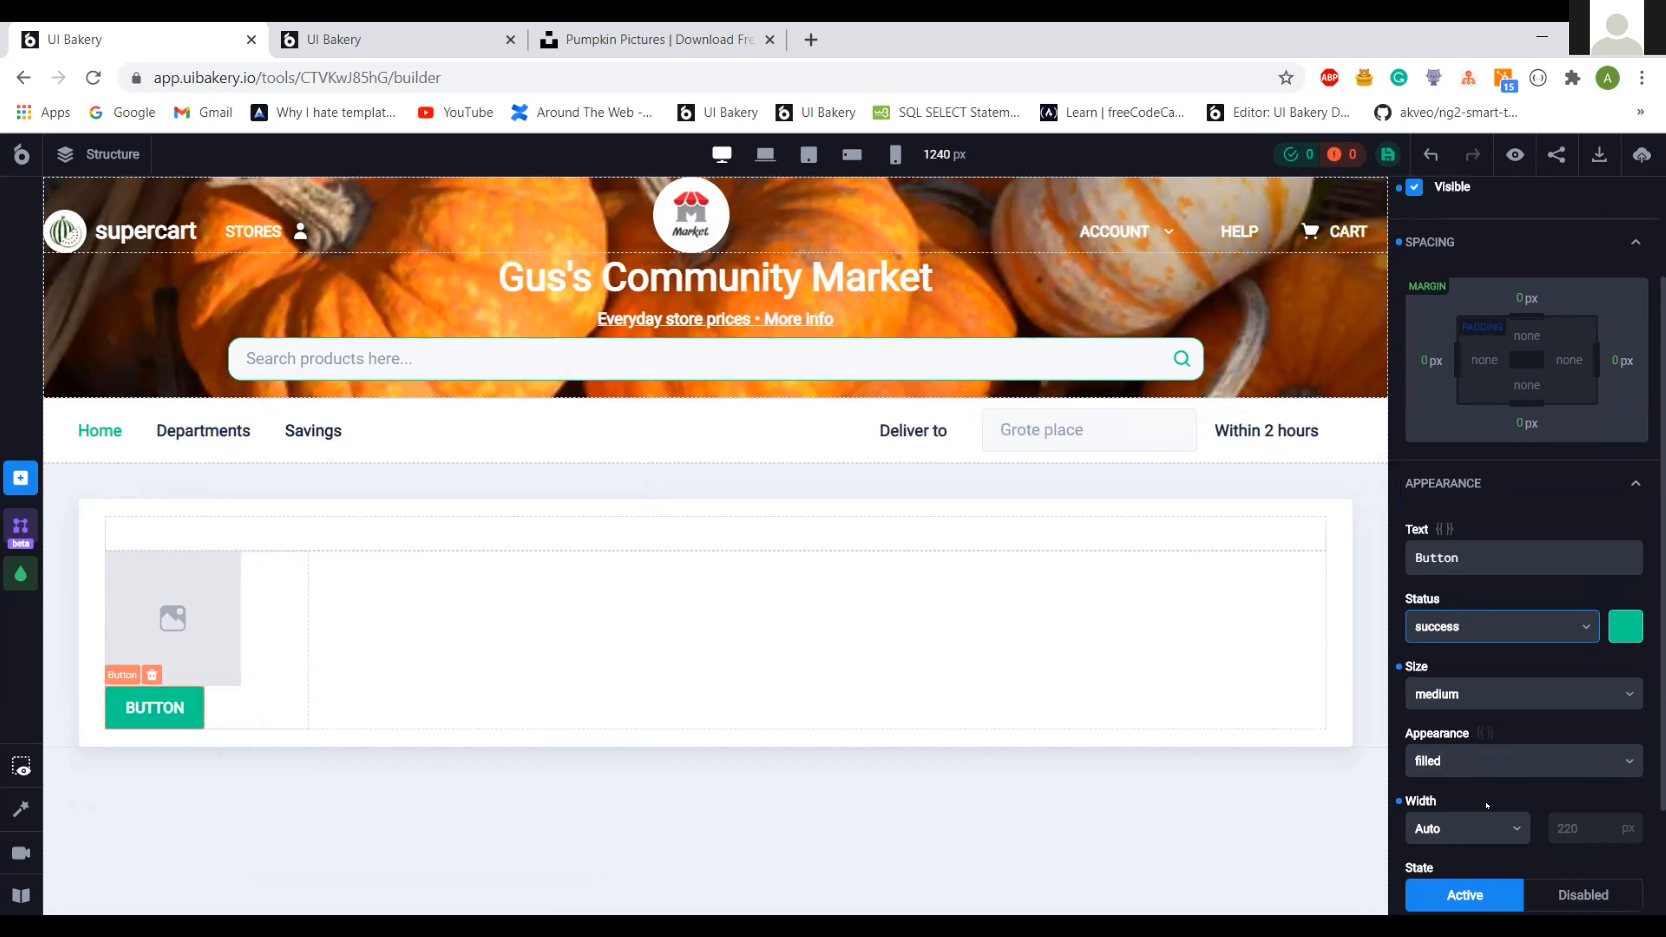
pyautogui.scroll(-2, 1492, 663)
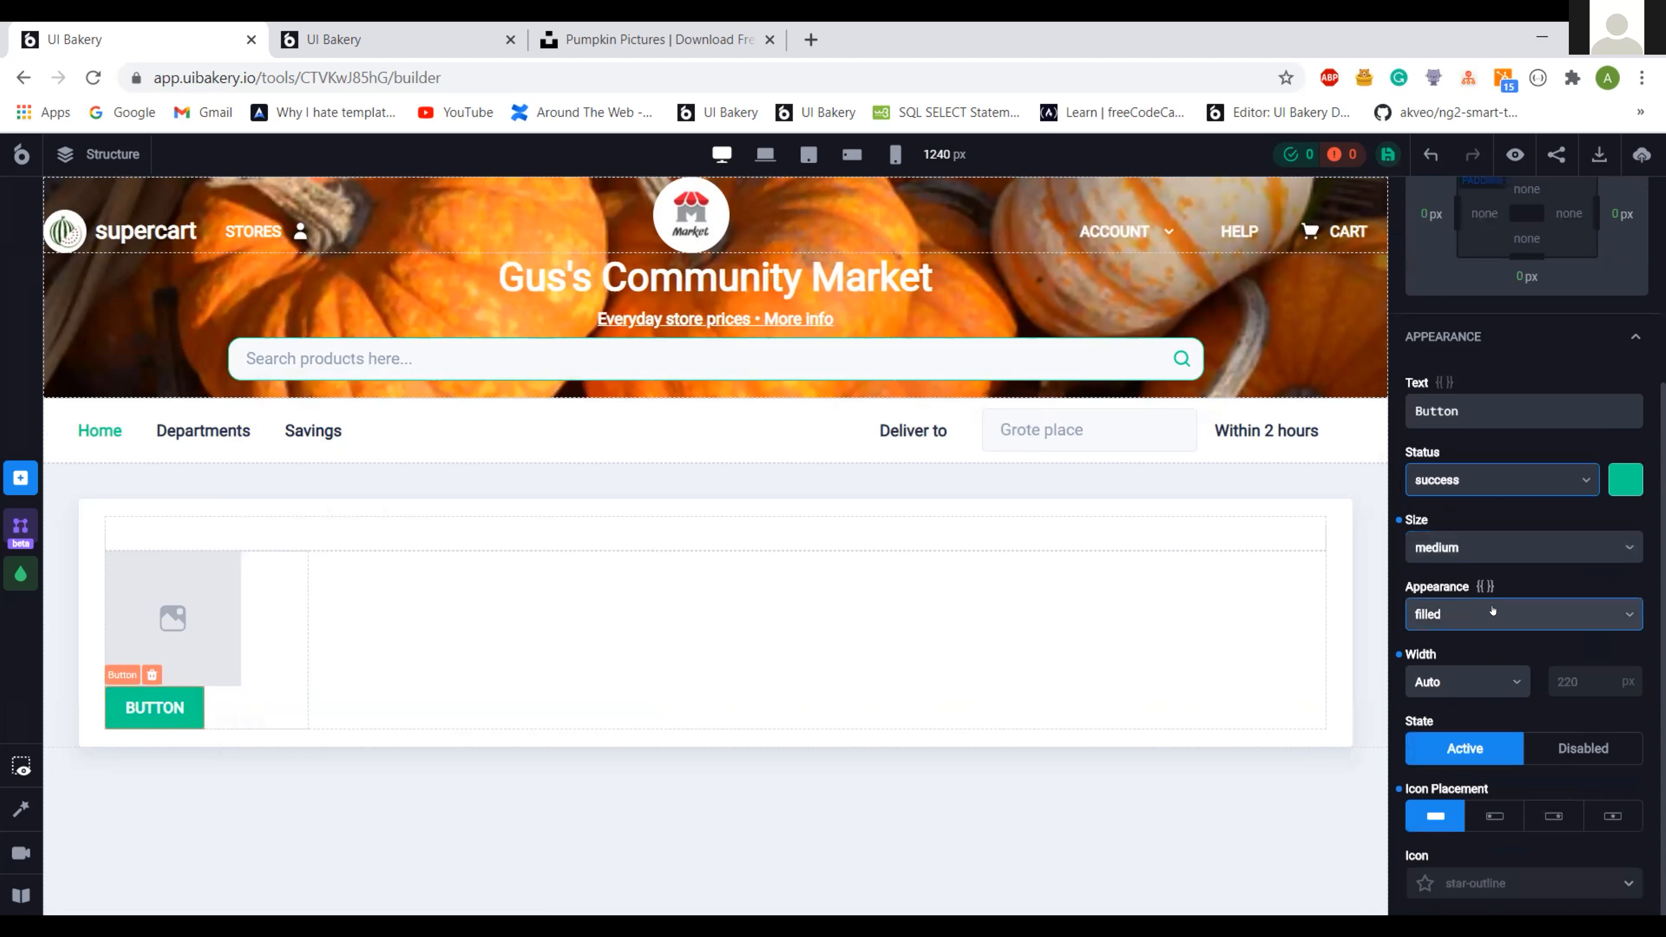
pyautogui.click(1492, 613)
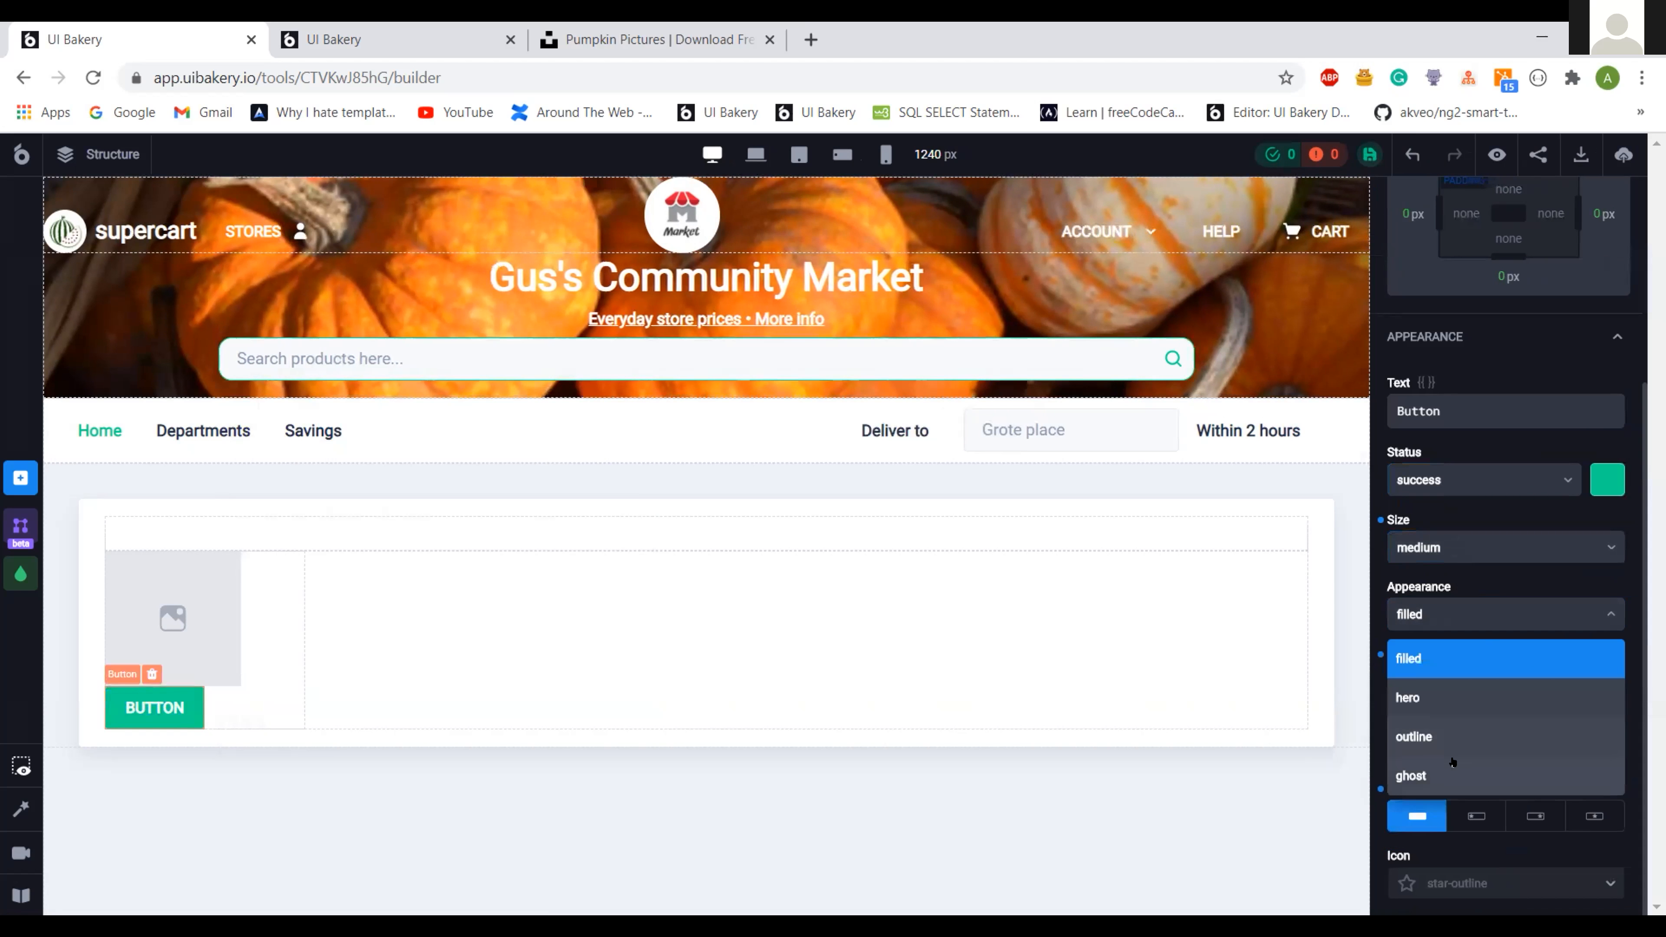
pyautogui.click(1514, 777)
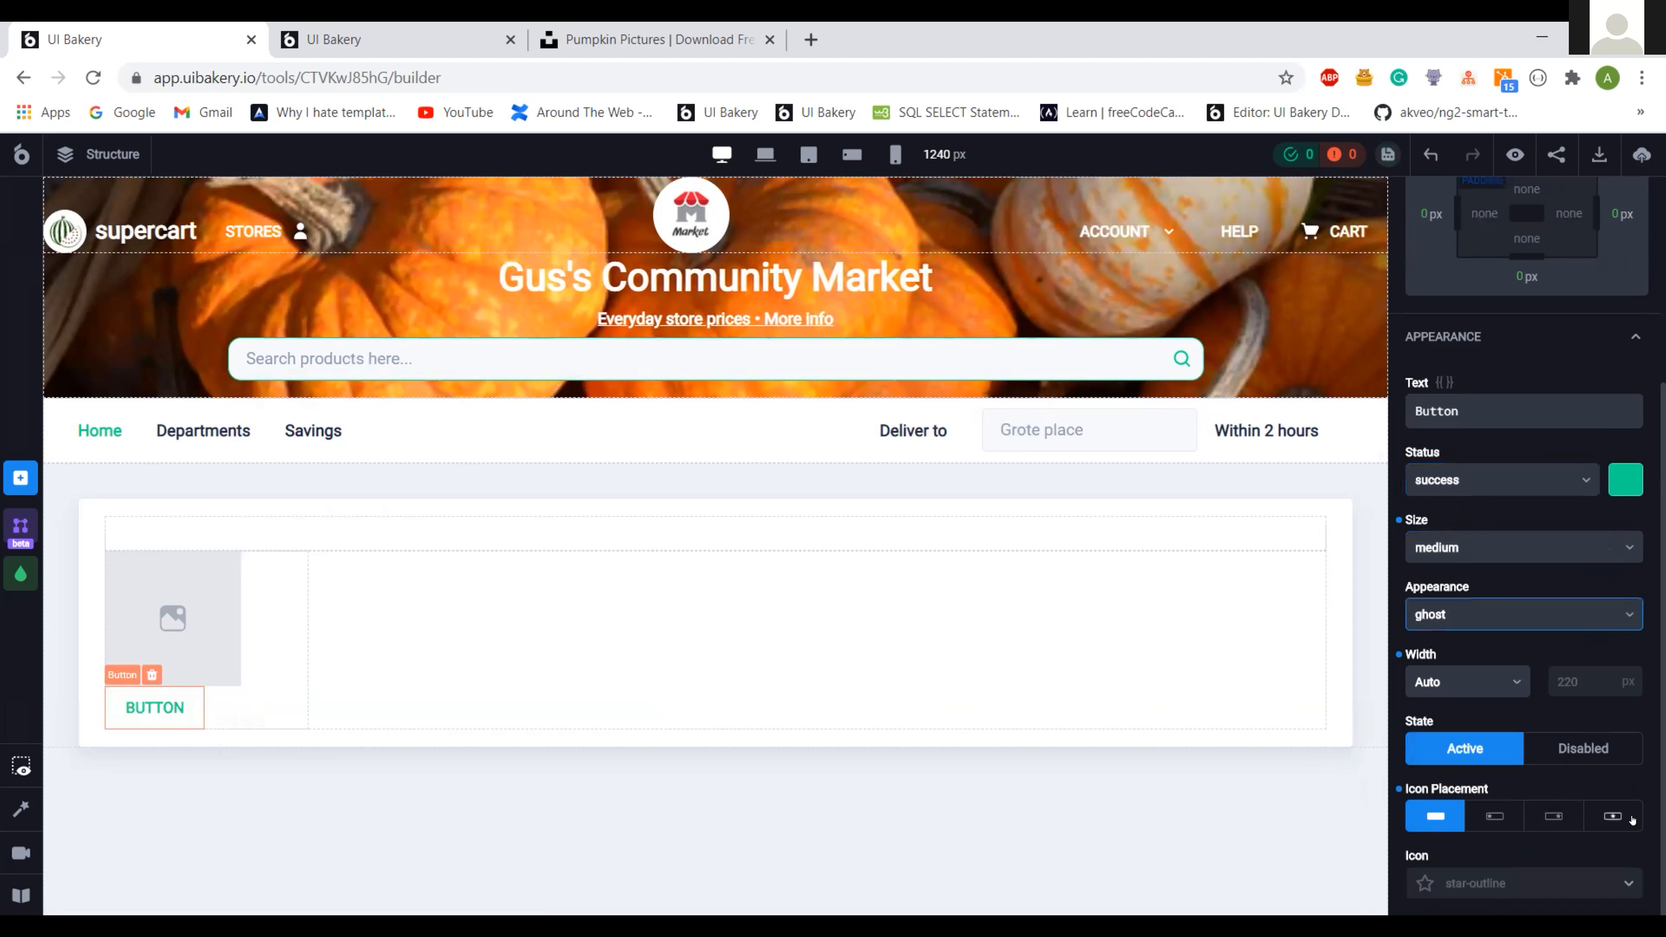
pyautogui.click(1632, 819)
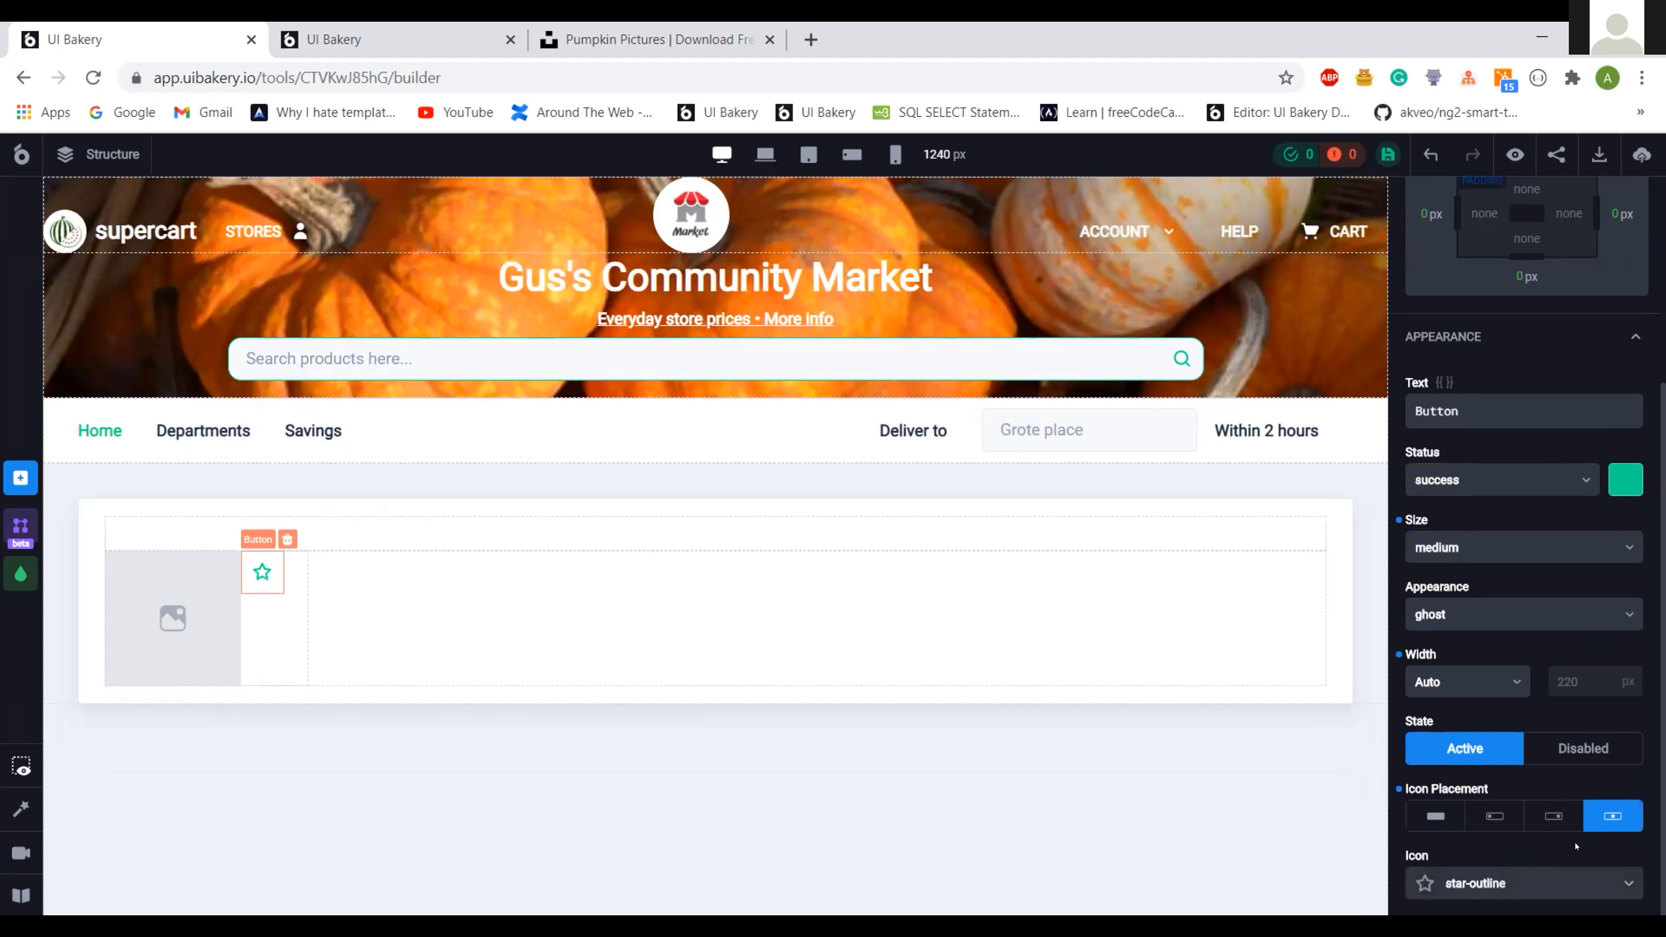
# - Change the button's icon to plus-circle
pyautogui.click(1494, 882)
pyautogui.click(1493, 881)
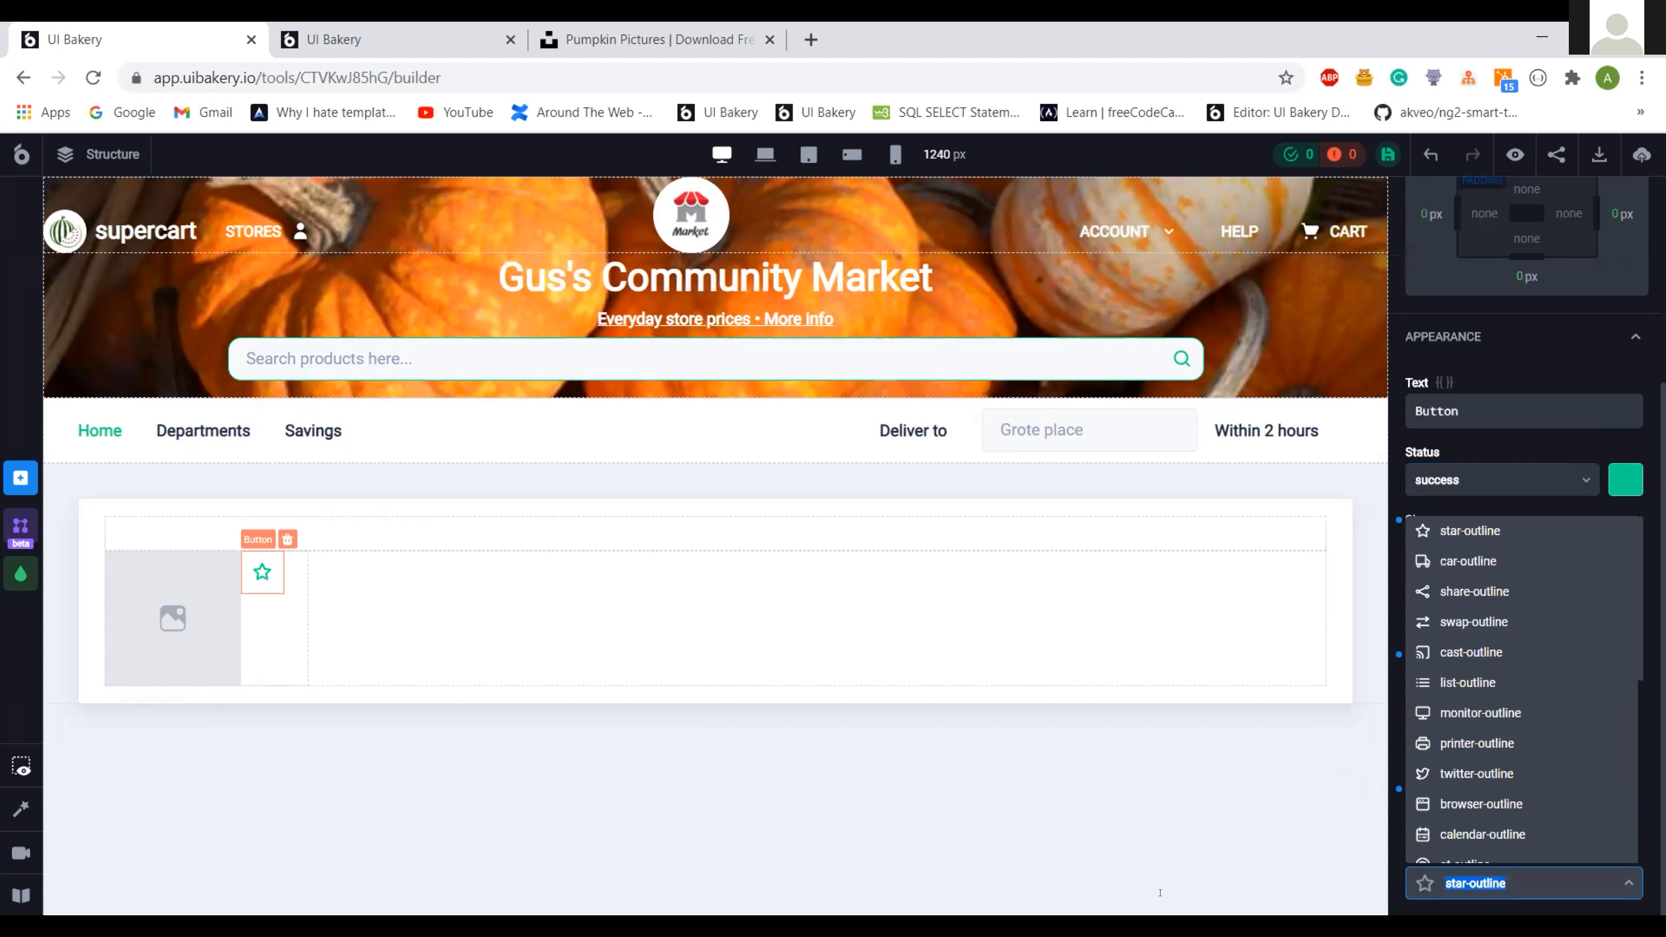
pyautogui.write('plus')
pyautogui.press('Return')
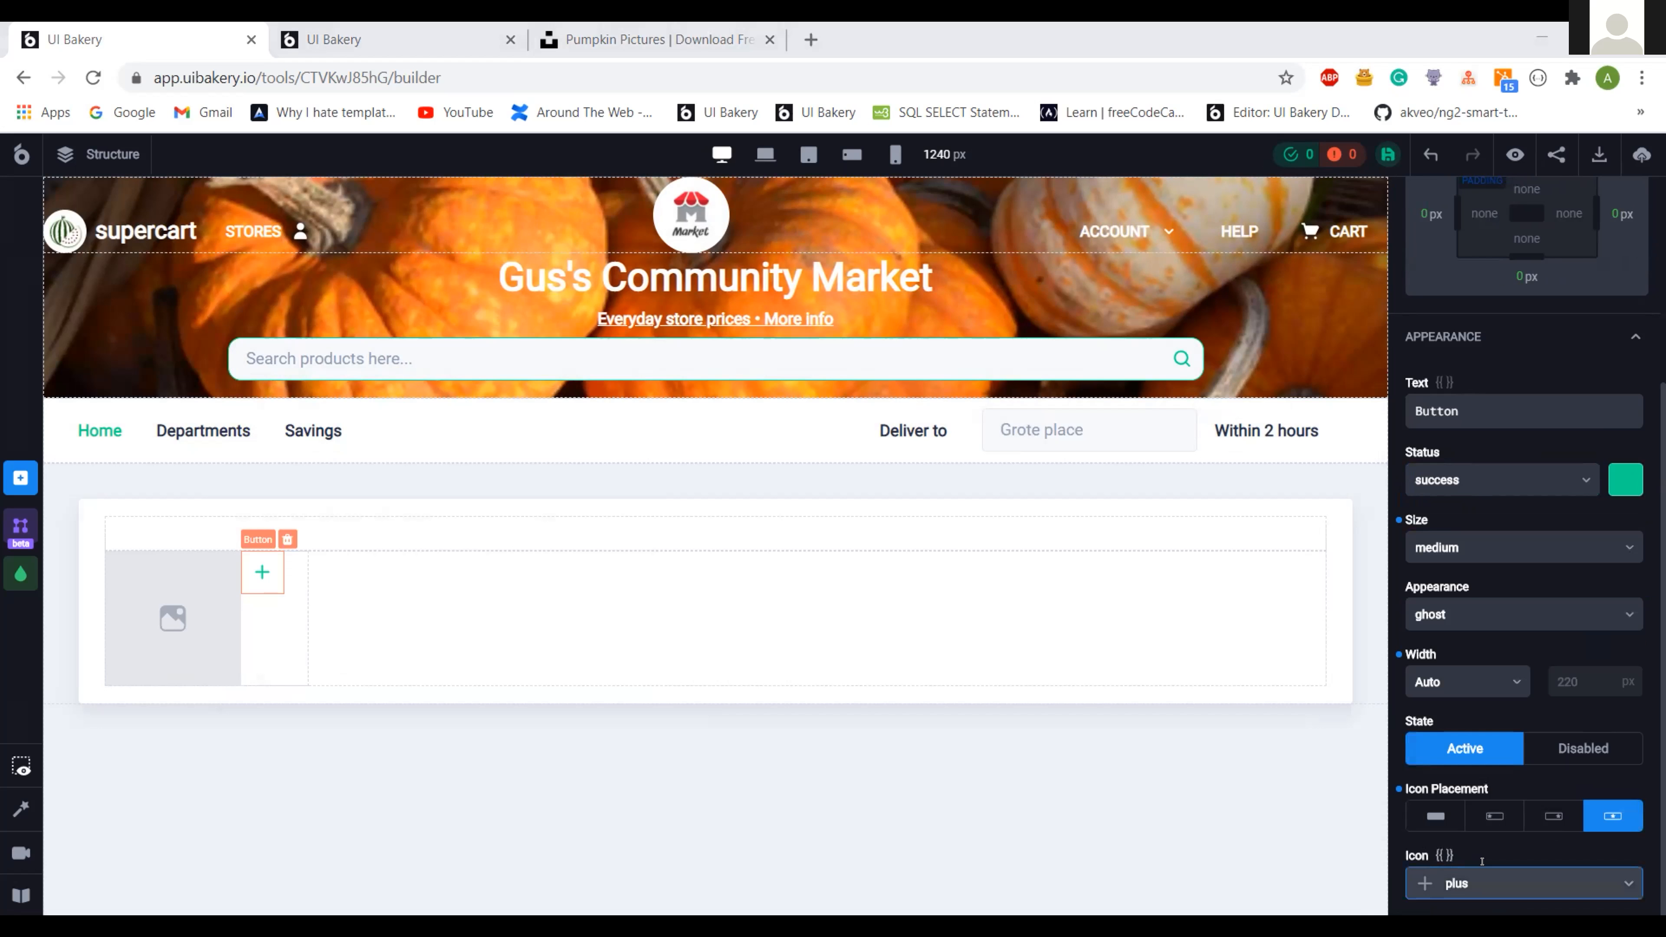
pyautogui.click(1483, 880)
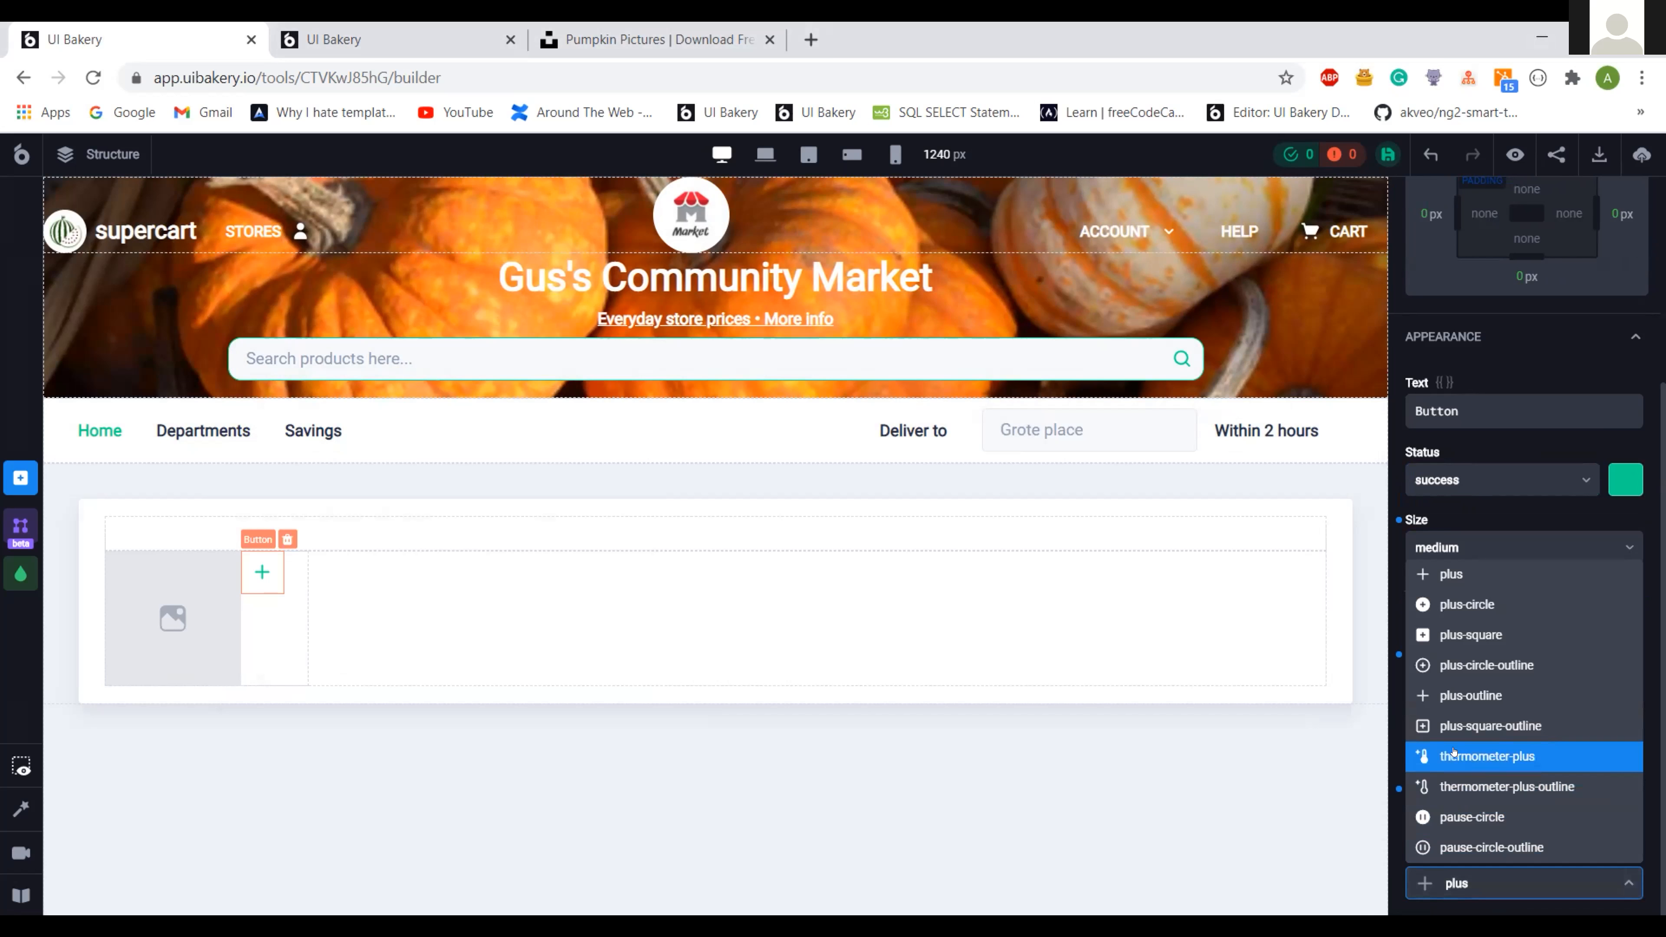
pyautogui.click(1467, 598)
pyautogui.click(1467, 603)
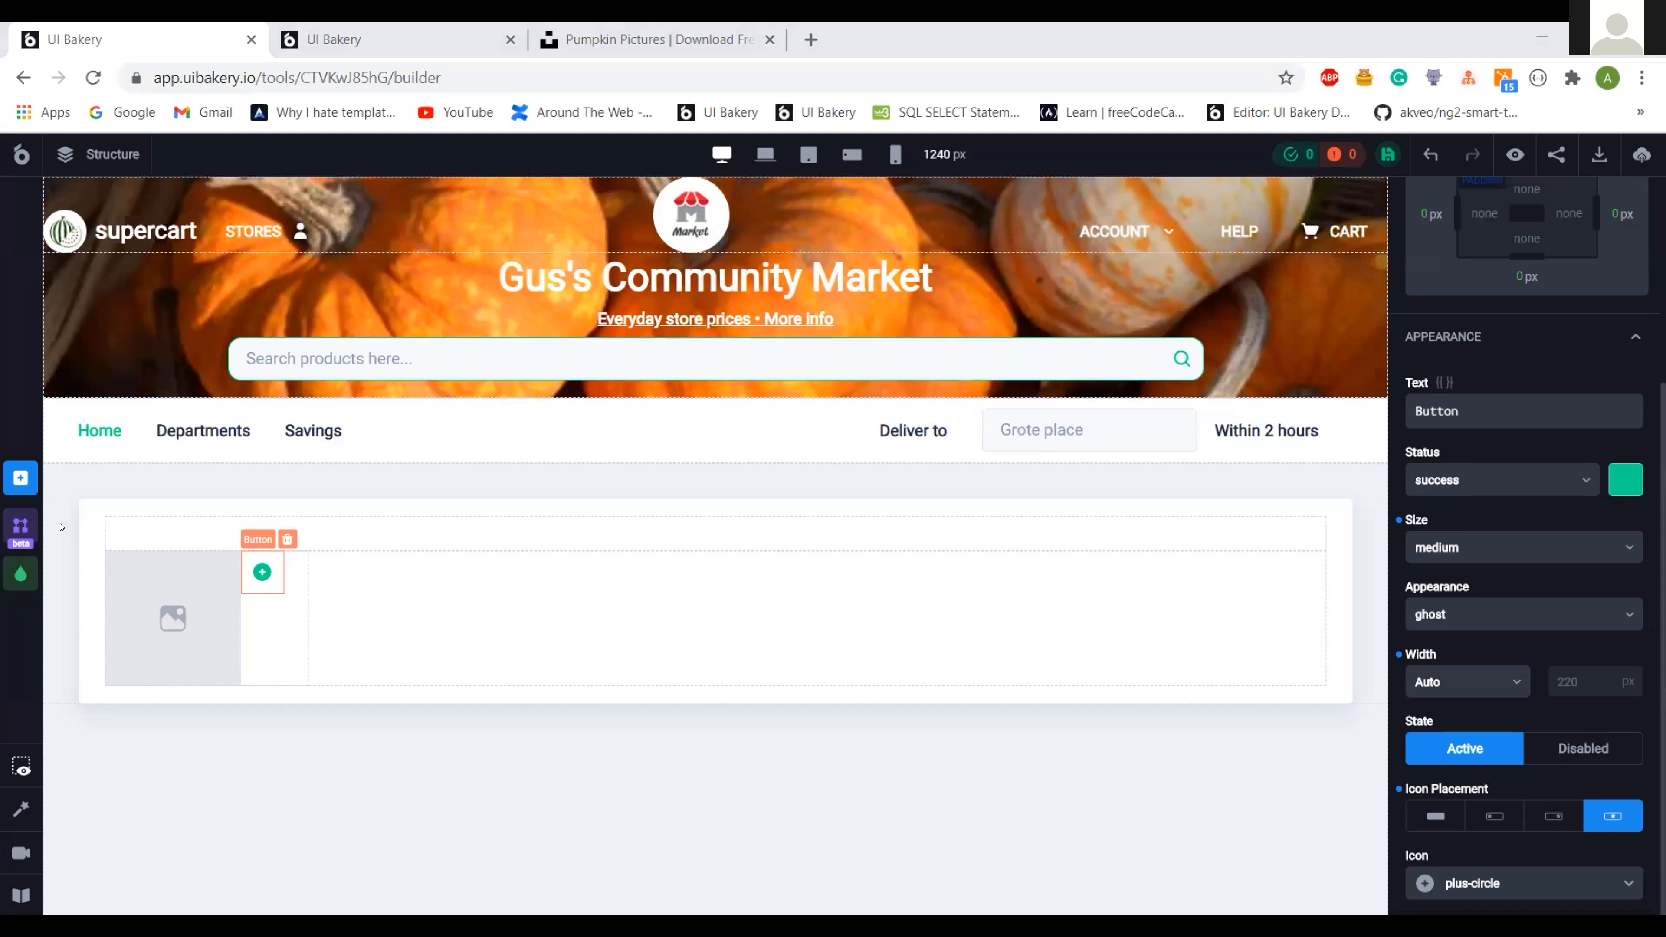
pyautogui.click(19, 526)
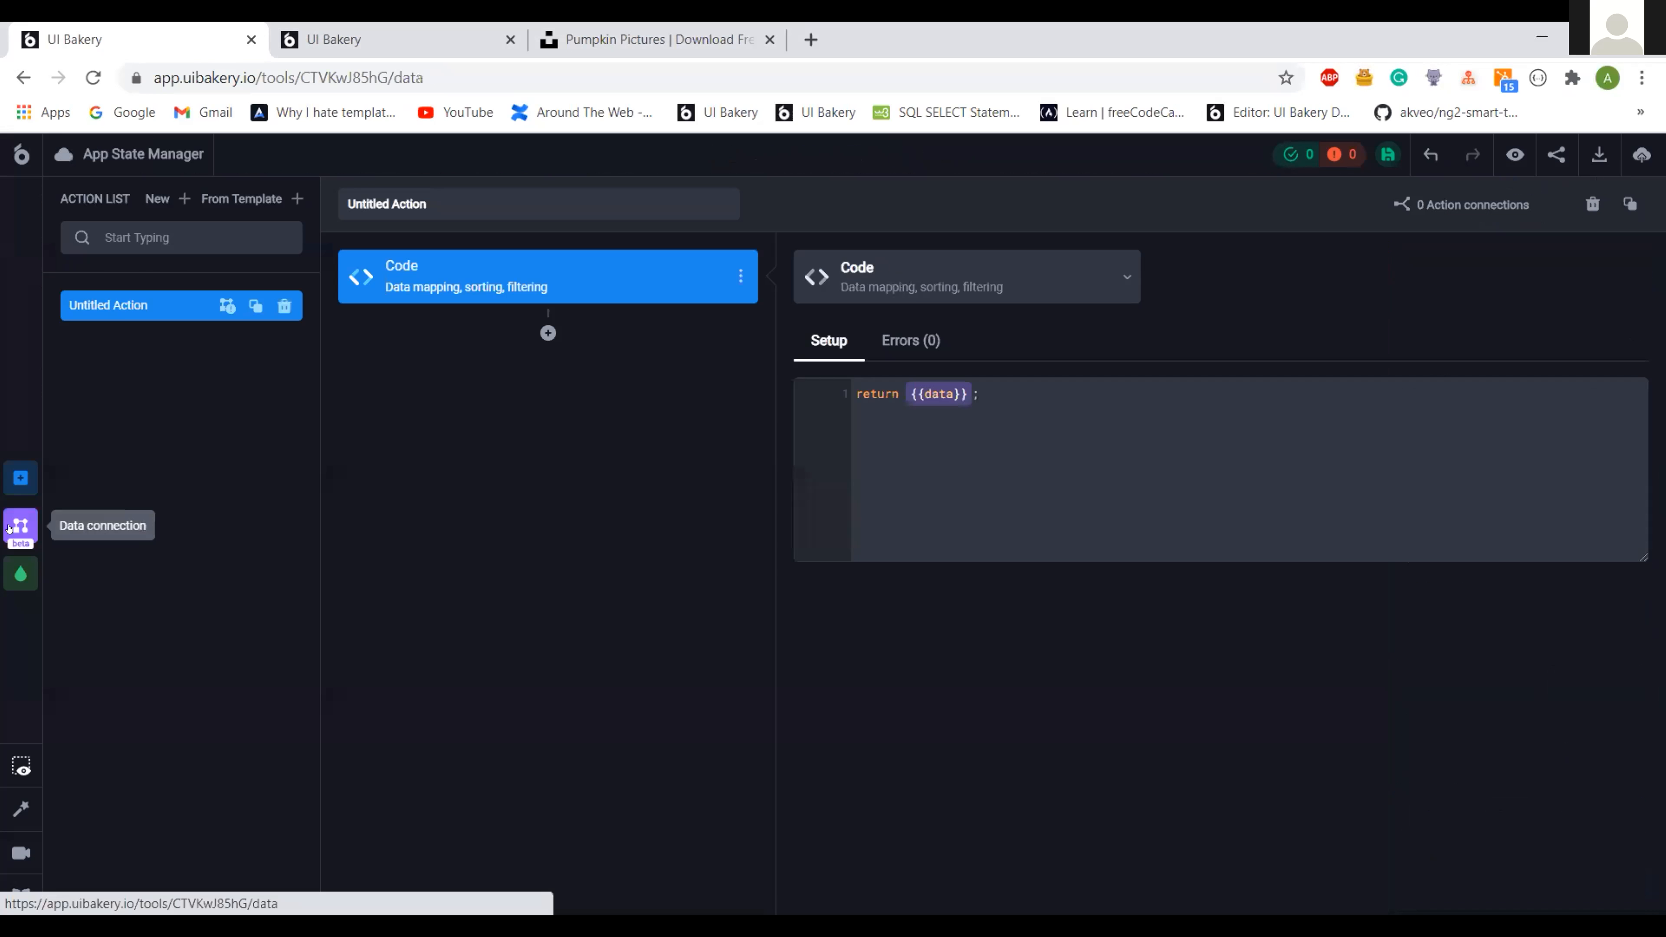
pyautogui.click(158, 199)
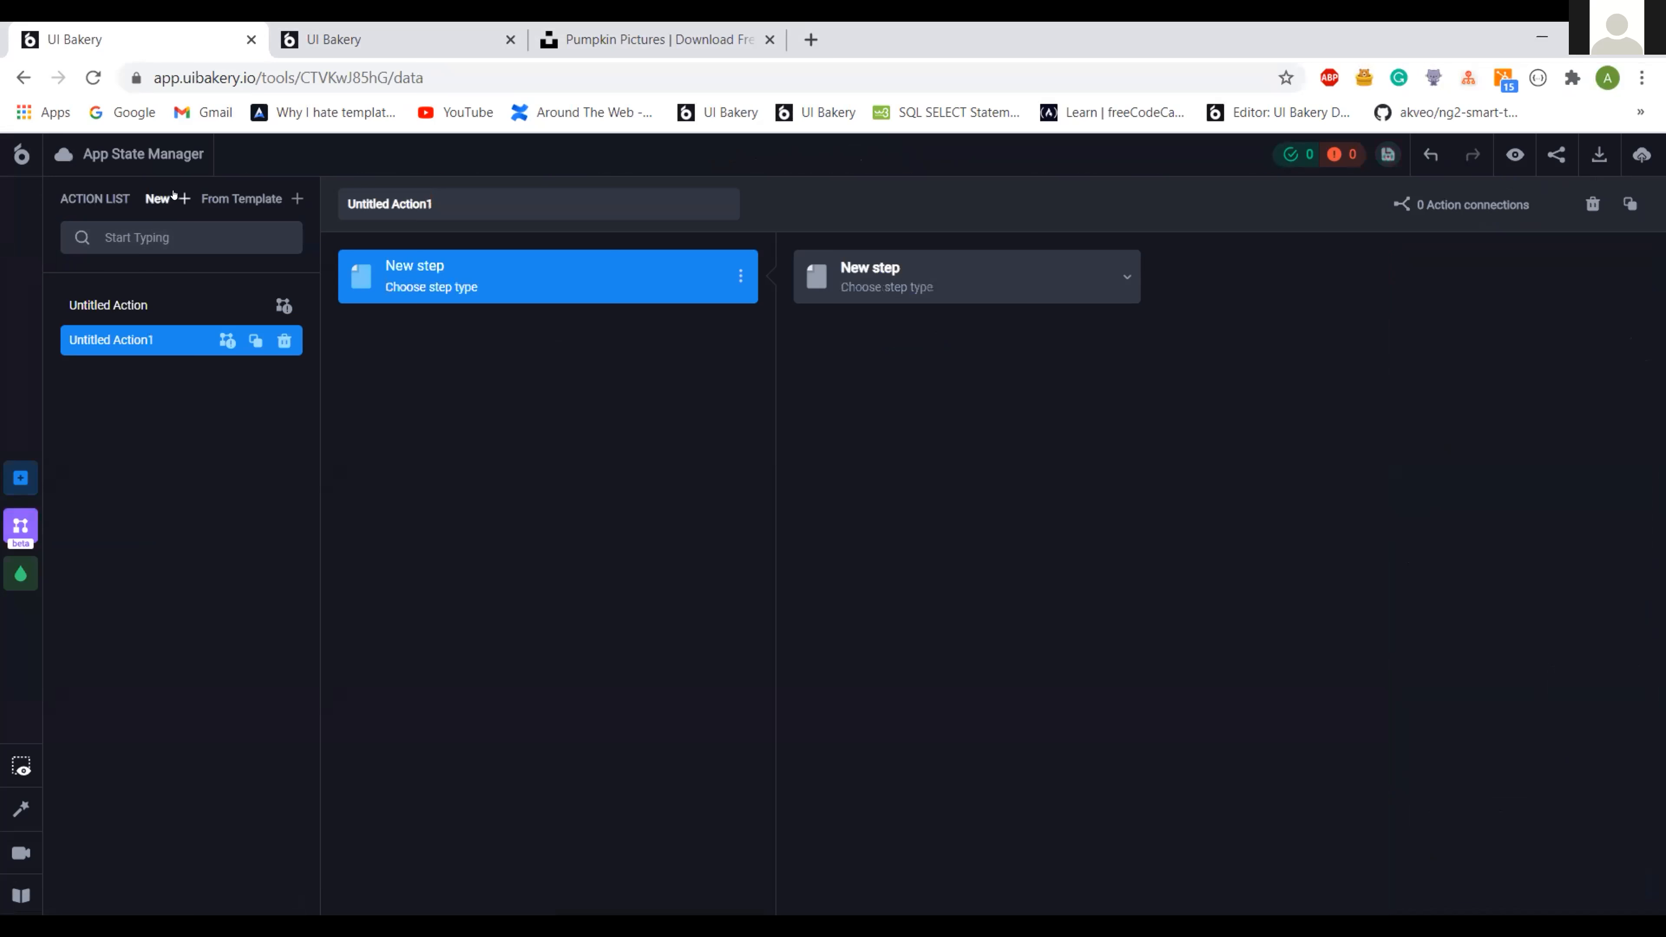
pyautogui.click(837, 279)
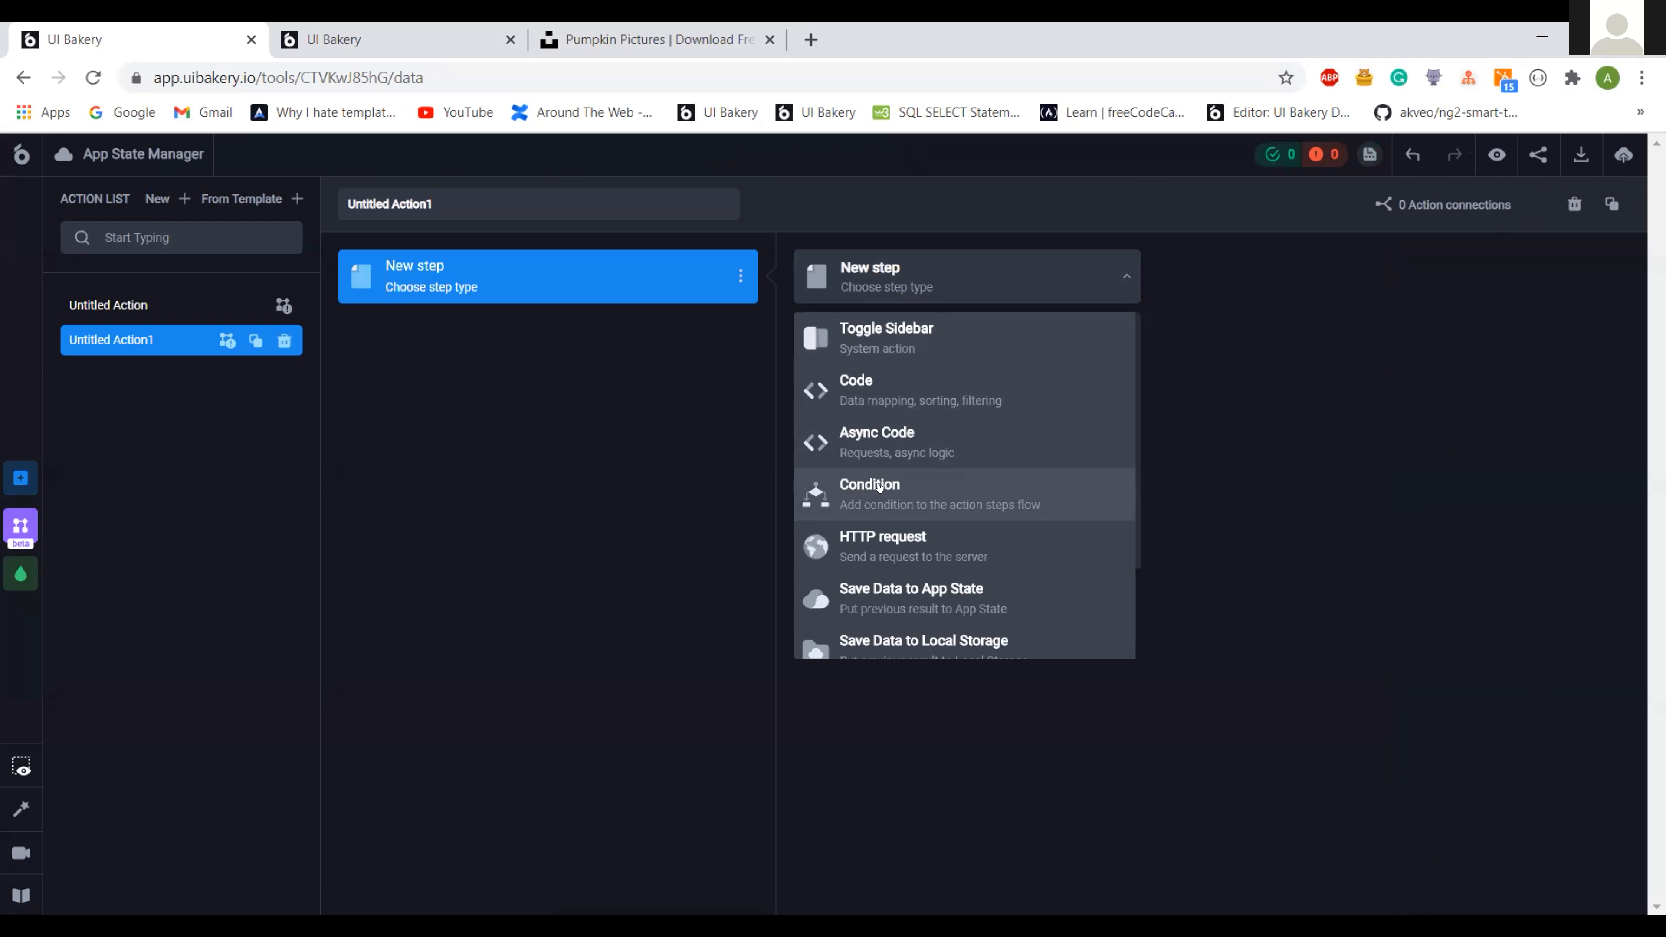
pyautogui.click(882, 545)
pyautogui.write('https://run.mocky.io/v3/c21f099f-3e13-4bfb-b0d8-510054c1fb3a')
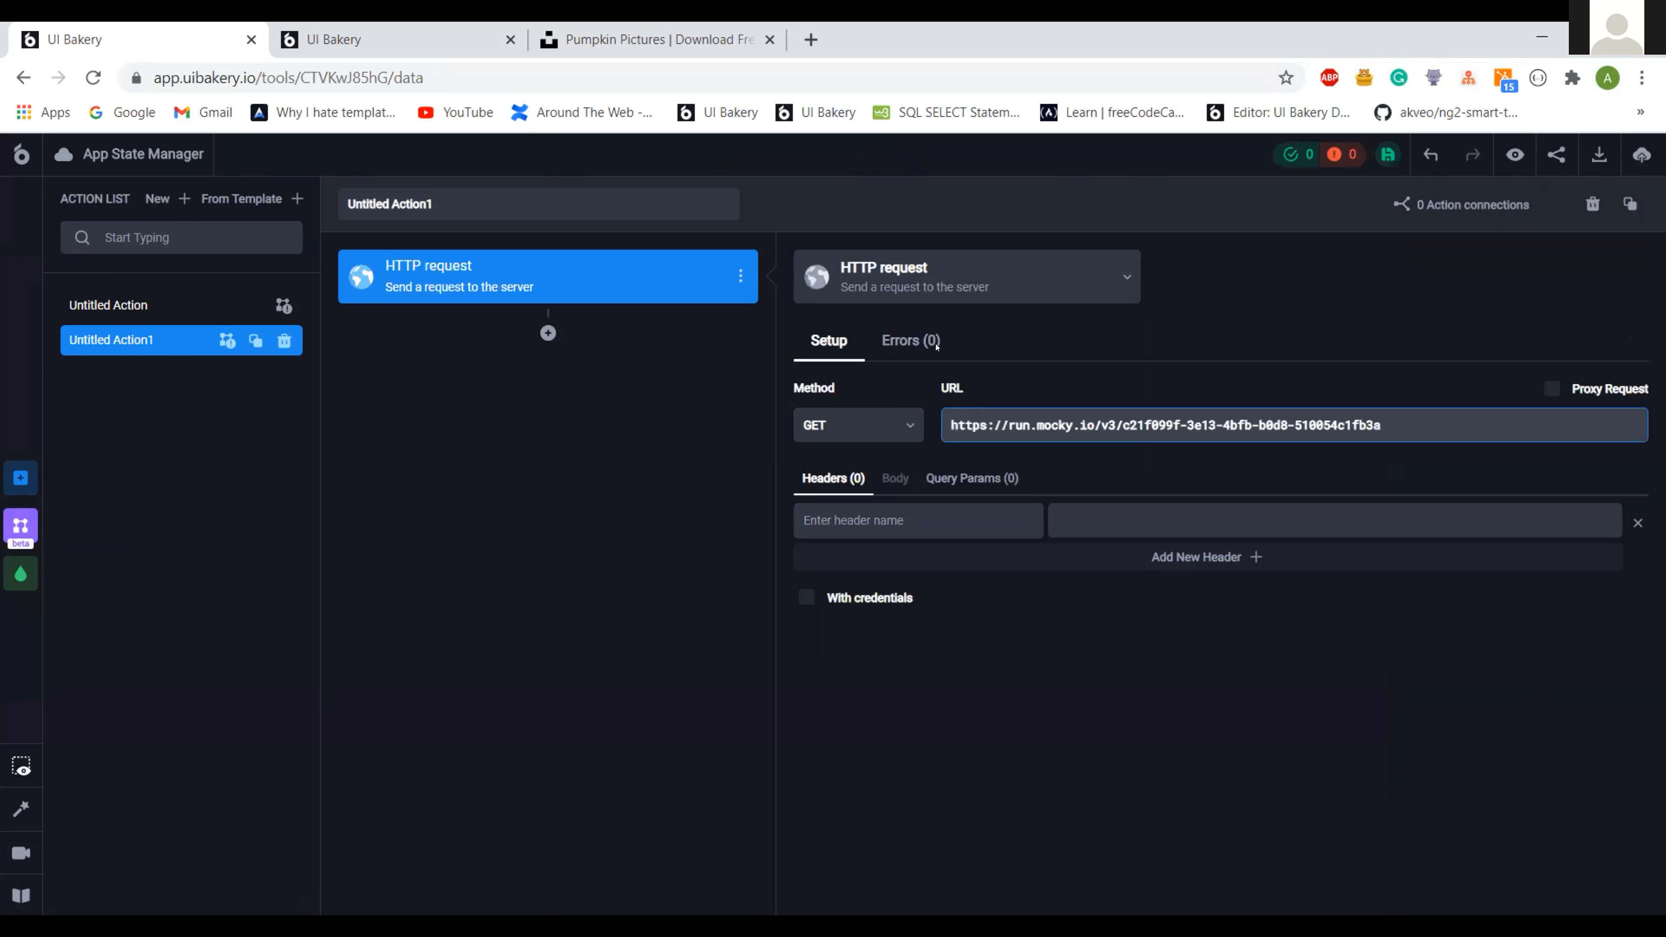
# - Open the request's mocky.io URL in a new browser tab to inspect the product data, and return to the UI Bakery action
pyautogui.click(812, 39)
pyautogui.write('https://run.mocky.io/v3/c21f099f-3e13-4bfb-b0d8-510054c1fb3a')
pyautogui.press('Return')
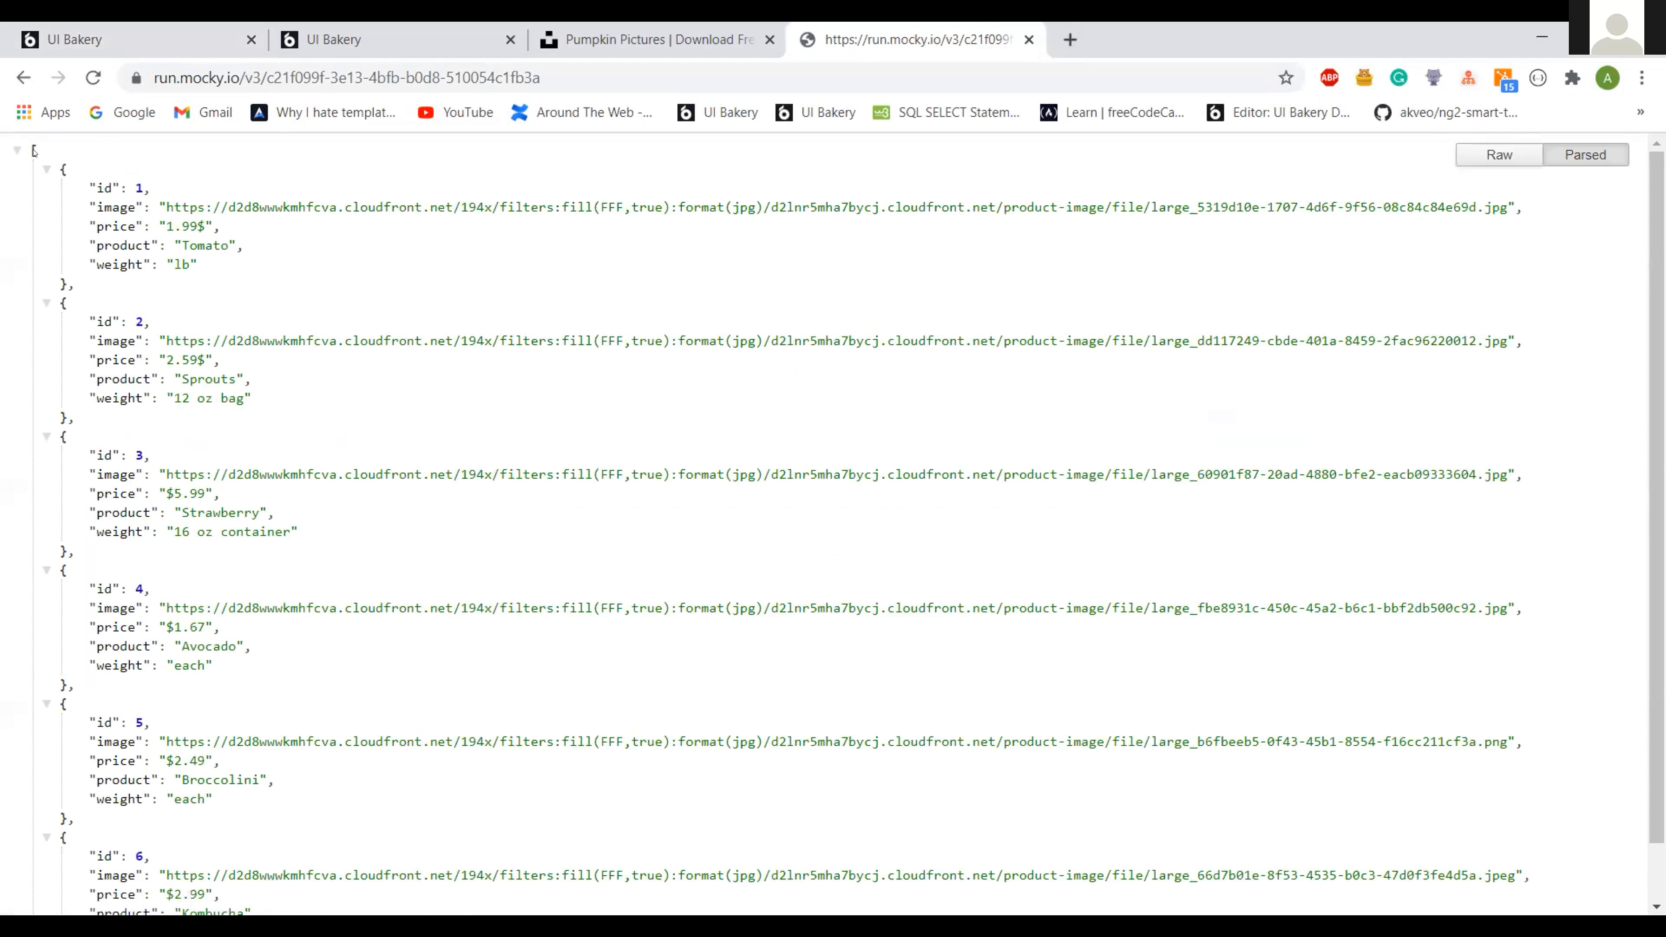
pyautogui.click(146, 30)
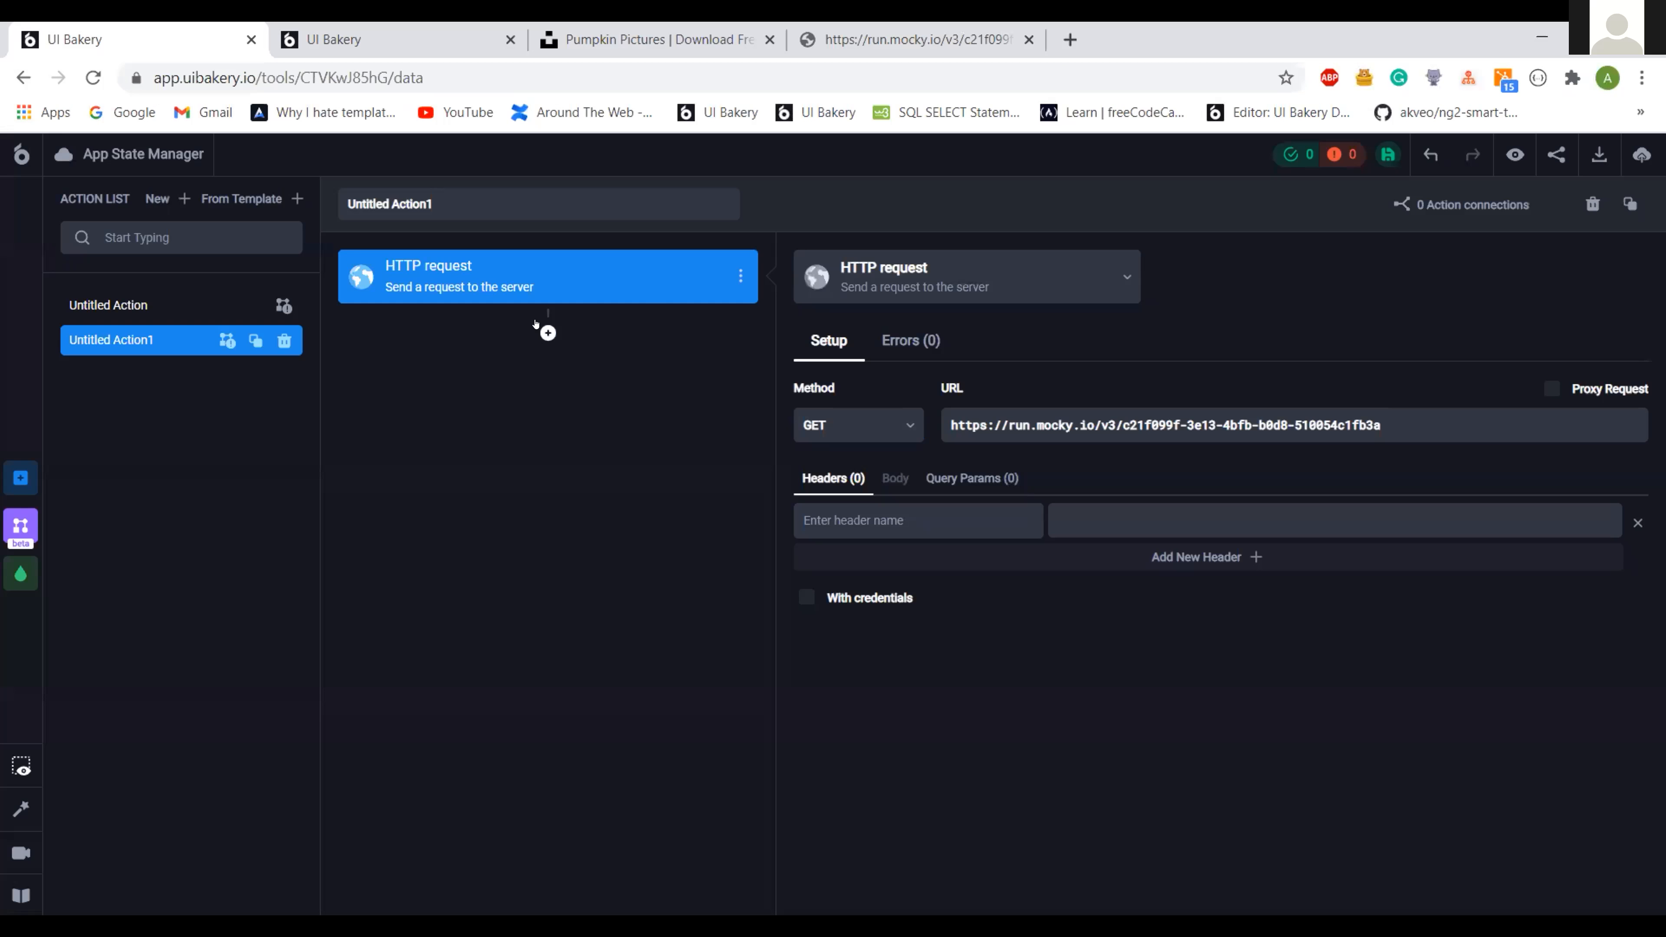
# - Add a Save Data to App State step after the HTTP request
pyautogui.click(546, 330)
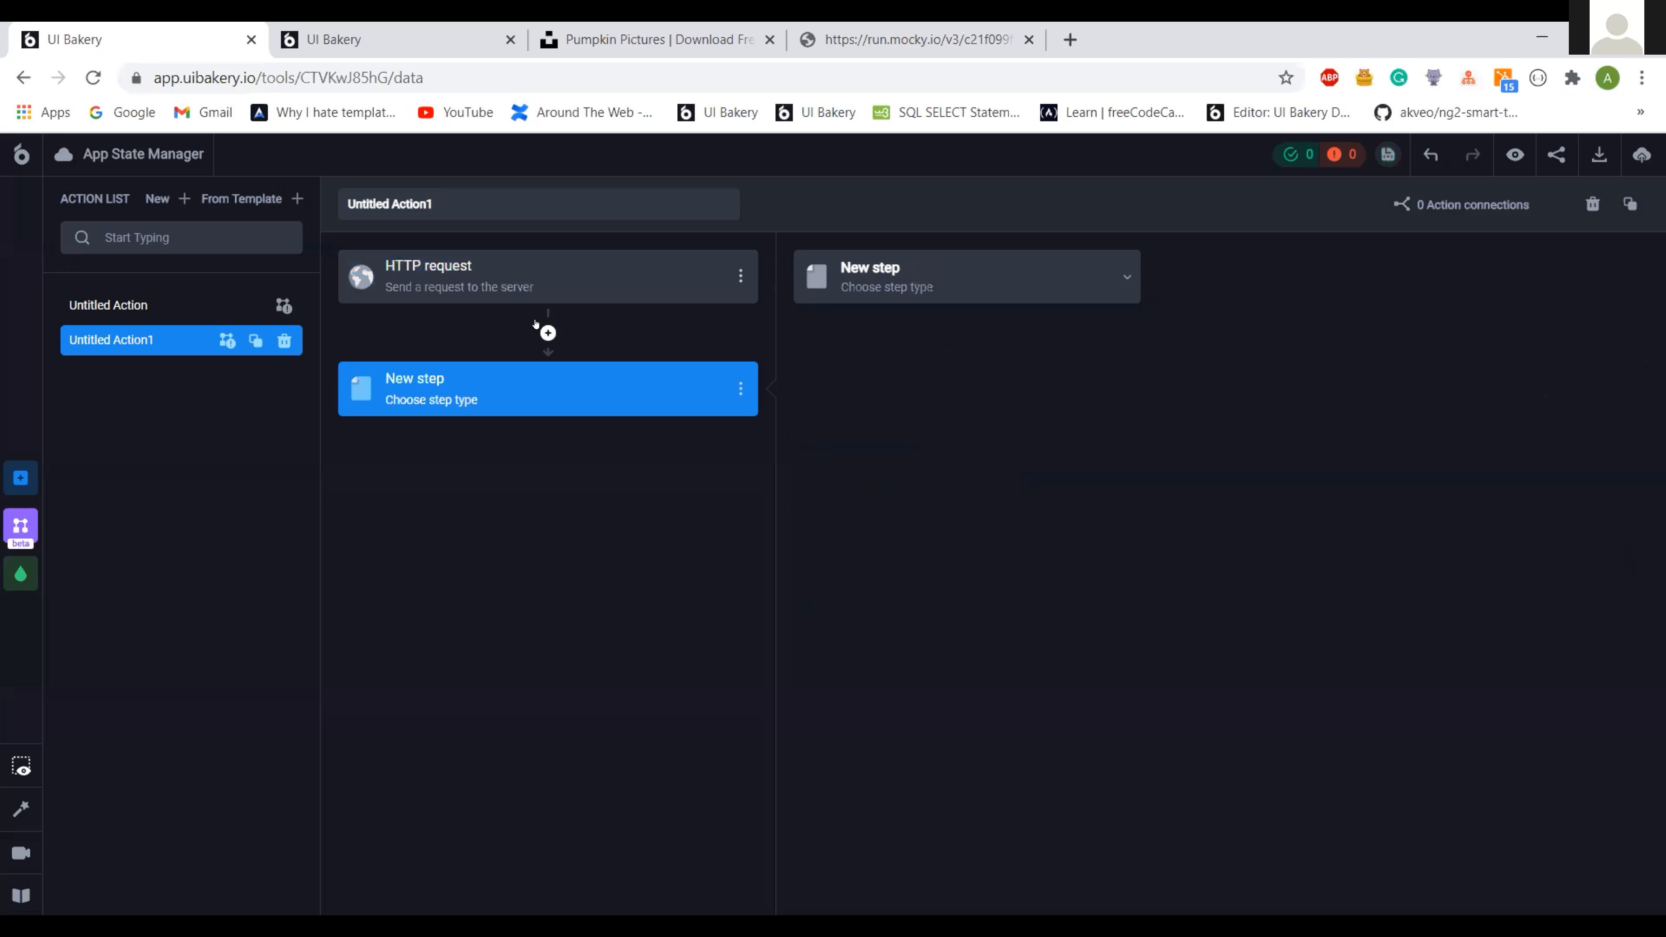
pyautogui.click(898, 289)
pyautogui.click(909, 588)
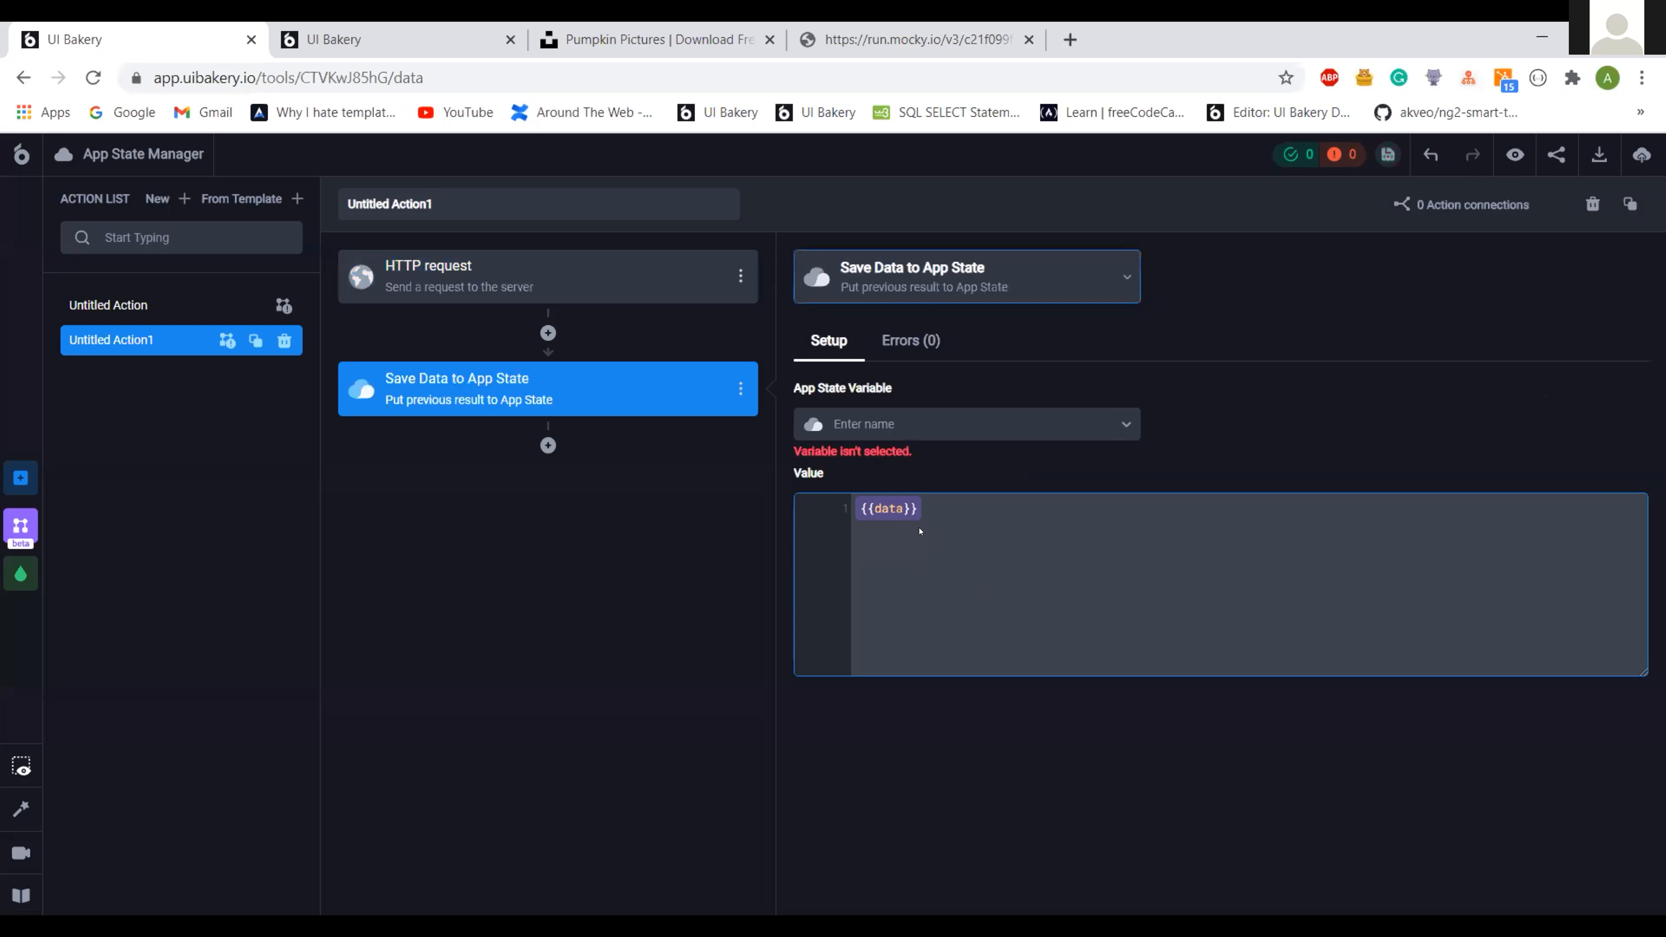
# - Create an Array app state variable named produces as the target of the Save Data to App State step
pyautogui.click(851, 420)
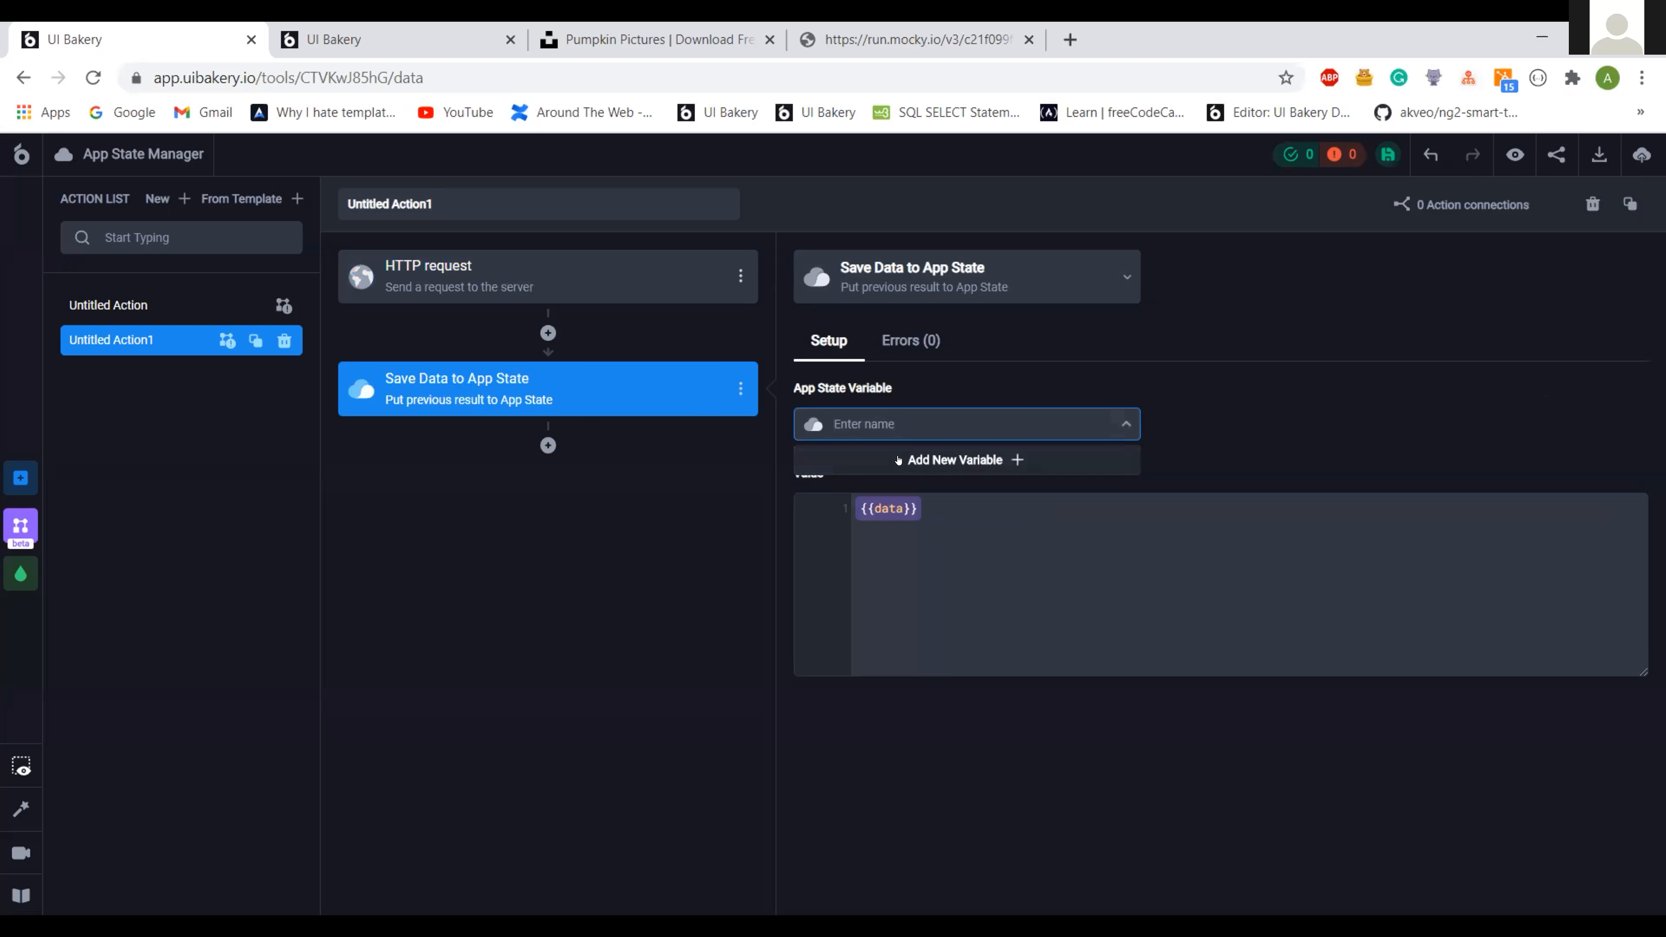
pyautogui.click(902, 461)
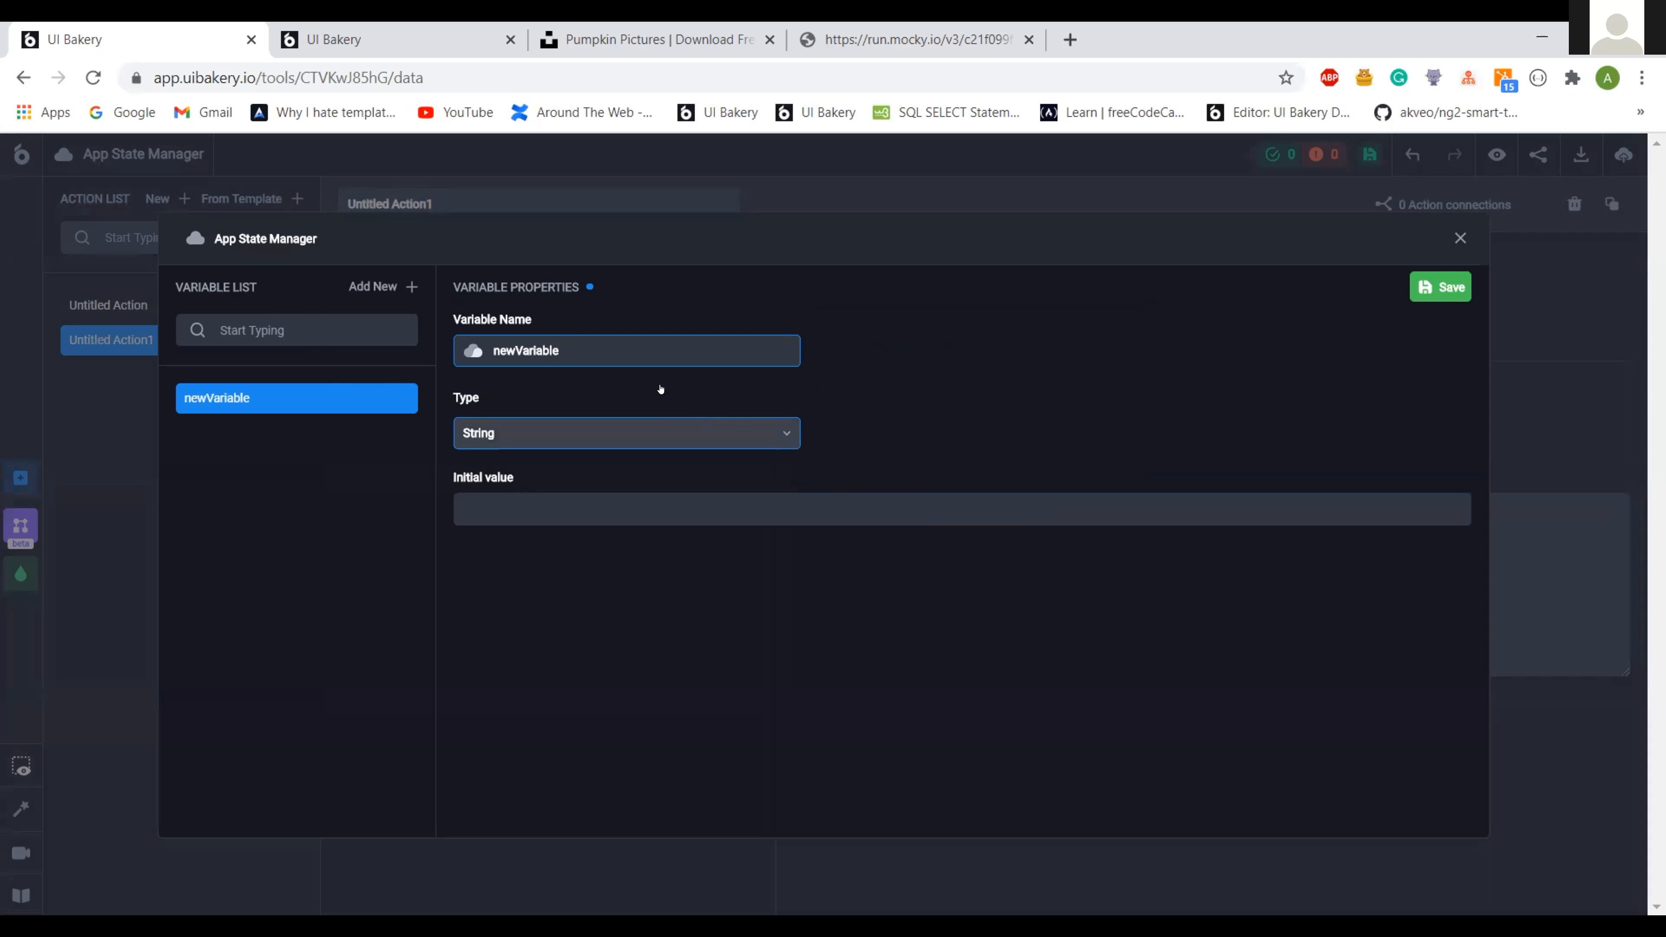
pyautogui.click(619, 348)
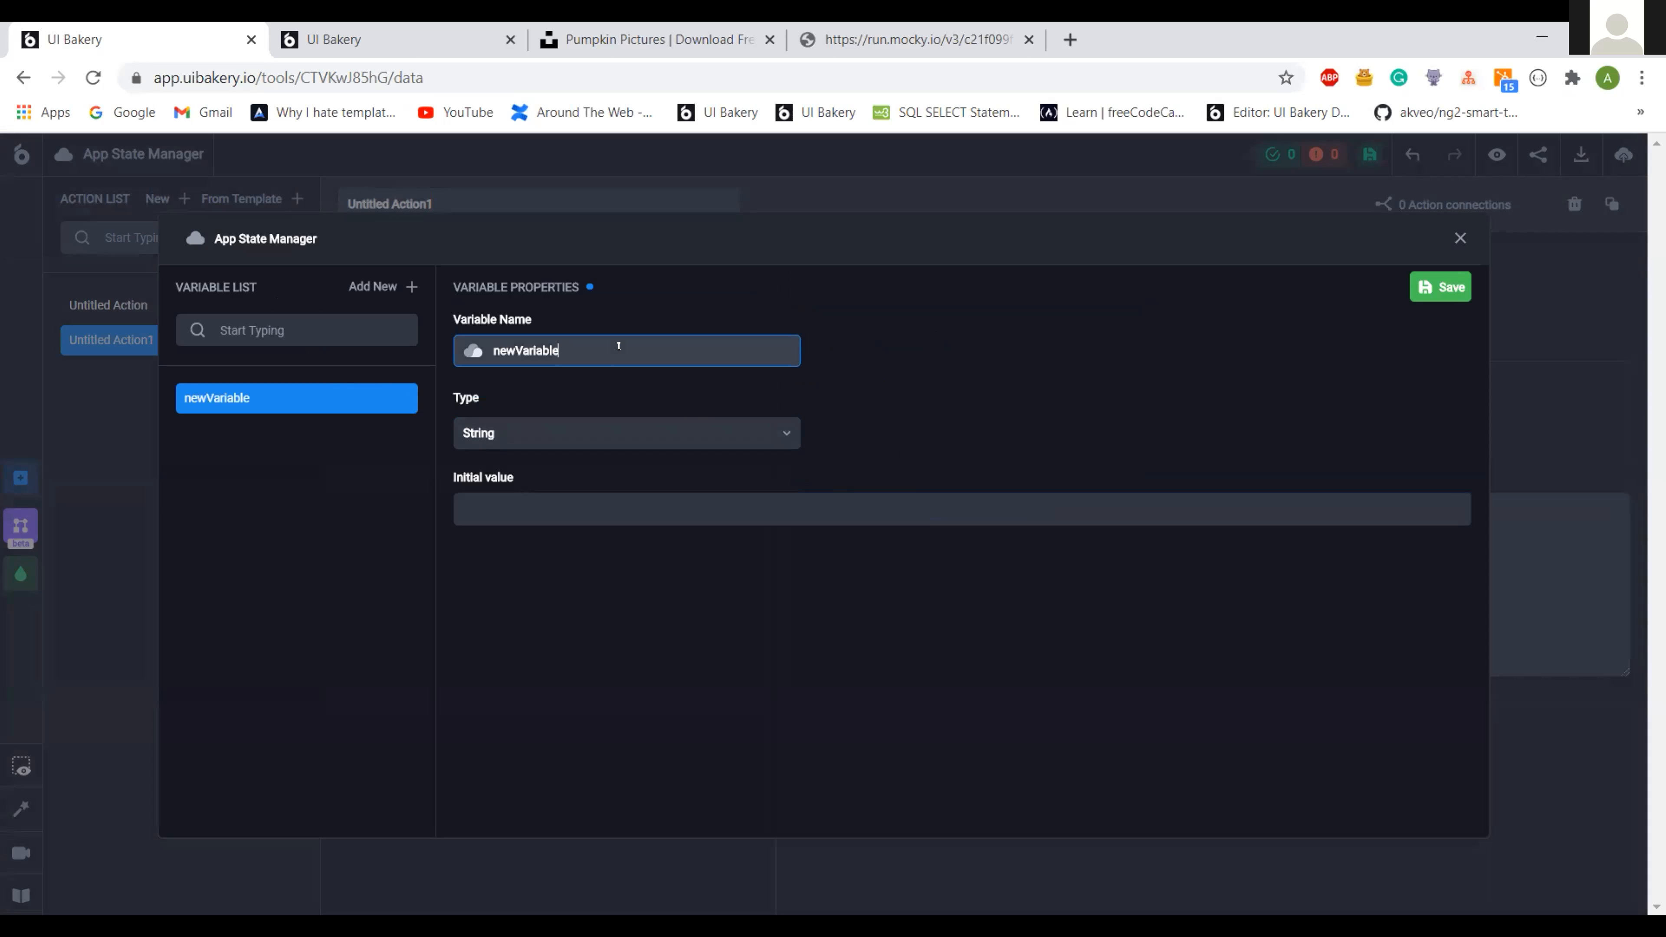
pyautogui.hotkey('ctrl', 'a')
pyautogui.write('produces')
pyautogui.click(603, 423)
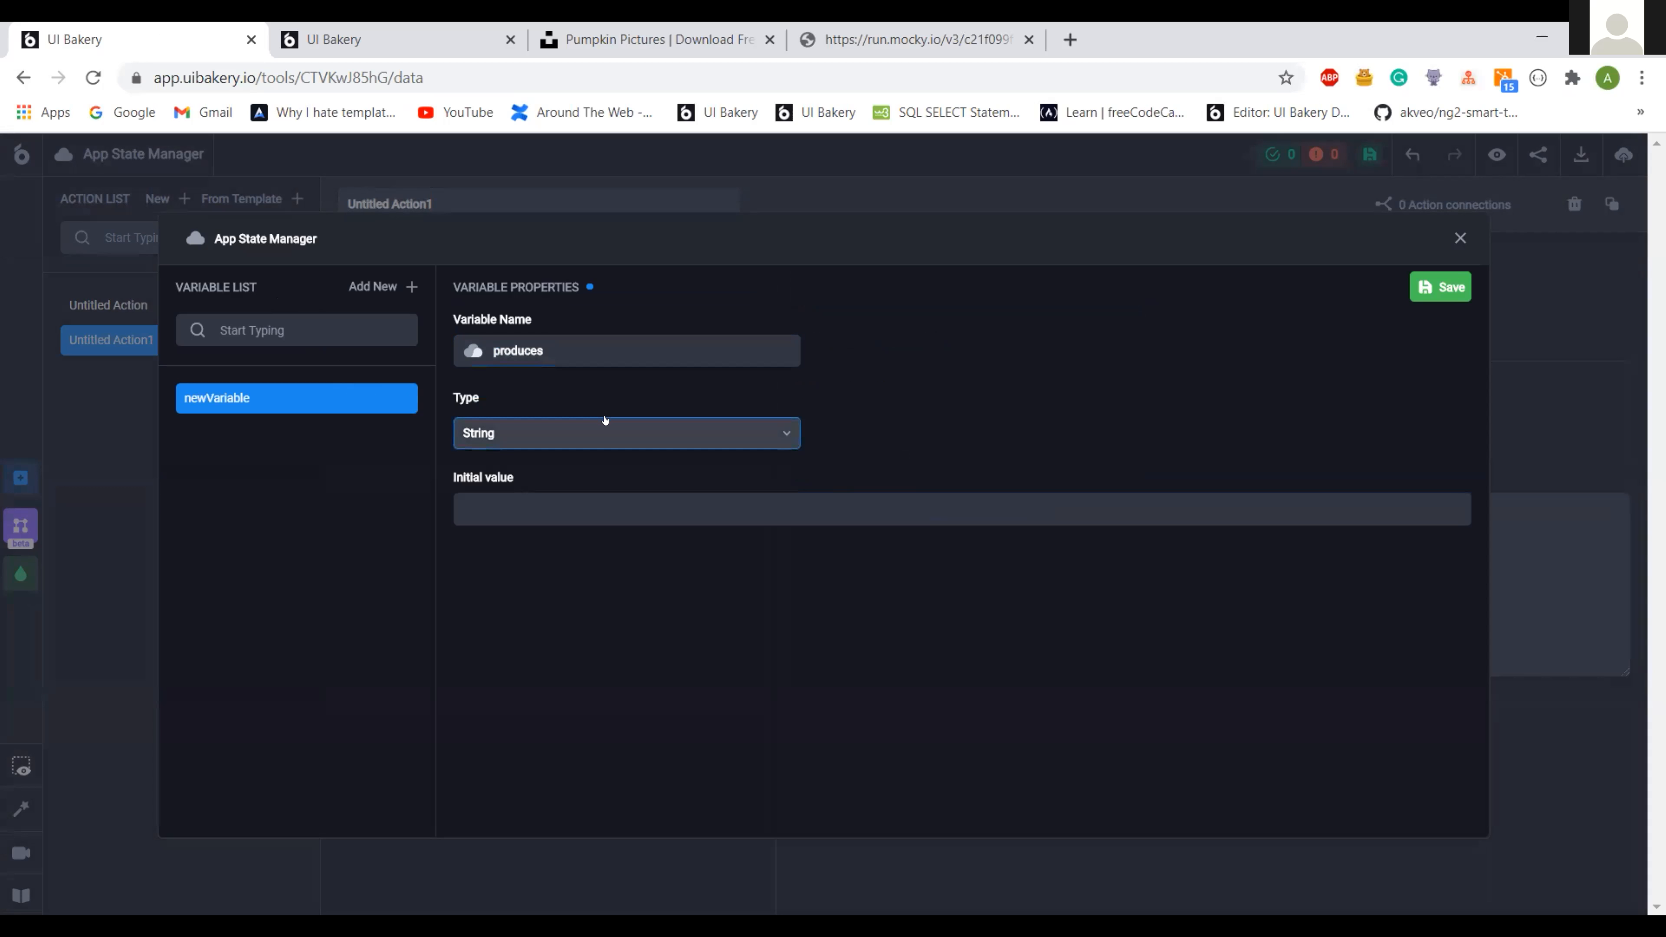
pyautogui.click(549, 626)
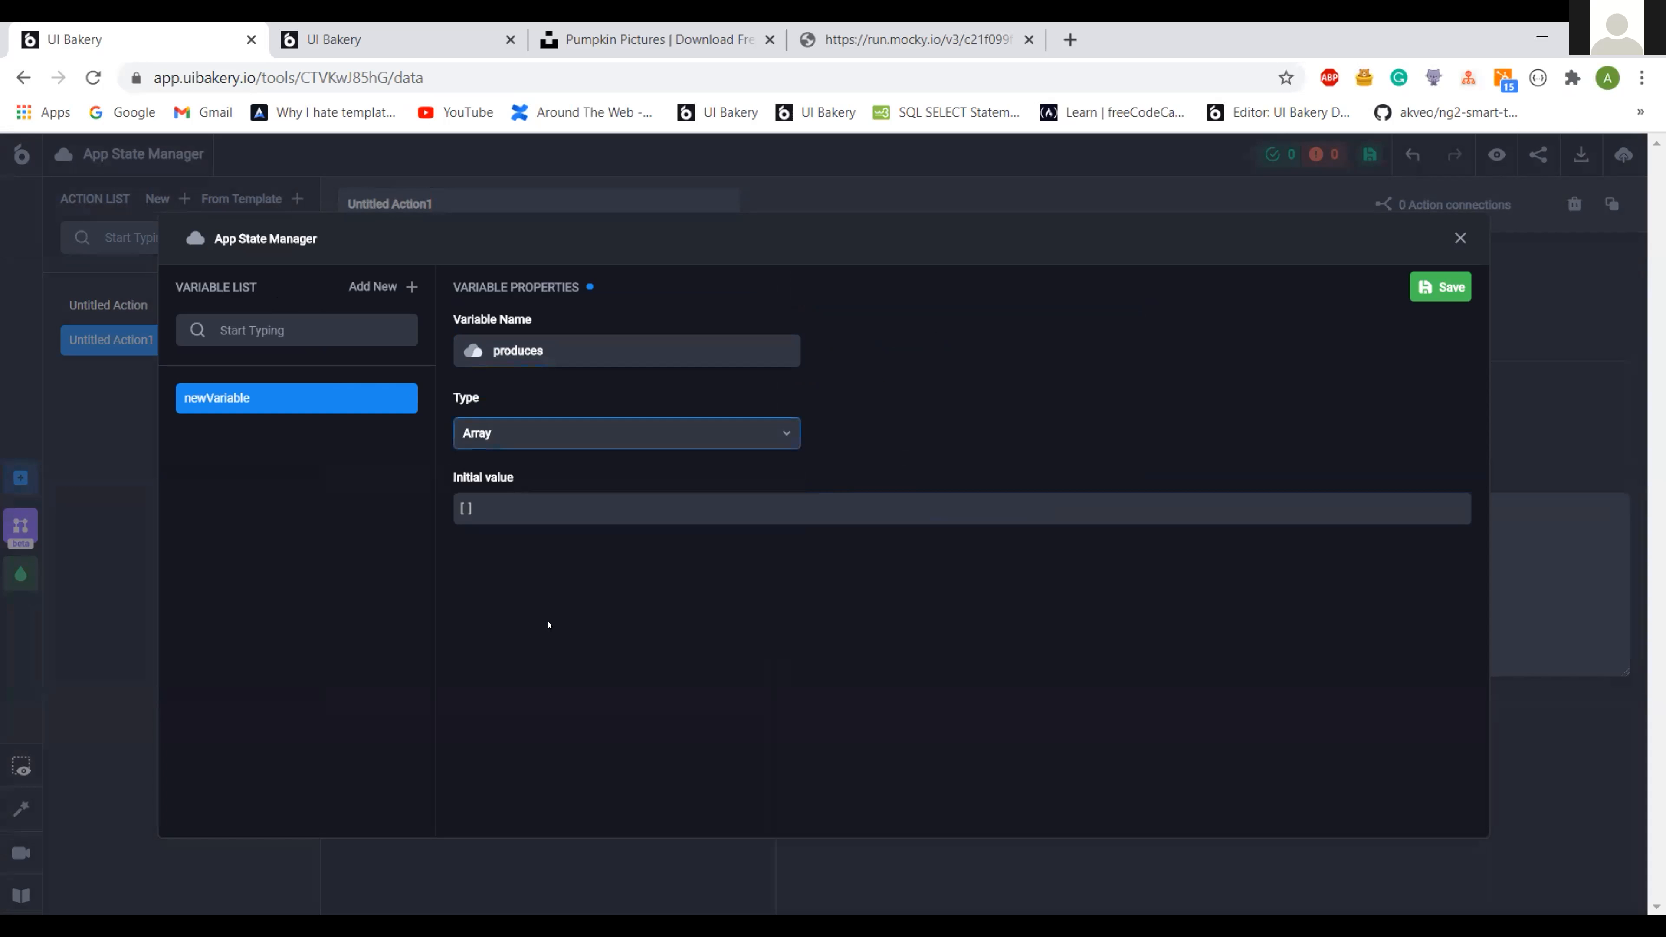
pyautogui.click(1438, 287)
pyautogui.click(1460, 238)
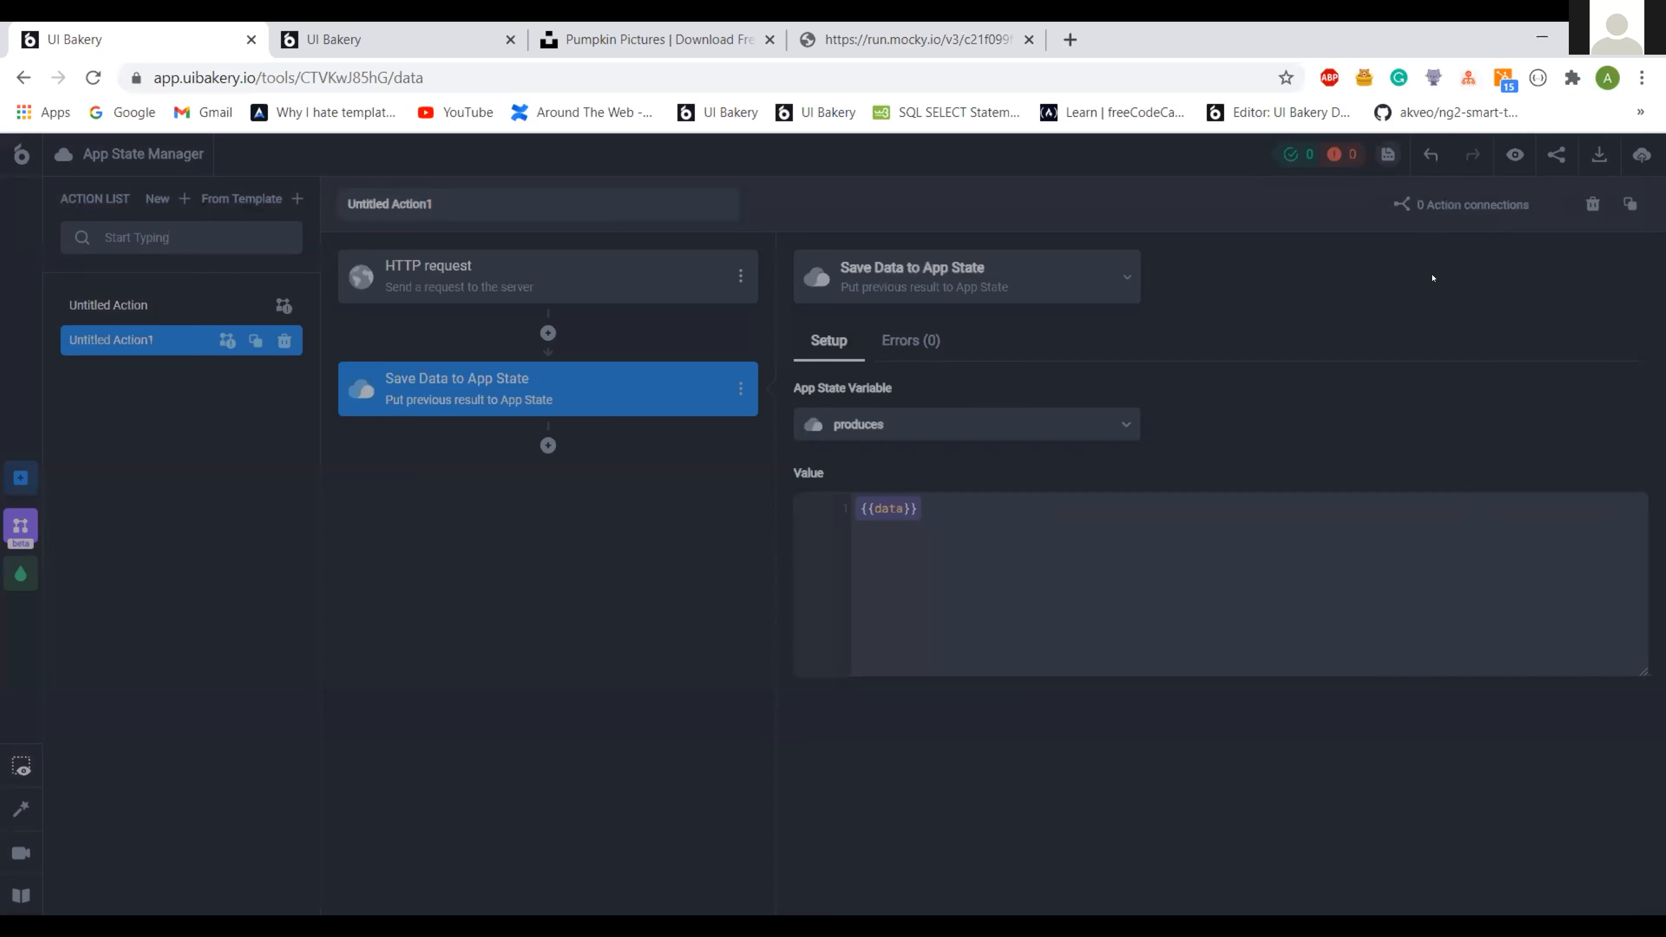
# - Rename the Untitled Action1 action to loaddata
pyautogui.click(408, 194)
pyautogui.tripleClick(407, 194)
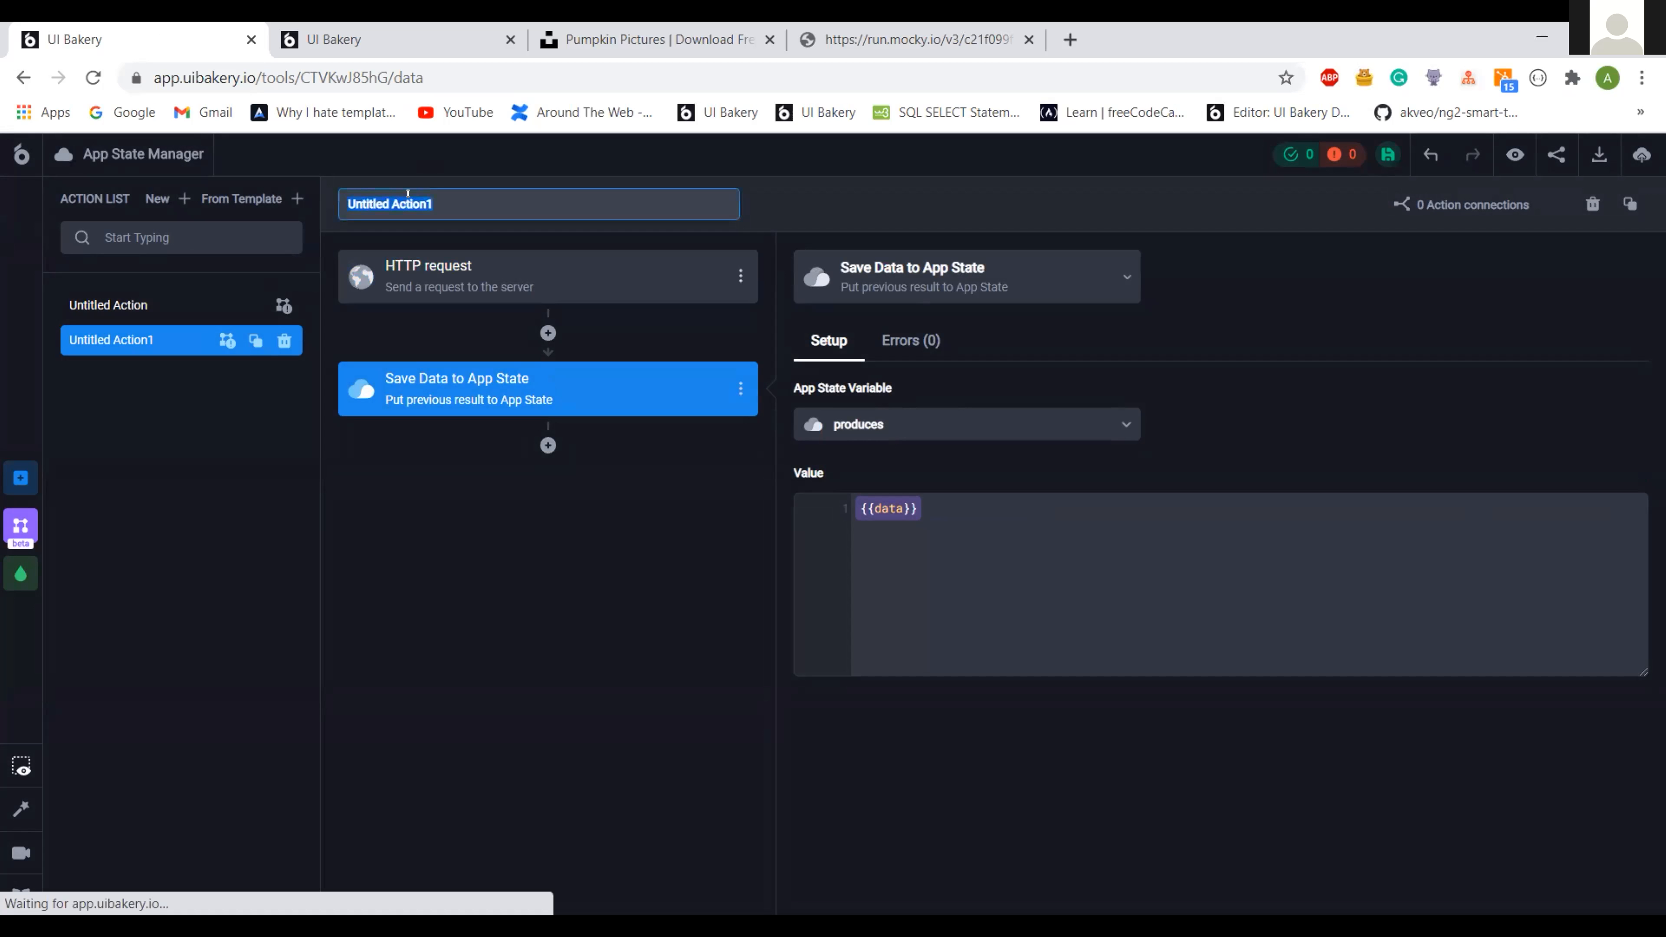
pyautogui.write('loaddata')
# - Return to the page builder and switch the product card image's source from upload to URL
pyautogui.click(20, 479)
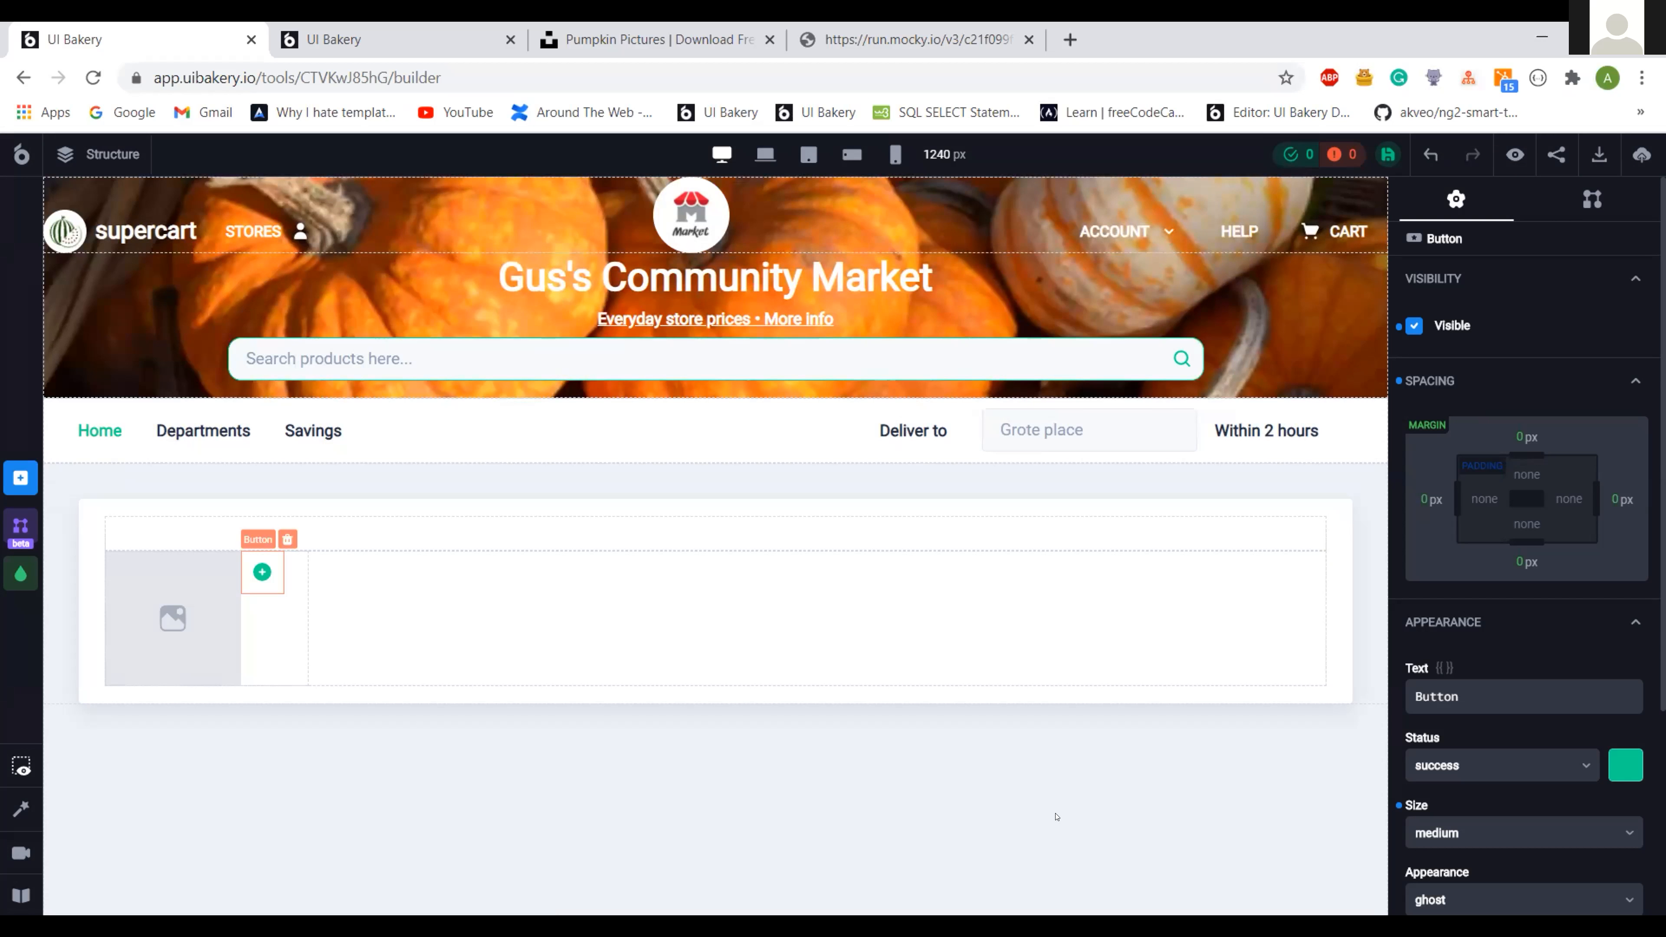
pyautogui.click(223, 638)
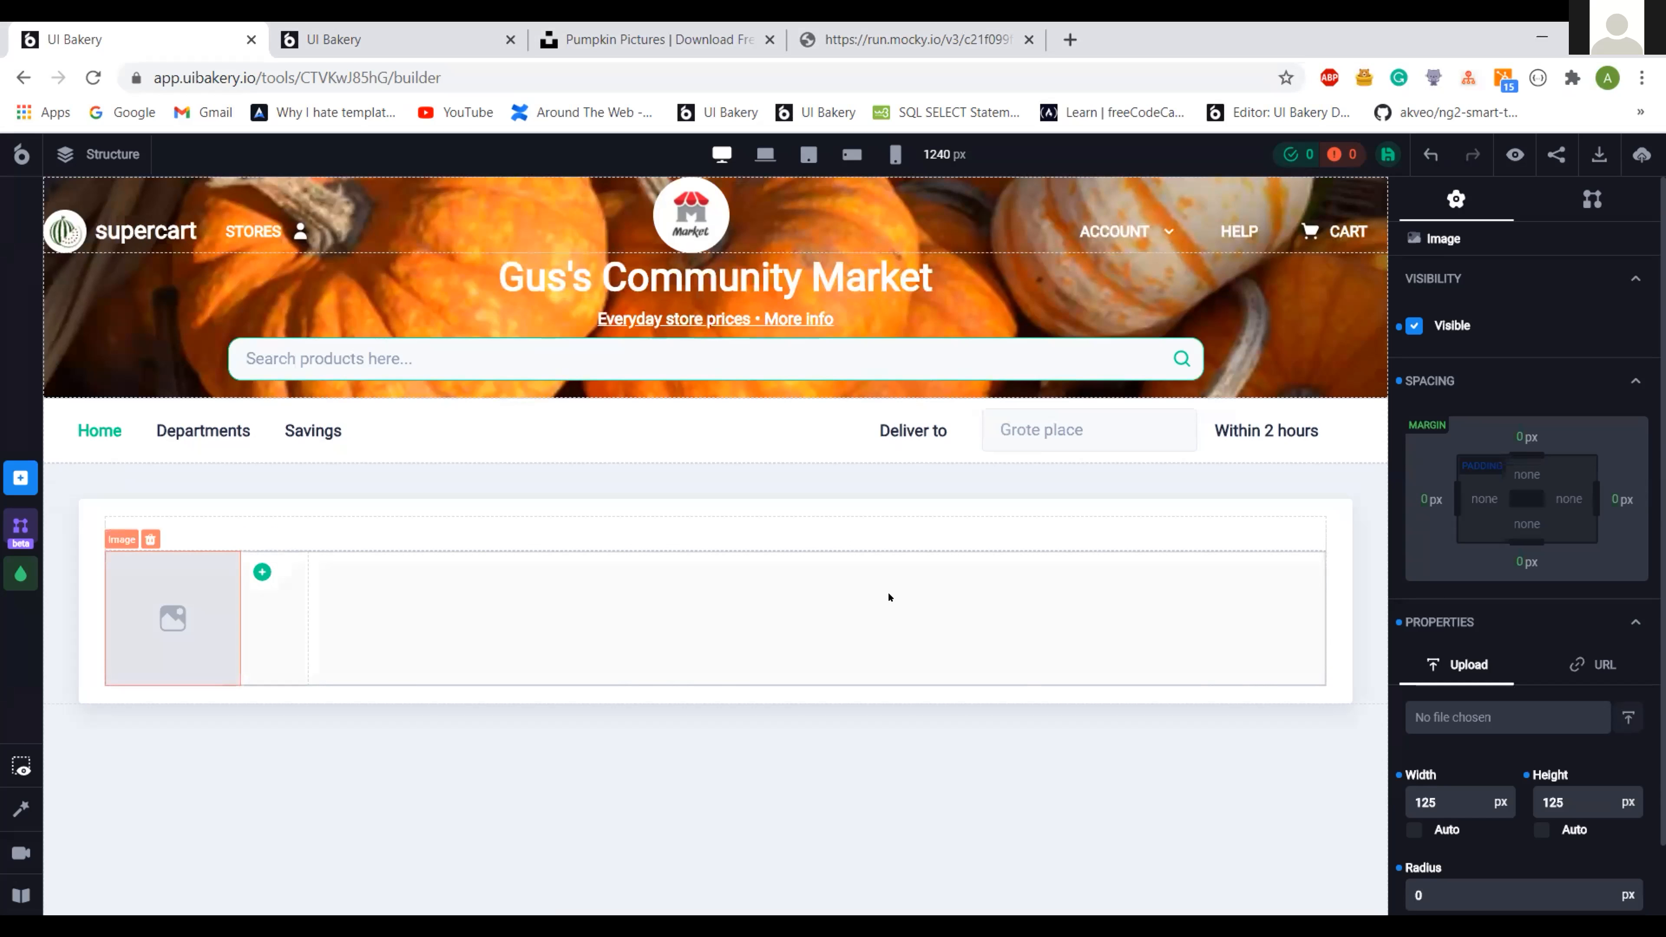
pyautogui.click(1563, 654)
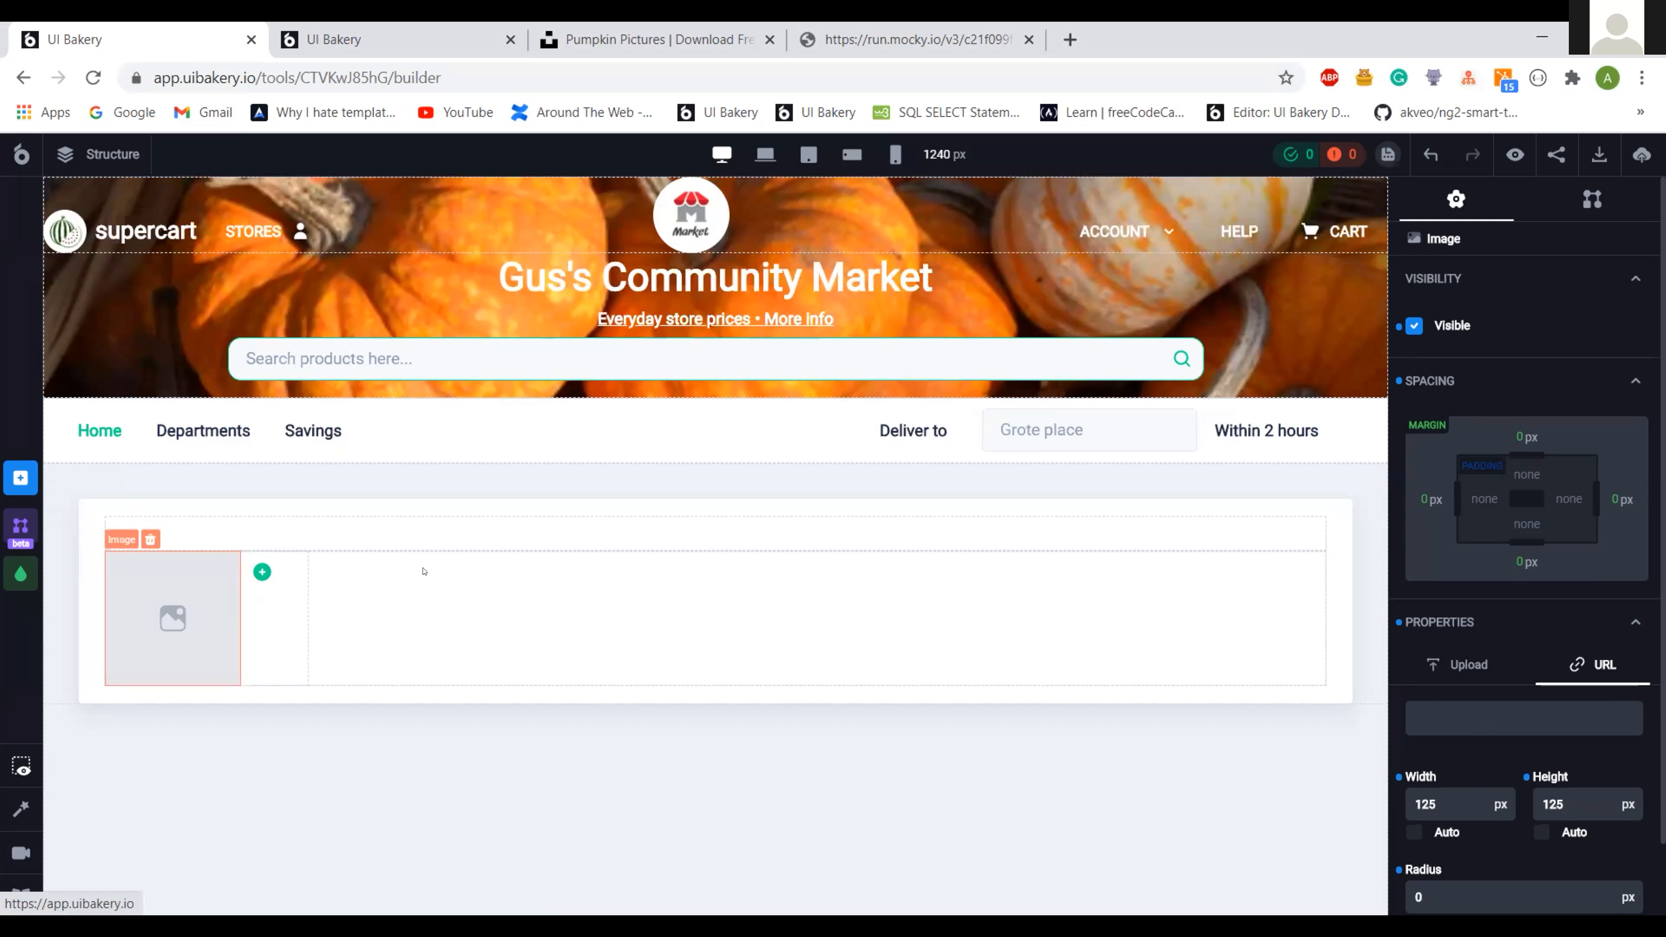
# - Set the Sequence Variable of the space holding the product image and plus button to {{state.produces}}
pyautogui.click(284, 614)
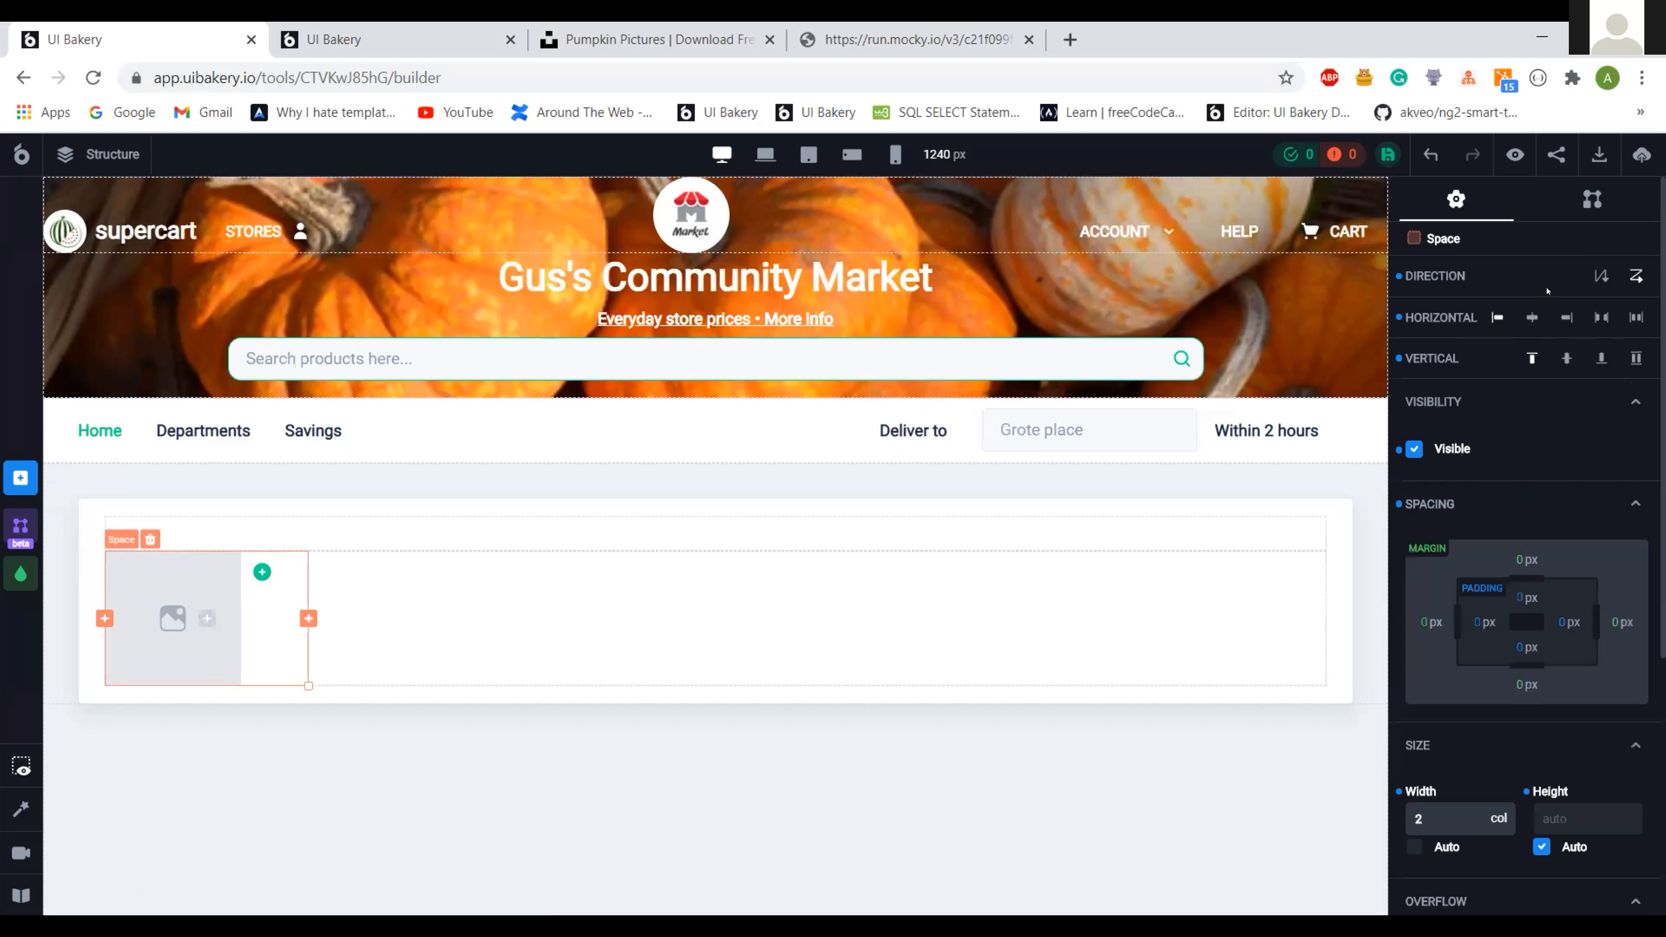
pyautogui.click(1590, 201)
pyautogui.scroll(-3, 1503, 604)
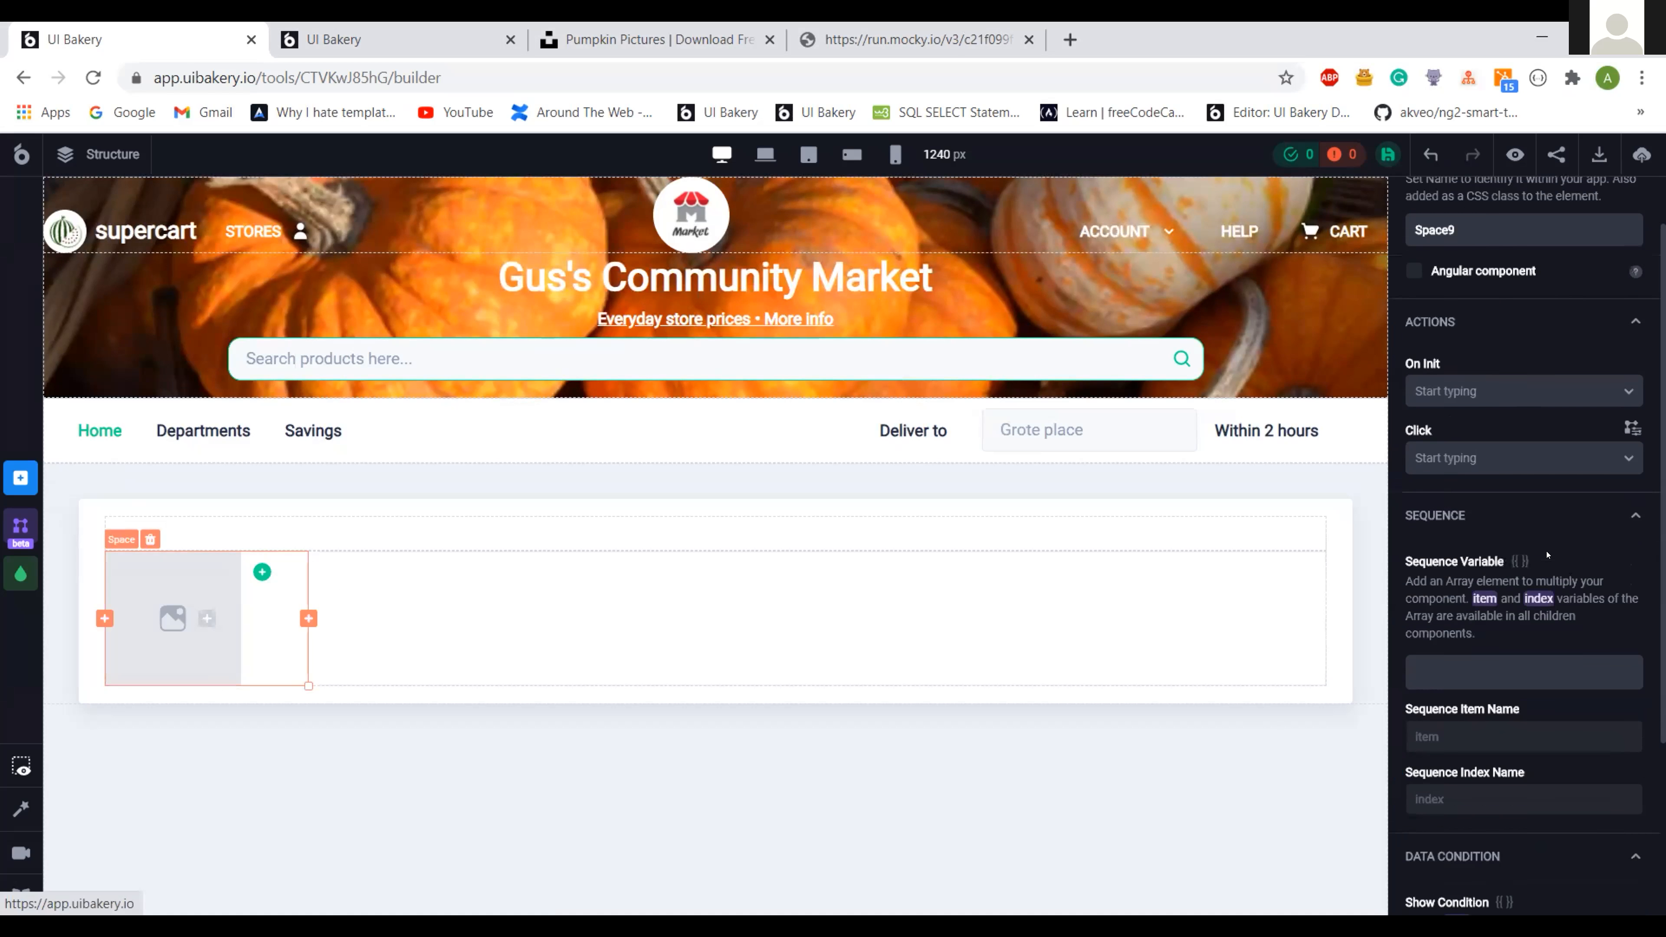
pyautogui.click(1502, 608)
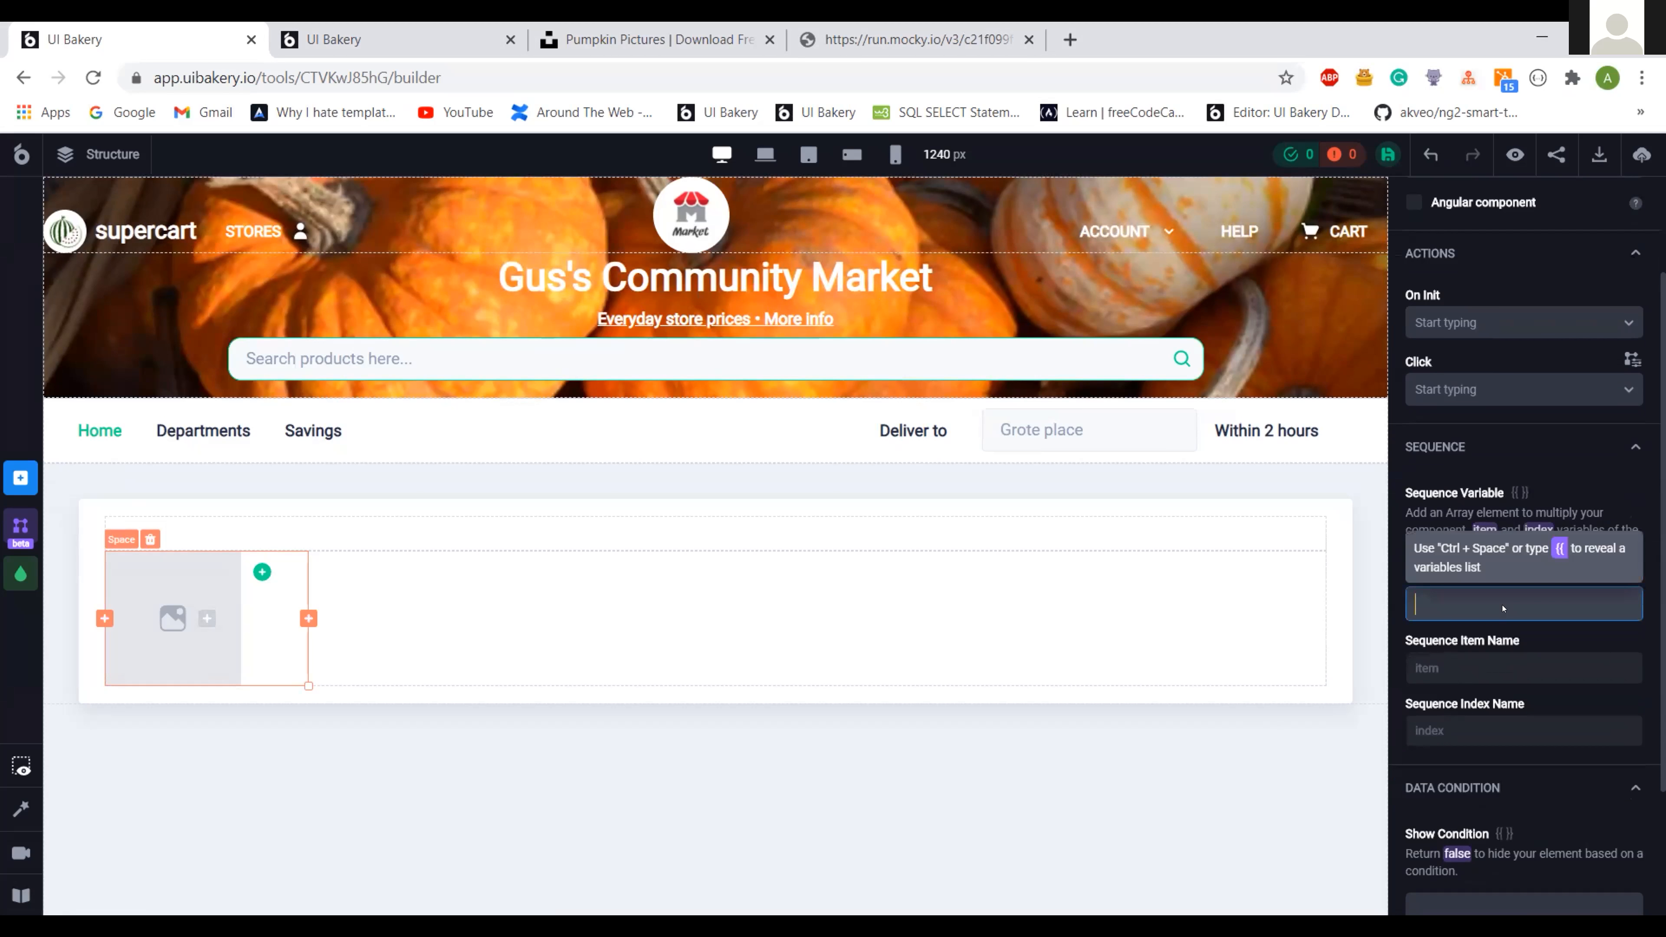
pyautogui.hotkey('ctrl', 'space')
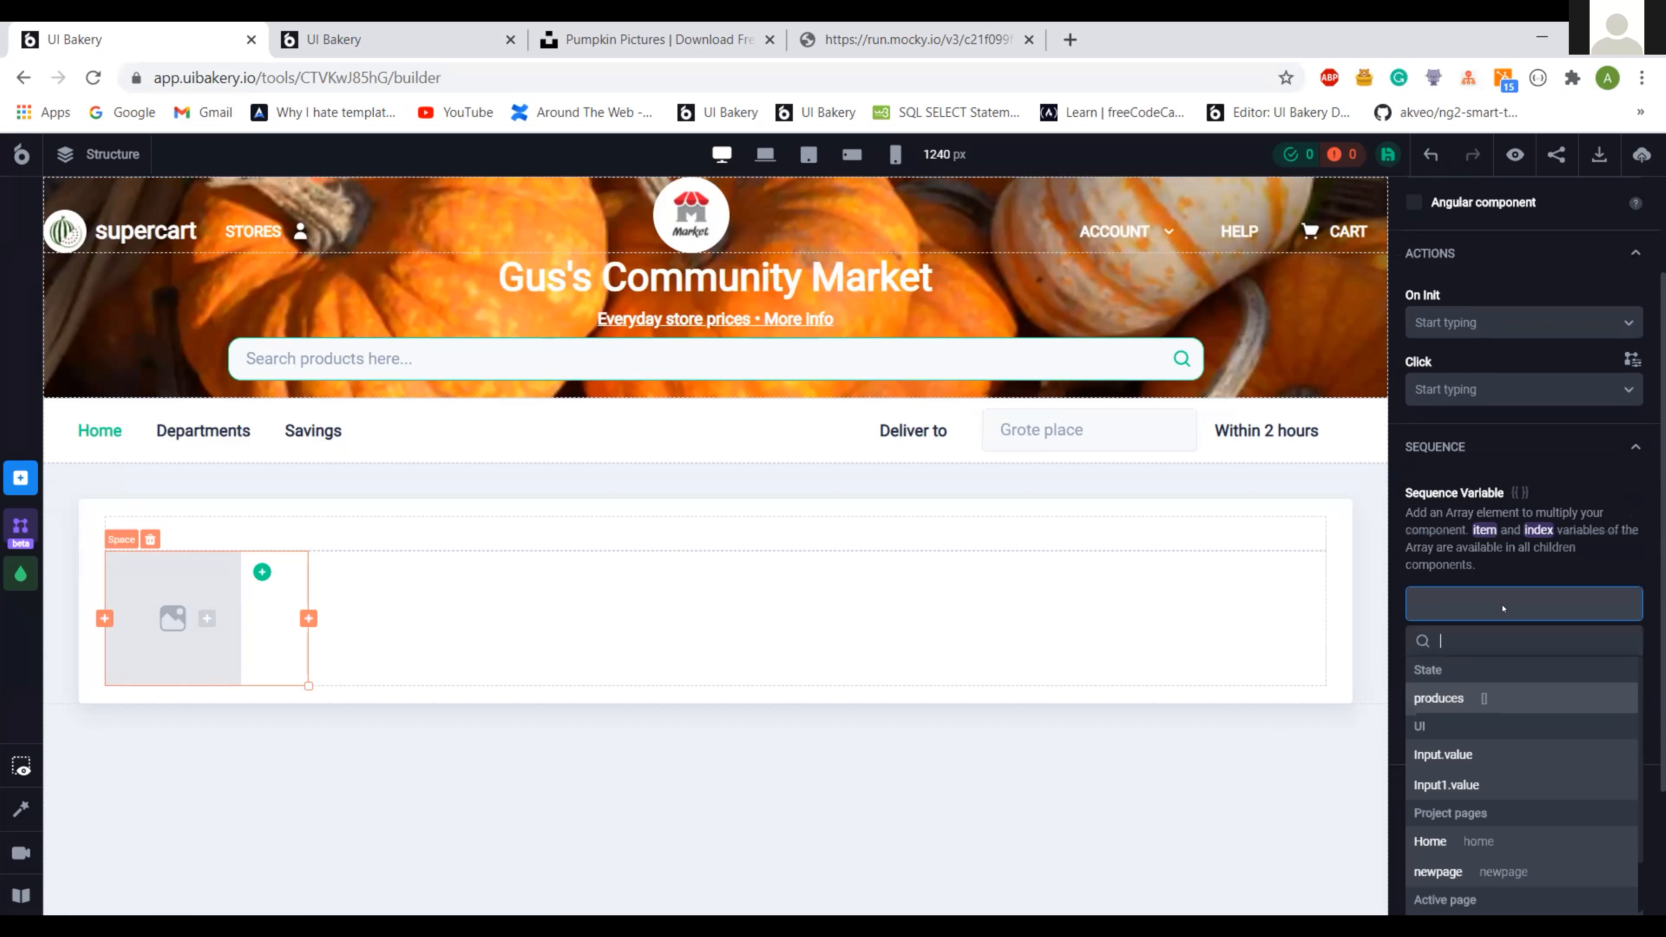
pyautogui.click(1466, 699)
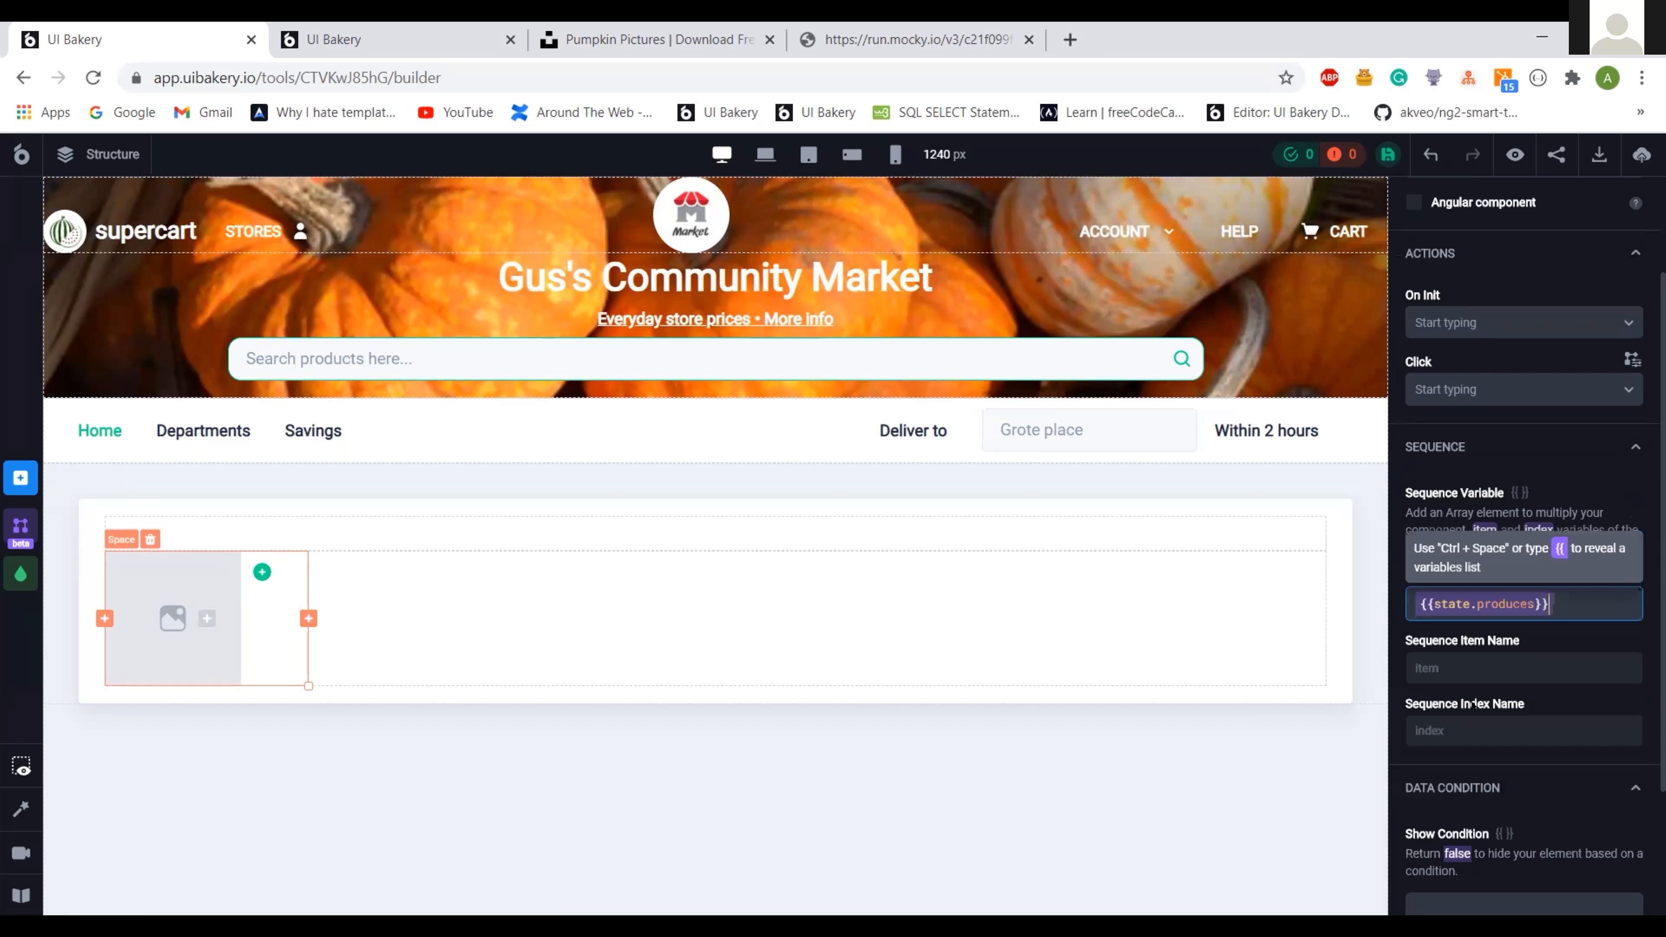
# - Set the product image's URL to {{item.image}}
pyautogui.click(140, 651)
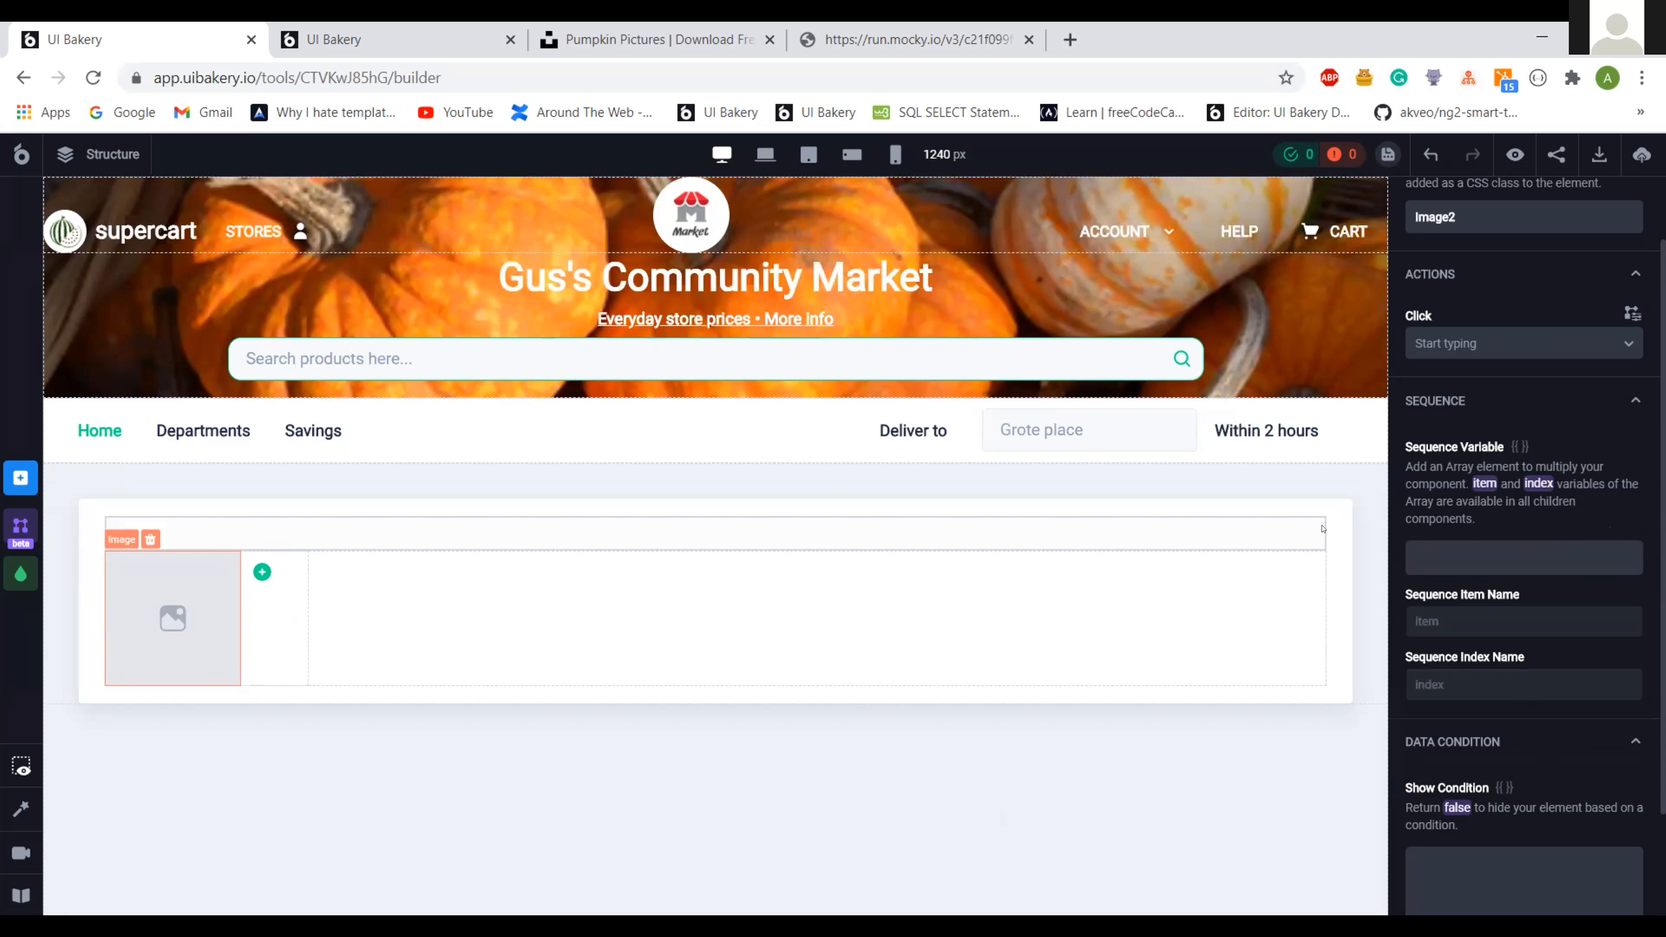
pyautogui.scroll(2, 1502, 402)
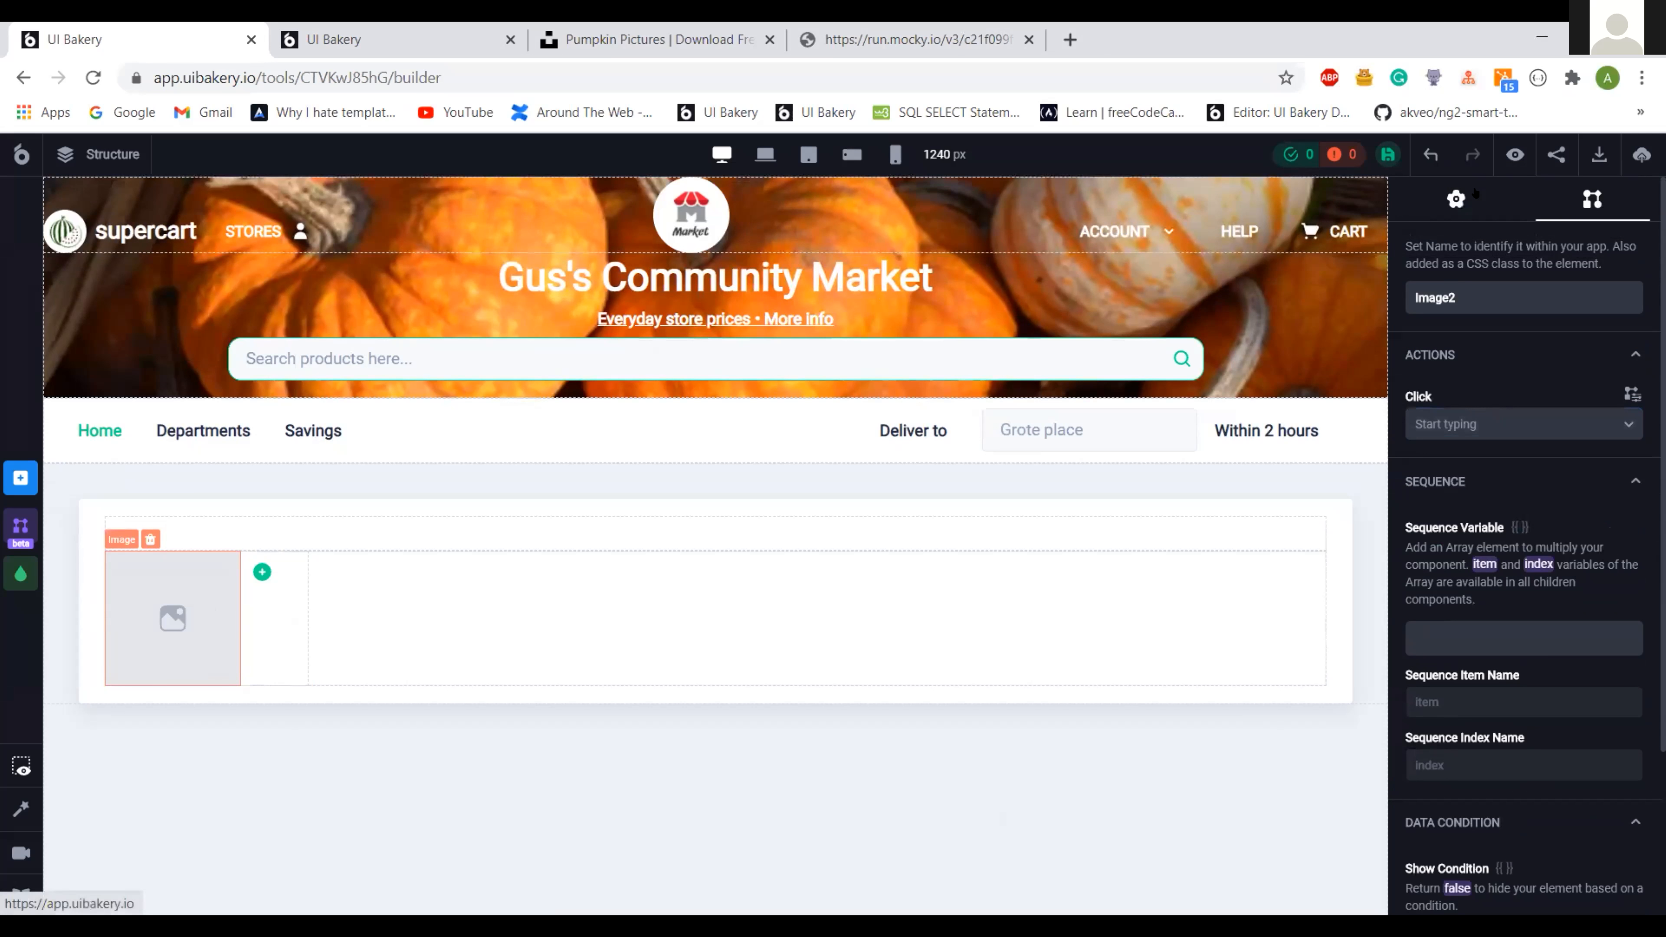
pyautogui.click(1477, 205)
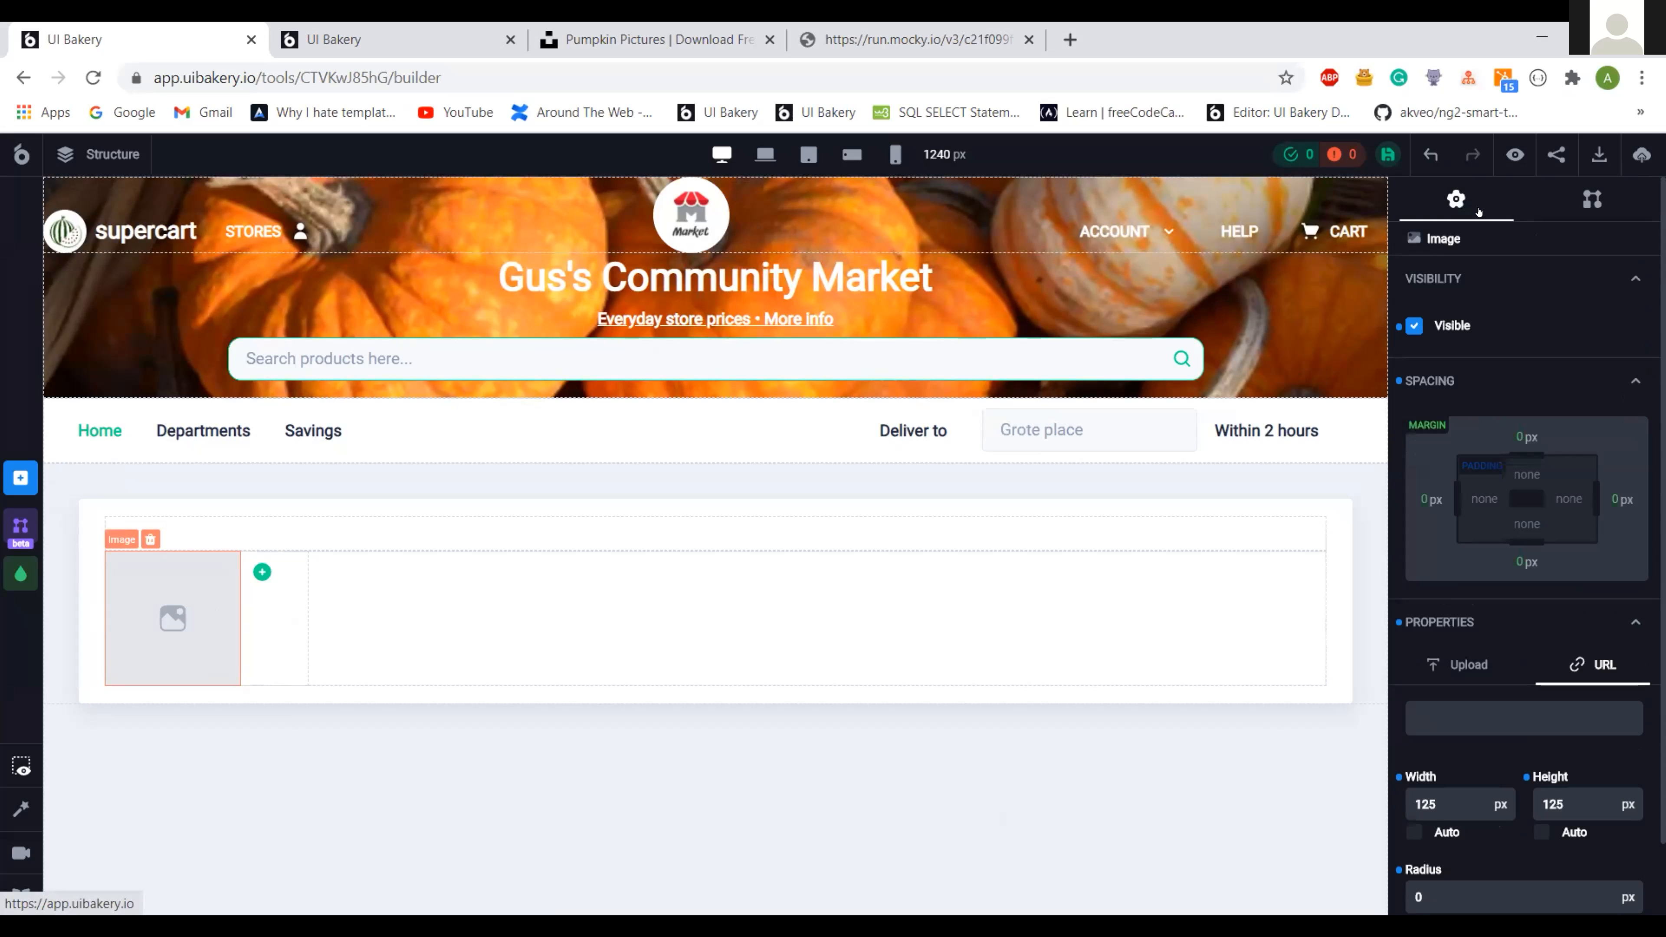
pyautogui.click(1557, 711)
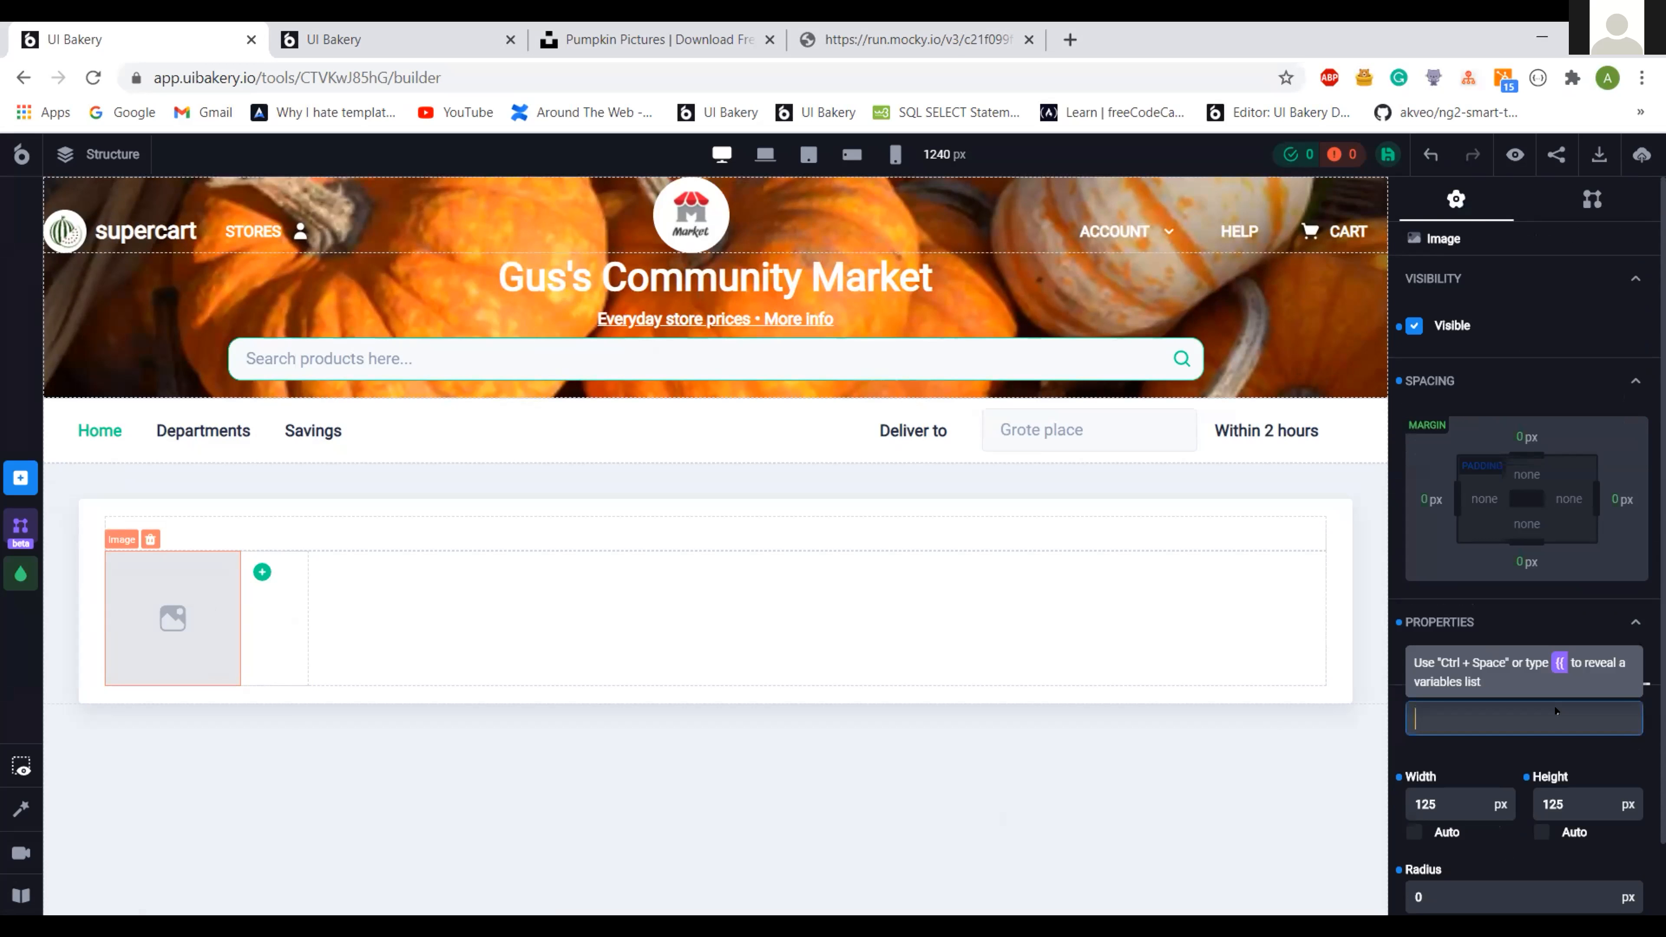
pyautogui.write('{{item.i')
pyautogui.write('mage}}')
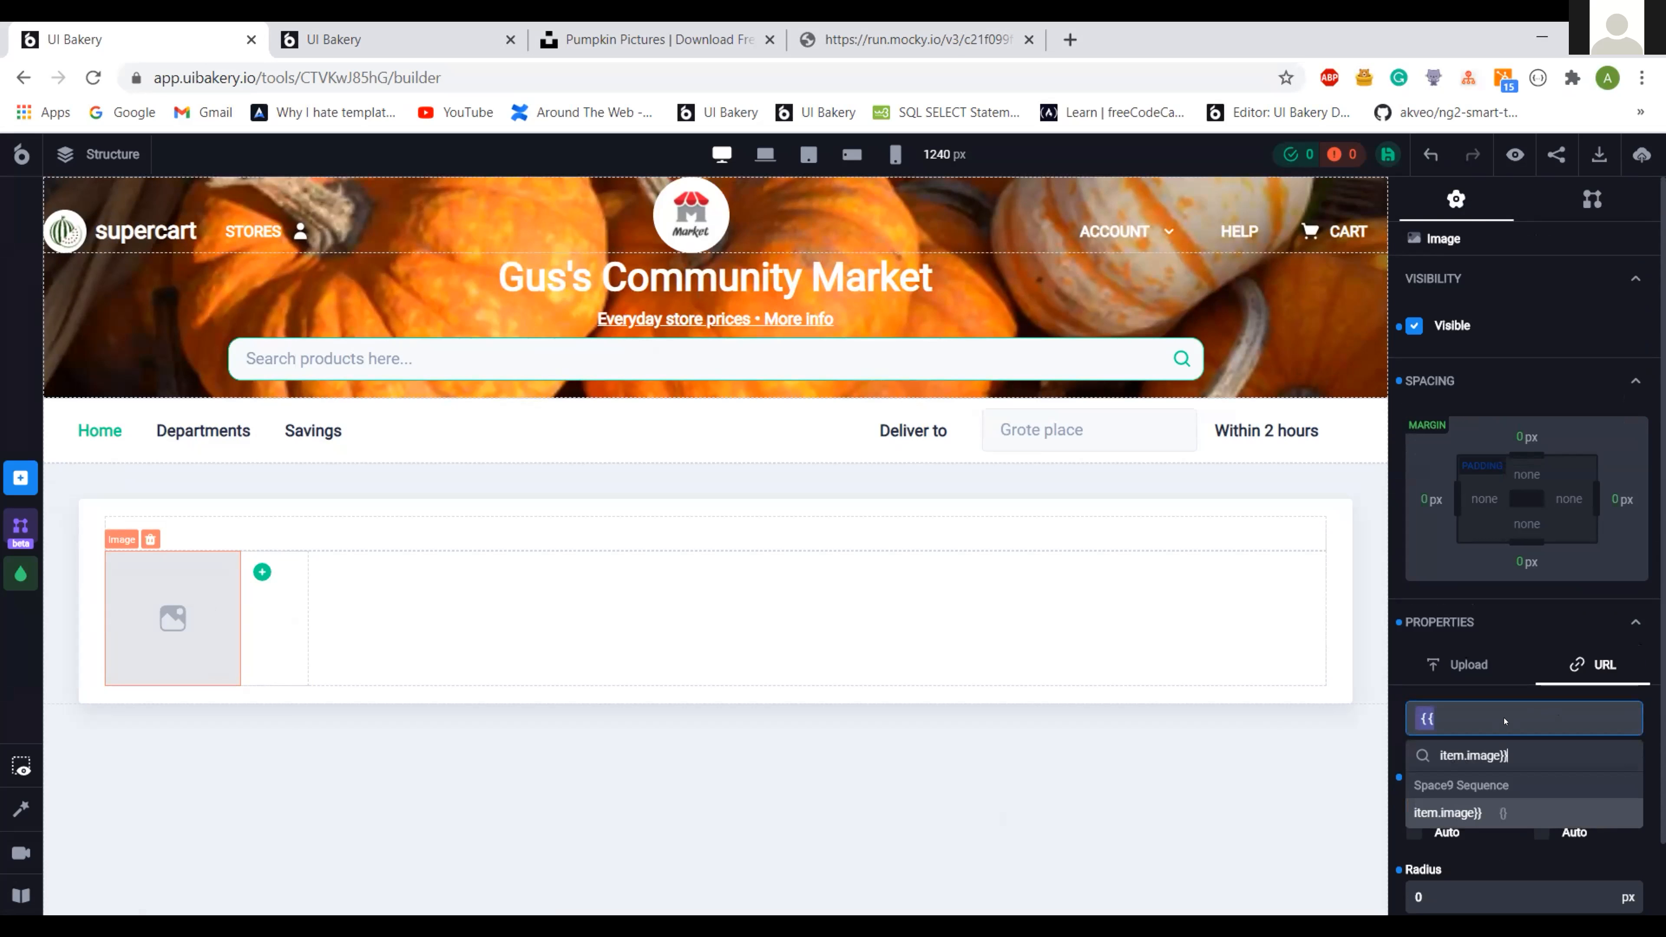
pyautogui.click(1506, 721)
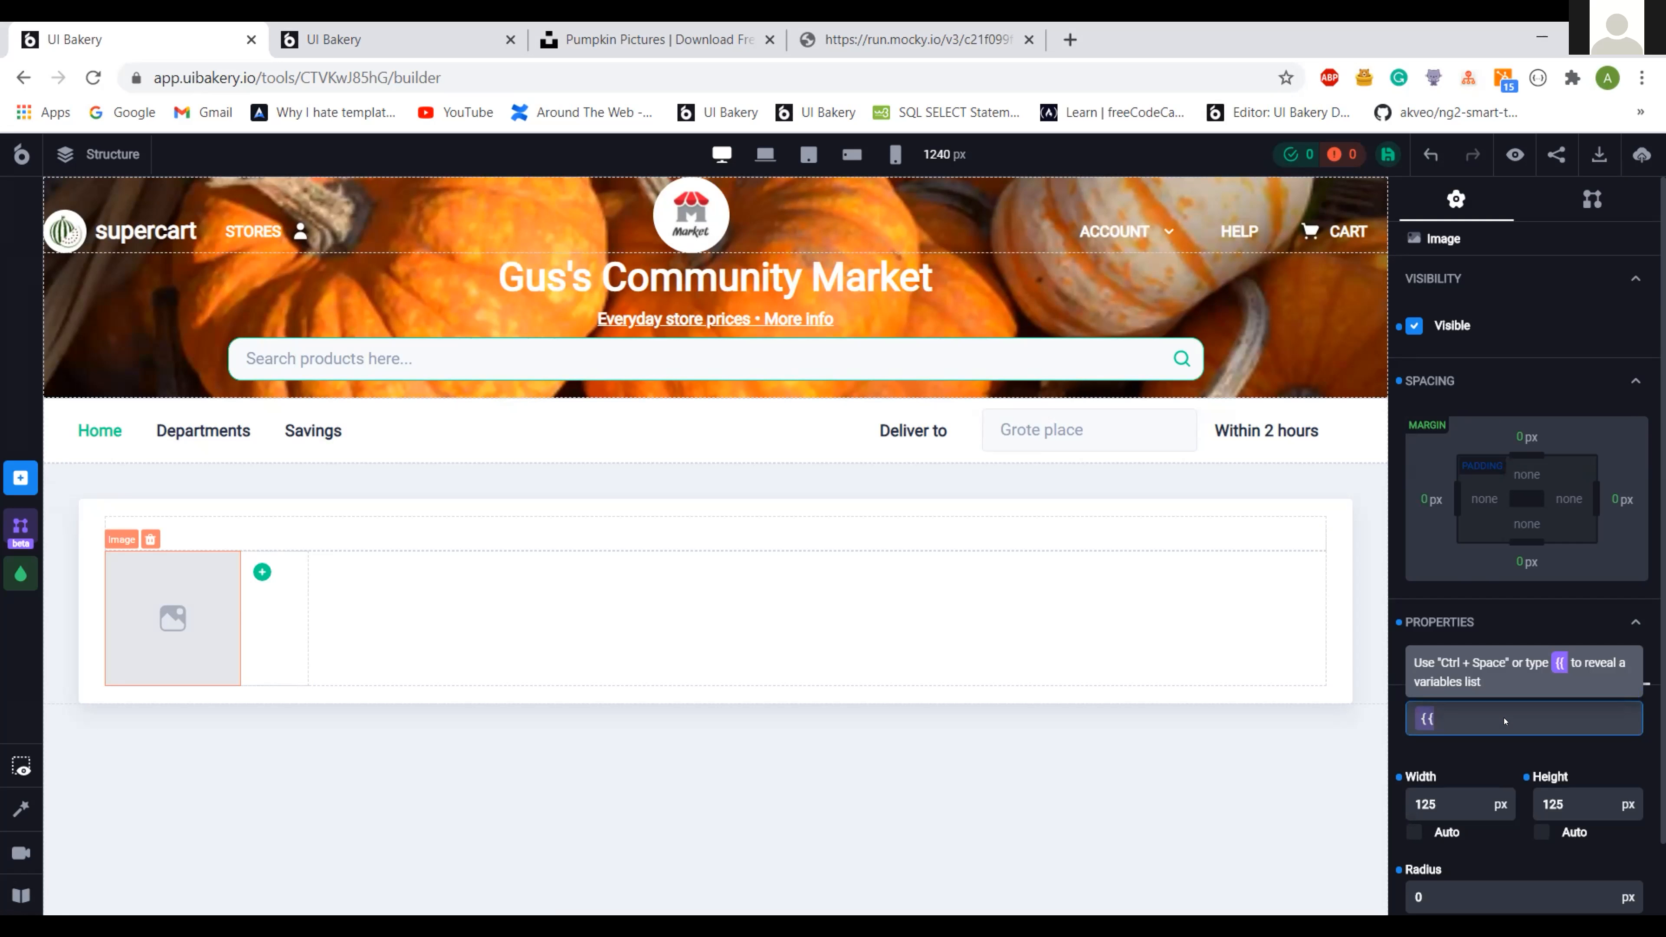
pyautogui.write('{{item.image}}')
pyautogui.click(1492, 717)
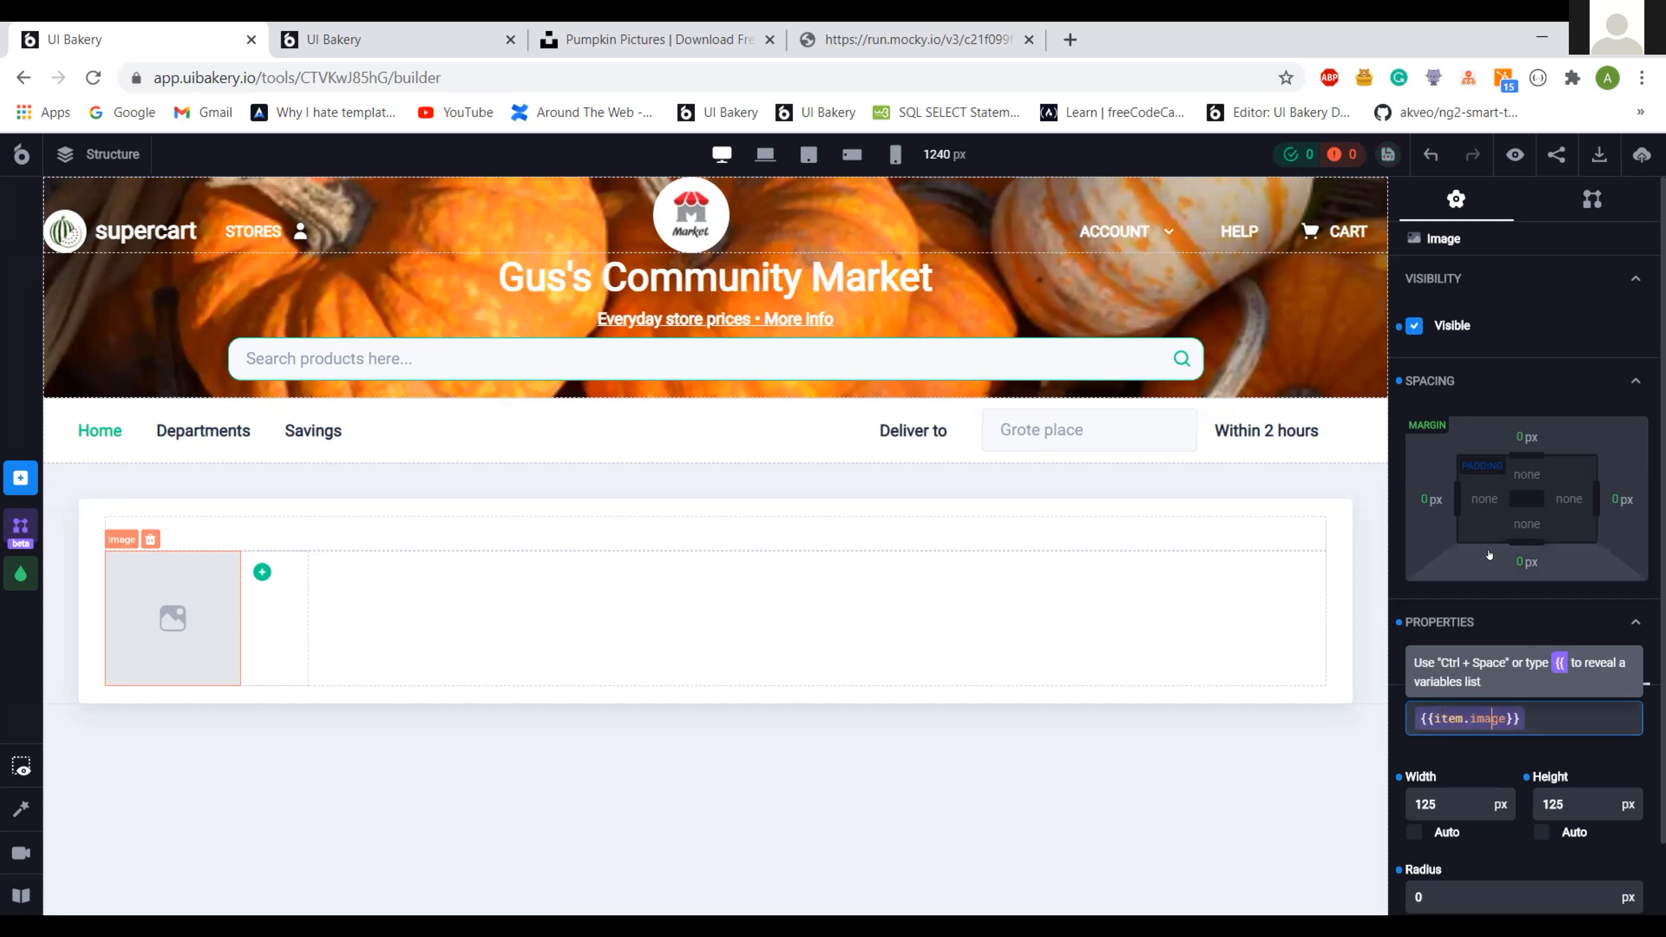
# - Assign the loaddata action to the root Space's On Init event, preview the page, and return to the builder
pyautogui.click(753, 735)
pyautogui.click(1592, 199)
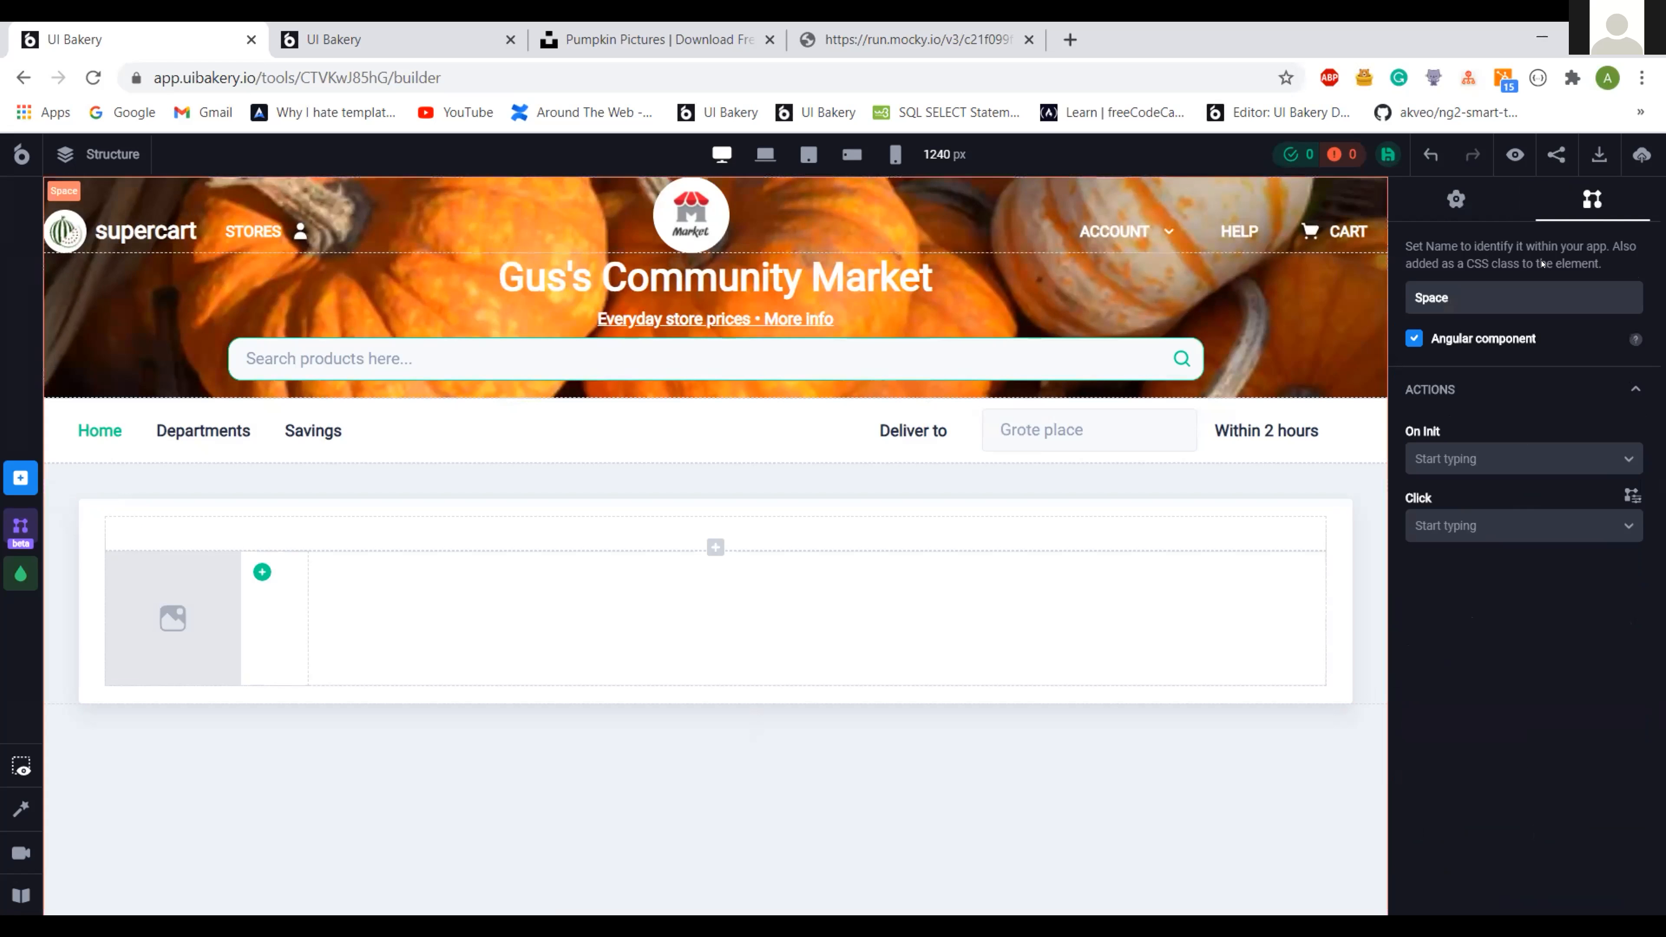
pyautogui.click(1476, 459)
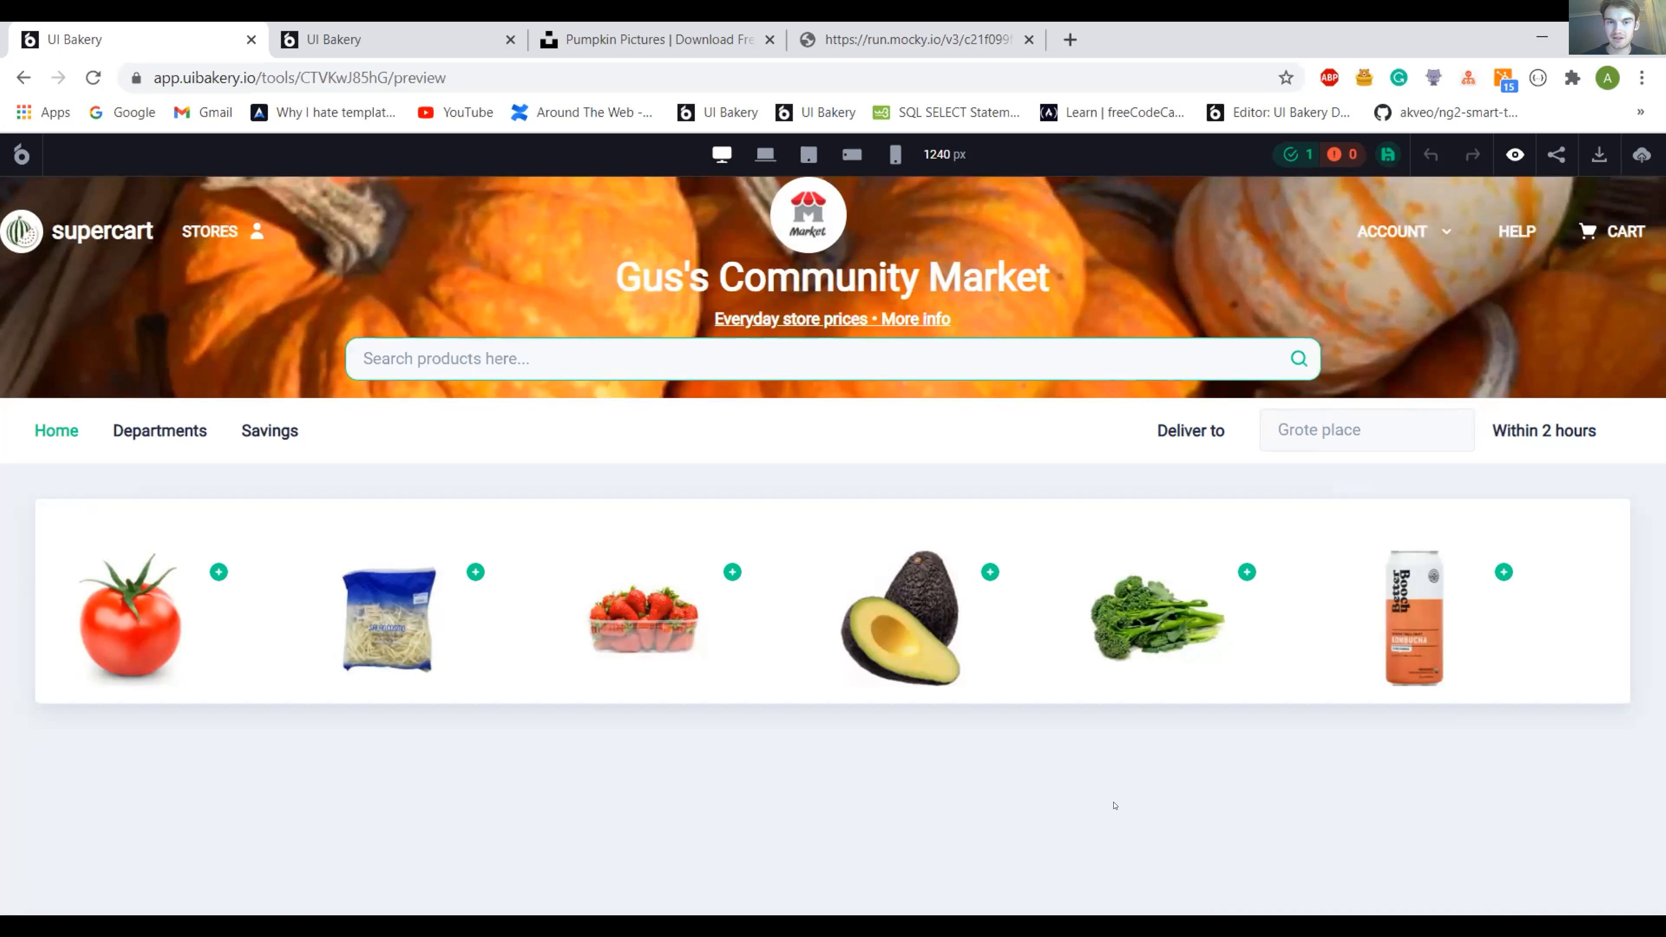
pyautogui.click(1515, 154)
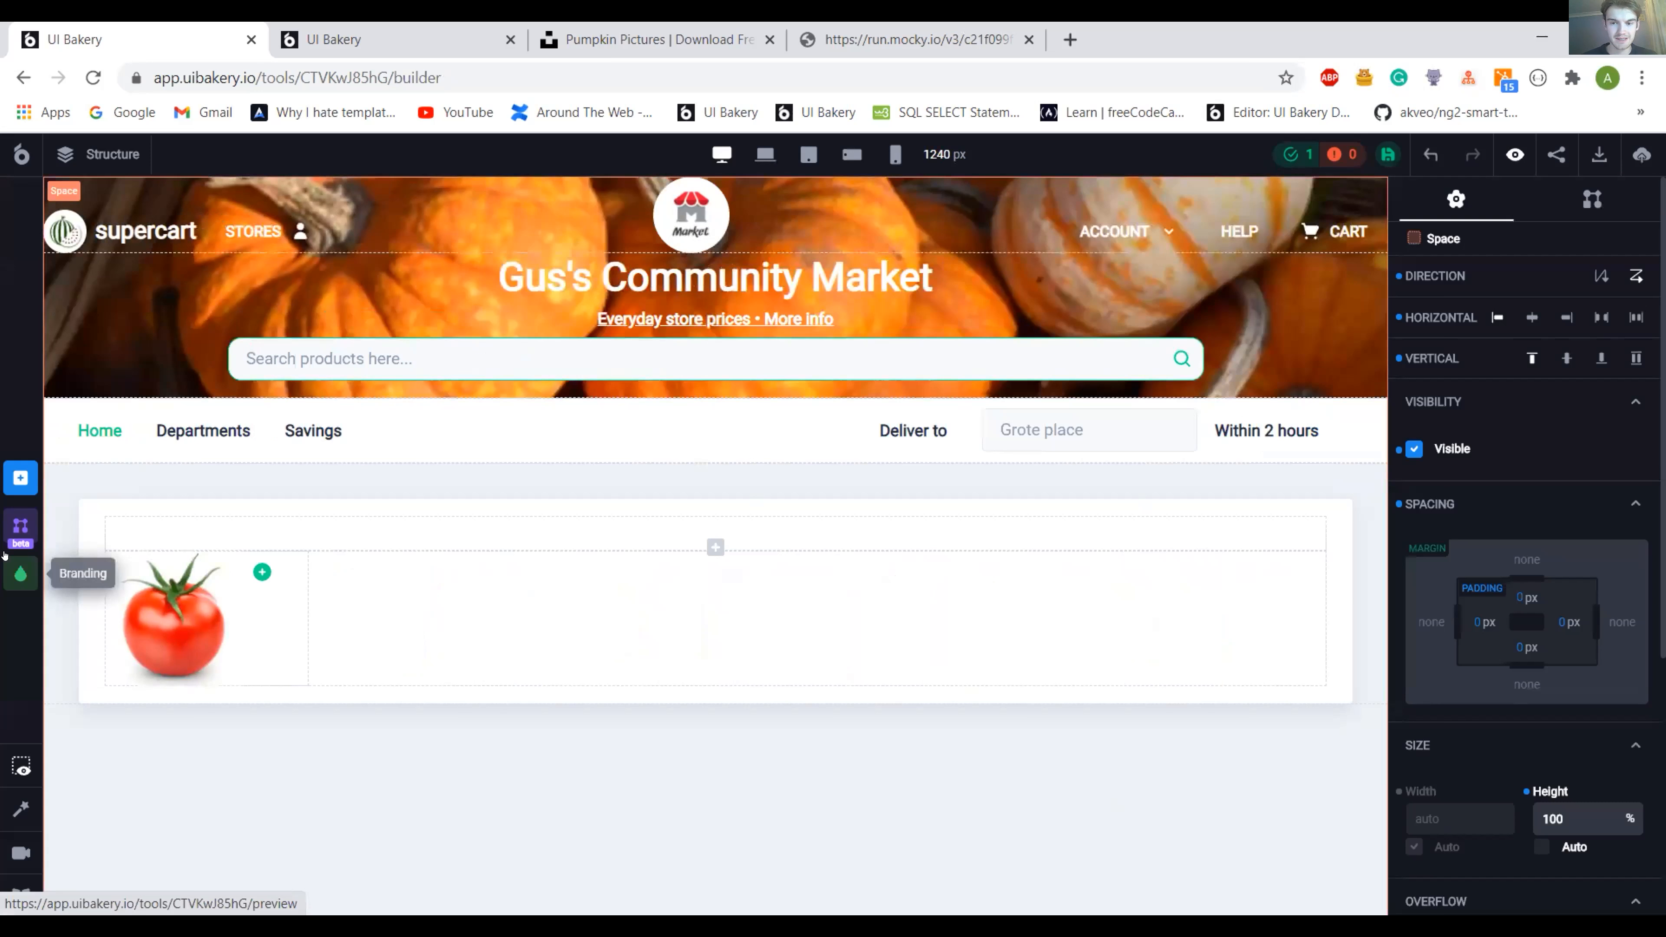
# - Open the branding themes and inspect the green plus button on the finished supercart page in the other browser tab
pyautogui.click(23, 571)
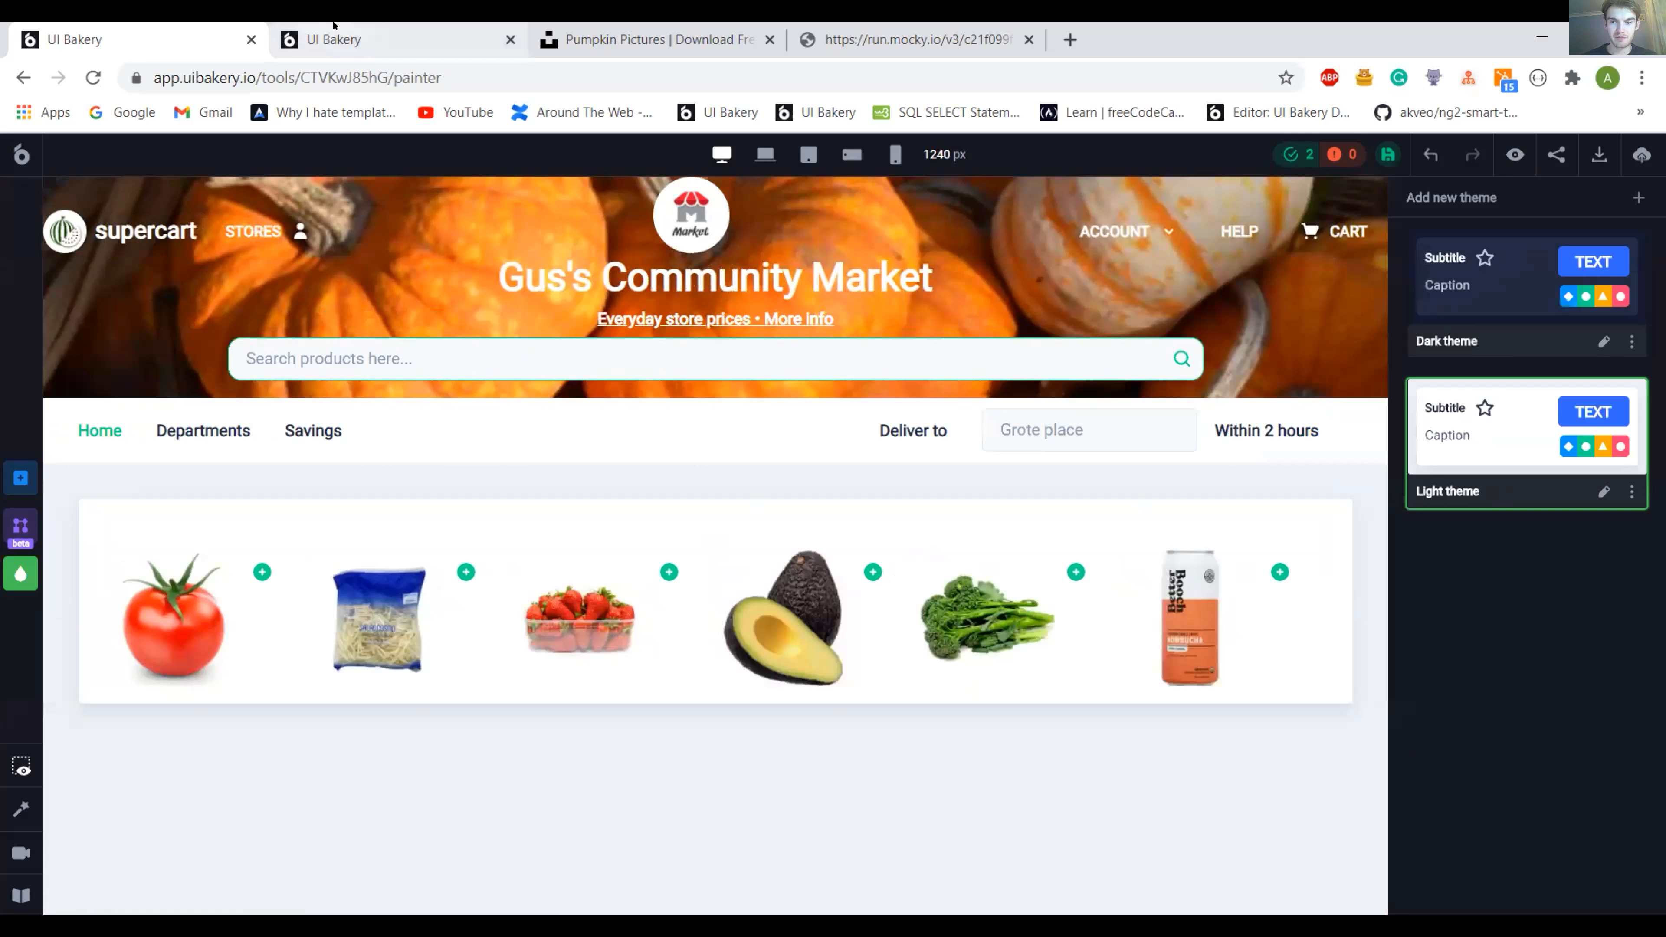
pyautogui.click(335, 33)
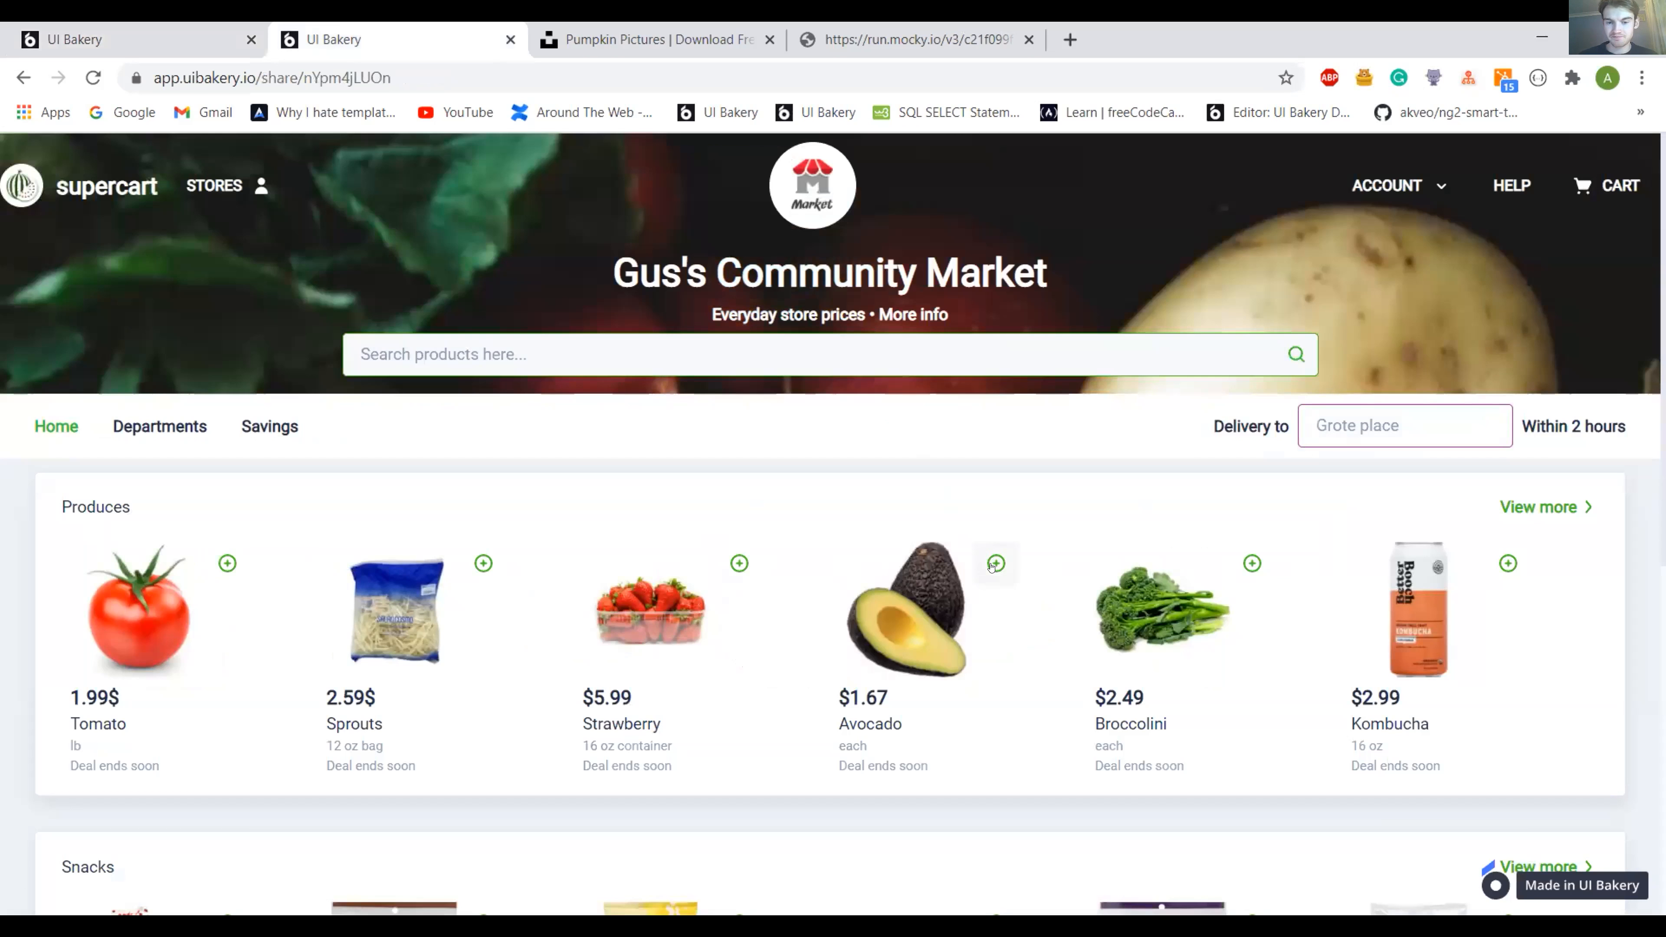
pyautogui.rightClick(994, 566)
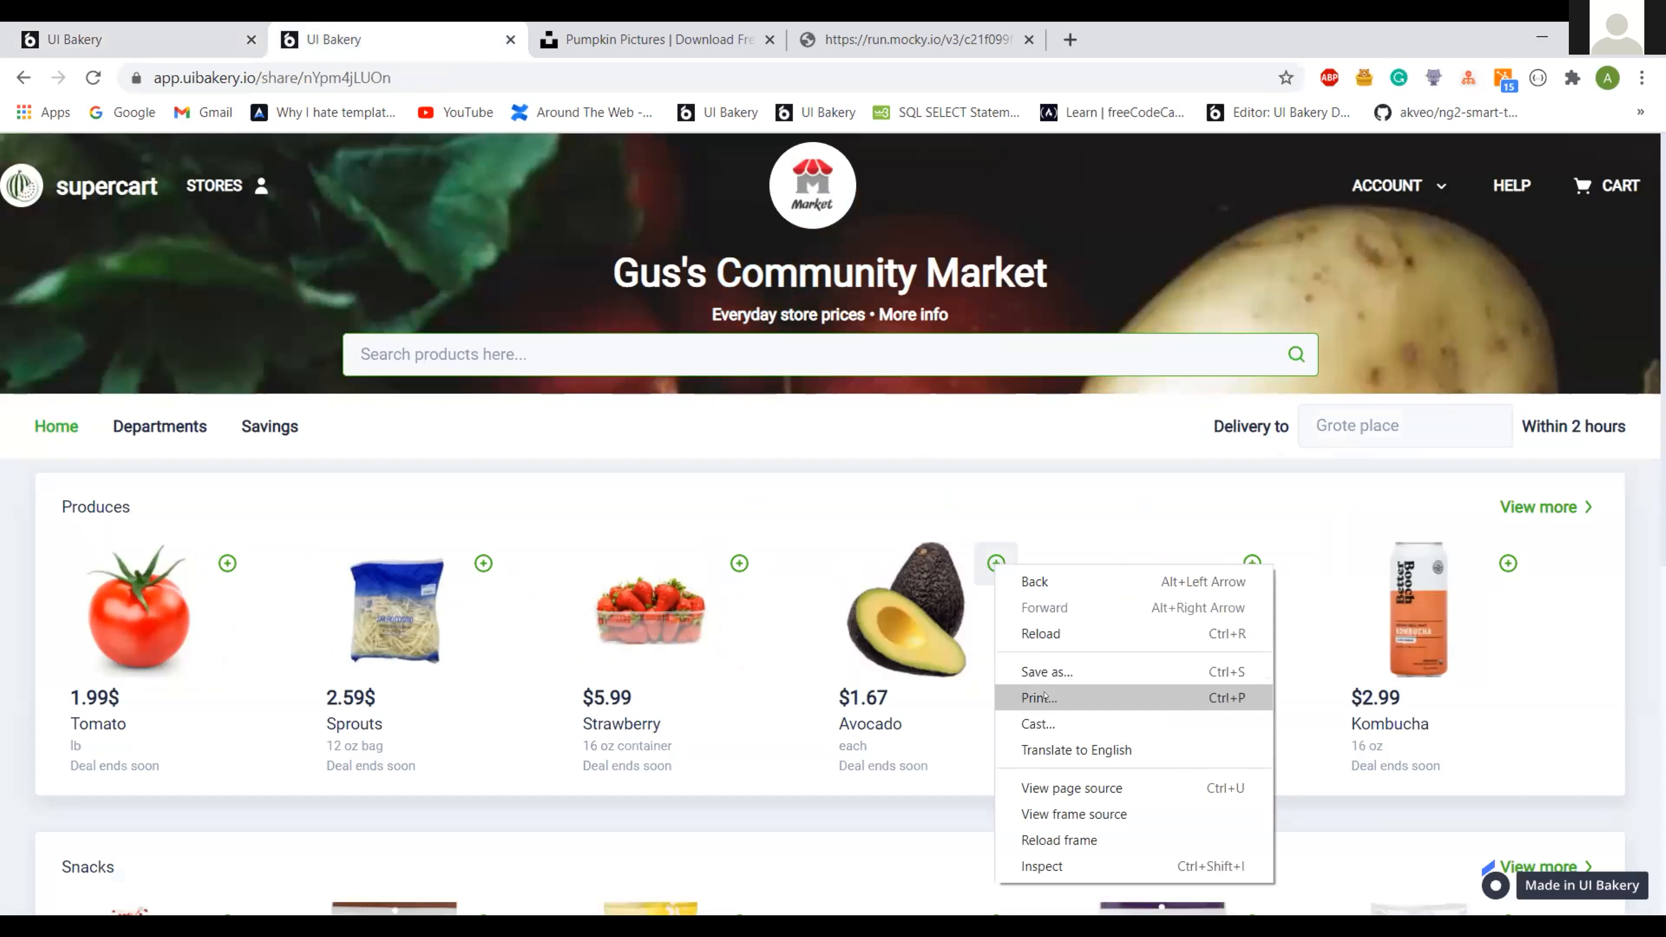
pyautogui.press('Escape')
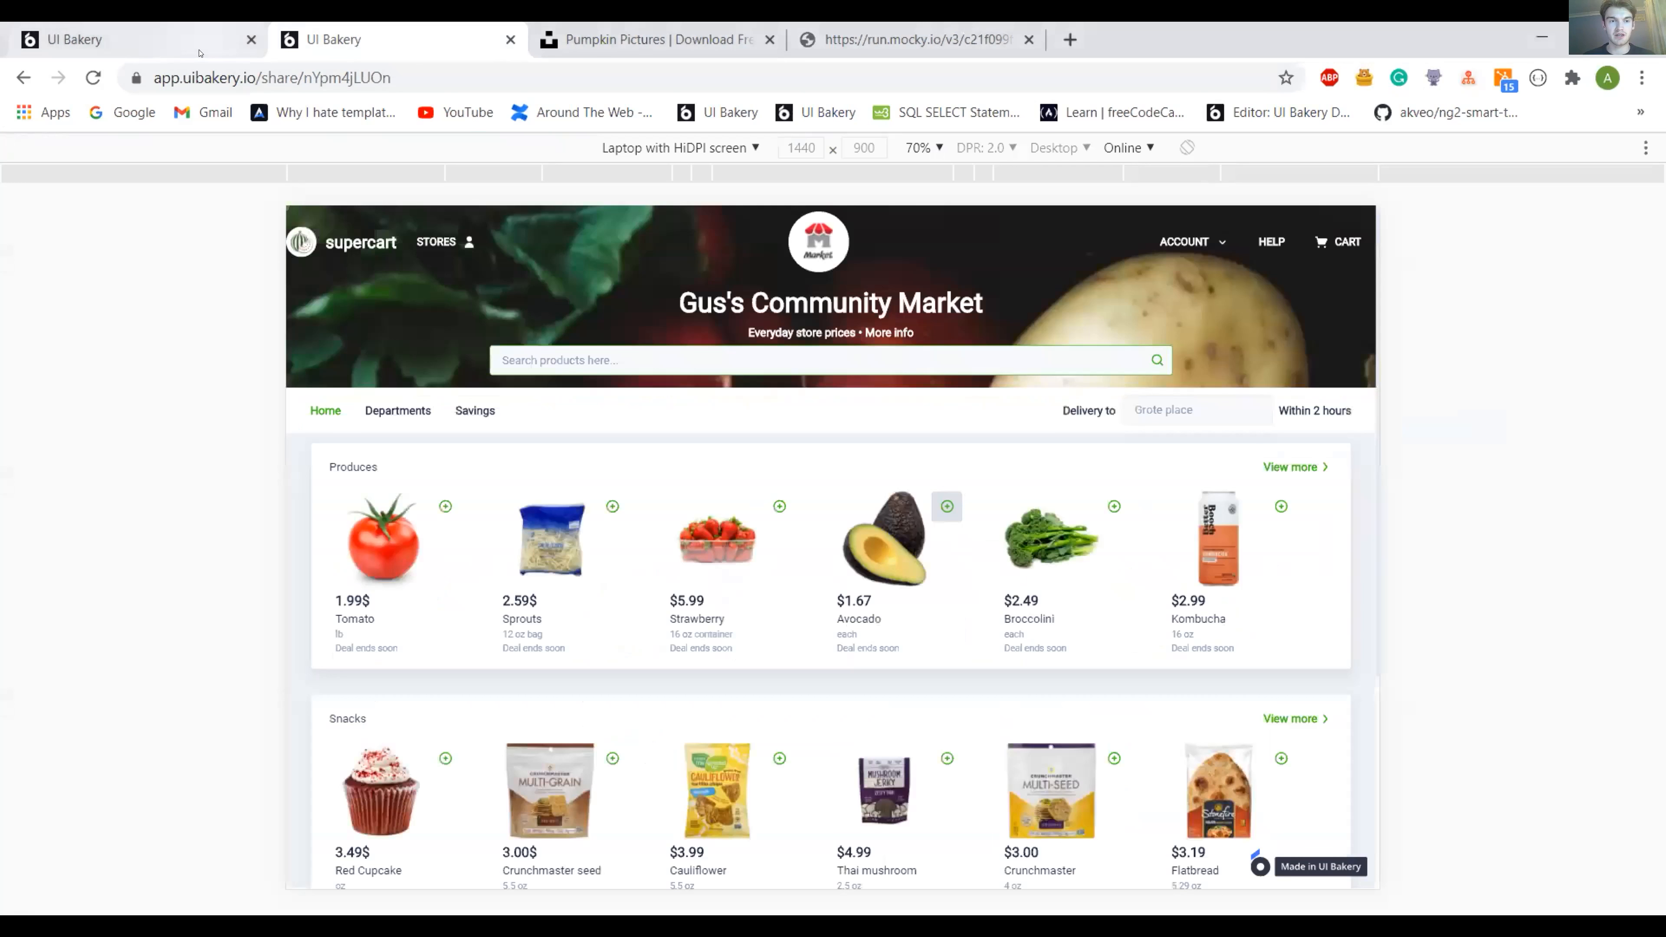
# - Back in the editor tab, set the Light theme's Success color to #41b719 and preview the page
pyautogui.click(131, 39)
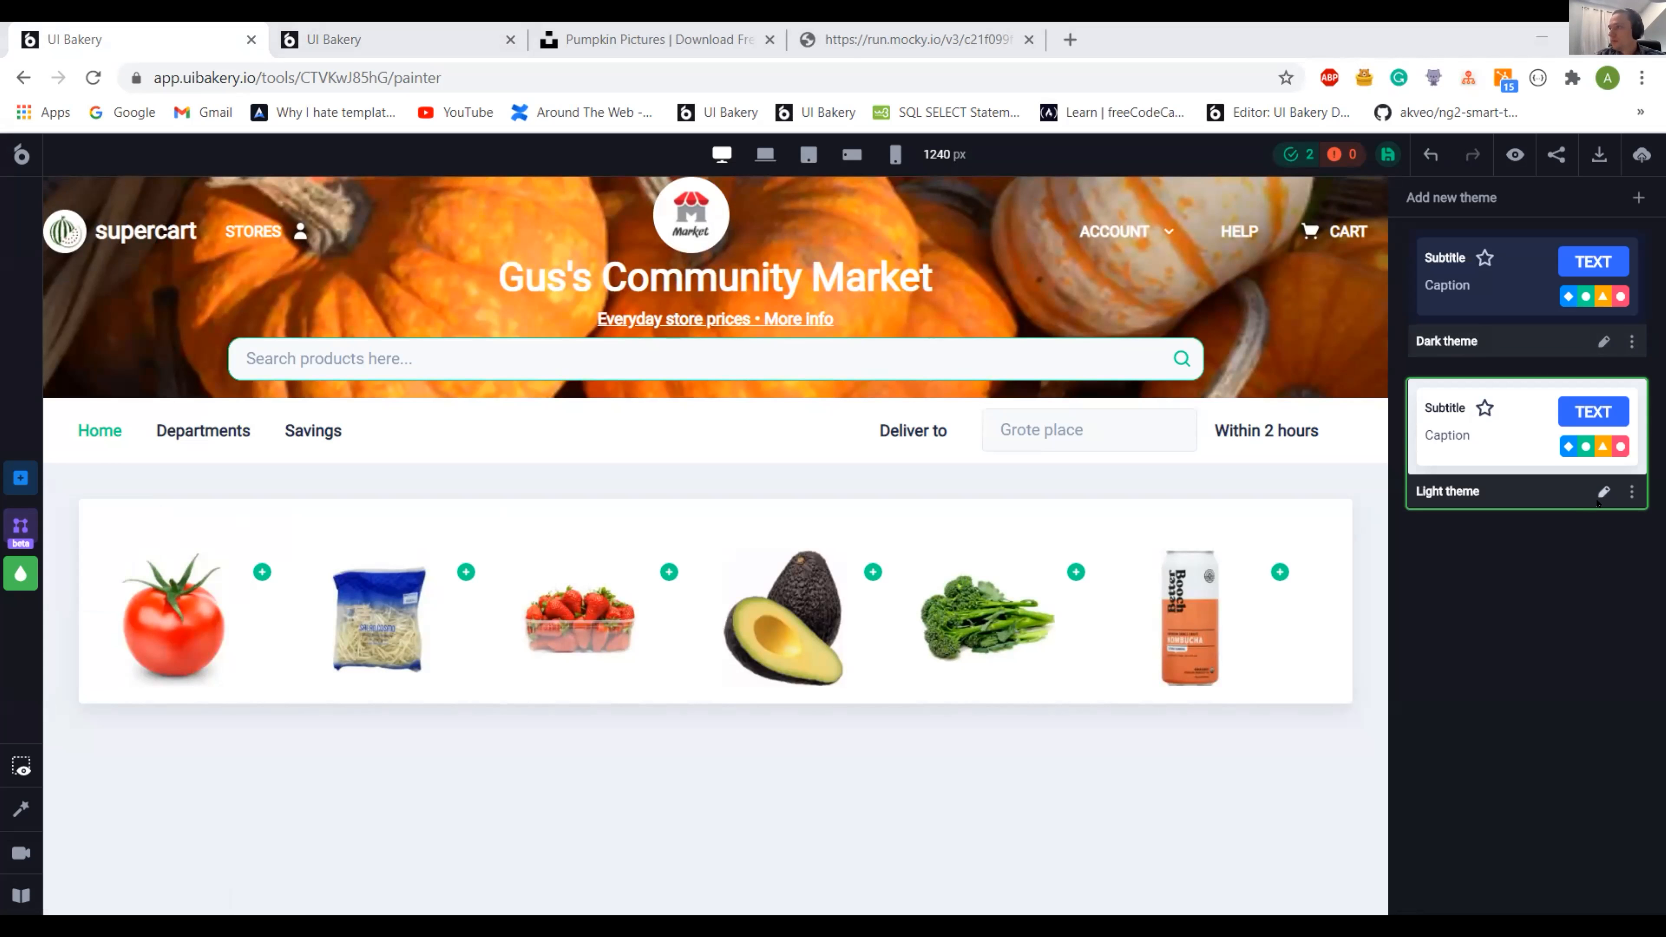
pyautogui.click(1601, 493)
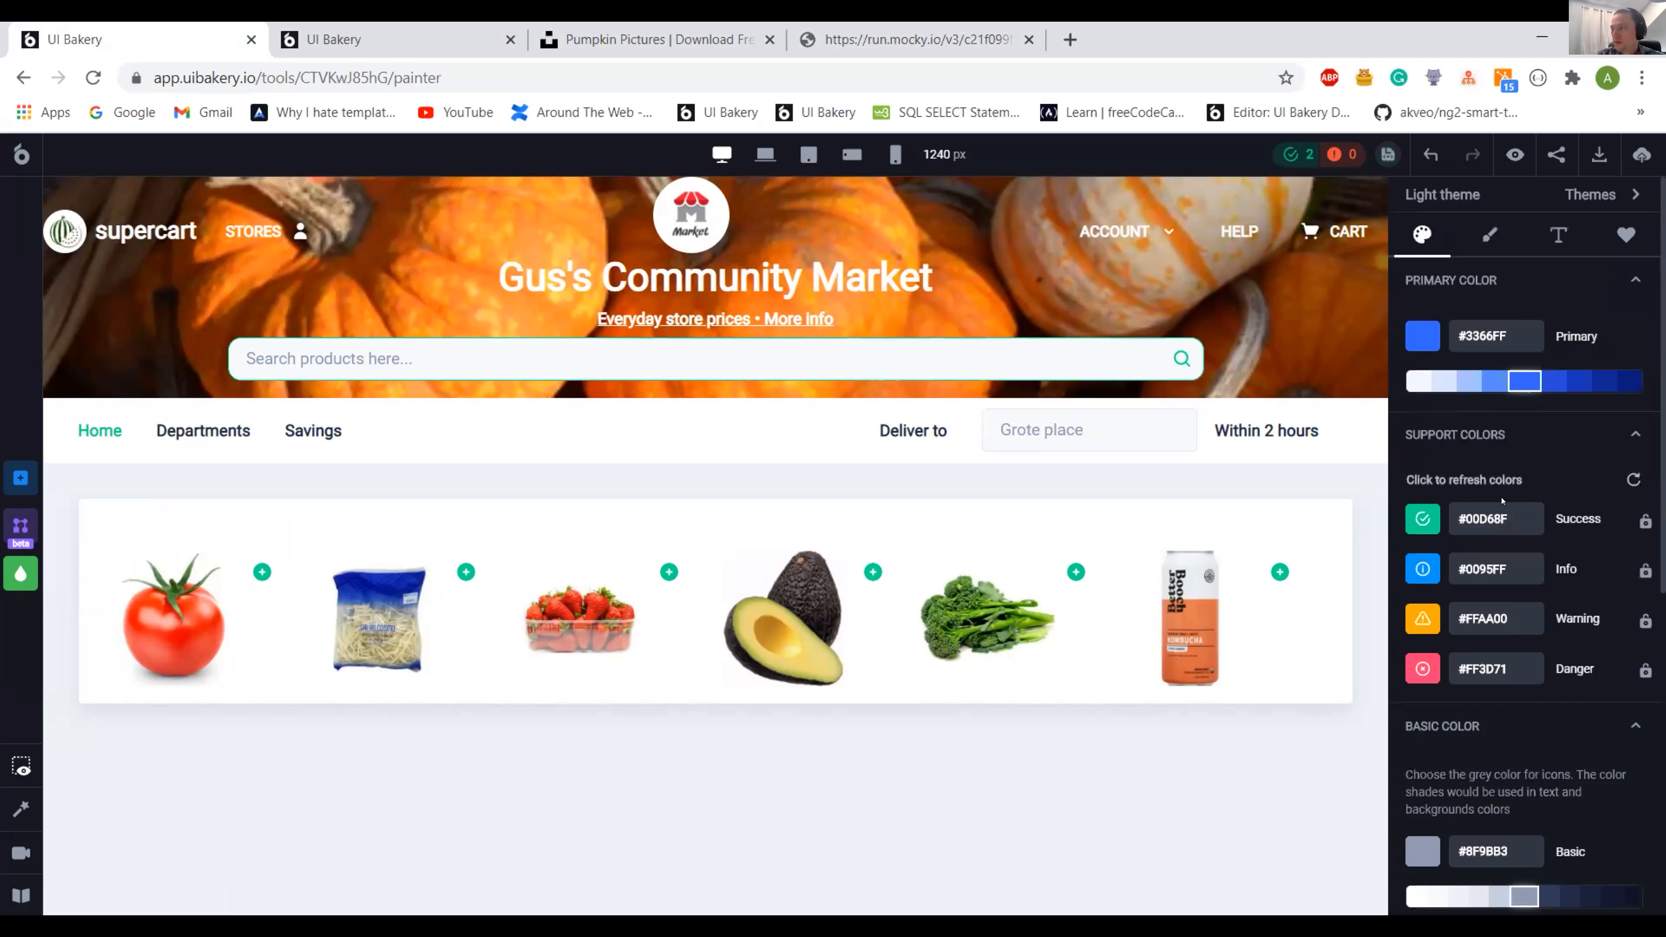
pyautogui.click(1484, 519)
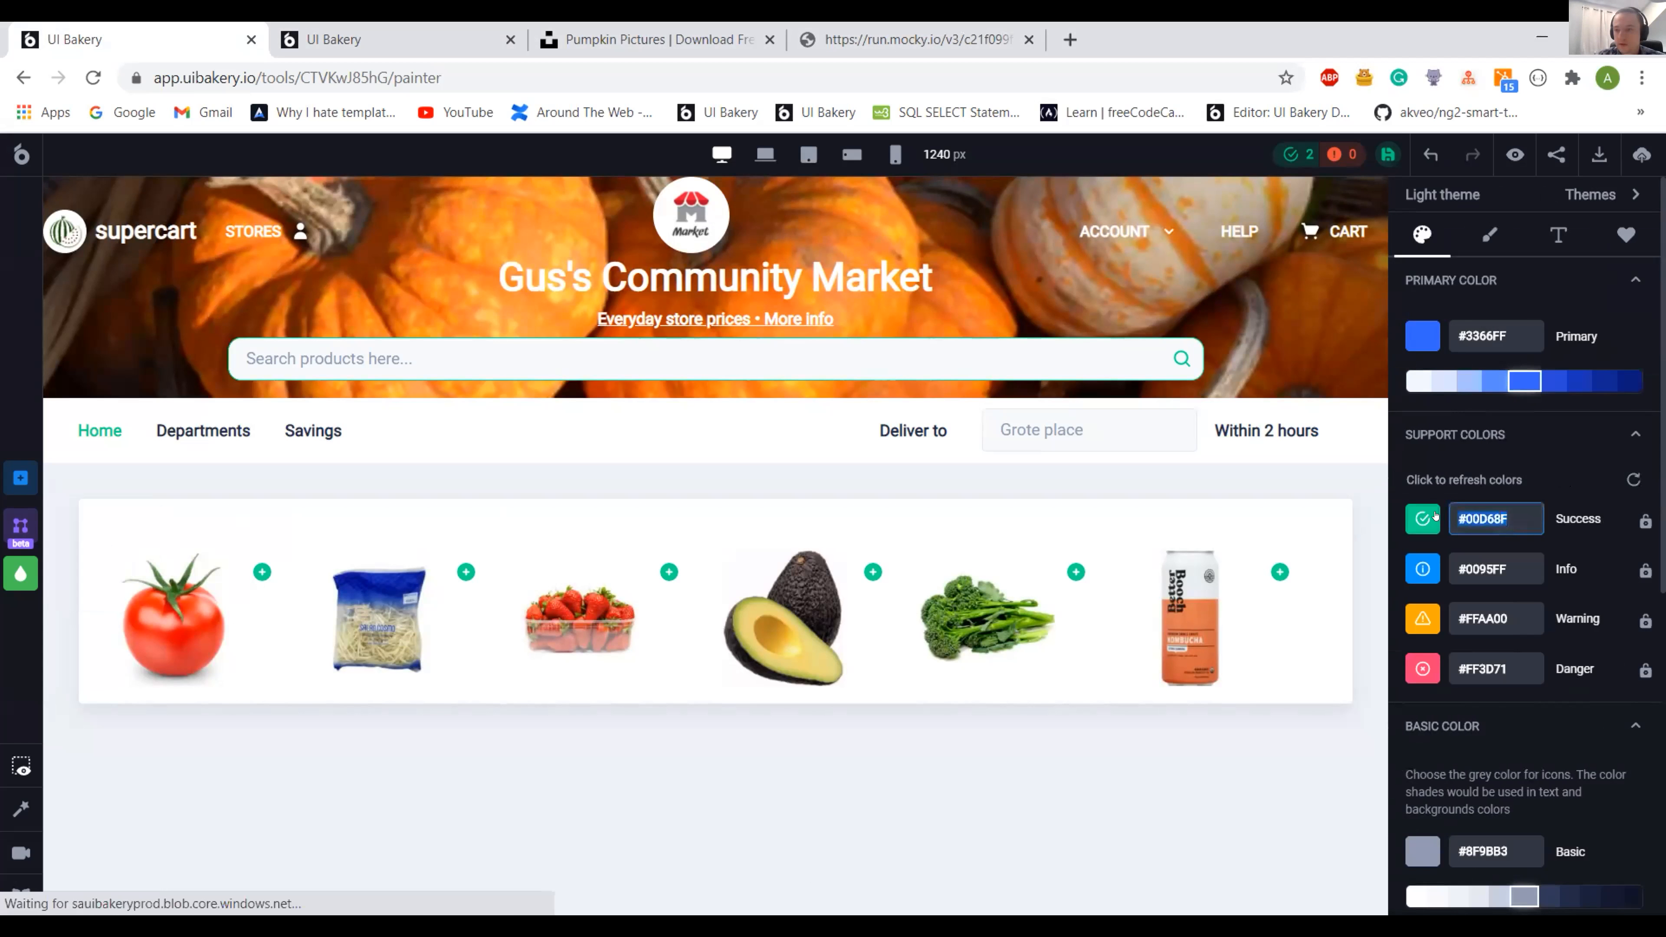
pyautogui.write('#41b719')
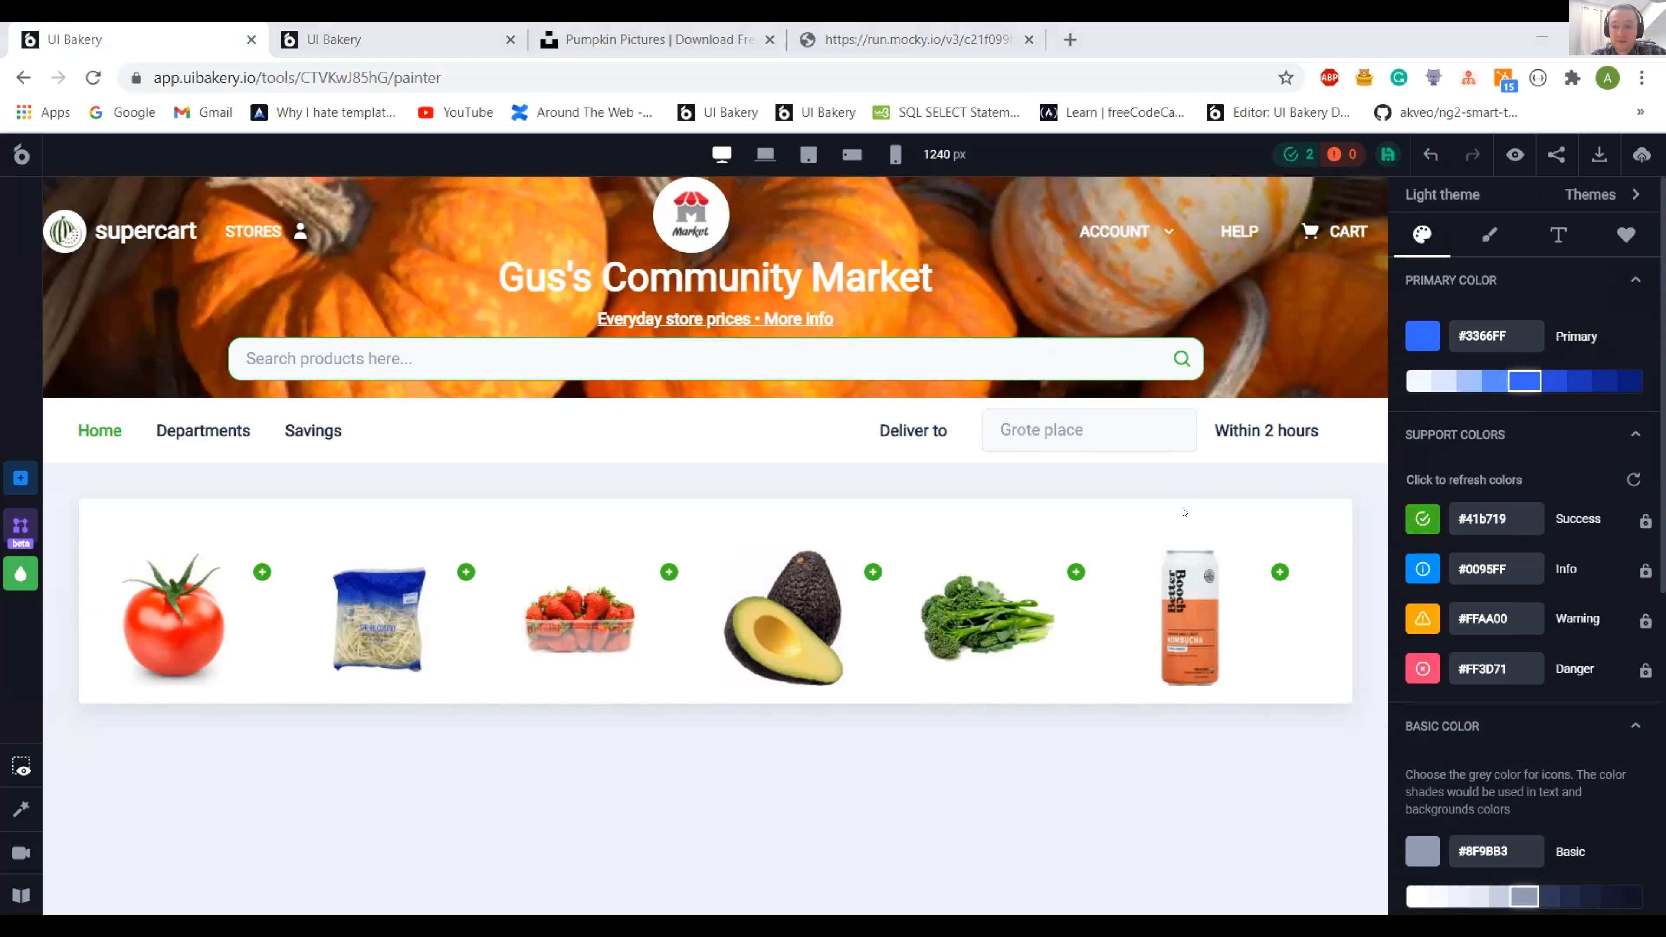
pyautogui.click(1504, 163)
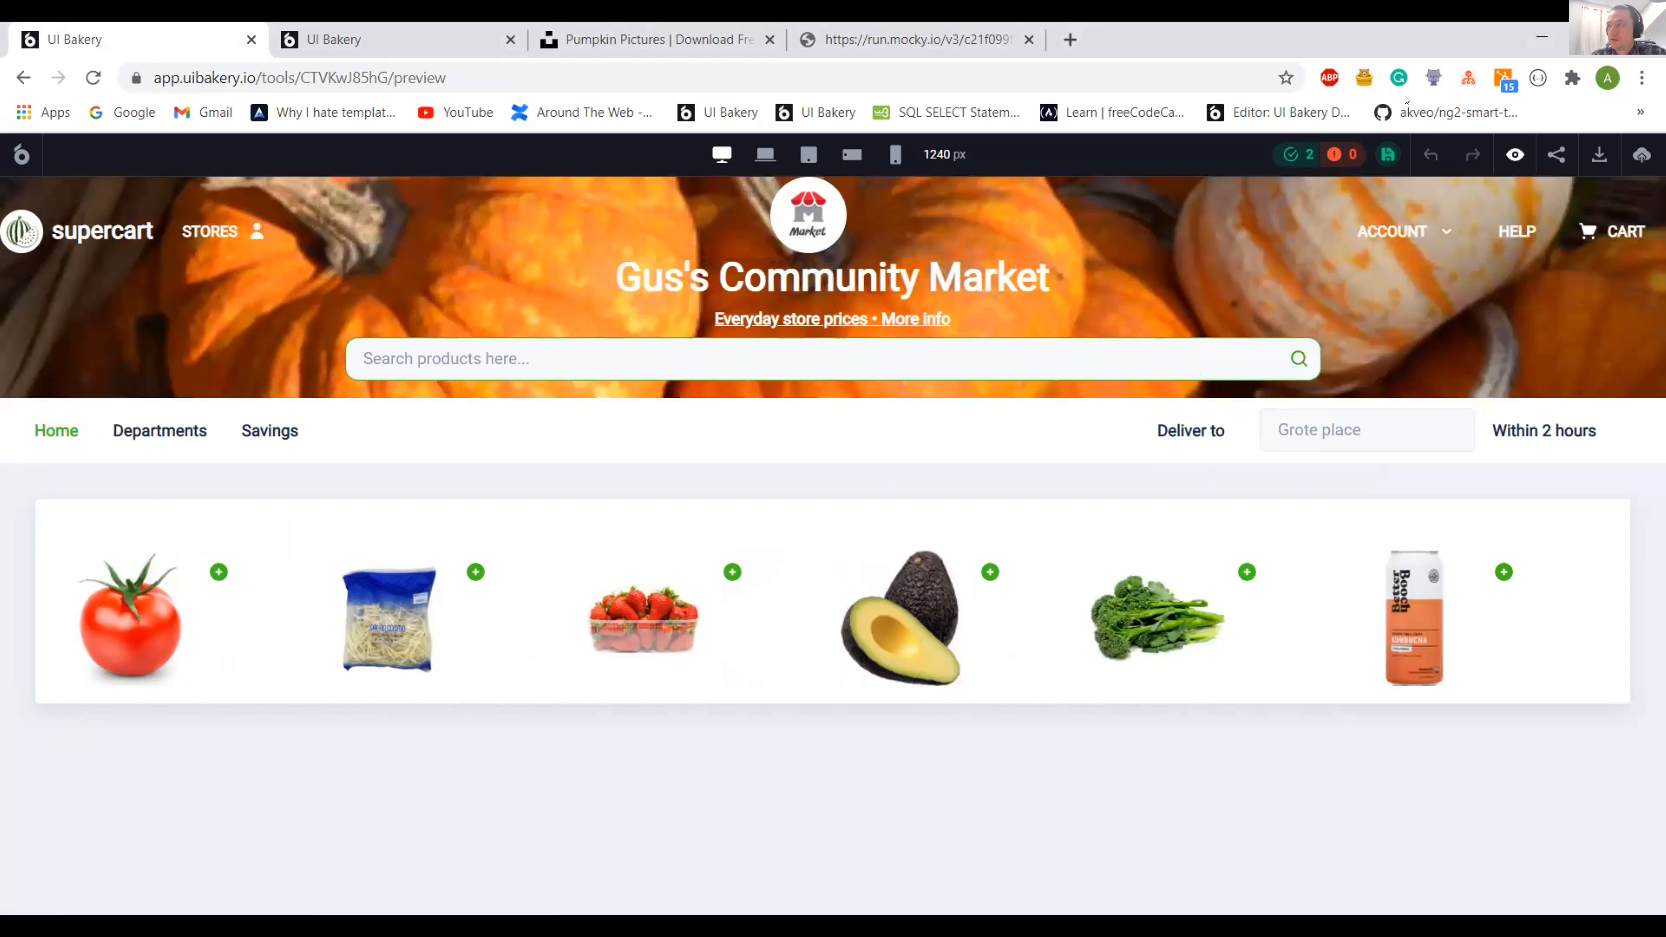
# - Open the UI Bakery Roadmap page at roadmap.uibakery.io in a new browser tab
pyautogui.click(1071, 38)
pyautogui.write('roa')
pyautogui.press('Return')
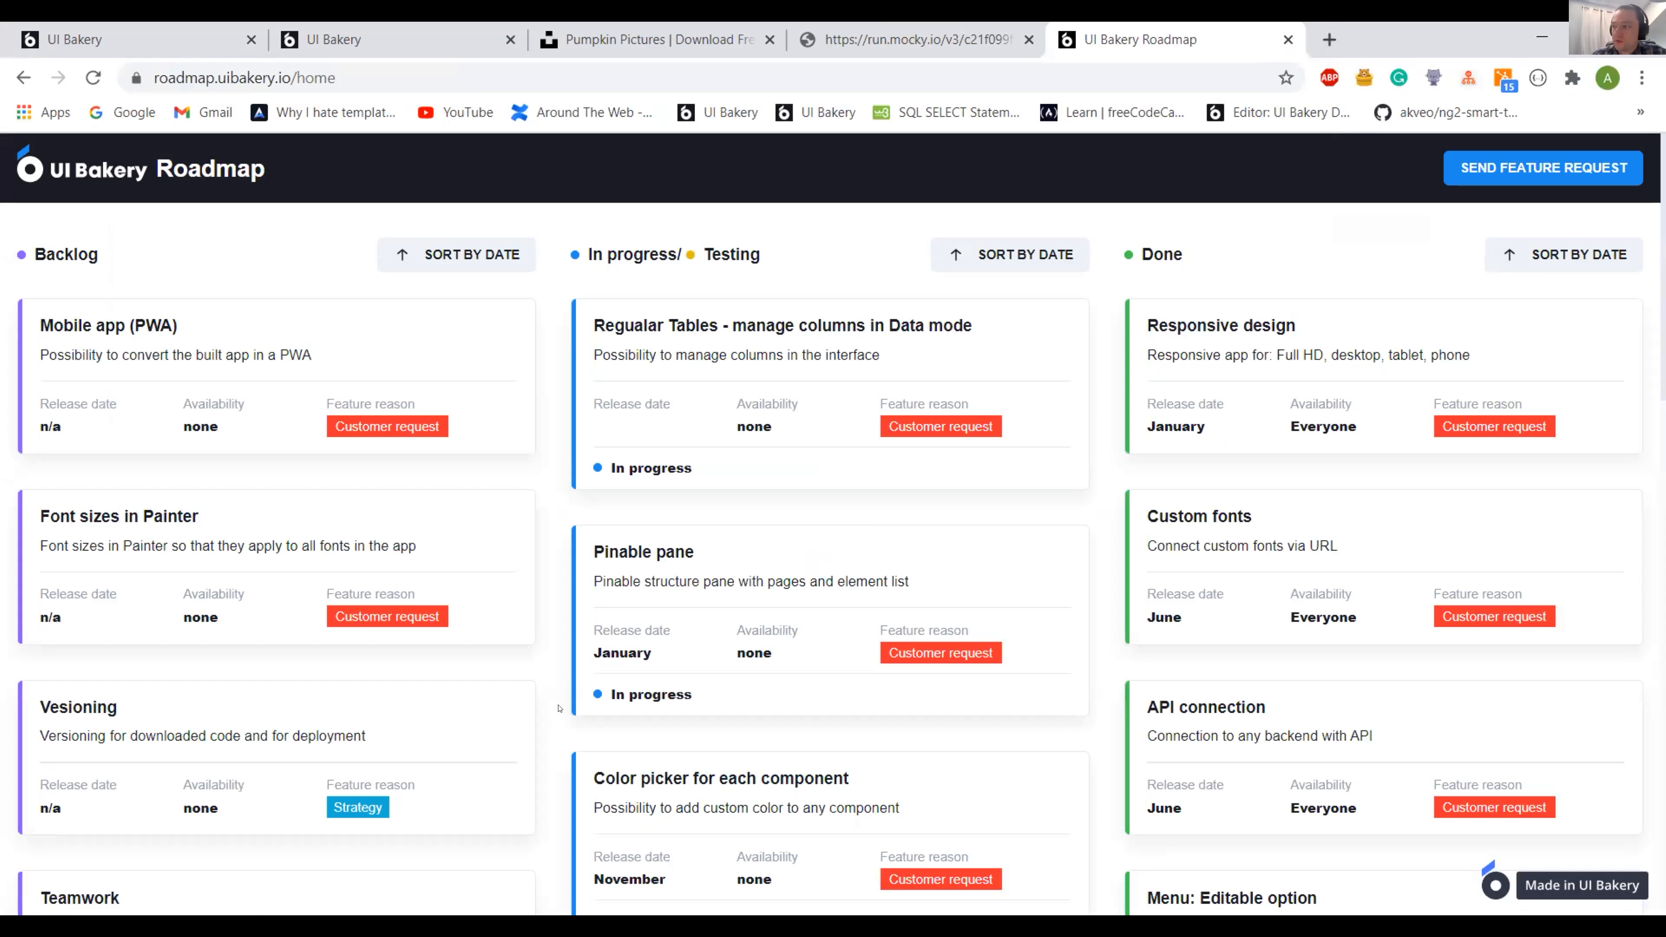
# - Look through the roadmap's Backlog, In progress and Done columns, highlighting the Intergations card in the Backlog
pyautogui.scroll(-1, 544, 723)
pyautogui.scroll(-4, 559, 709)
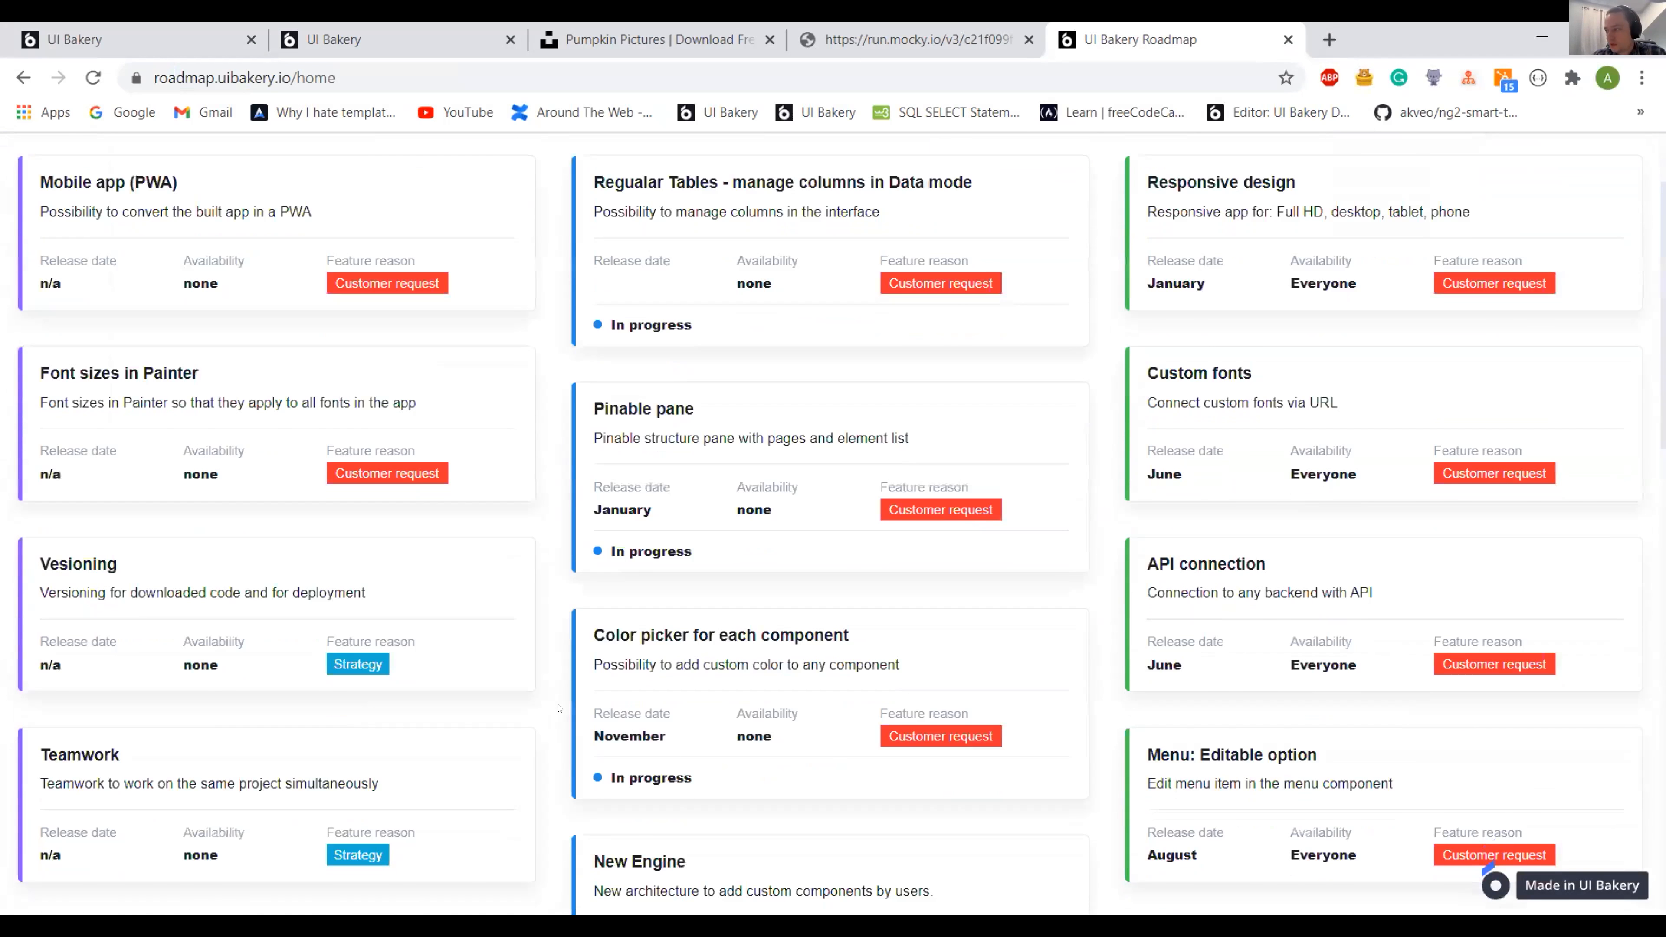
pyautogui.scroll(-5, 559, 708)
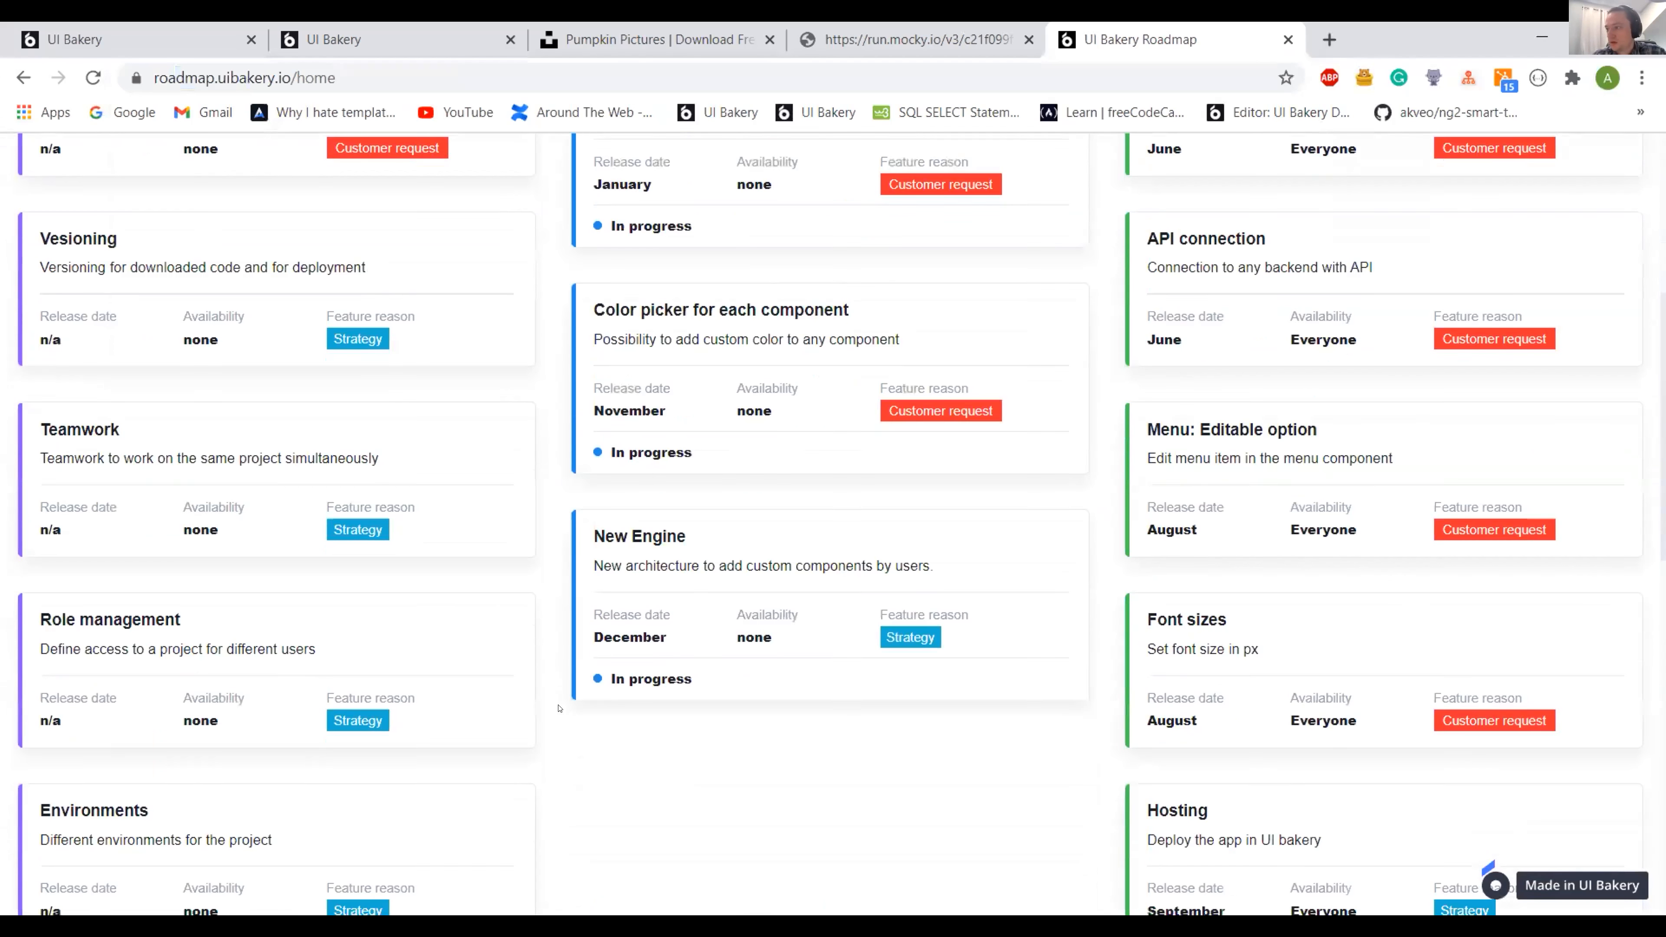
pyautogui.scroll(-1, 559, 708)
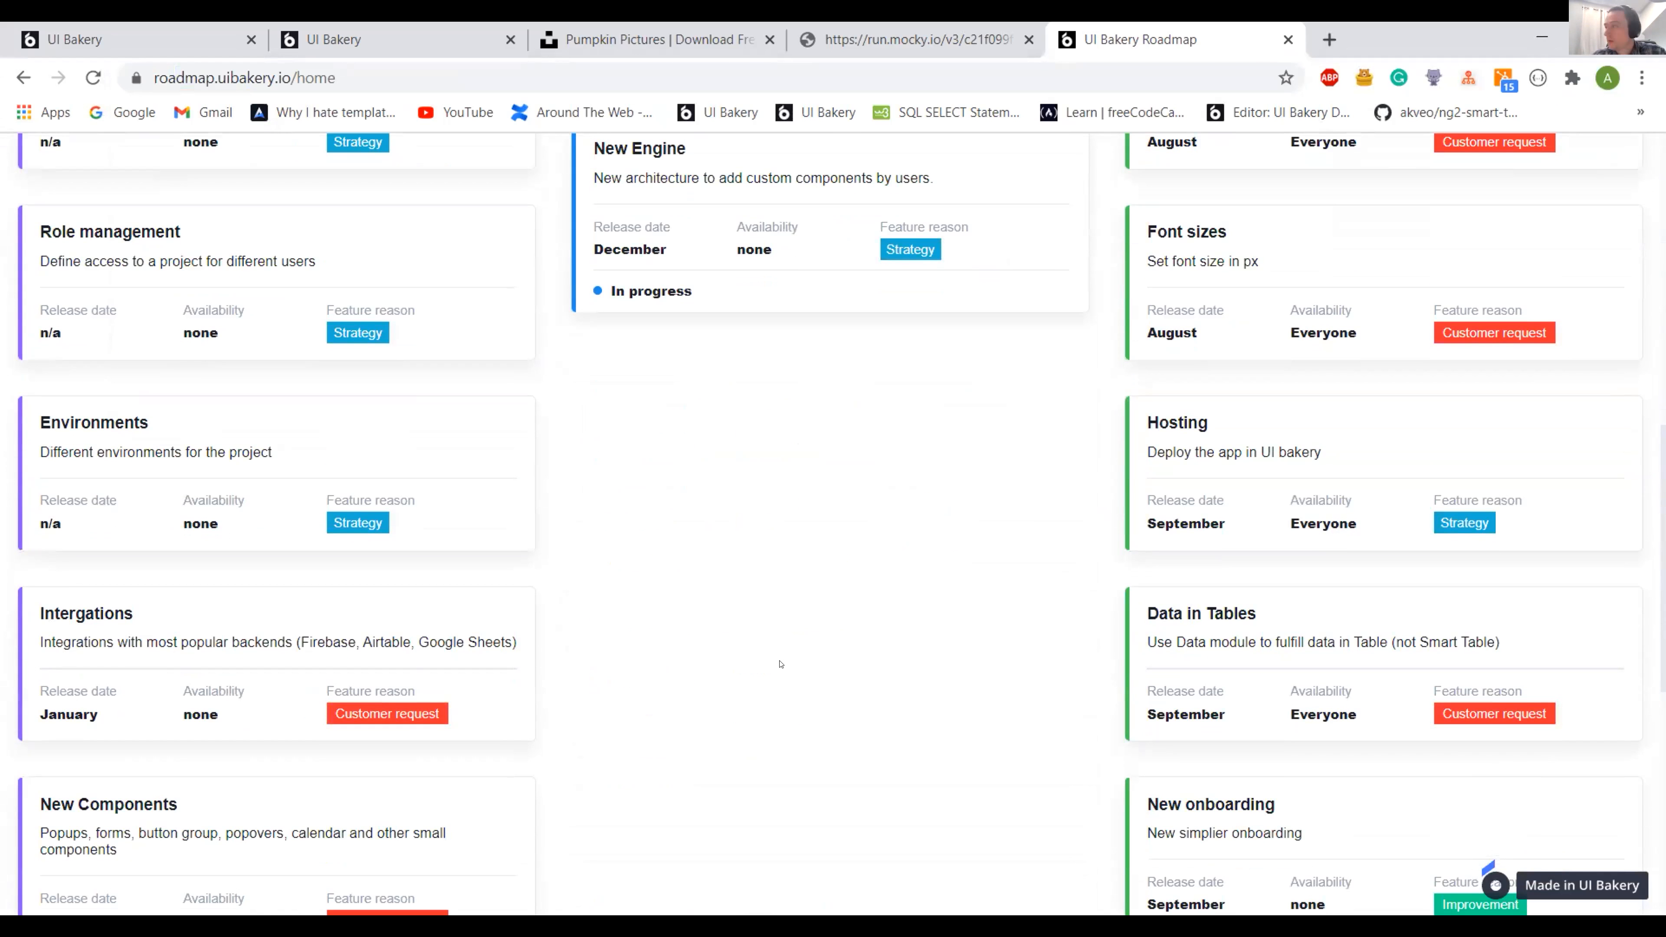
pyautogui.moveTo(478, 694); pyautogui.dragTo(64, 614)
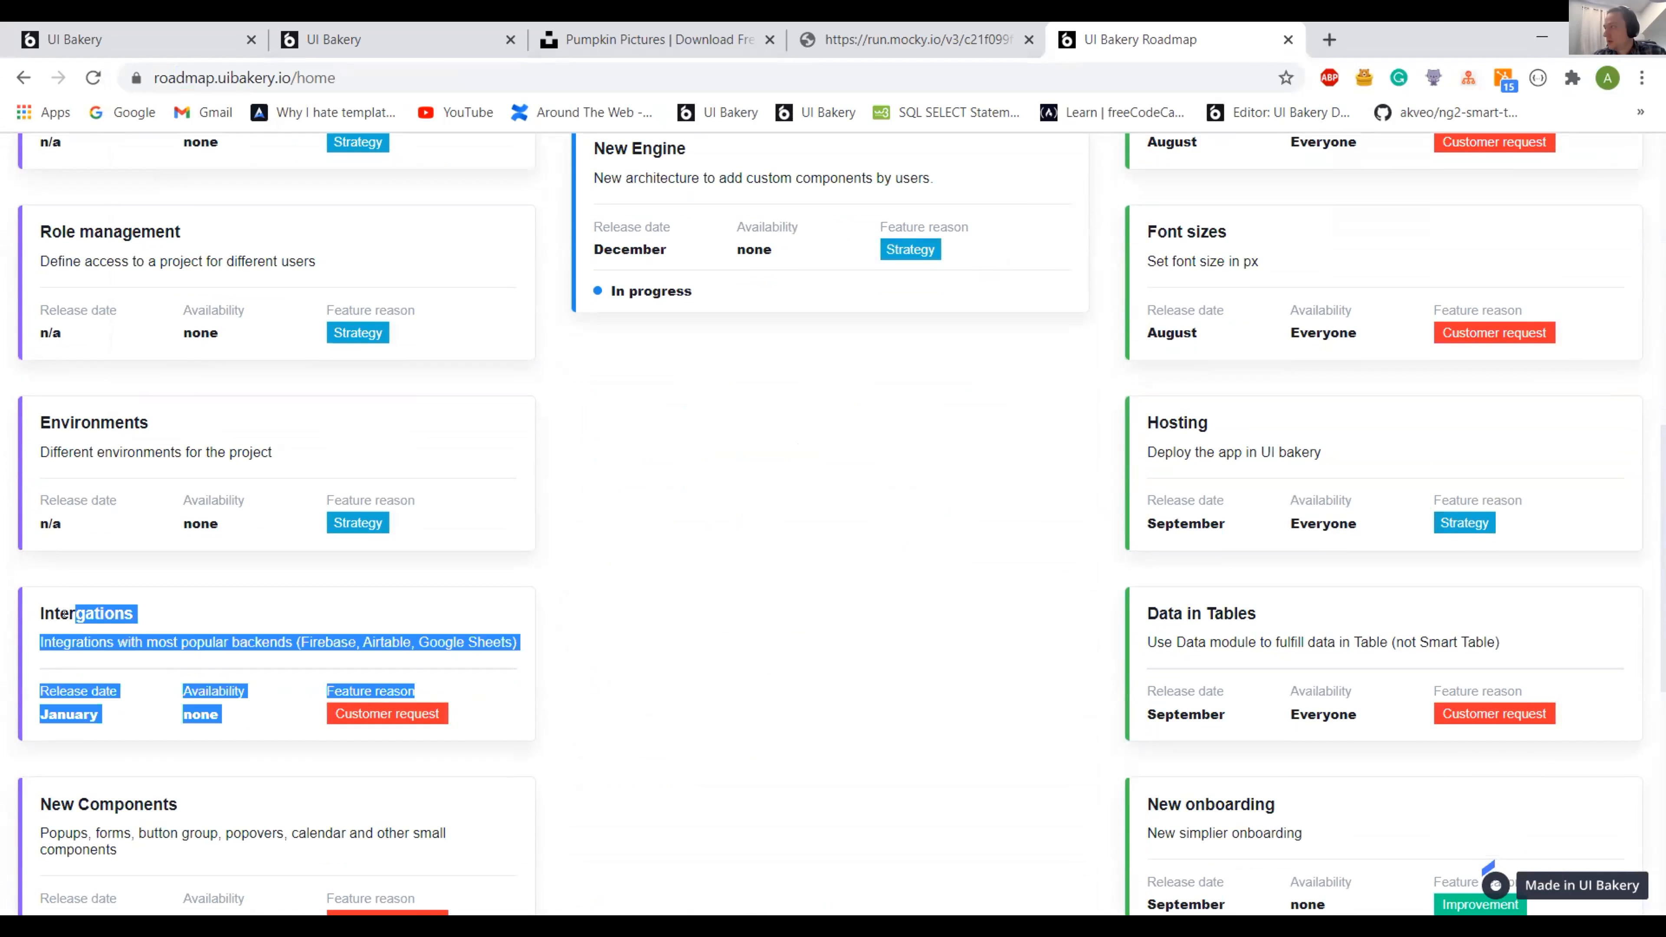
pyautogui.scroll(10, 891, 568)
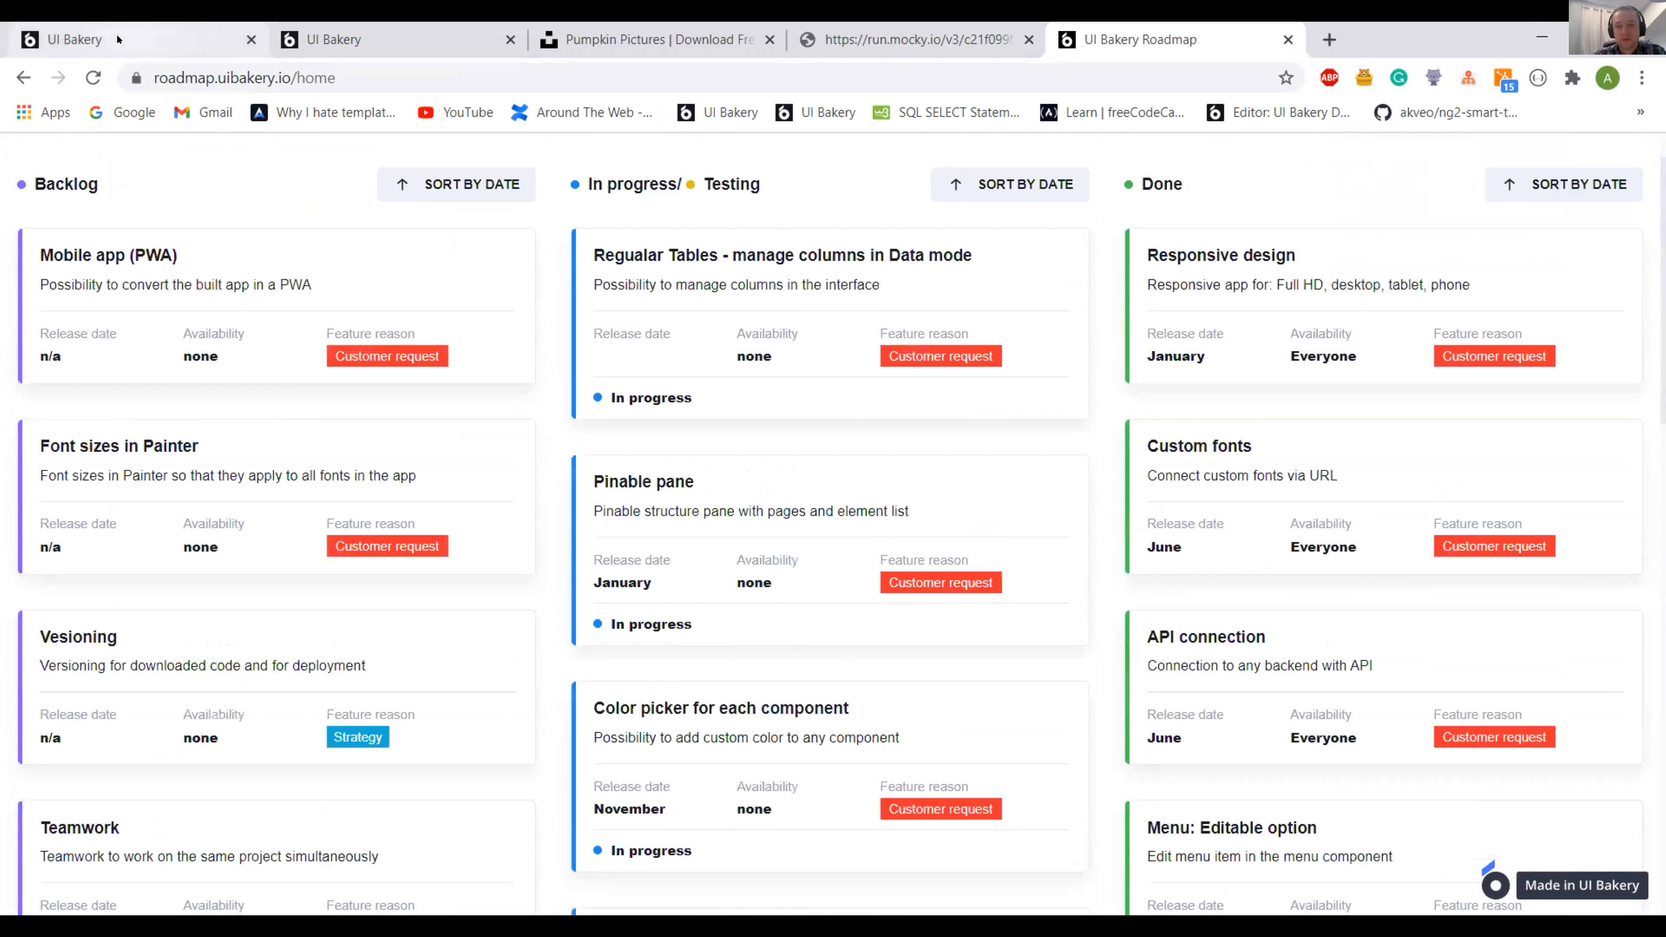
# - Back in the store project's tab, view the deployment options, exit the preview and return to the builder
pyautogui.click(183, 42)
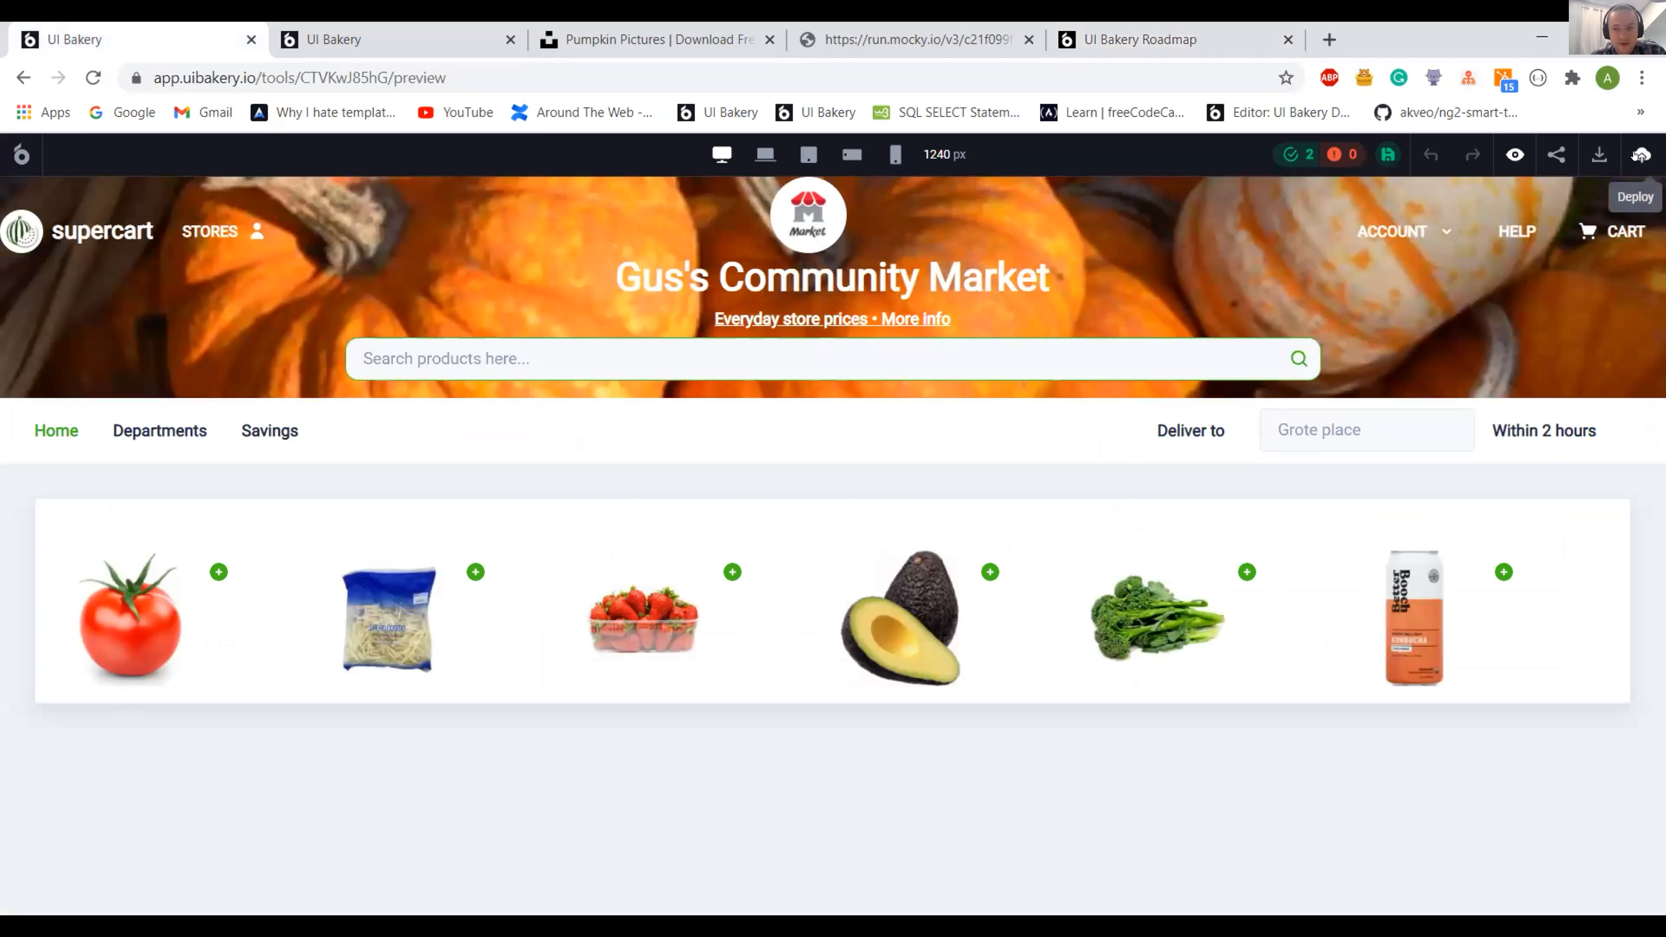
pyautogui.click(1641, 156)
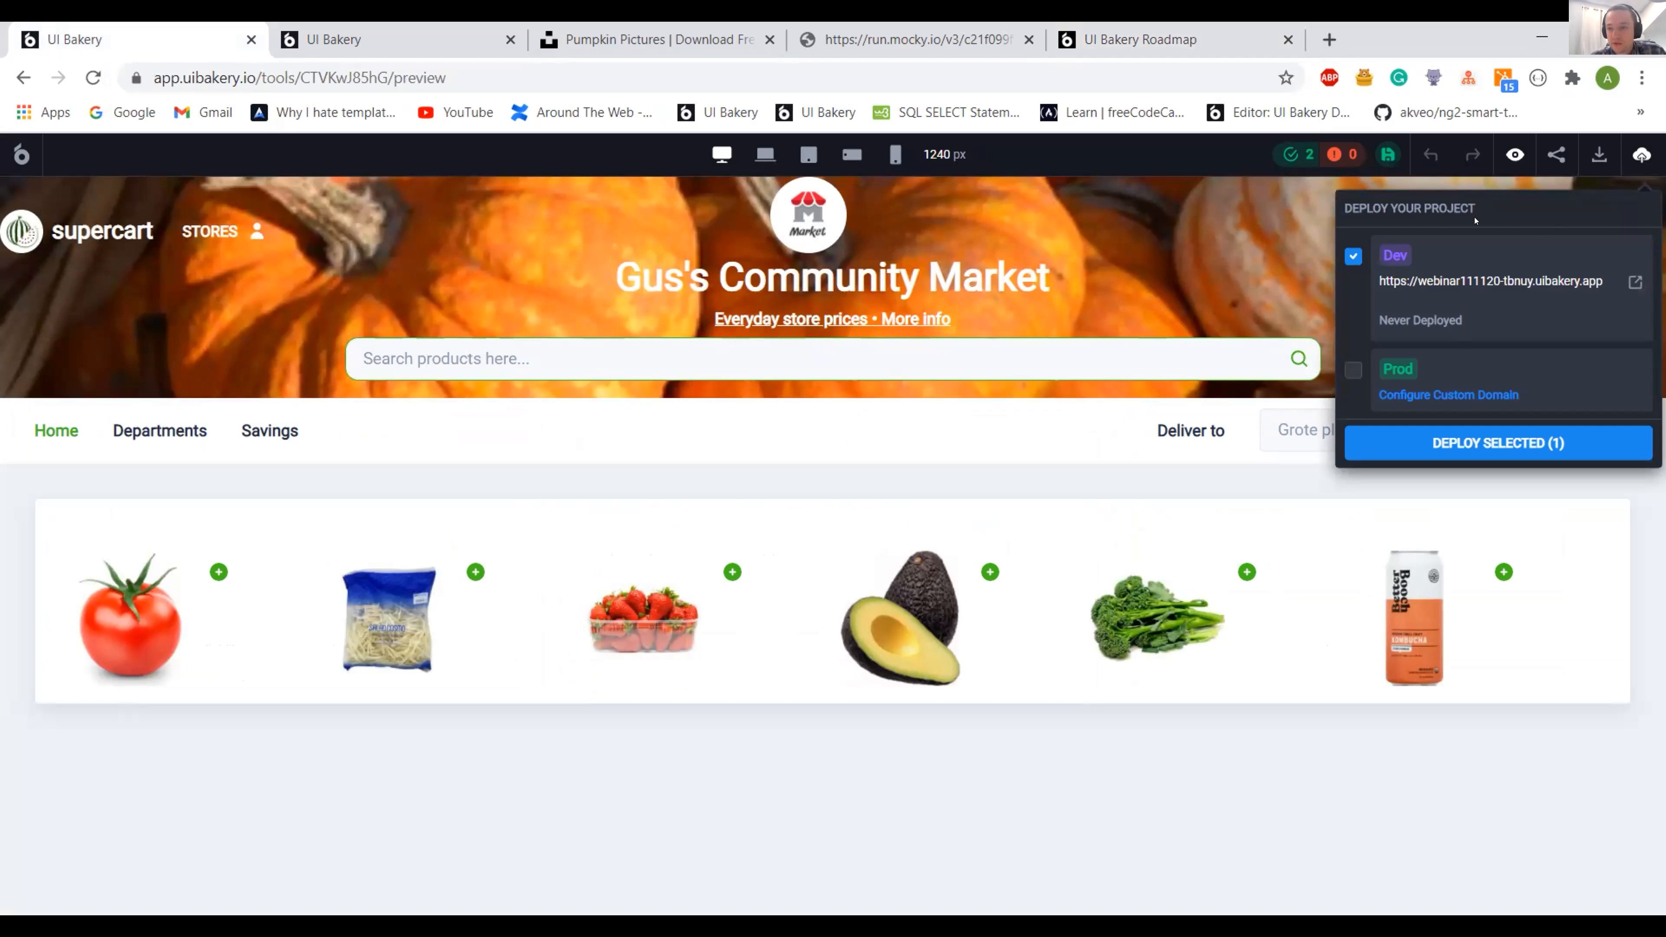
pyautogui.click(1511, 158)
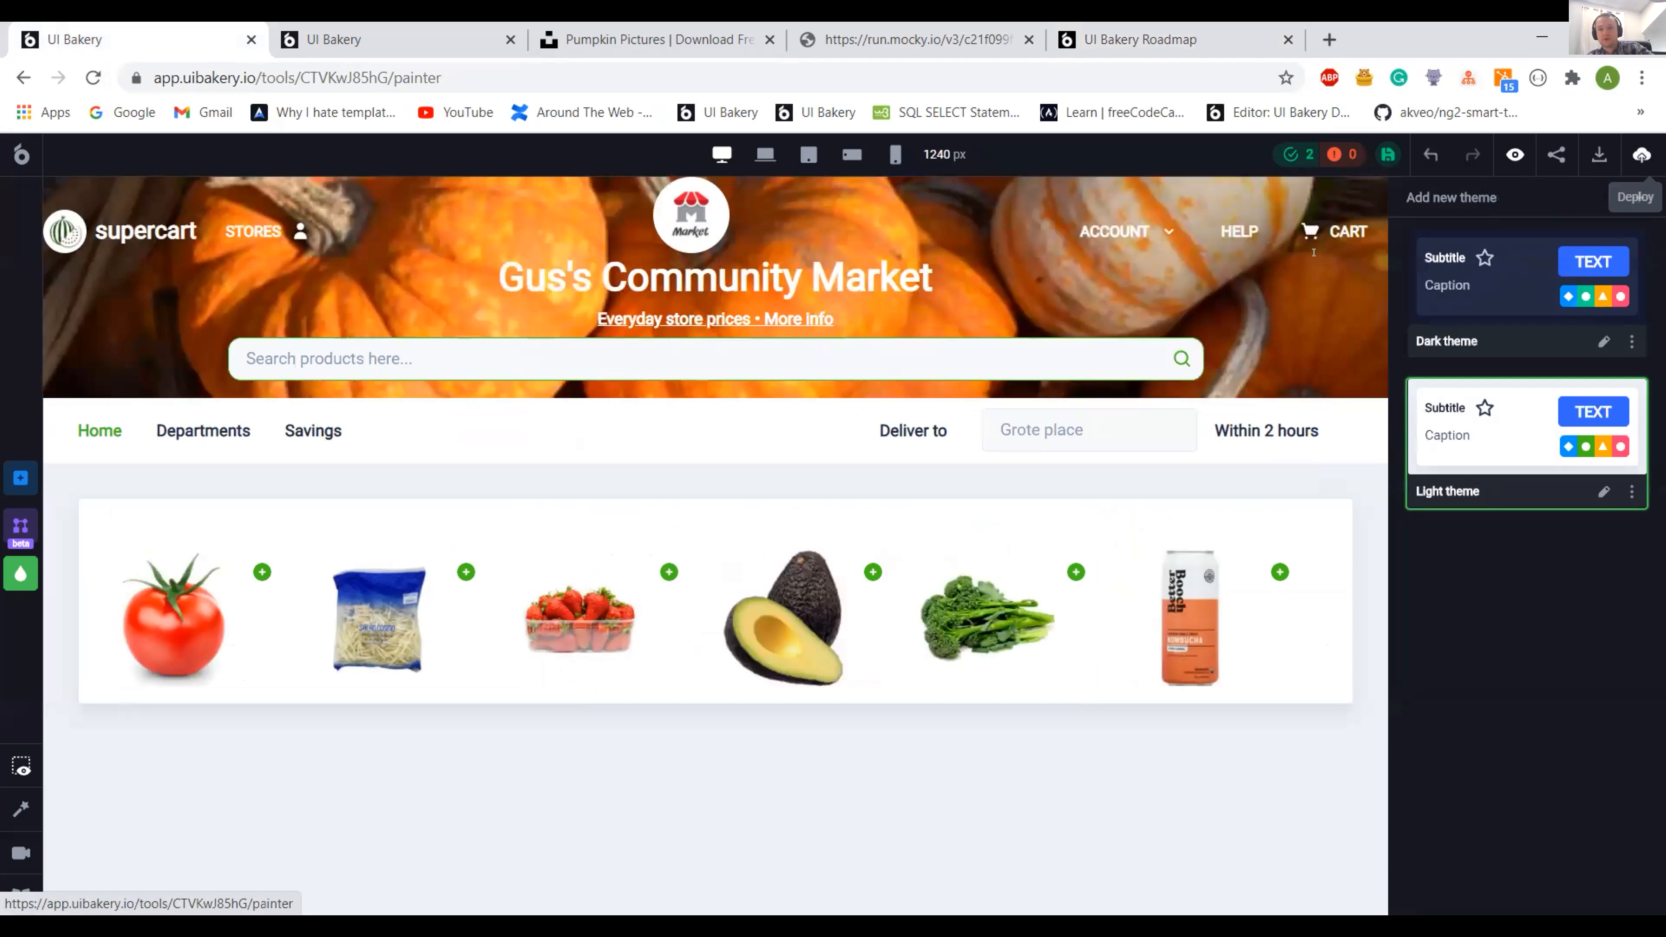
pyautogui.click(20, 477)
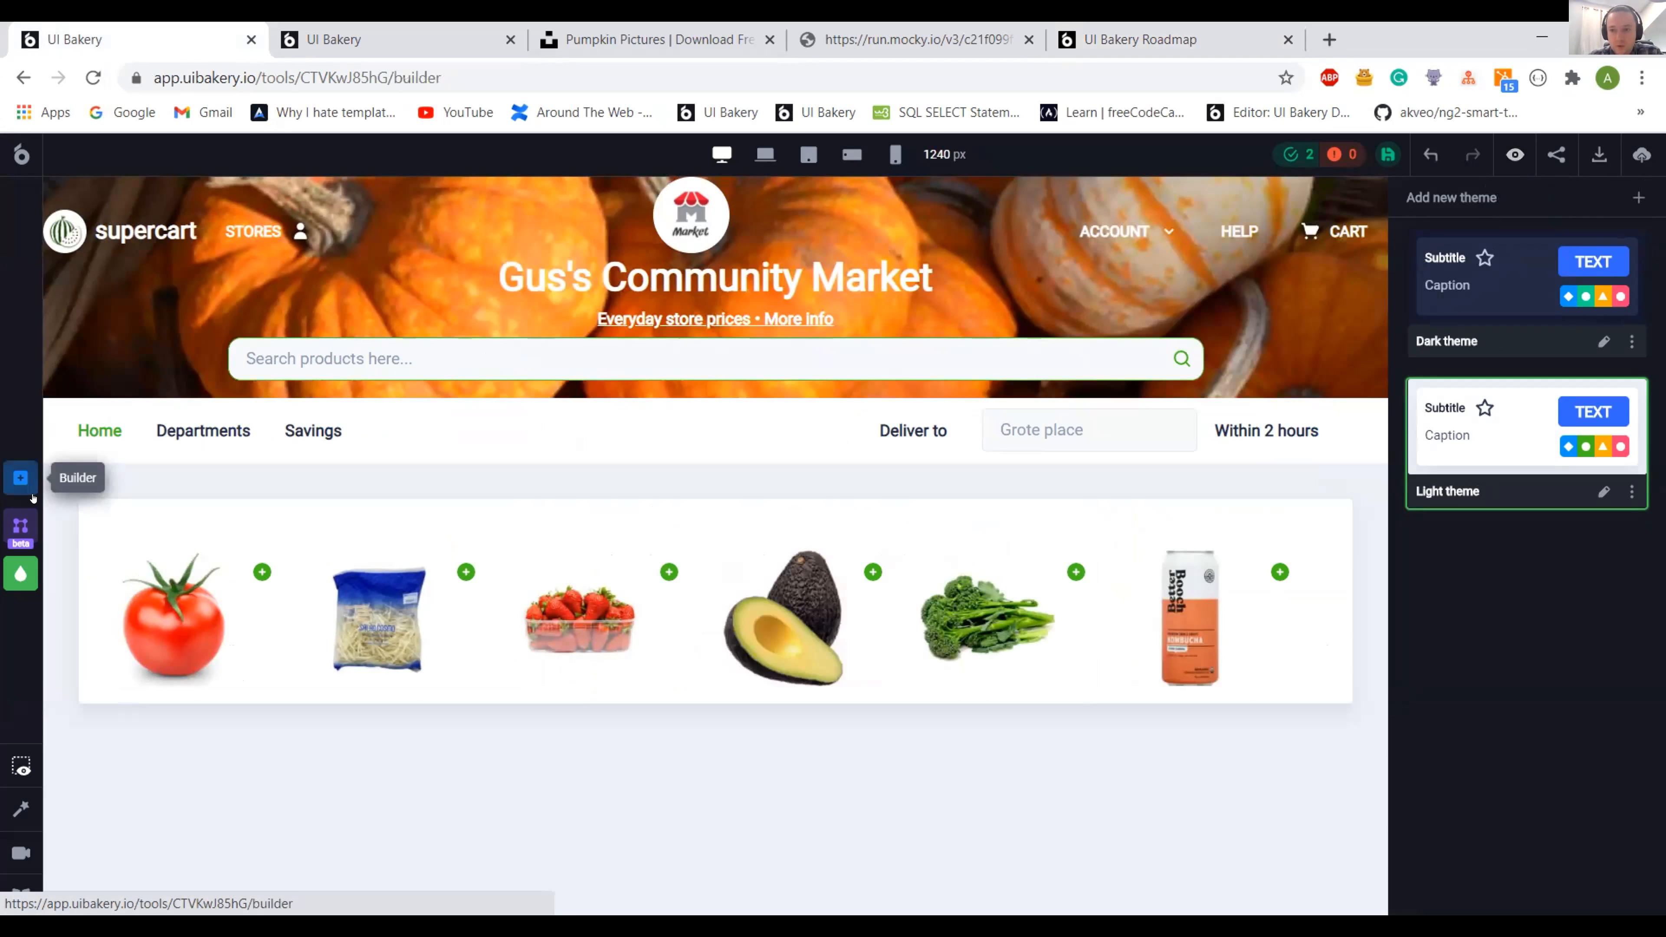
# - Add a Space inside the product card below the tomato image and set its width to 12 col
pyautogui.click(255, 623)
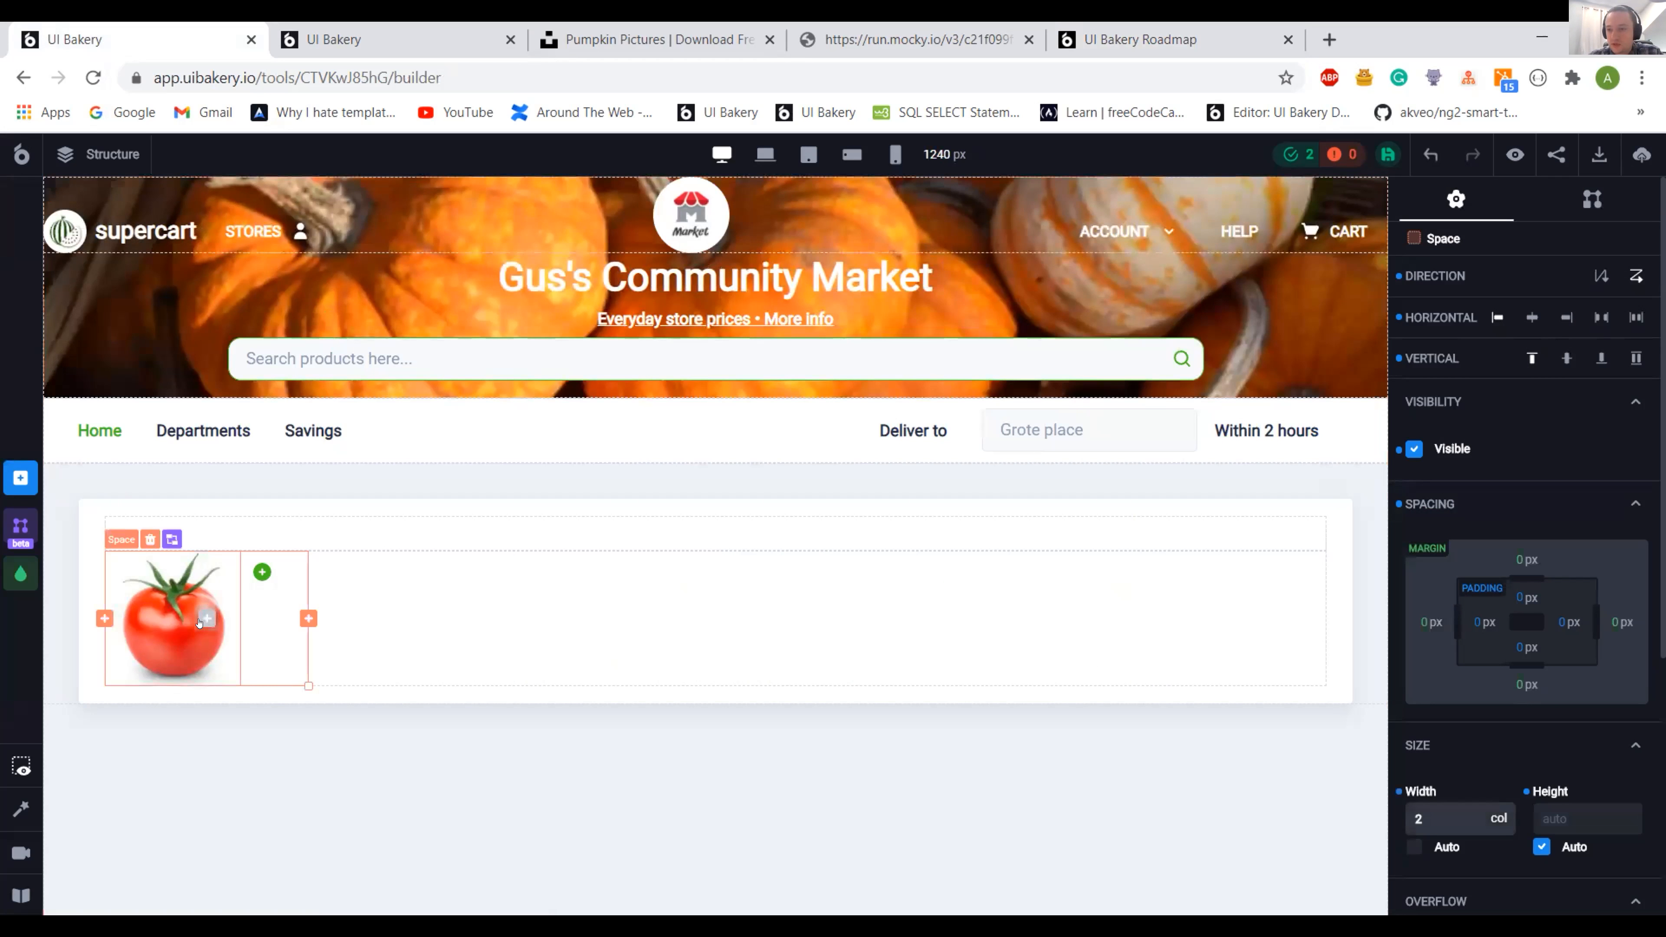
pyautogui.click(203, 620)
pyautogui.write('sp')
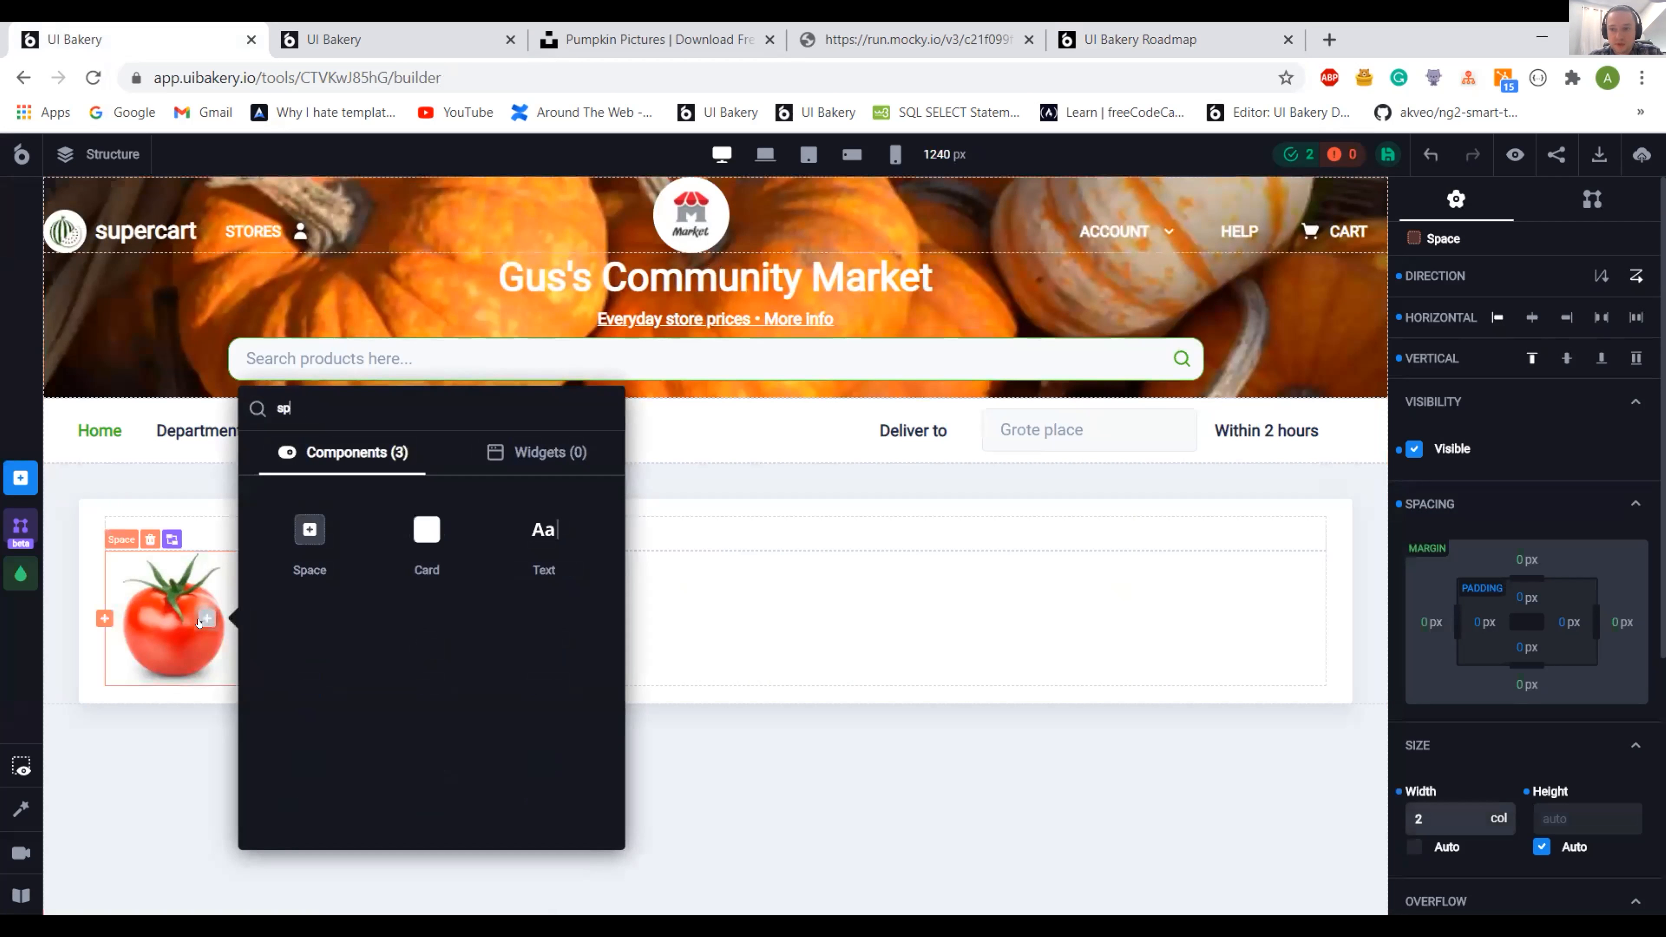
pyautogui.click(286, 518)
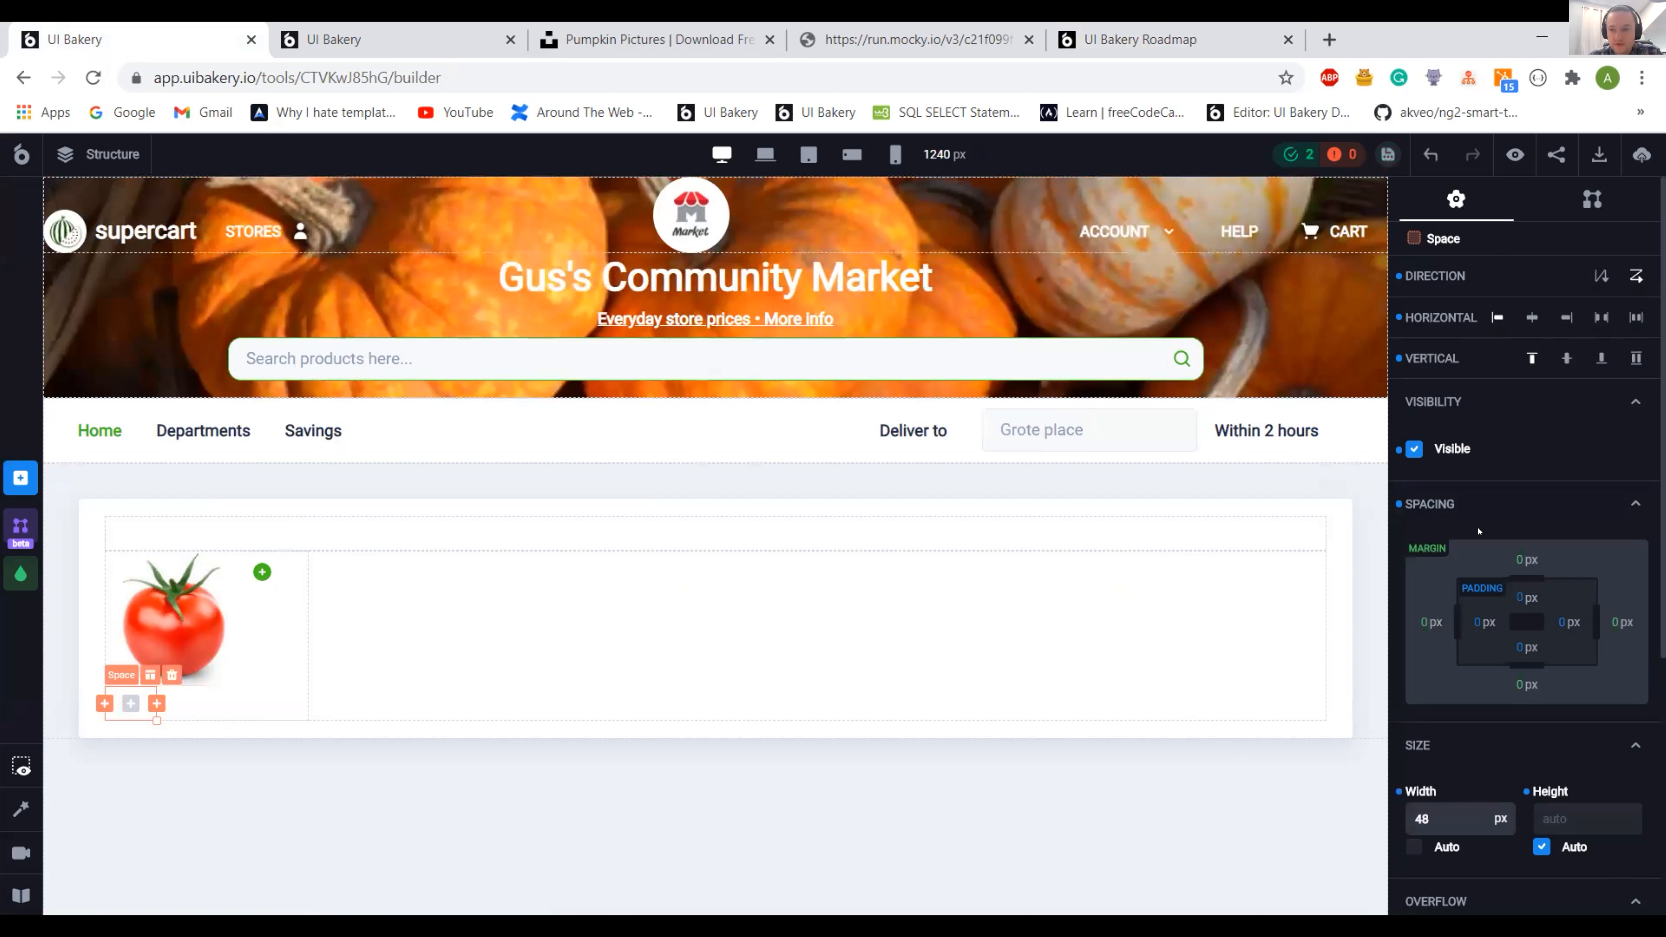
pyautogui.scroll(-6, 1479, 525)
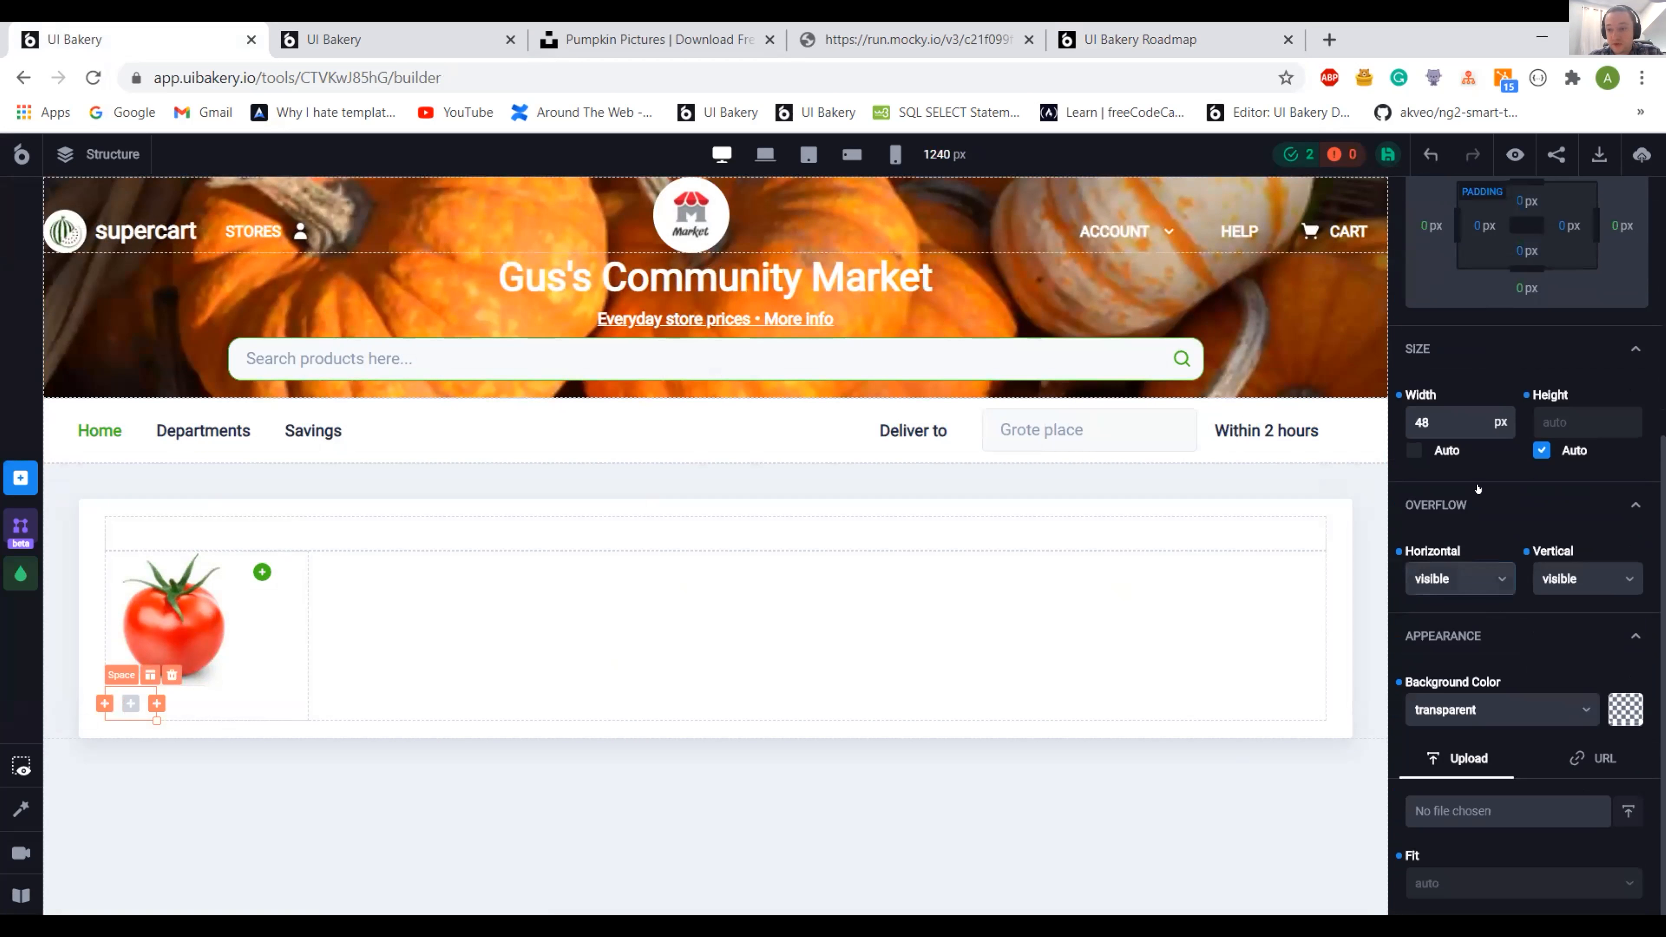
pyautogui.click(1492, 430)
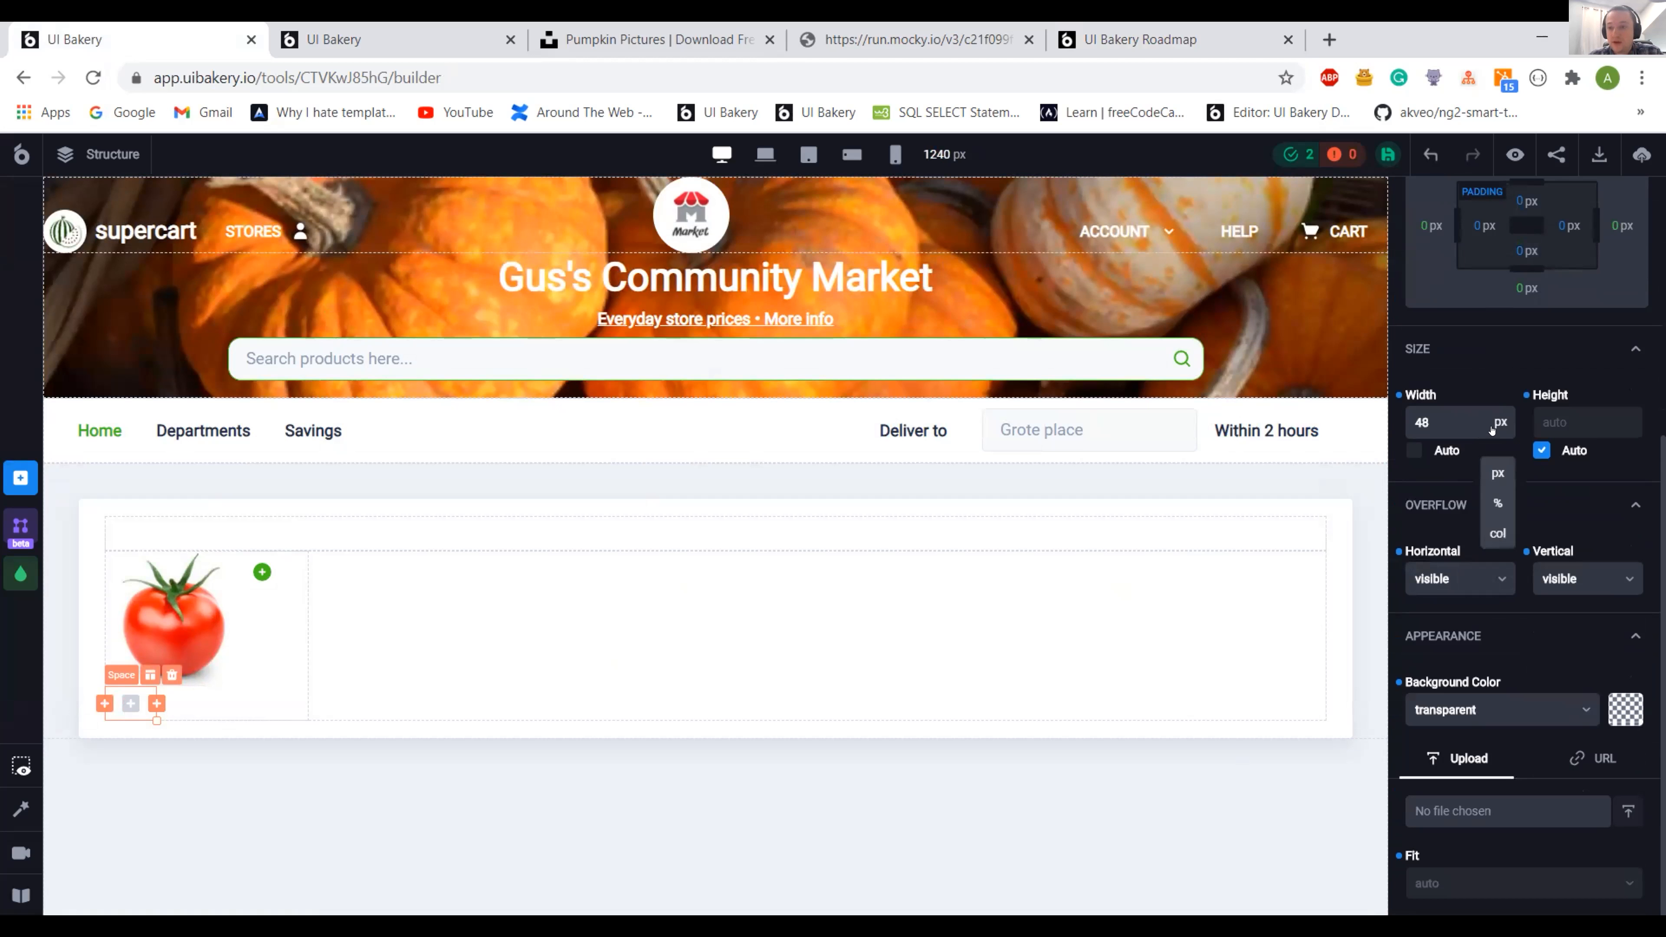
pyautogui.click(1492, 537)
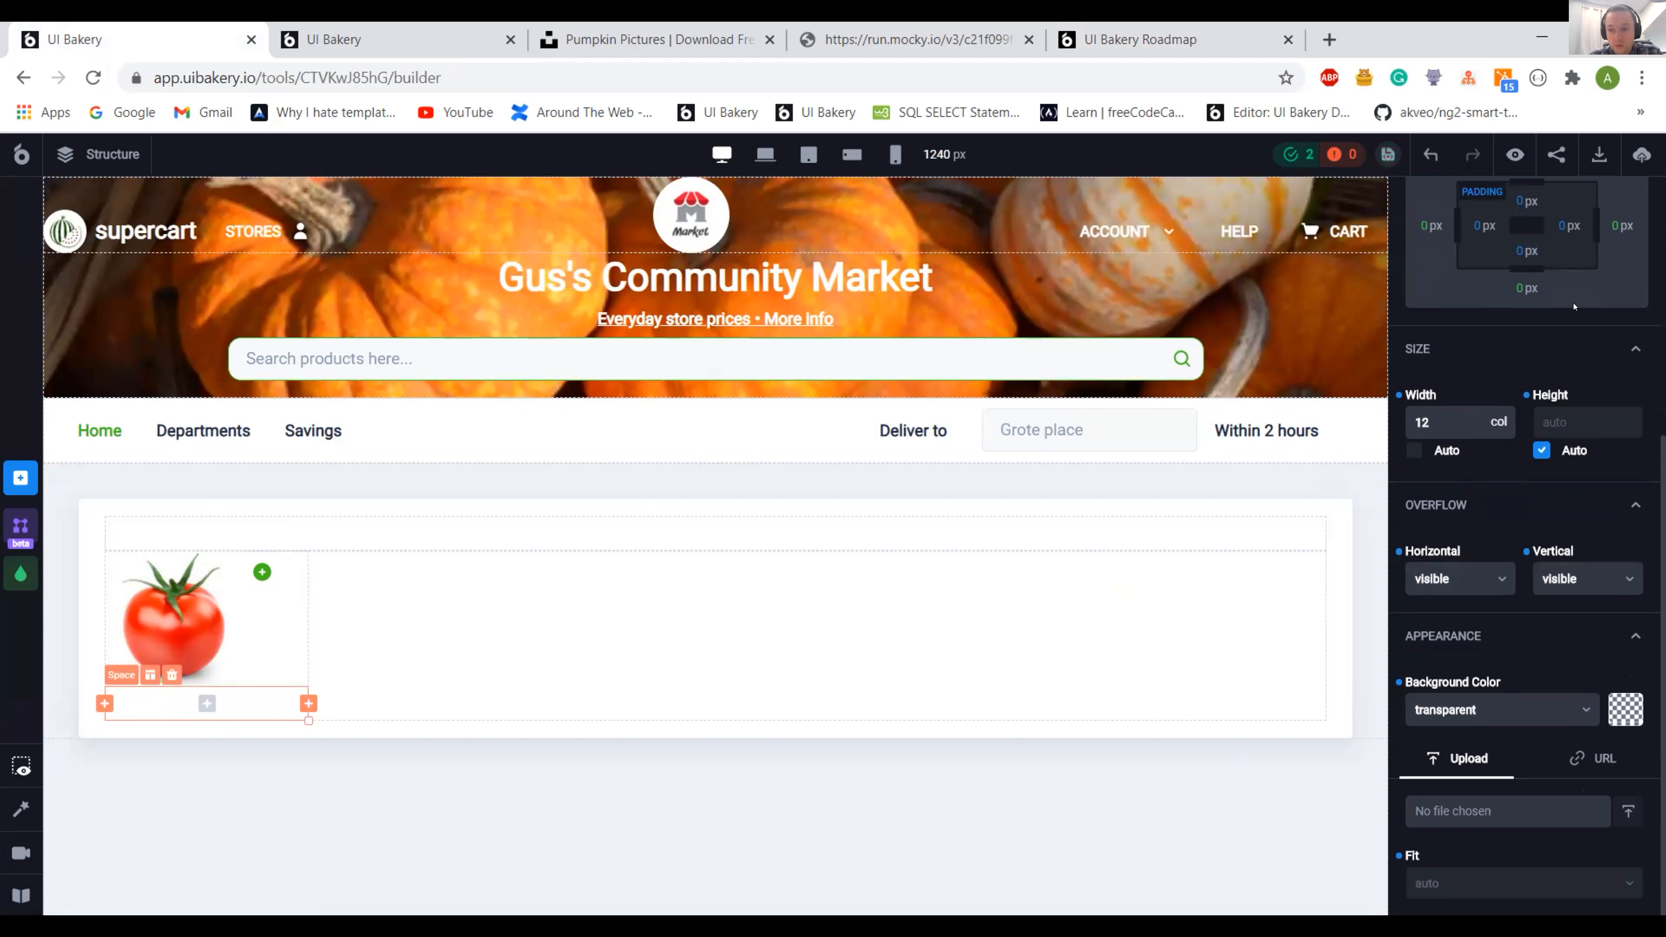
# - Deploy the project to the Dev environment
pyautogui.click(1640, 155)
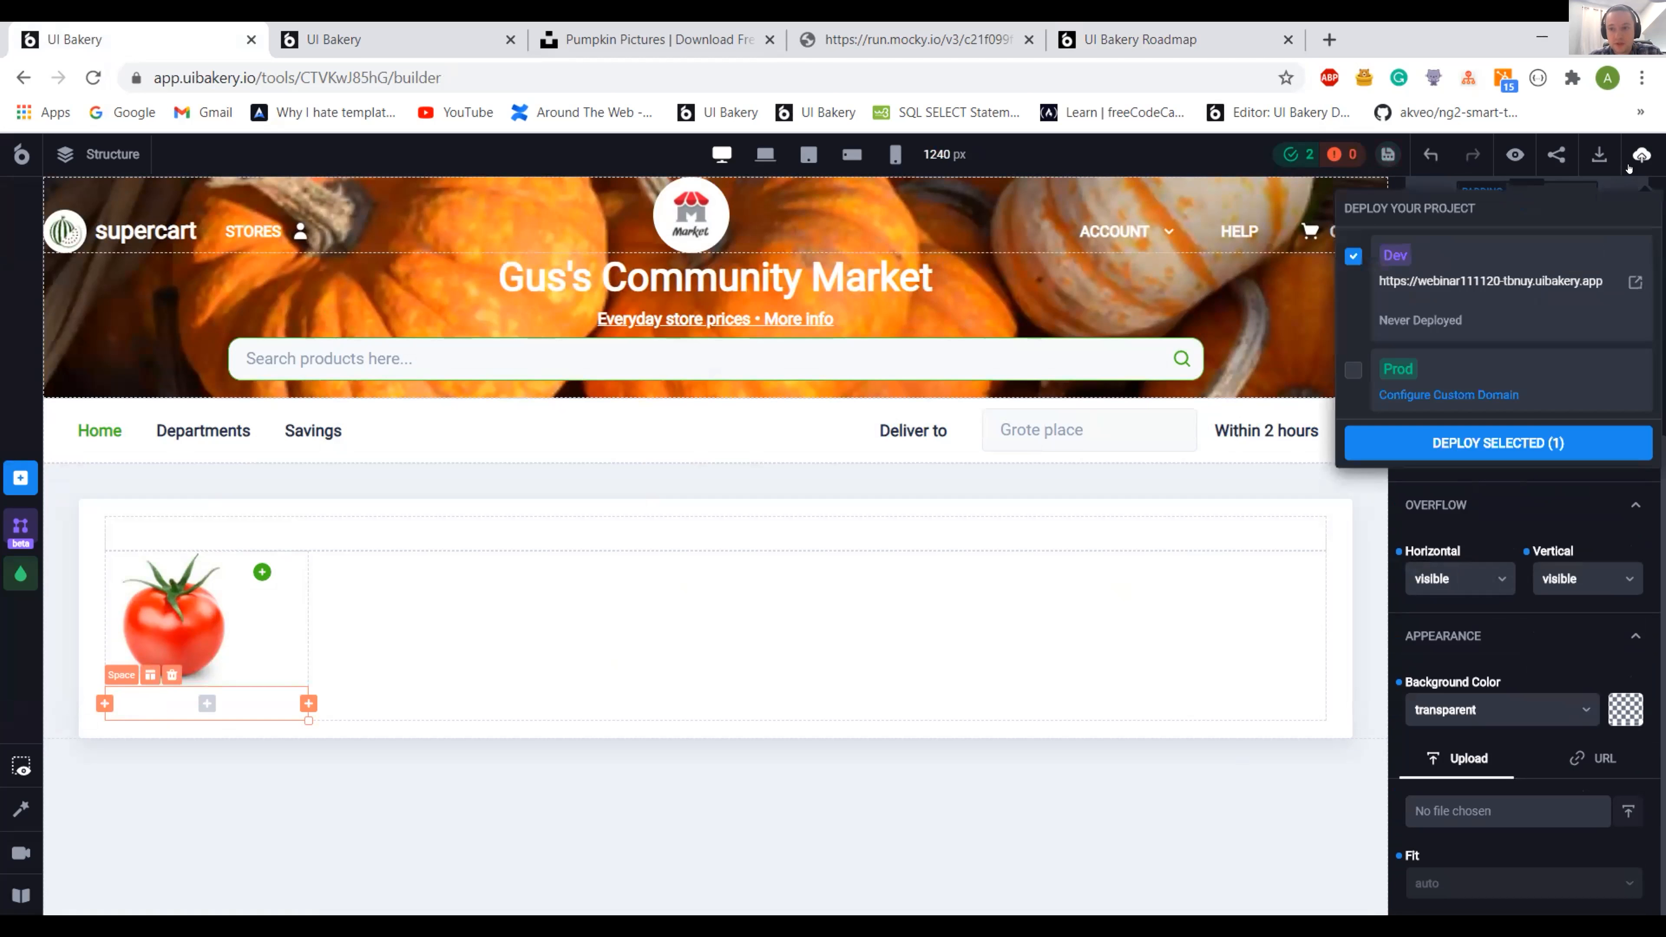
pyautogui.click(1499, 443)
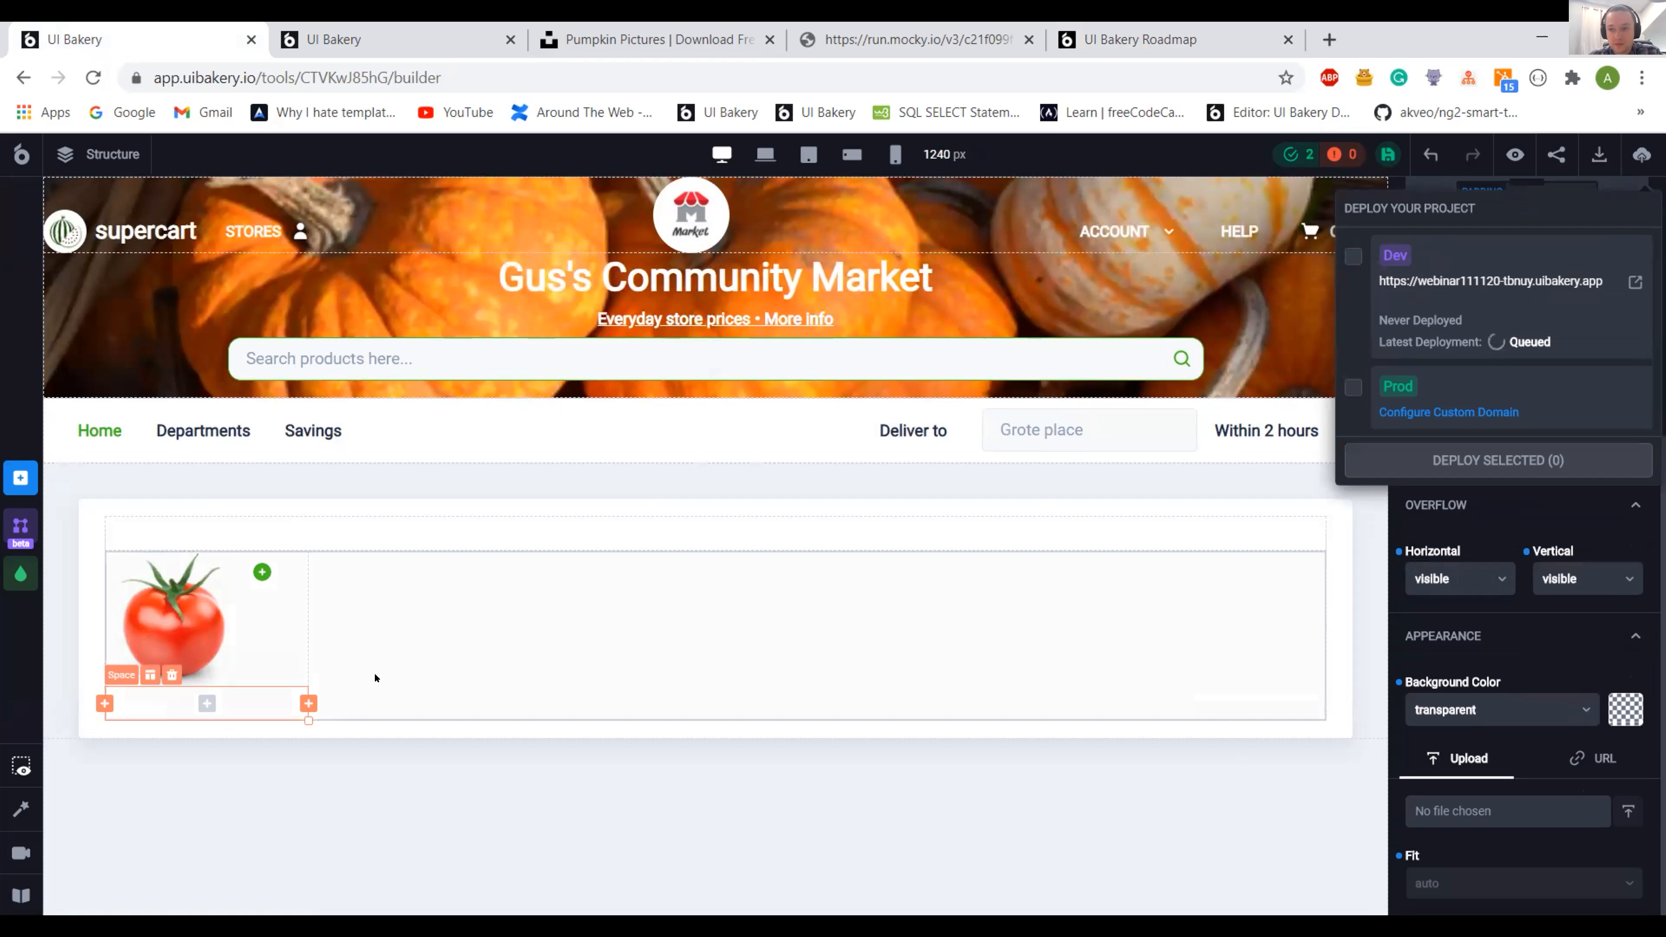
# - Add a Heading inside the new Space below the tomato image and set its type to h5
pyautogui.click(207, 704)
pyautogui.write('he')
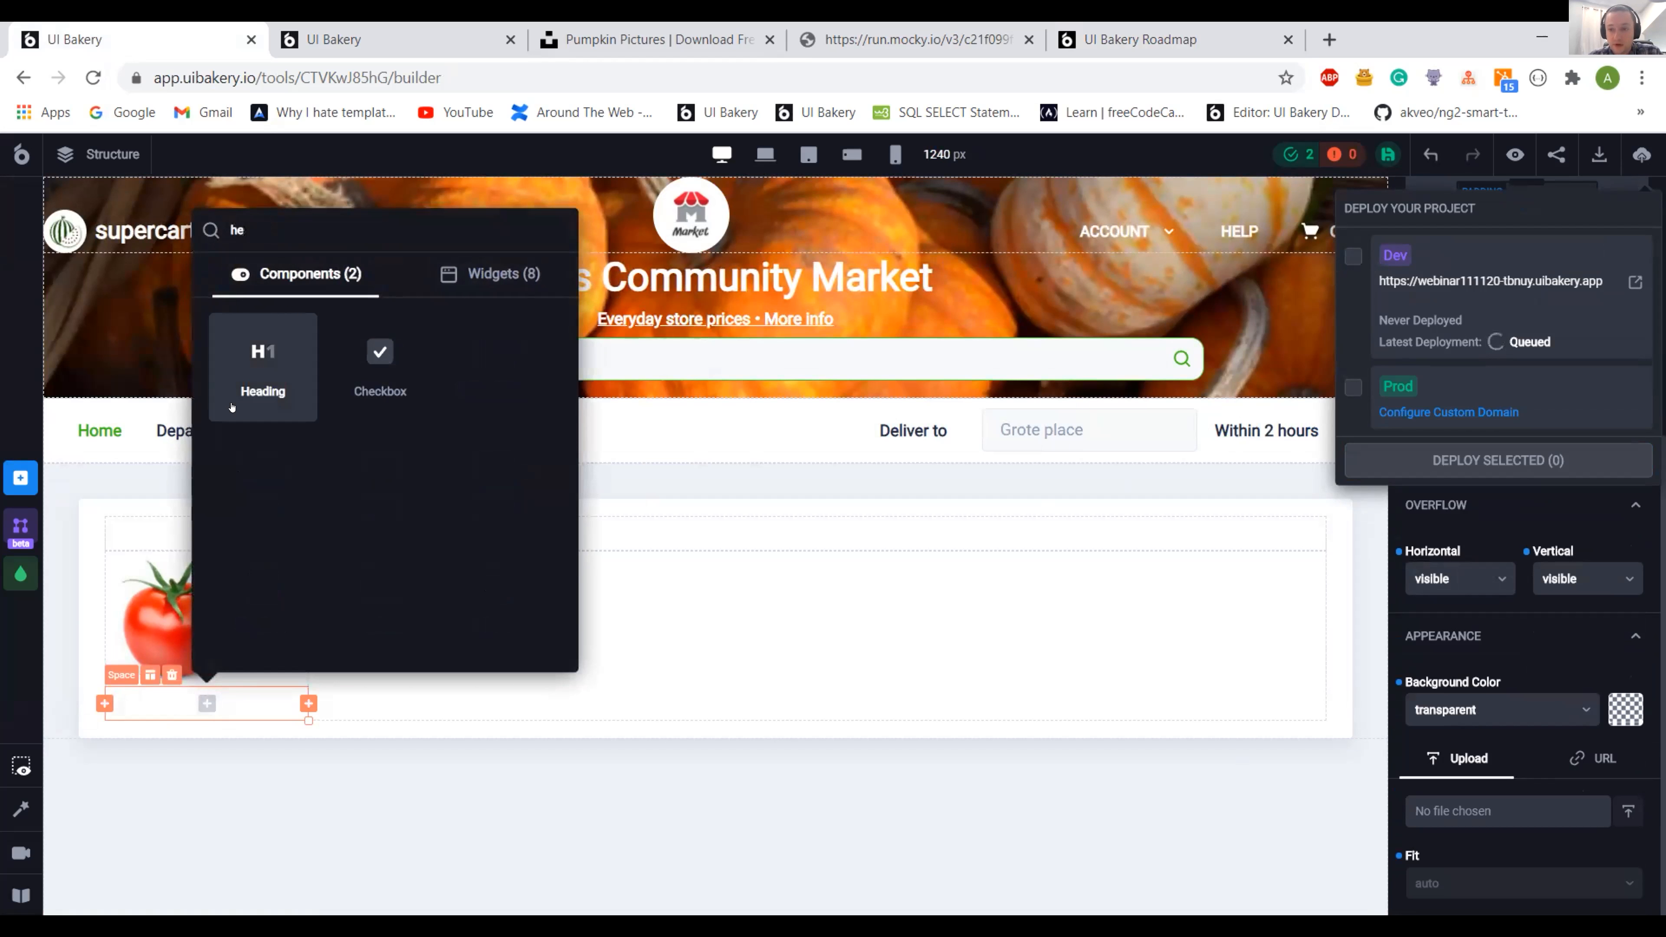
pyautogui.click(232, 408)
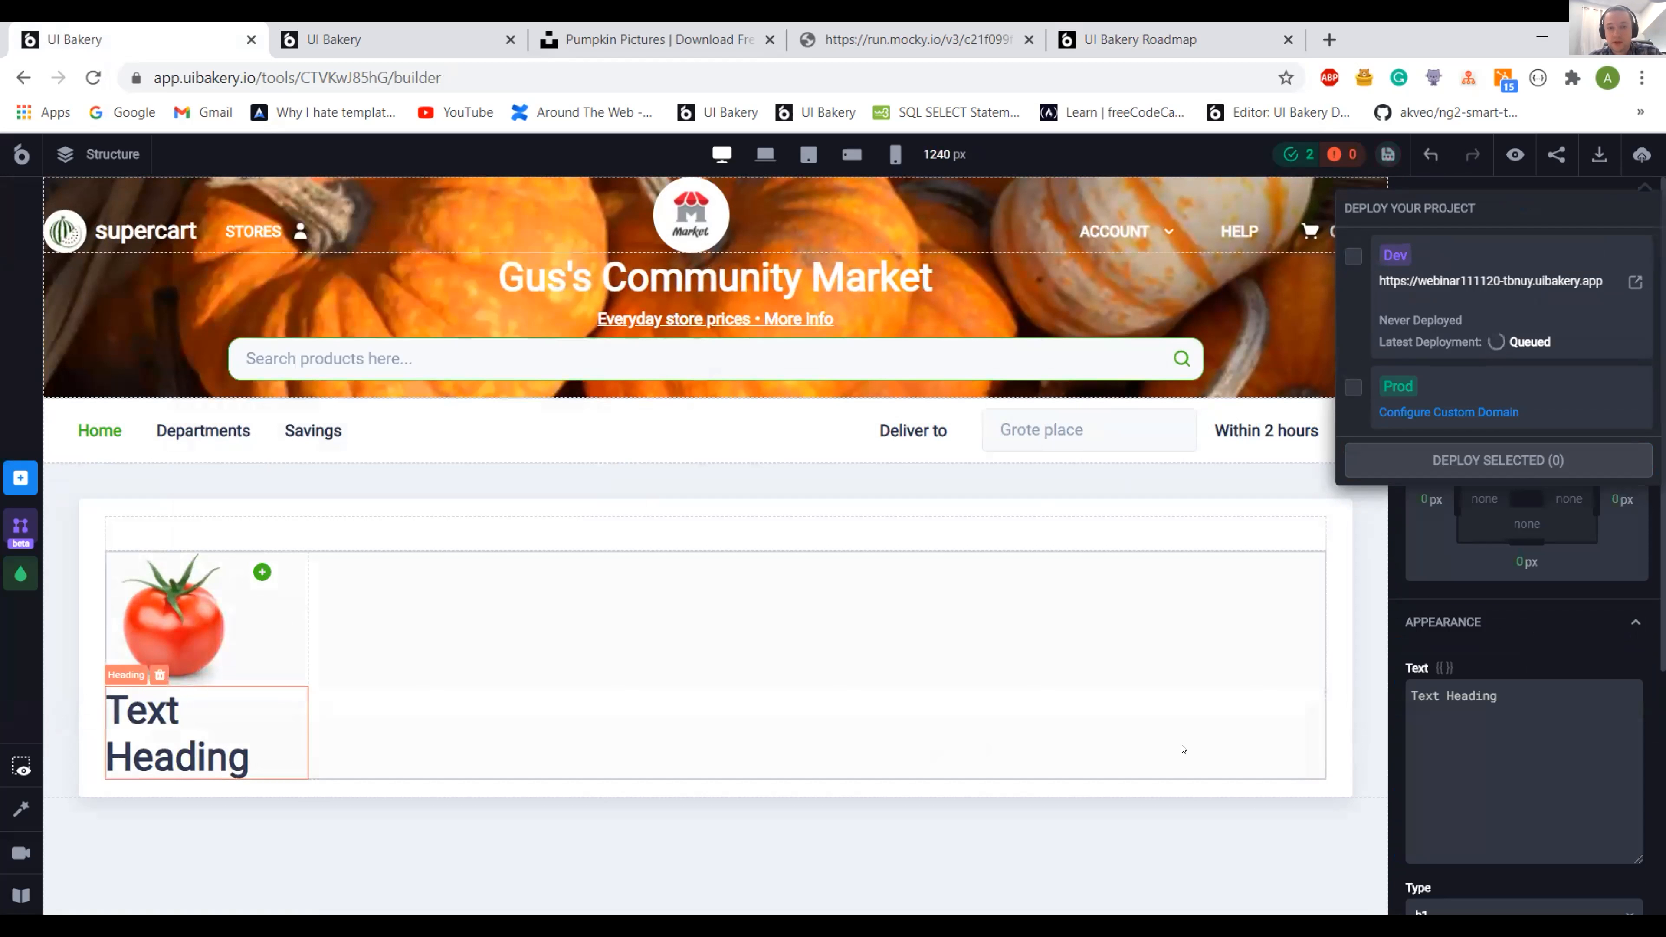
pyautogui.scroll(-5, 1509, 657)
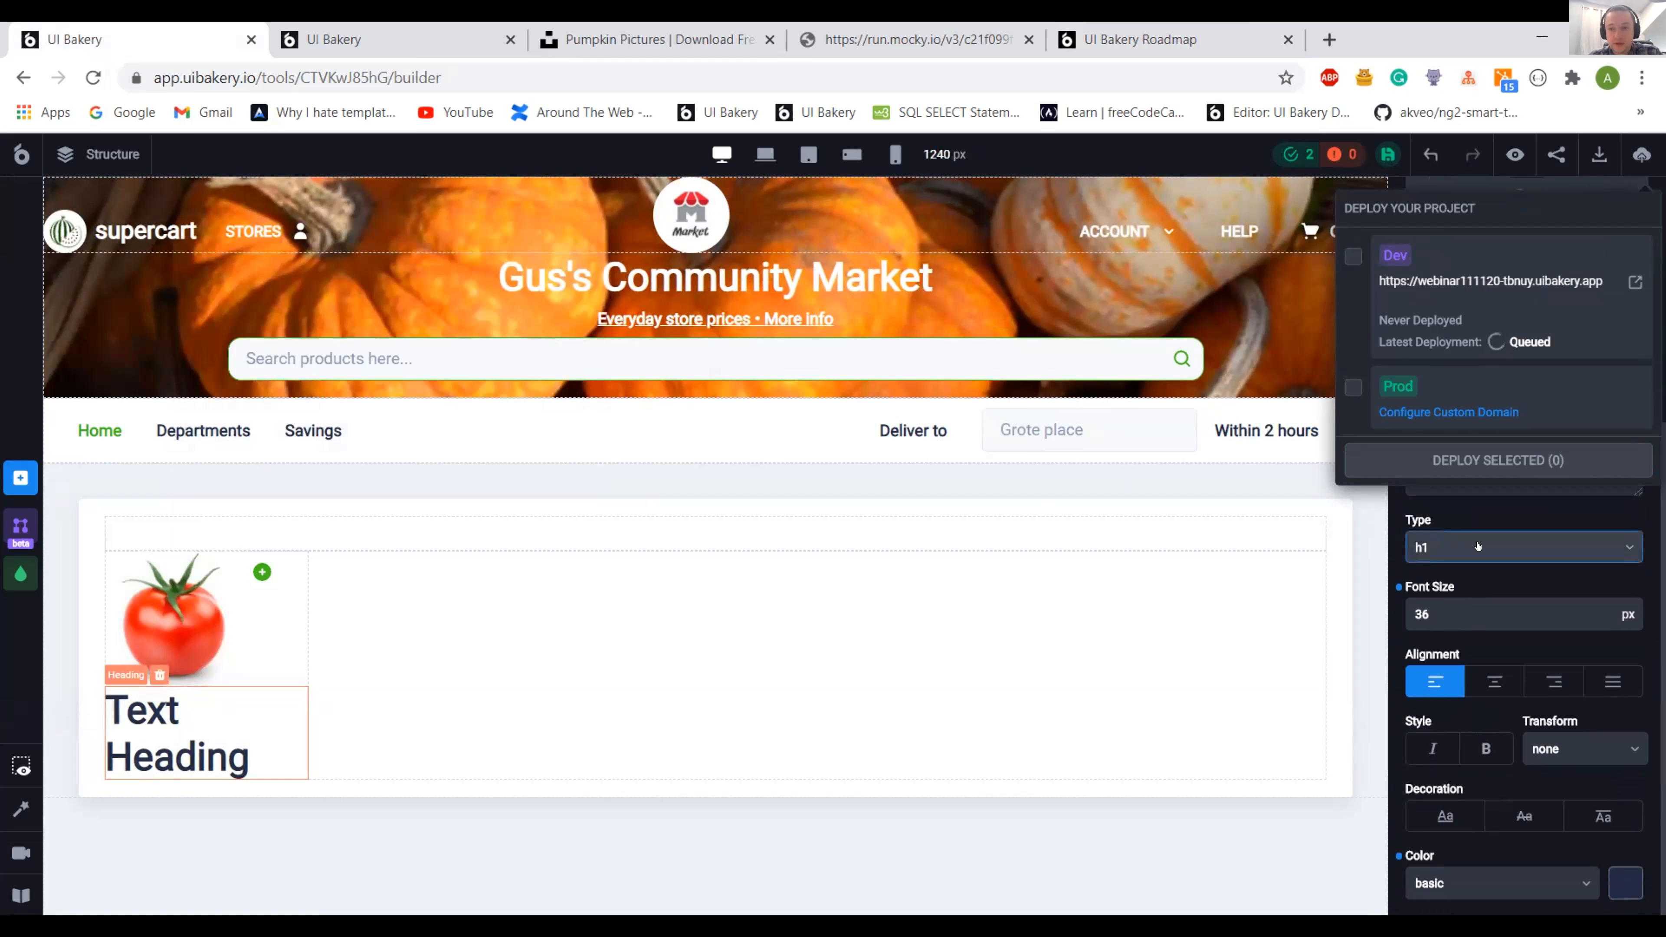
pyautogui.click(1478, 547)
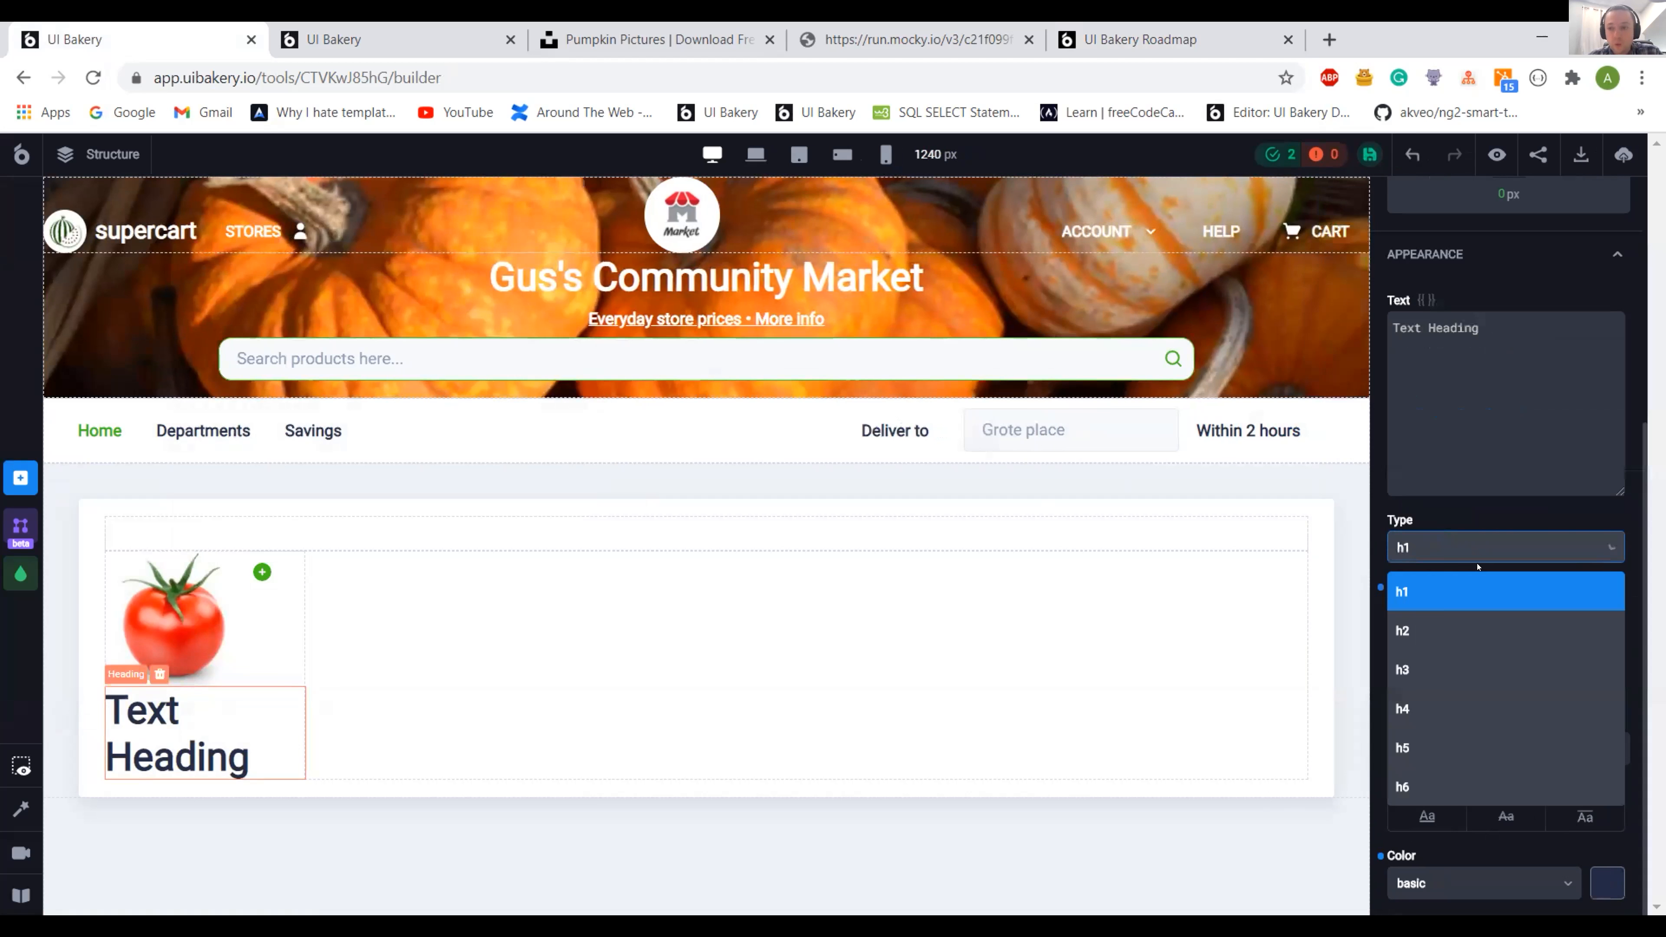
pyautogui.click(1450, 750)
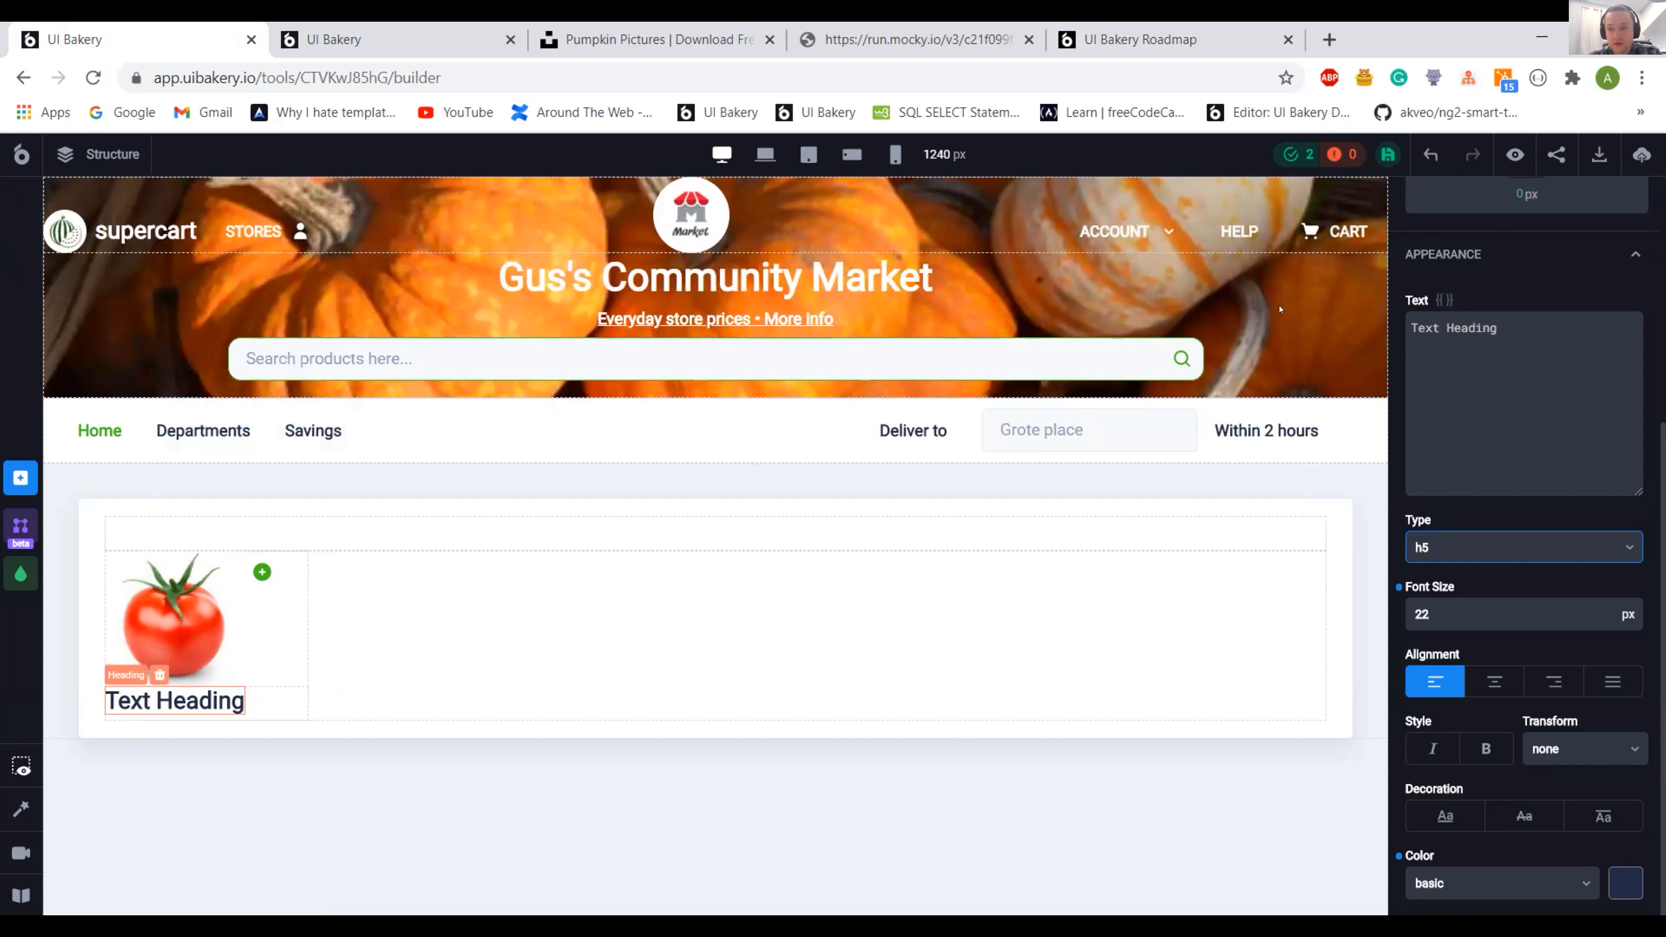
# - Check the project's code download options and the status of the Dev deployment
pyautogui.click(1600, 154)
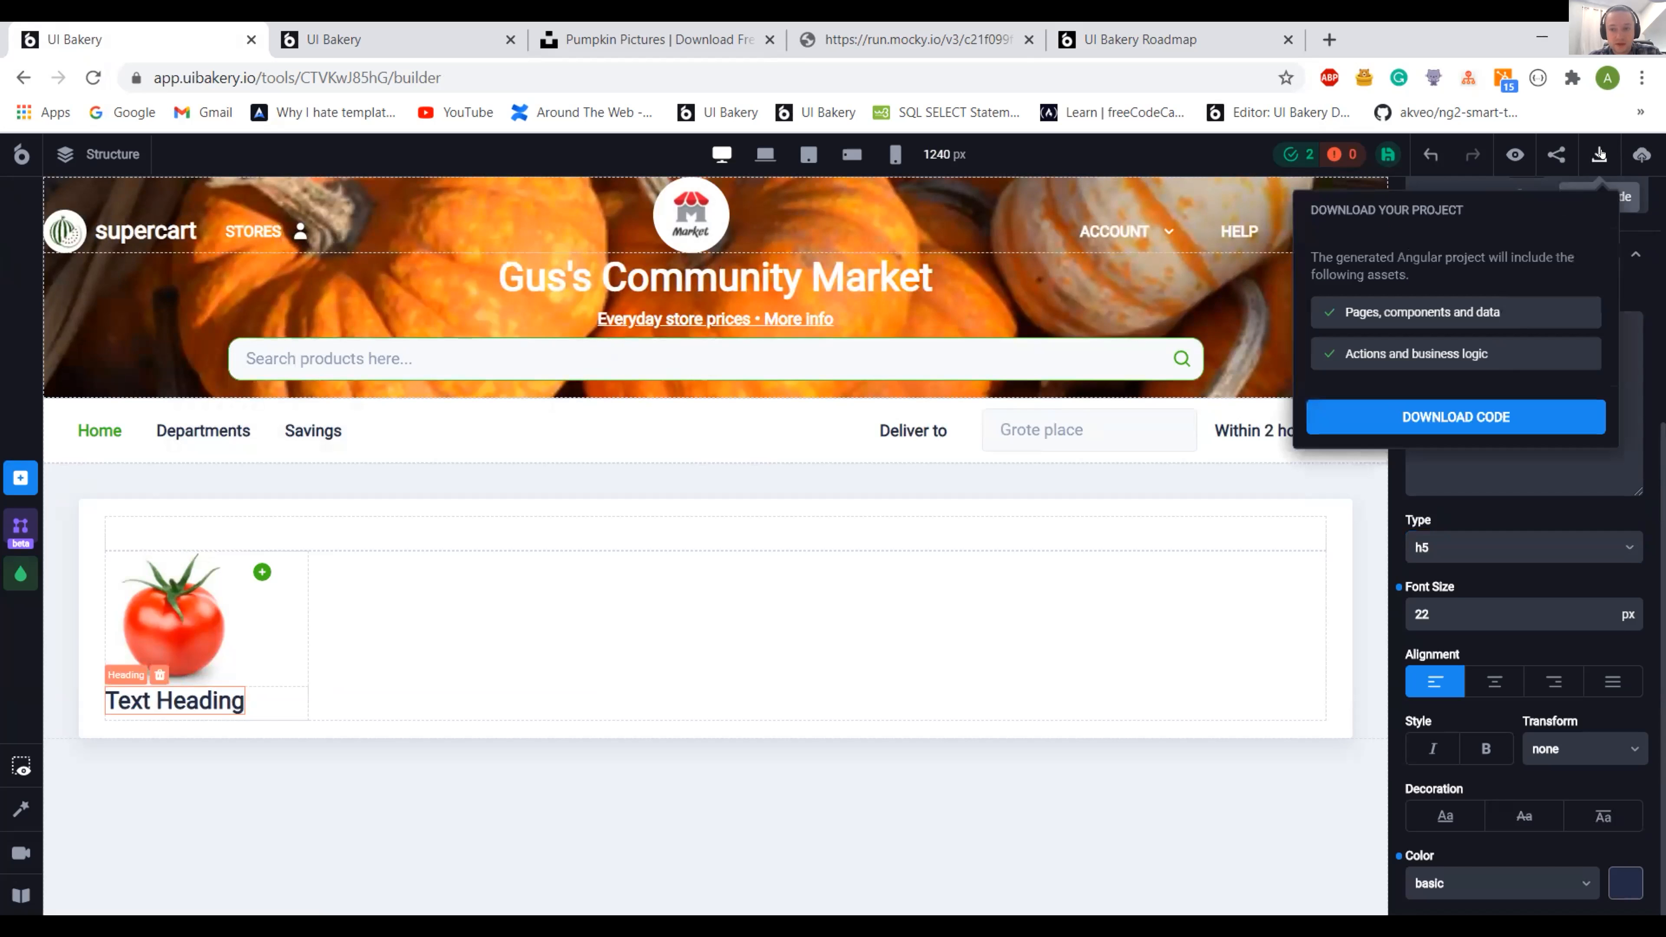
pyautogui.click(1633, 154)
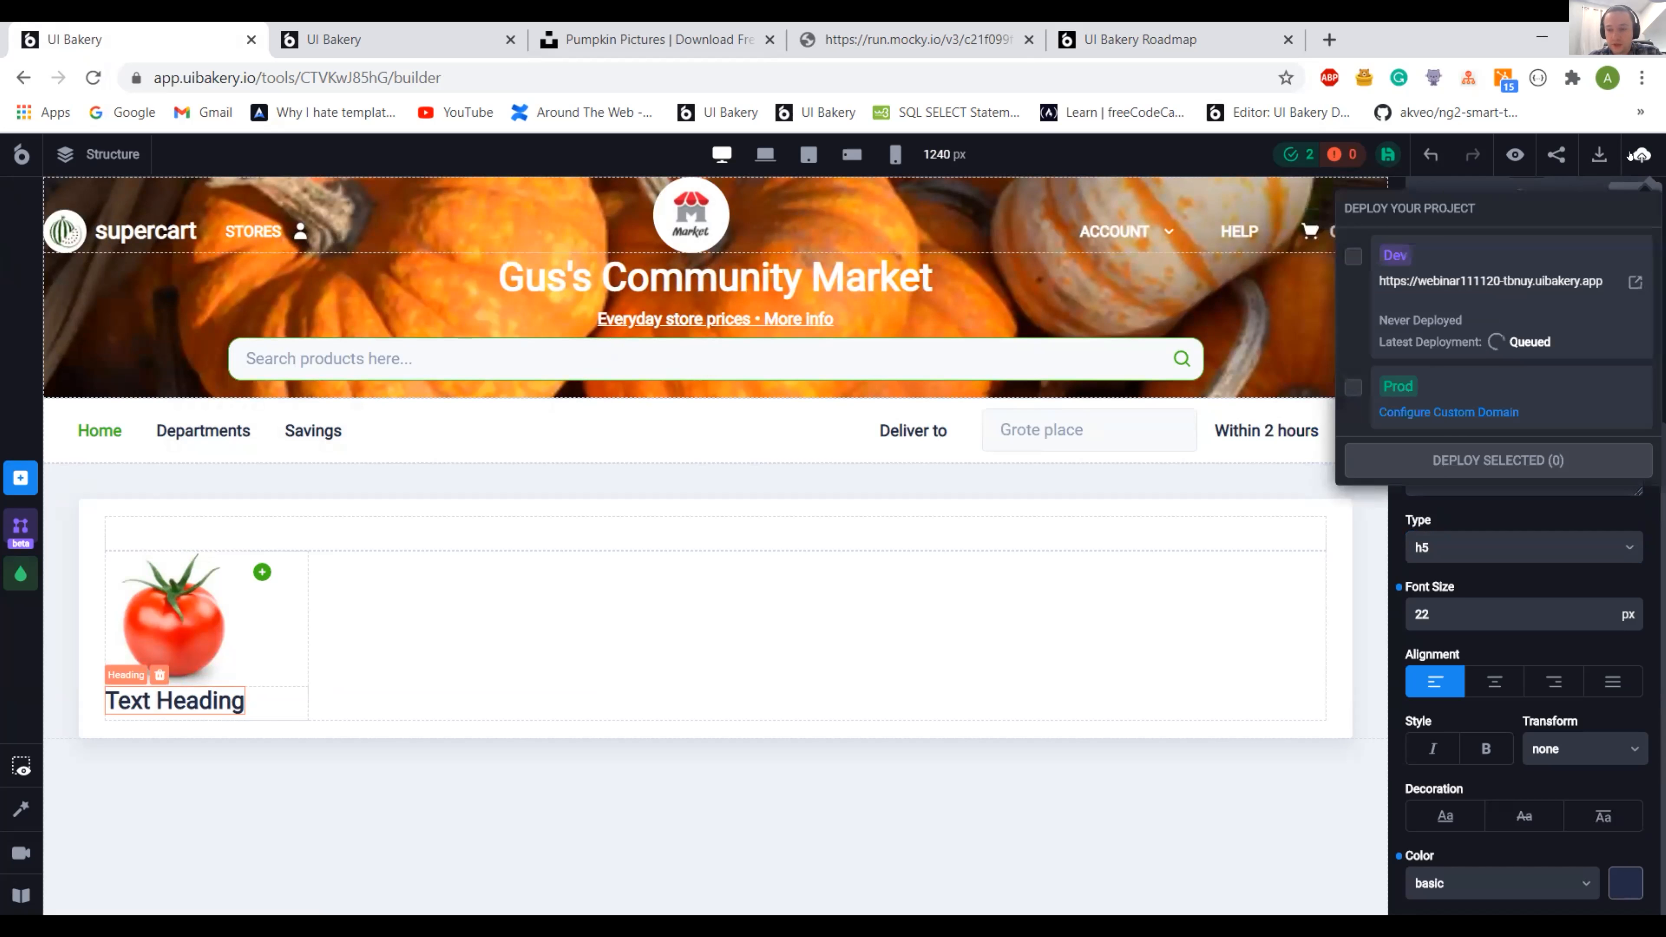
pyautogui.click(1598, 154)
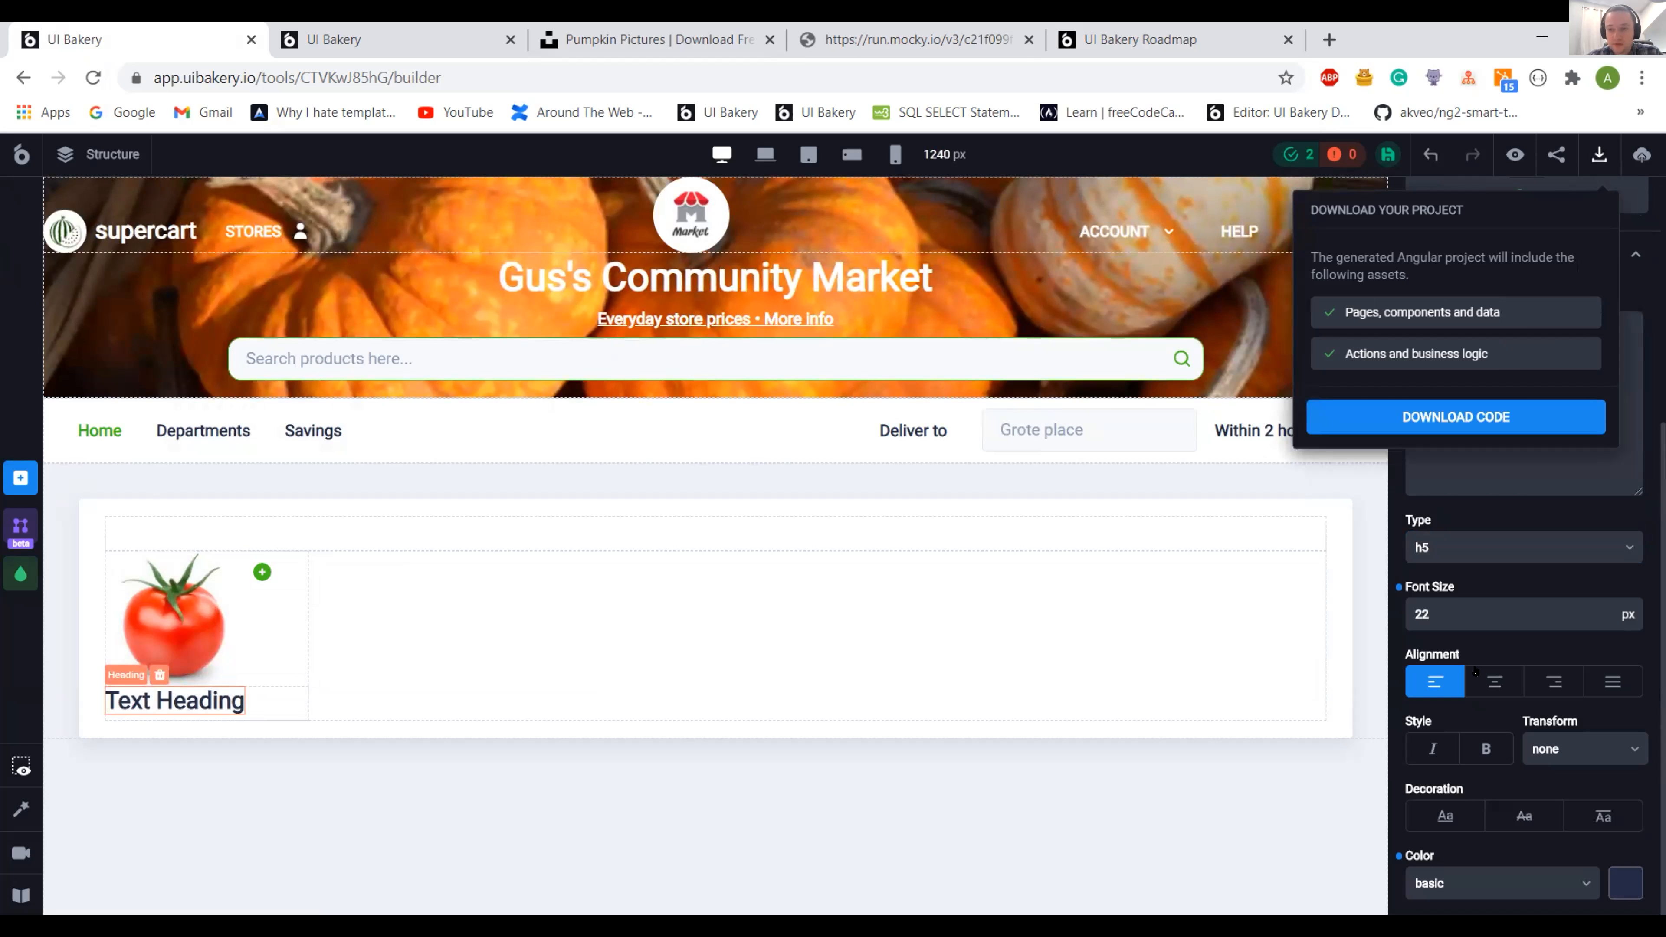
# - Replace the new heading's text with the variable {{item.price}}
pyautogui.scroll(5, 1475, 570)
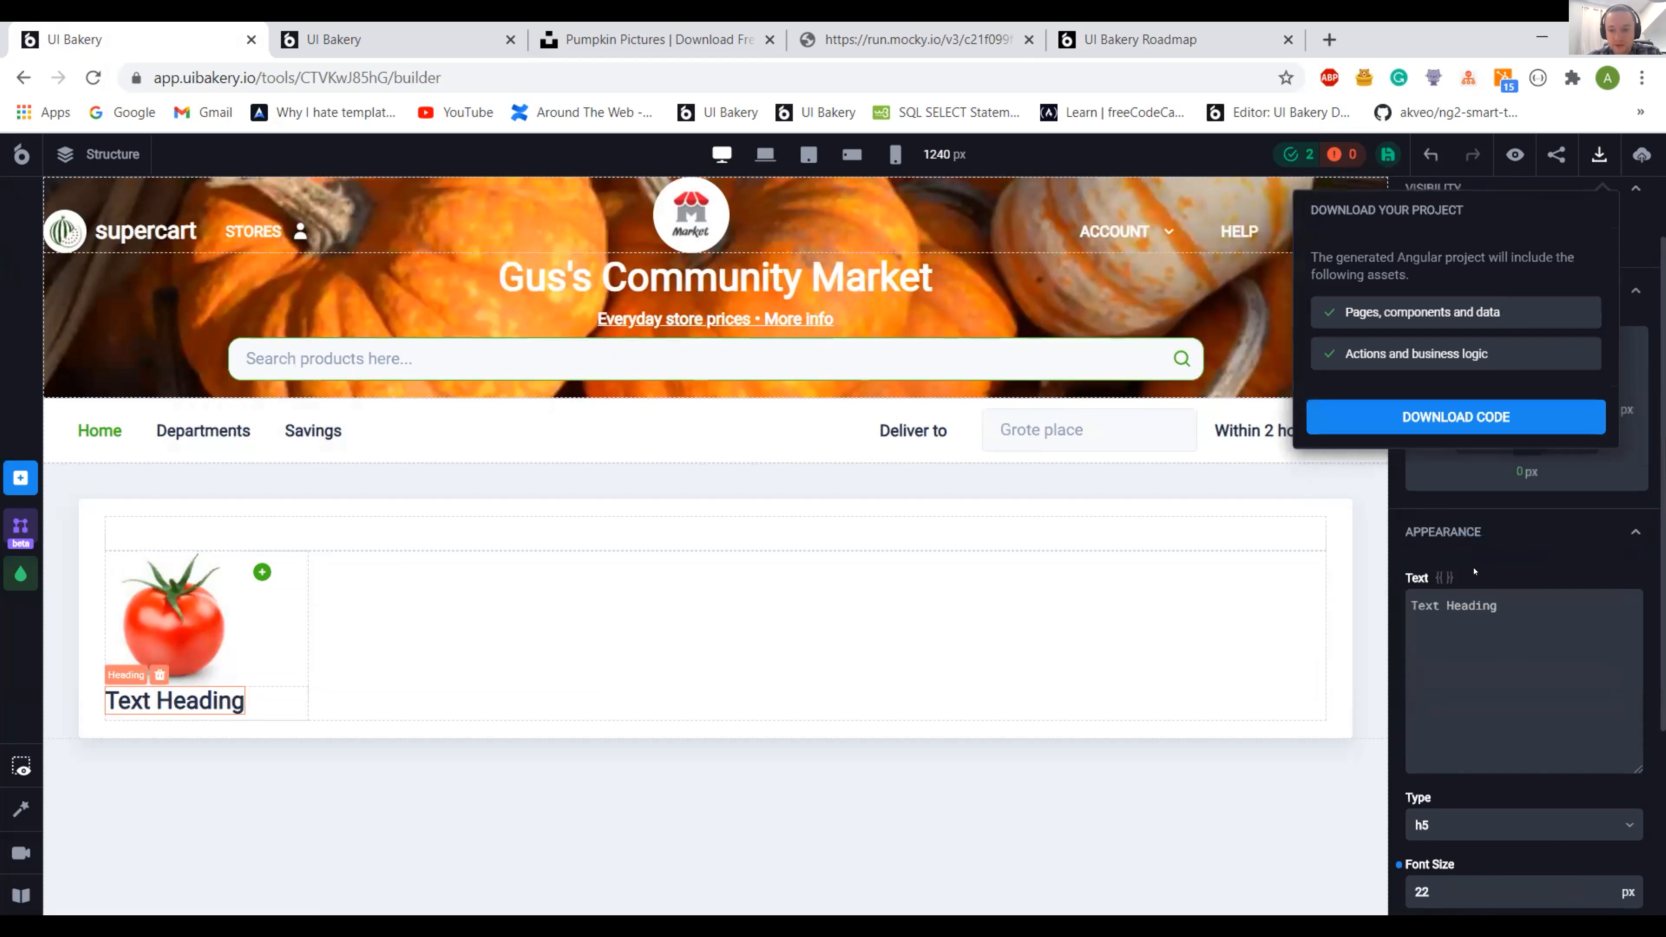
pyautogui.click(1468, 627)
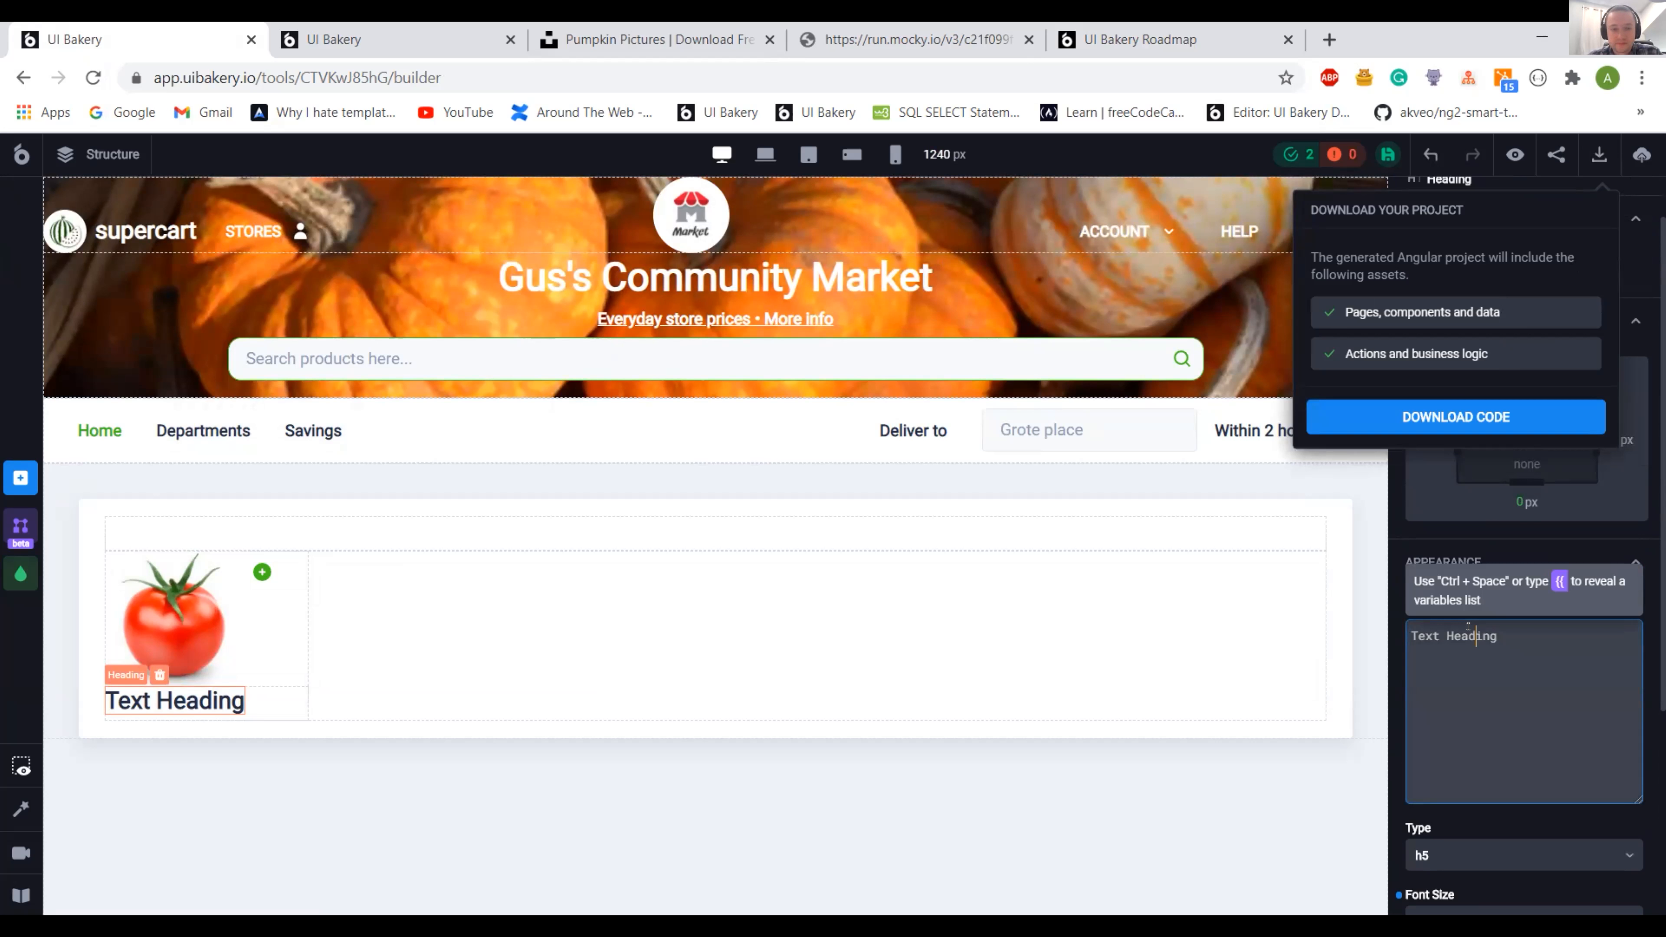
pyautogui.hotkey('ctrl', 'a')
pyautogui.write('{{item.')
pyautogui.click(1469, 627)
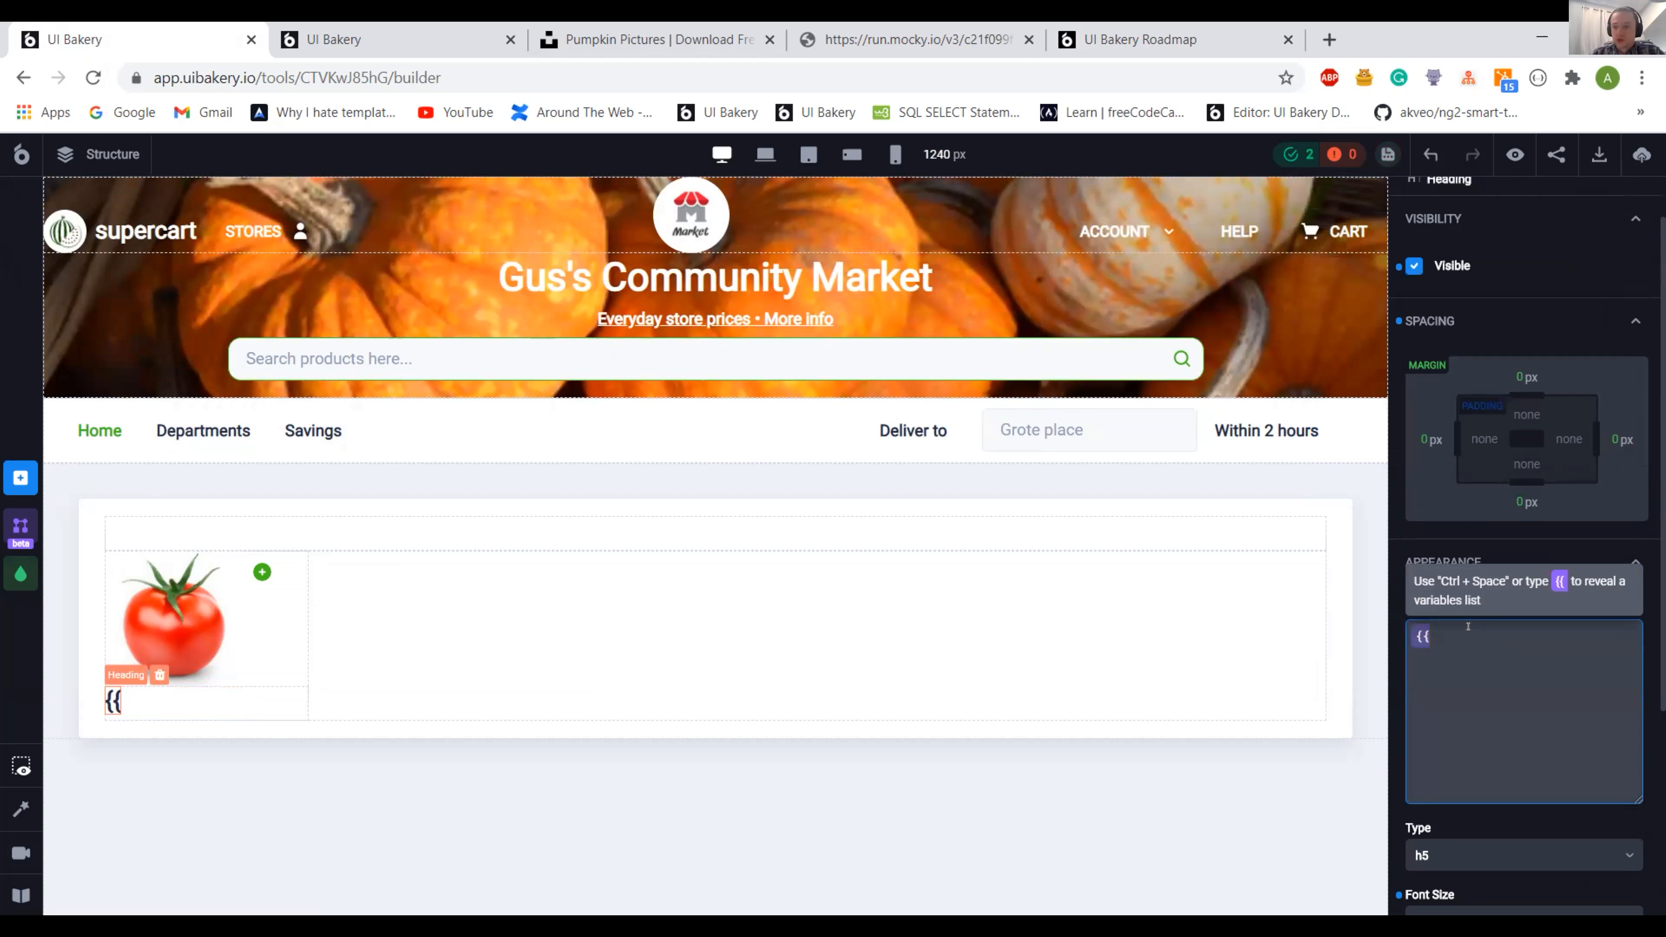
pyautogui.write('item.pr')
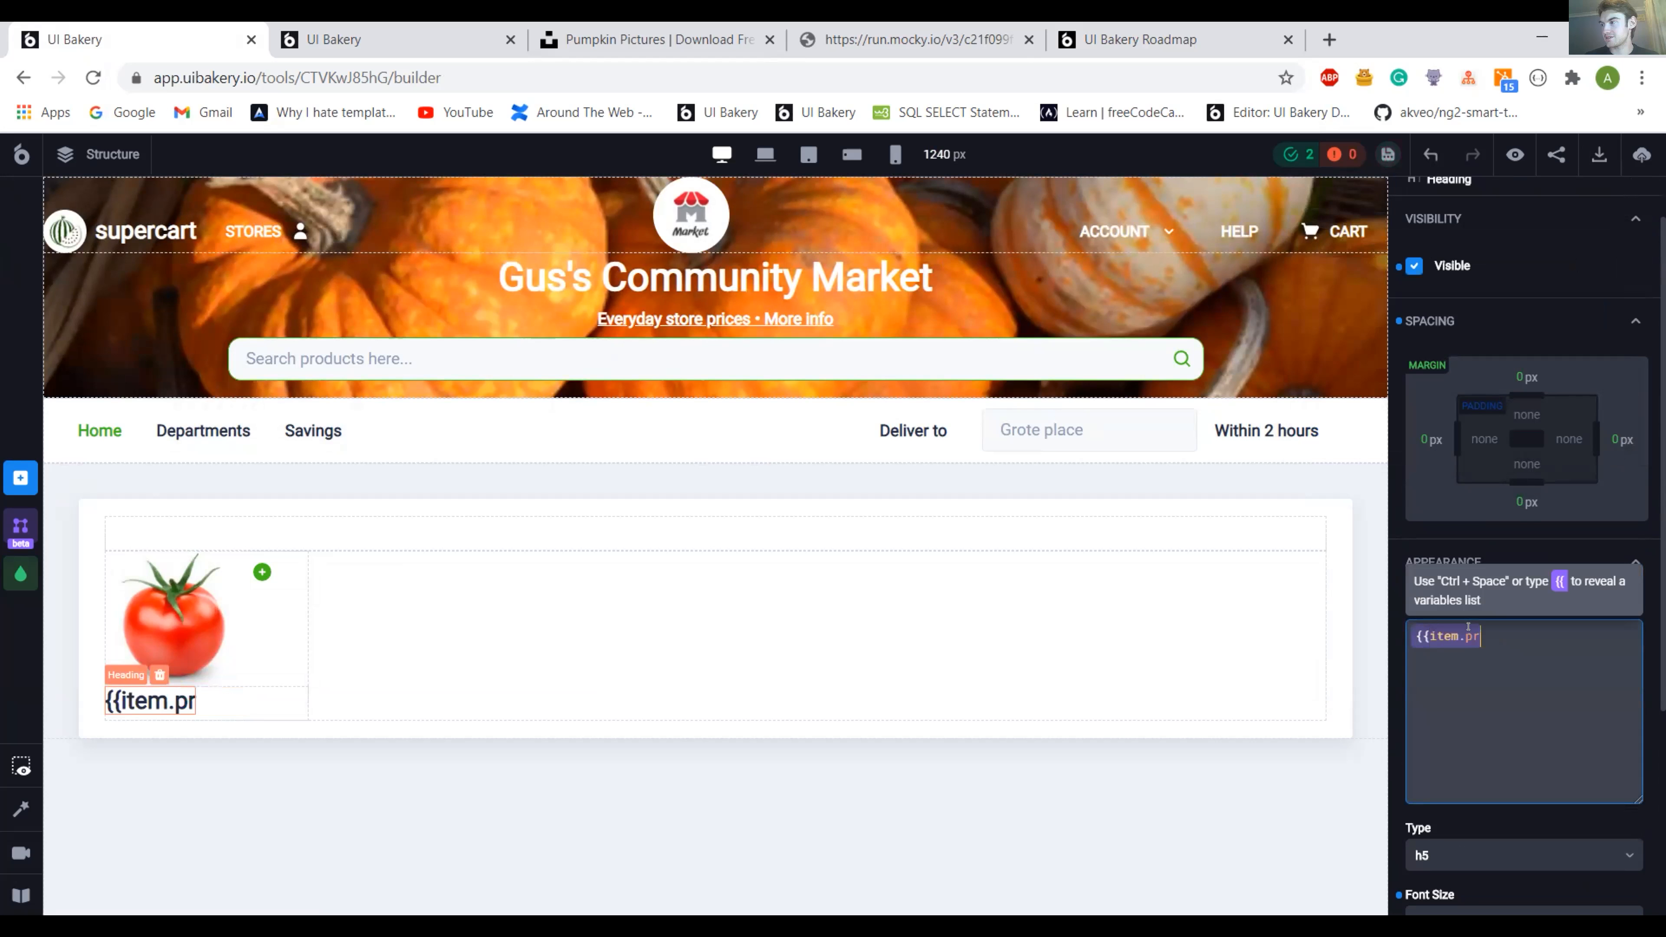
pyautogui.write('ice}}')
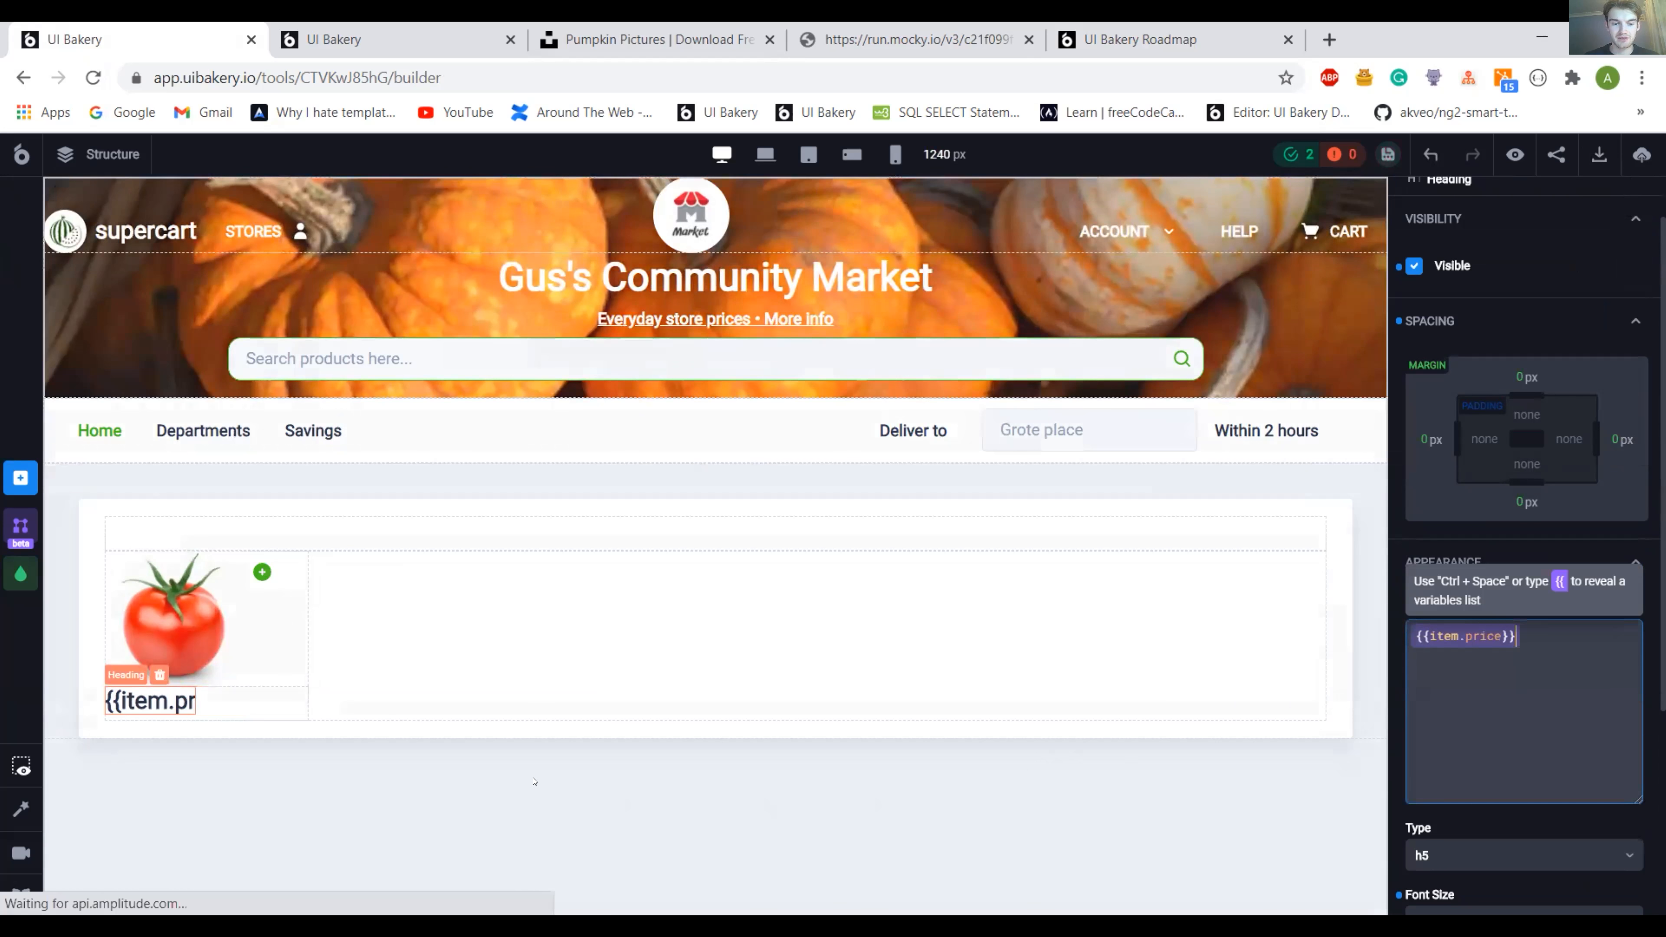
# - Add a Text component to the Space that holds the {{item.price}} heading
pyautogui.click(269, 706)
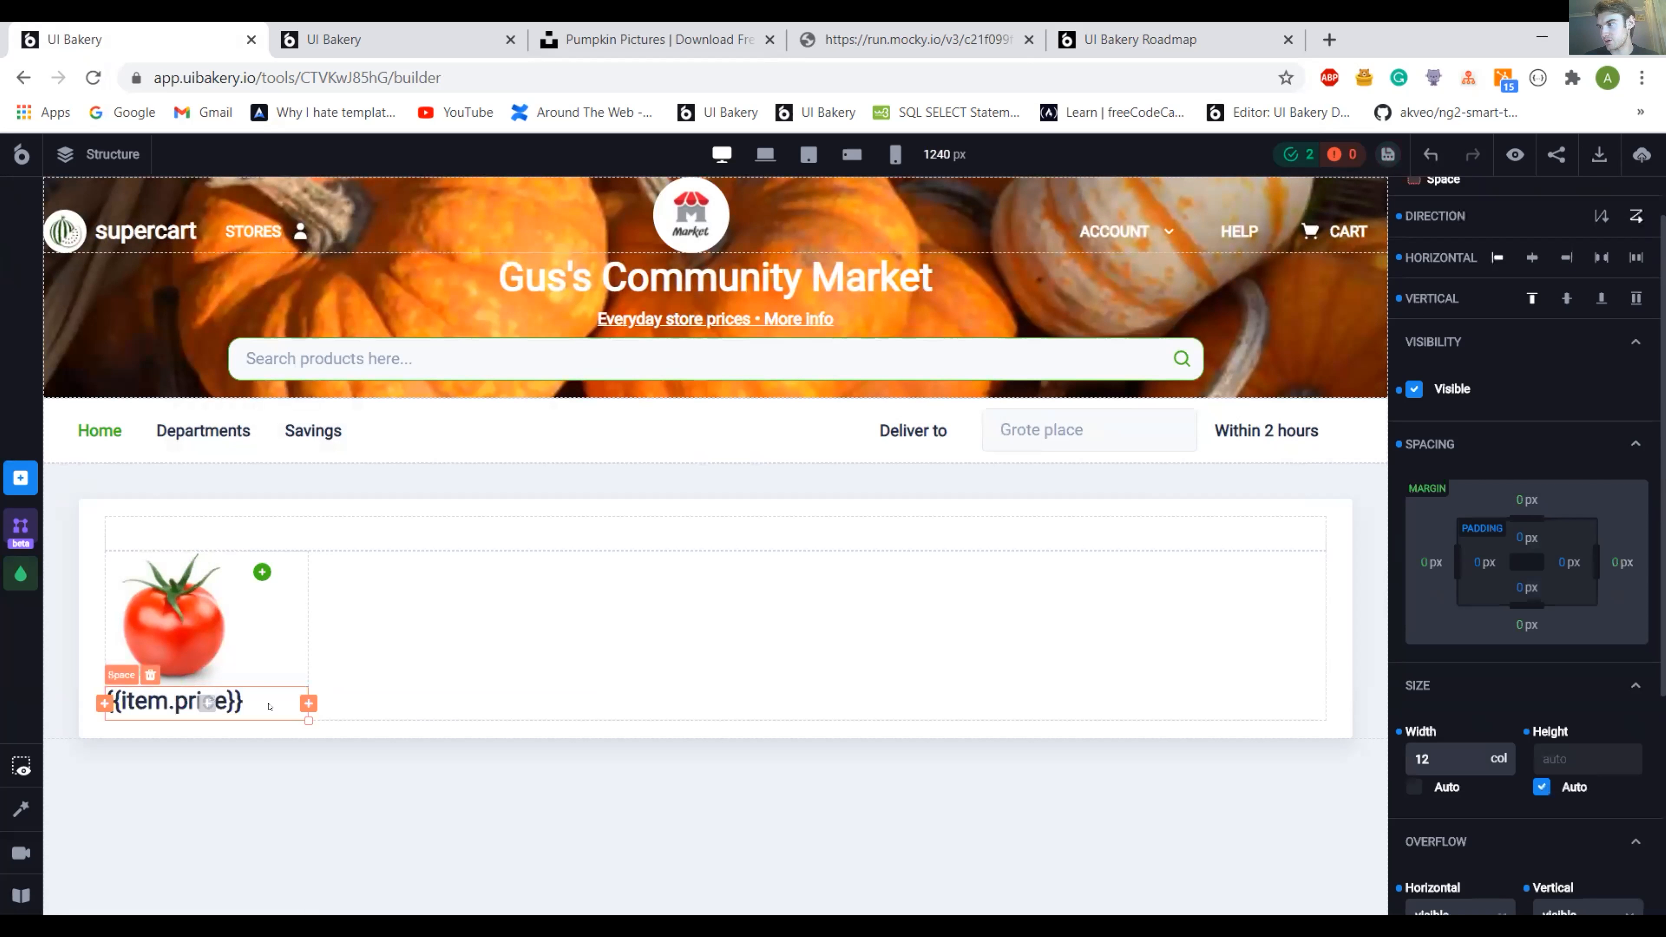
pyautogui.click(206, 703)
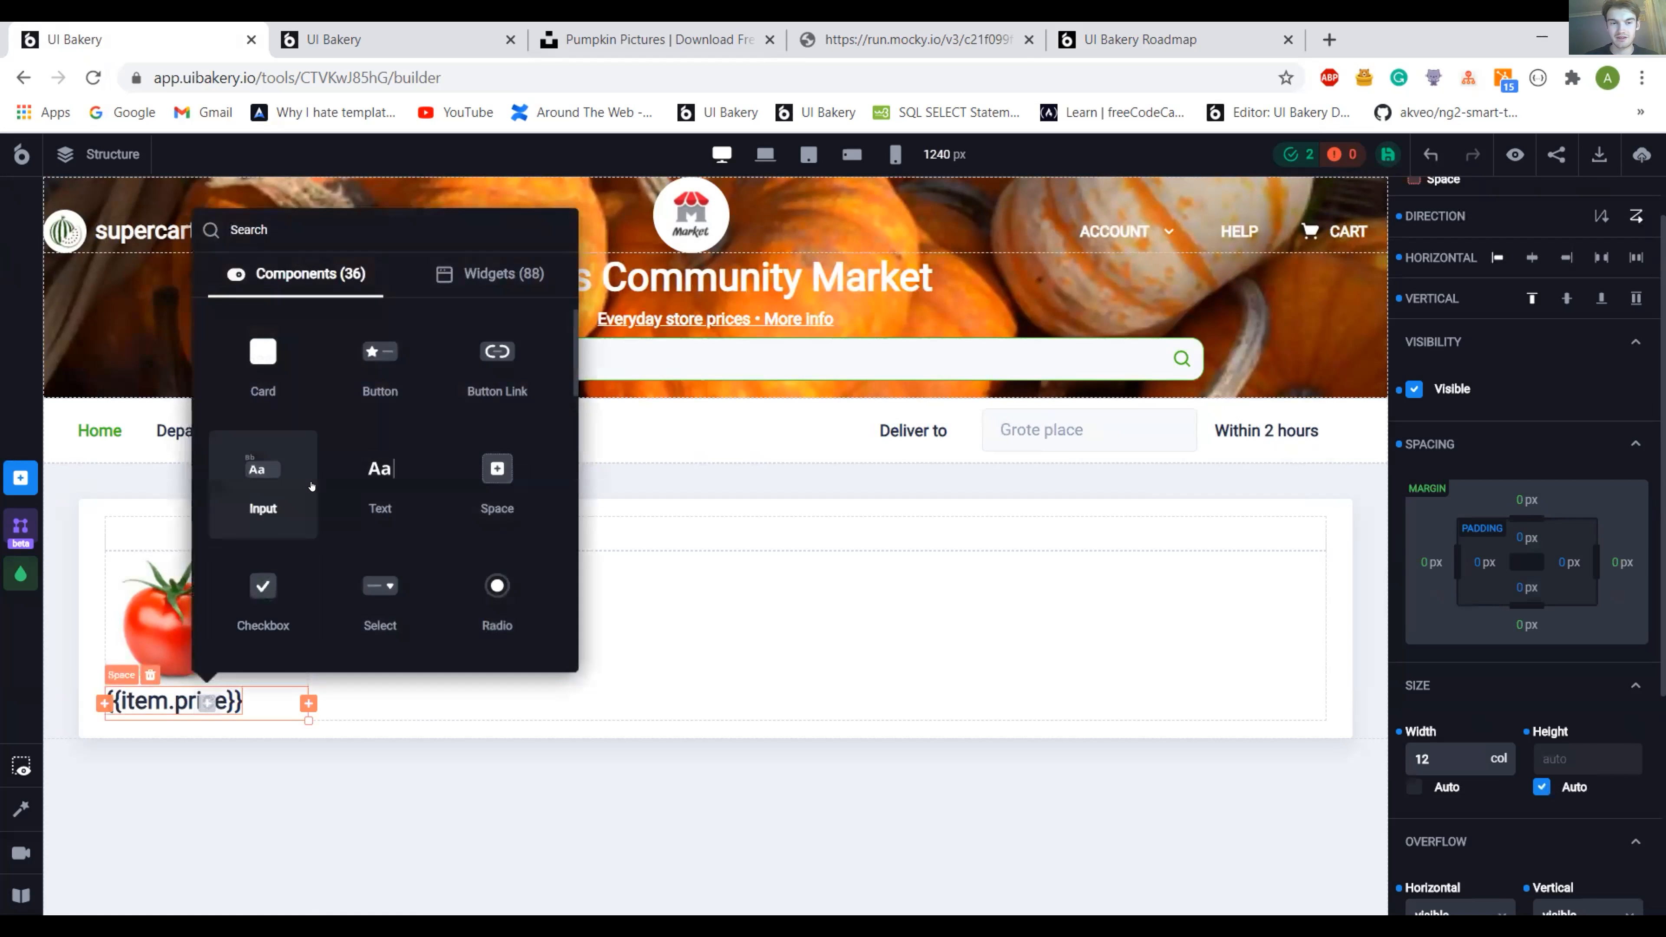
pyautogui.write('te')
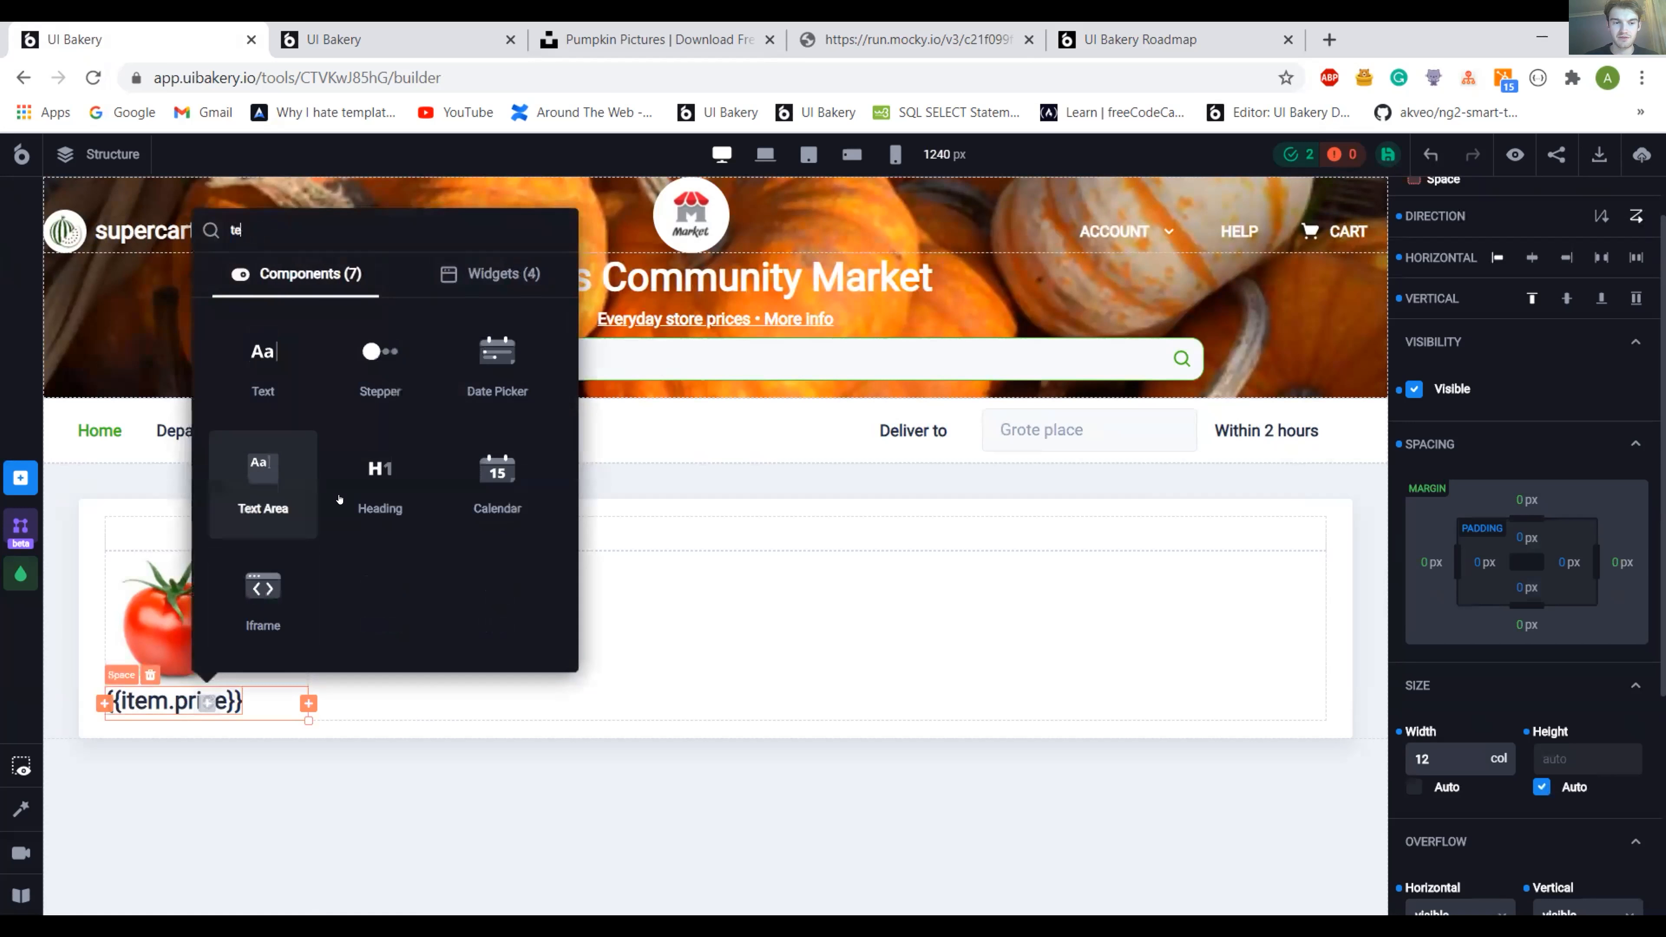
pyautogui.click(260, 391)
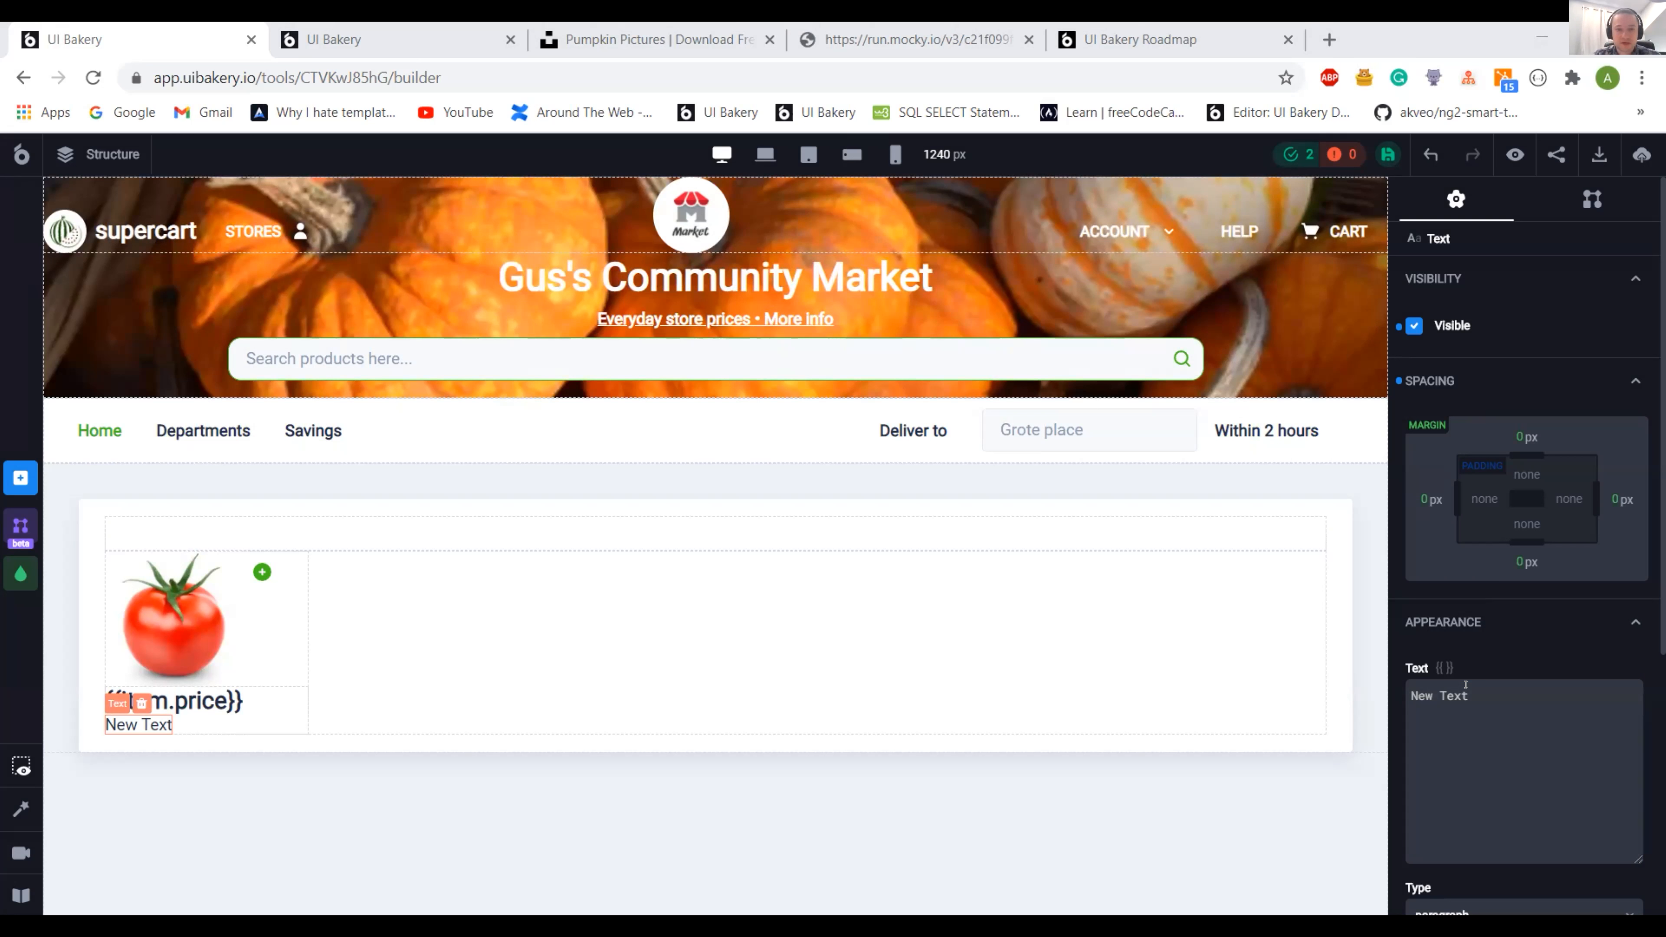
# - Replace the new text with the variable {{item.product}}, checking the field name in the mock JSON data
pyautogui.click(1441, 681)
pyautogui.hotkey('ctrl', 'a')
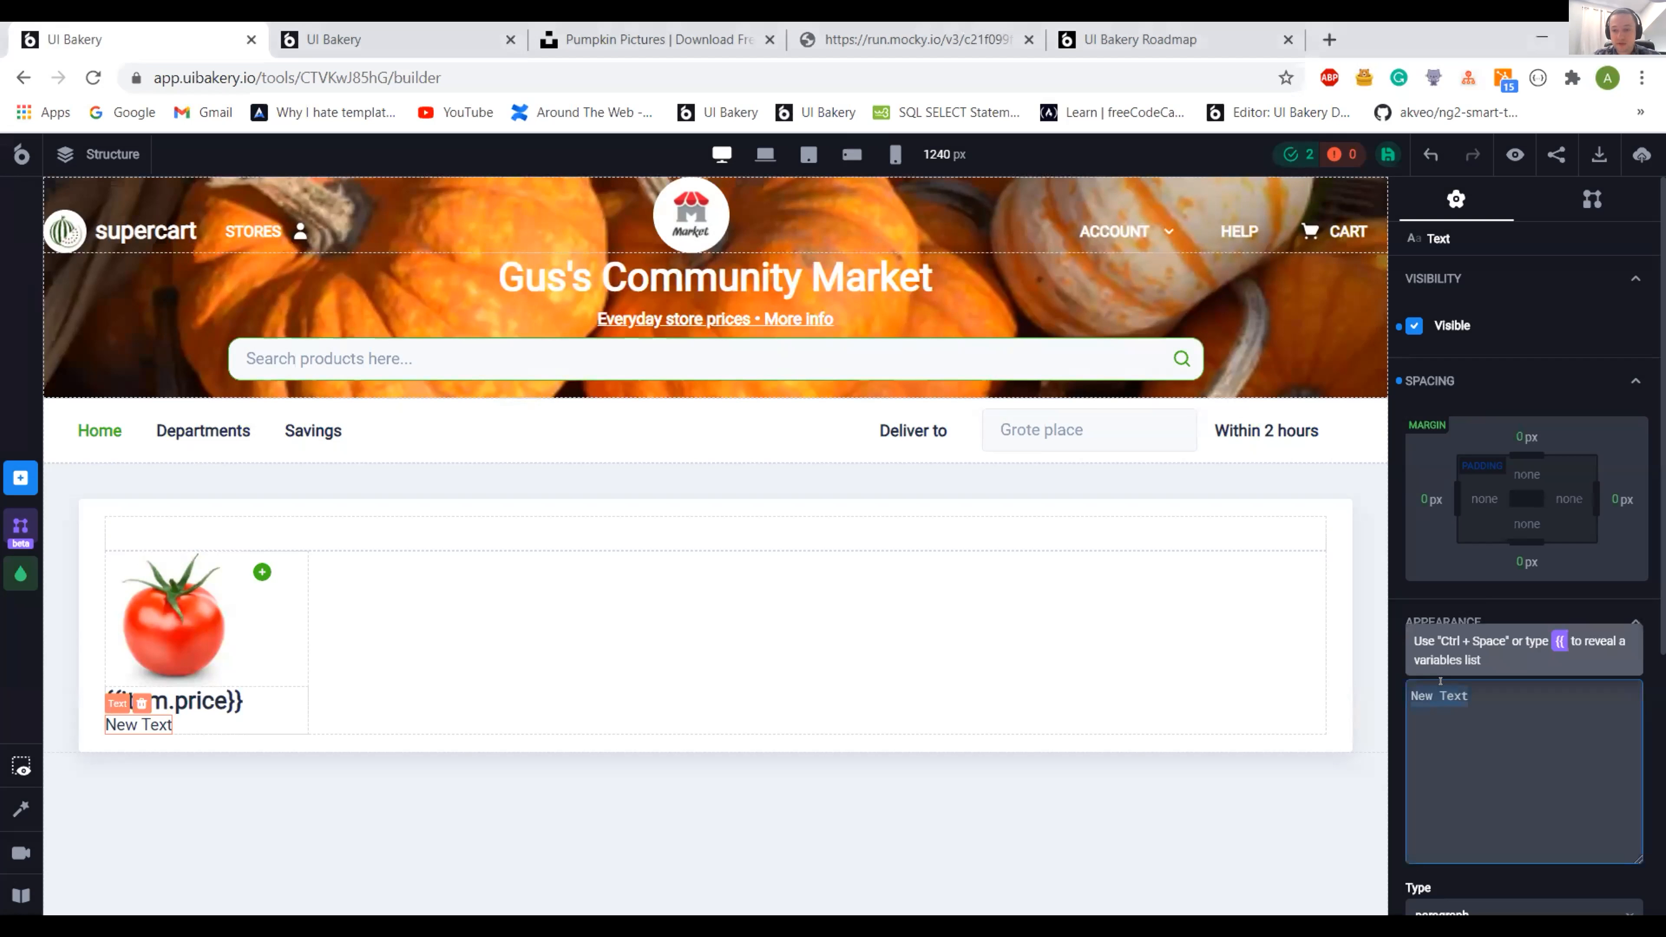
pyautogui.write('{{')
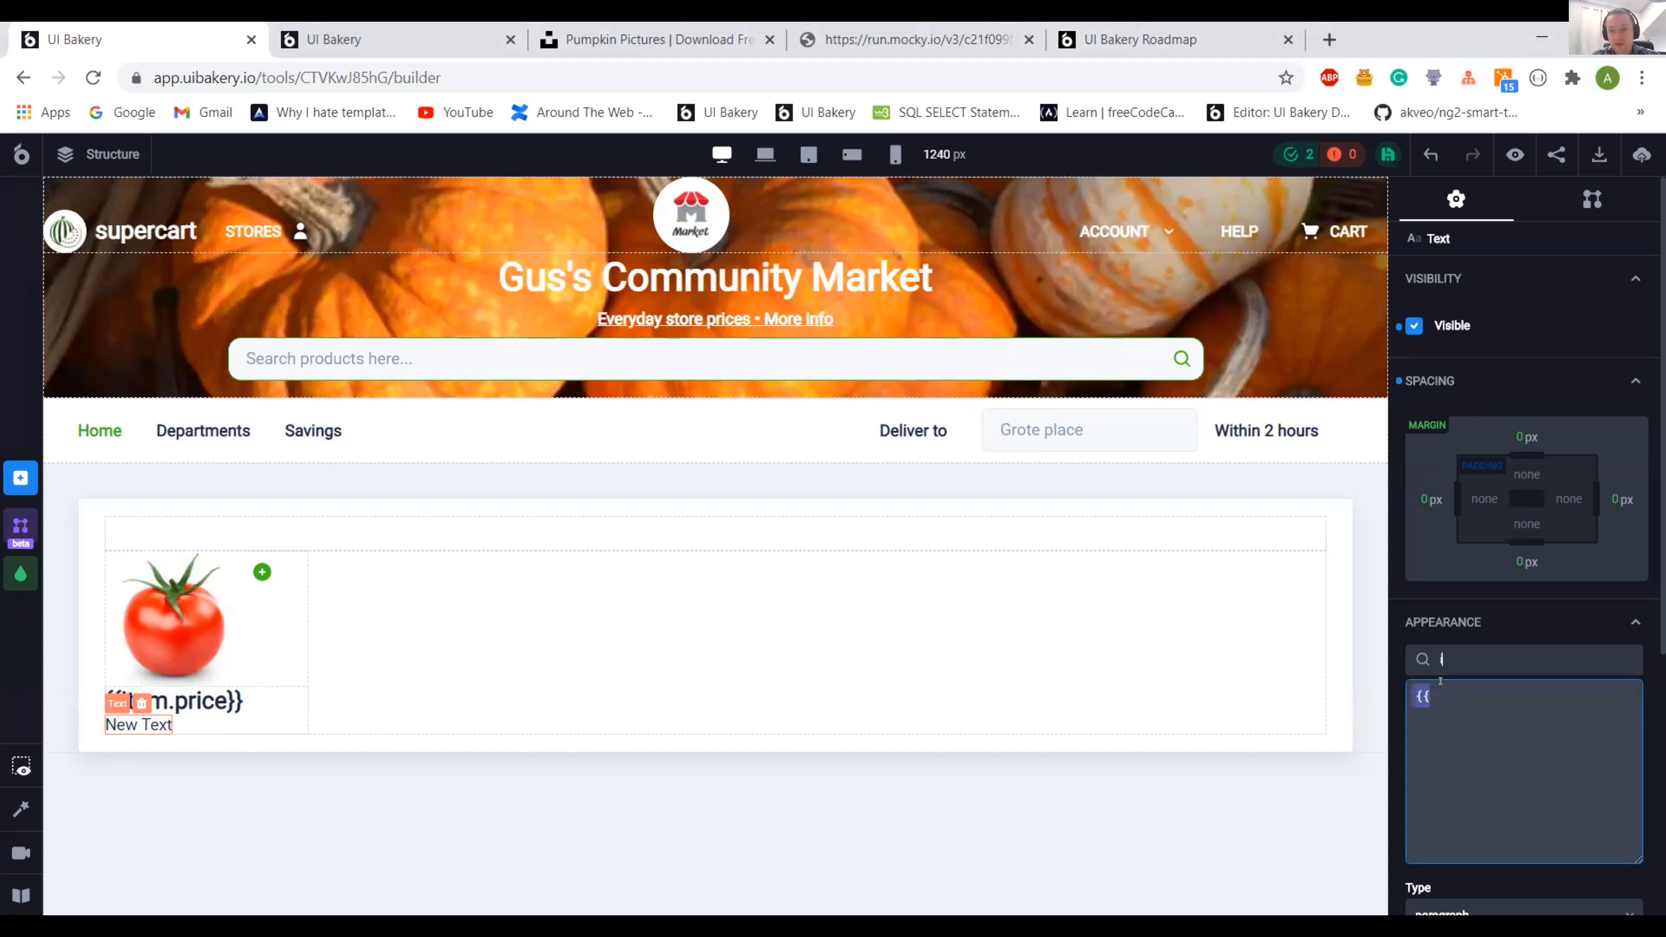
pyautogui.write('item')
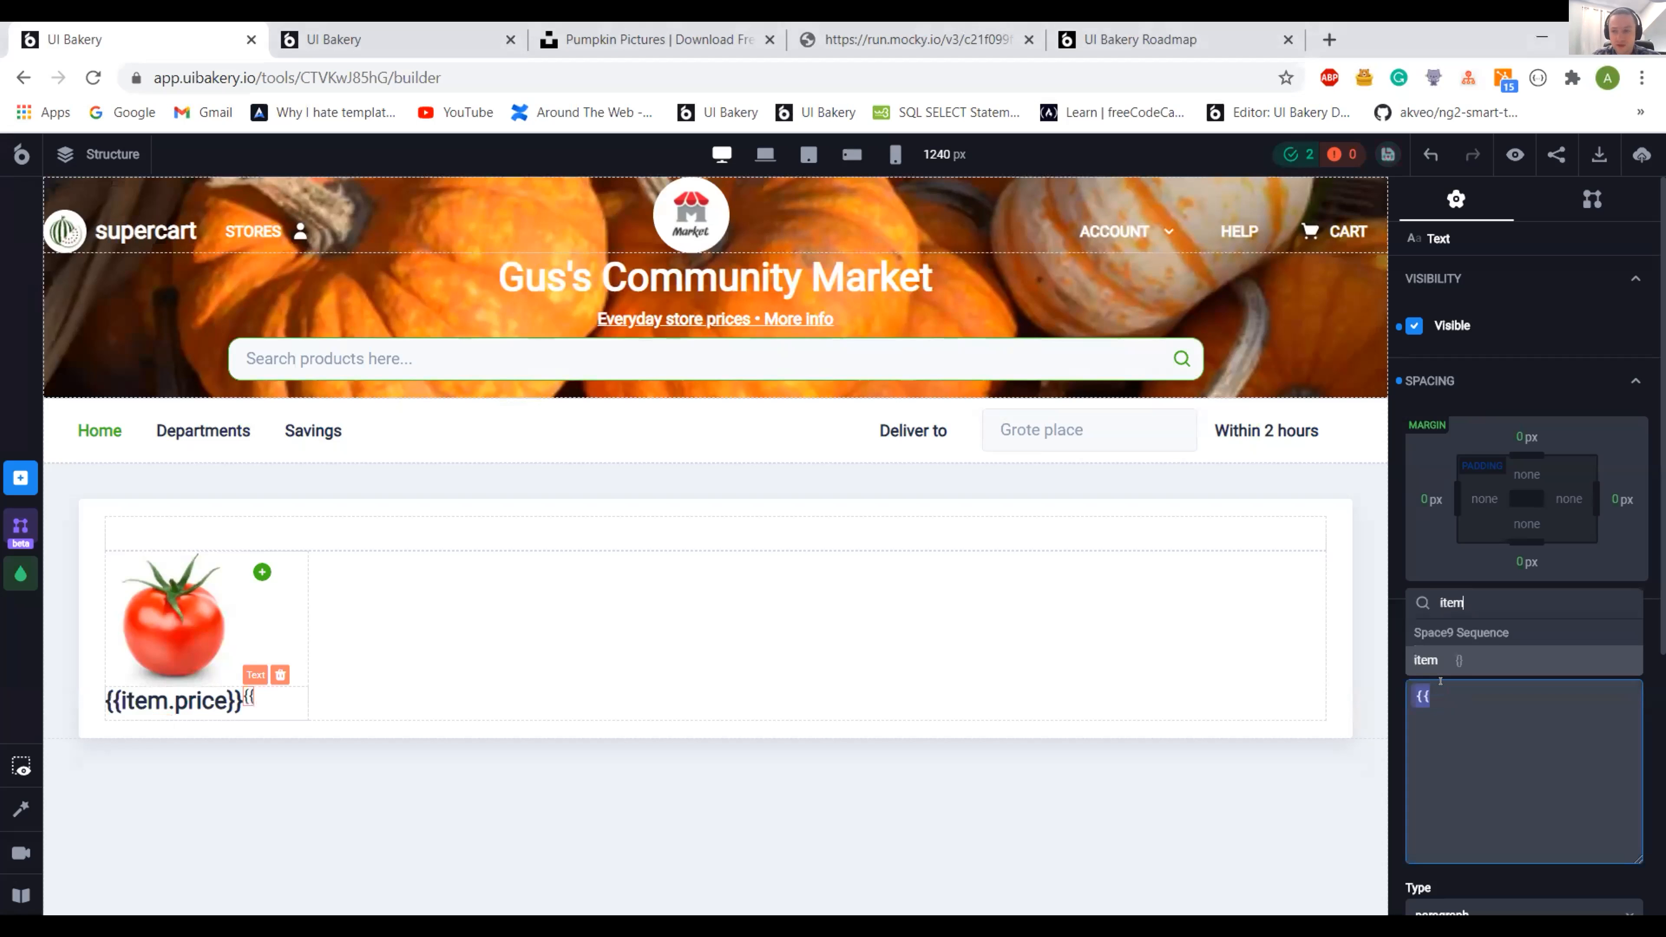
pyautogui.click(1440, 681)
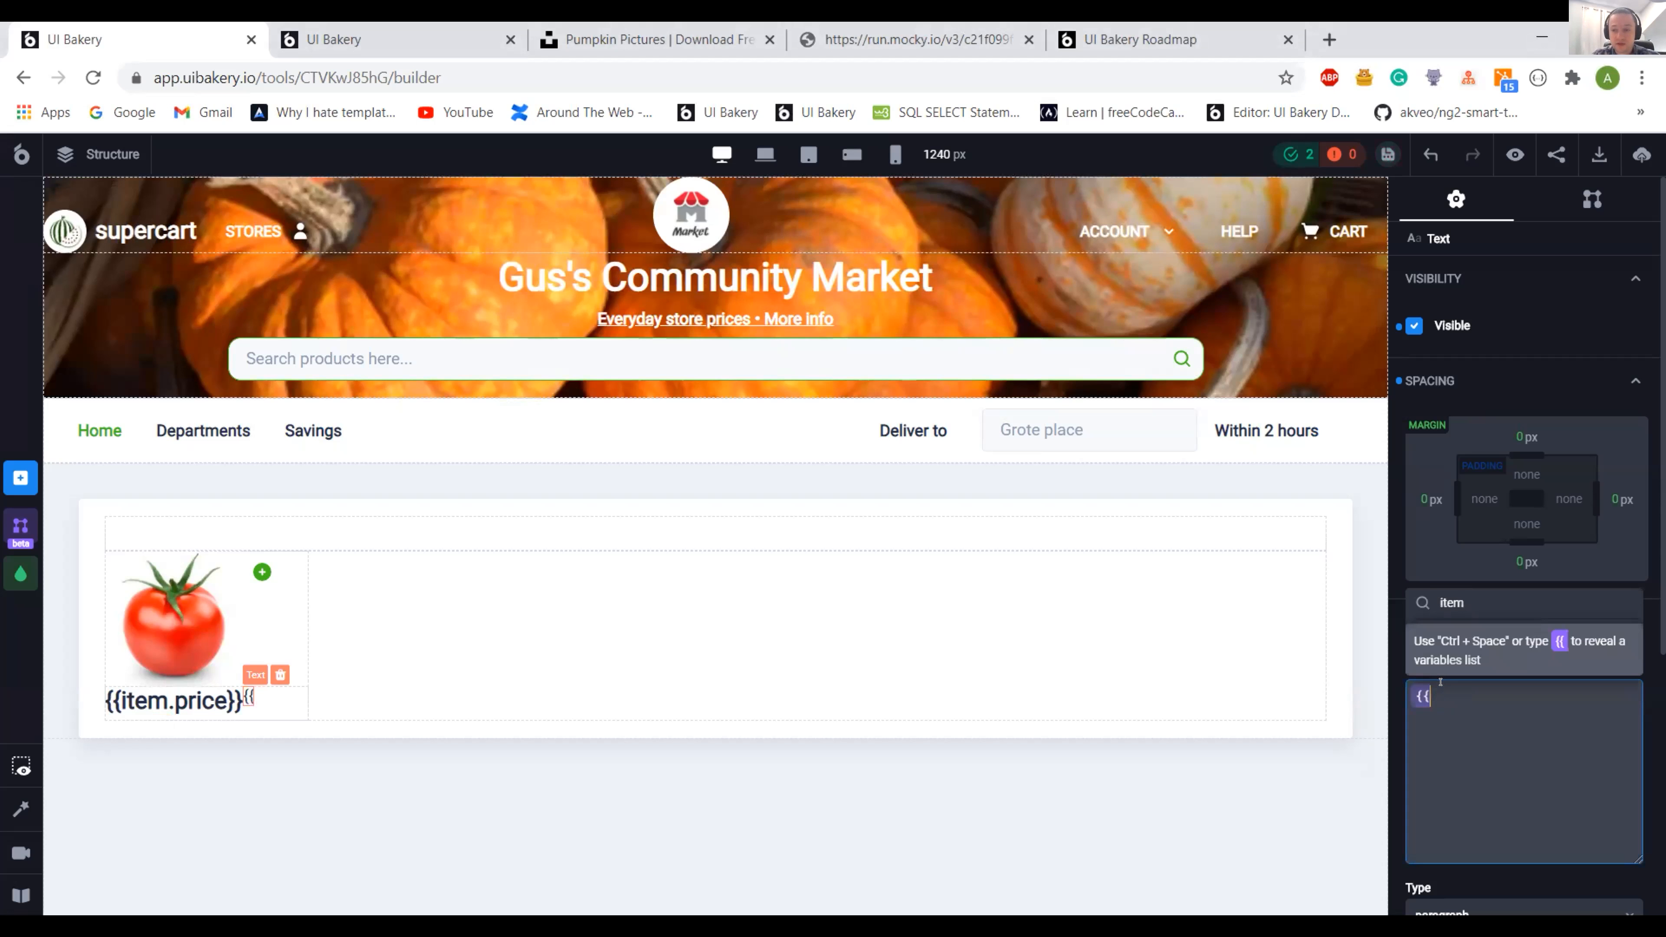
pyautogui.write('item')
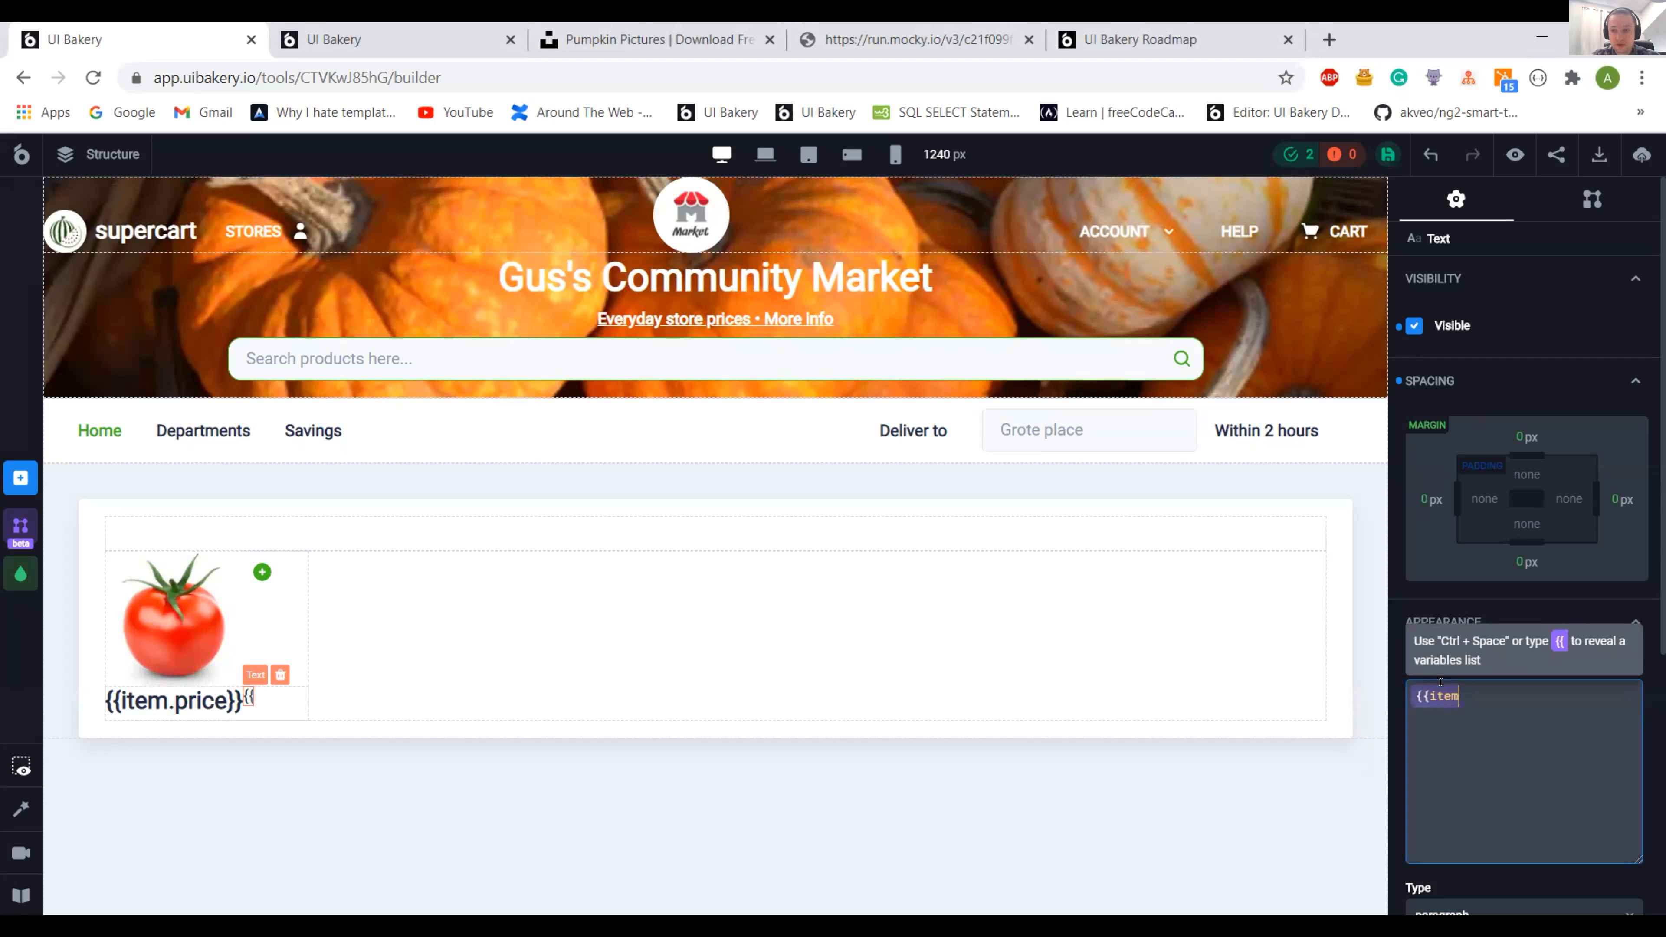
pyautogui.write('.pr')
pyautogui.hotkey('ctrl', '4')
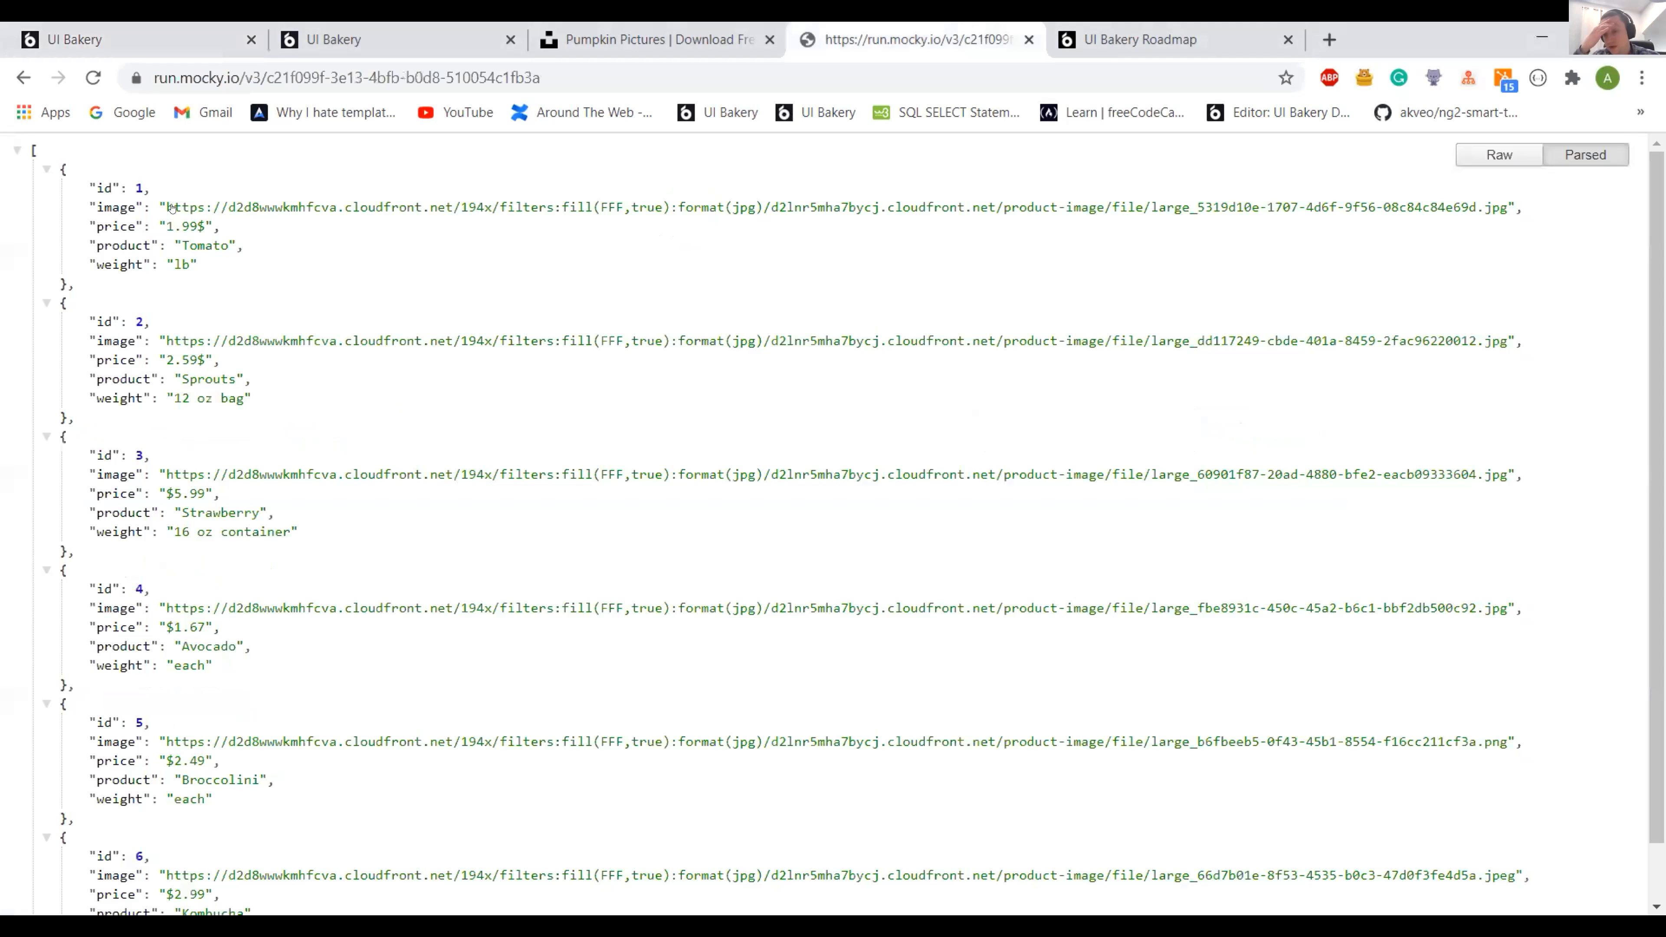
pyautogui.click(146, 41)
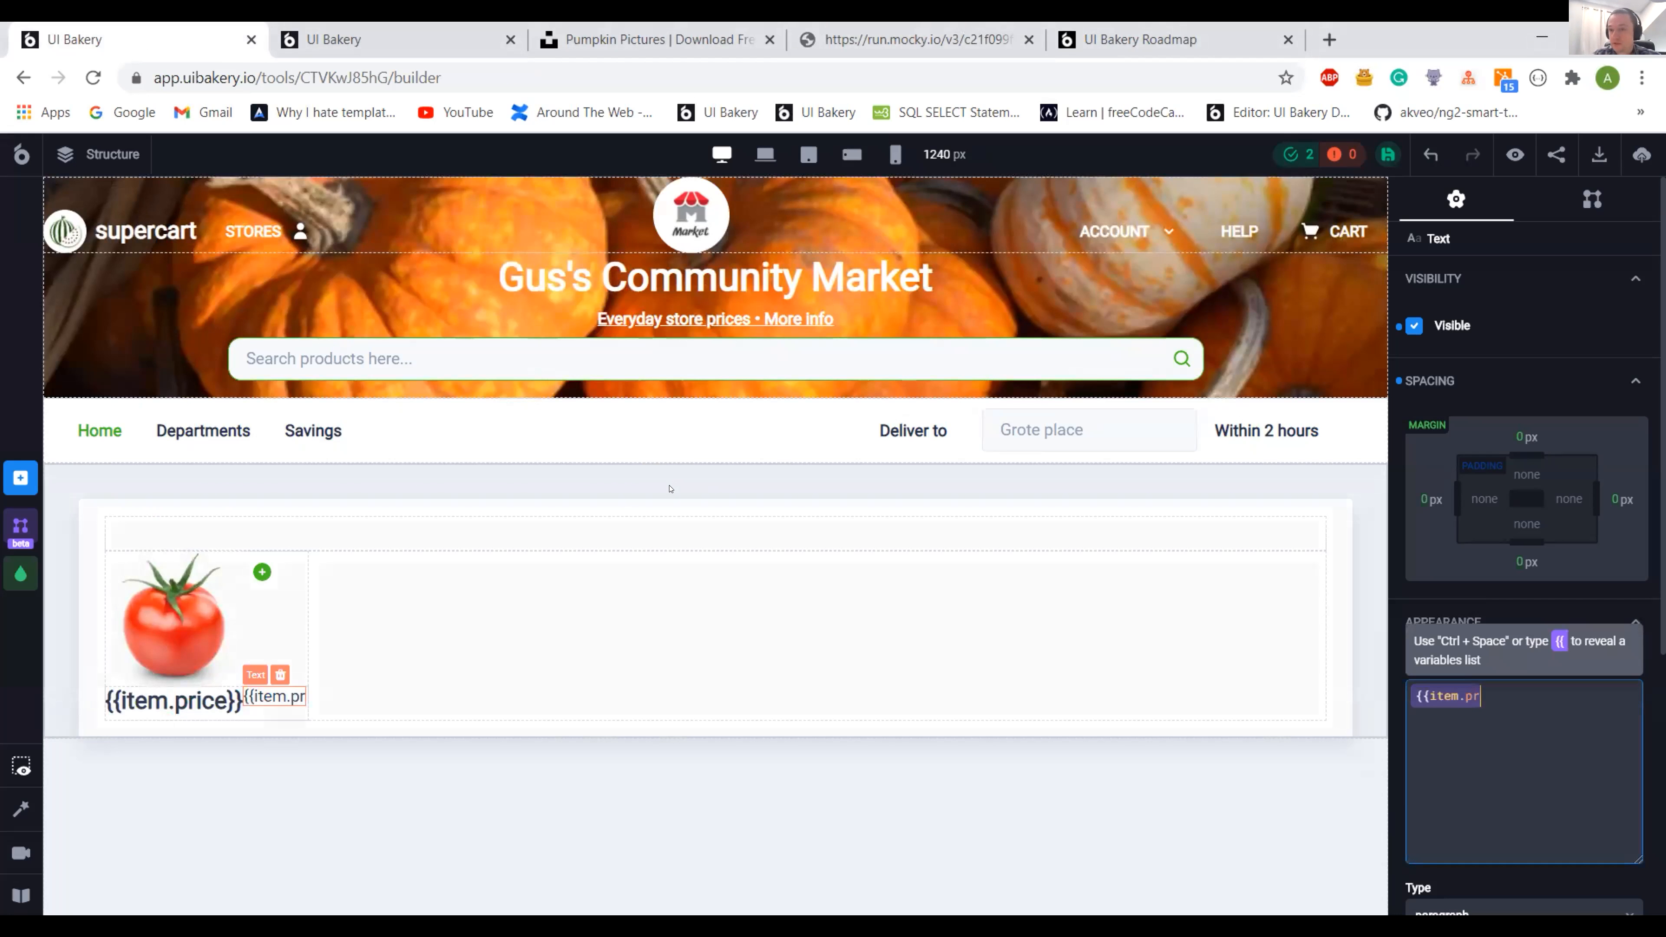
pyautogui.write('oduct}}')
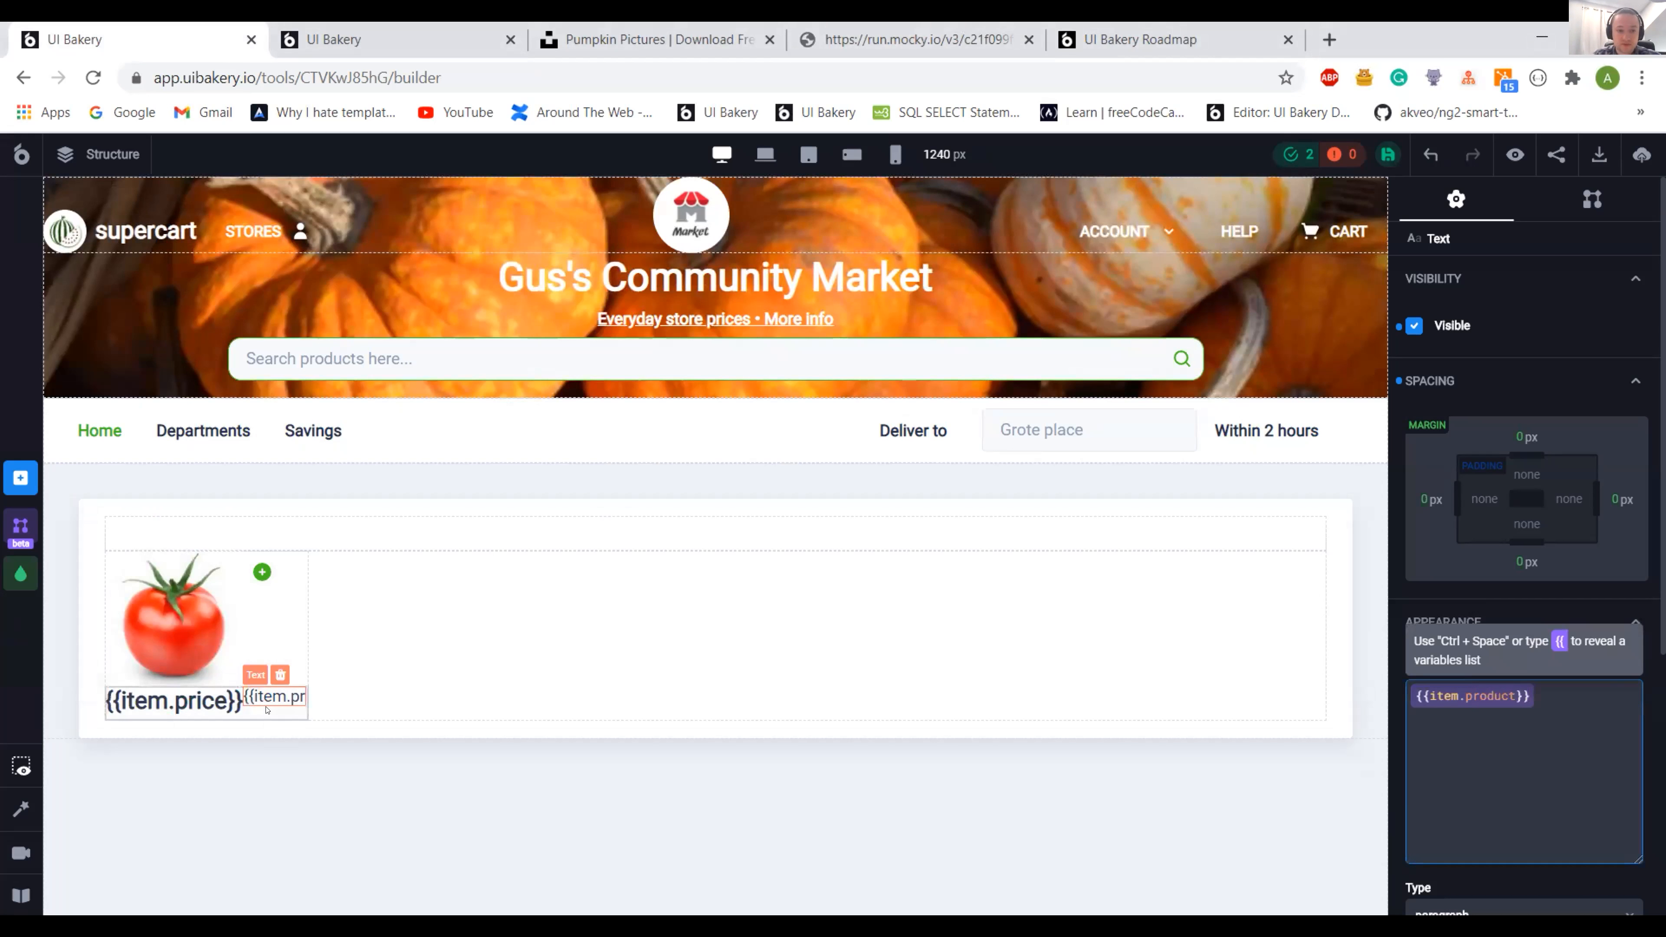
# - Set the Space around the price and product texts to vertical direction and give the price heading an 8 px bottom margin
pyautogui.click(267, 711)
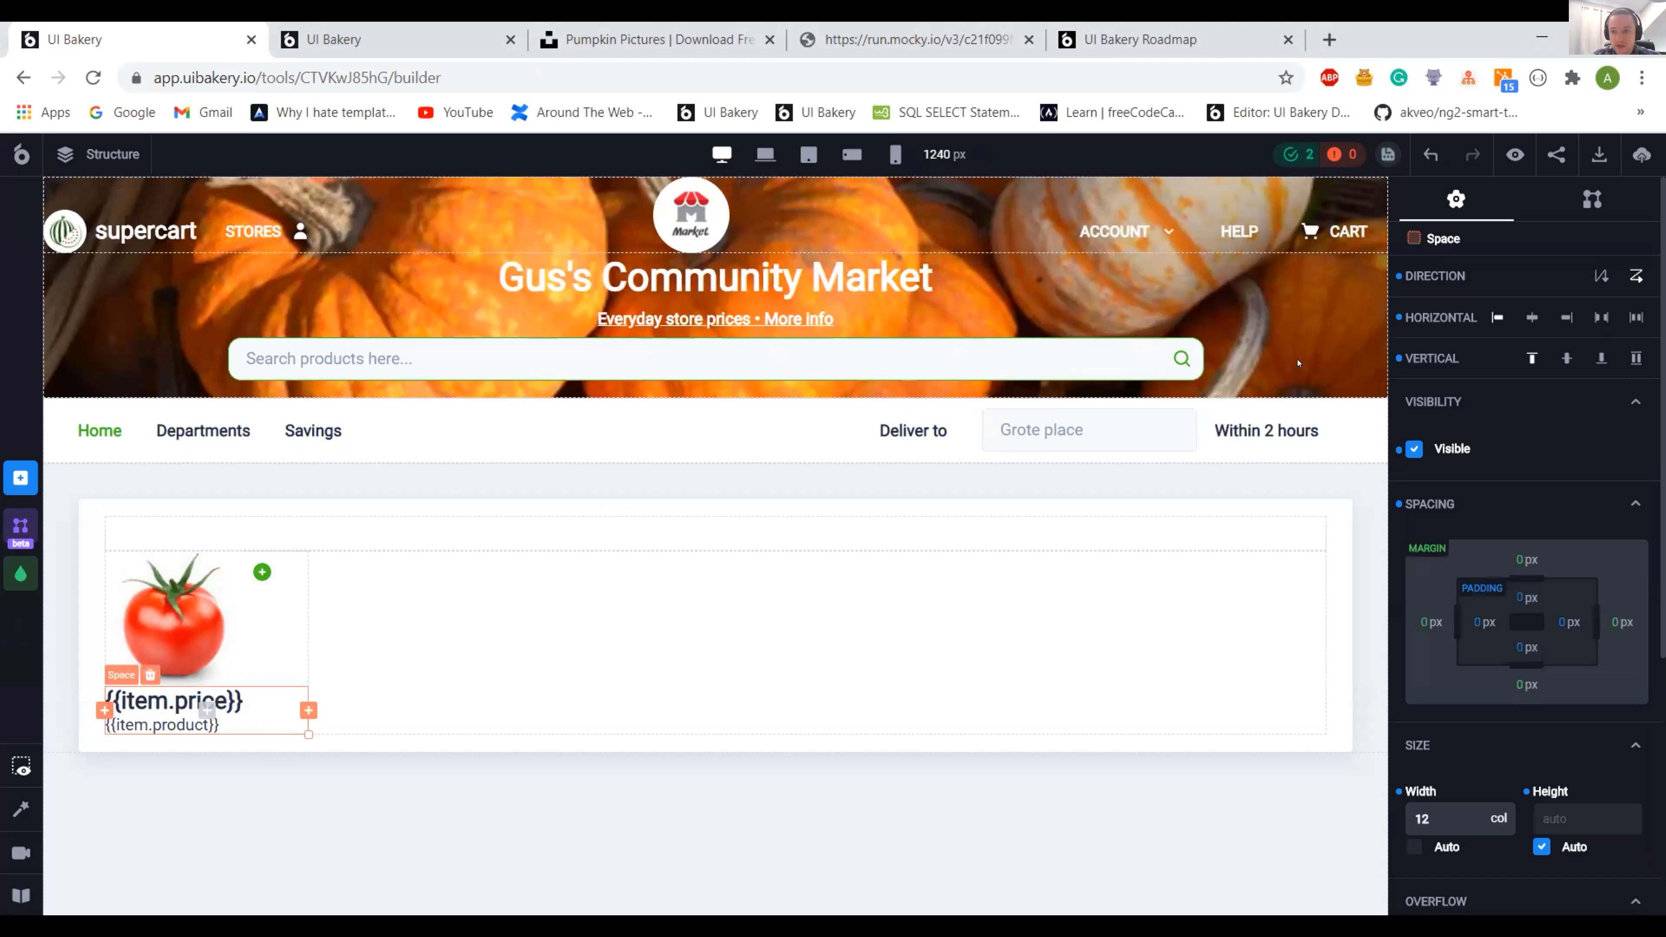
pyautogui.click(1601, 275)
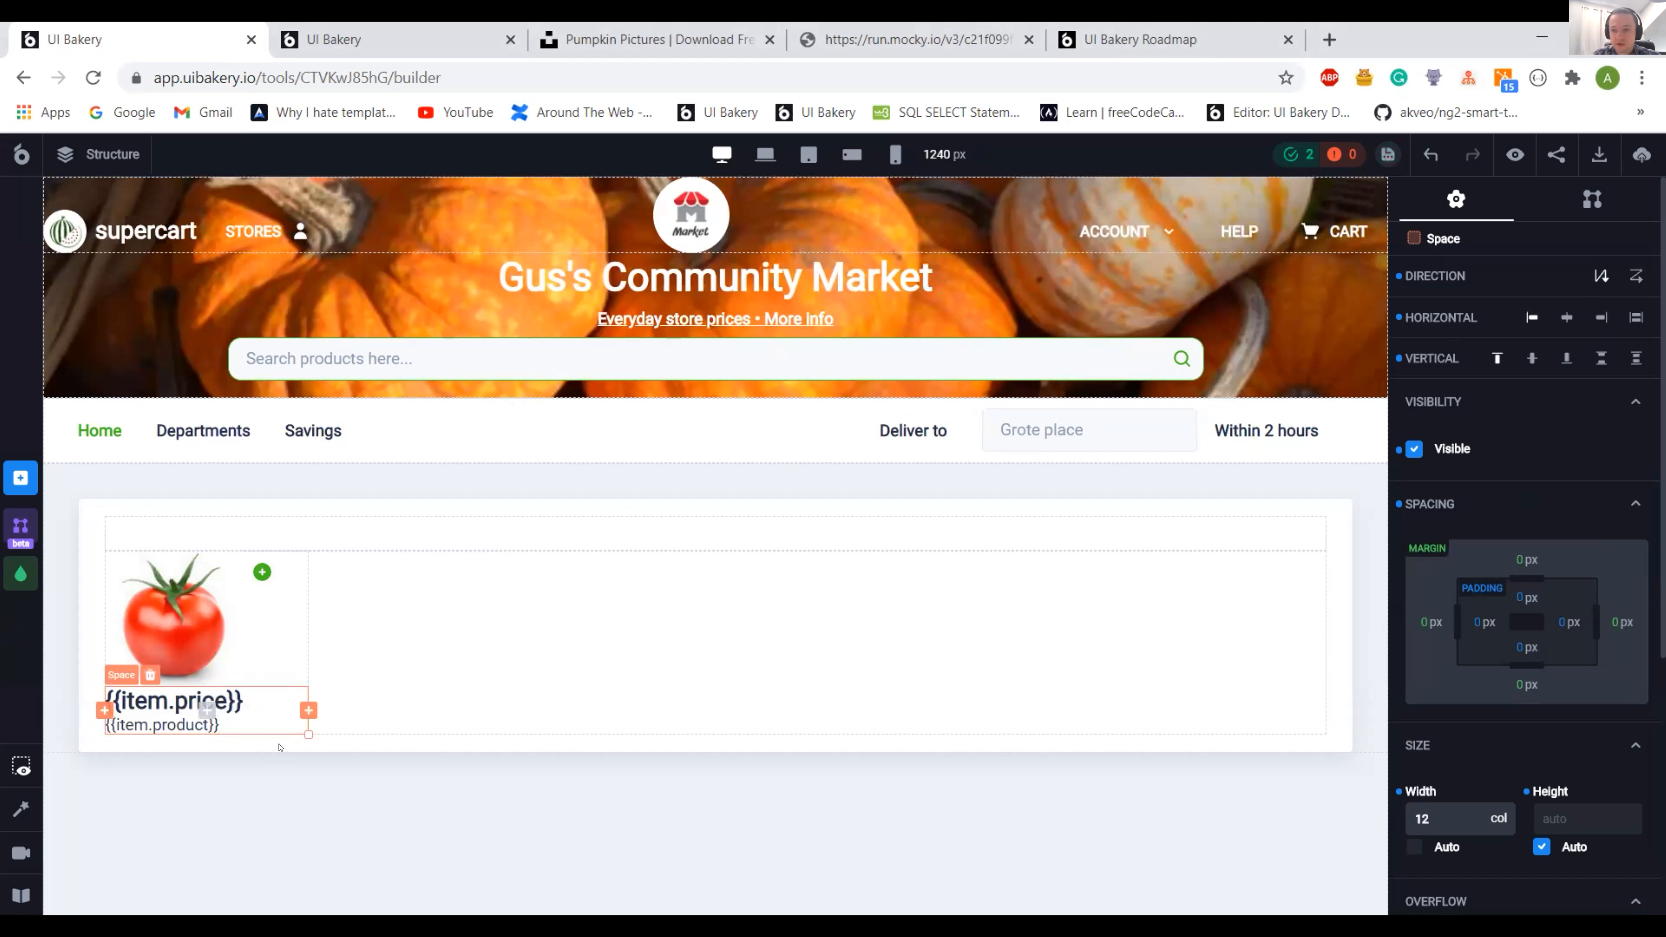
pyautogui.click(151, 699)
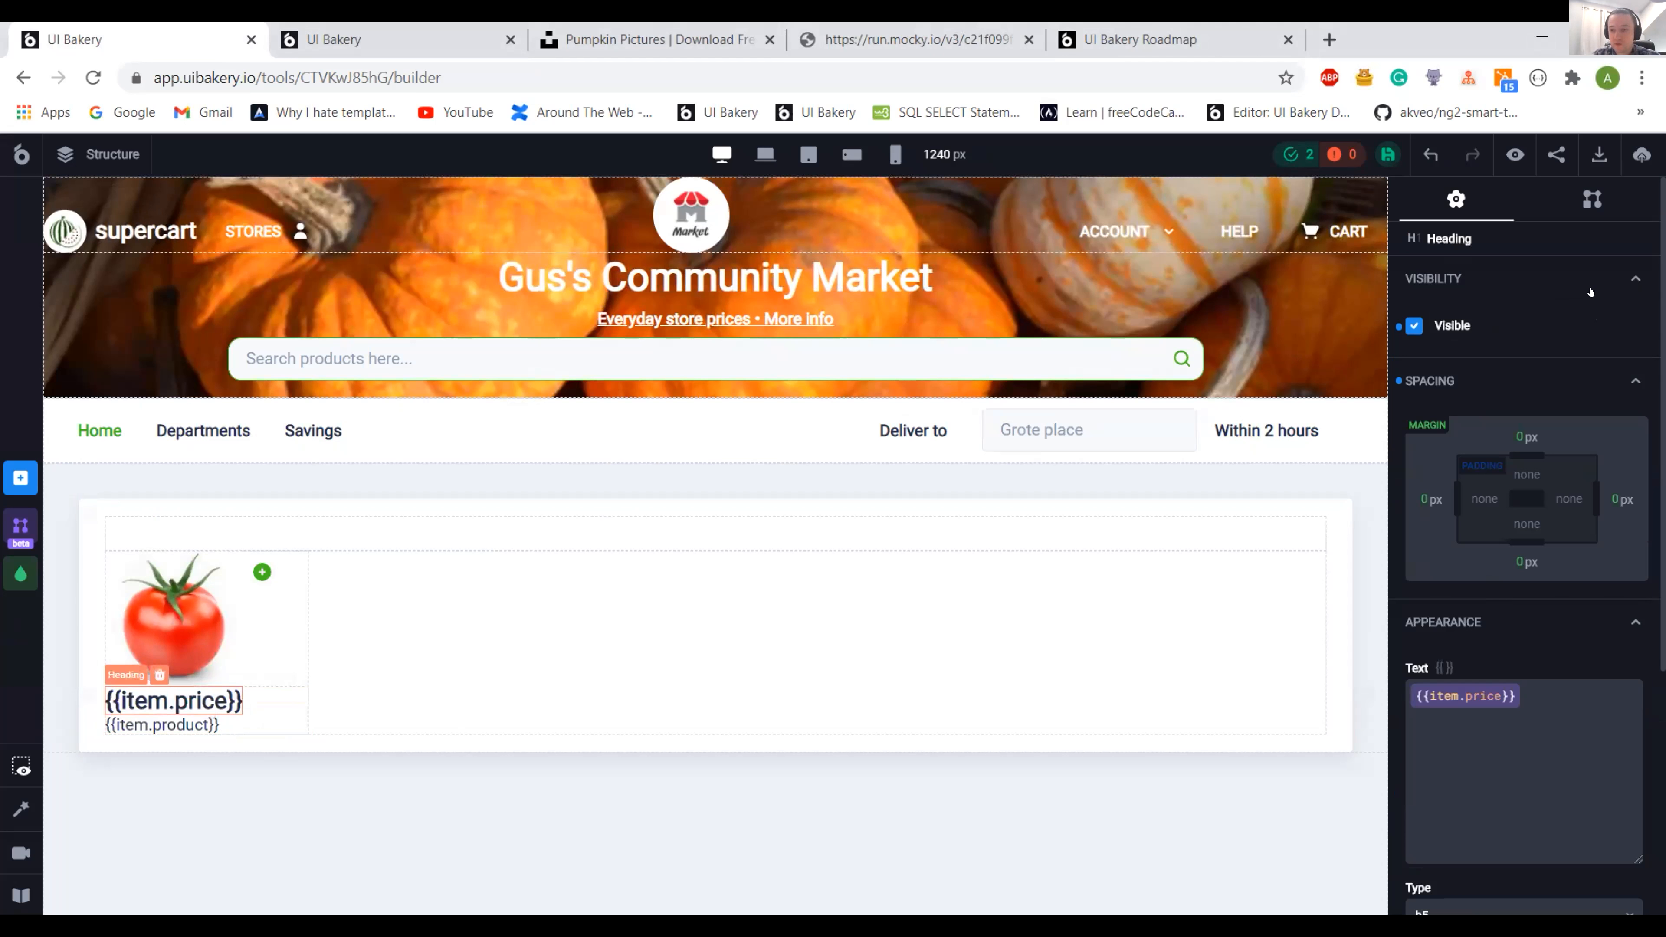
pyautogui.click(1510, 557)
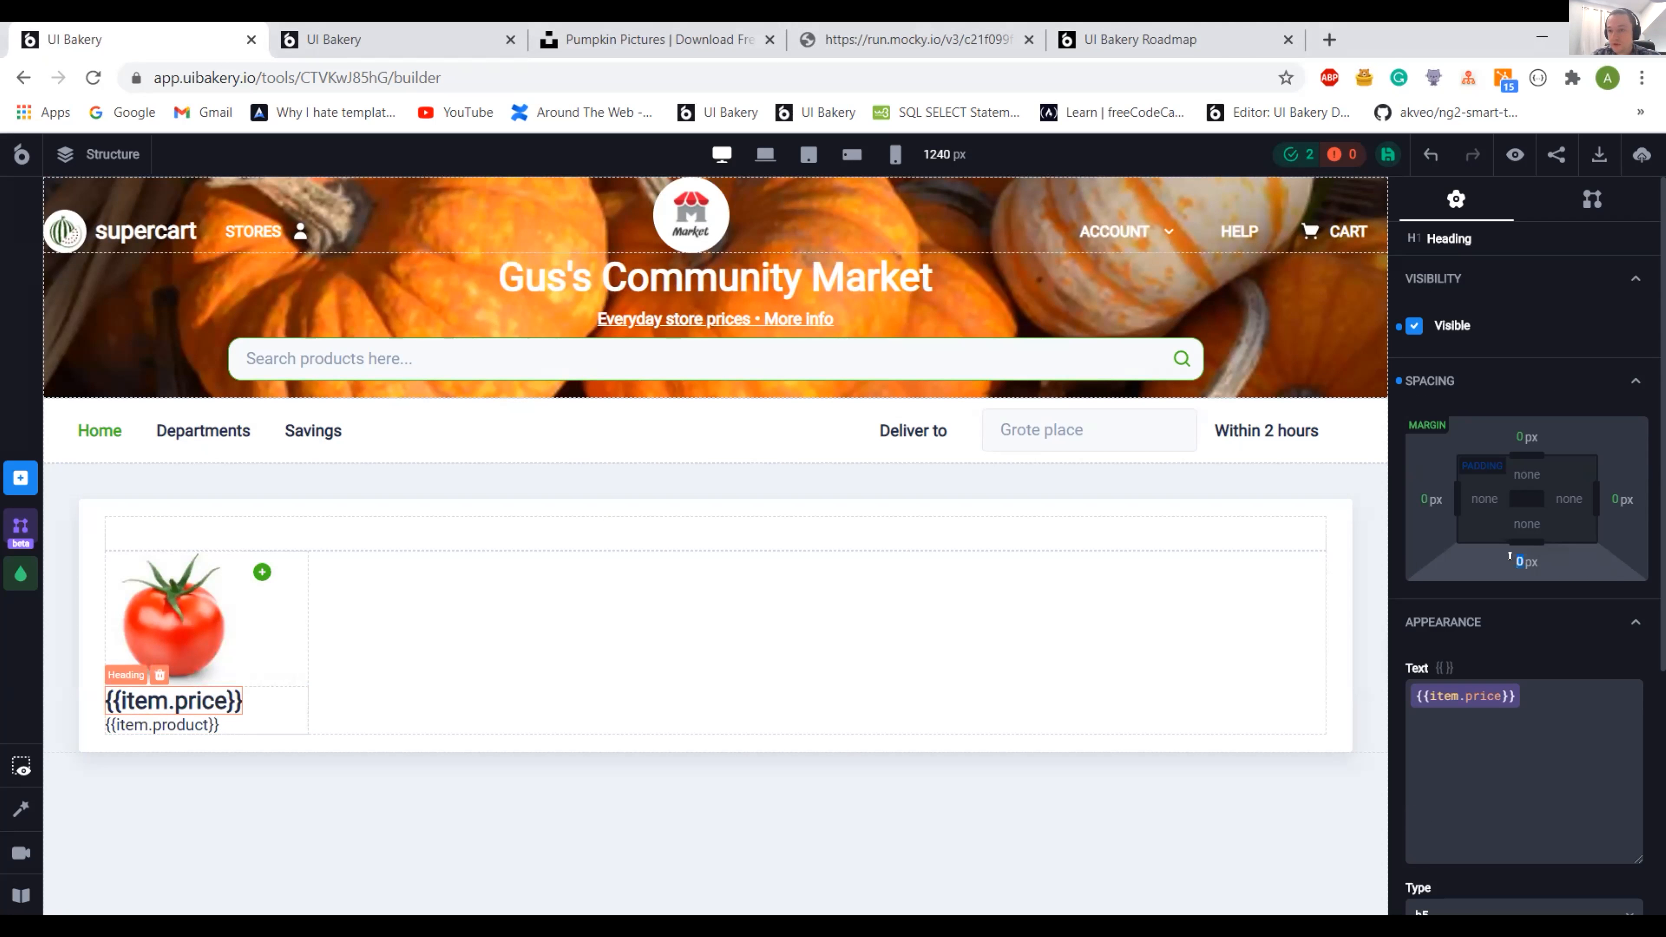
pyautogui.write('8')
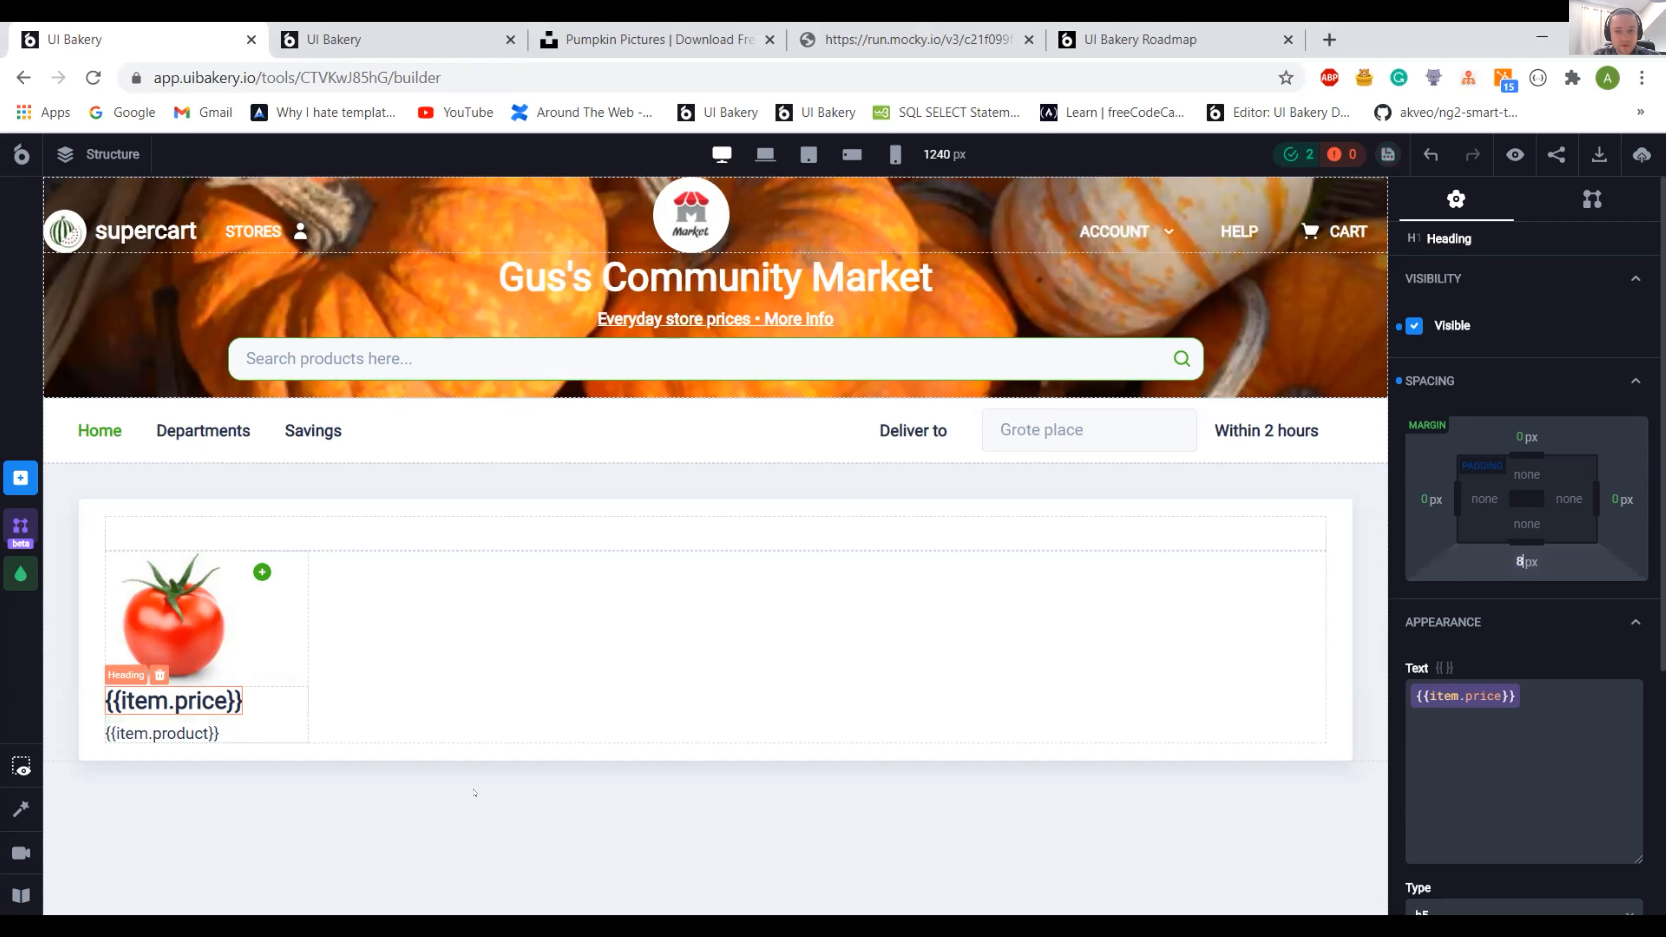
# - Duplicate the {{item.product}} text within the same Space and set the upper copy's bottom margin to 8 px
pyautogui.click(169, 734)
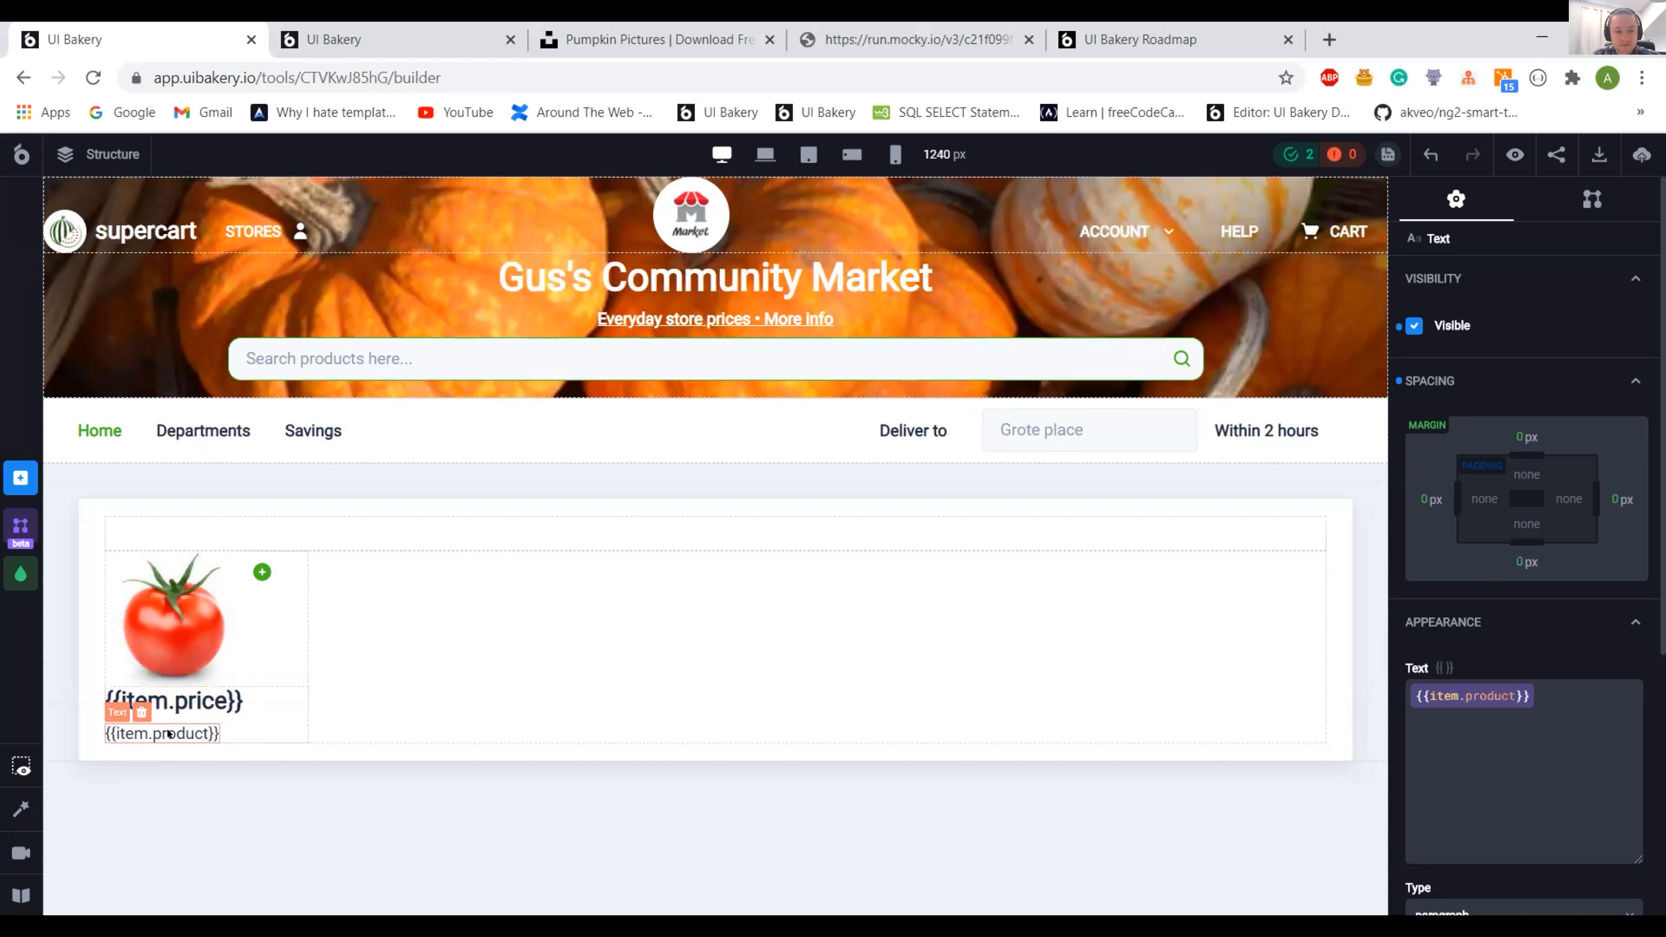
pyautogui.click(257, 721)
pyautogui.hotkey('ctrl', 'v')
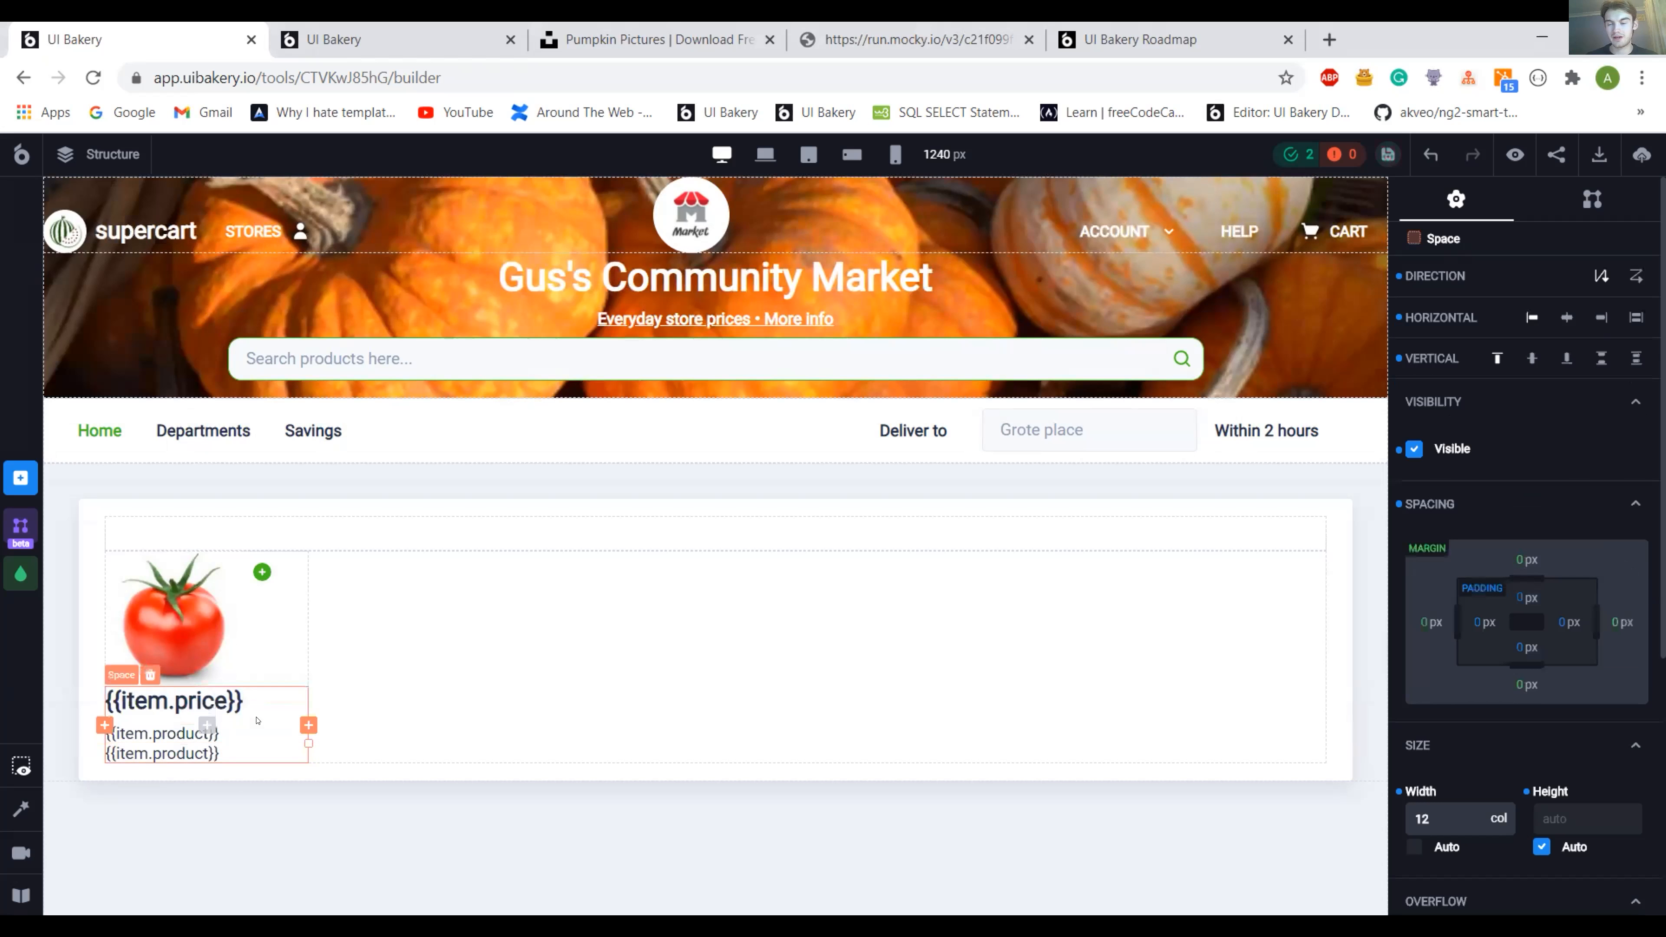
pyautogui.click(140, 735)
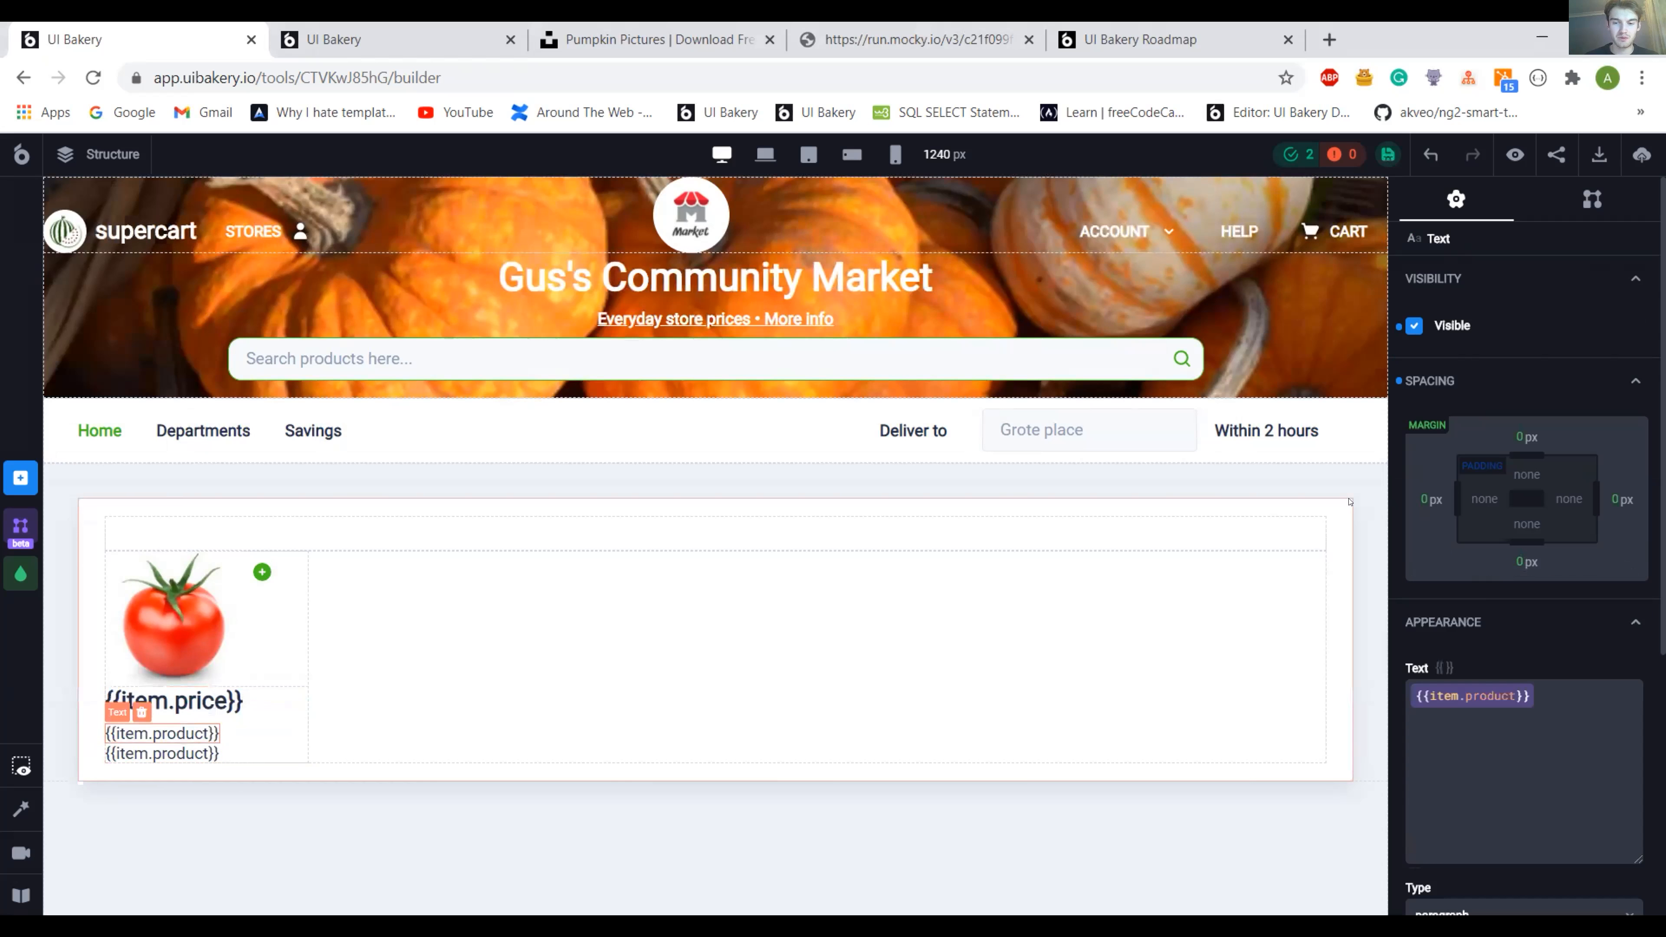
pyautogui.click(1510, 555)
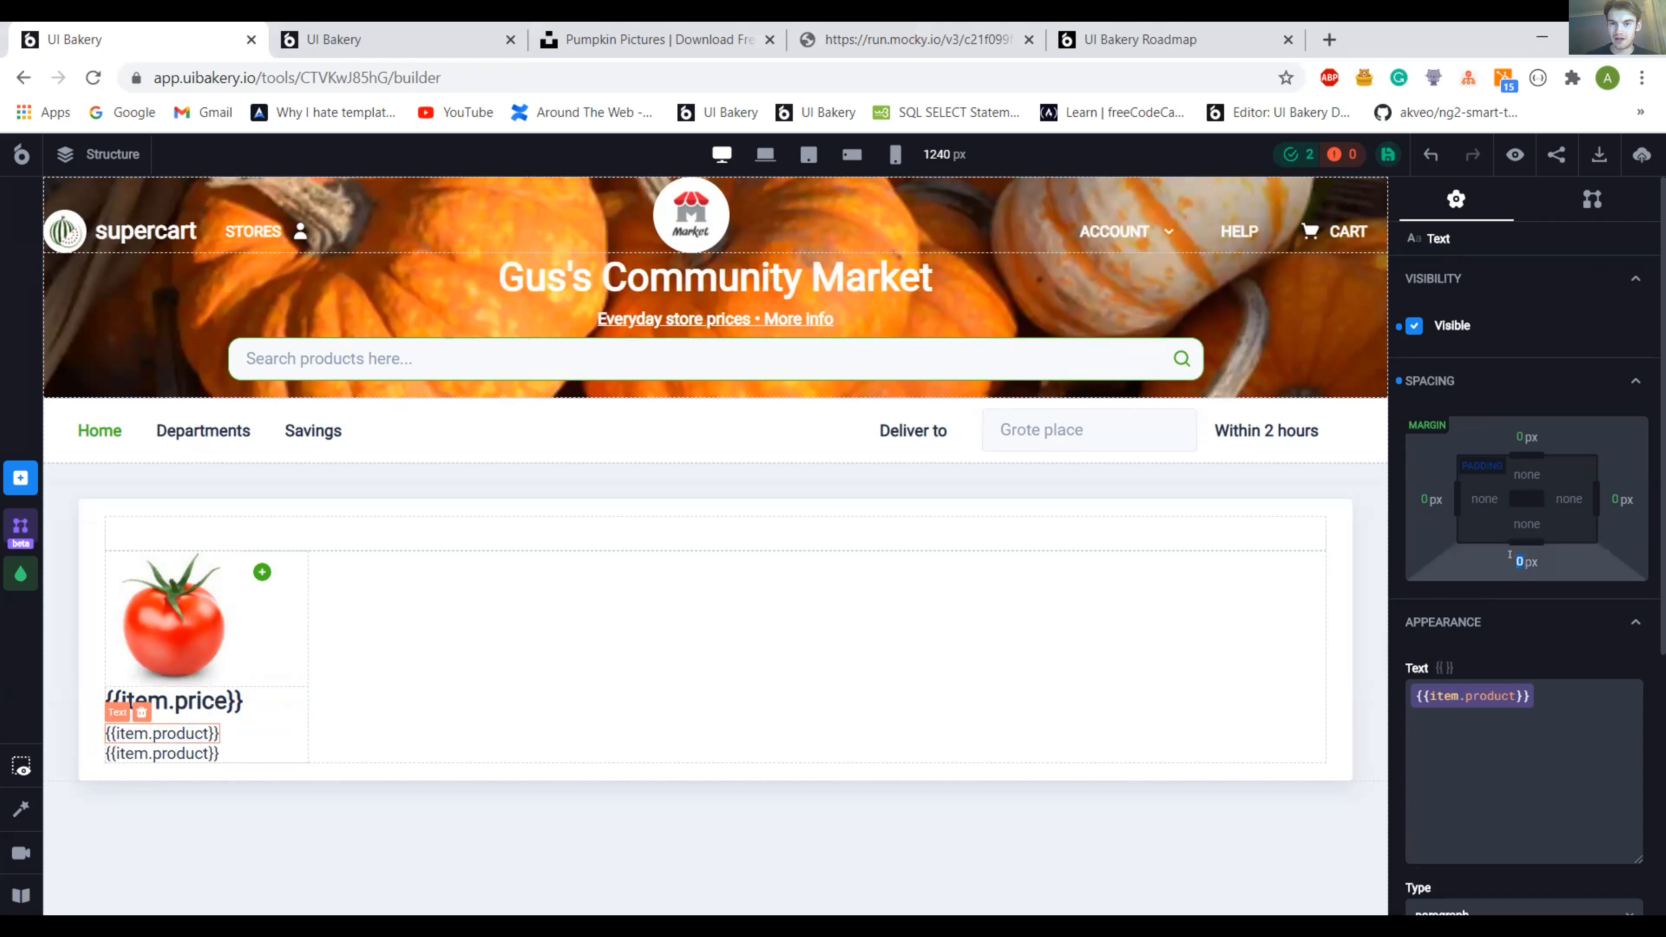
pyautogui.write('8')
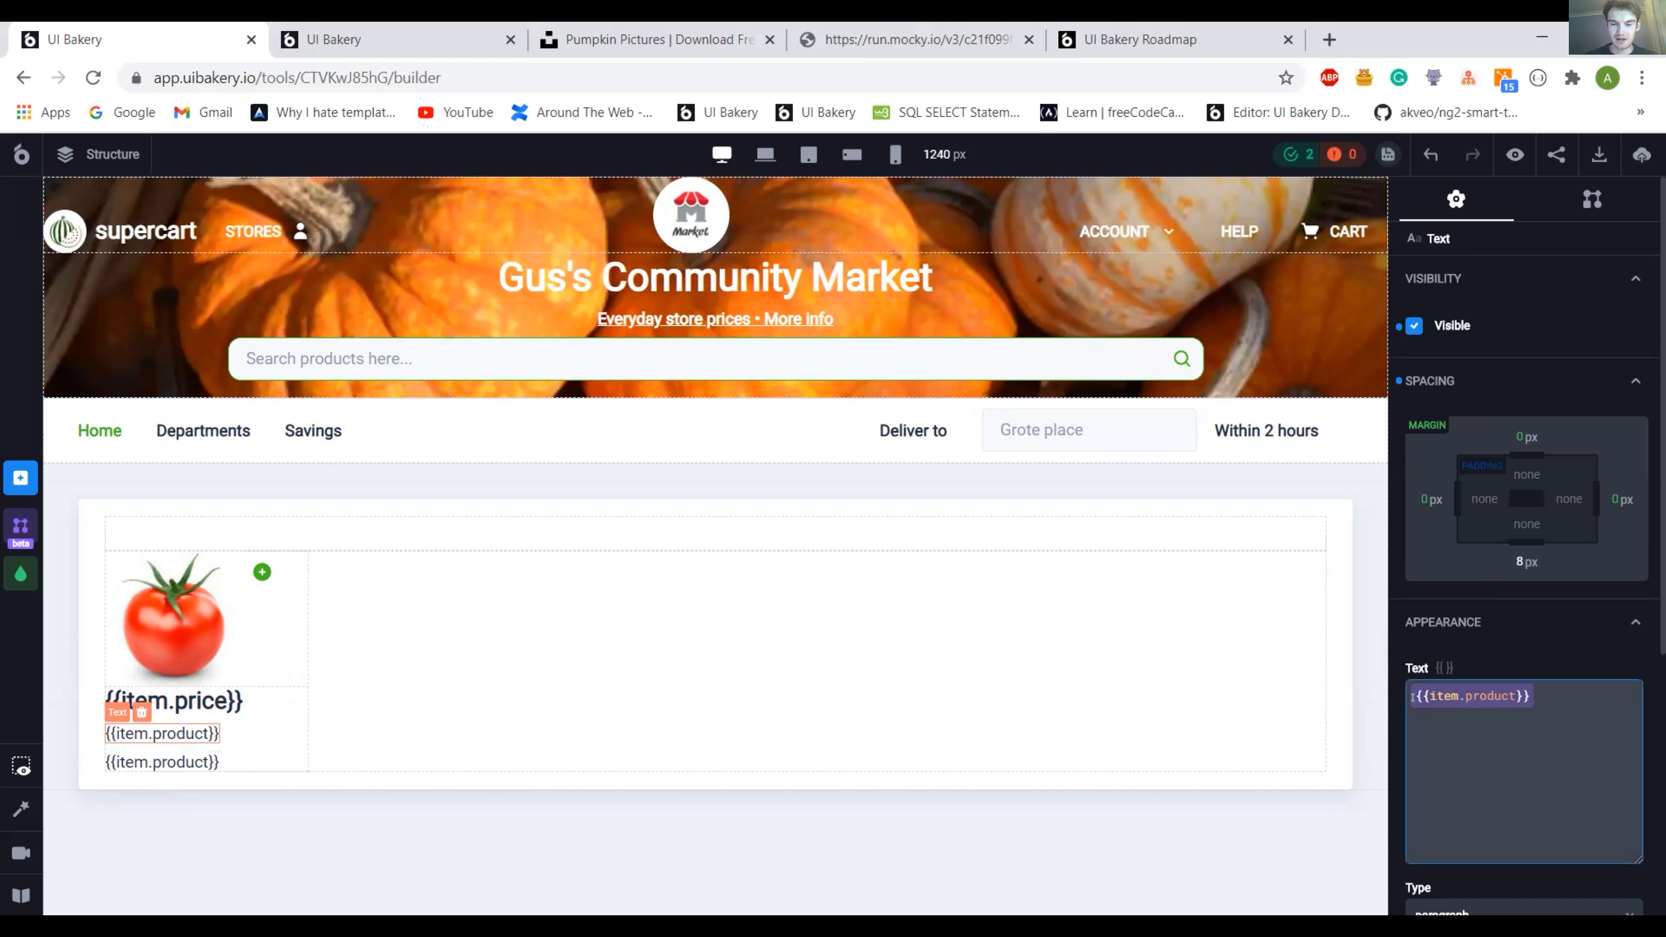
# - Change the lower {{item.product}} copy's variable to {{item.weight}}
pyautogui.click(162, 762)
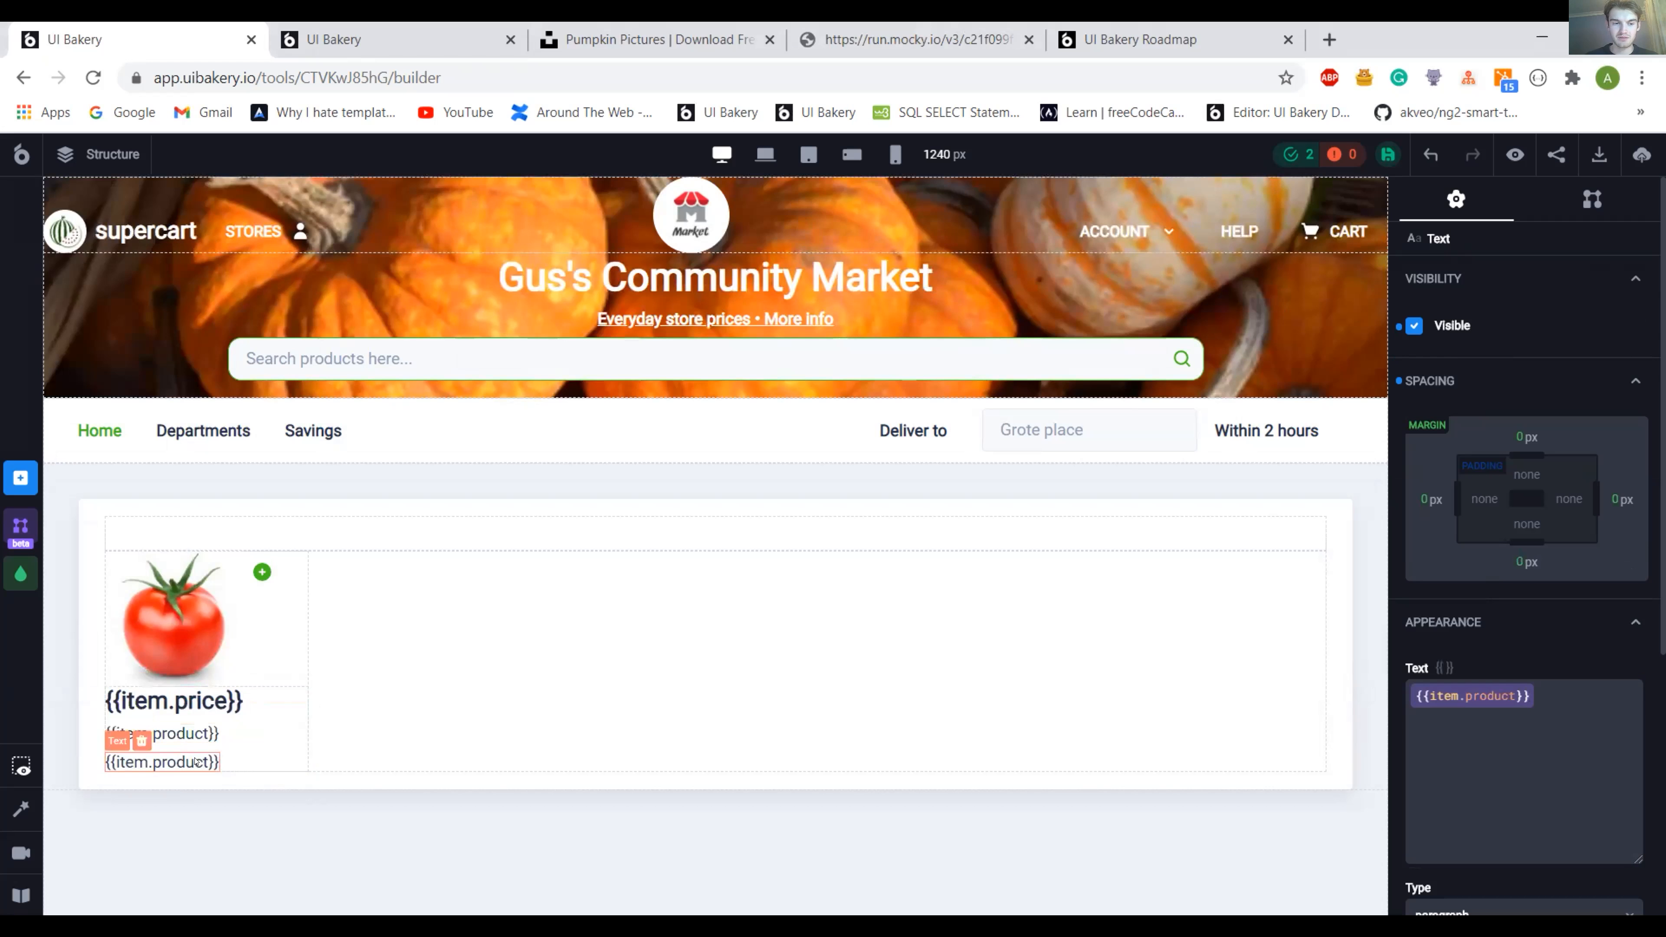
pyautogui.click(1462, 696)
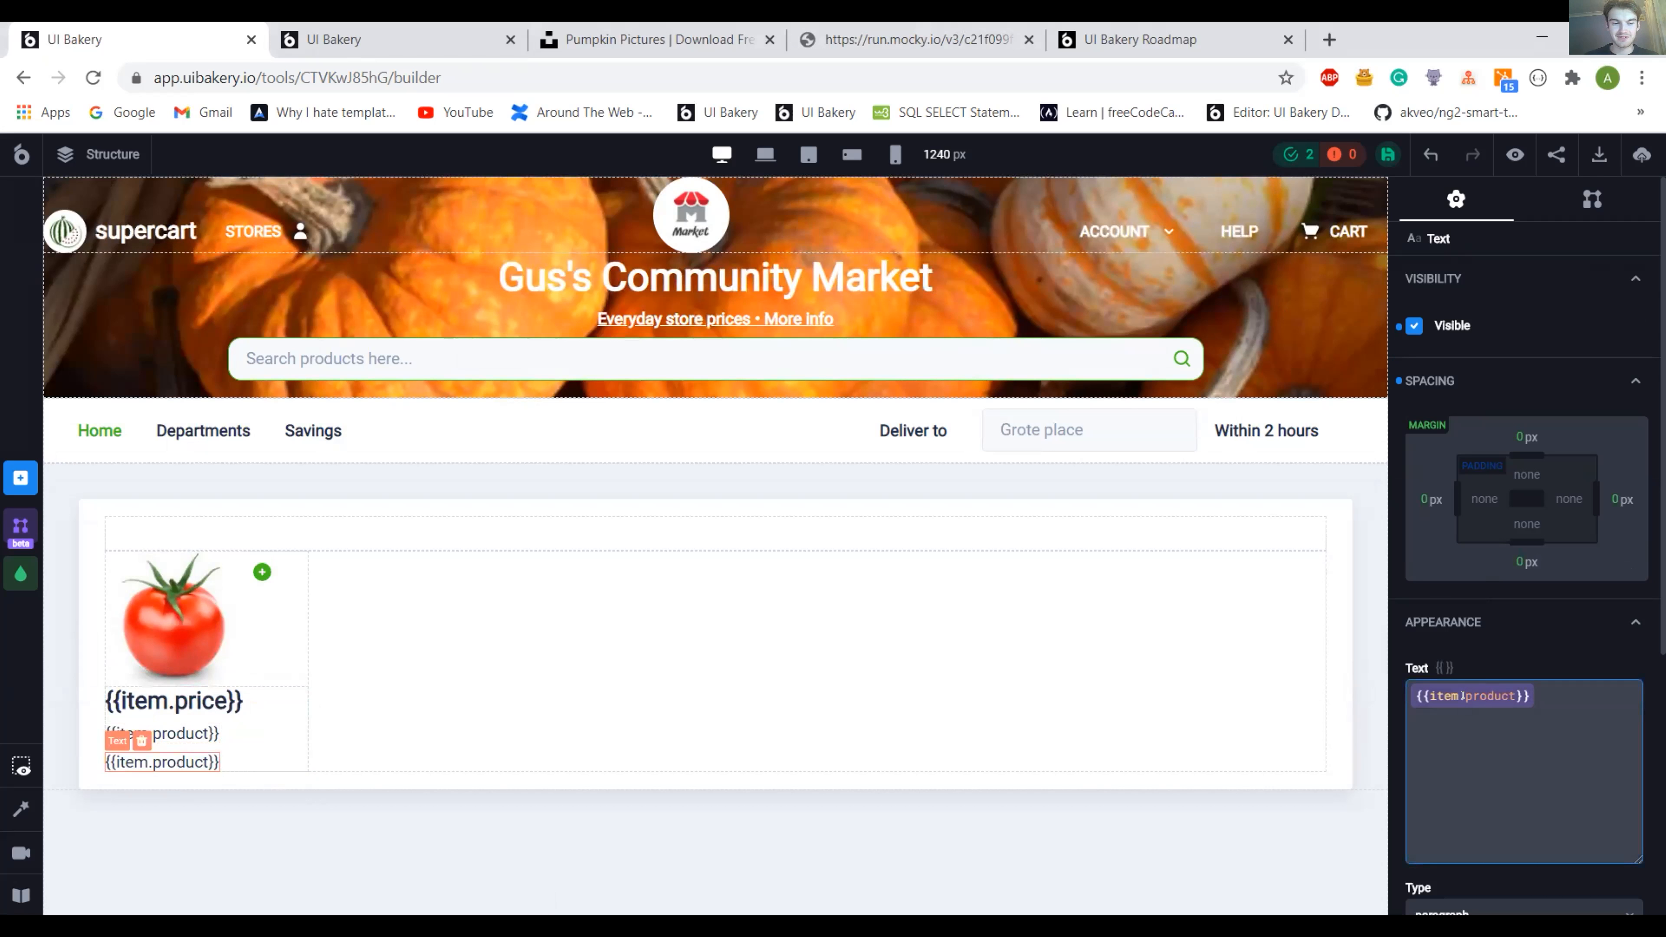
pyautogui.doubleClick(1506, 696)
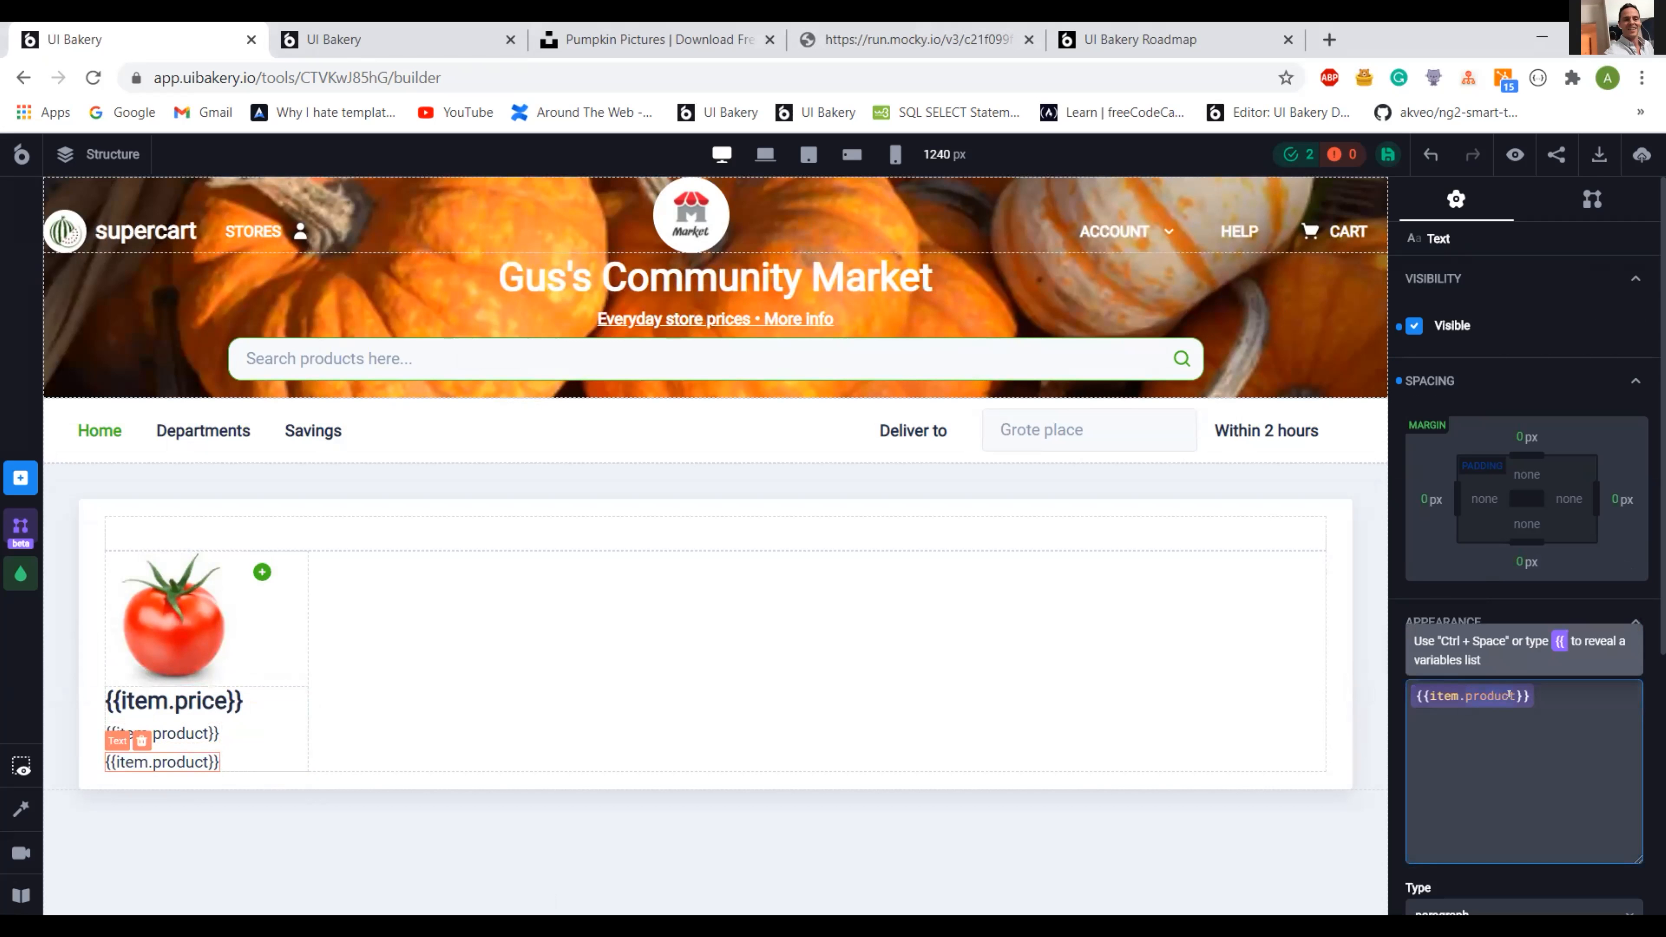
pyautogui.write('weight')
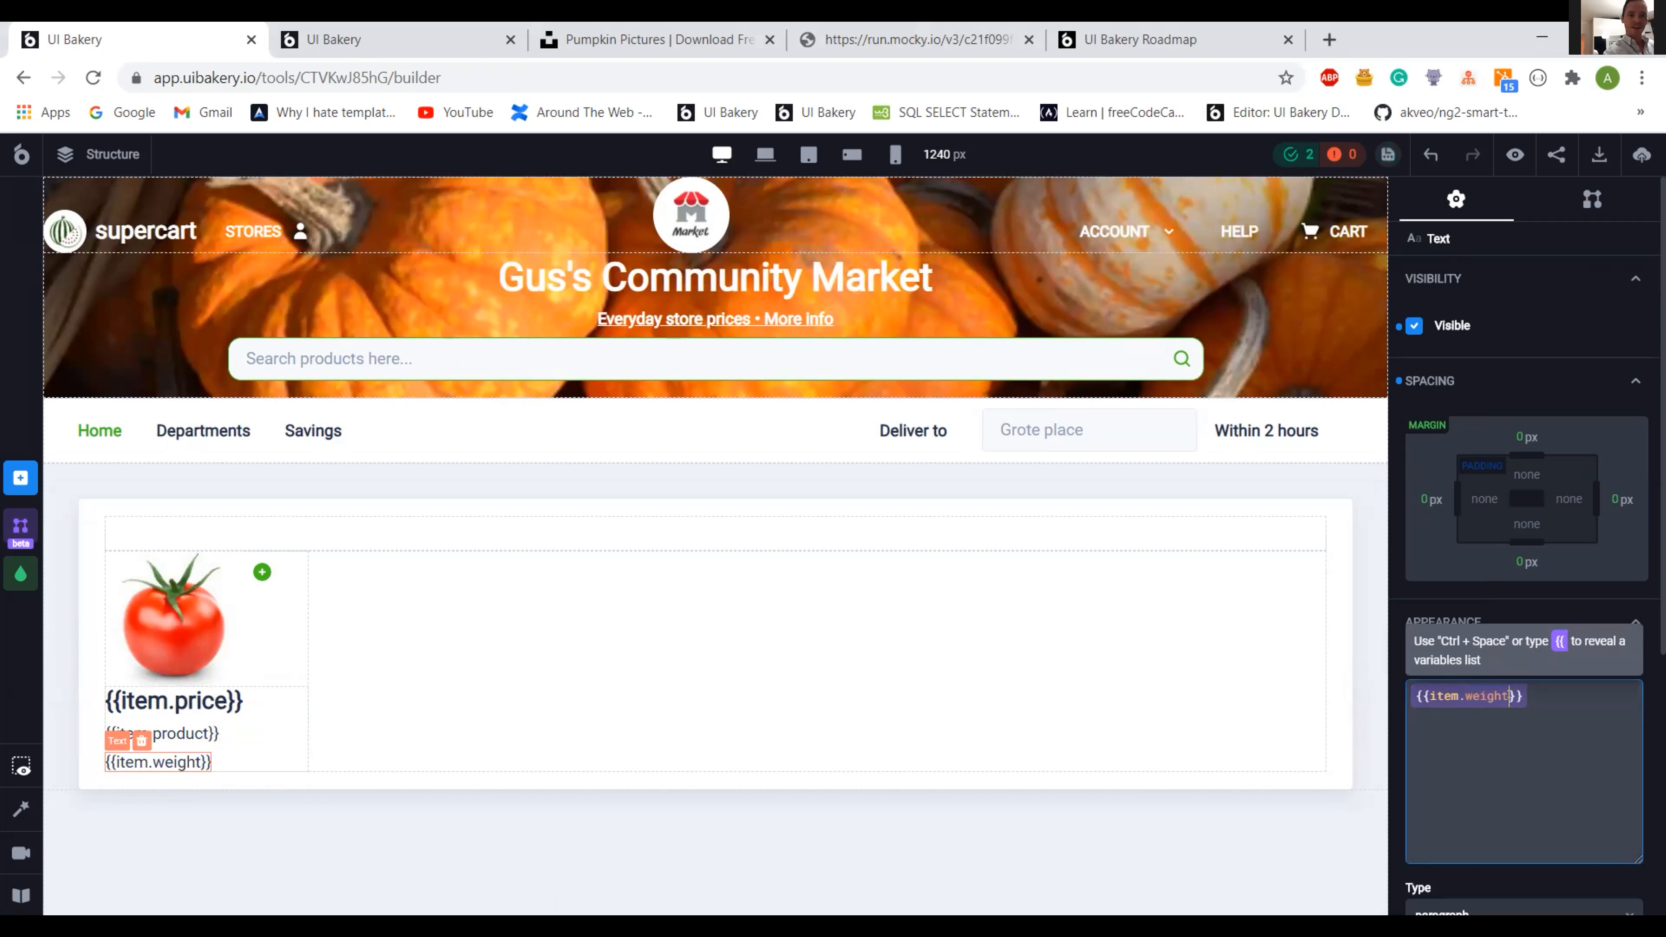
# - Preview the repeated product cards with the browser in full screen, and return to the builder
pyautogui.click(1513, 155)
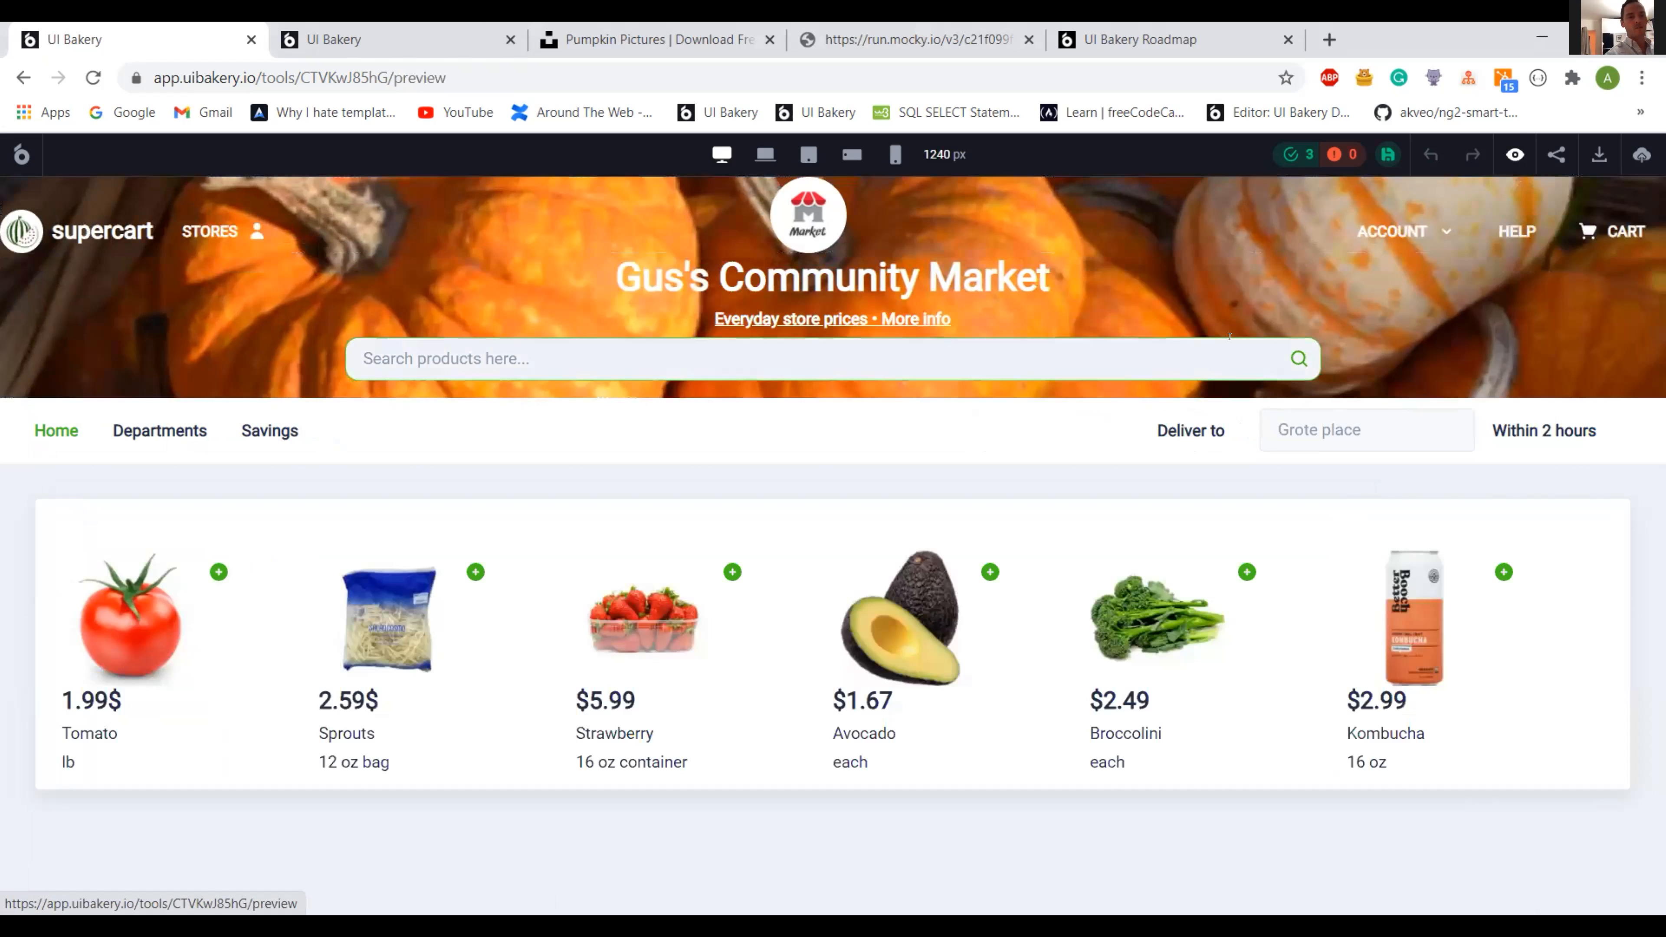
pyautogui.press('F11')
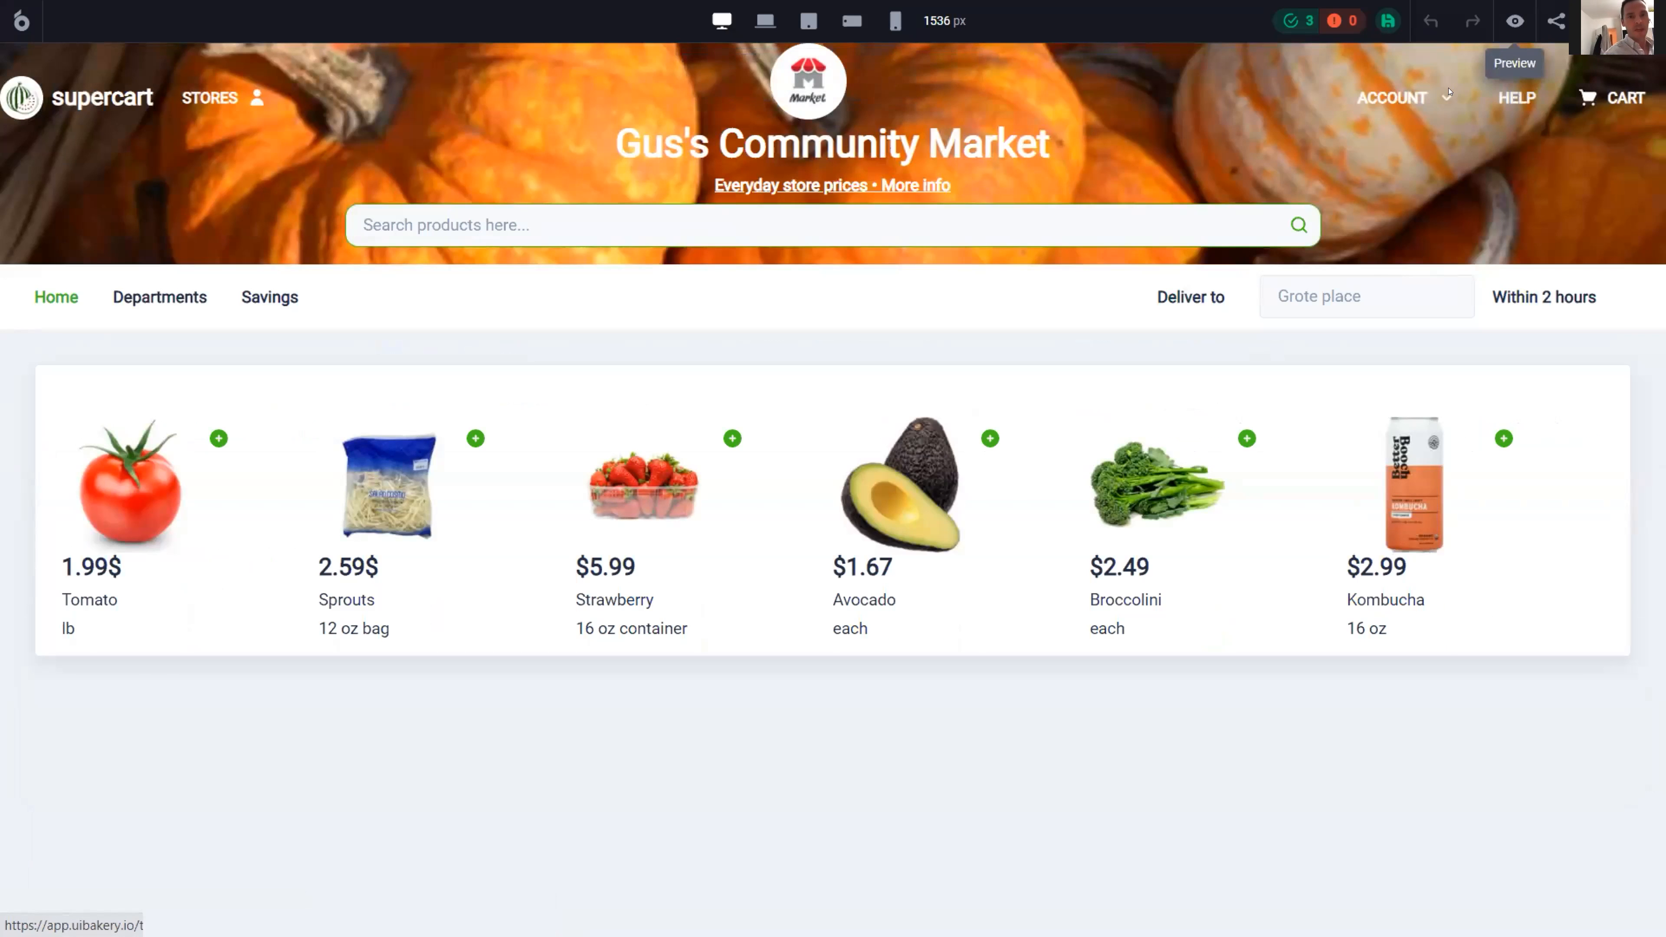
pyautogui.click(1509, 25)
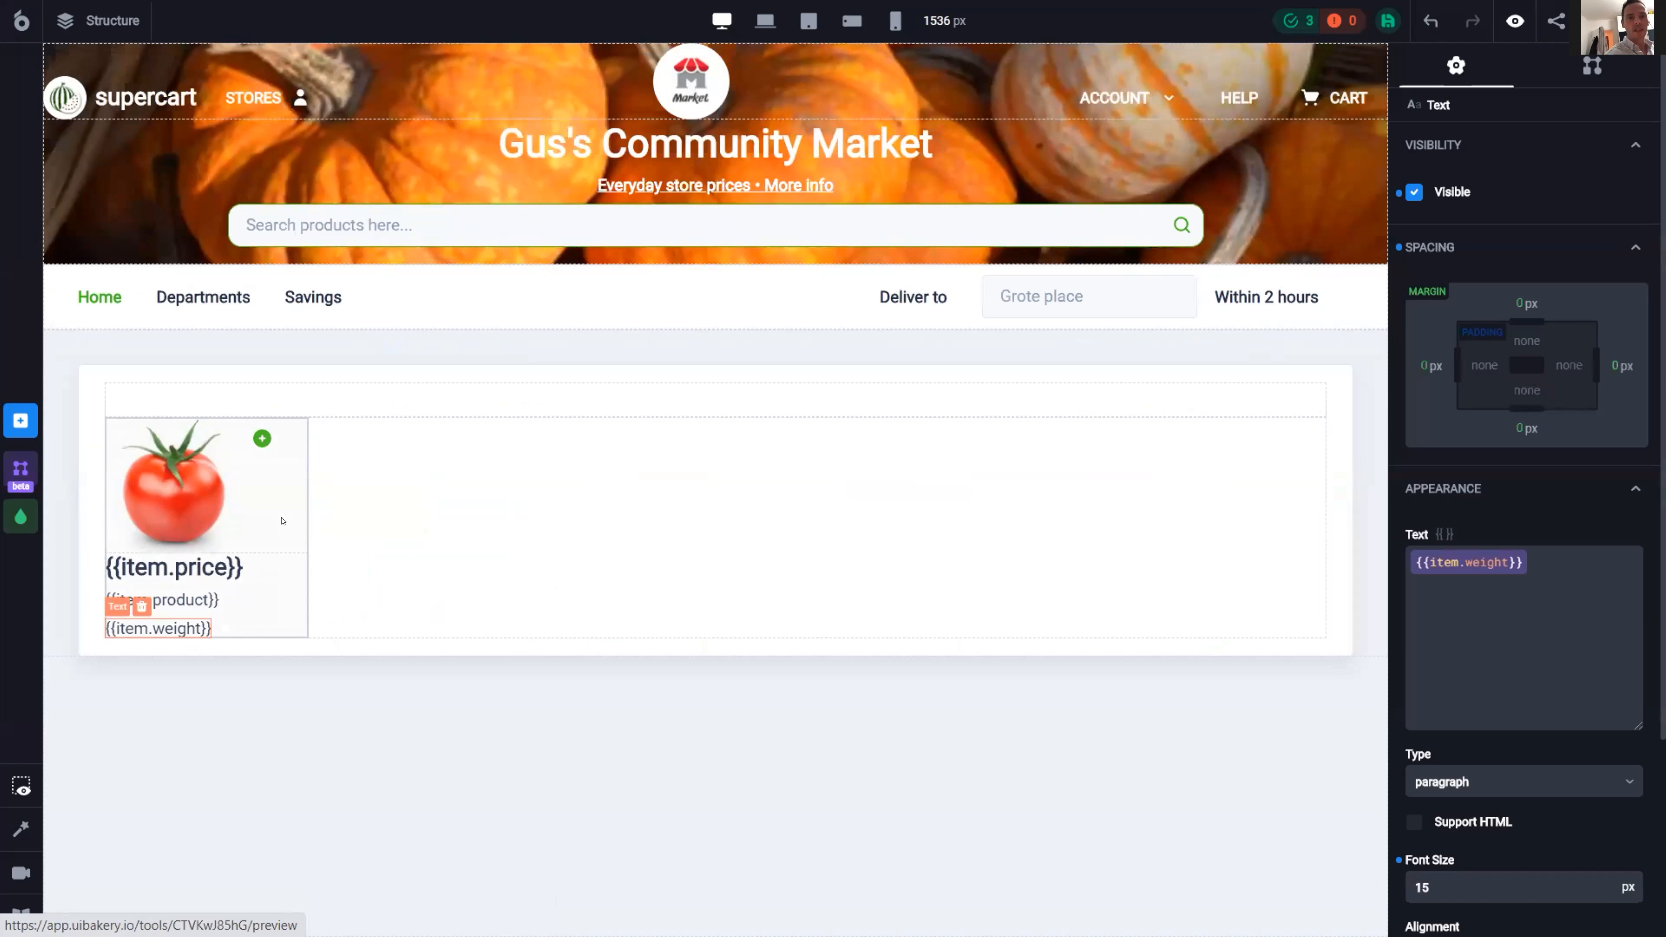
# - Set the bottom margin of the product image to 8 px
pyautogui.click(281, 521)
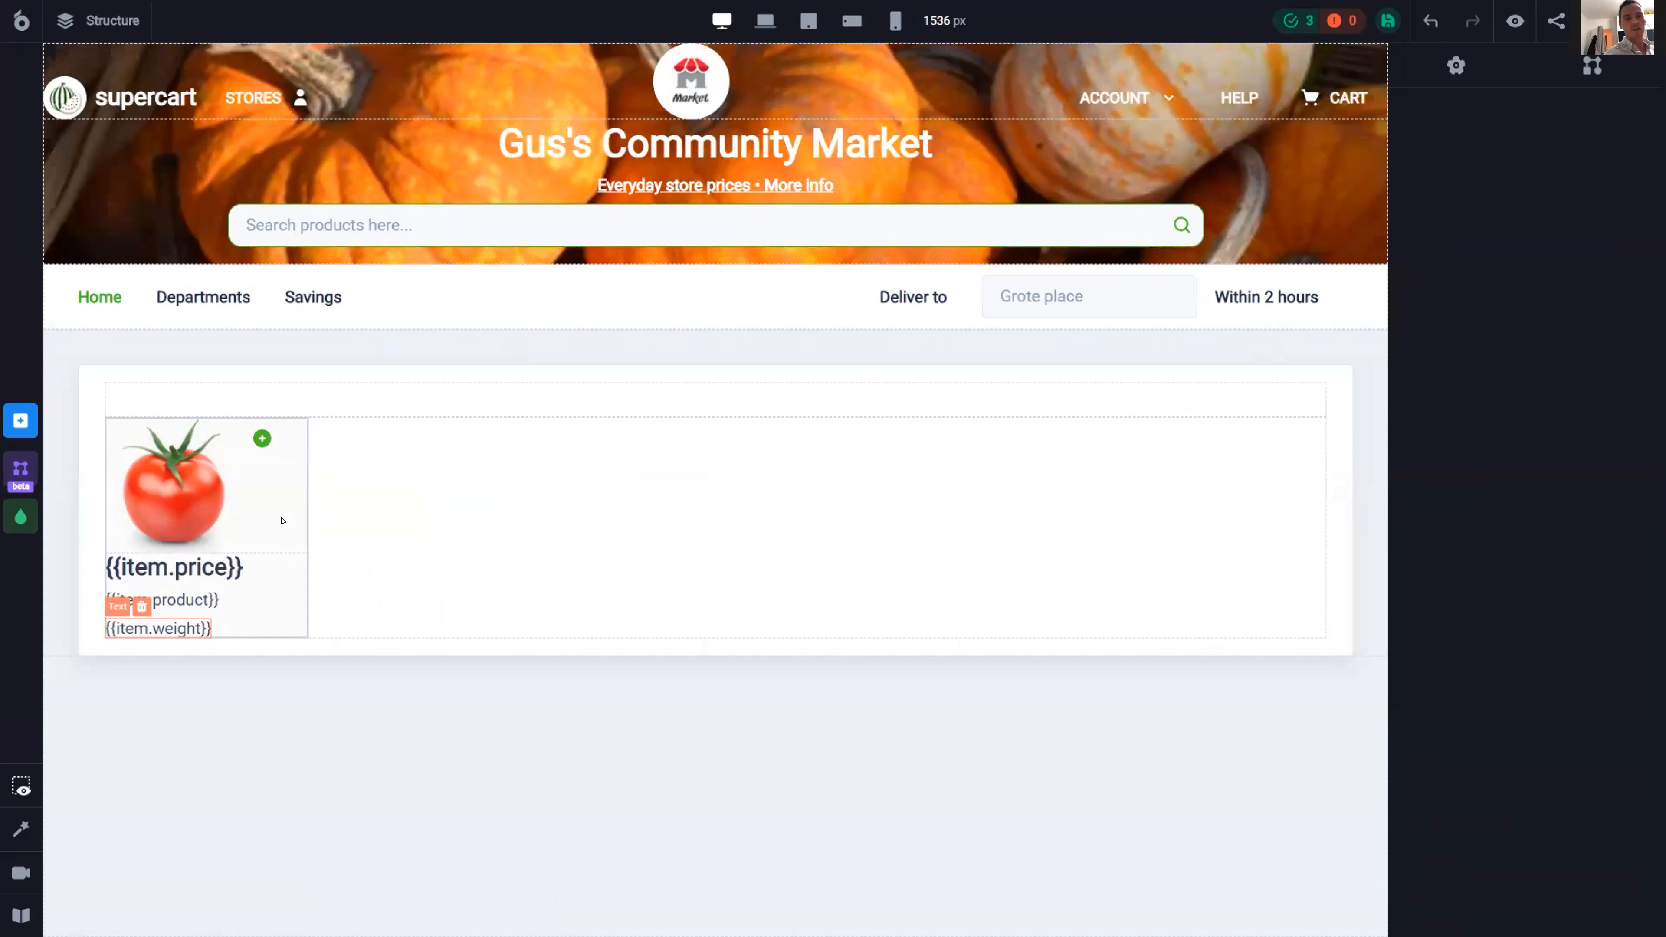
pyautogui.click(182, 507)
pyautogui.click(1510, 425)
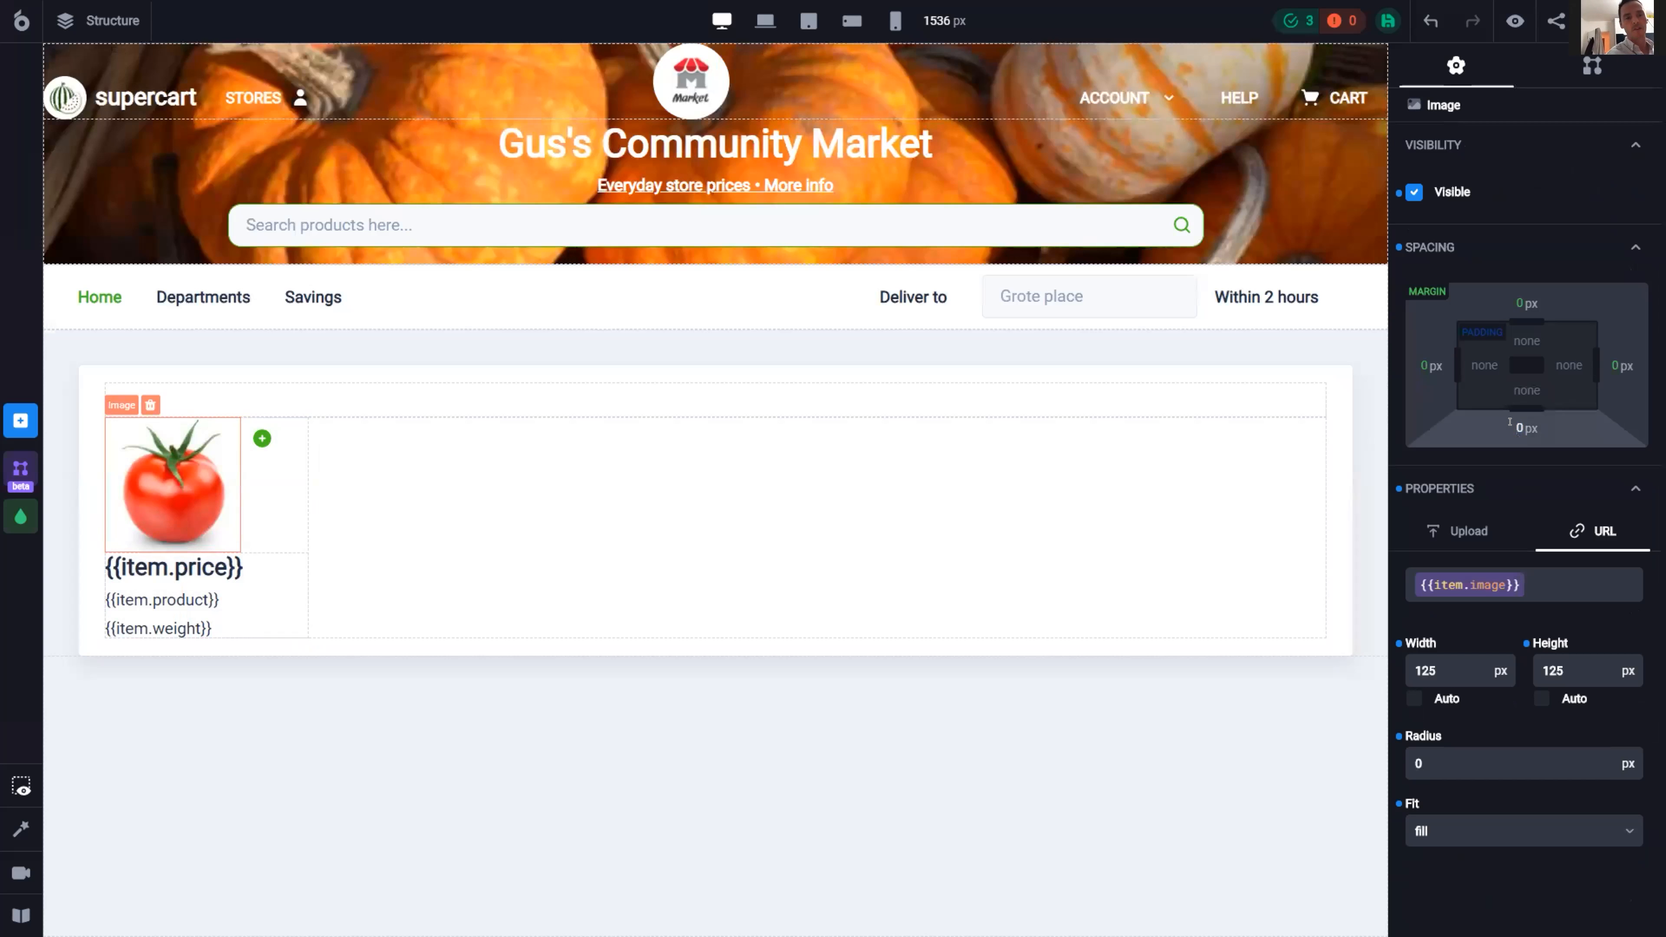
pyautogui.write('8')
pyautogui.press('BackSpace')
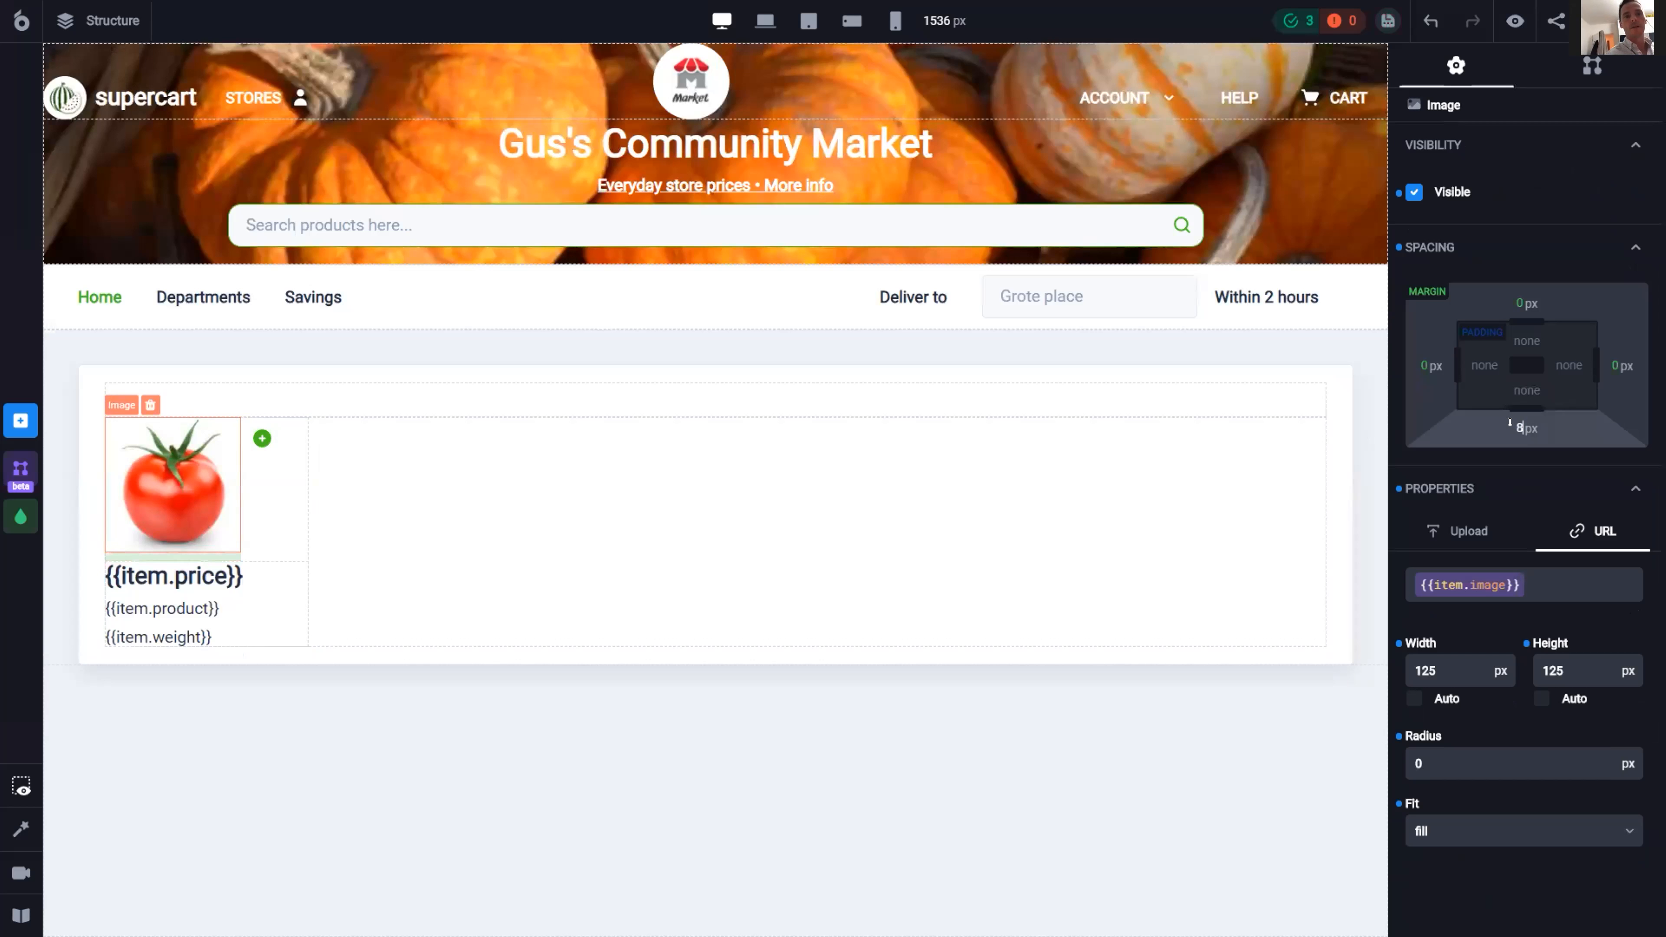
# - Preview the product cards with the new image spacing, and return to the builder with the {{item.product}} text selected
pyautogui.click(1516, 21)
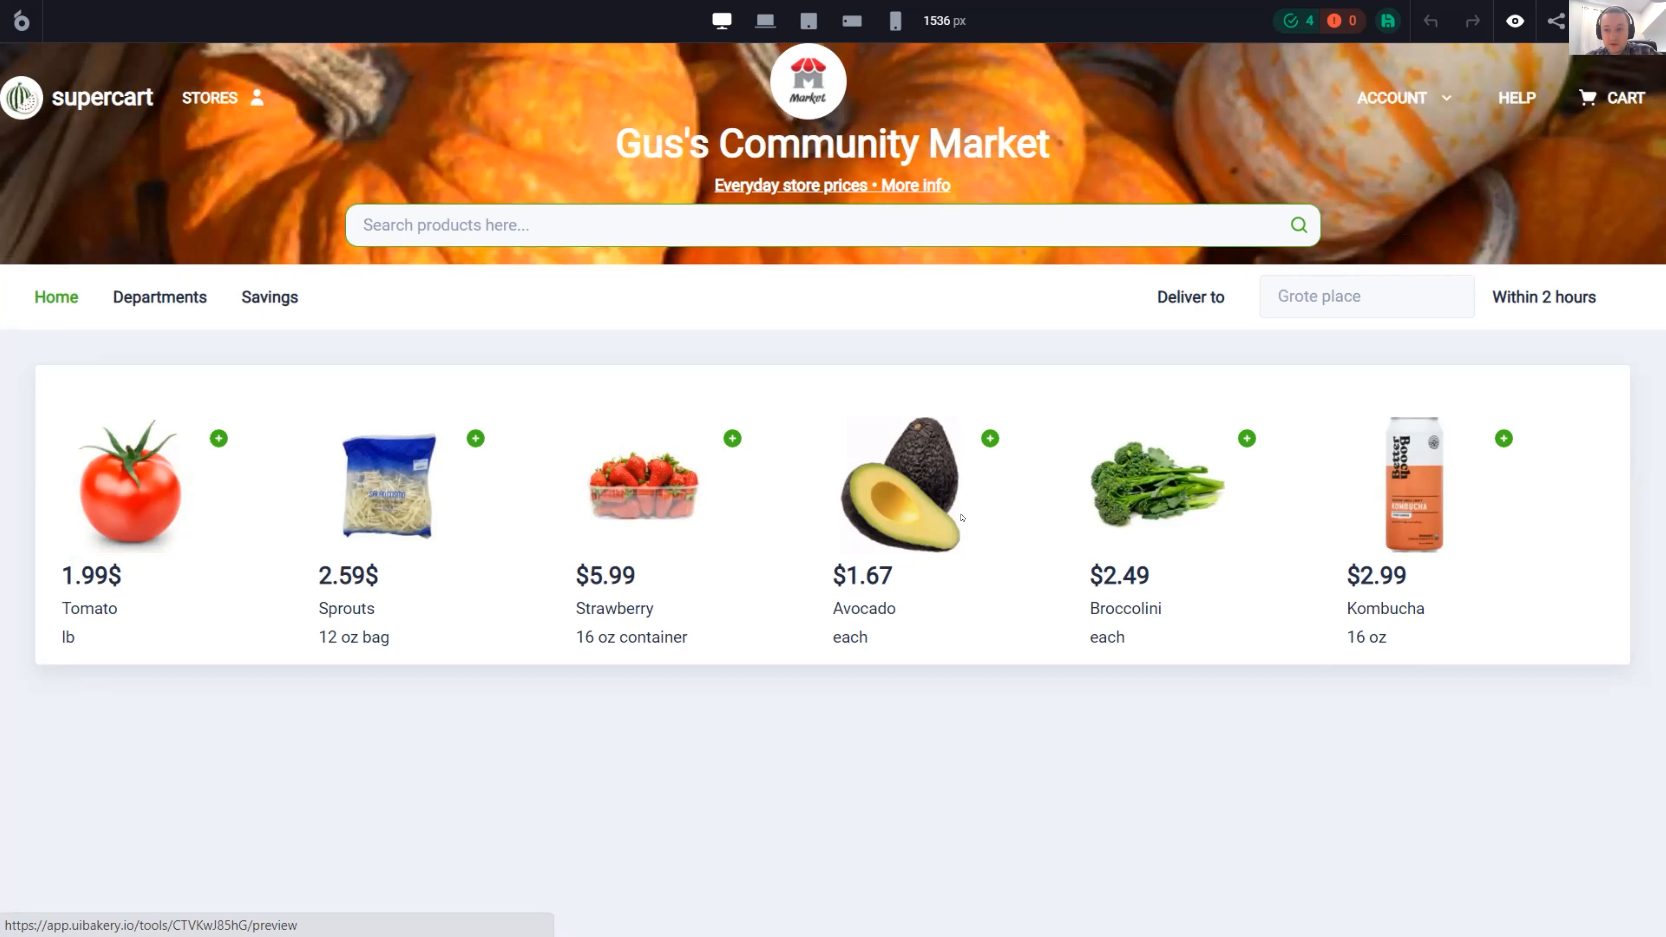
pyautogui.click(1516, 23)
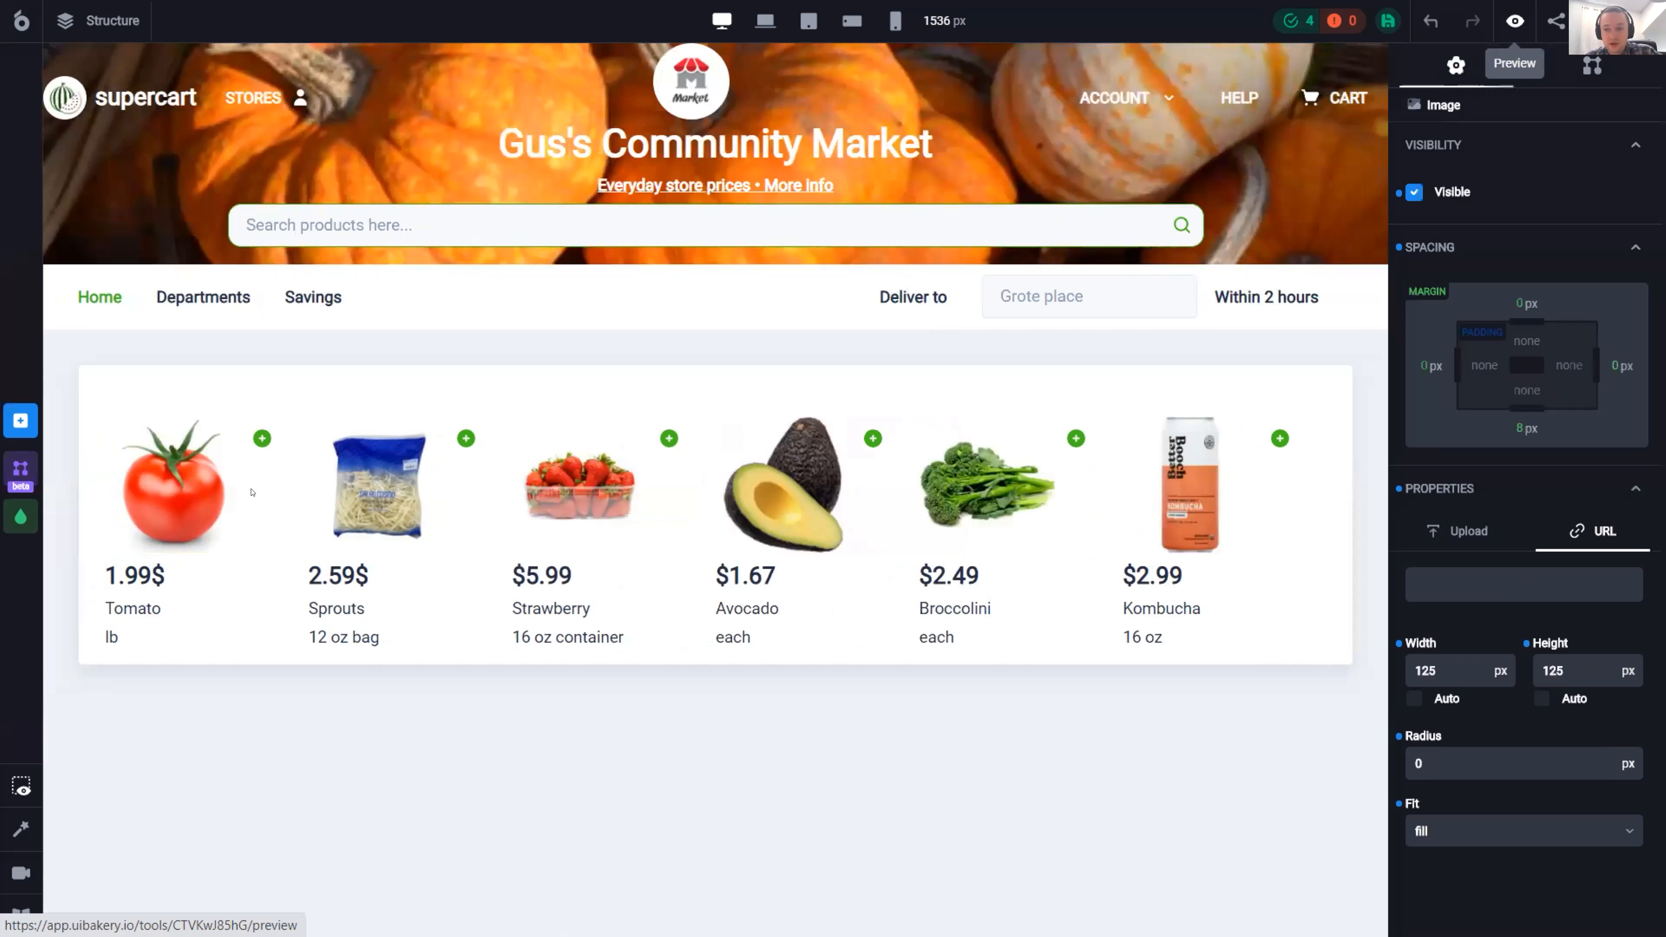
pyautogui.click(154, 610)
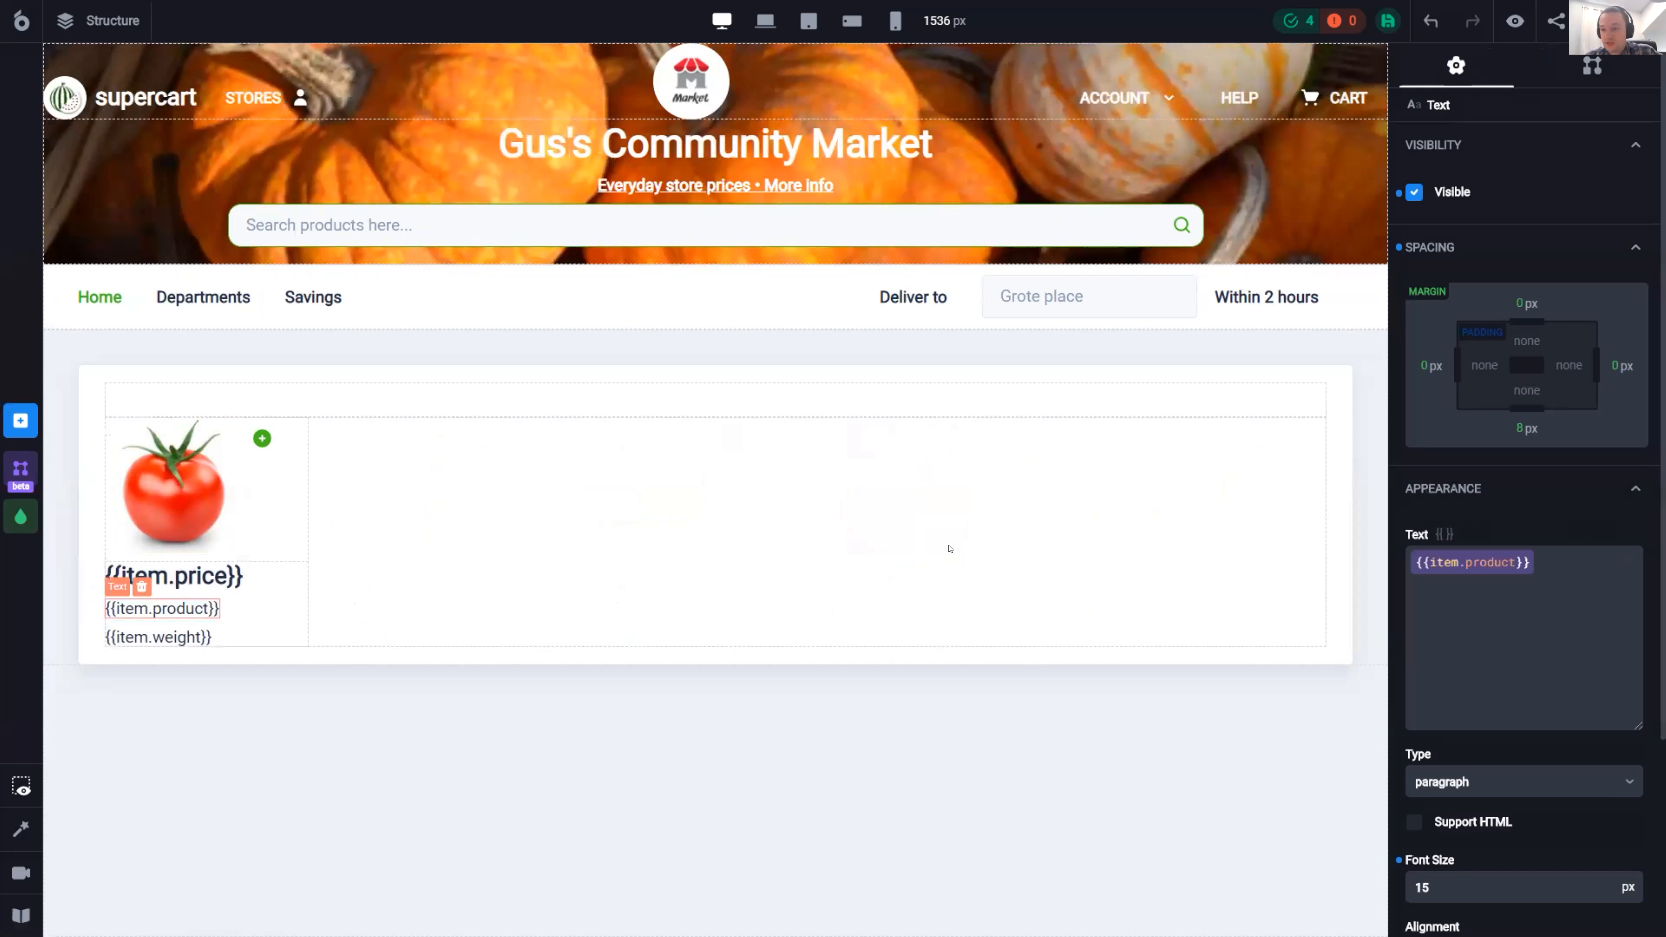
# - Set the type of the {{item.product}} text in the product card to label
pyautogui.scroll(-4, 1462, 634)
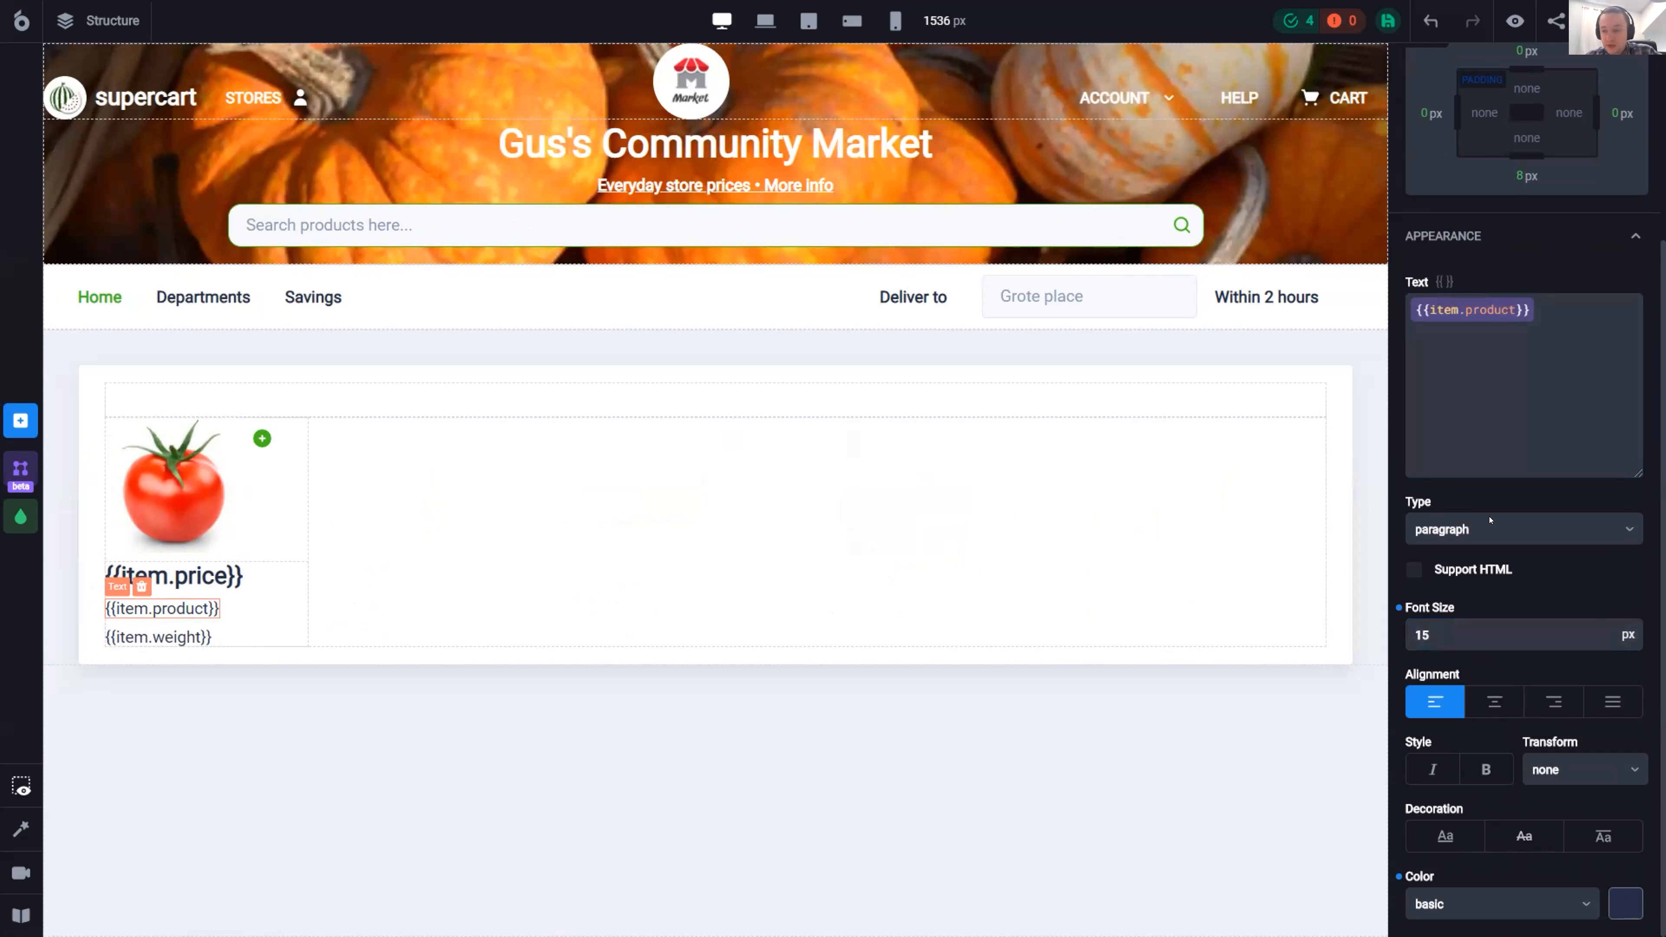
pyautogui.scroll(2, 1490, 521)
pyautogui.scroll(-2, 1489, 522)
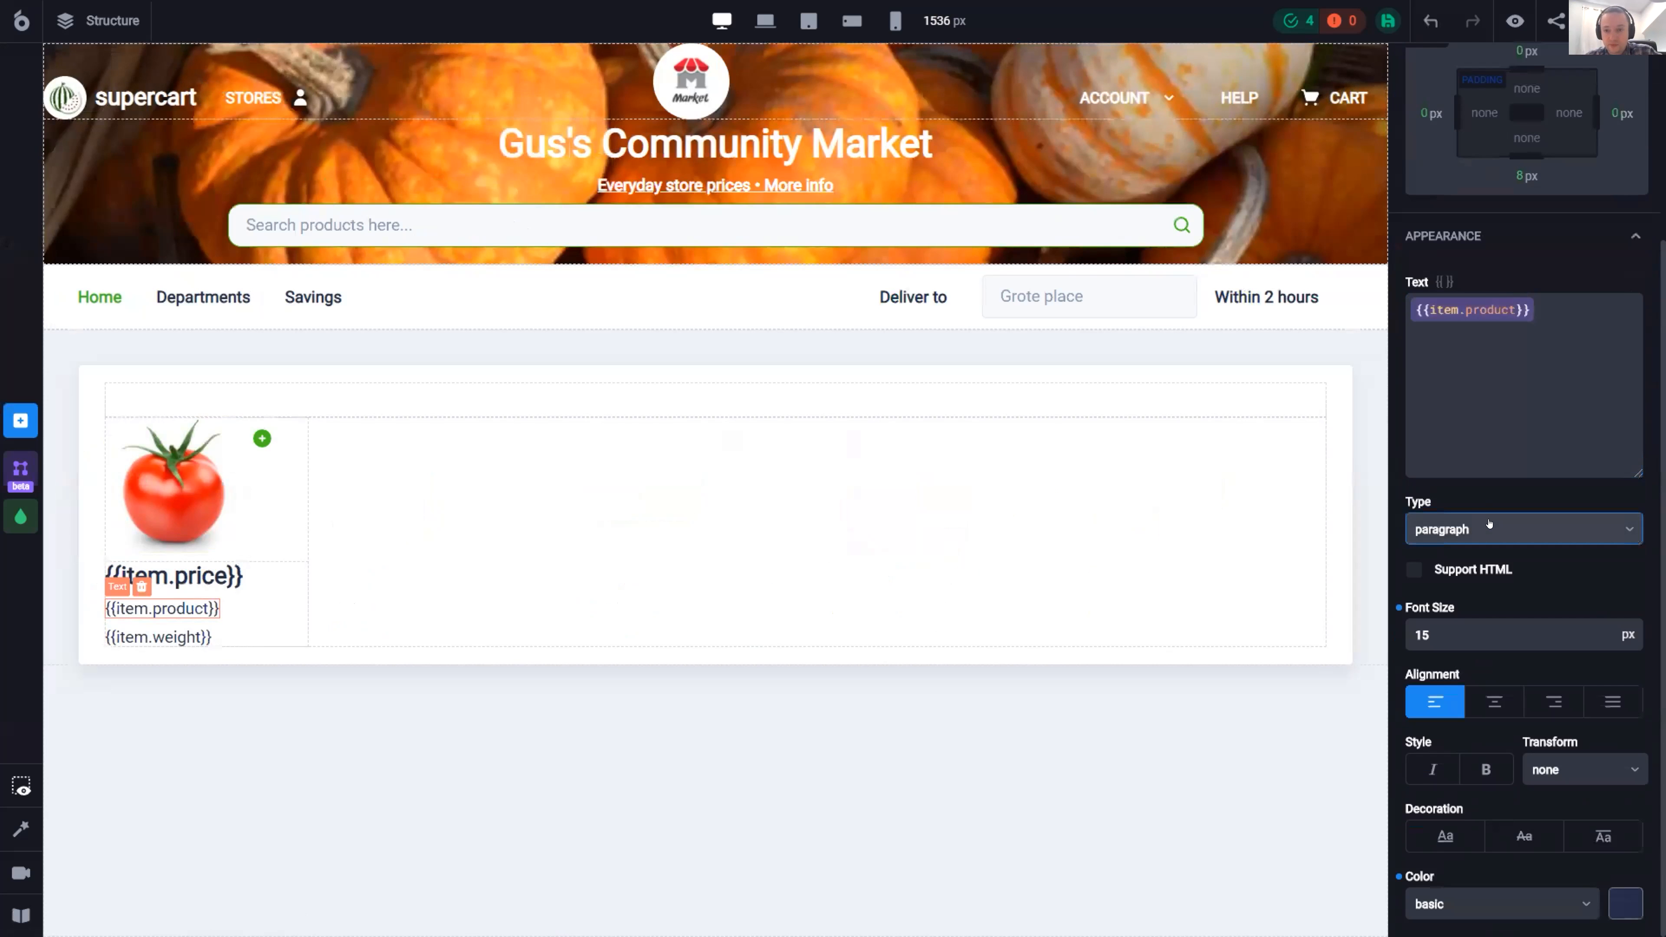
pyautogui.click(1490, 523)
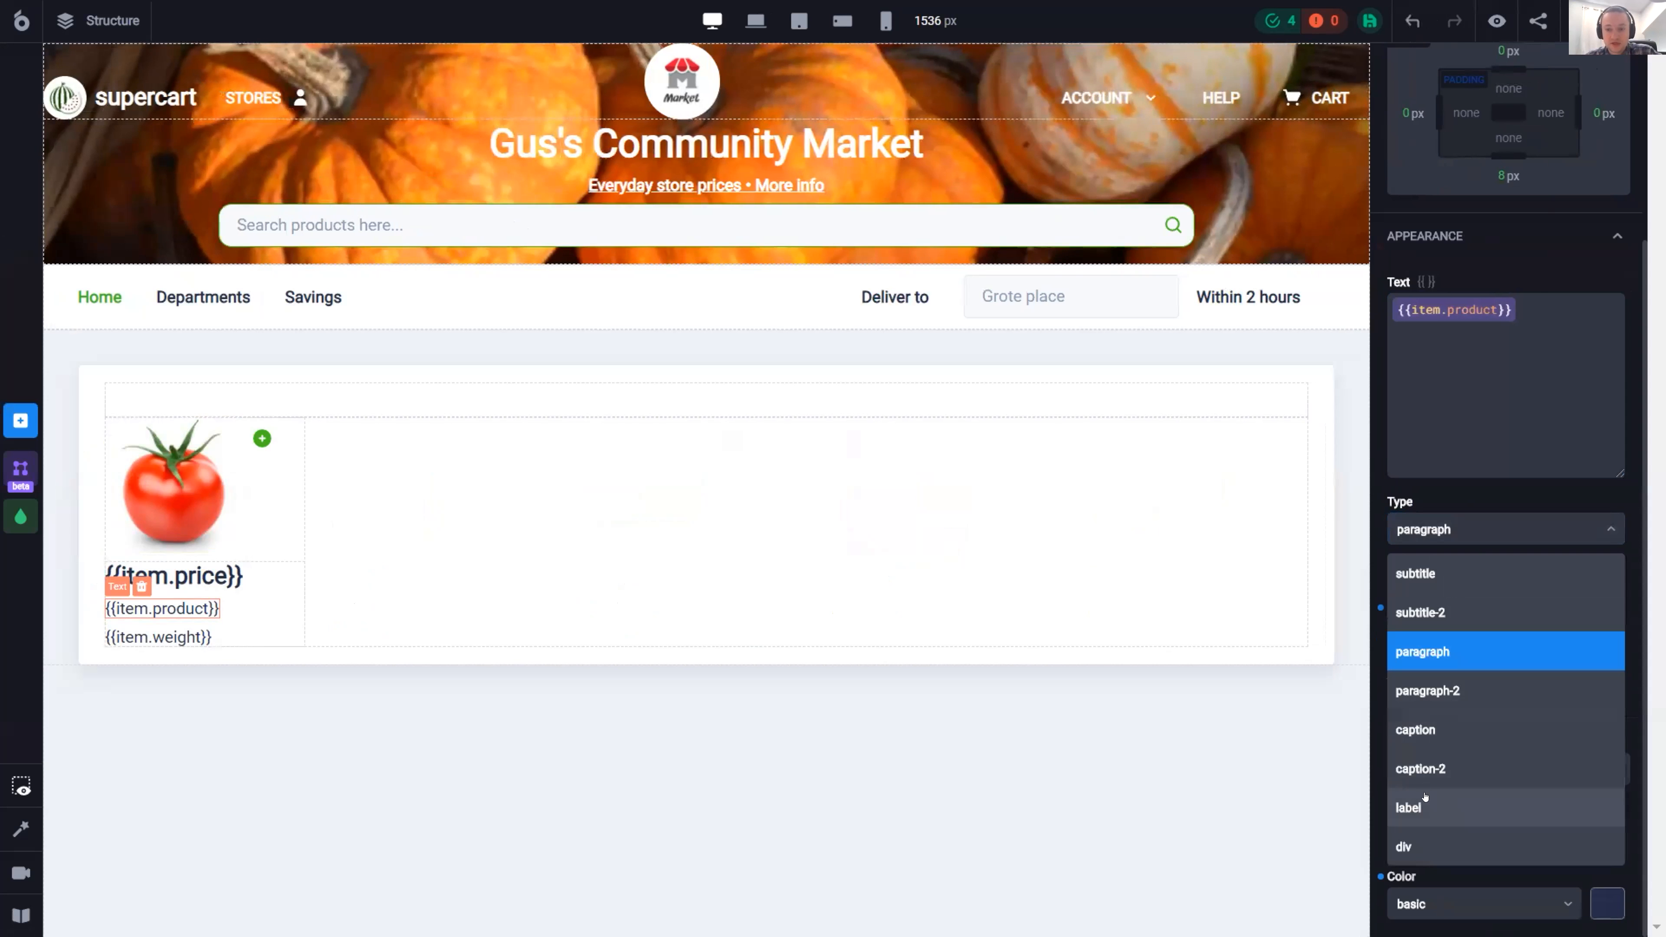
pyautogui.click(1410, 807)
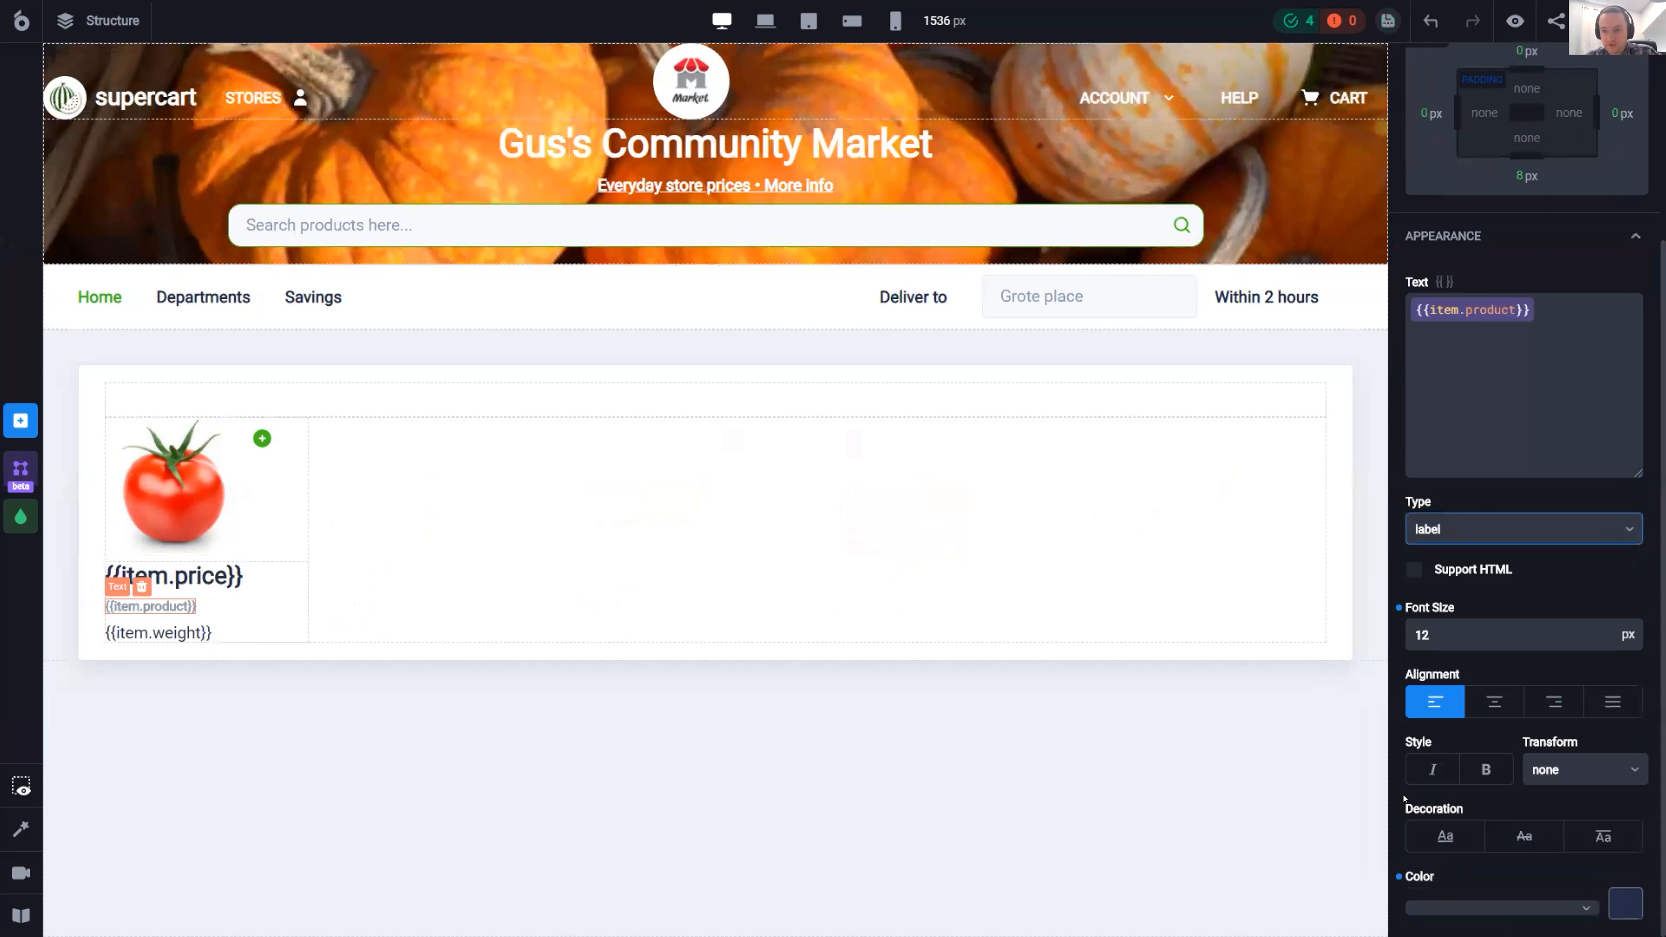
# - Set the {{item.weight}} text's type to label, and check the product cards in preview before returning to the builder
pyautogui.click(158, 633)
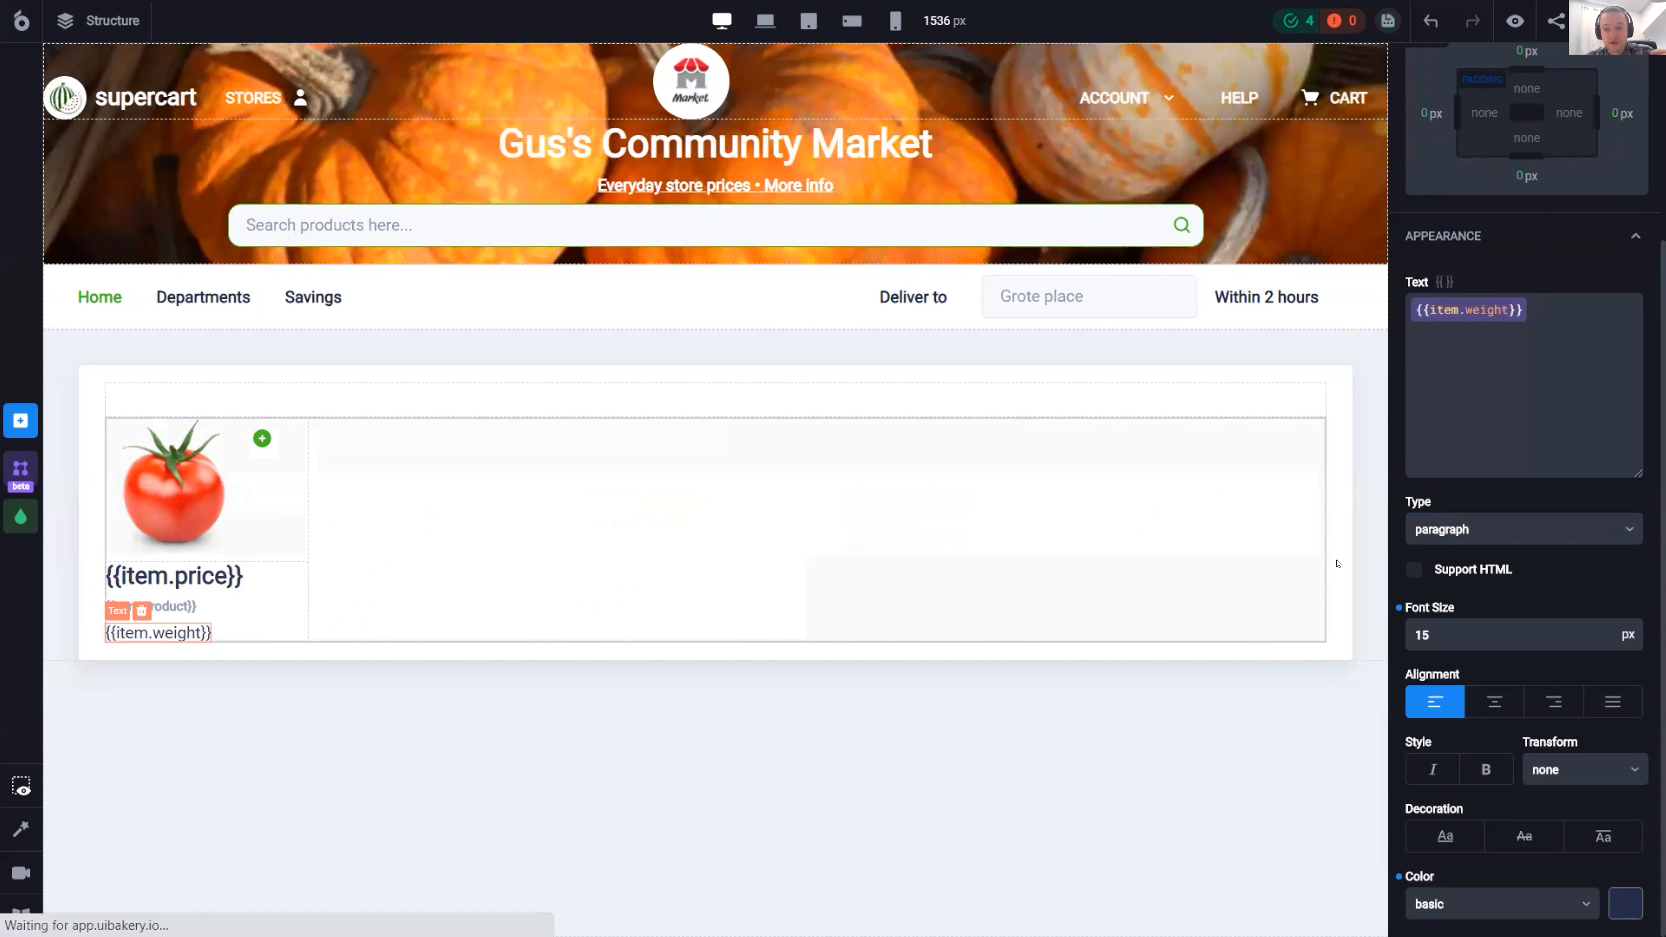
pyautogui.click(1509, 529)
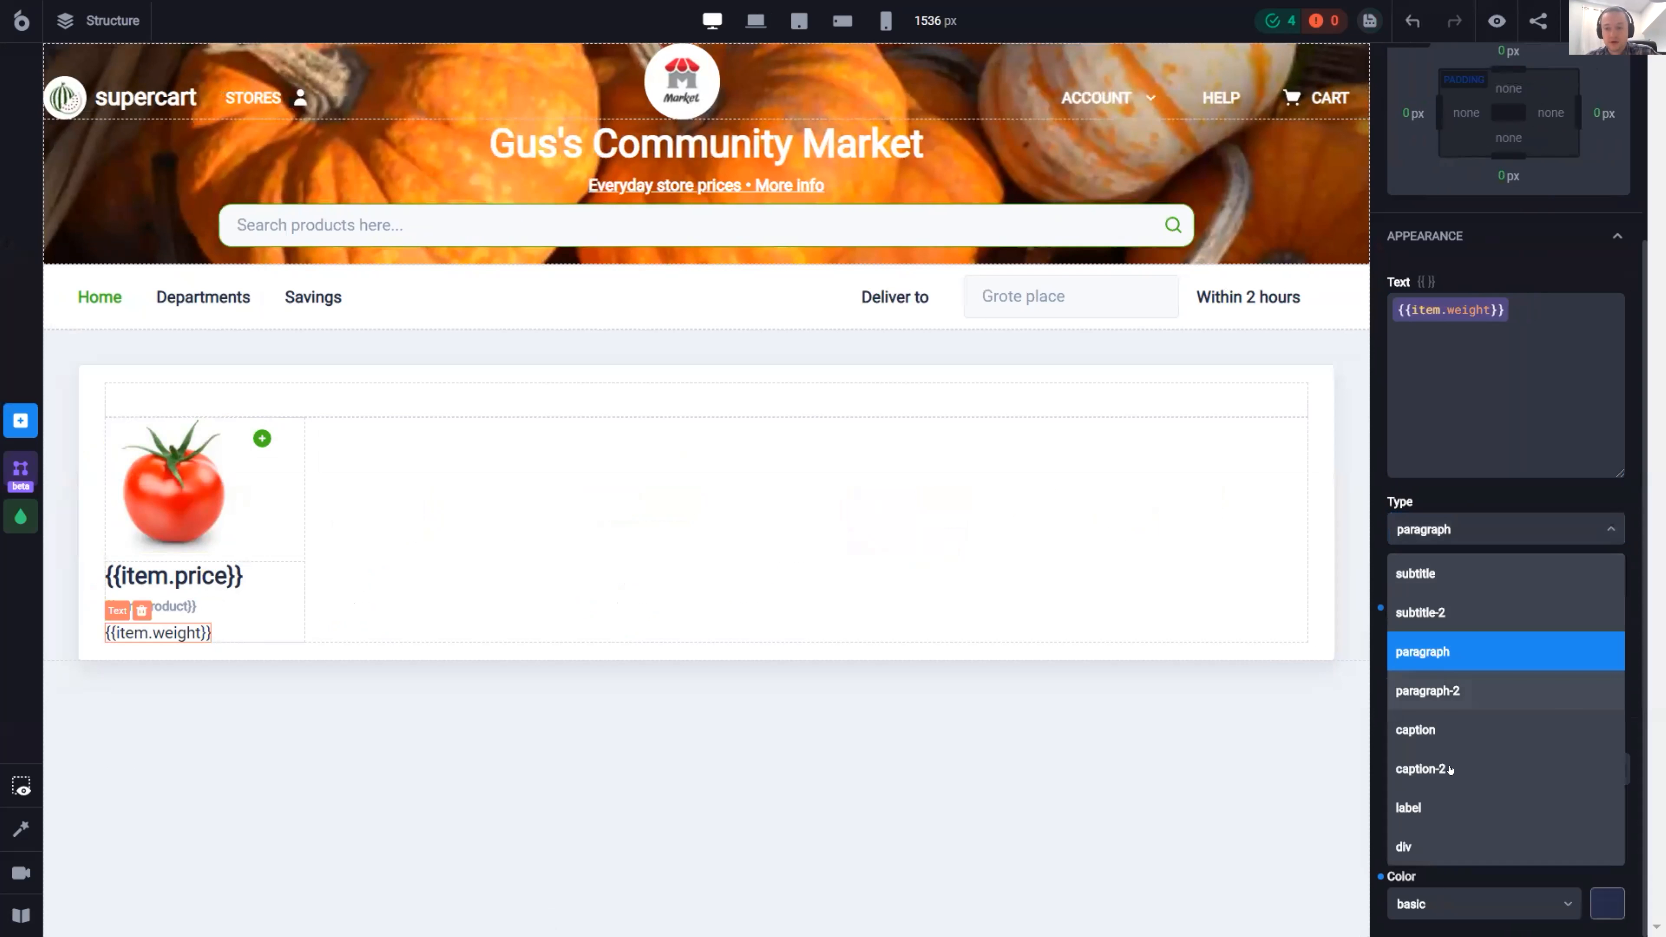
pyautogui.click(1421, 799)
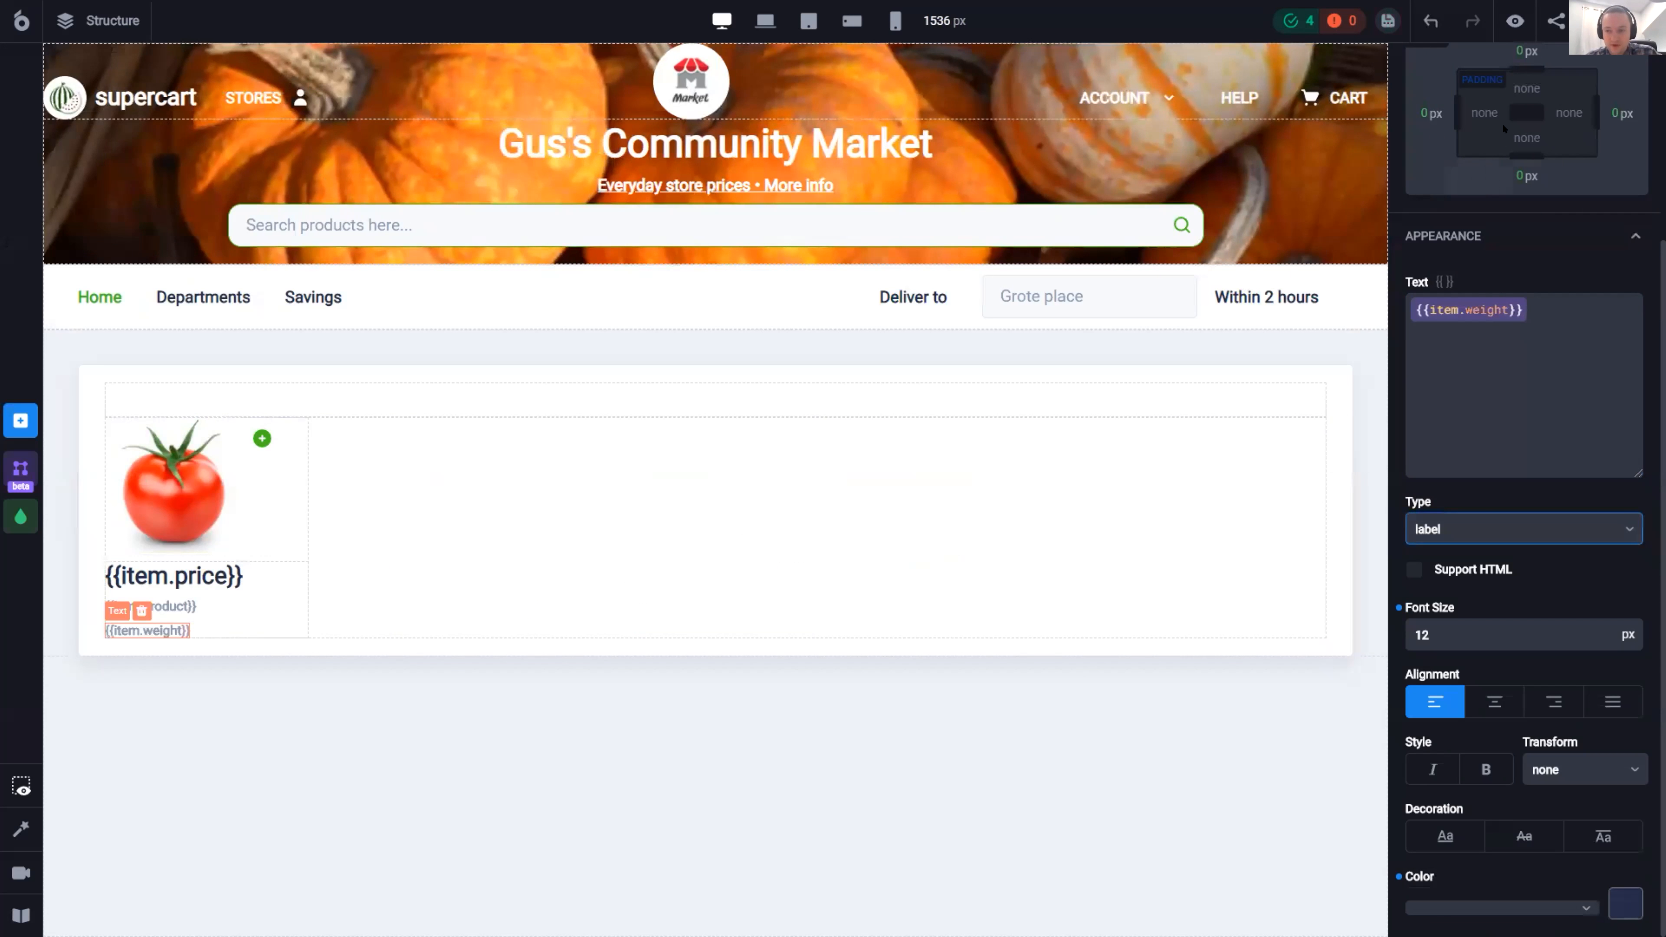
pyautogui.click(1516, 20)
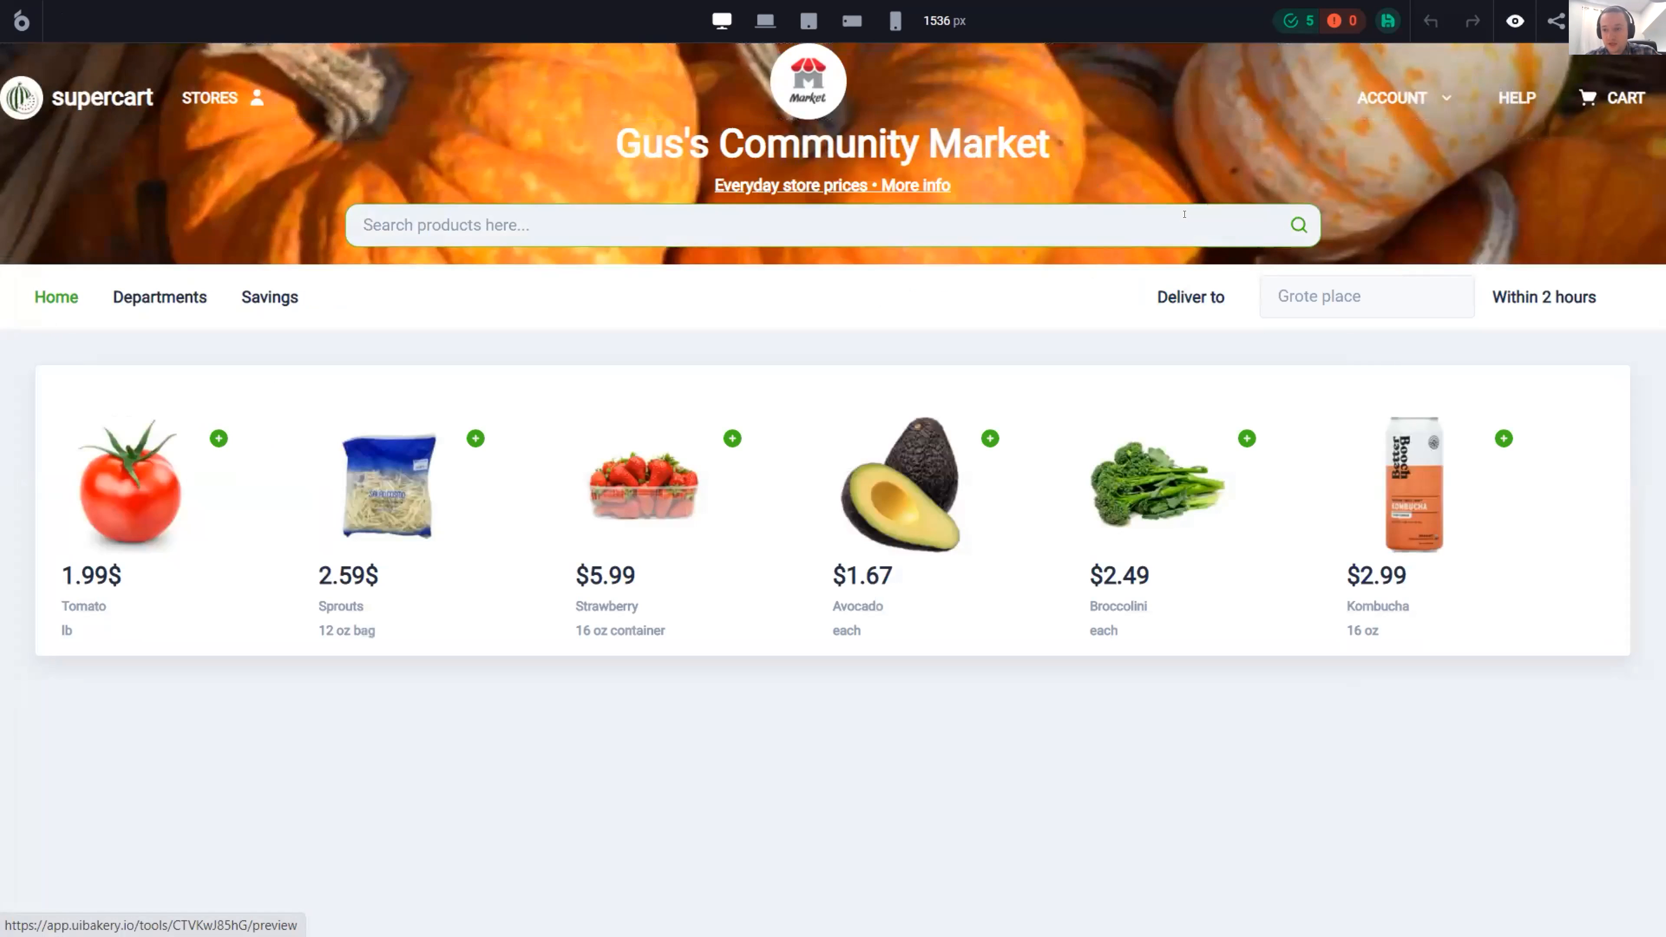
pyautogui.click(1515, 21)
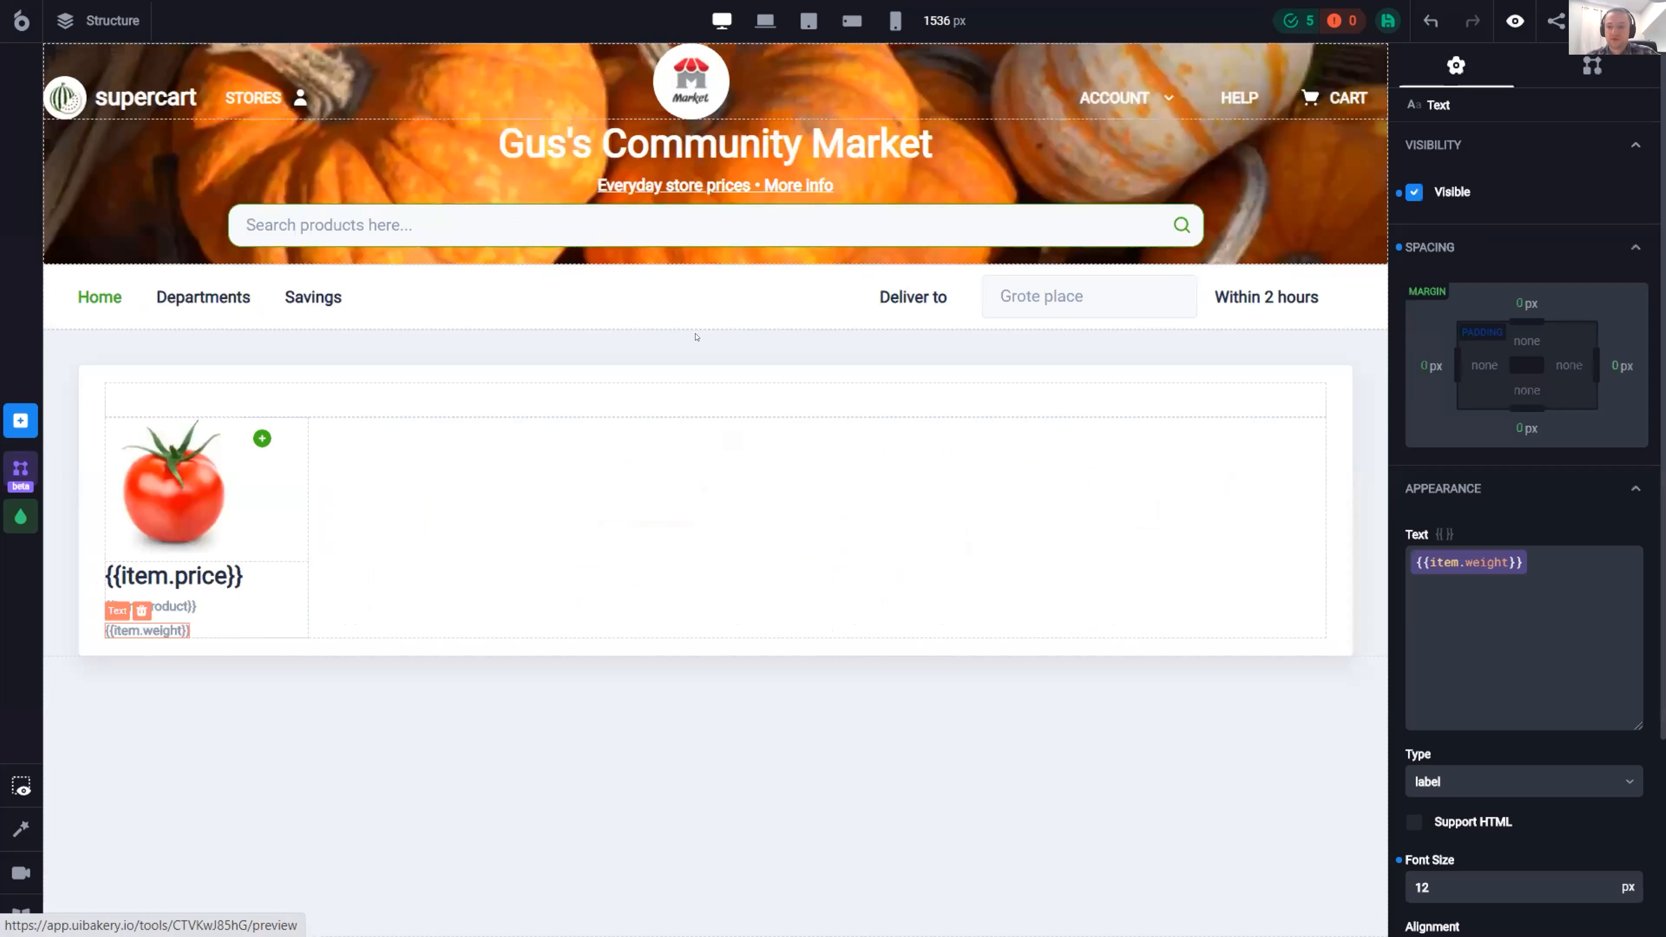
# - Change the product card button's icon to plus-circle-outline, preview the cards and return to the builder
pyautogui.click(263, 438)
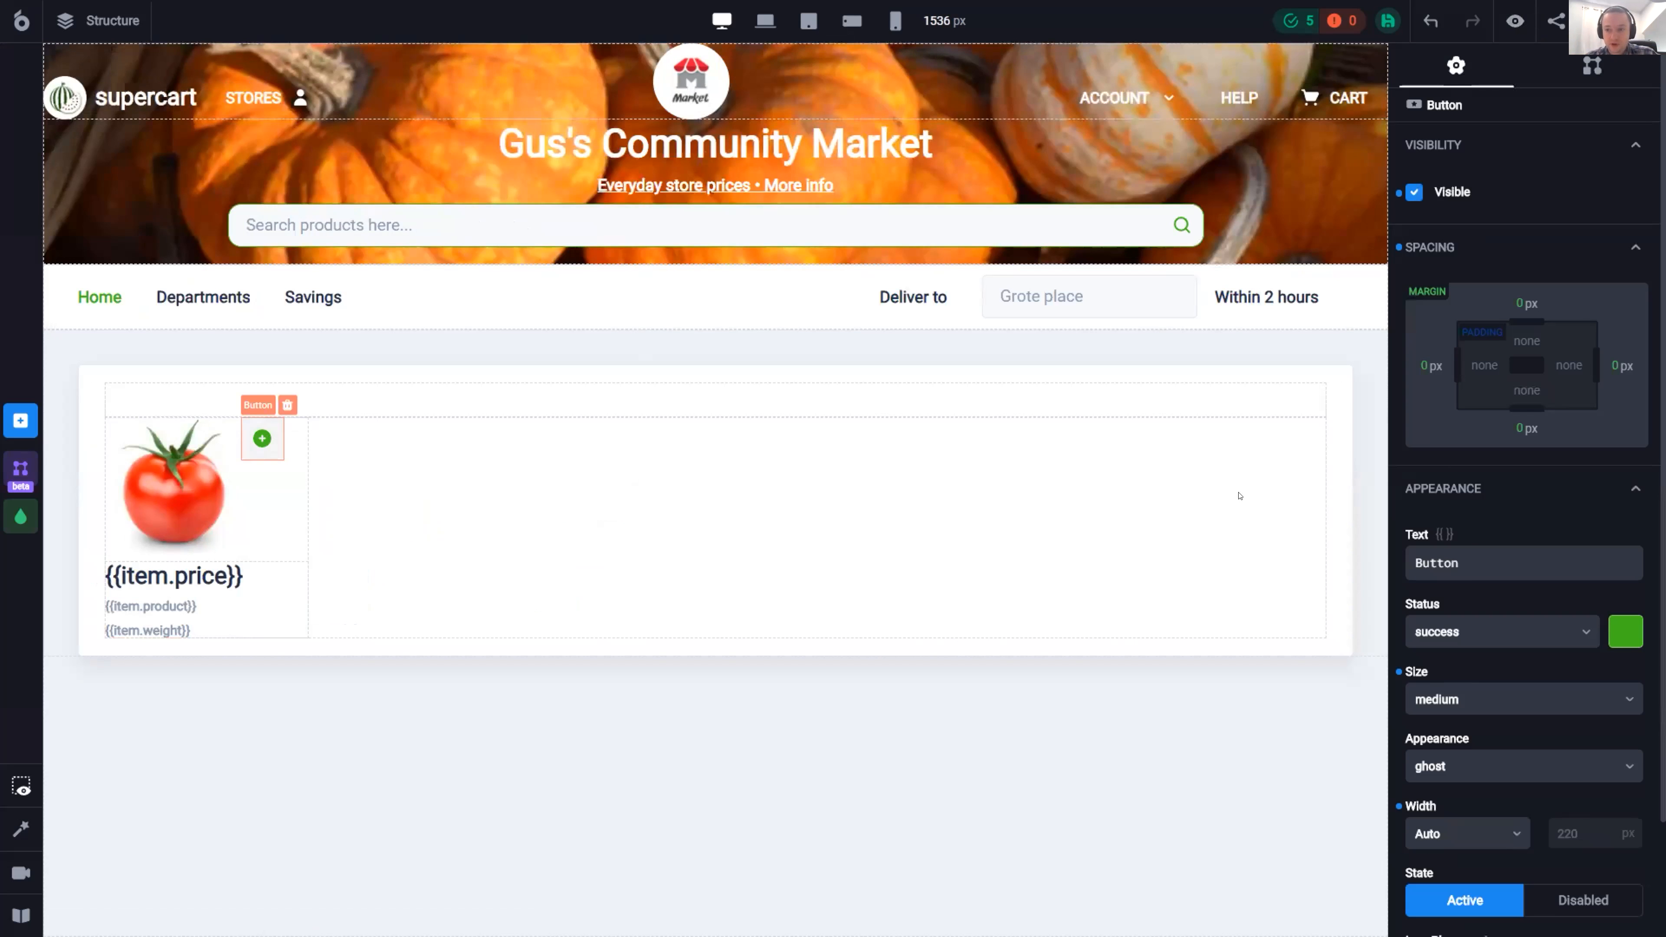
pyautogui.scroll(-2, 1420, 601)
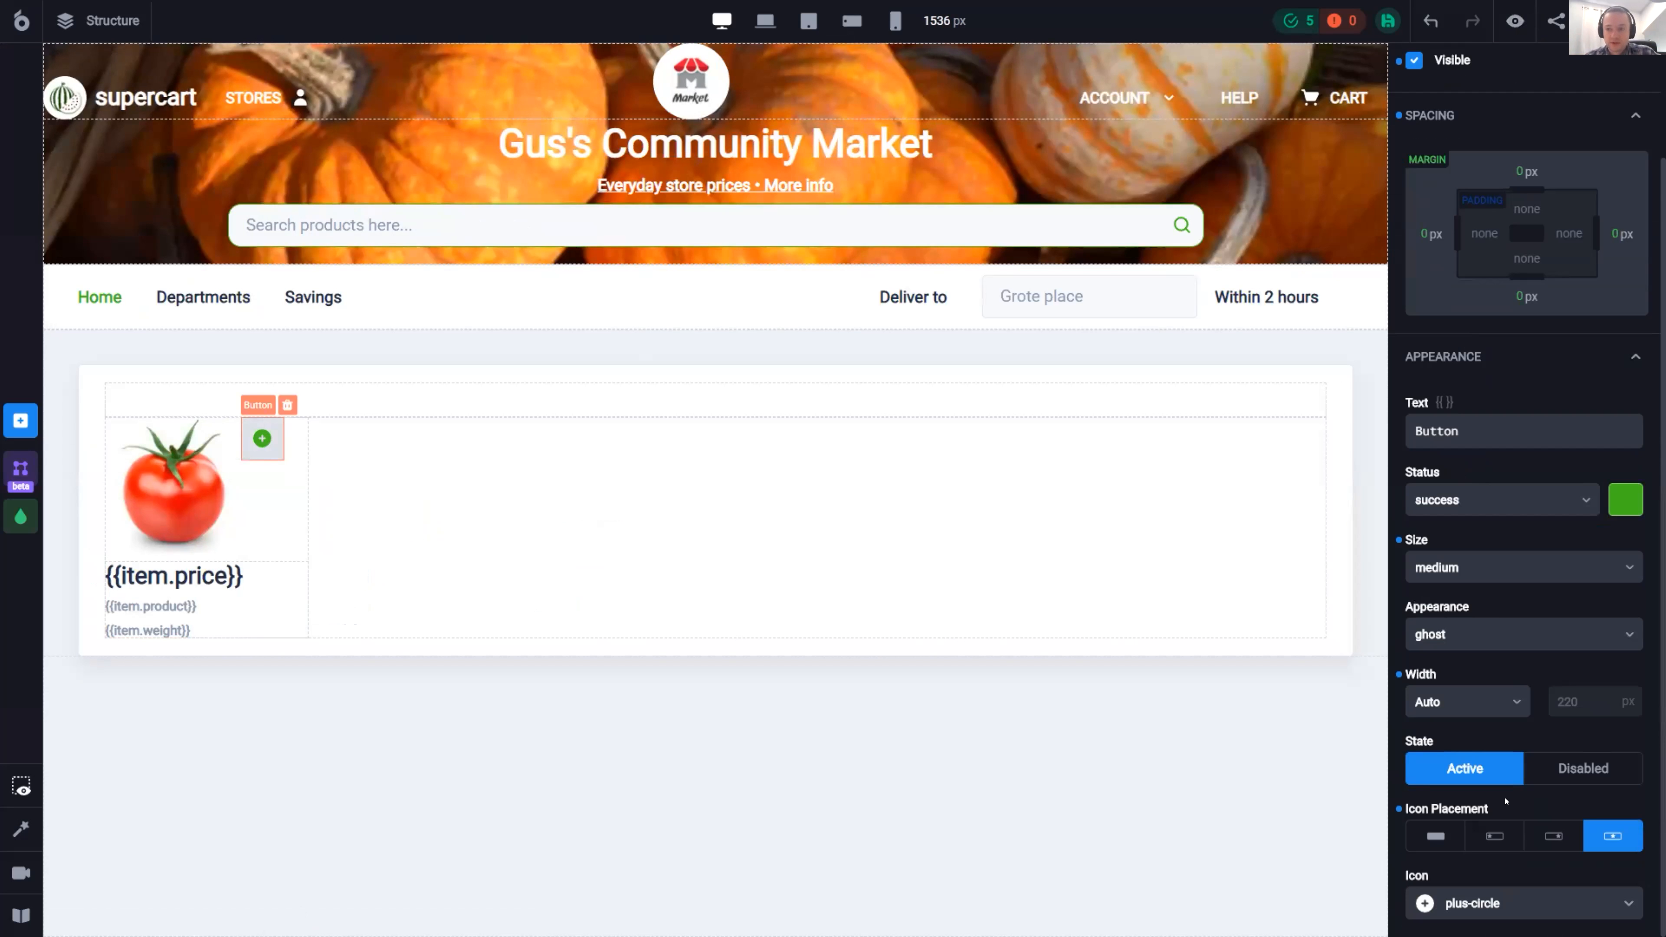
pyautogui.click(1565, 907)
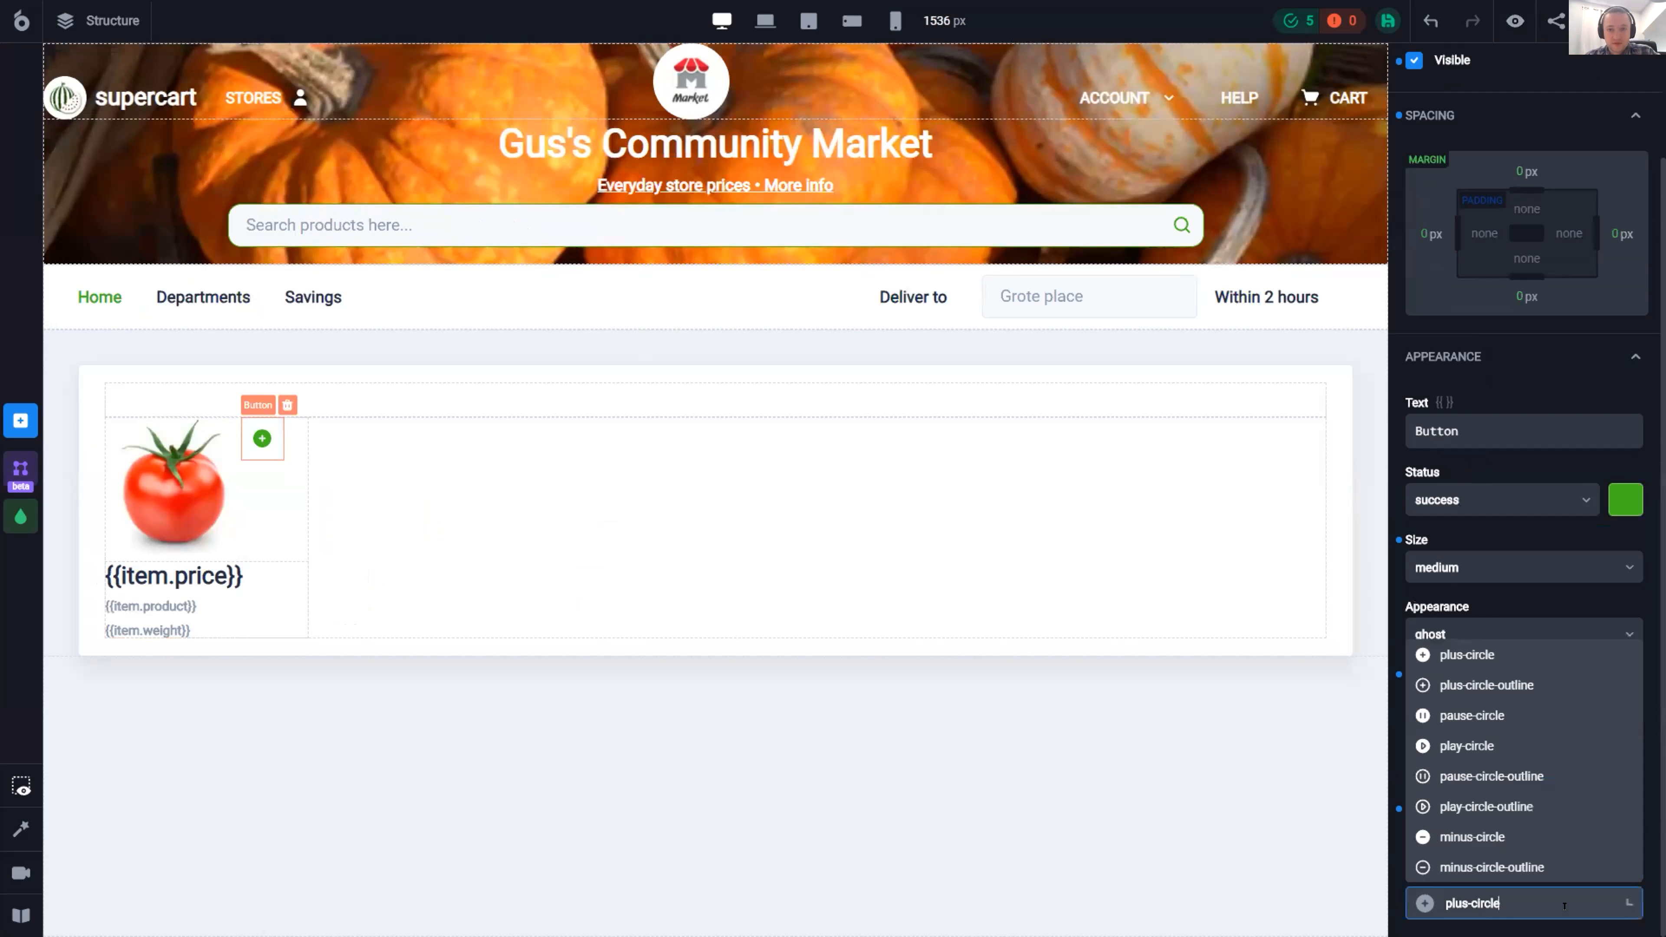
pyautogui.click(1490, 686)
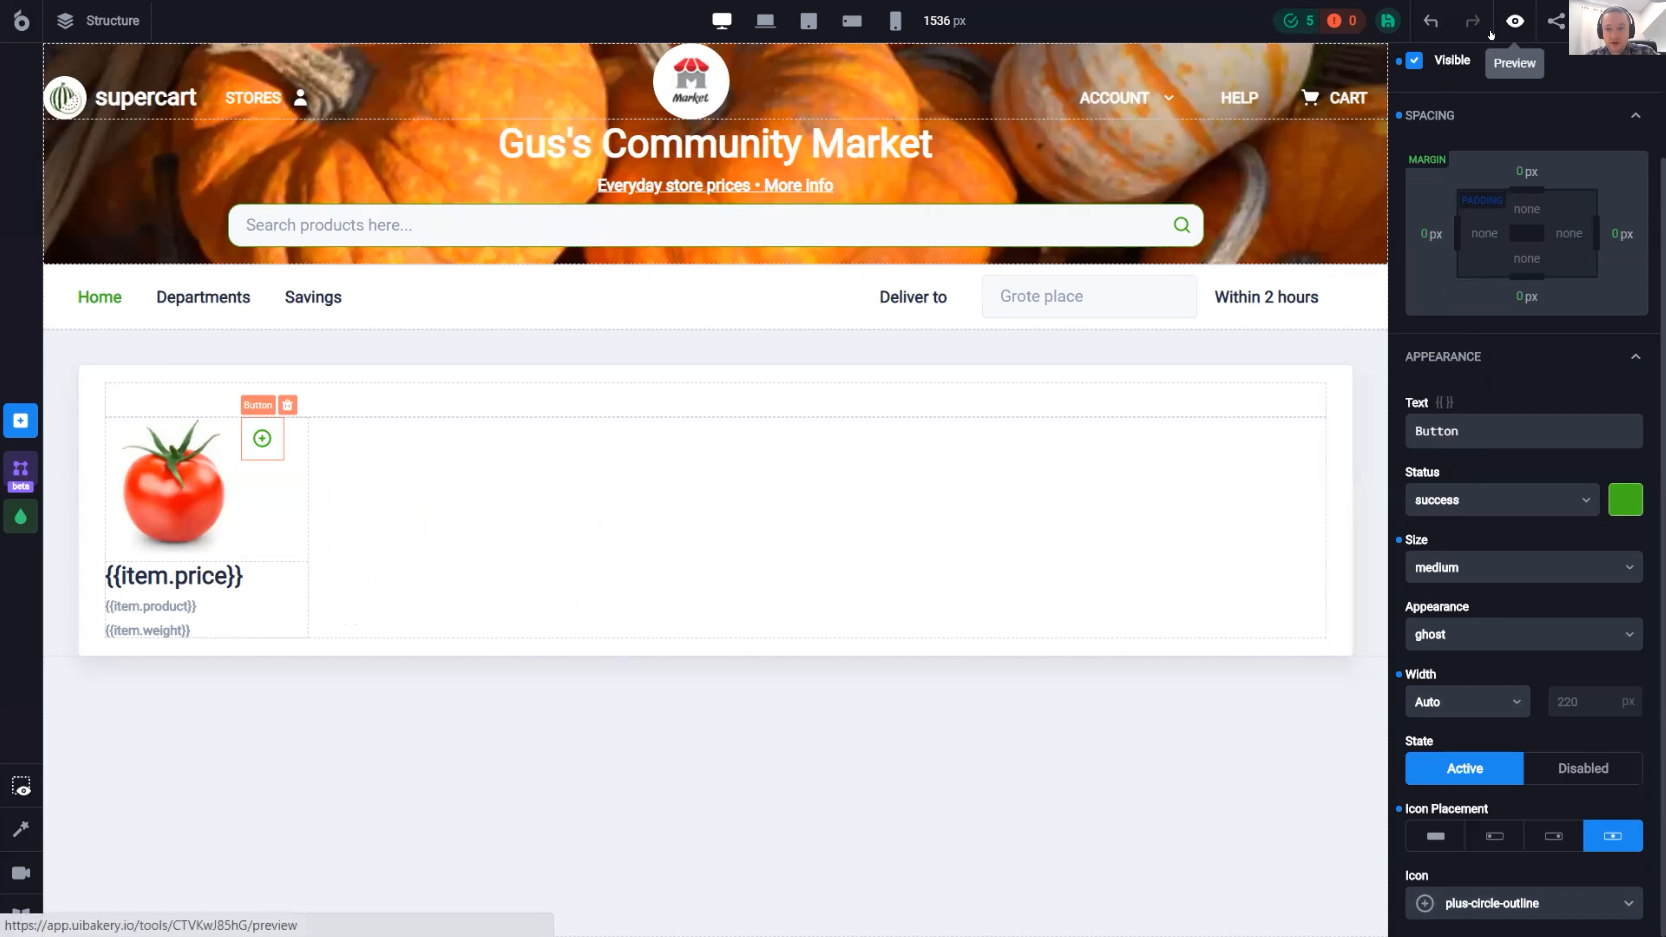
pyautogui.click(1513, 22)
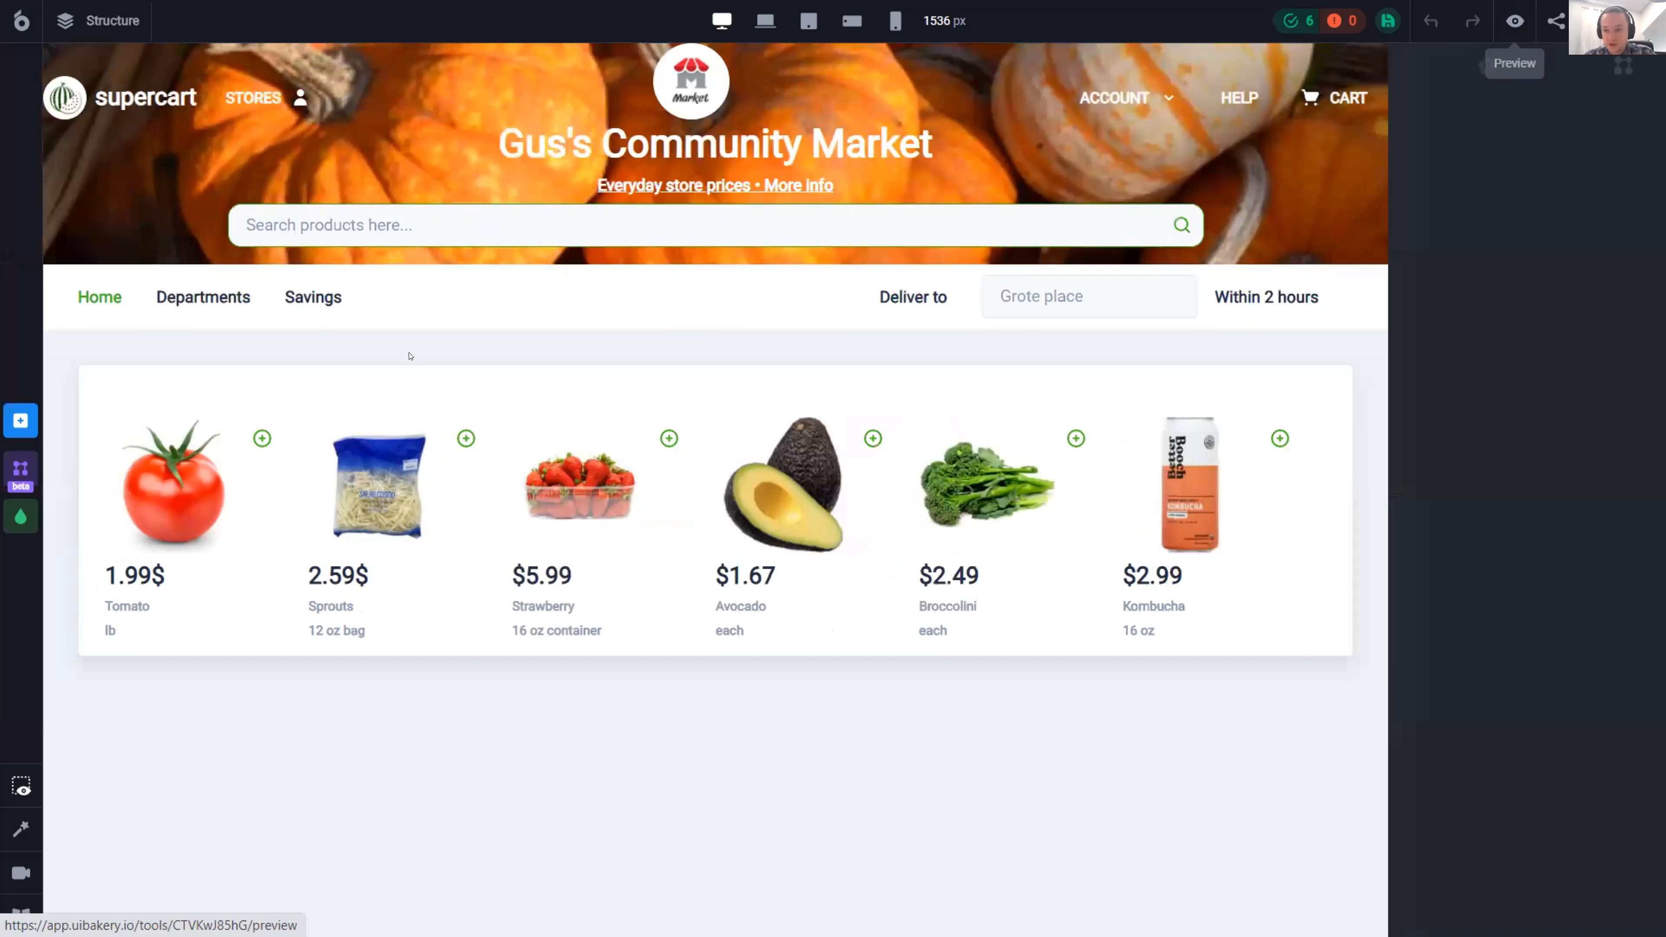
pyautogui.click(1509, 23)
# - Set the bottom margins of the {{item.product}} text and the {{item.price}} heading to 4 px
pyautogui.click(169, 605)
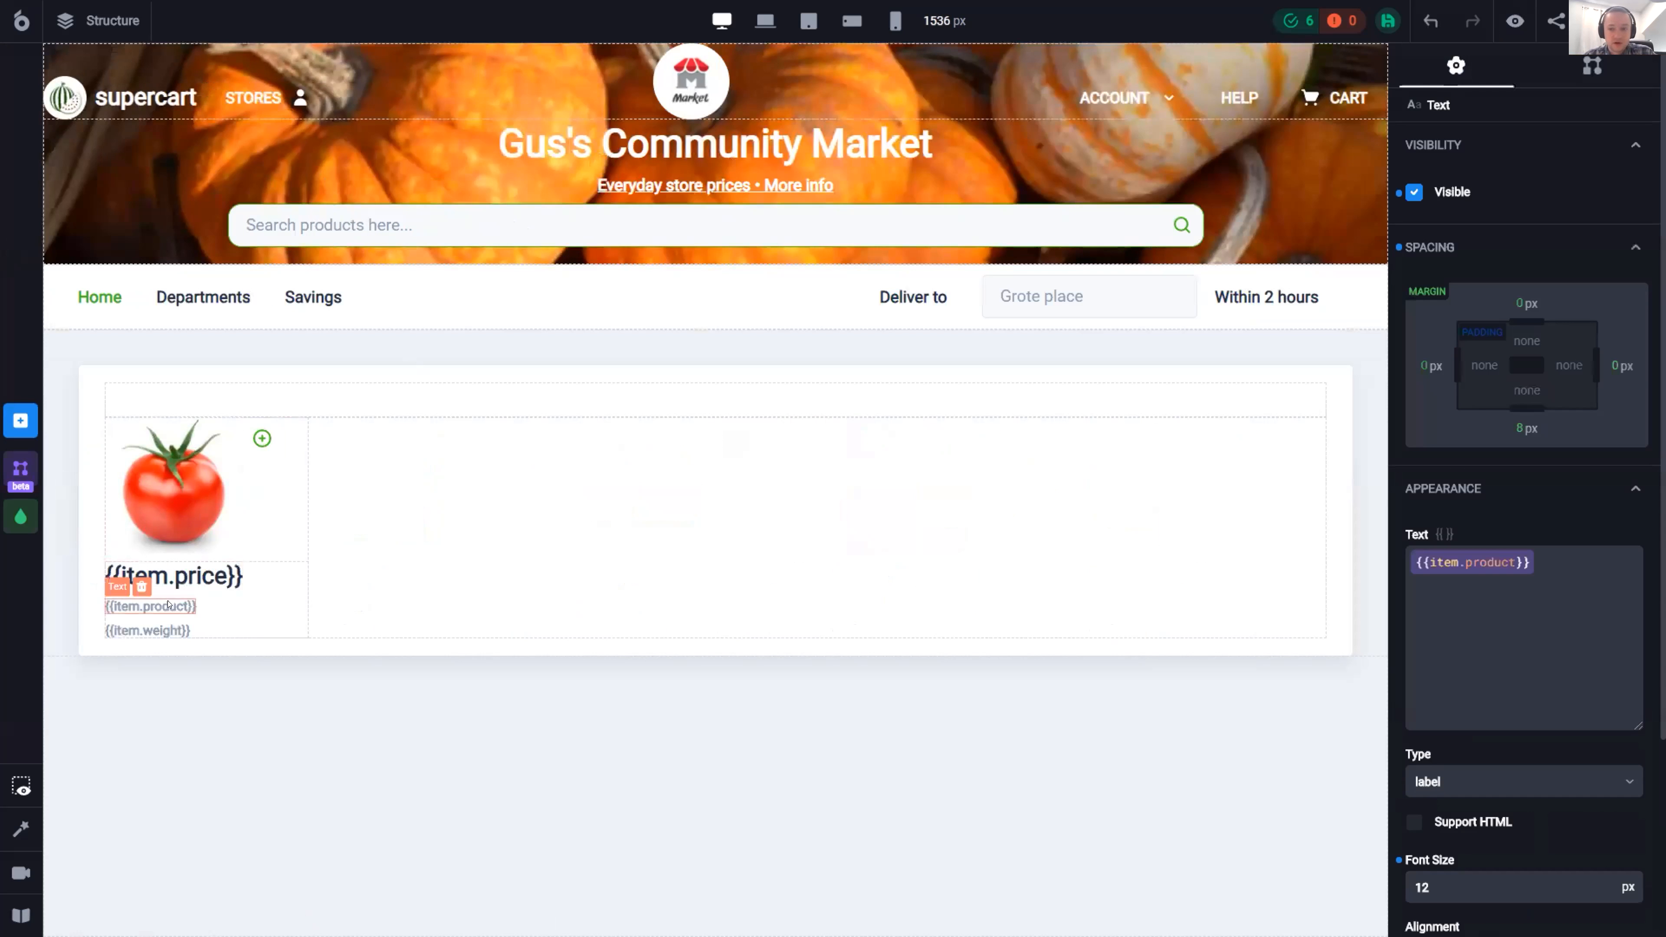
pyautogui.click(1510, 413)
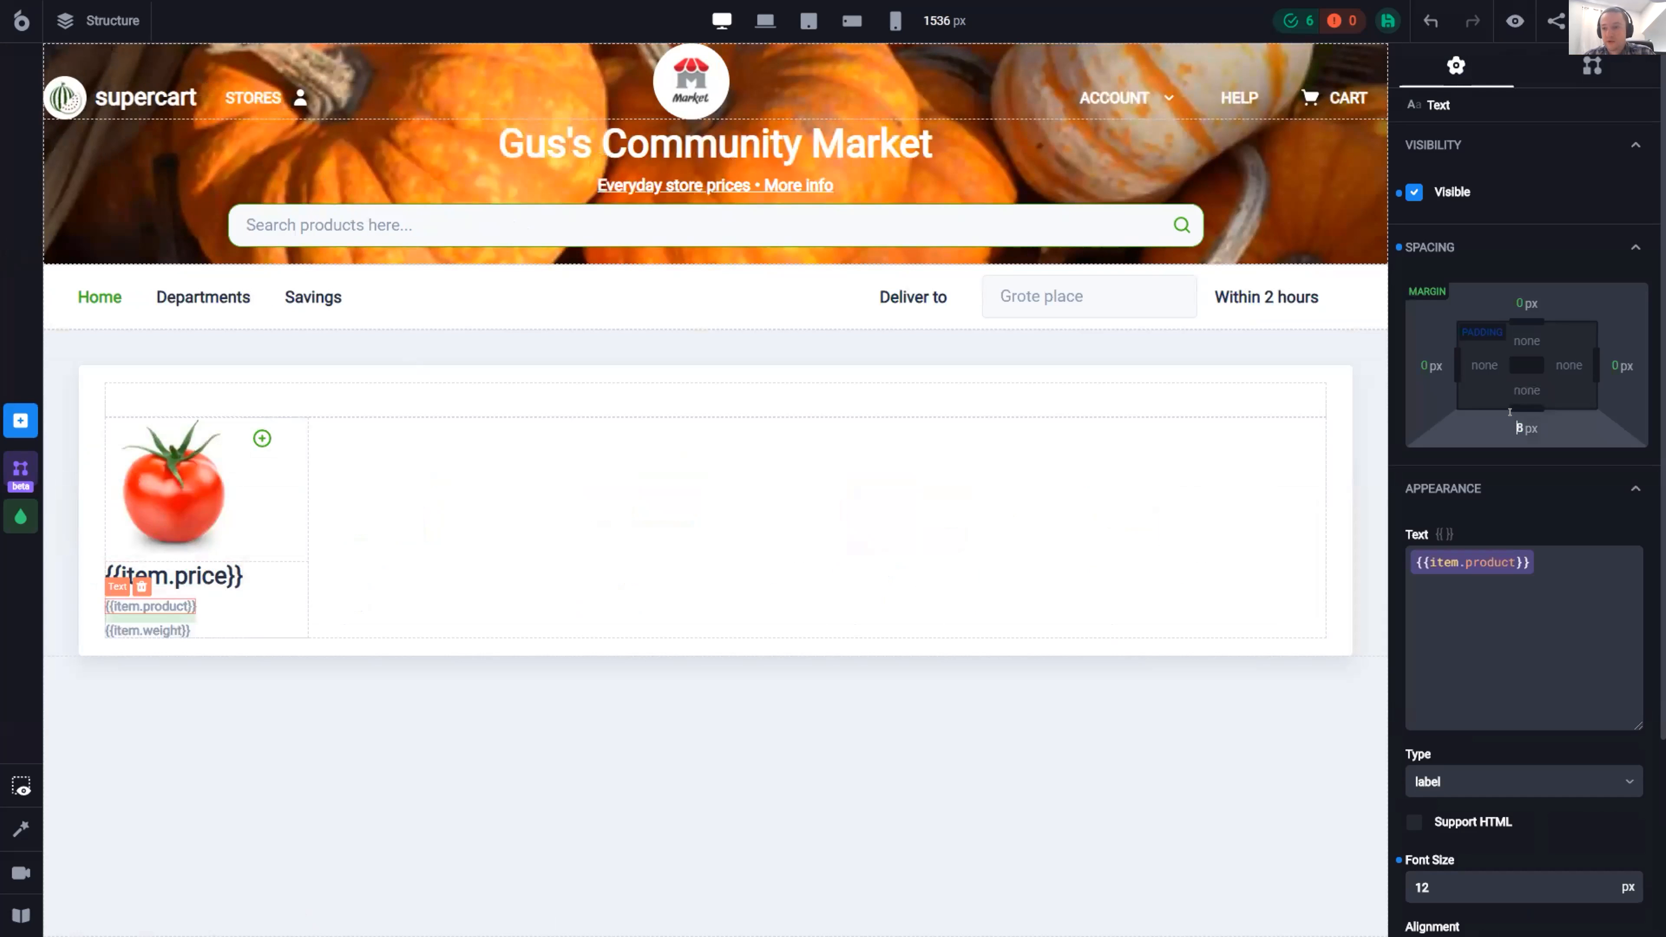
pyautogui.write('4')
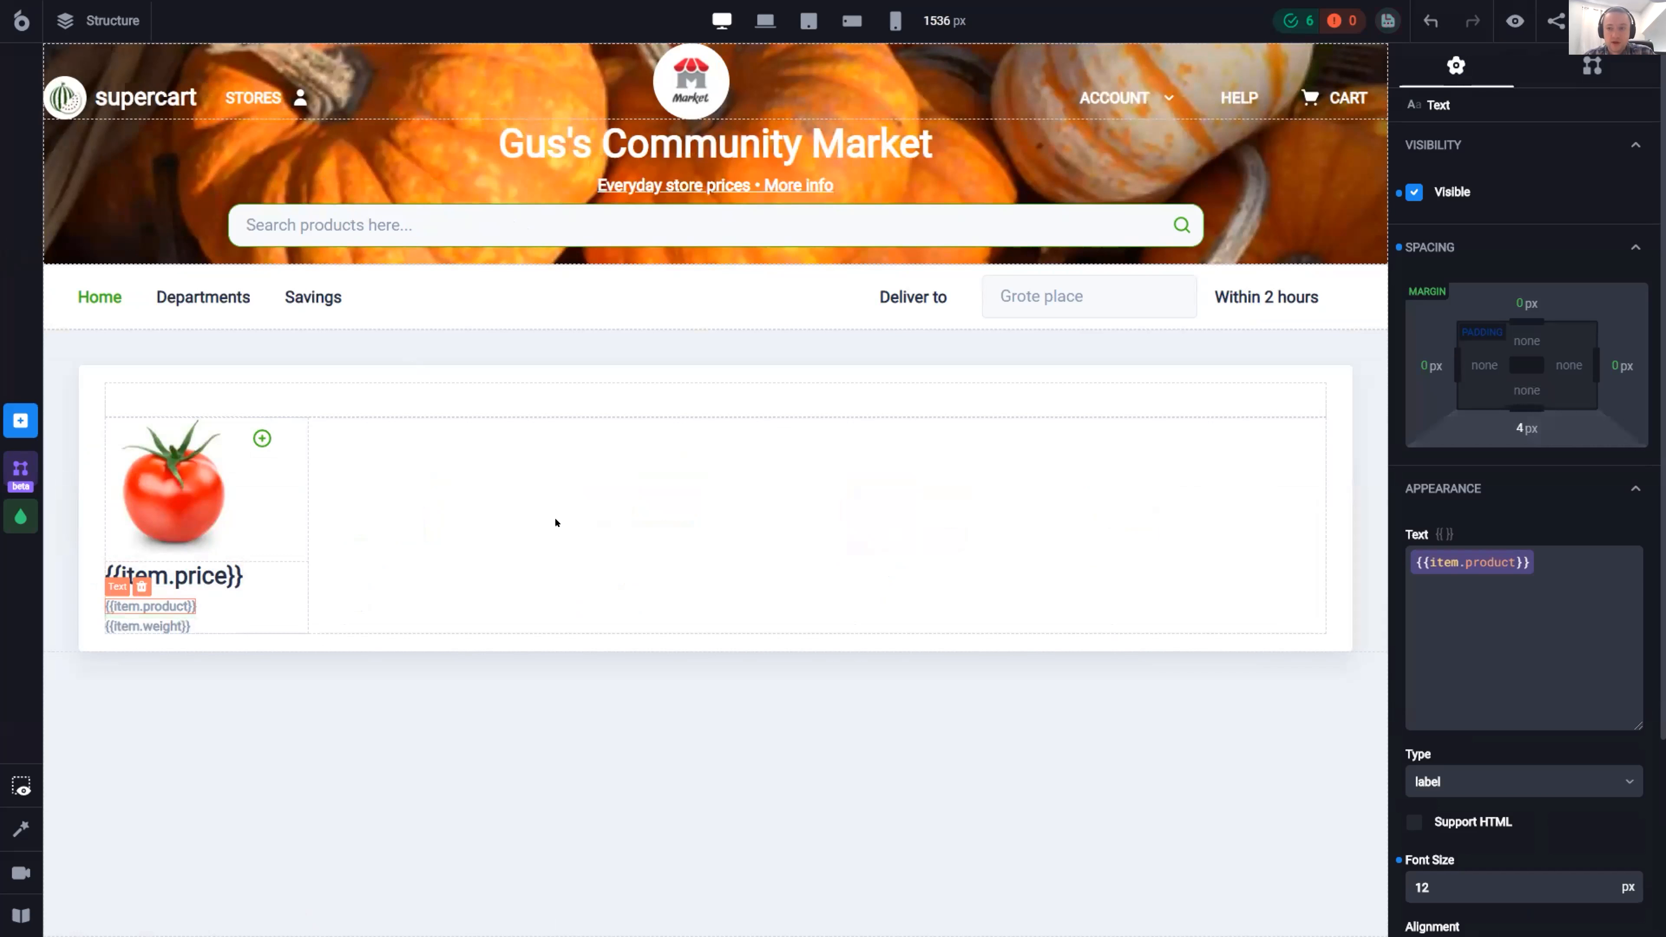
pyautogui.click(182, 578)
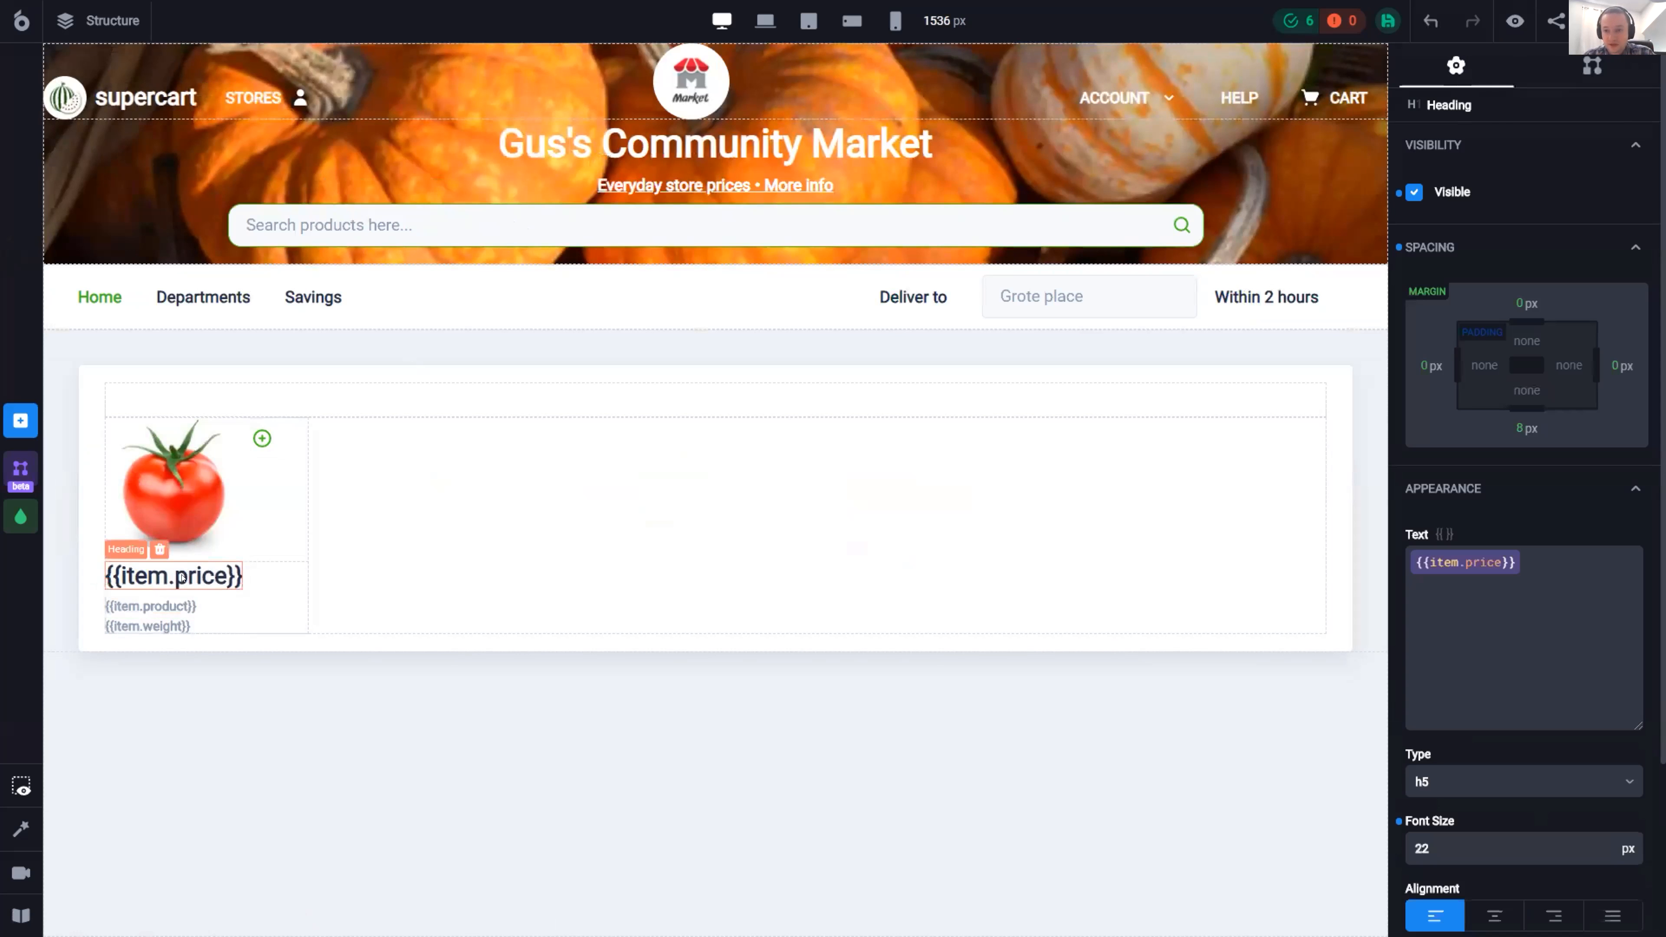
pyautogui.click(1508, 413)
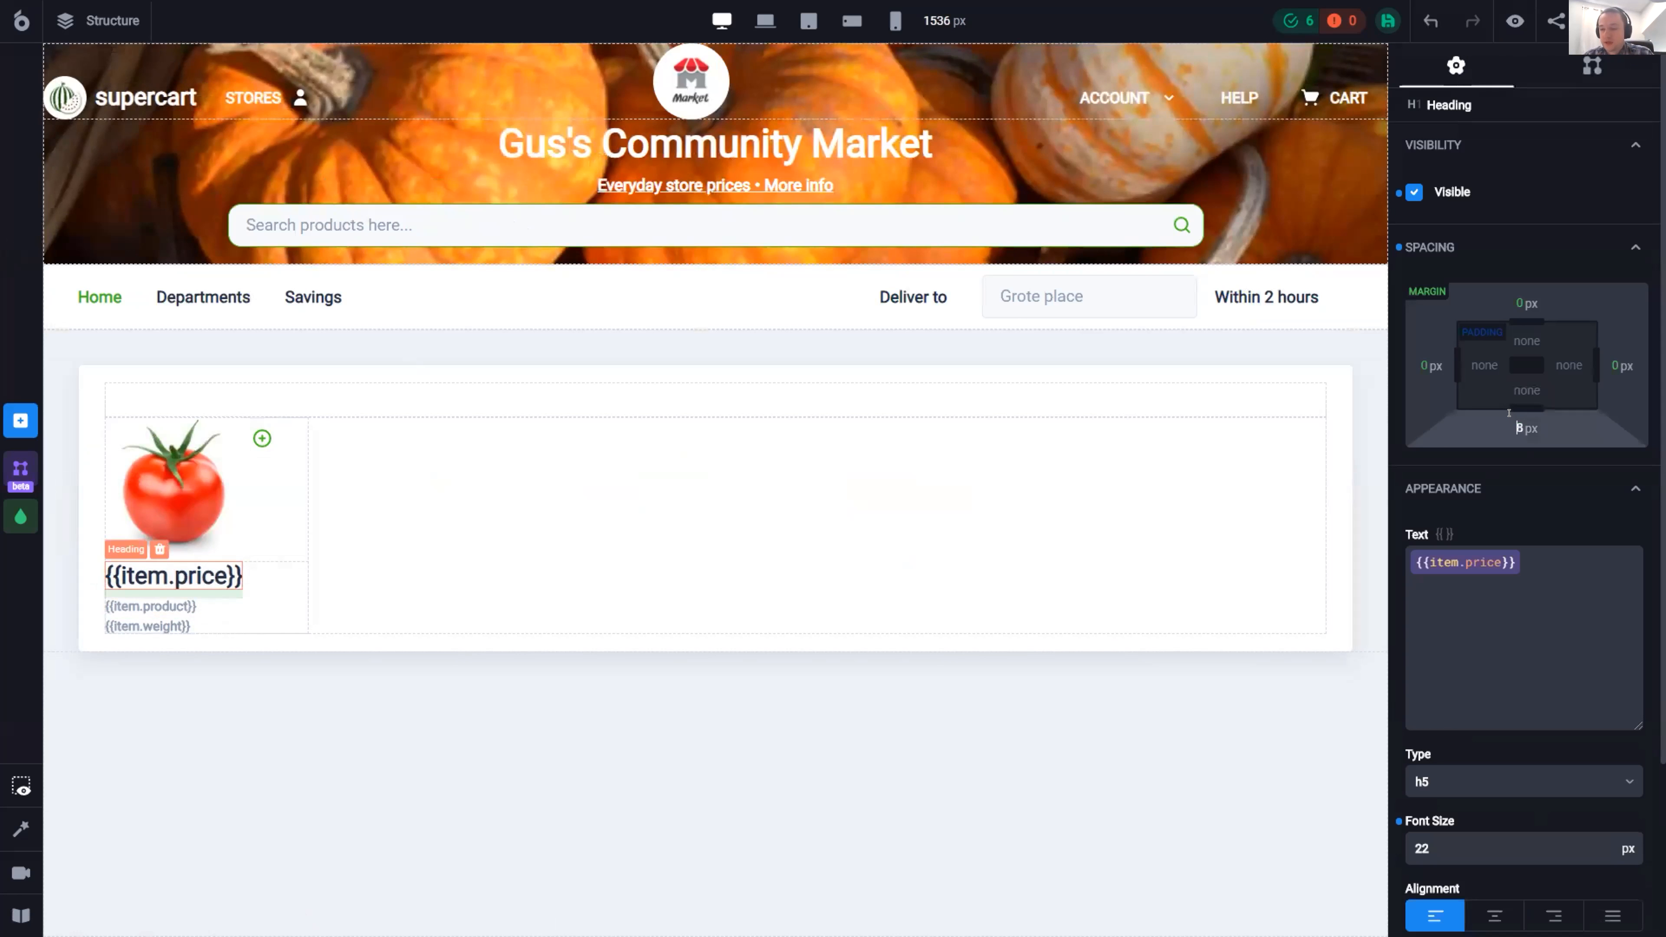
pyautogui.write('4')
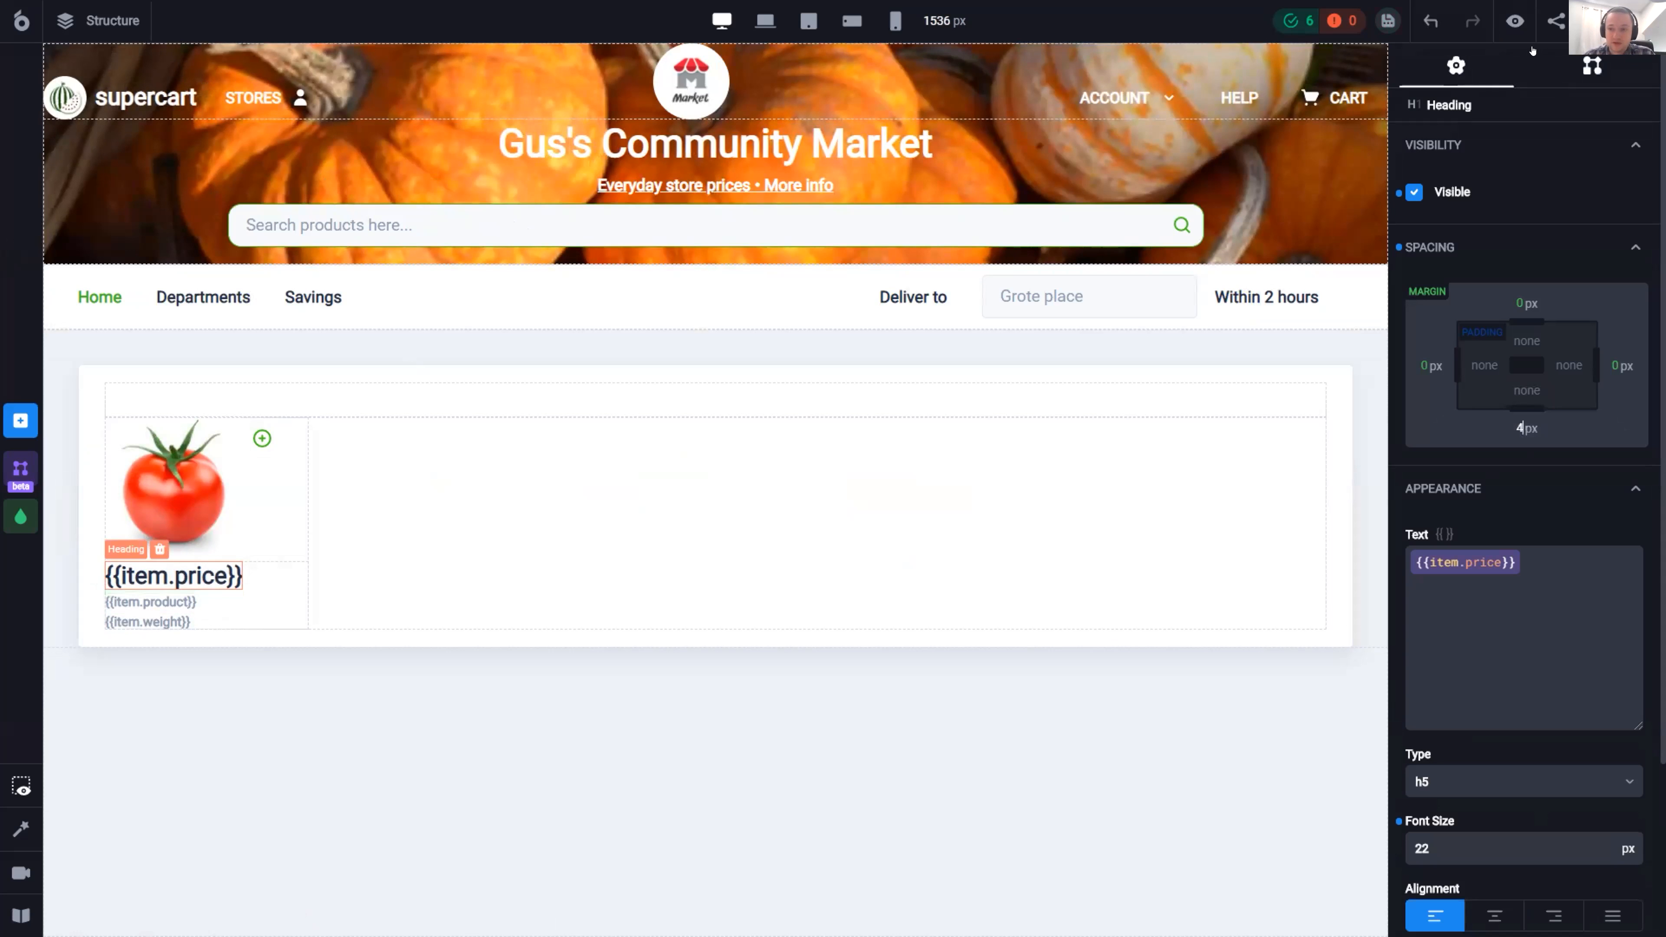
# - Preview the store page, check its layout at the 1024 px laptop width, and return to the 1536 px desktop width
pyautogui.click(1516, 27)
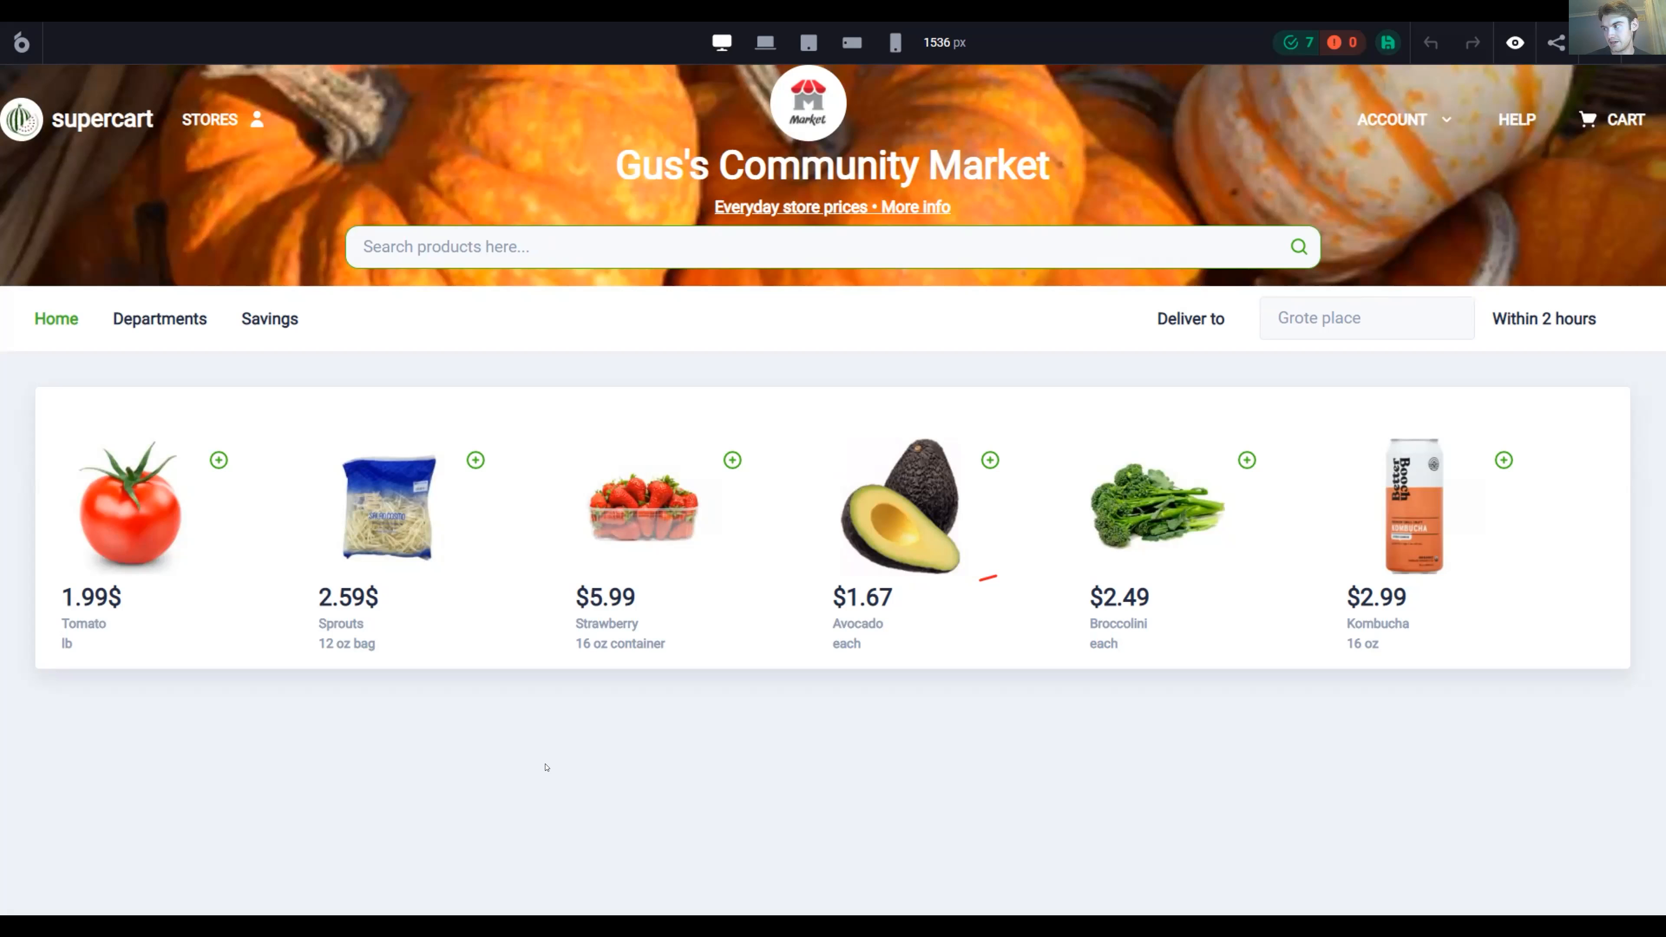
pyautogui.click(758, 44)
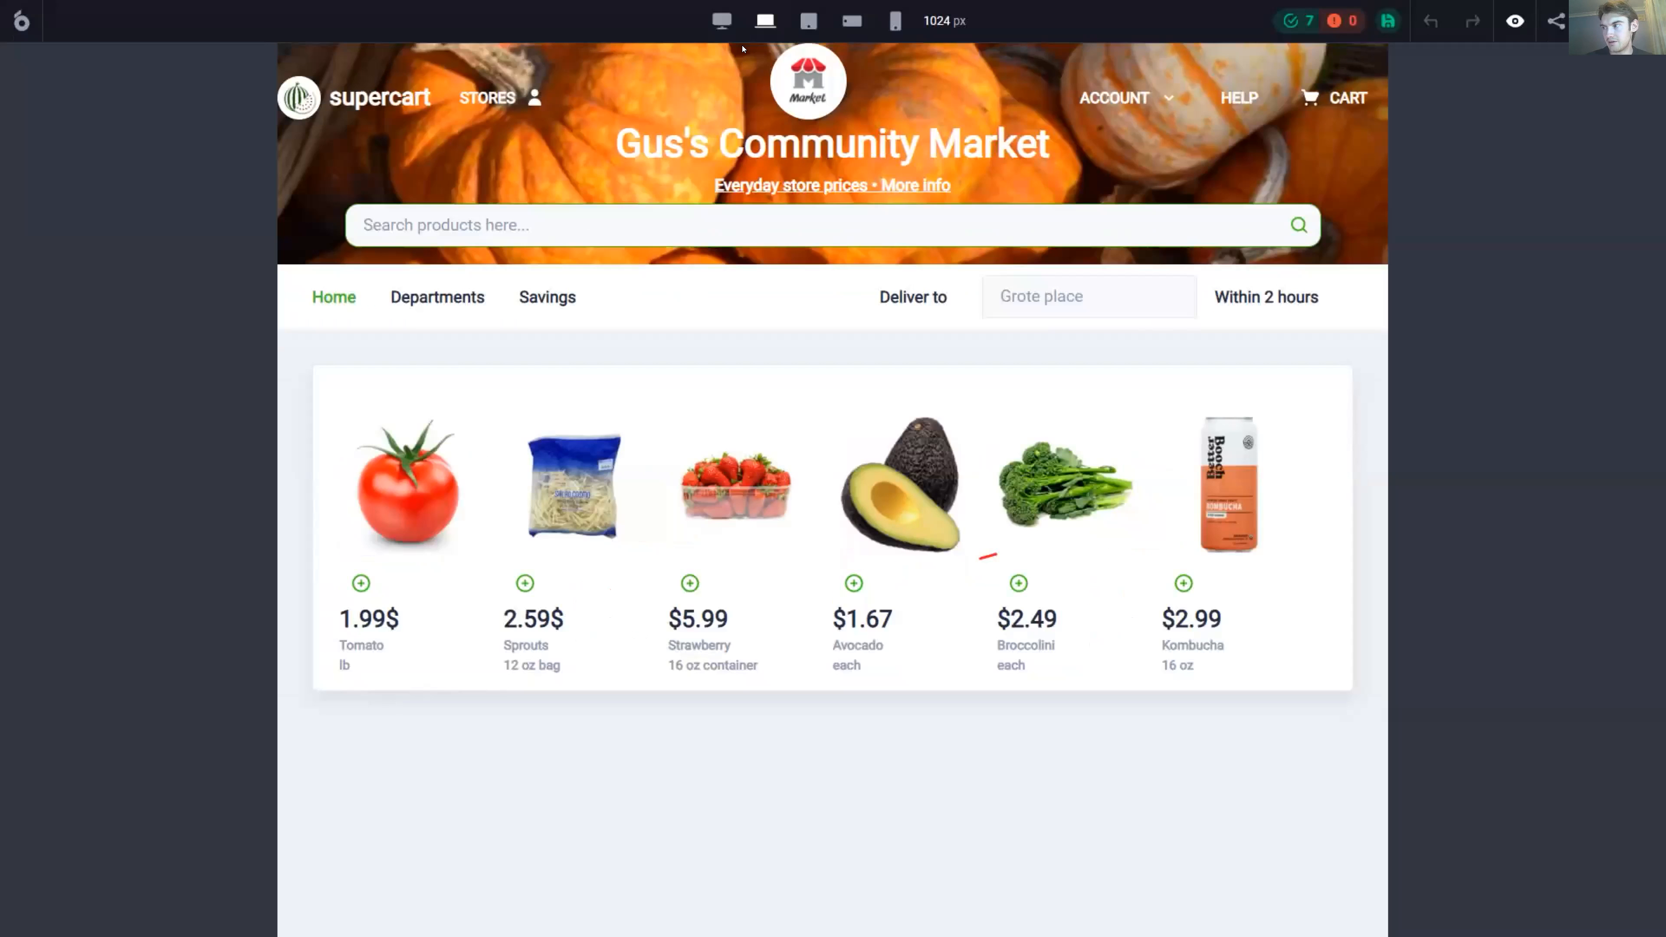
pyautogui.click(724, 22)
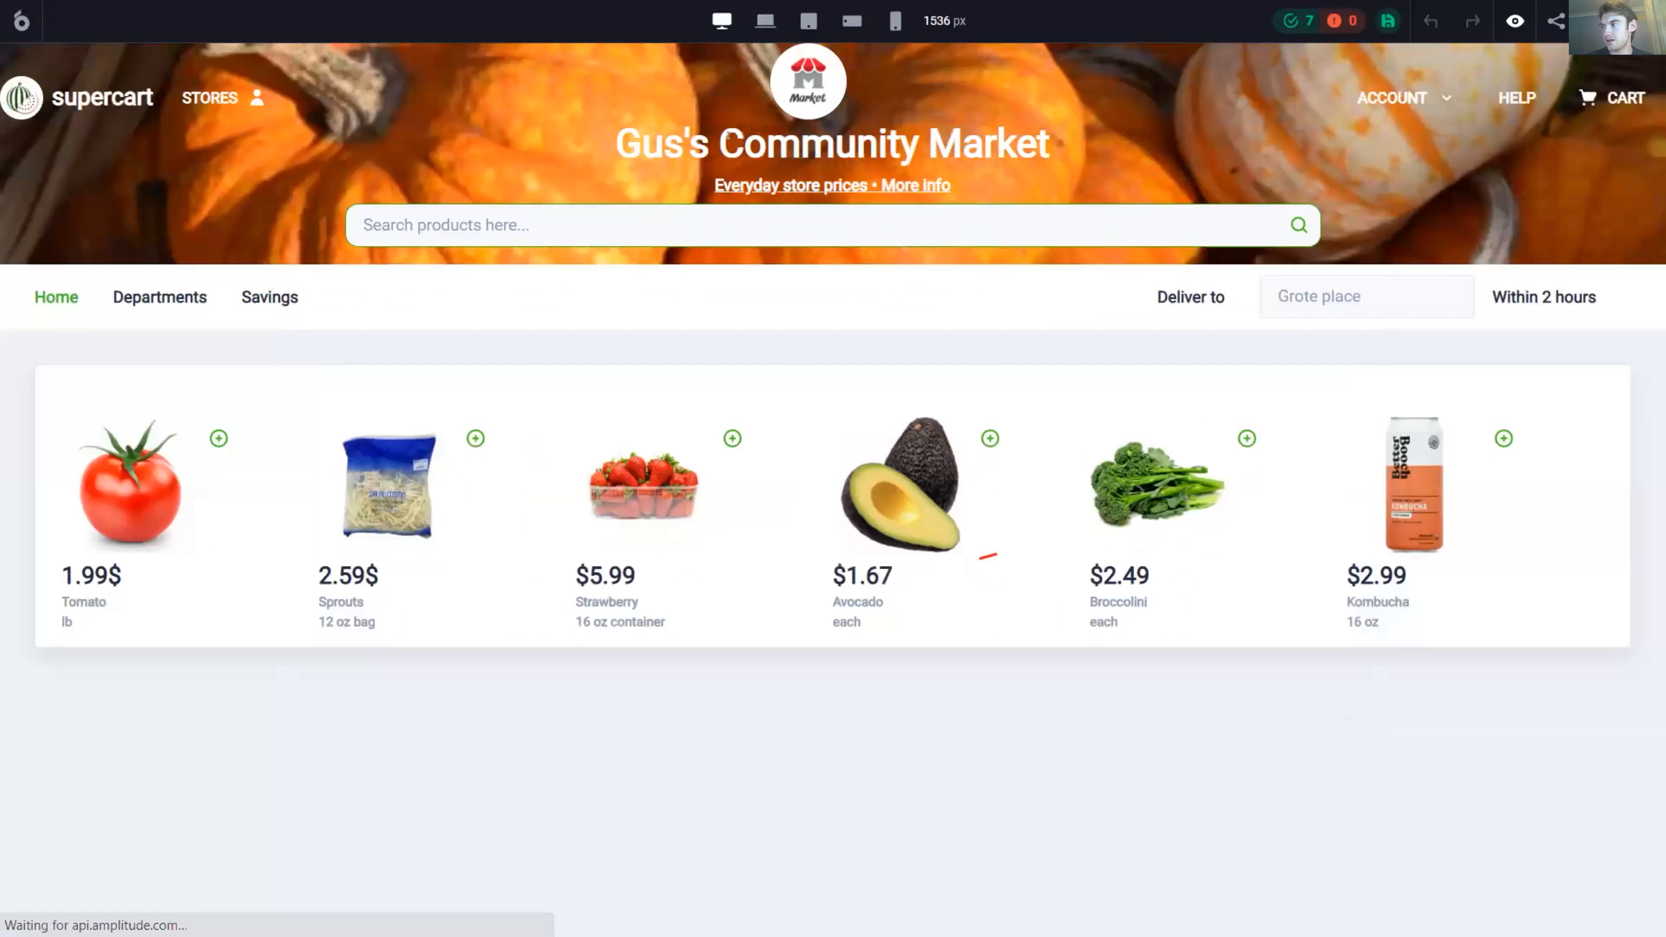